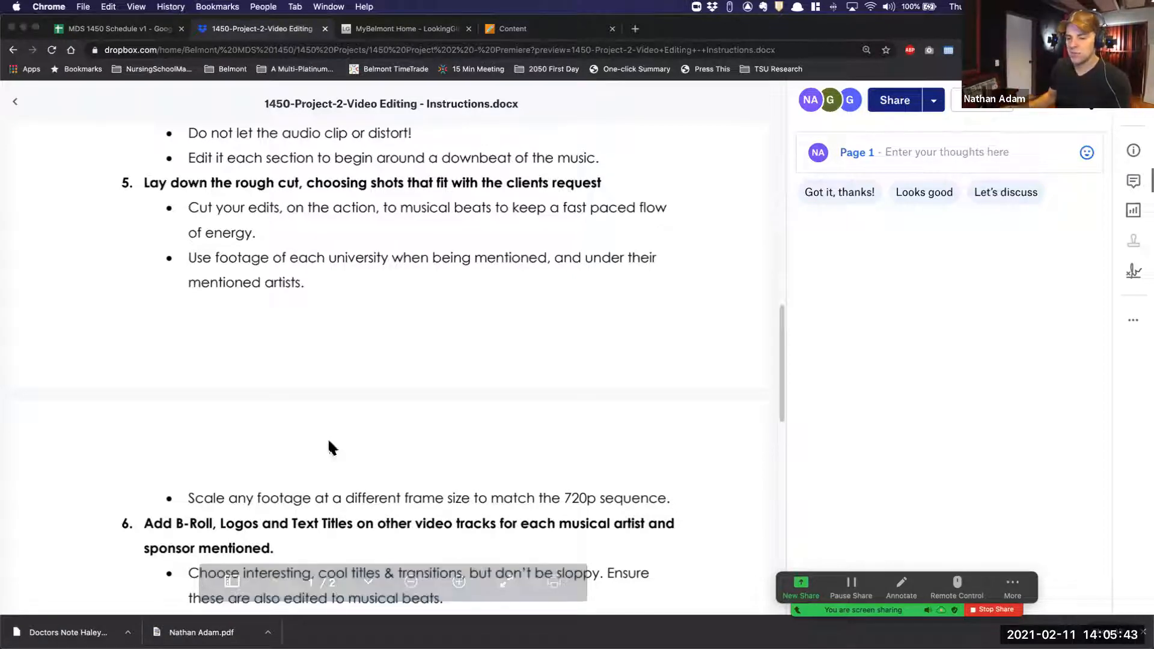
Switch to Premiere Pro and change to the Editing workspace
key(super+Tab)
click(388, 67)
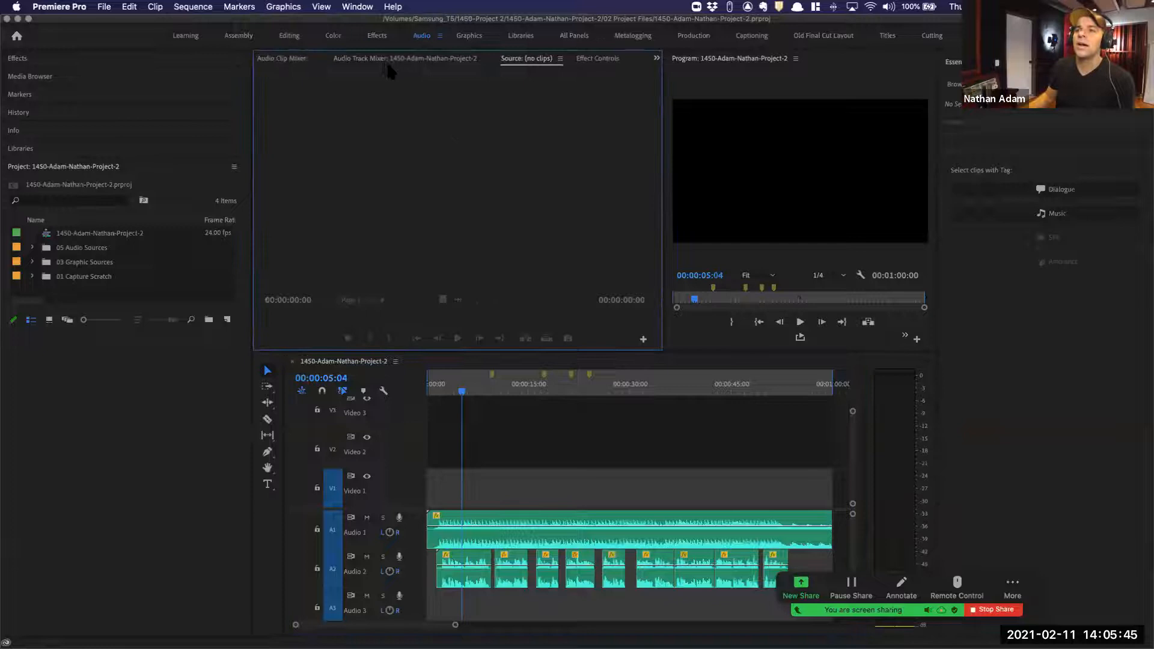
click(288, 37)
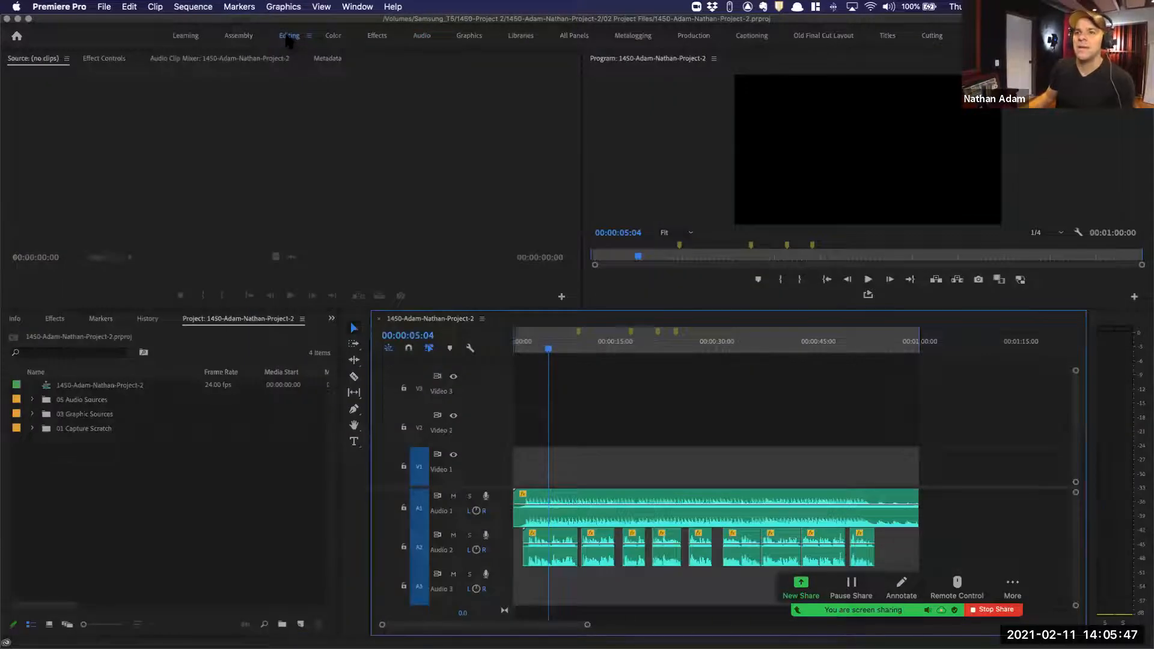
Reset the Editing workspace to its saved layout
right_click(289, 39)
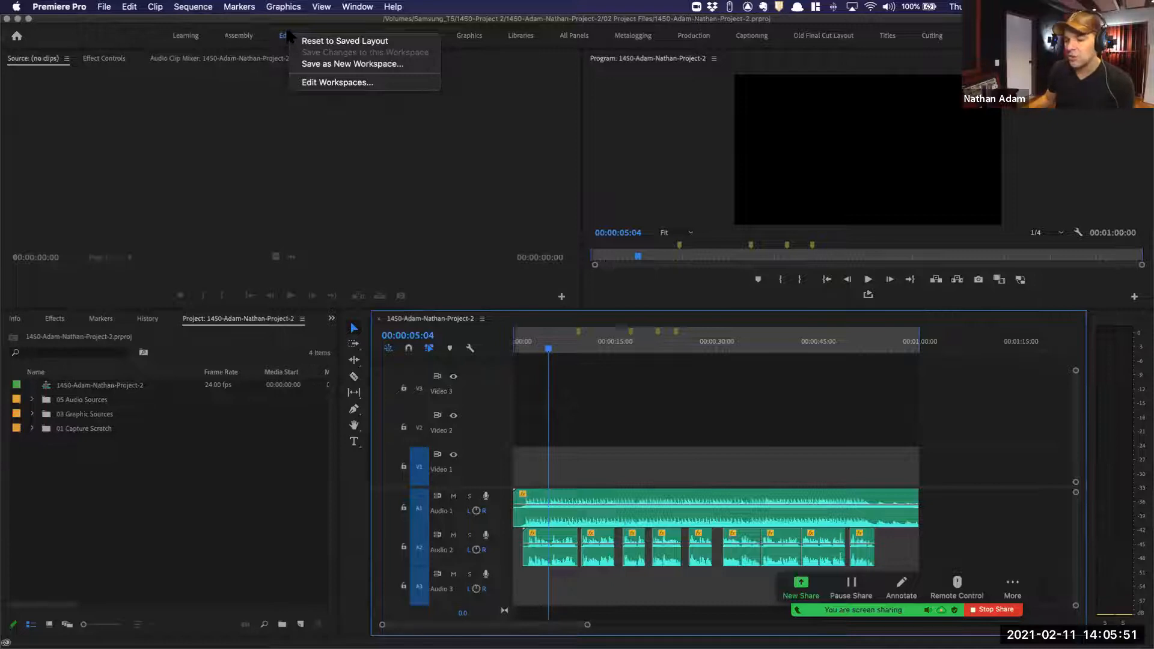
click(343, 5)
click(352, 7)
mouse_move(356, 21)
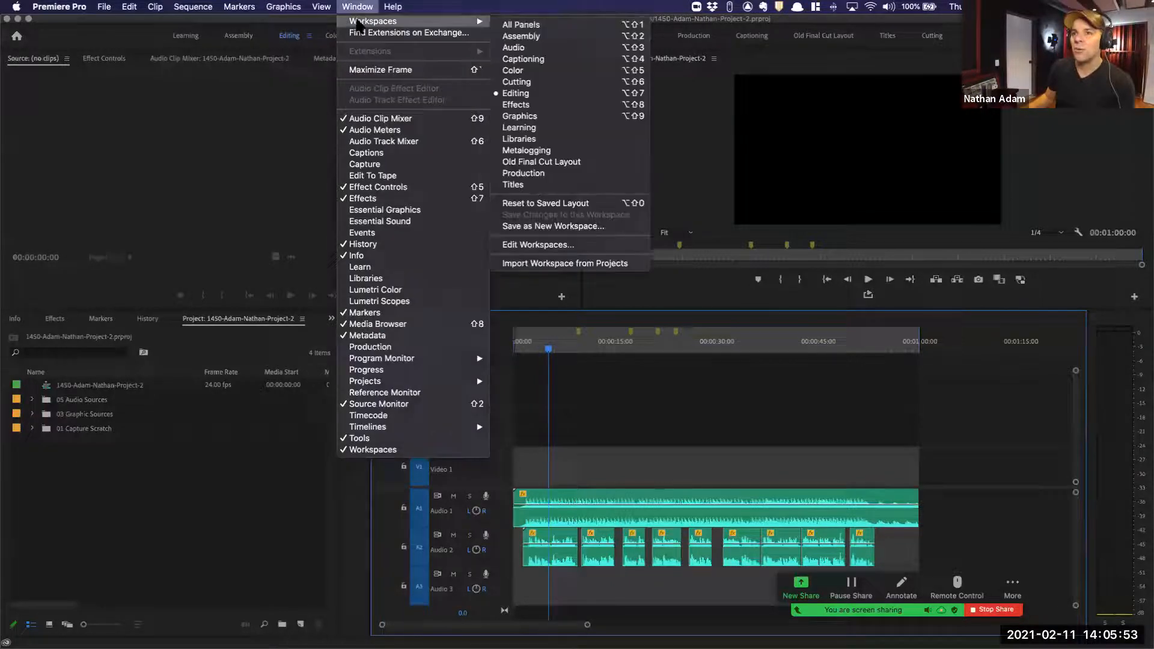
click(631, 209)
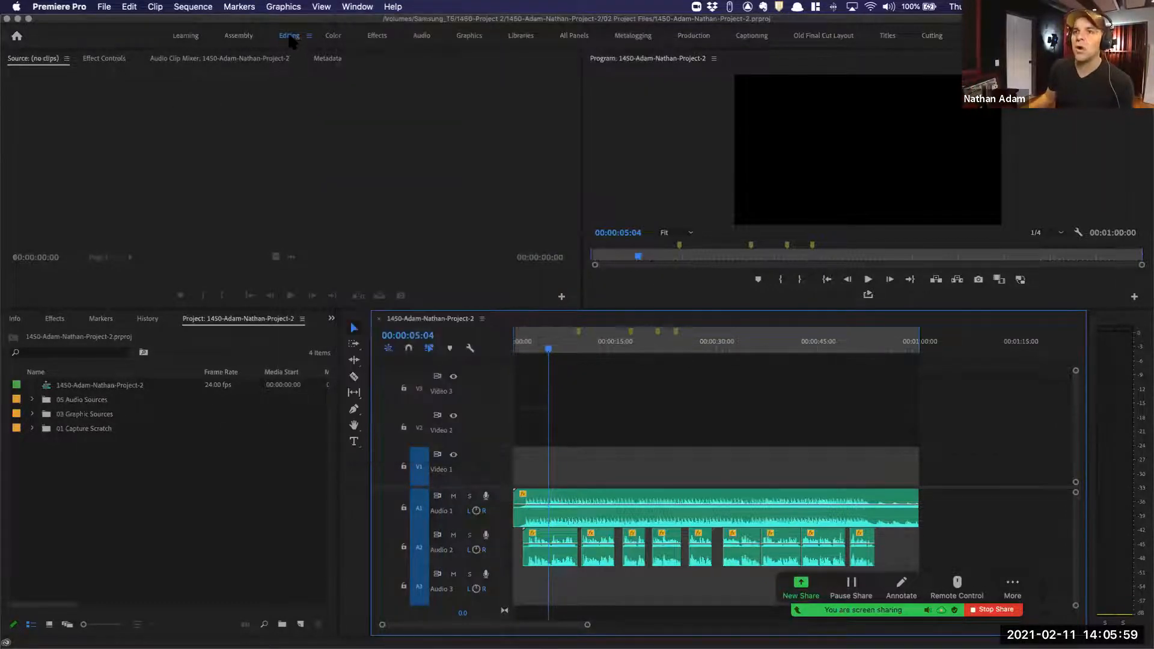
click(309, 36)
click(325, 41)
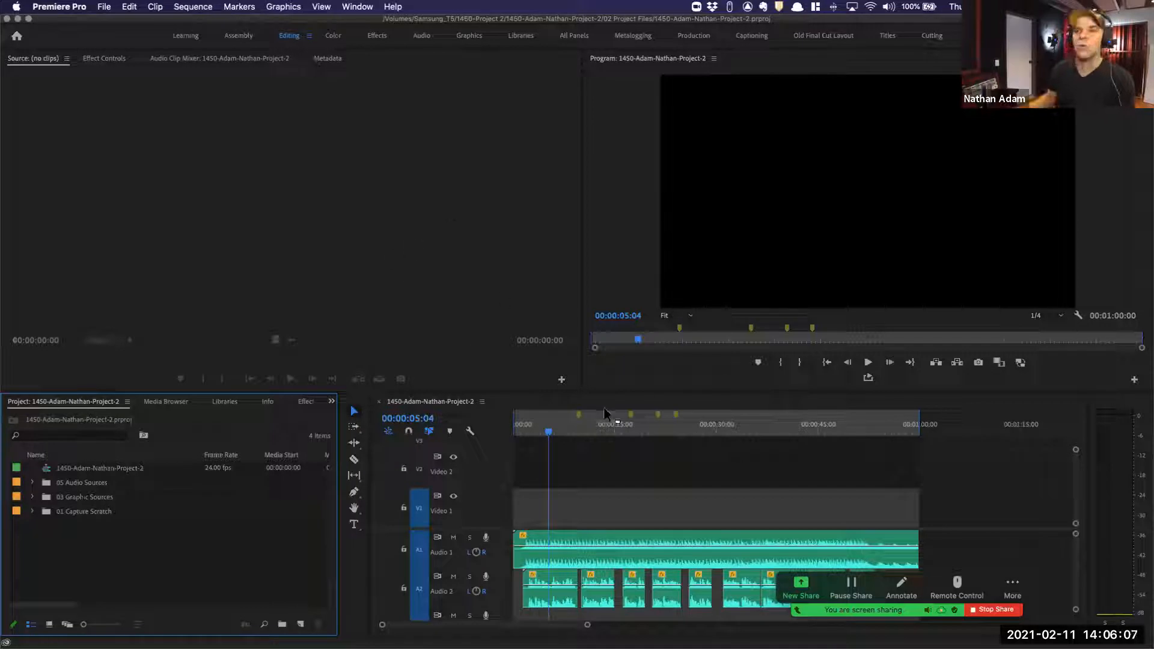
Save the project and move the timeline playhead back to about 3 seconds
click(550, 439)
key(super+s)
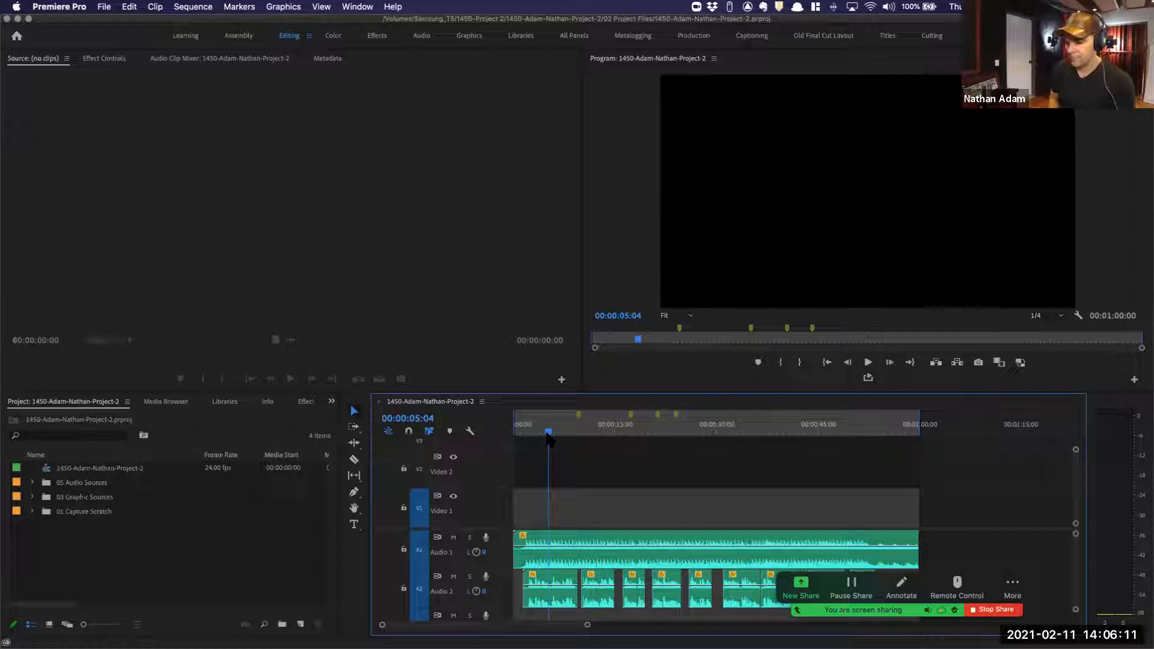
drag(549, 438, 538, 429)
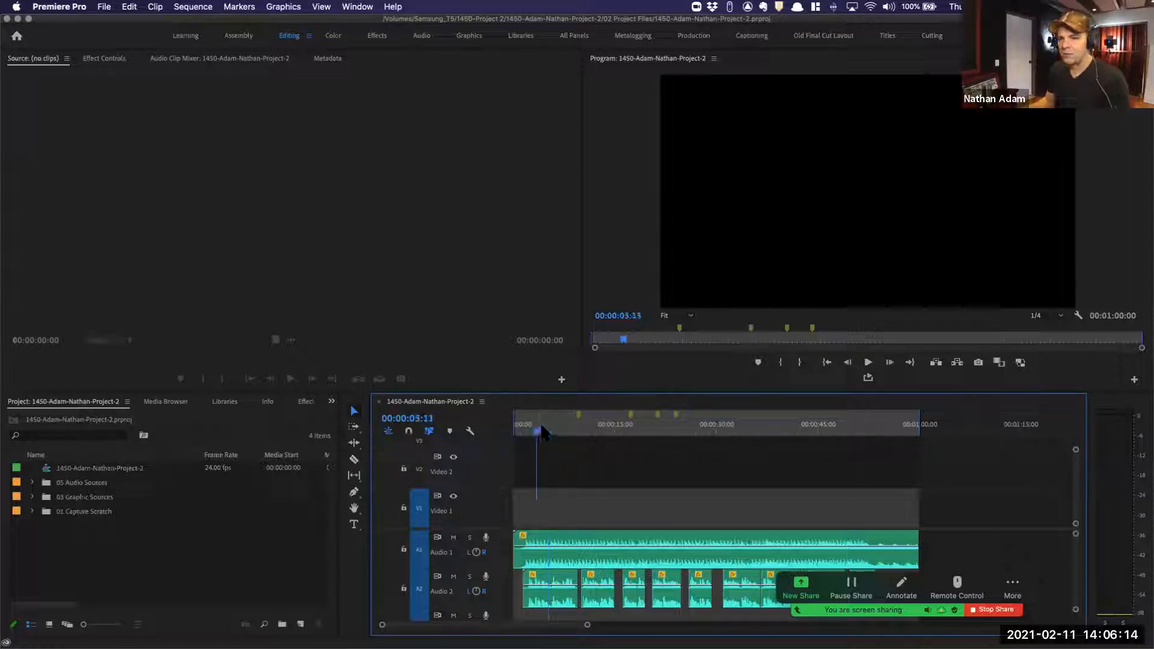
Reposition markers along the sequence, moving the second one to 00:00:15:06 and the last one to 00:00:29:10
click(573, 415)
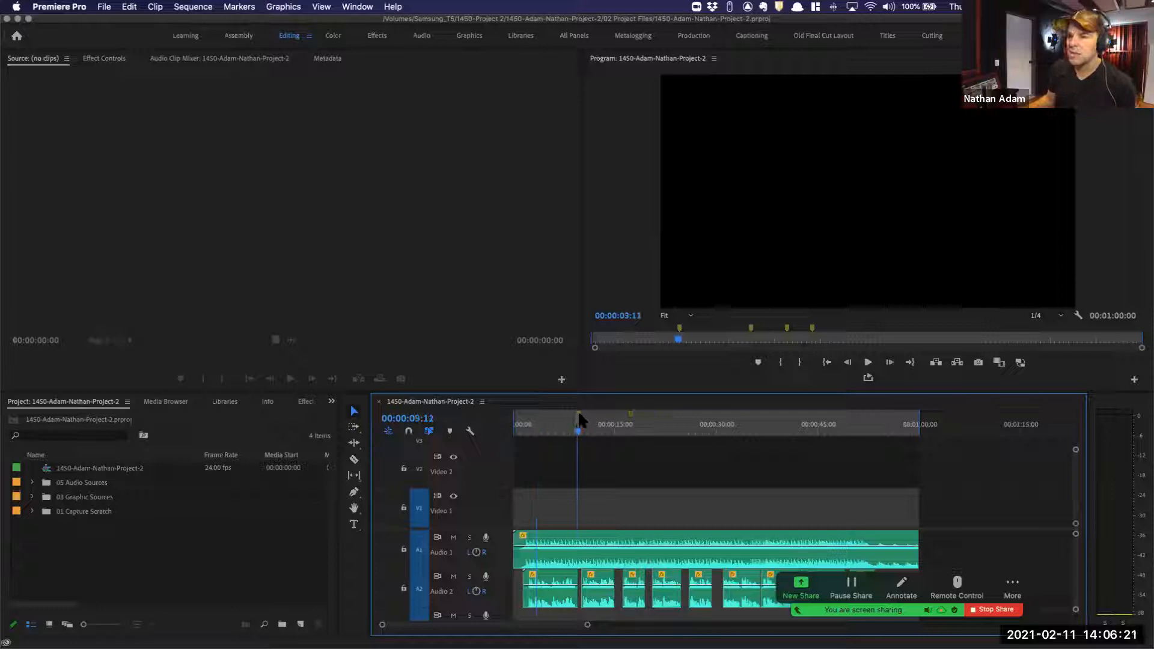
mouse_move(577, 413)
mouse_down()
mouse_move(638, 414)
mouse_move(616, 414)
mouse_up()
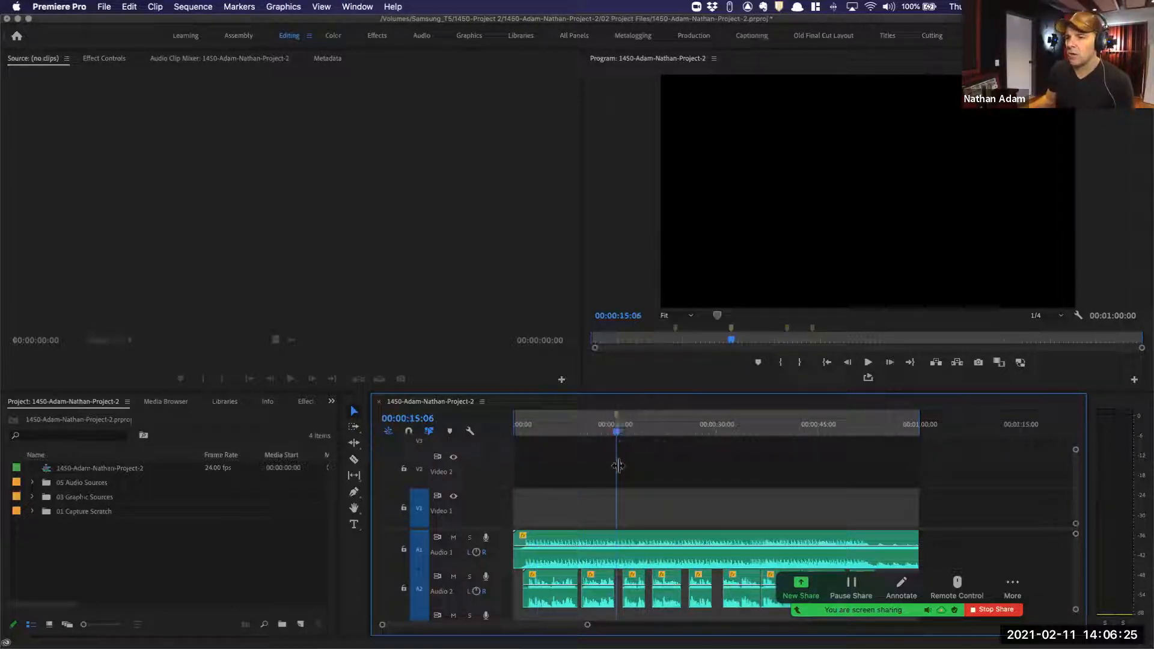
click(657, 415)
click(674, 414)
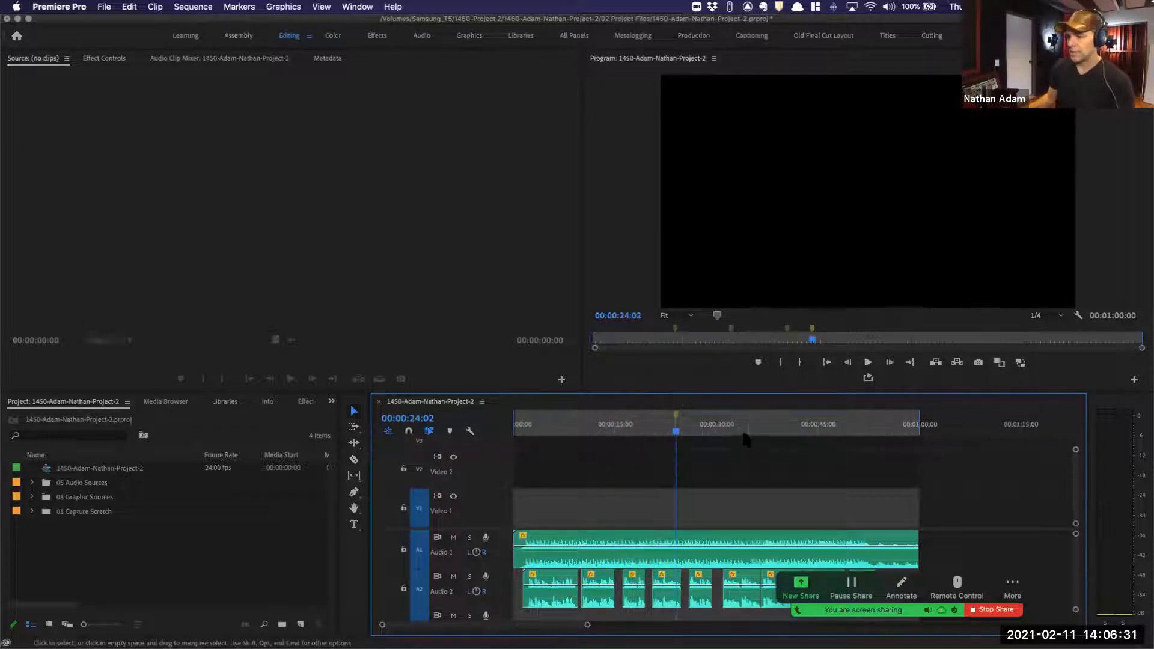
drag(674, 414, 713, 416)
Try the Chapter Marker and Web Link types in the settings of the marker at 00:00:29:10
double_click(712, 414)
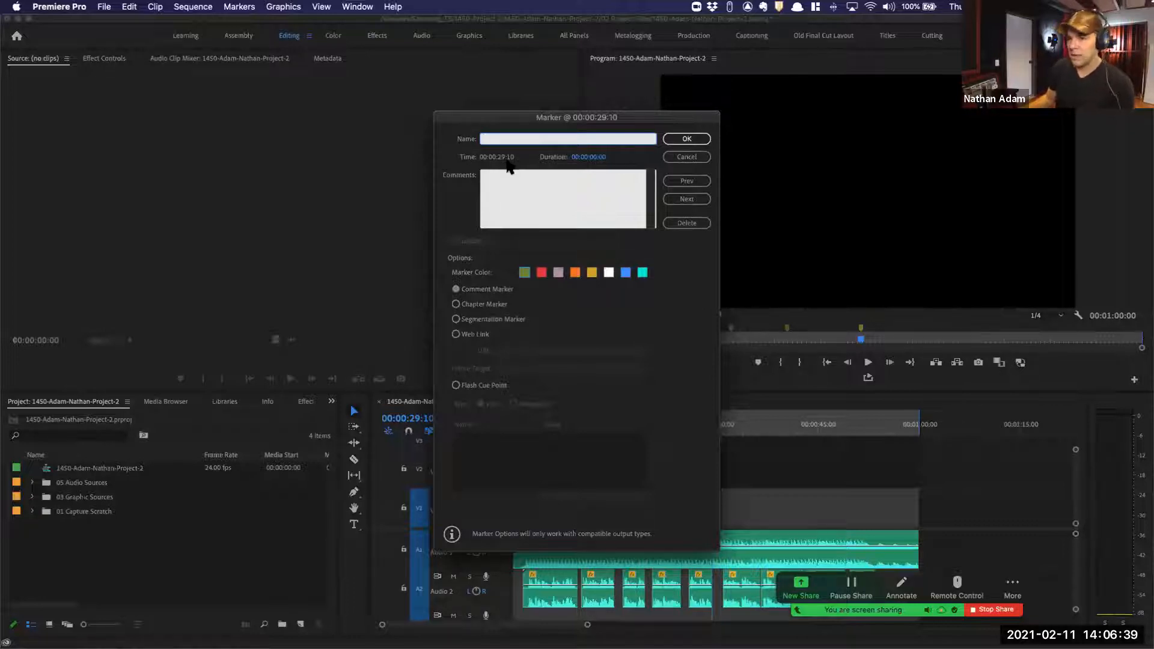
click(469, 305)
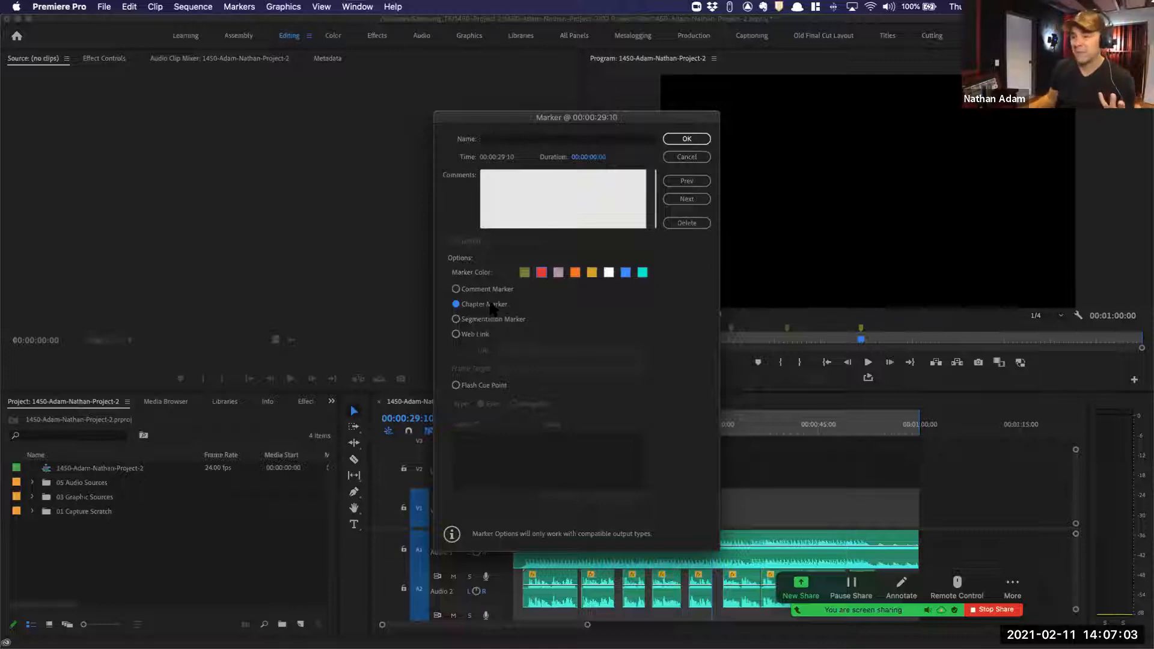
click(476, 335)
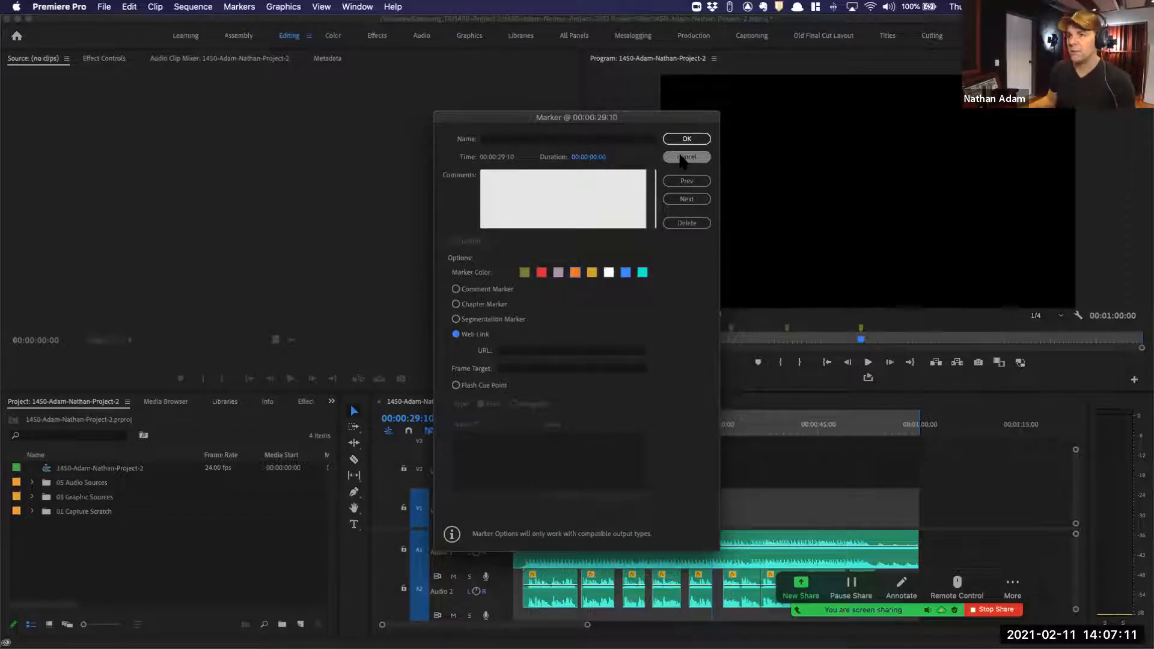
click(682, 158)
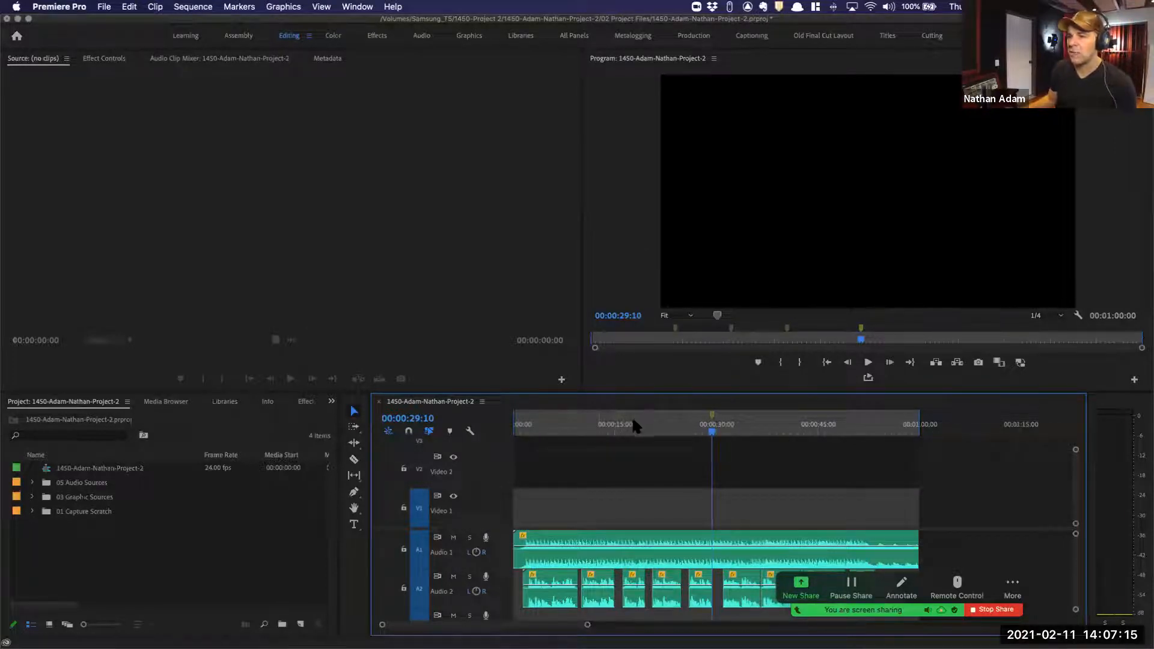
Add three sequence markers: at 00:00:12:09, near the 25-second point and at 00:00:40:17
click(599, 428)
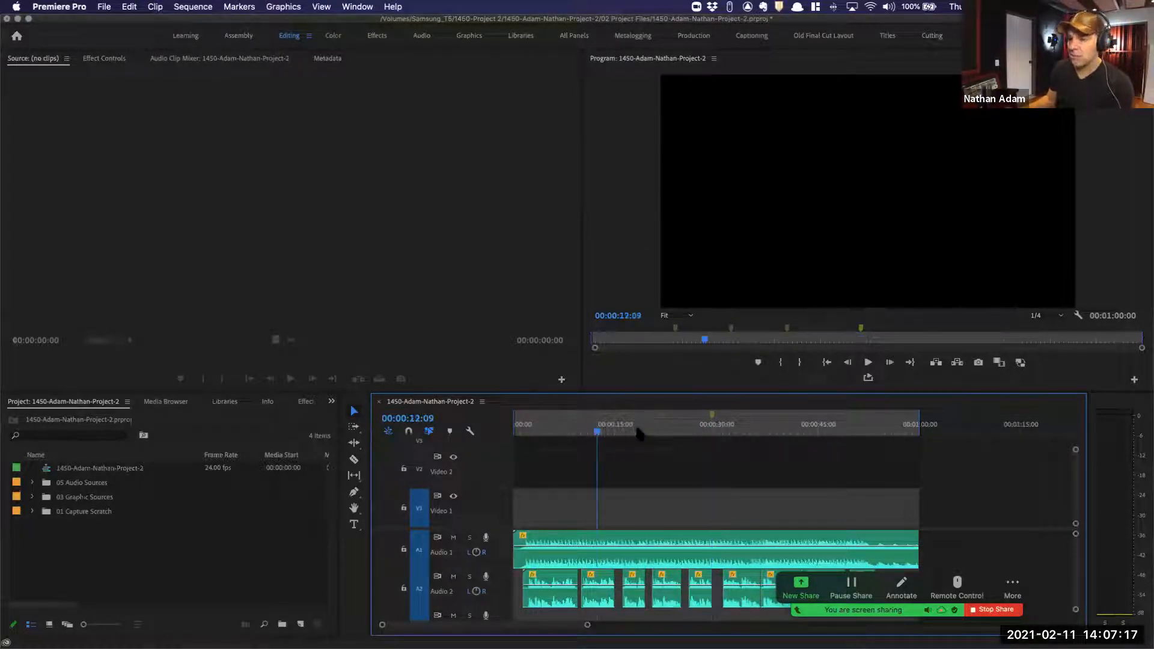
key(m)
click(685, 428)
key(m)
click(788, 429)
key(m)
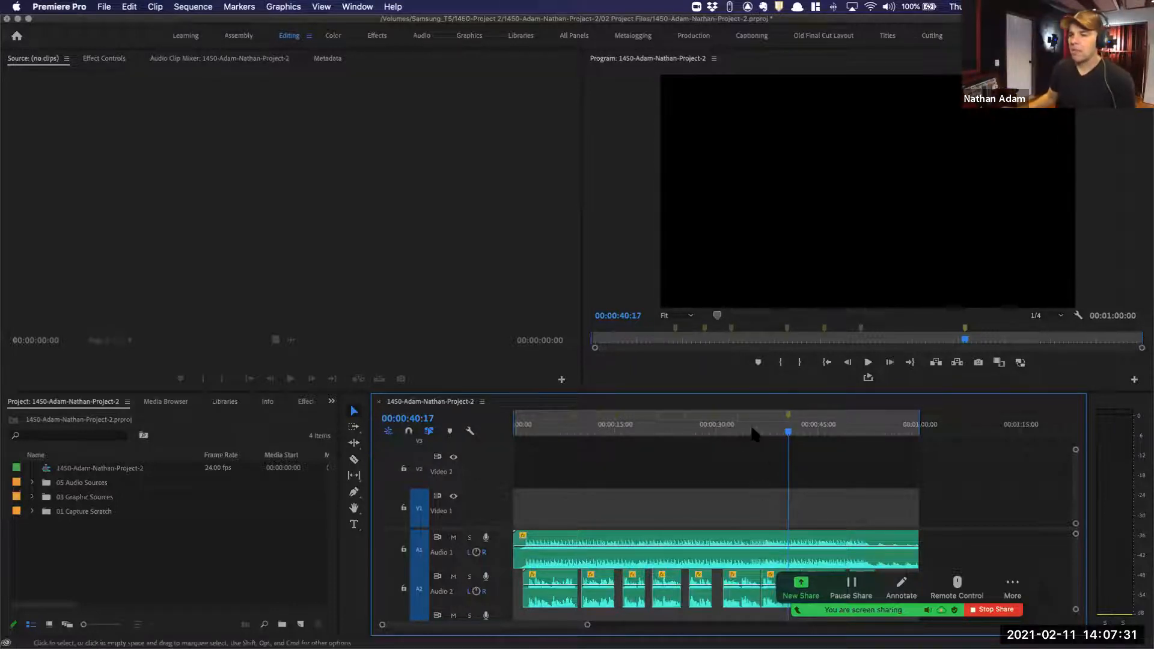
Examine the commands offered for the time ruler, the music clip on Audio 1 and the empty project bin area
right_click(645, 423)
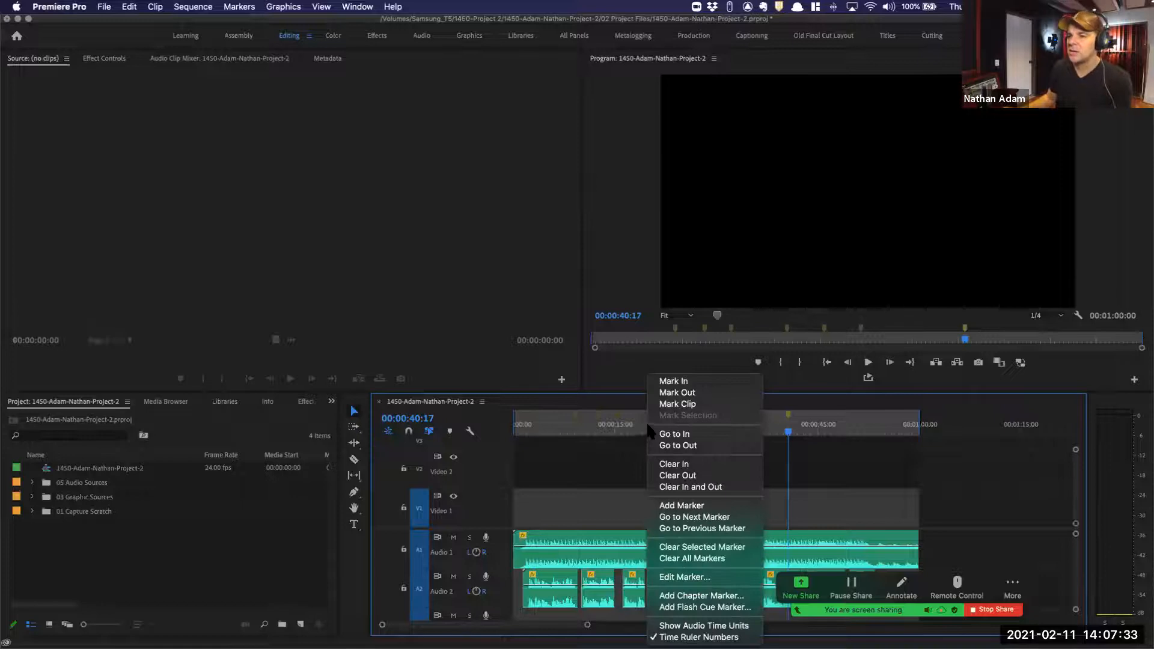
click(624, 441)
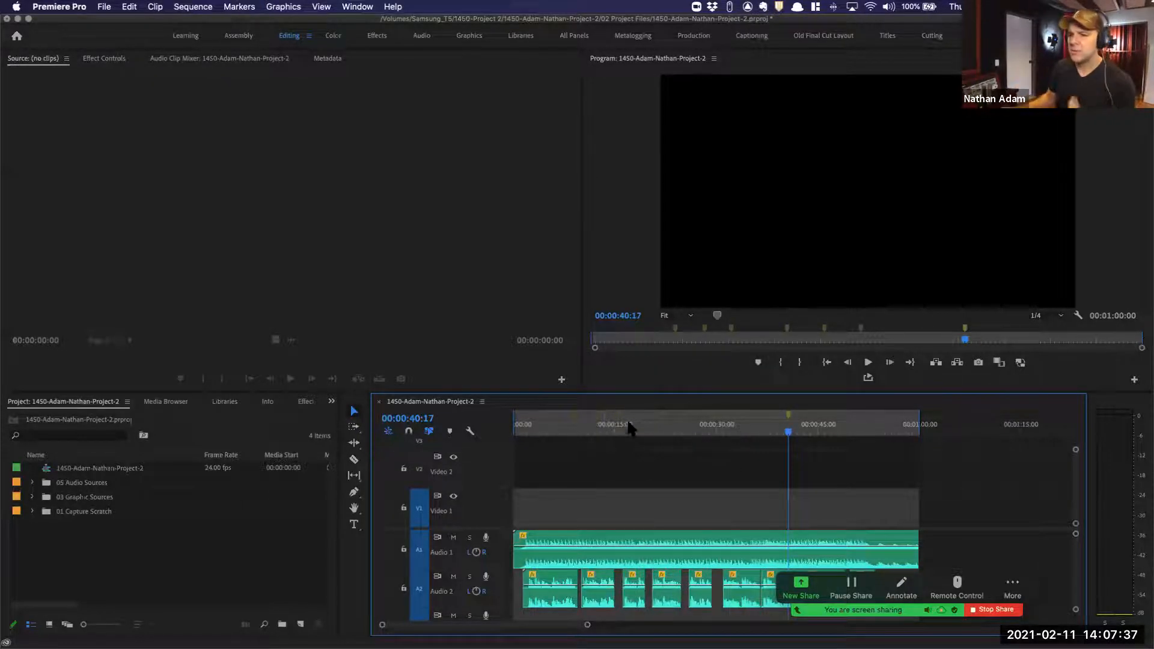
right_click(632, 437)
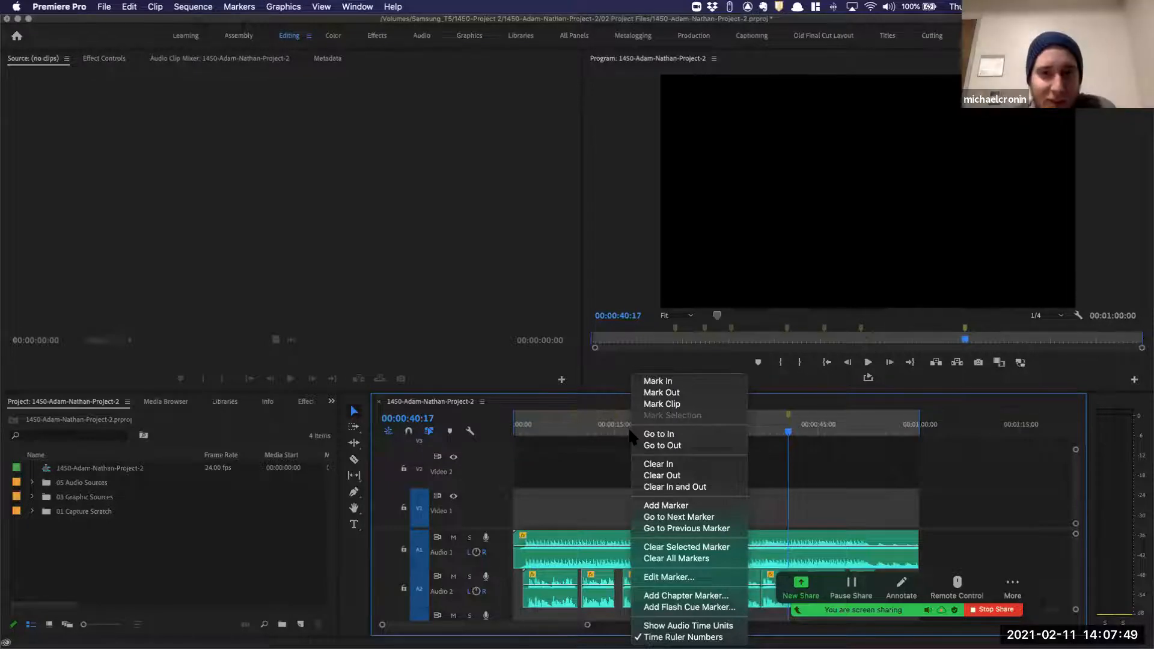
click(608, 461)
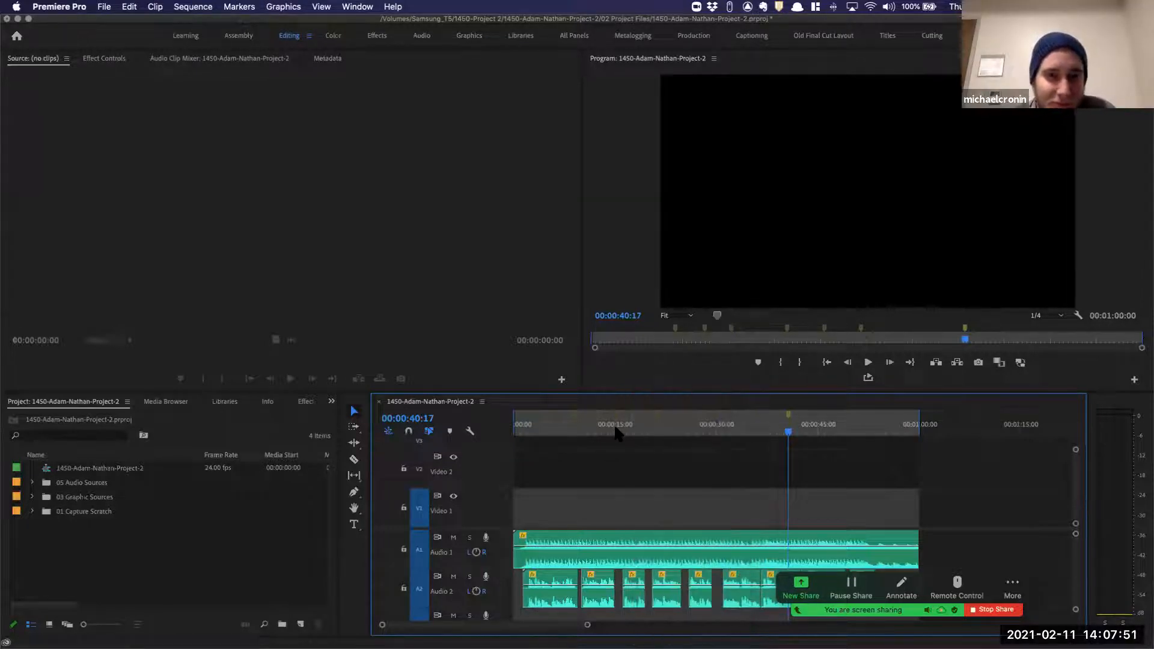
right_click(641, 536)
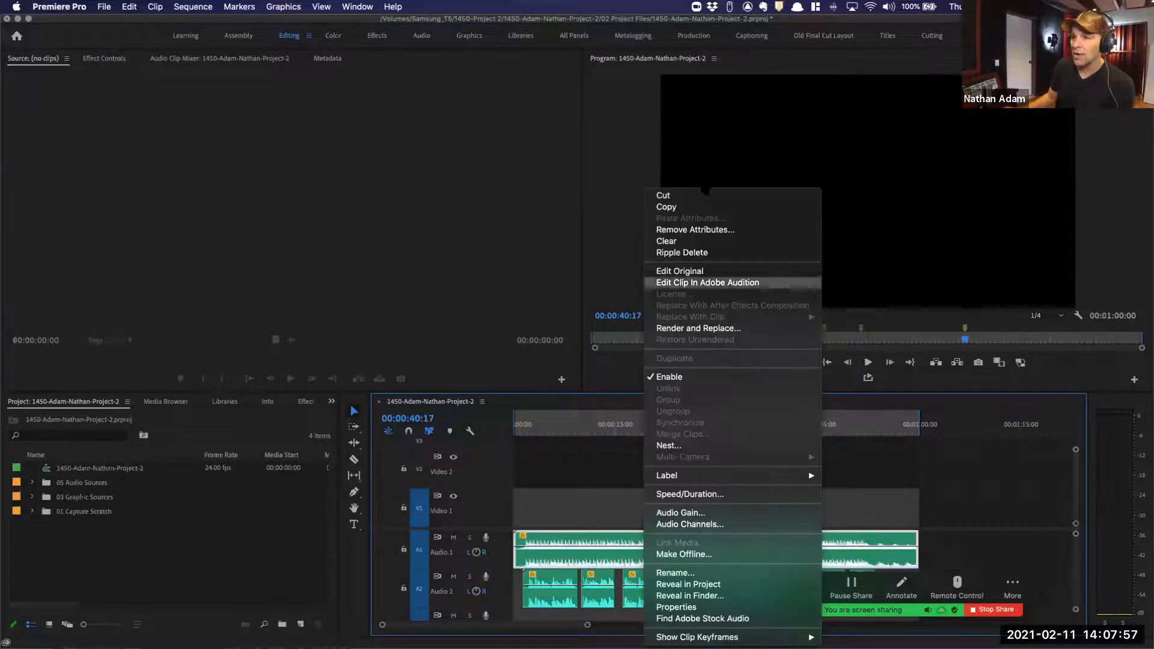
click(624, 483)
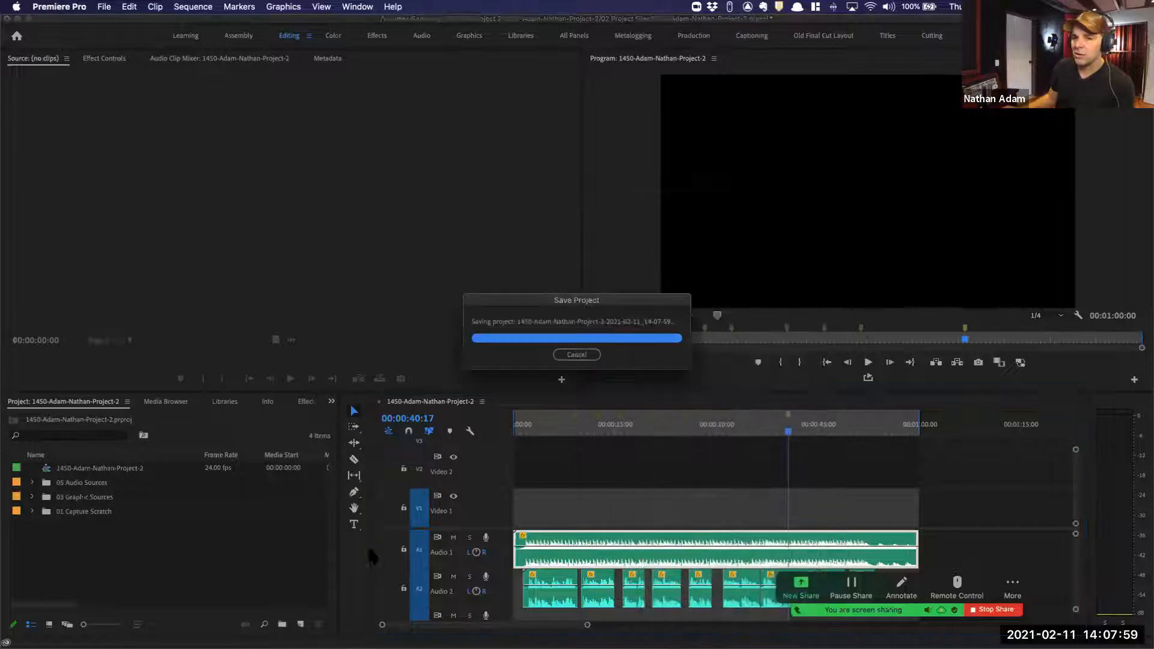
click(132, 420)
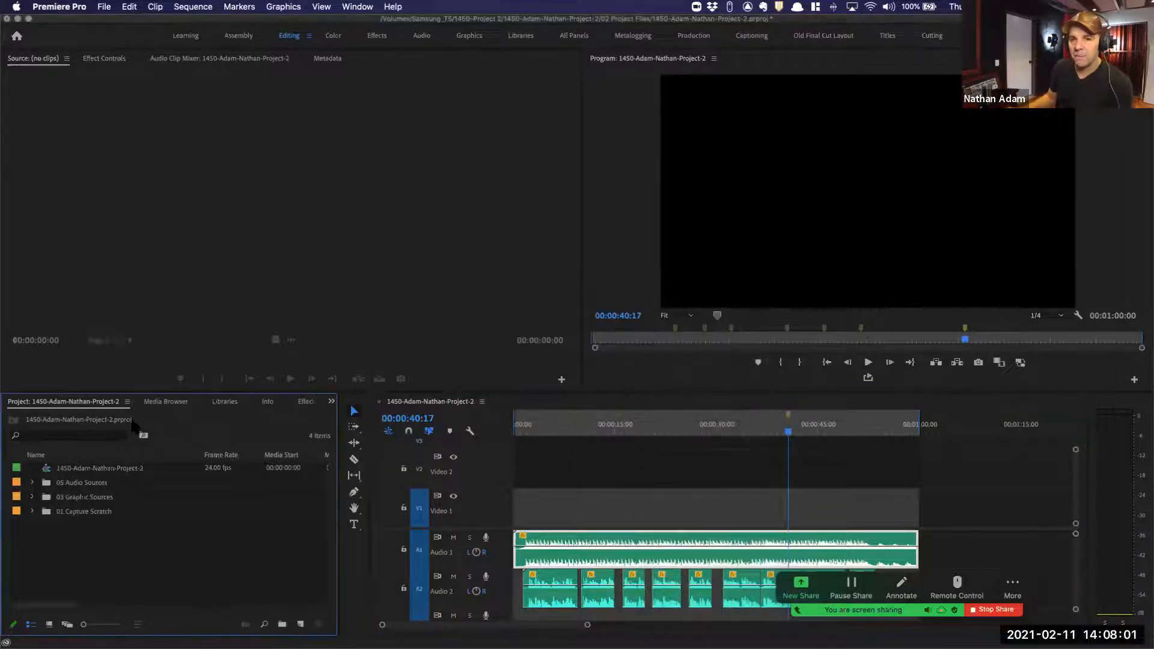
right_click(122, 547)
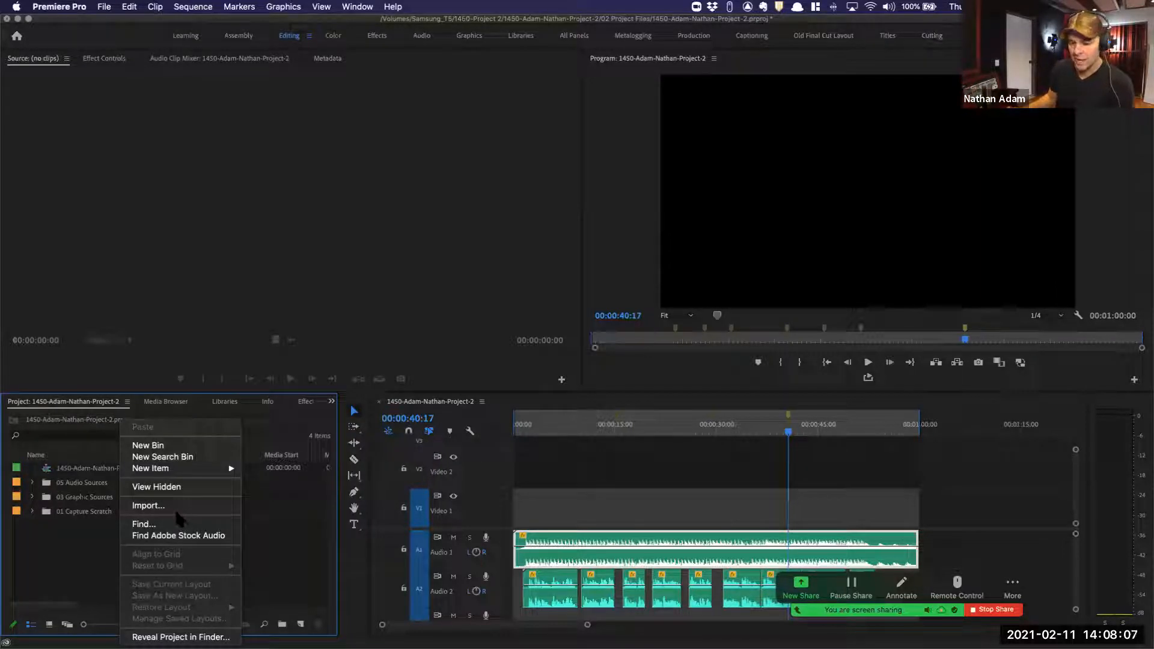
click(249, 541)
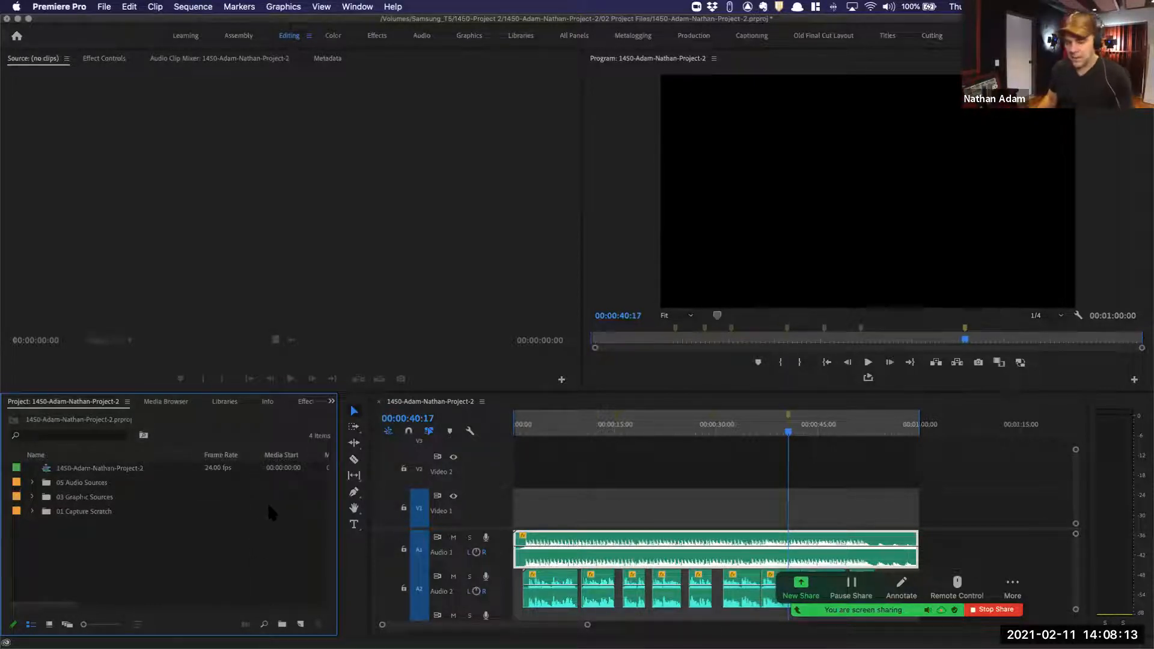
key(alt+space)
text(time)
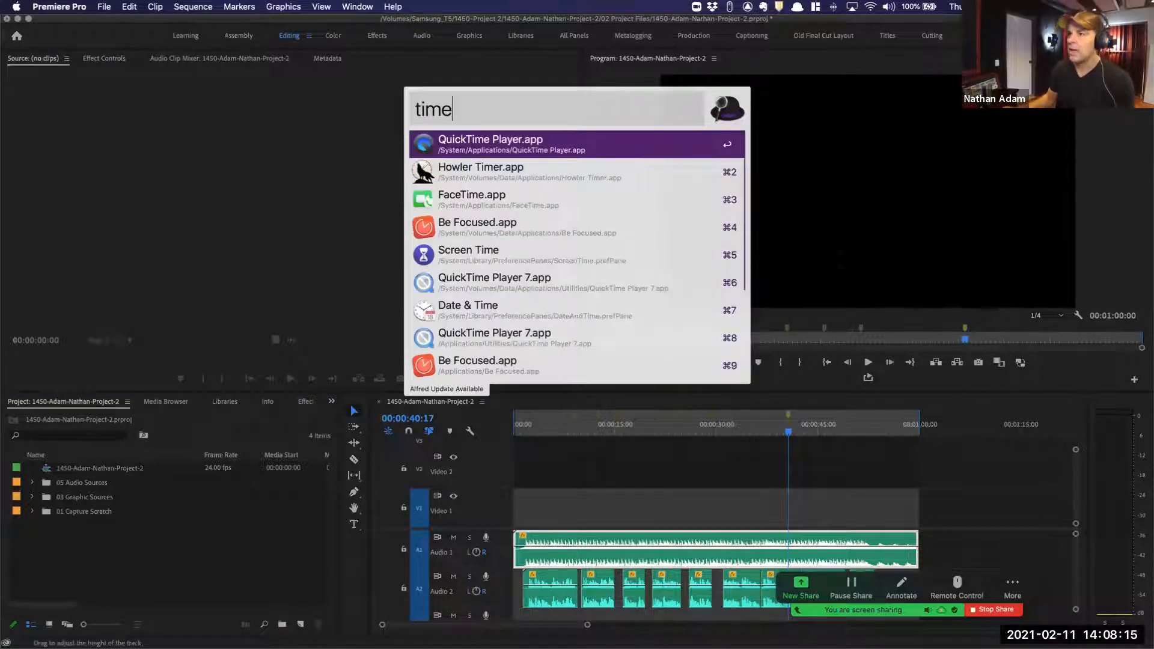
key(Escape)
right_click(855, 152)
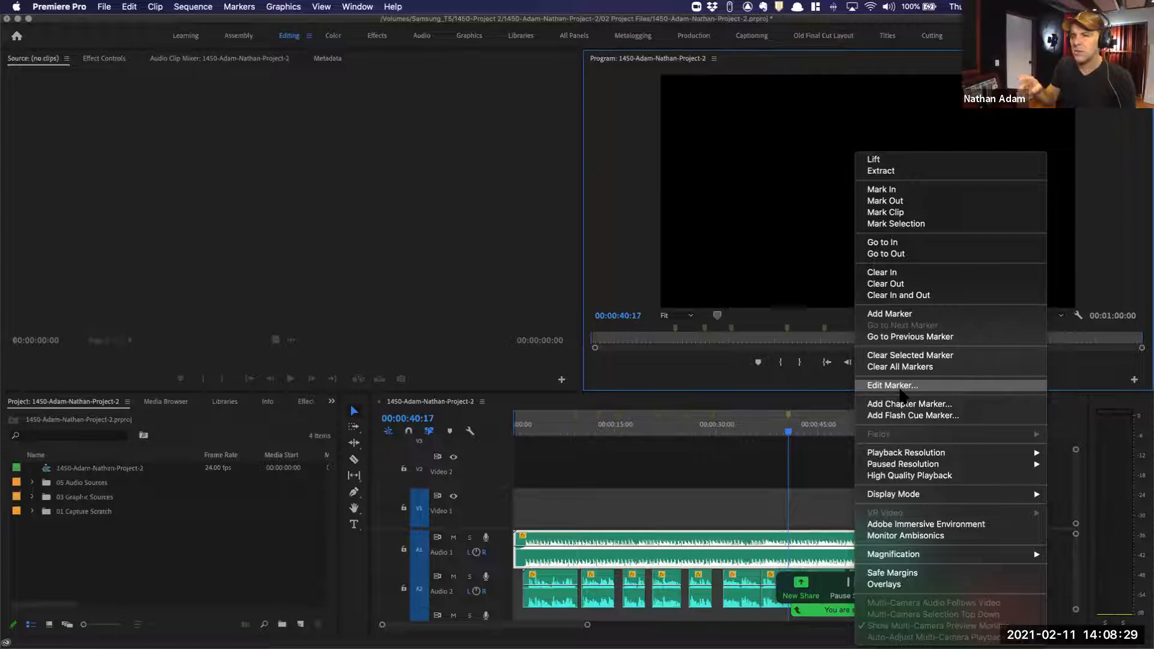
key(Escape)
Open Howler Timer and start a 1-minute countdown
key(alt+space)
text(ti)
key(Return)
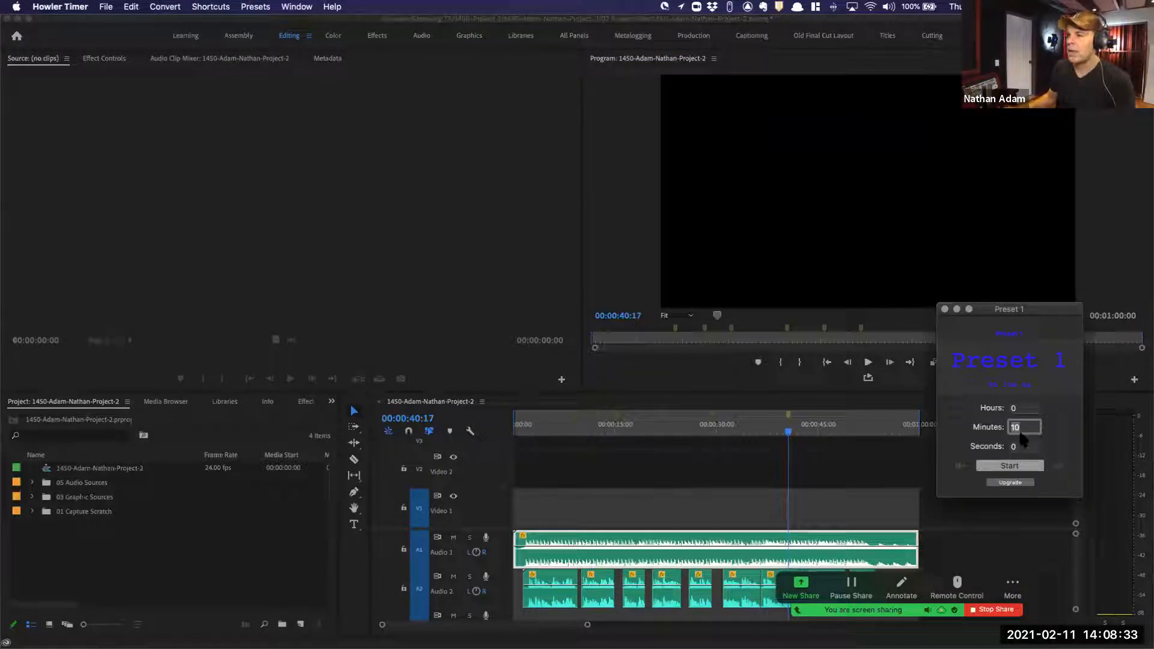
key(Return)
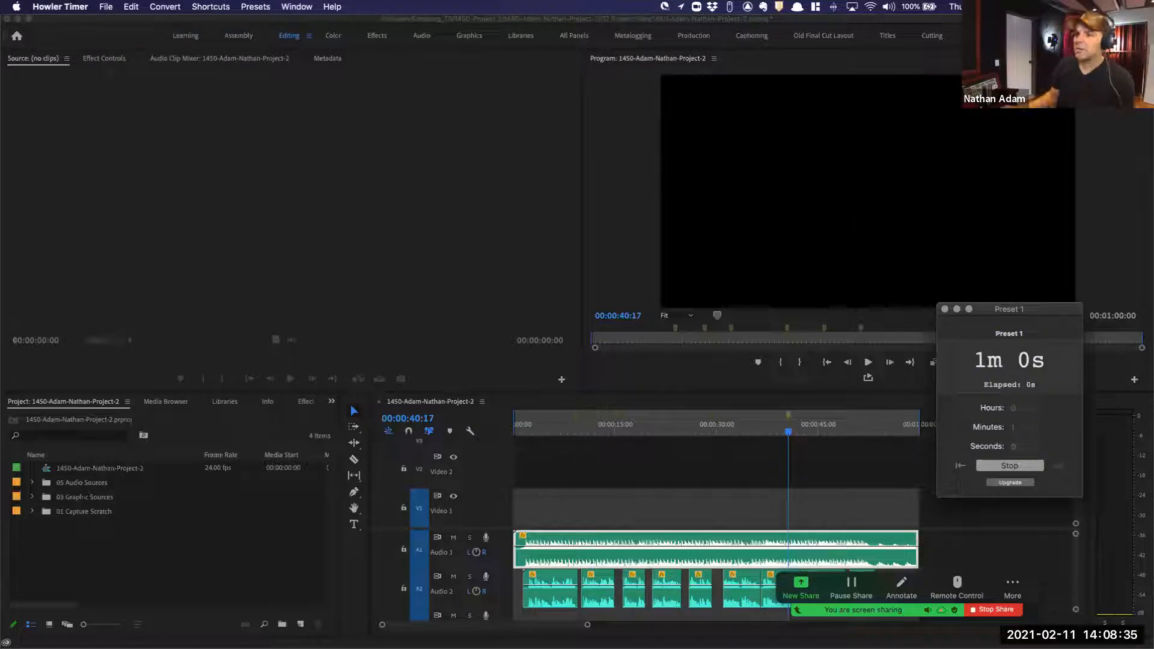
Return to Premiere Pro and examine the commands offered for the Source Monitor and the Program Monitor
click(518, 129)
right_click(460, 71)
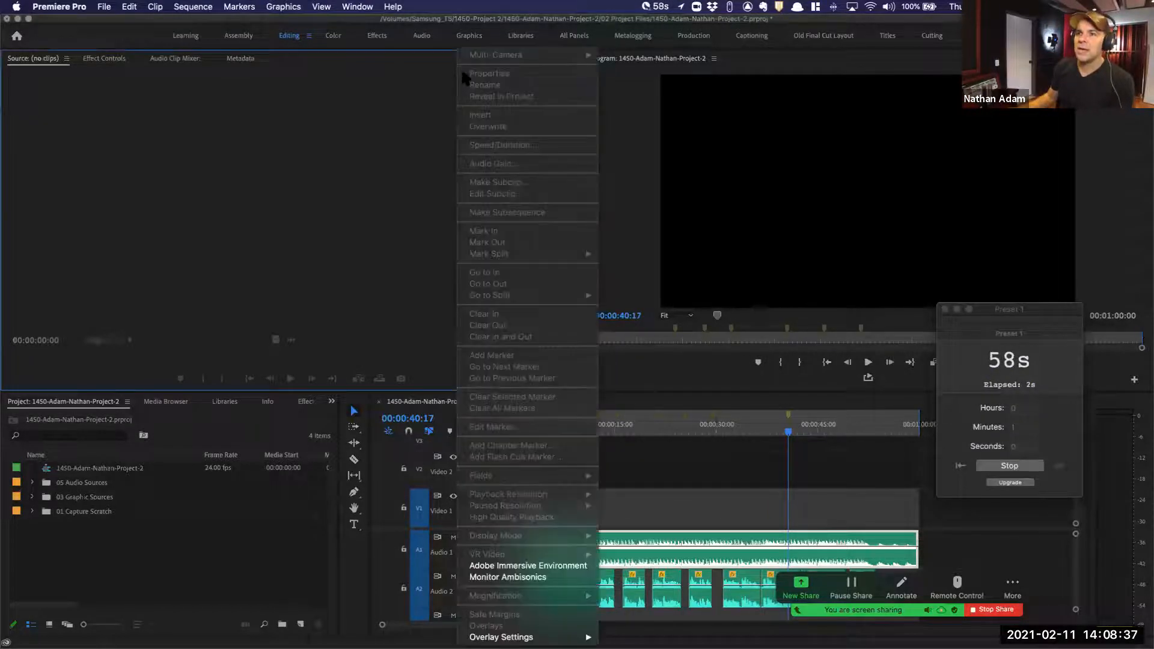
click(417, 107)
right_click(633, 146)
click(842, 314)
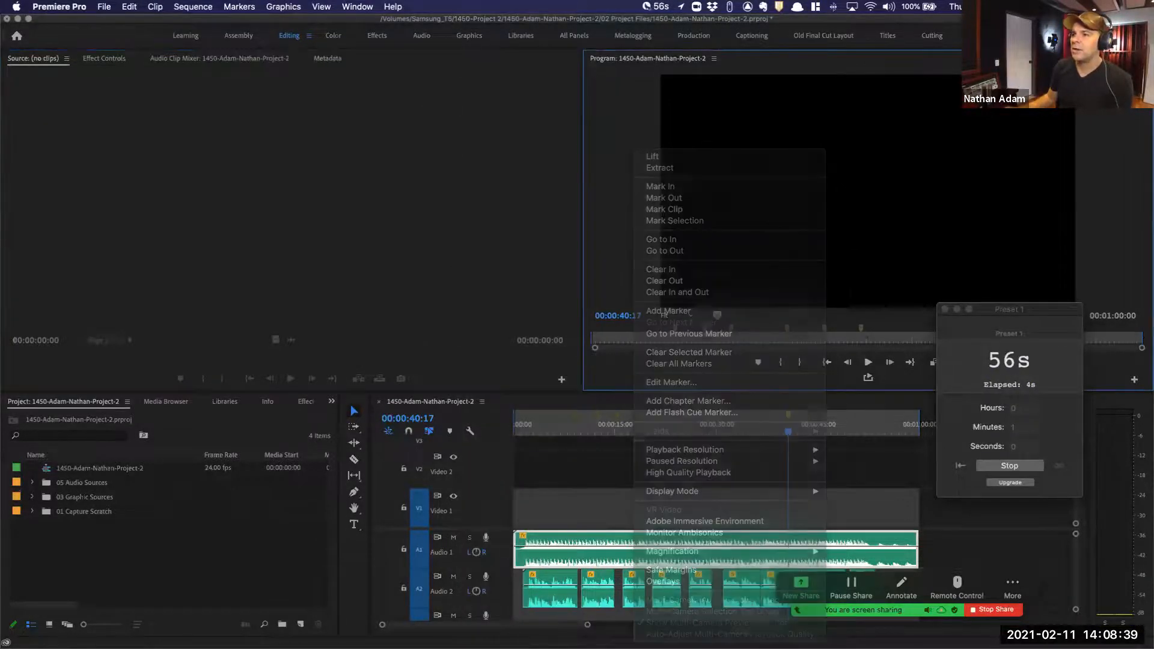
right_click(825, 335)
key(Escape)
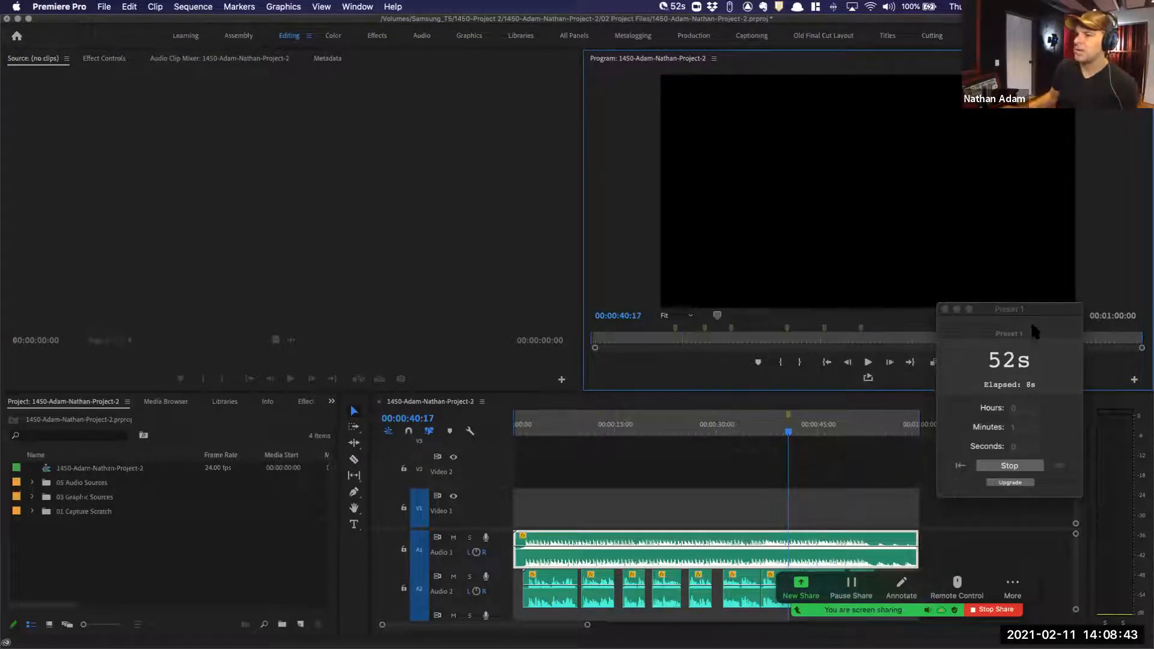
Shift the timer window slightly and switch to the Project 2 instructions document in Chrome
drag(1037, 309, 1044, 303)
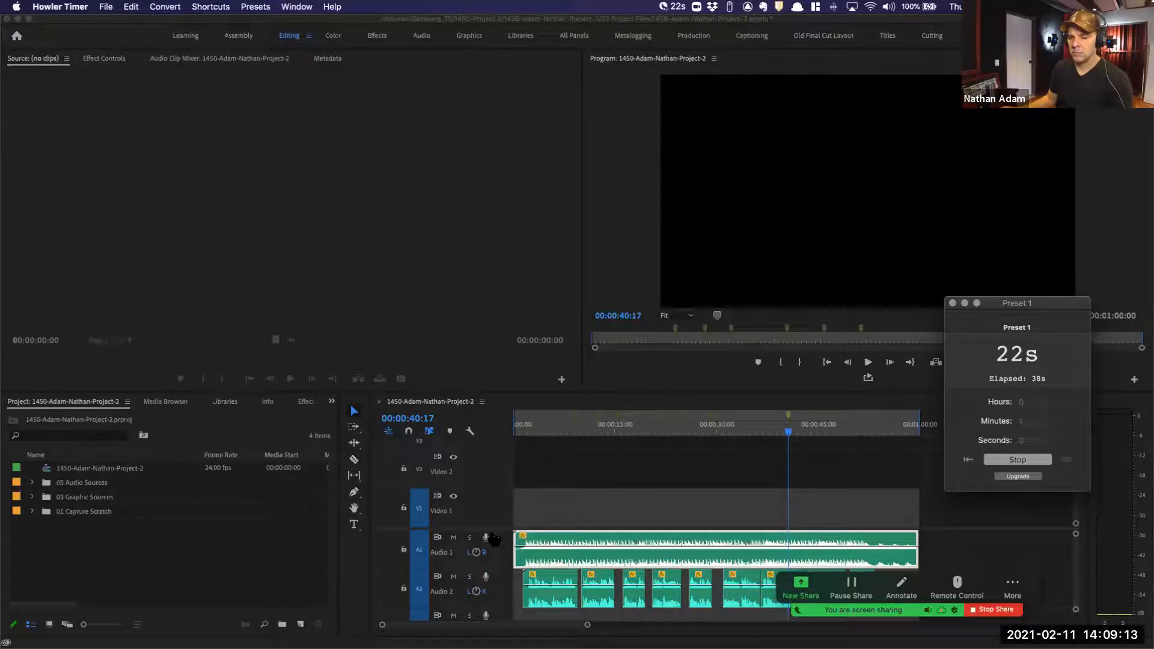
key(super+Tab)
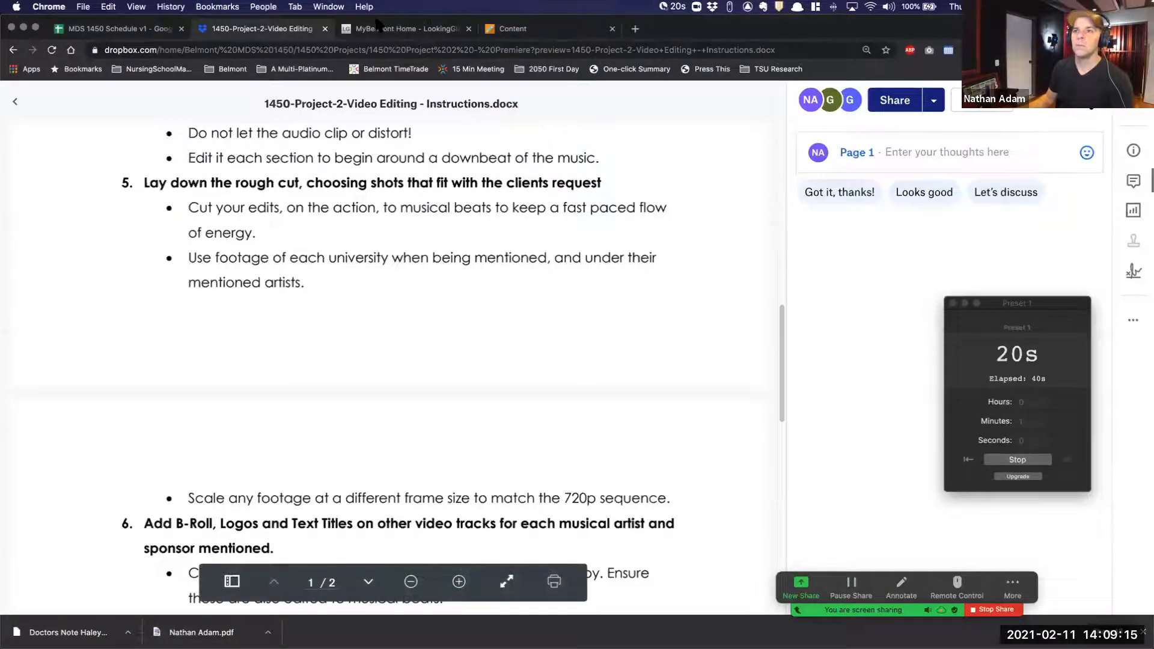
Switch to the MDS 1450 Schedule spreadsheet in Chrome and shift the browser window slightly down
click(93, 29)
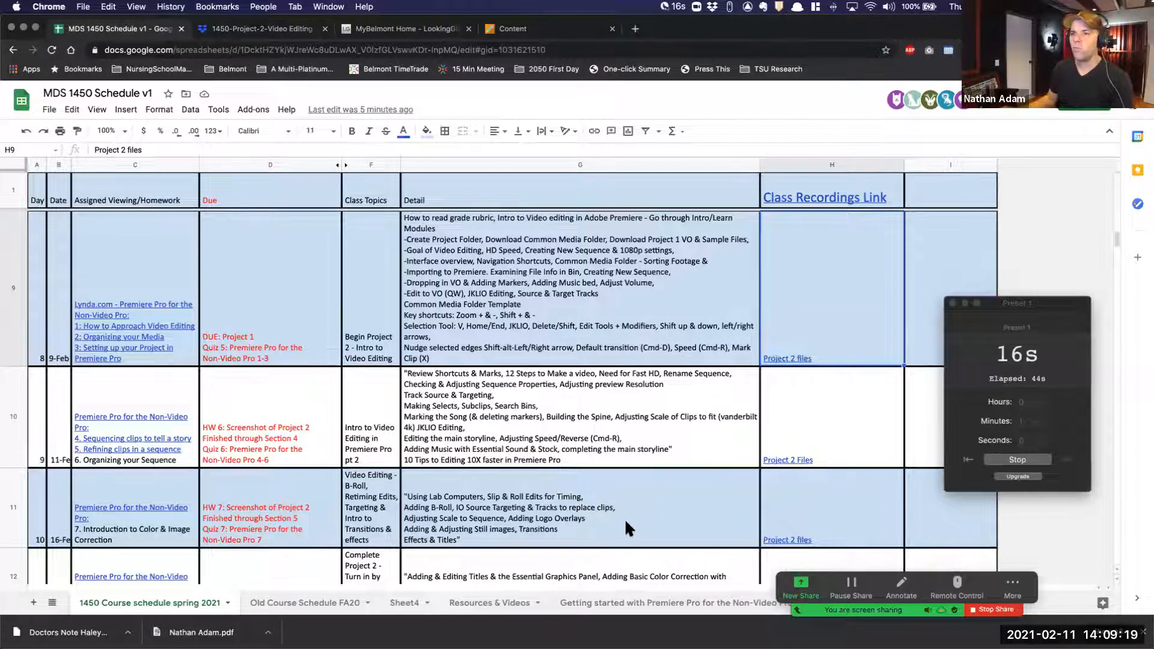
key(super+Tab)
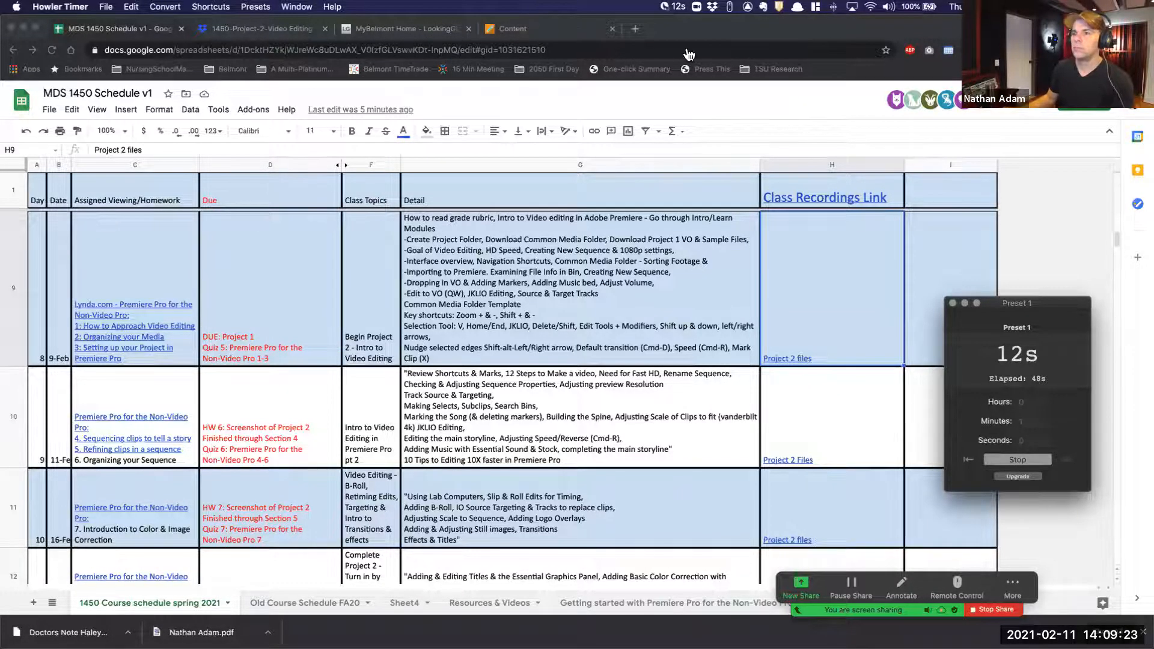
key(super+Tab)
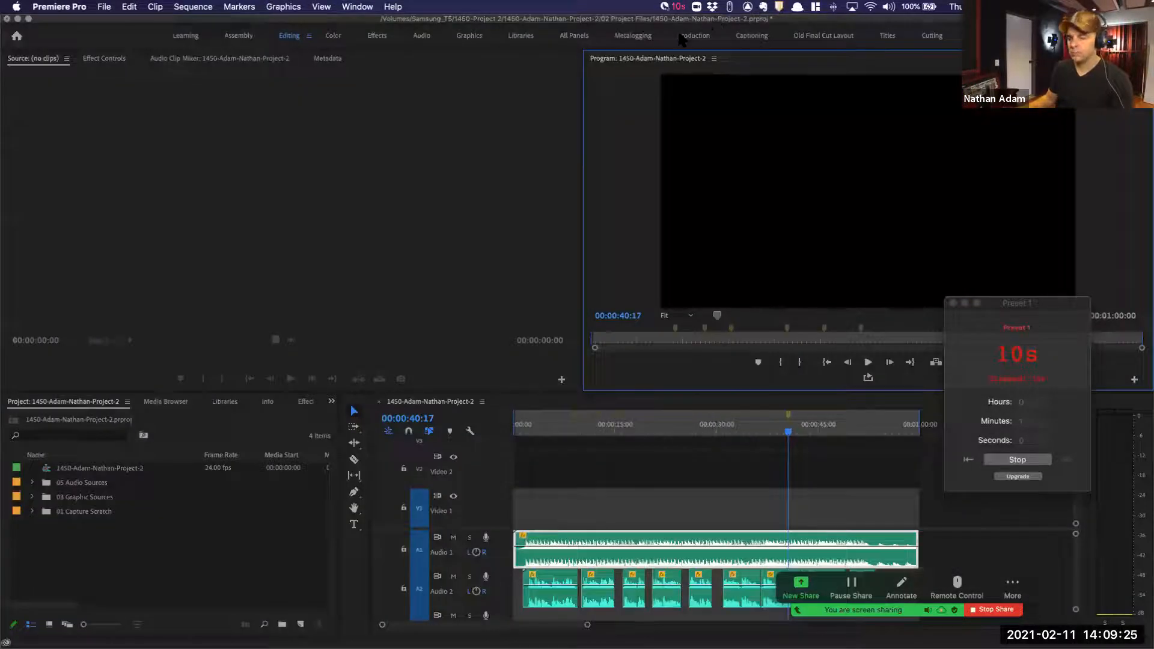
key(super+Tab)
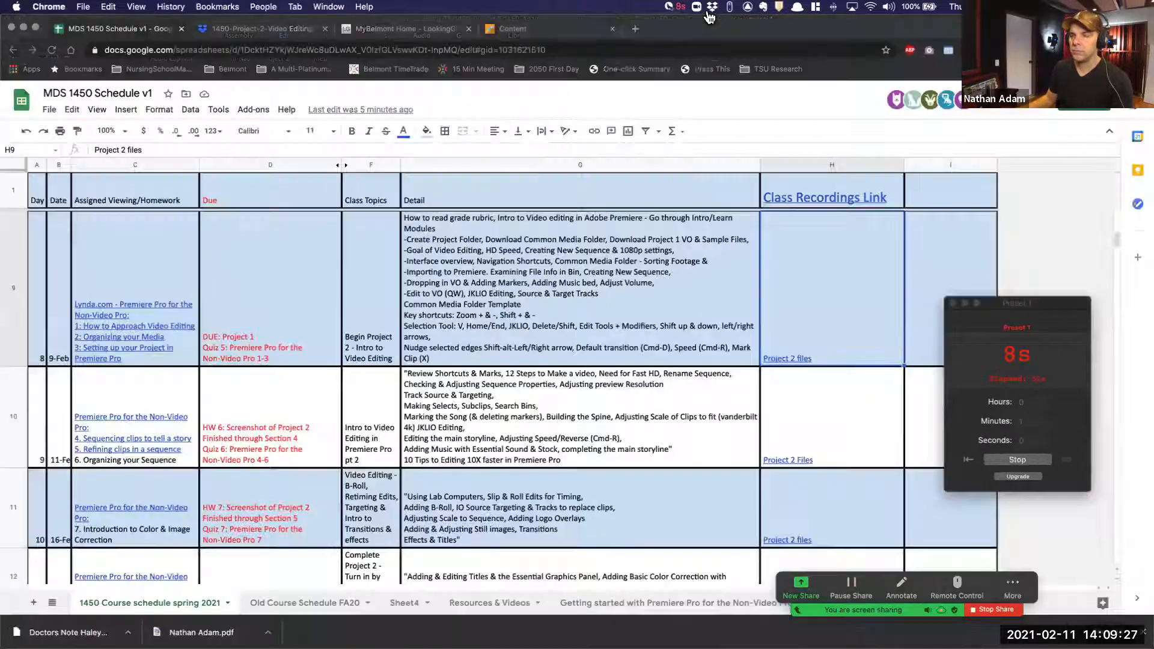
drag(707, 17, 713, 33)
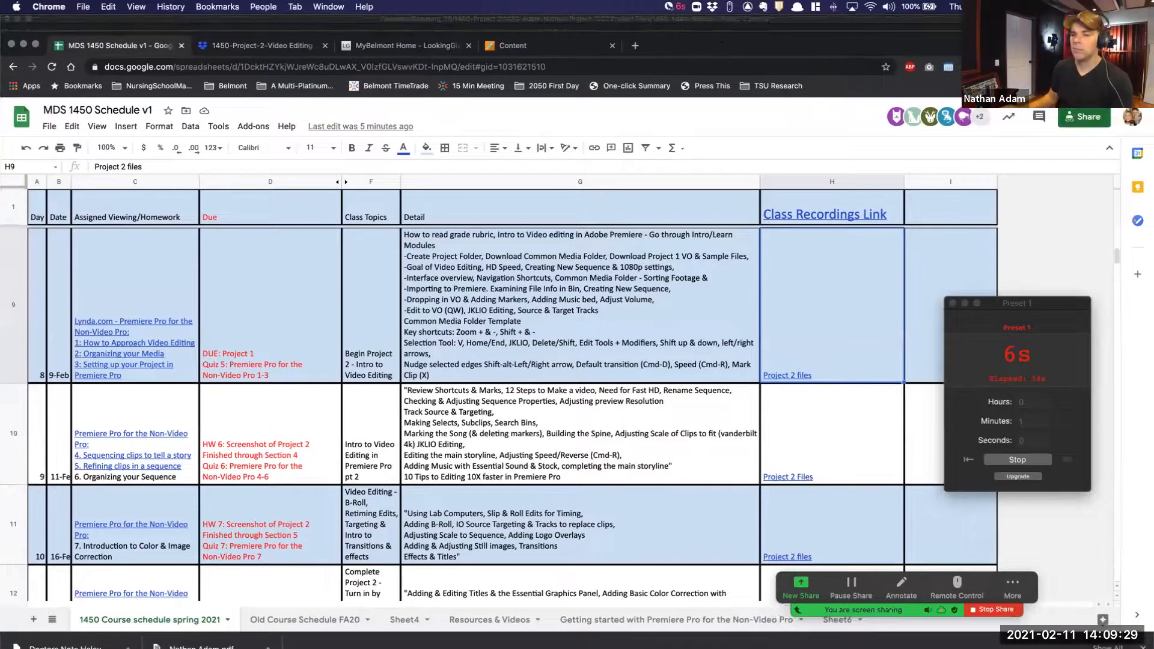
Switch back to Howler Timer and reset the finished 1-minute countdown
key(super+Tab)
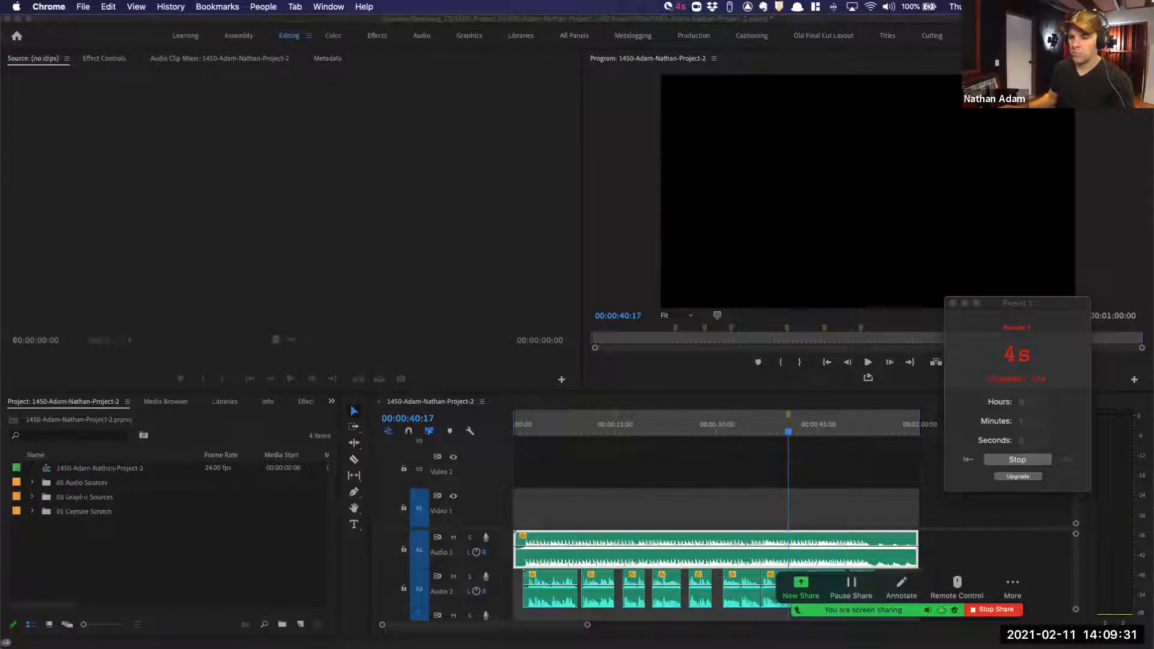
key(super+Tab)
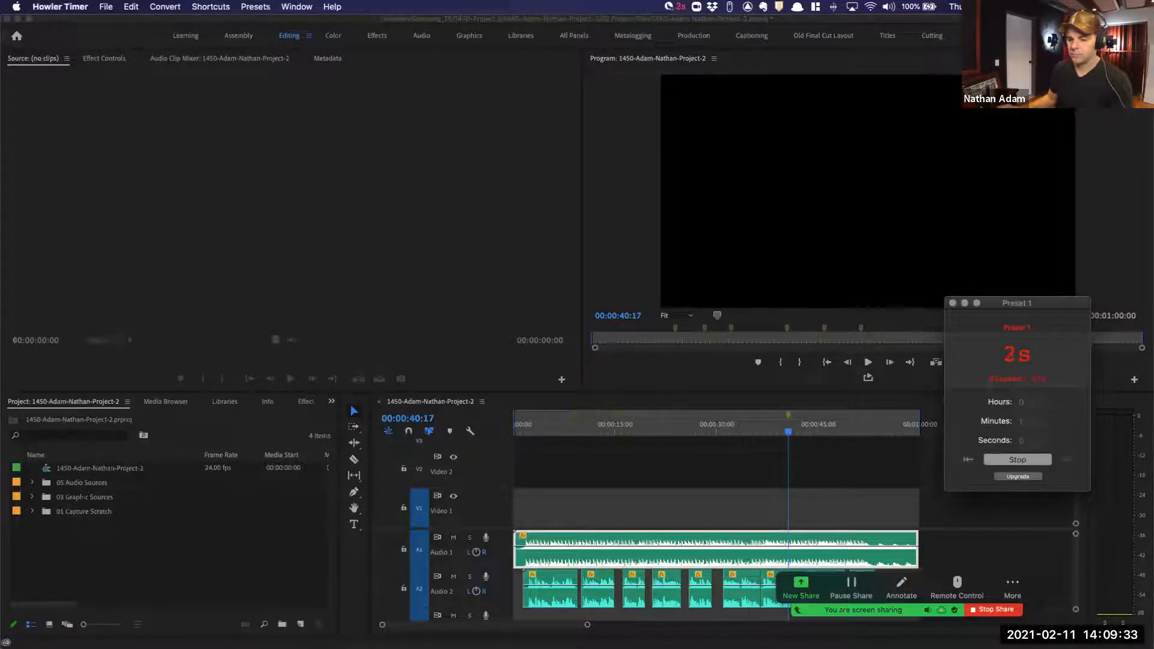
key(super+Tab)
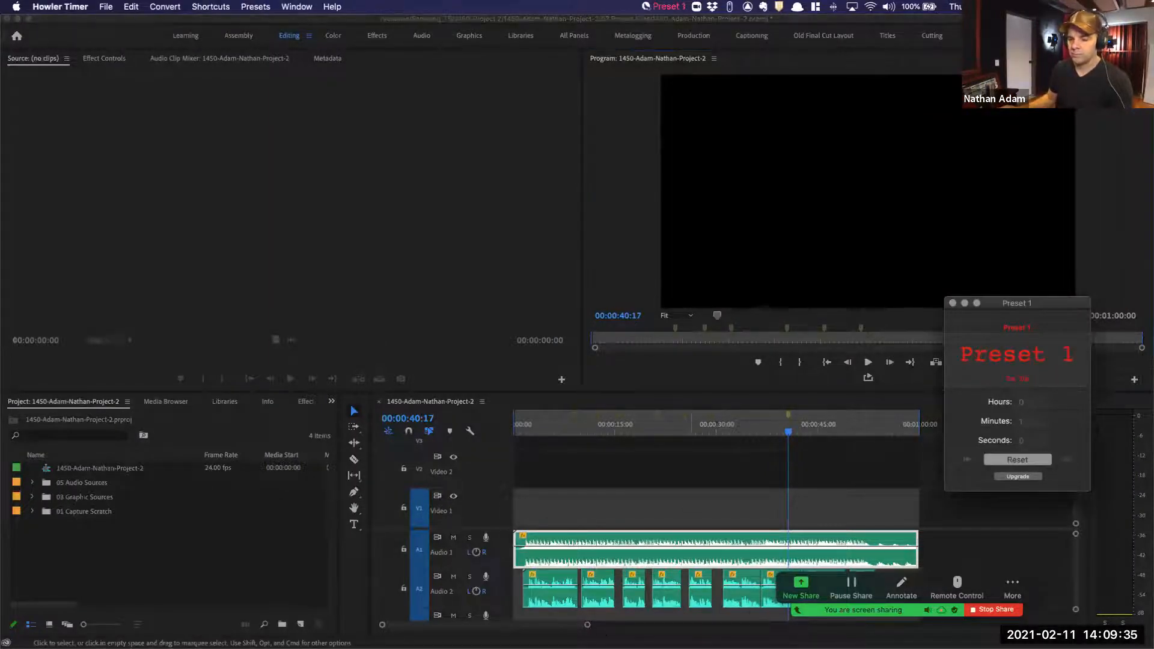
key(Return)
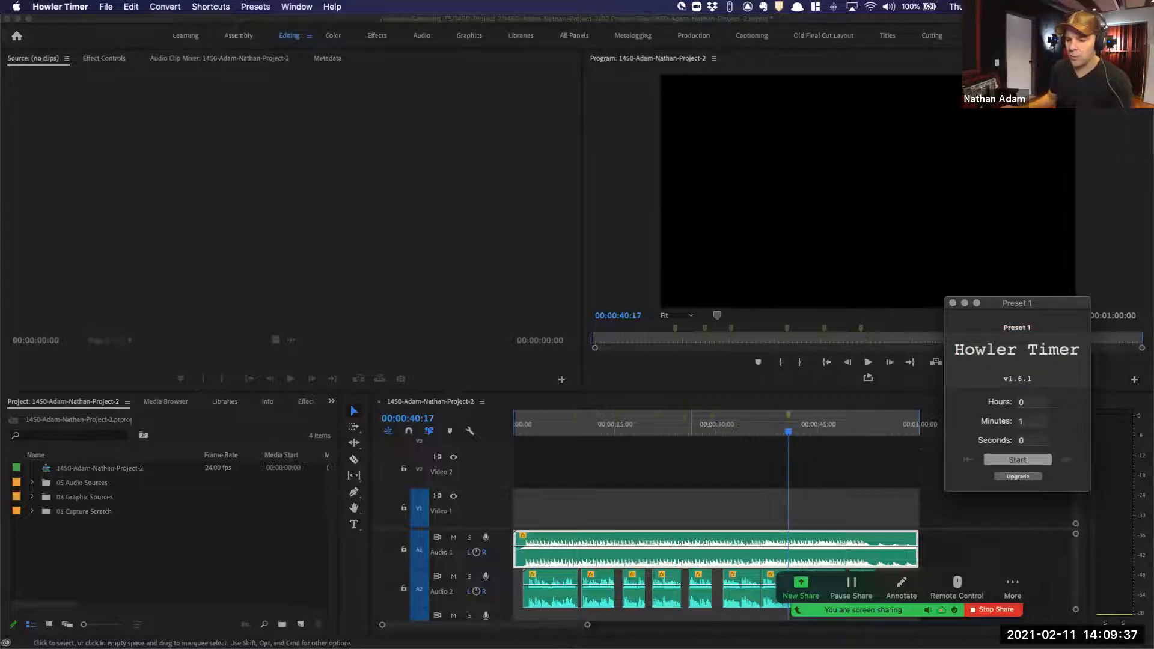
Return to Premiere Pro and place the timeline playhead at 00:00:06:18
key(super+Tab)
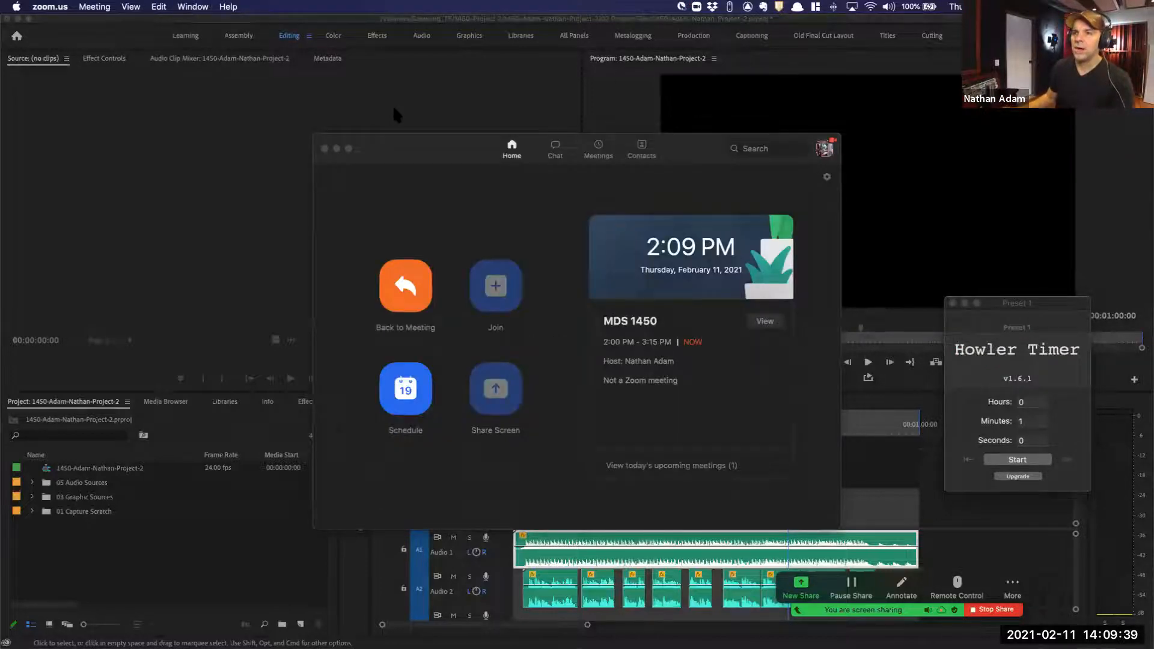
click(399, 114)
click(559, 431)
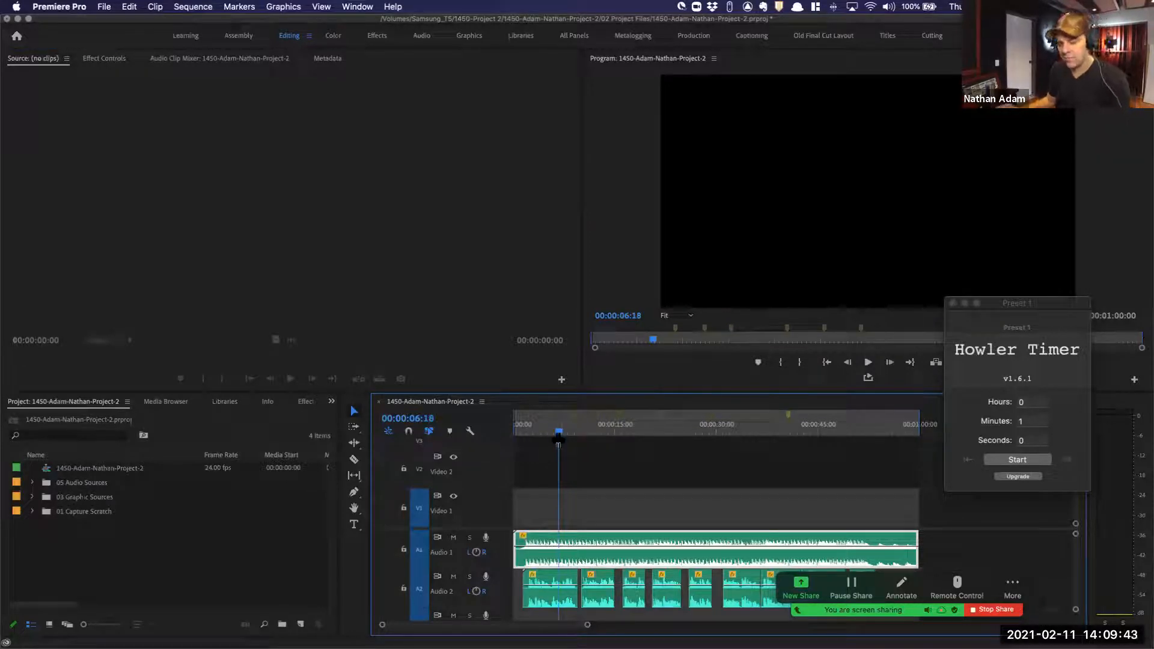
Cycle the panel focus repeatedly through the Project panel, Source Monitor, Timeline and Program Monitor
key(shift+1)
key(shift+2)
key(shift+3)
key(shift+4)
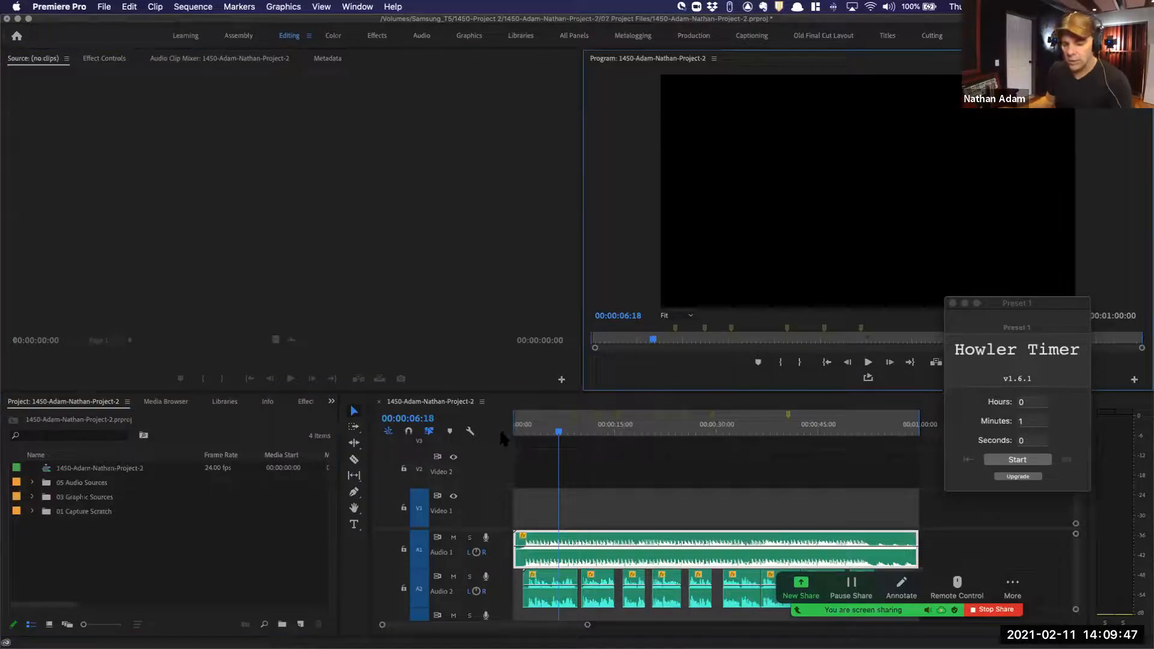
key(shift+1)
key(shift+2)
key(shift+3)
key(shift+4)
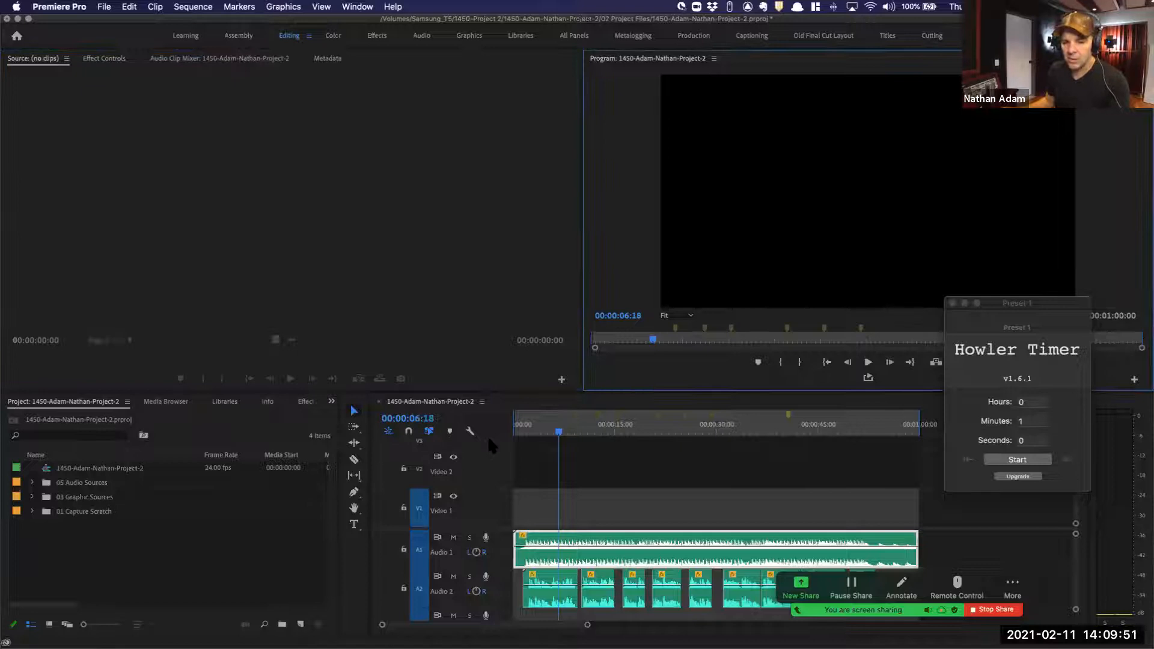
key(shift+1)
key(shift+2)
key(shift+3)
key(shift+4)
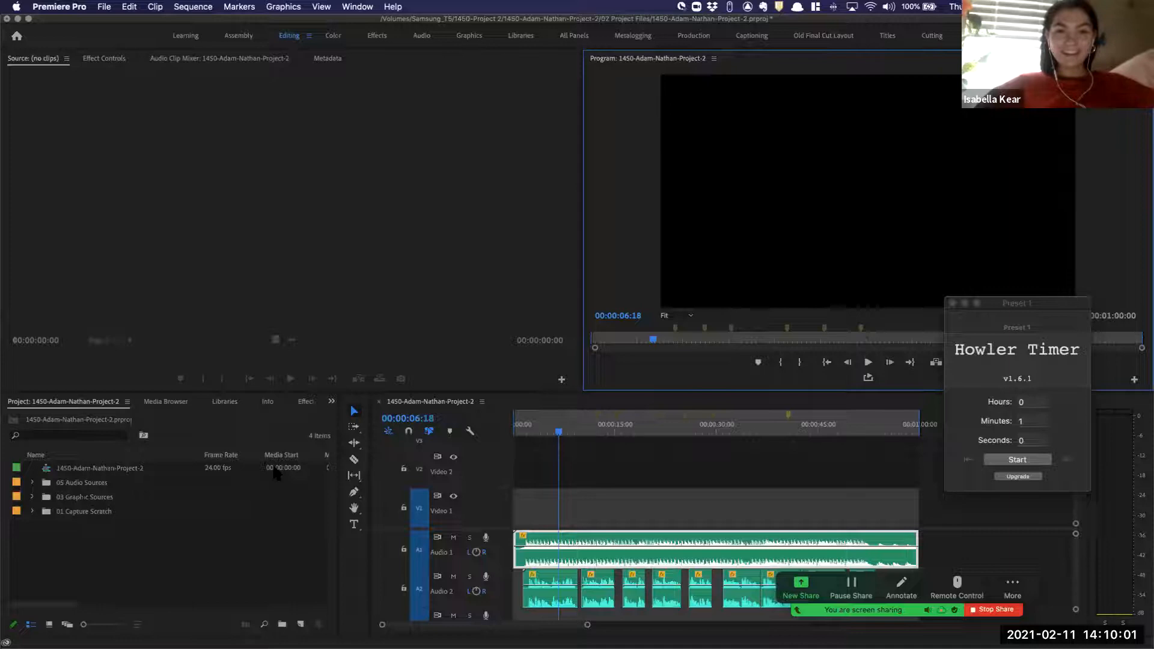
key(shift+1)
key(shift+2)
key(shift+3)
key(shift+4)
key(shift+1)
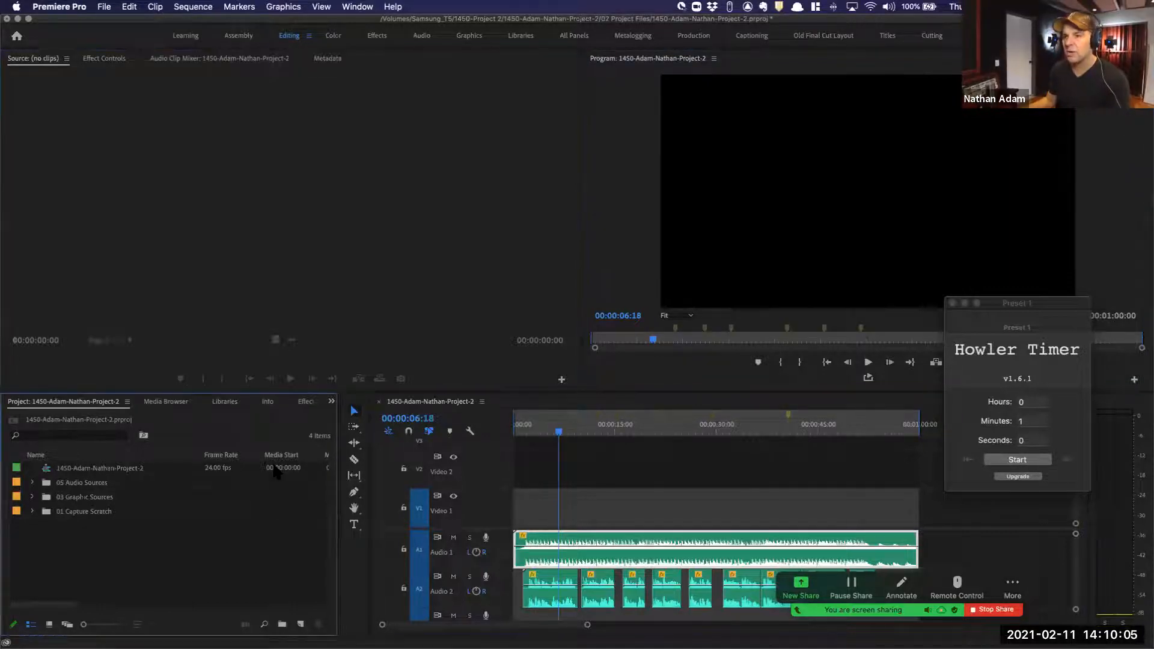
key(shift+2)
key(shift+3)
key(shift+4)
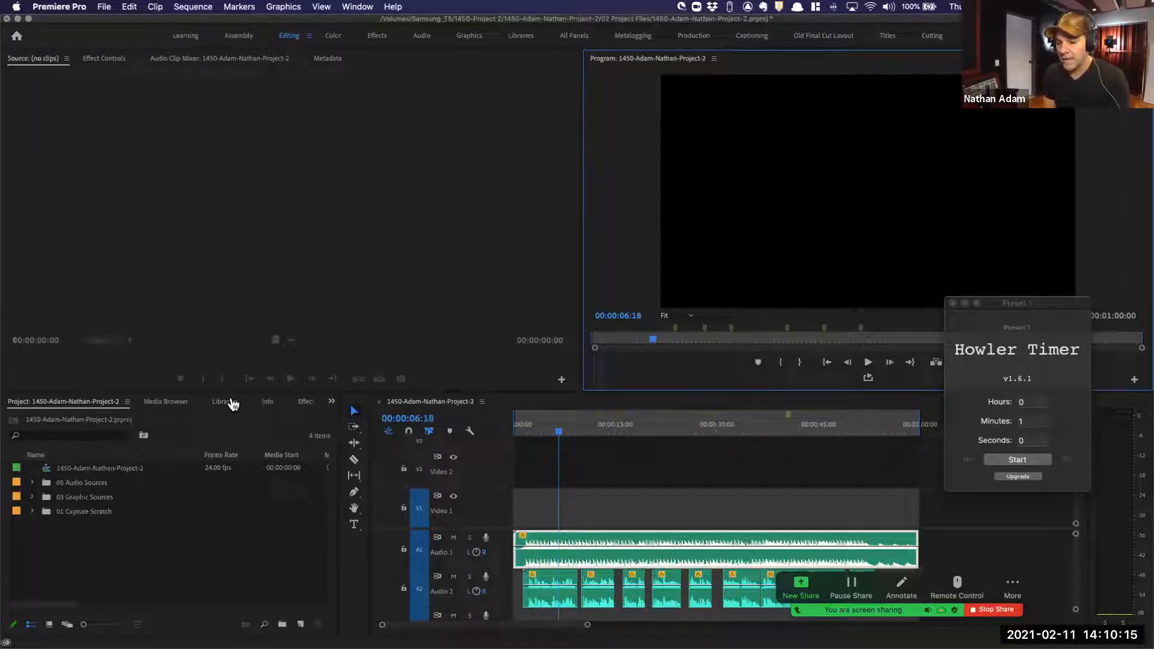
Close the Zoom home window and return to Premiere Pro with the Source Monitor active
key(super+Tab)
click(325, 181)
key(super+Tab)
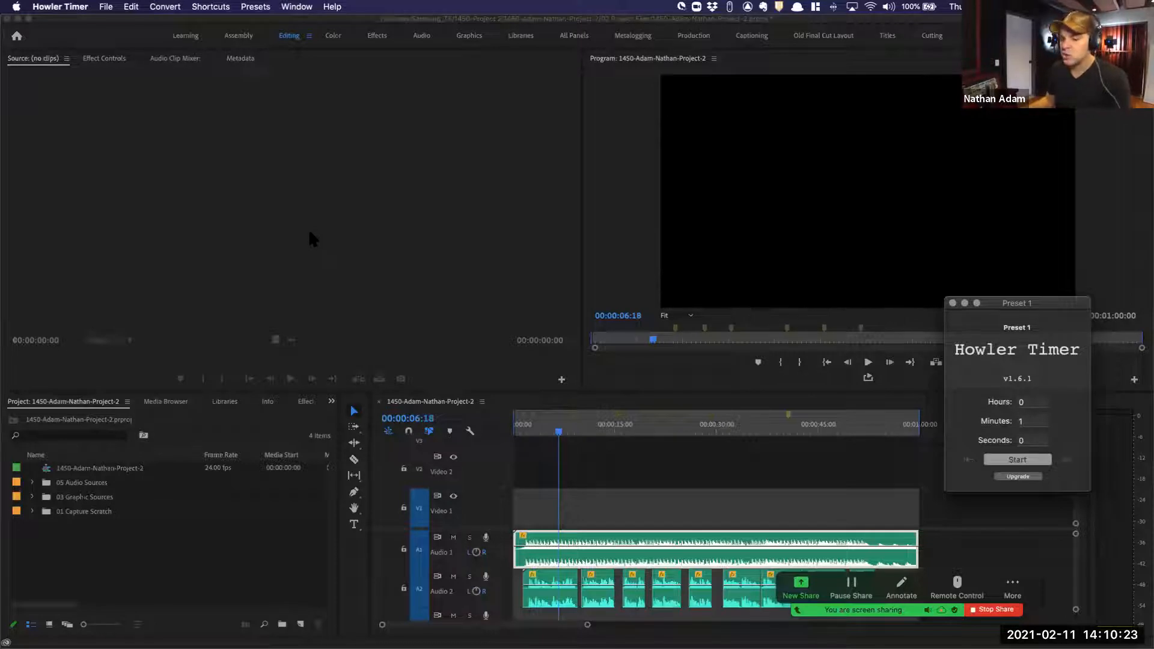
click(307, 249)
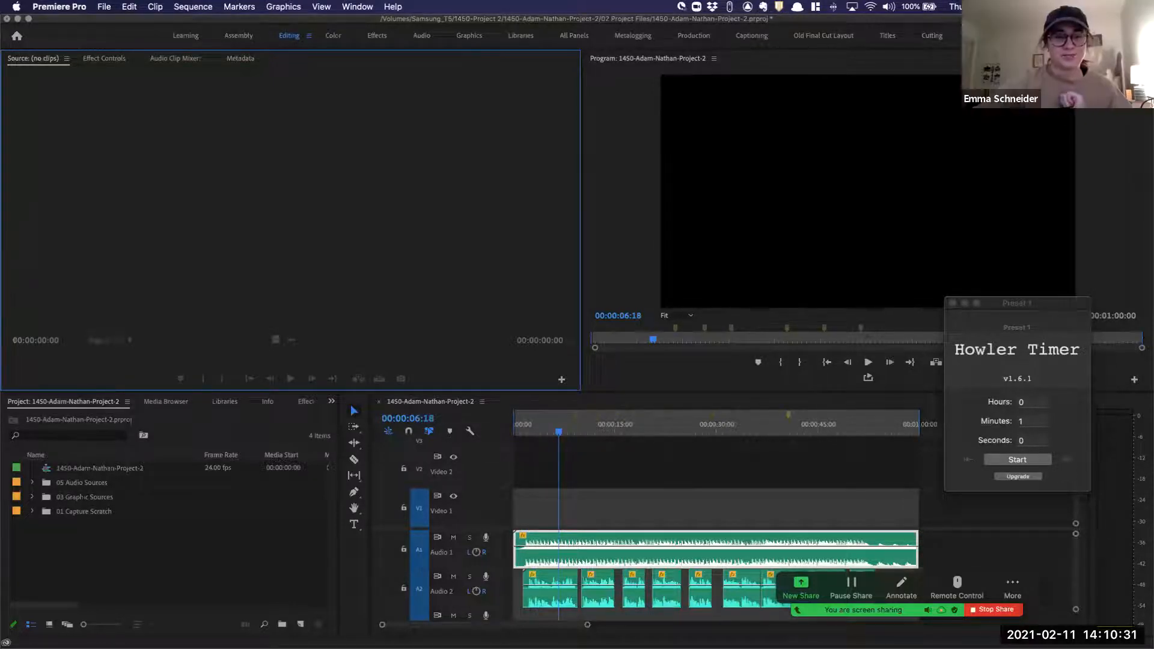
Dismiss the Alfred search bar and save the Premiere project
key(alt+space)
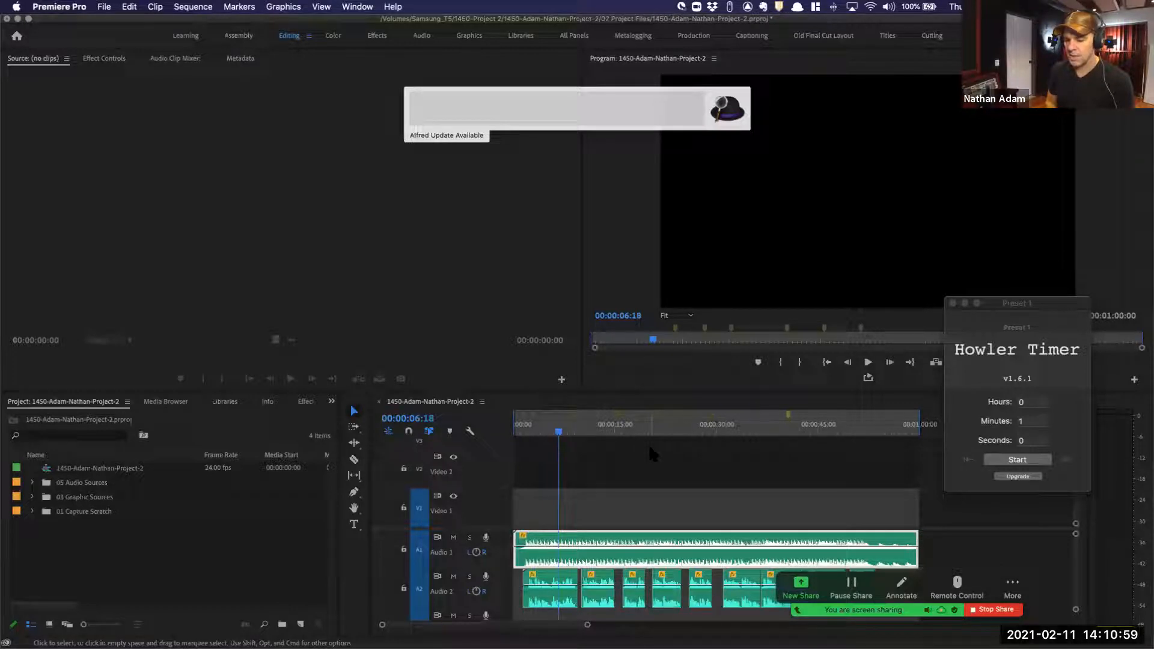
click(483, 218)
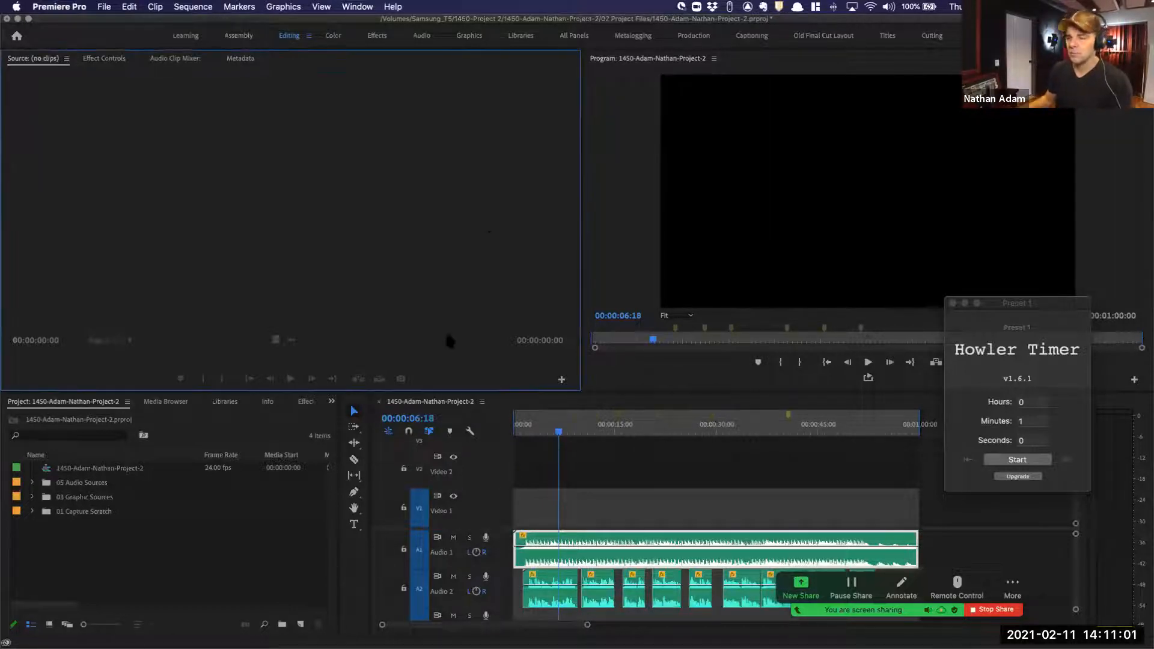
key(super+s)
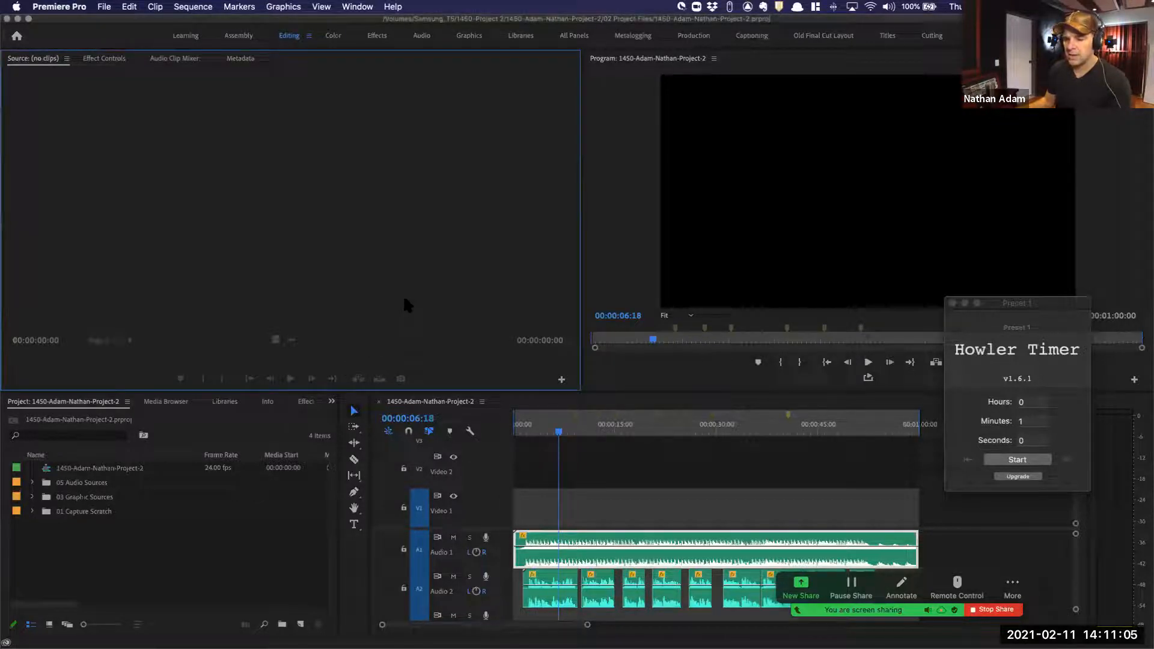
Switch back to Premiere Pro and place the timeline playhead at 00:00:04:00
key(super+Tab)
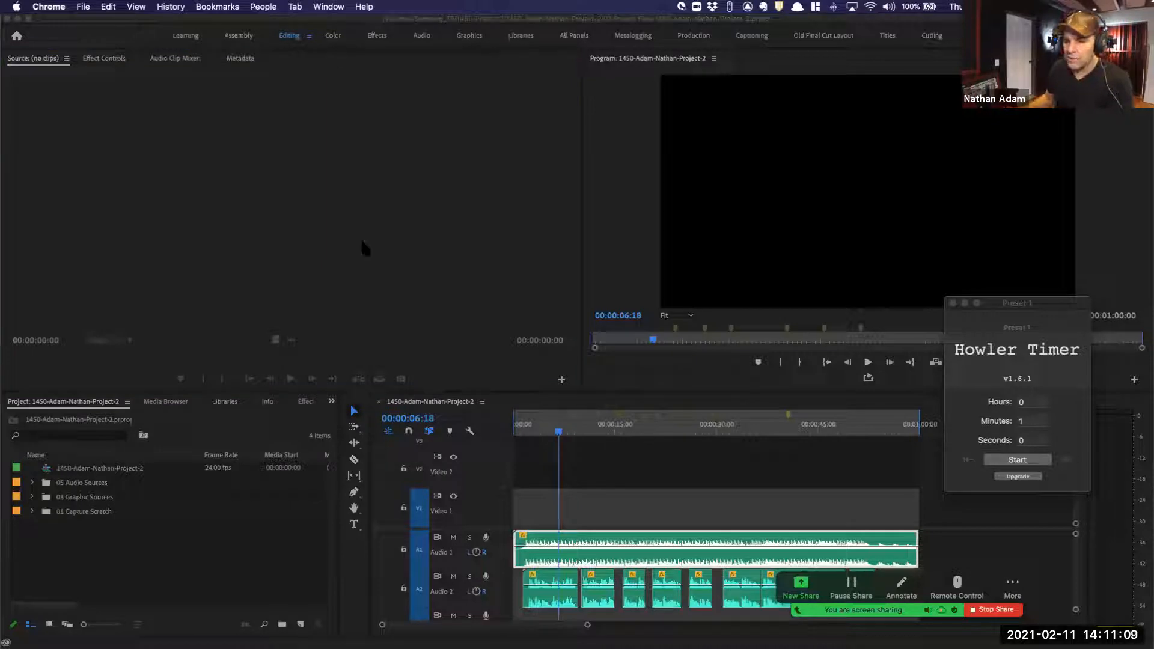
click(487, 329)
click(180, 570)
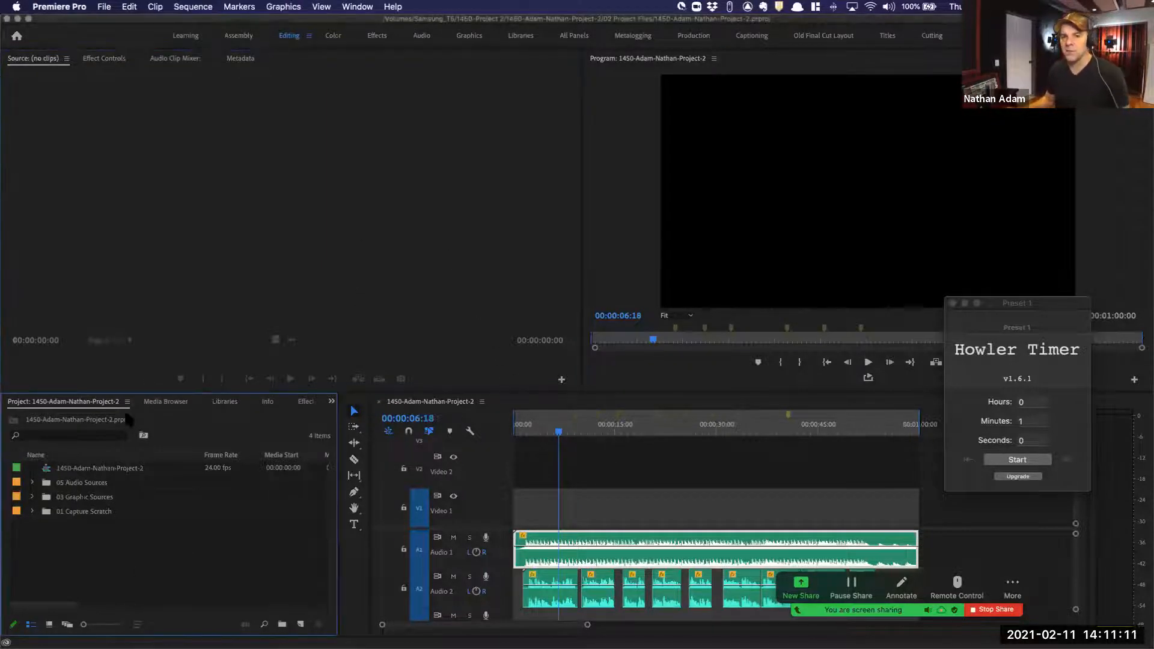
click(541, 432)
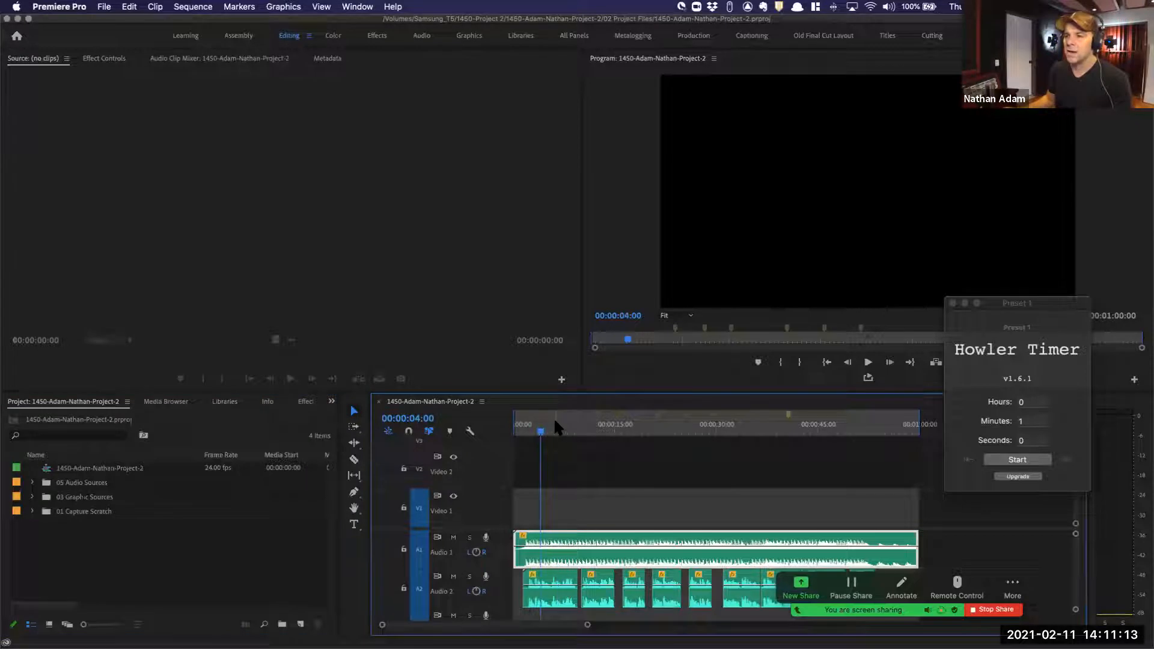
Expand the 01 Capture Scratch and Drone Footage 720p bins and look through the university drone clips
click(31, 512)
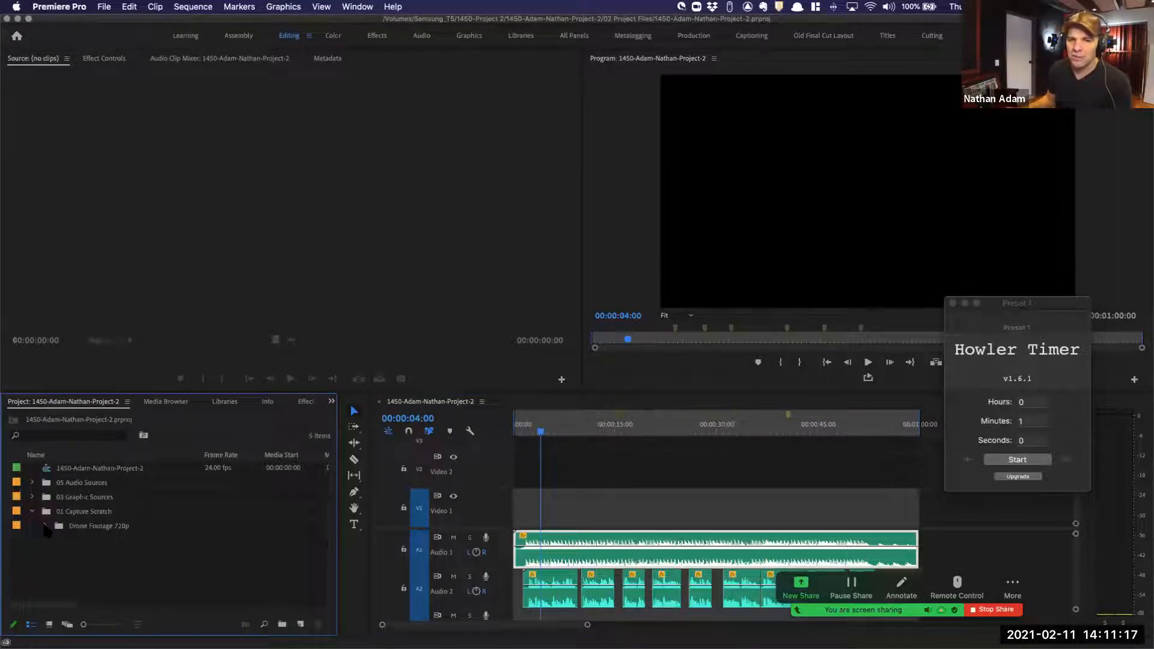
click(46, 527)
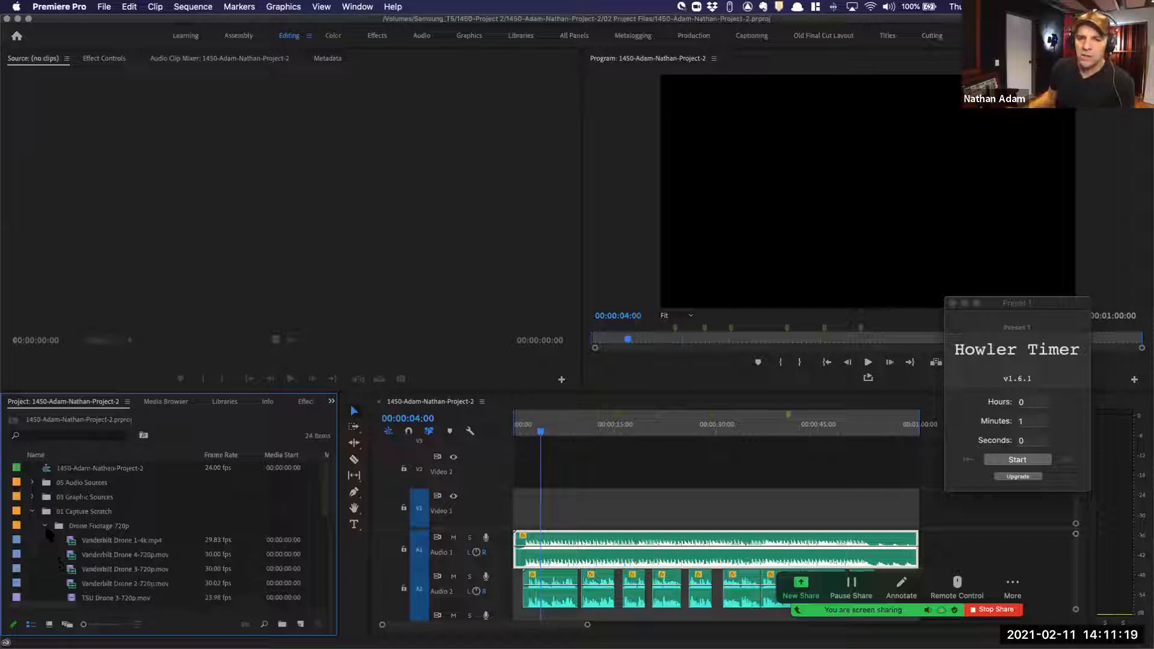
scroll(141, 532, down, 3)
scroll(142, 534, down, 5)
scroll(144, 534, up, 4)
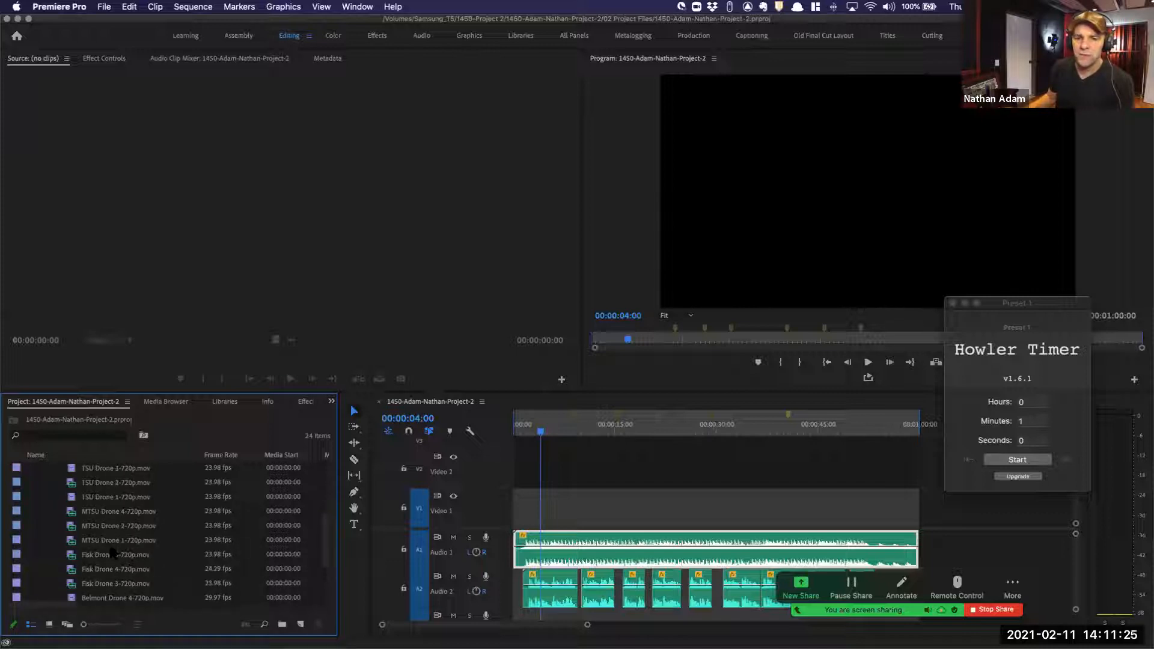
scroll(131, 538, up, 3)
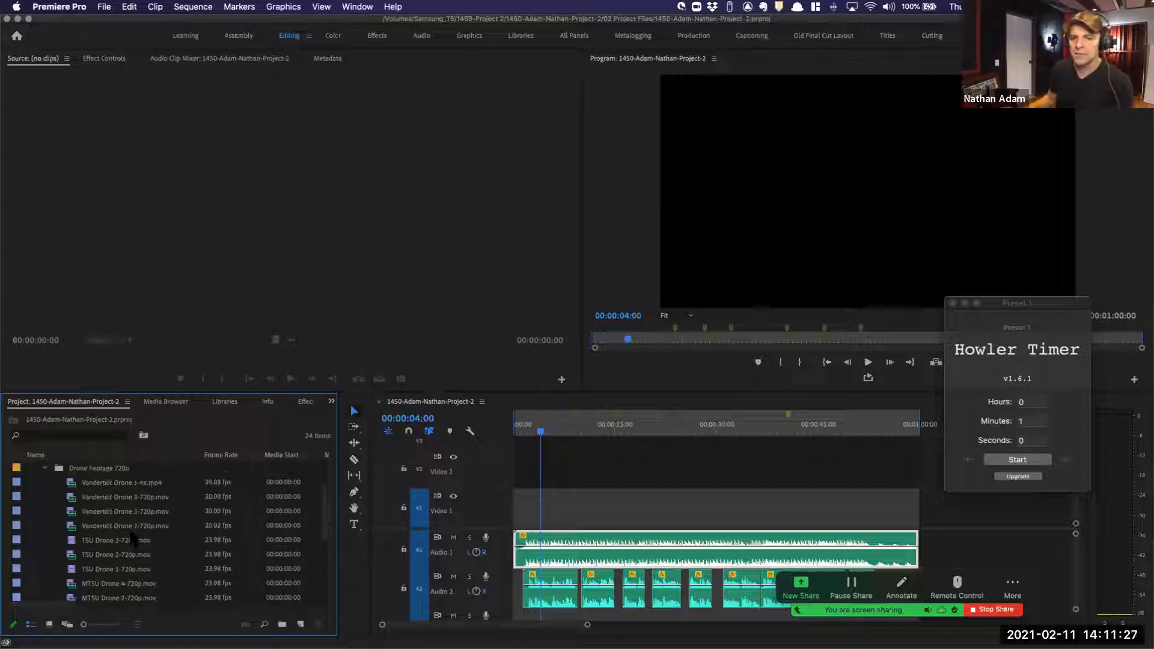
scroll(131, 539, down, 5)
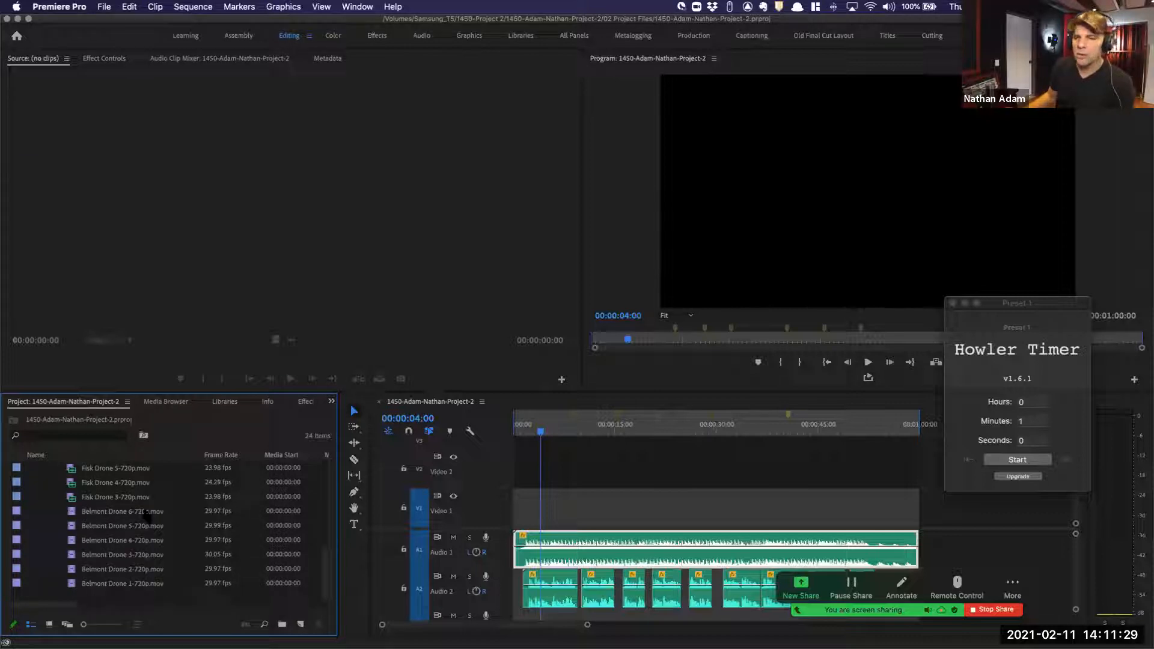
Open the Belmont Drone 1-720p.mov clip in the Source Monitor
click(112, 583)
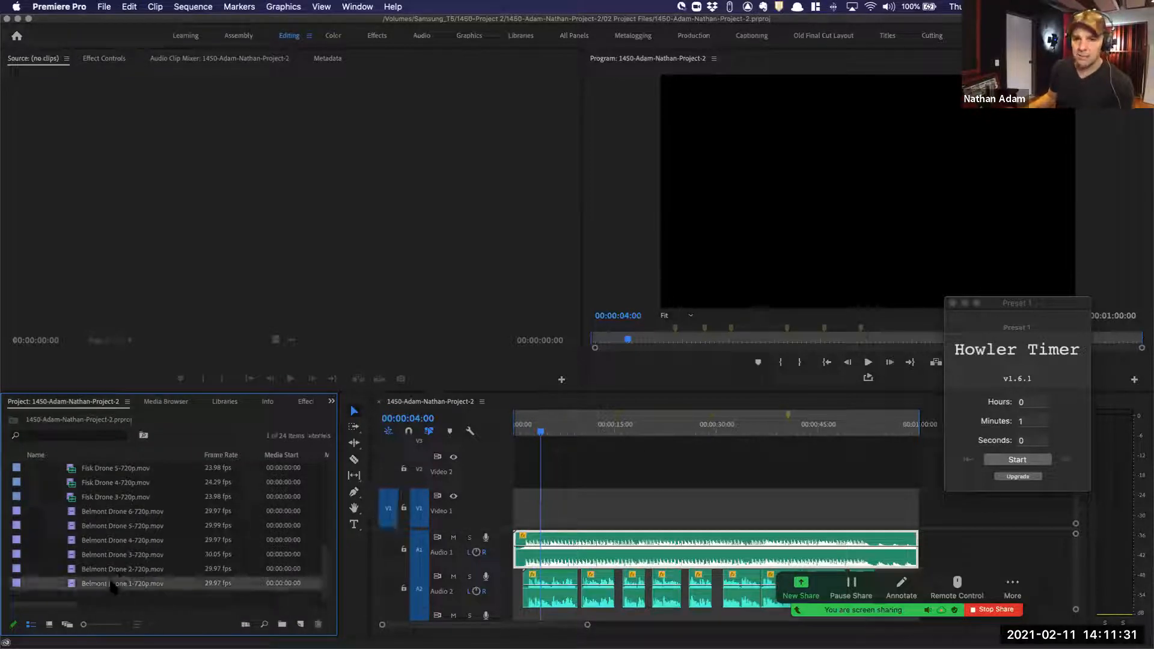
key(super+Tab)
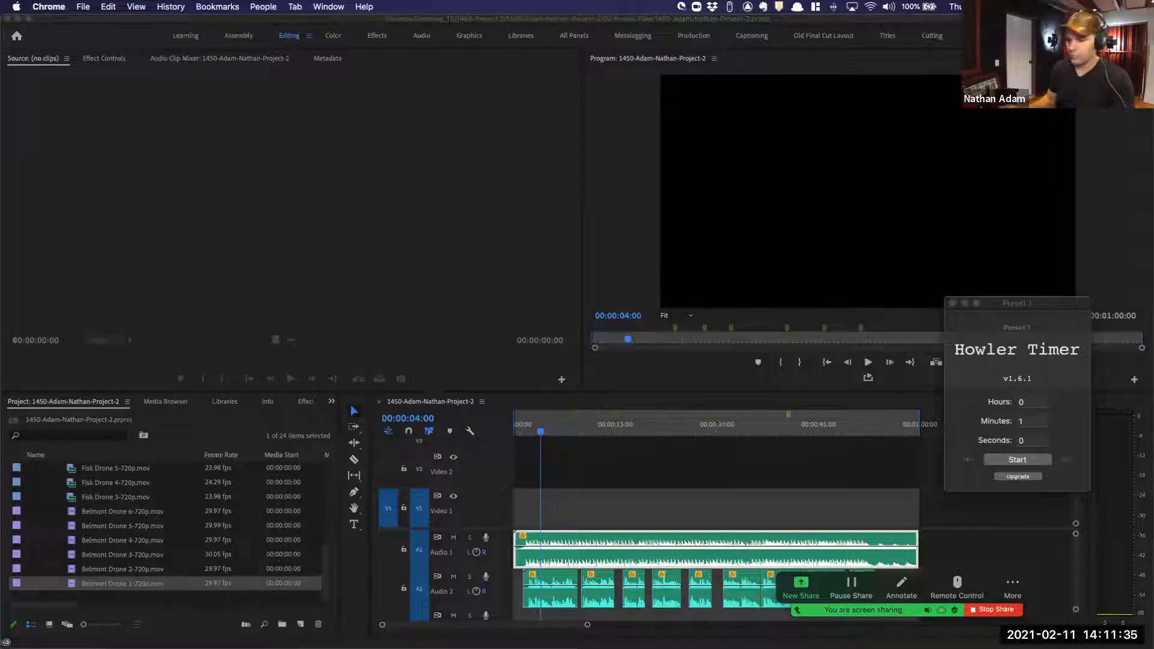
key(super+Tab)
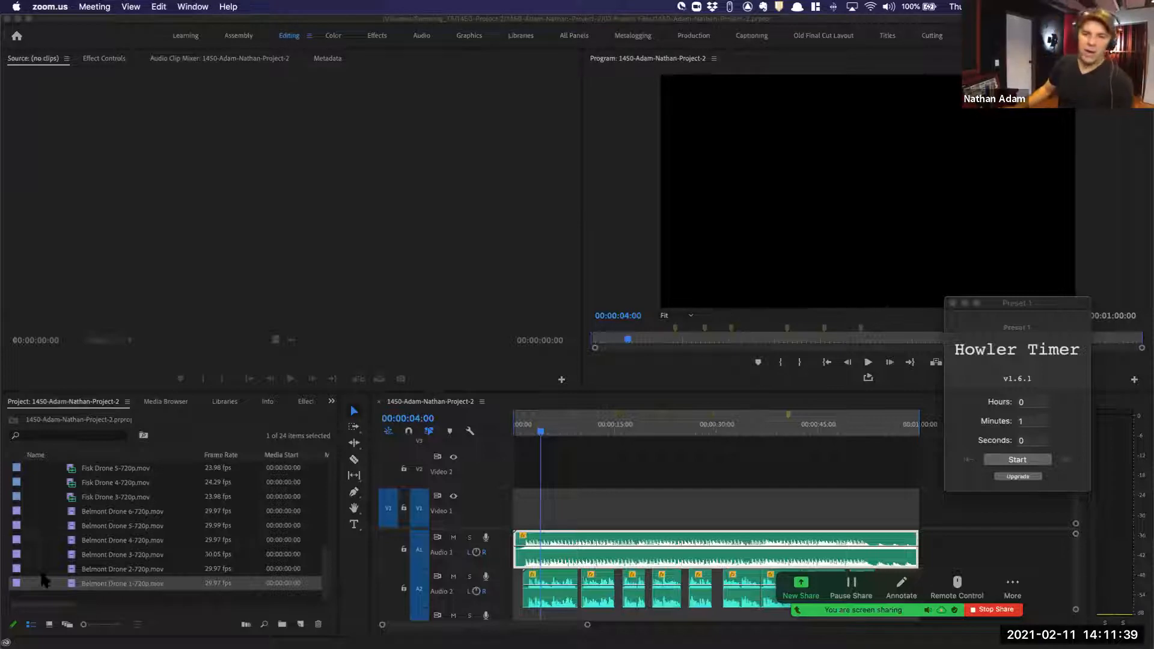
double_click(72, 586)
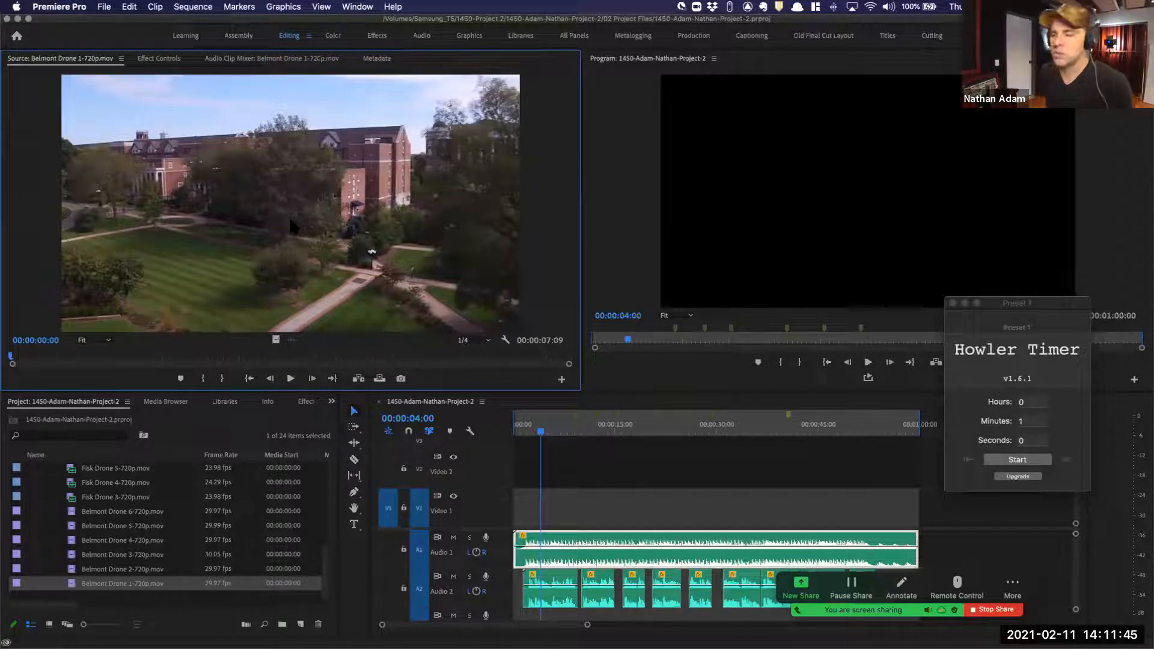
Play the Belmont Drone 1 clip forward and in reverse, stop it, and return to its first frame
key(space)
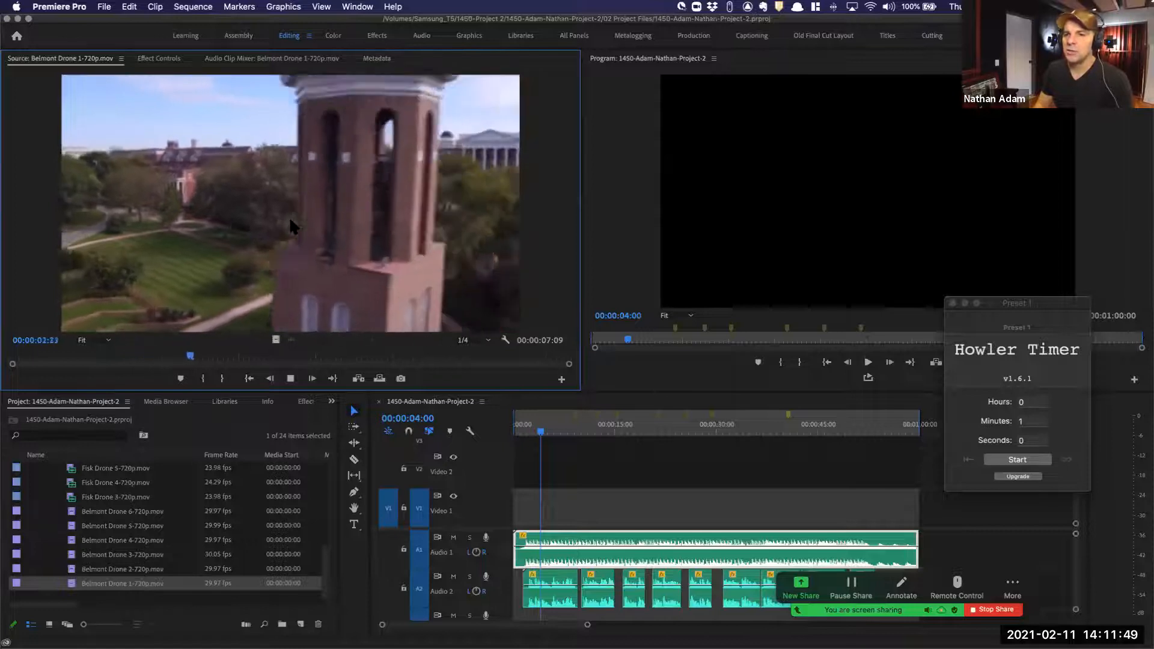
key(j)
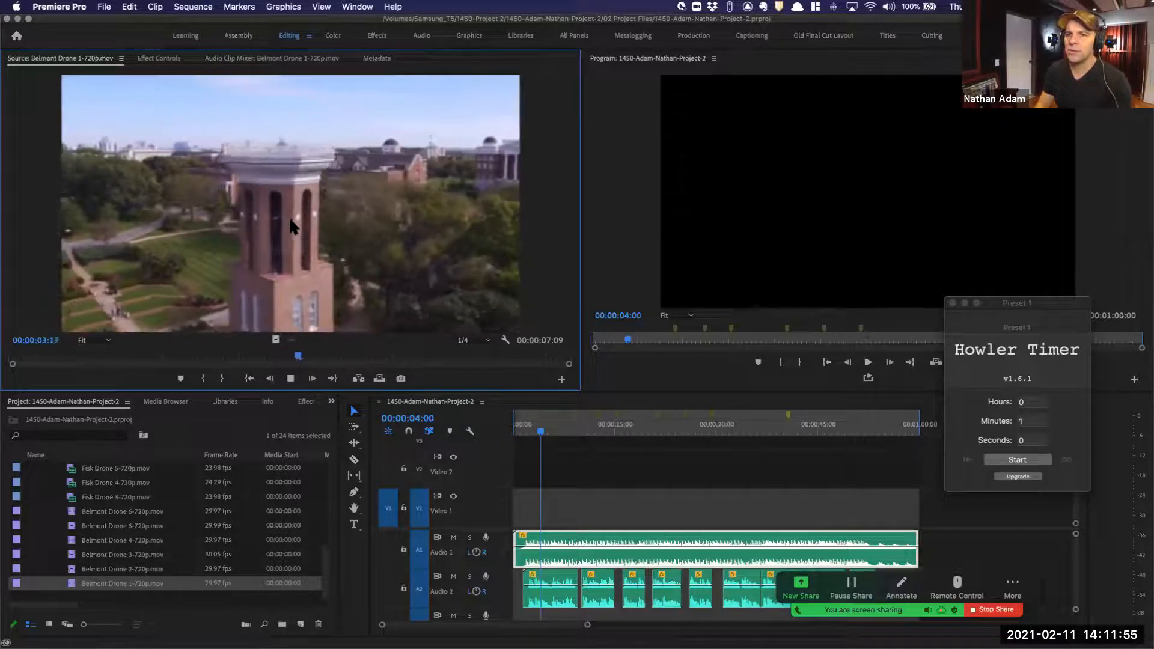
key(k)
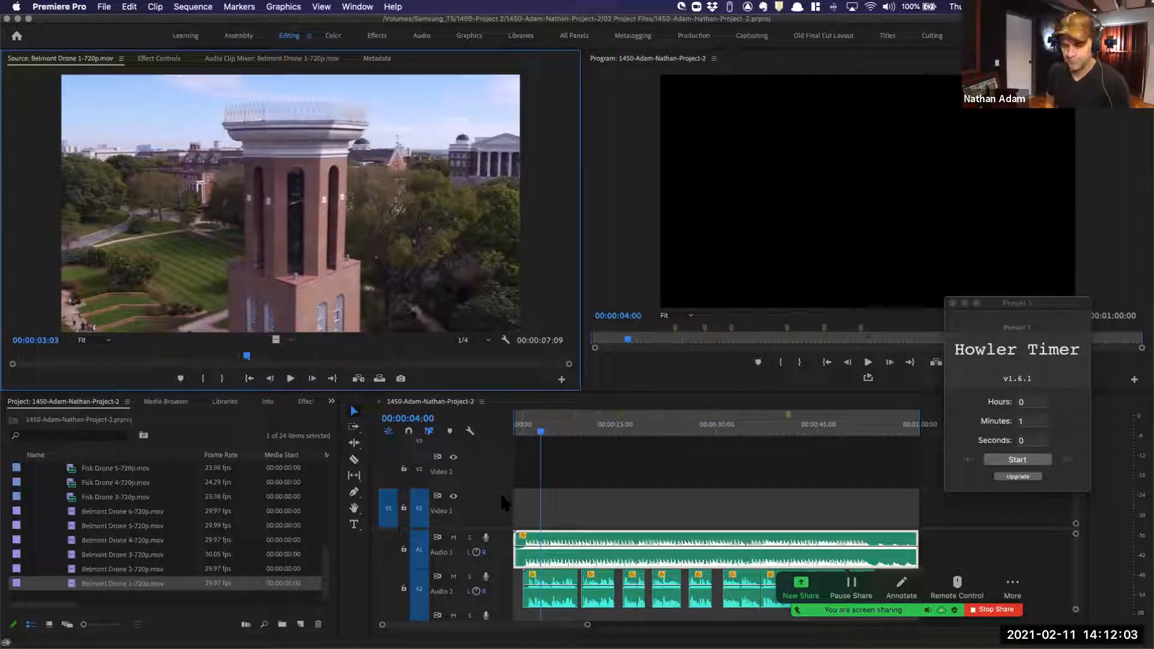
key(Home)
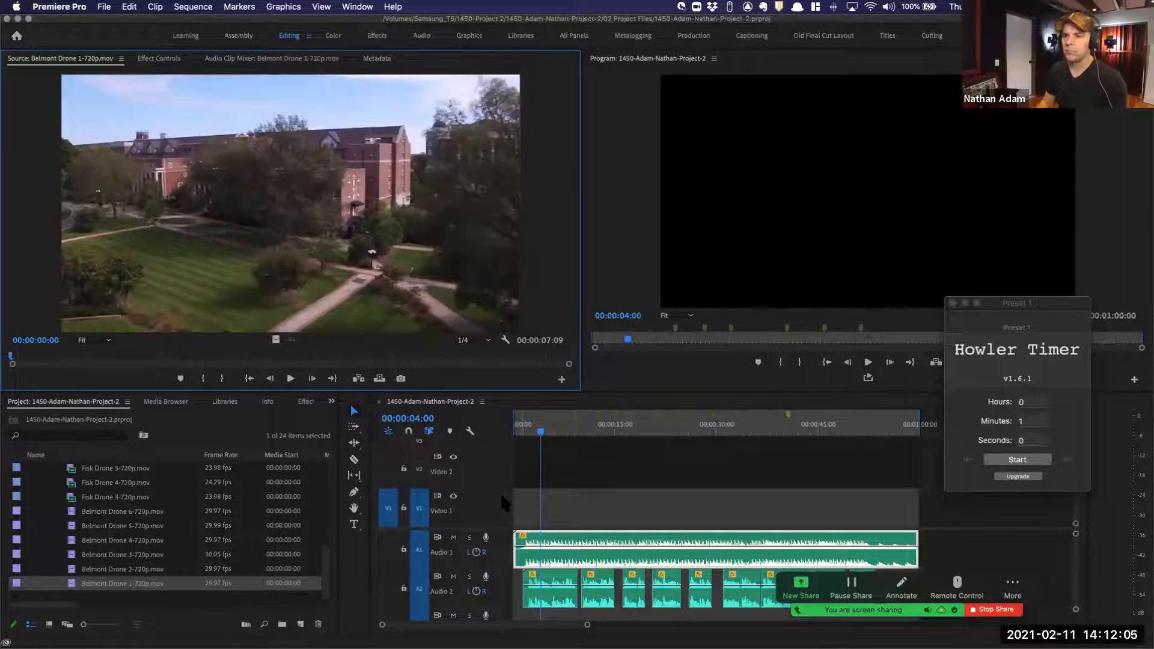
Return the timeline playhead to the sequence start and make the Source Monitor active again
key(shift+3)
key(Up)
key(Home)
key(shift+1)
key(shift+2)
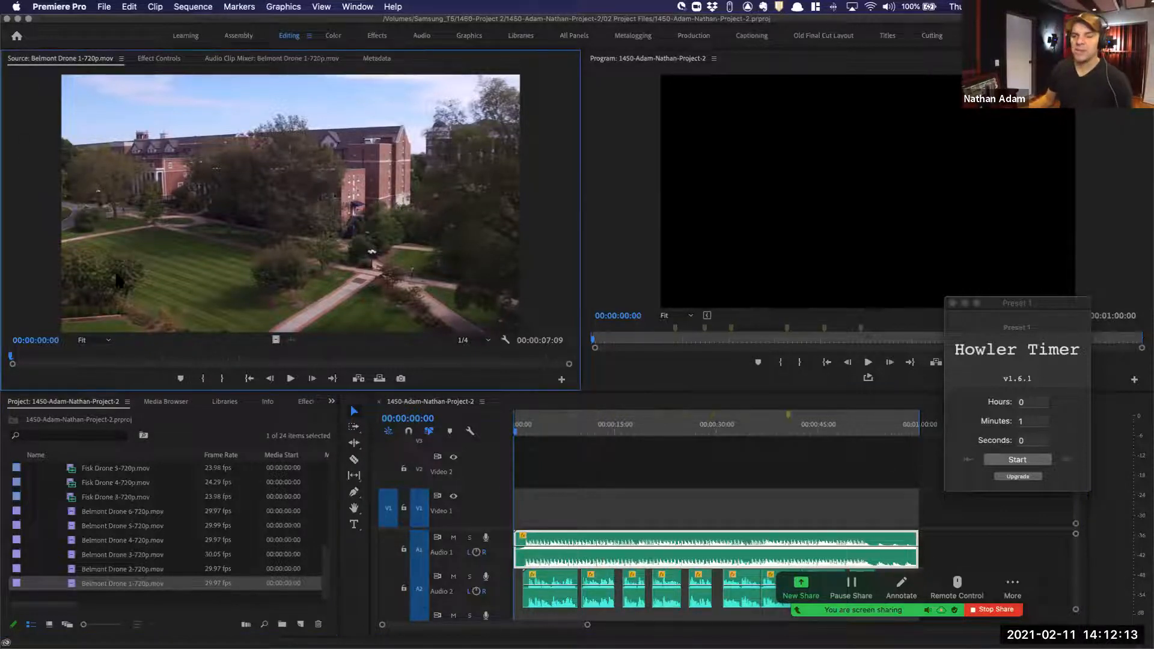
Advance the timeline playhead to 00:00:09:23 and move the Zoom sharing toolbar off the audio clips
click(520, 444)
key(Down)
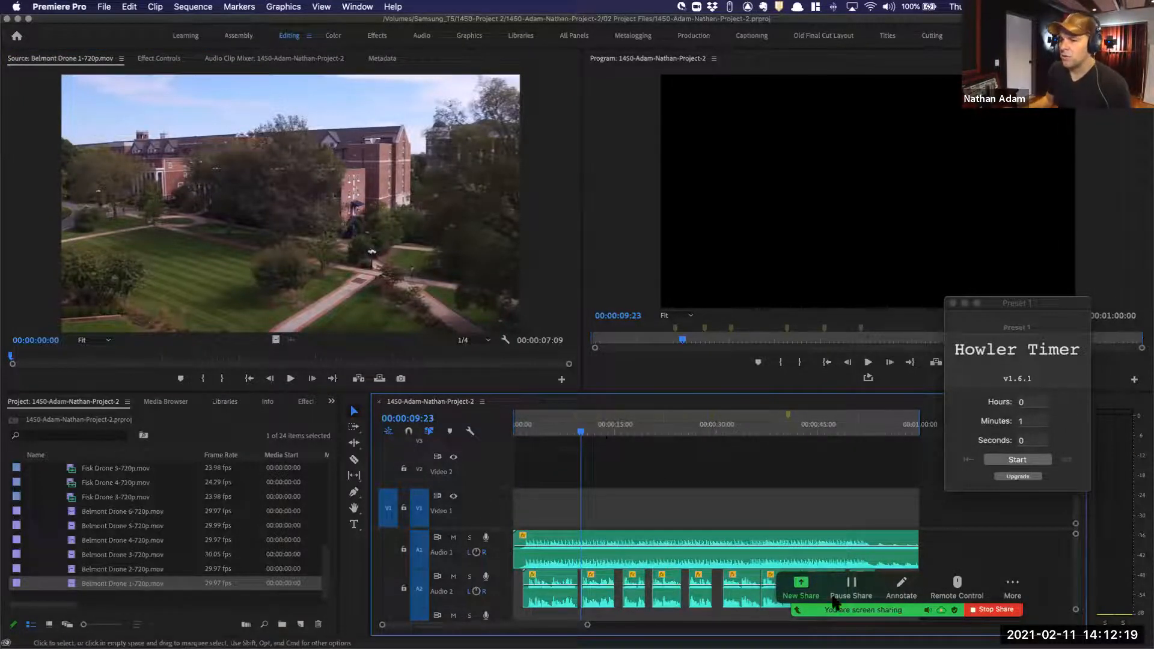
drag(1029, 586, 1146, 537)
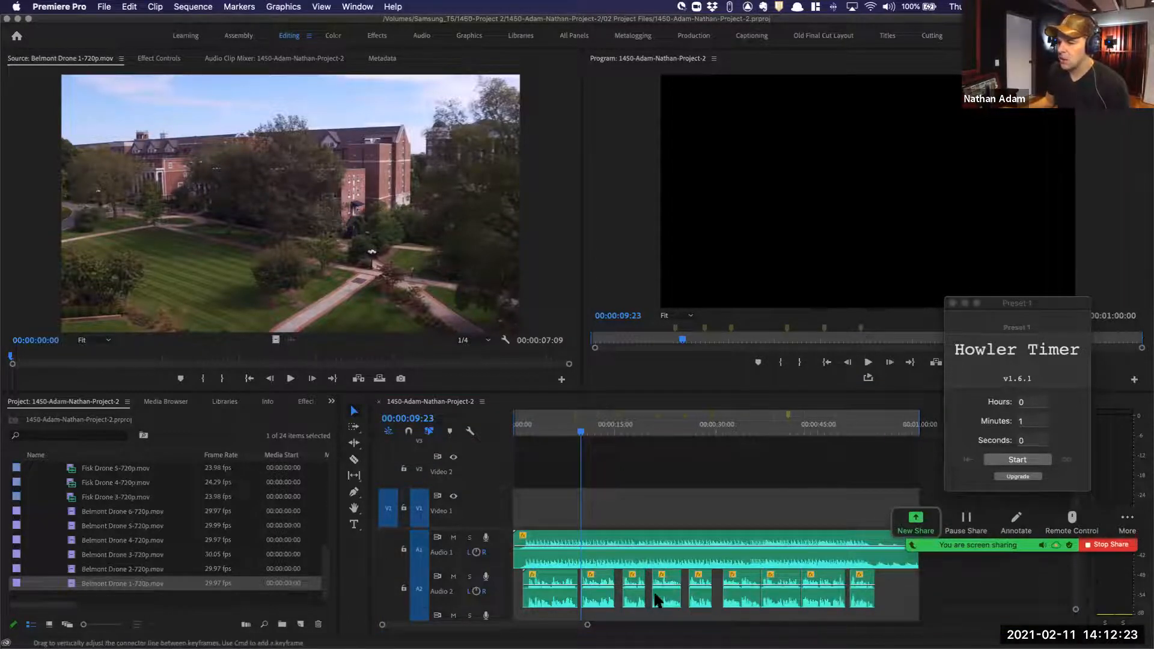
Go to the marker at 00:00:15:06 and clear all markers from the sequence
click(615, 415)
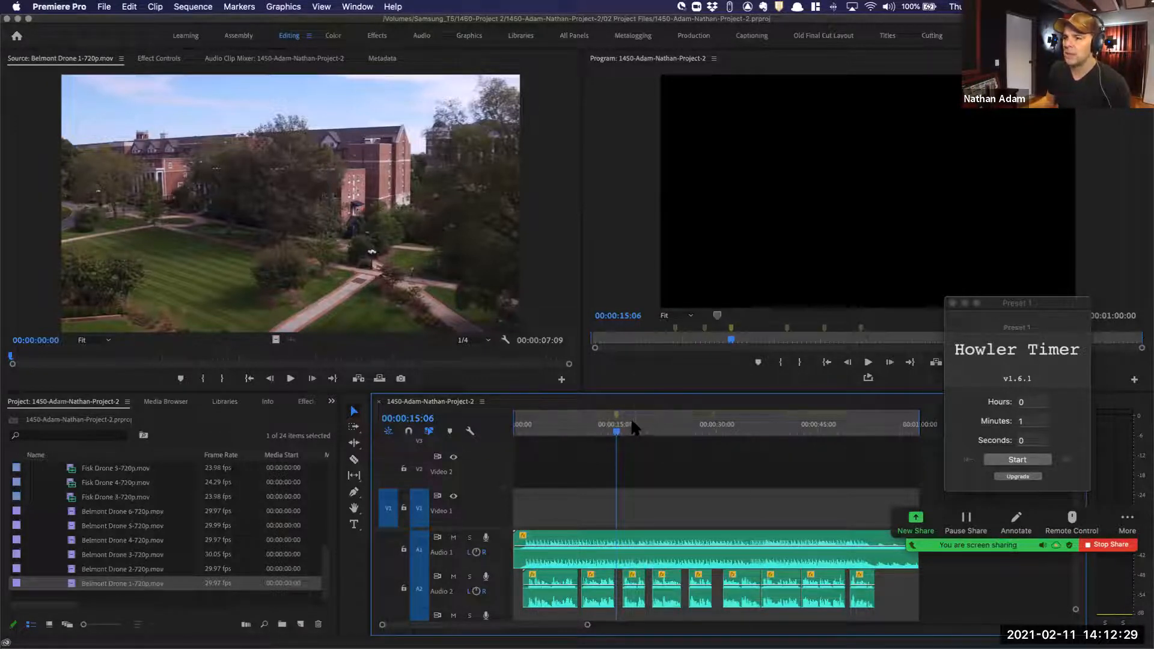
right_click(631, 419)
click(596, 420)
right_click(622, 421)
click(594, 421)
right_click(598, 421)
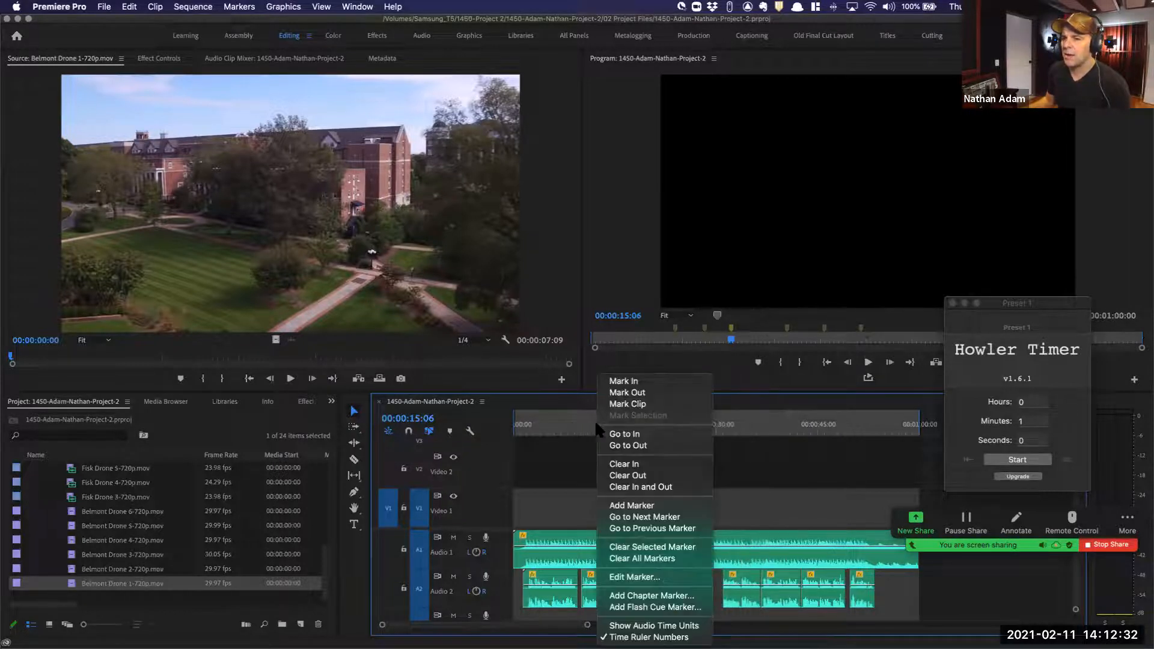
click(656, 560)
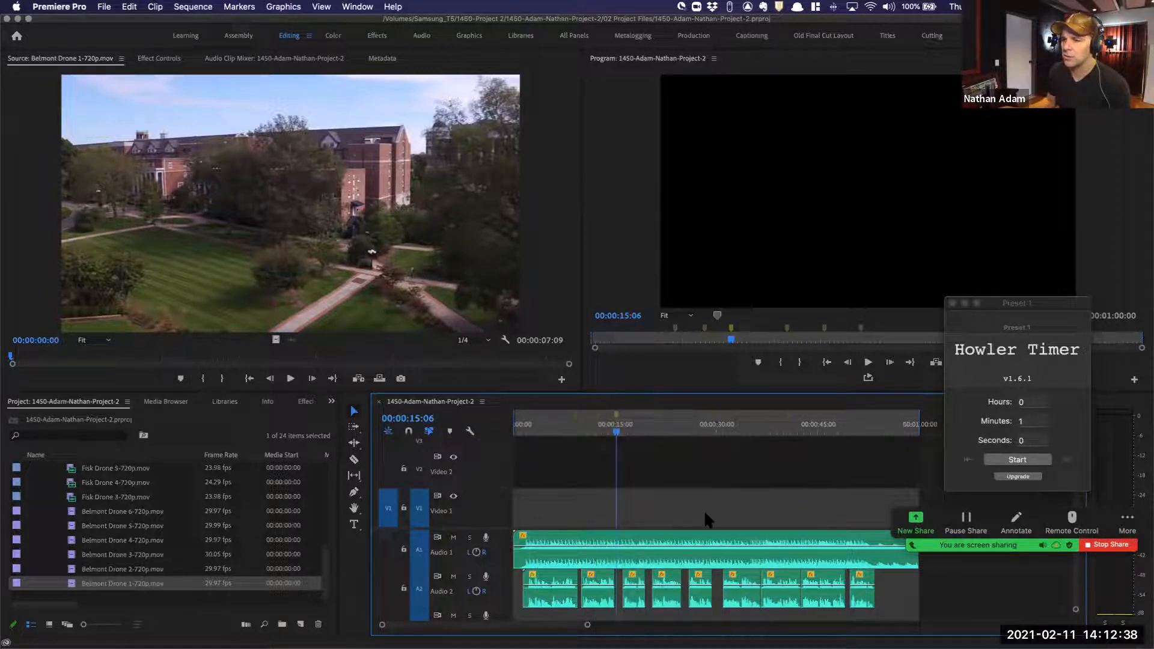
Play the sequence from its start and add new markers along the audio, including one at 00:00:05:19
click(561, 426)
key(Home)
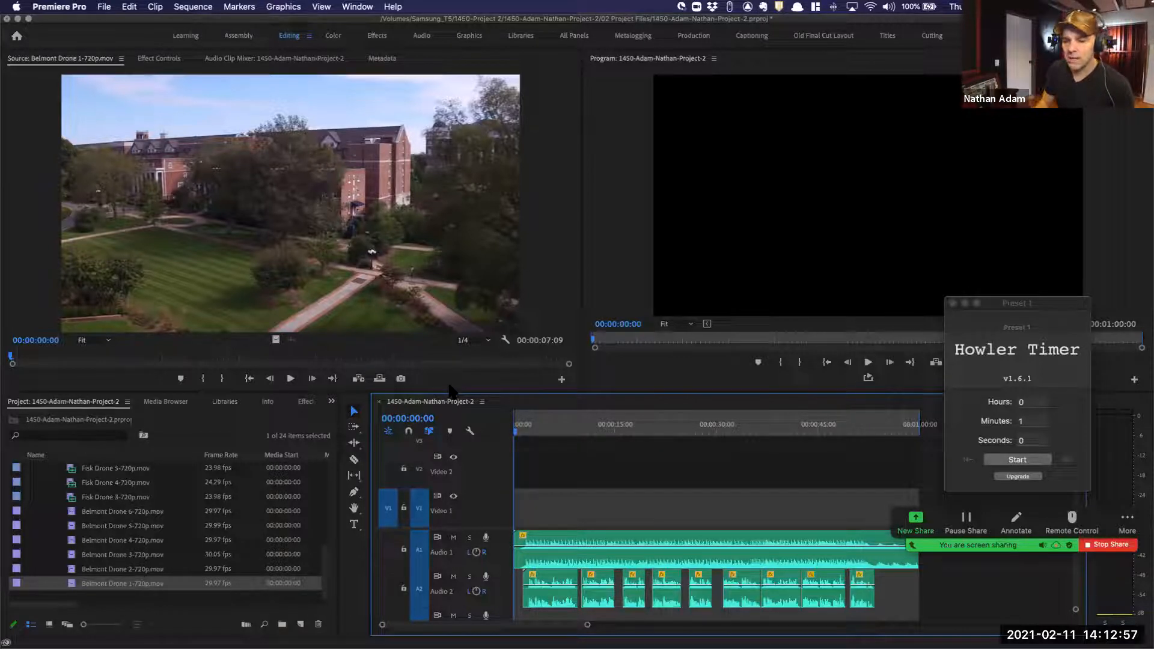
key(space)
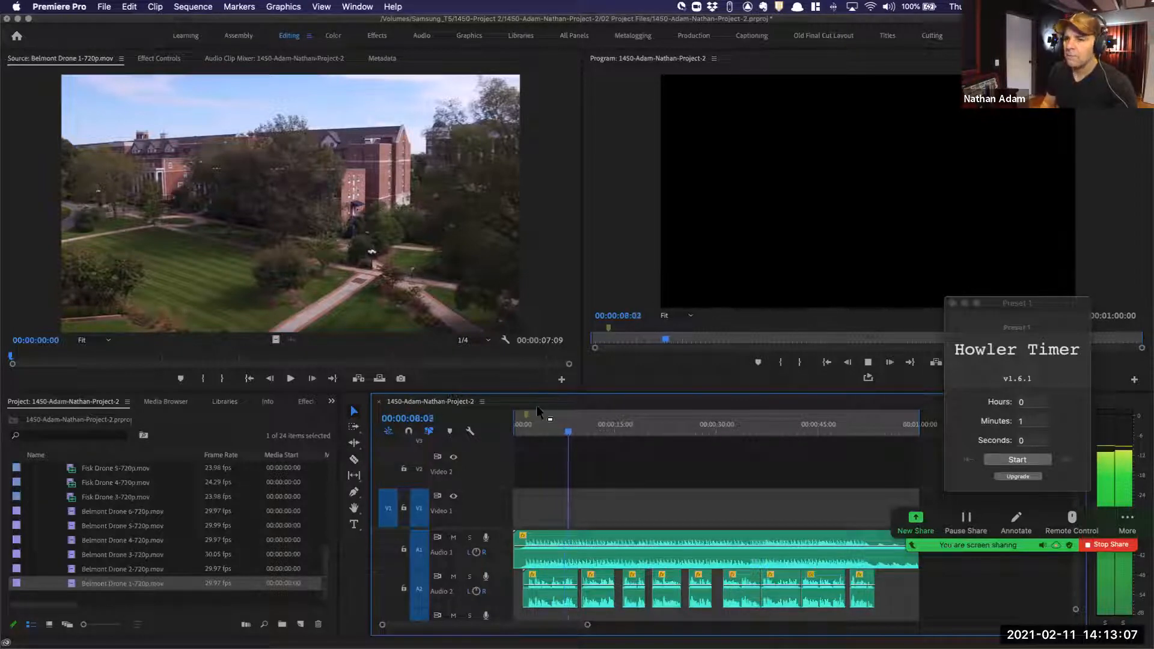
click(554, 415)
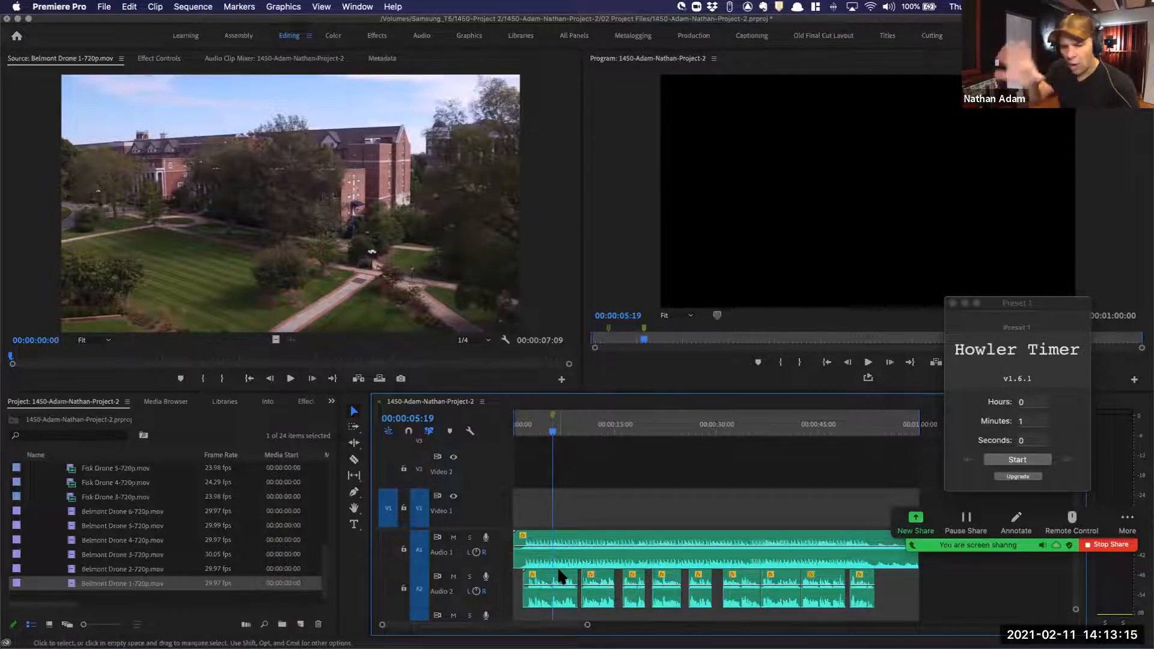
key(space)
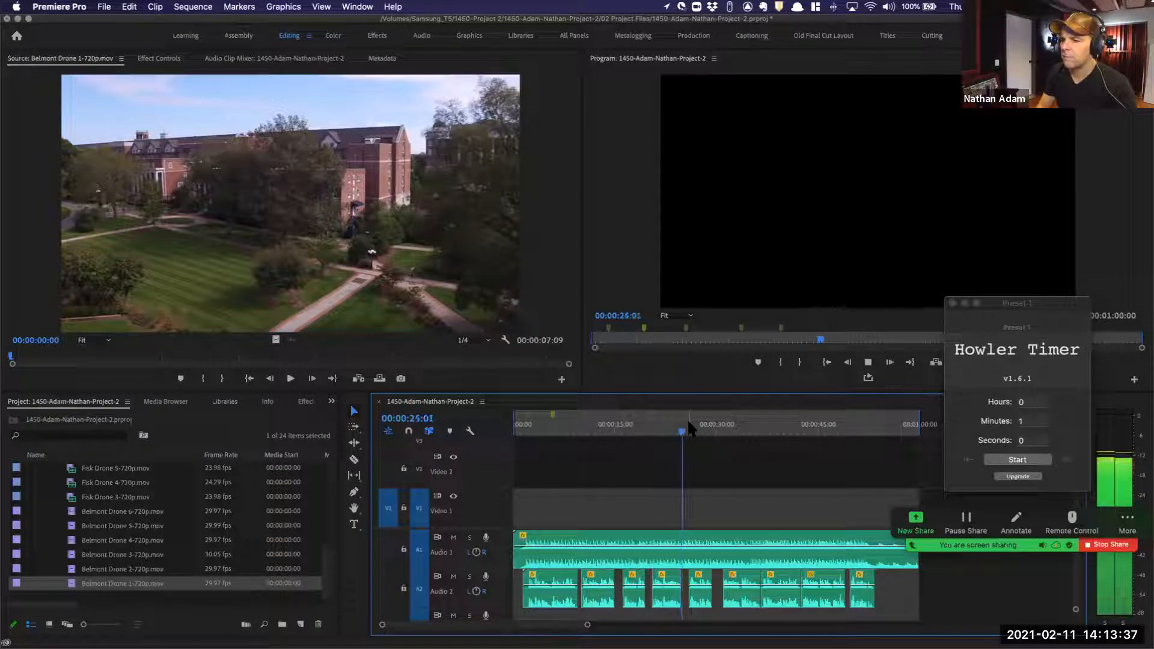
Replay the audio around 00:00:31:00 forward and in reverse, and place a marker at 00:00:30:21
click(723, 421)
key(space)
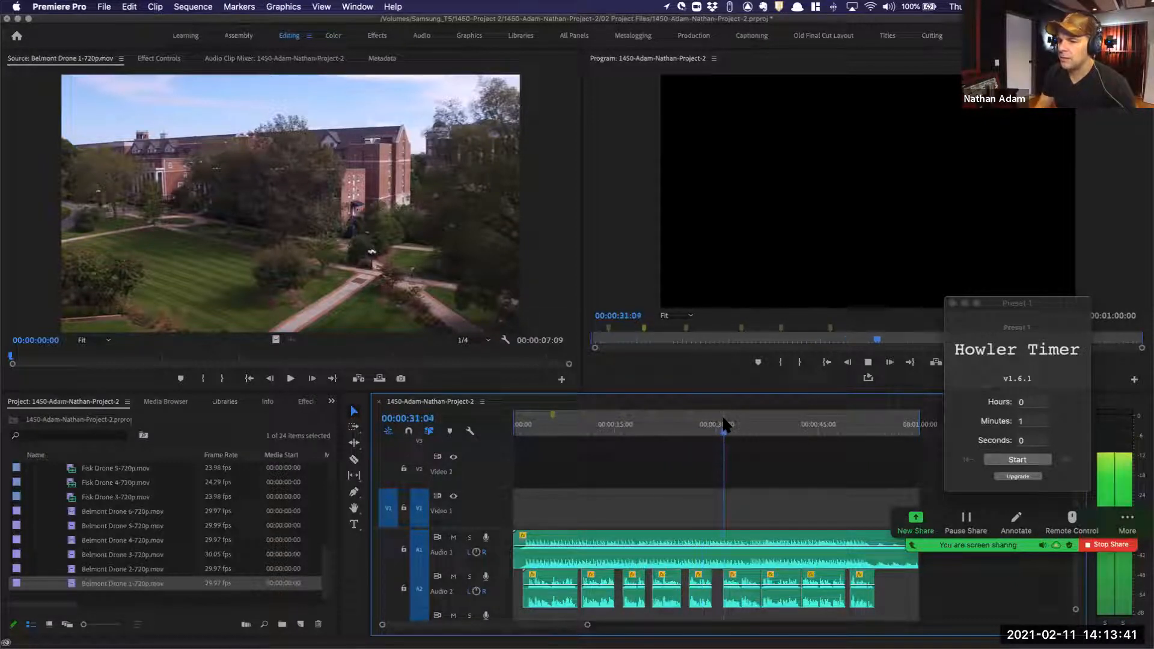
key(j)
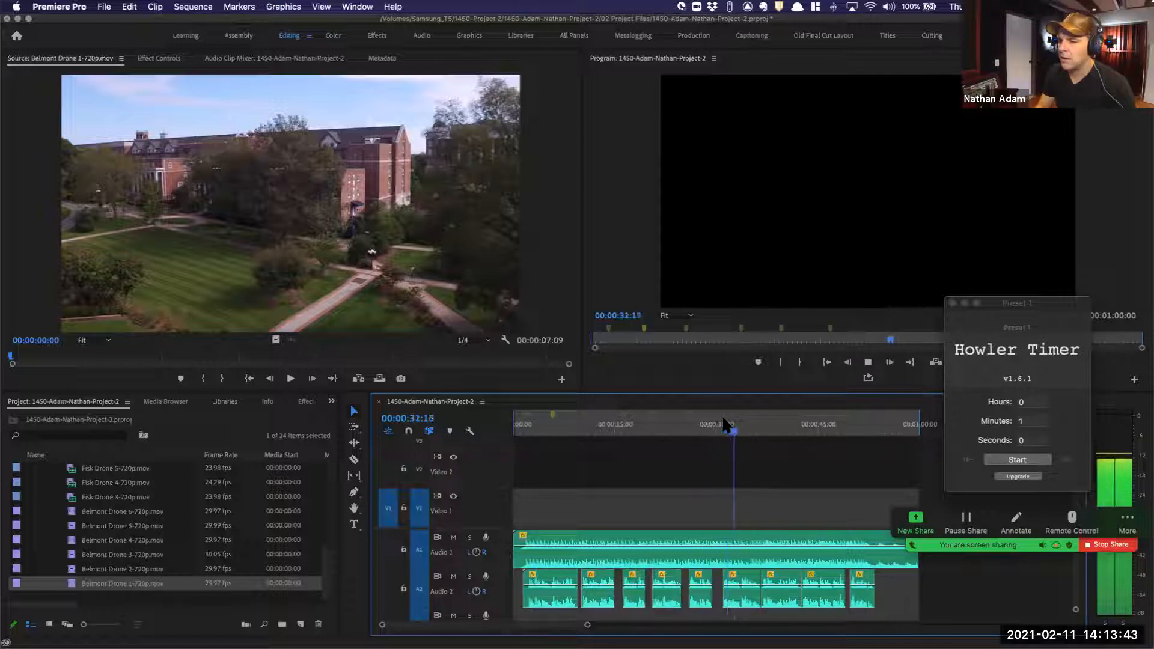
key(k)
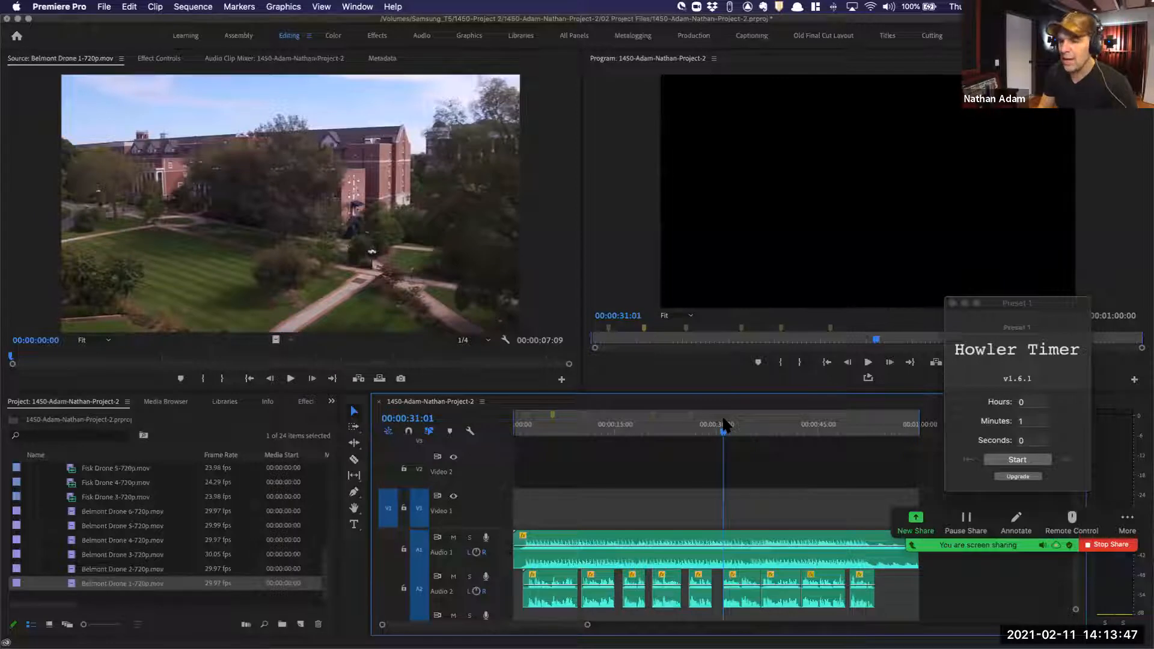
key(space)
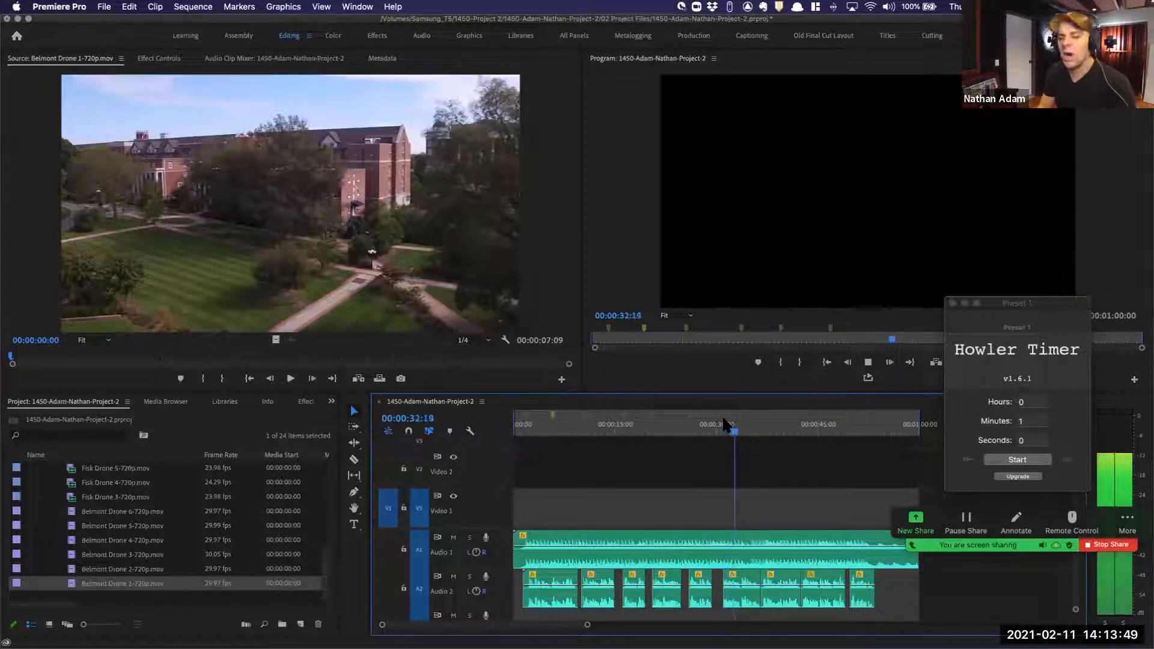
key(space)
key(j)
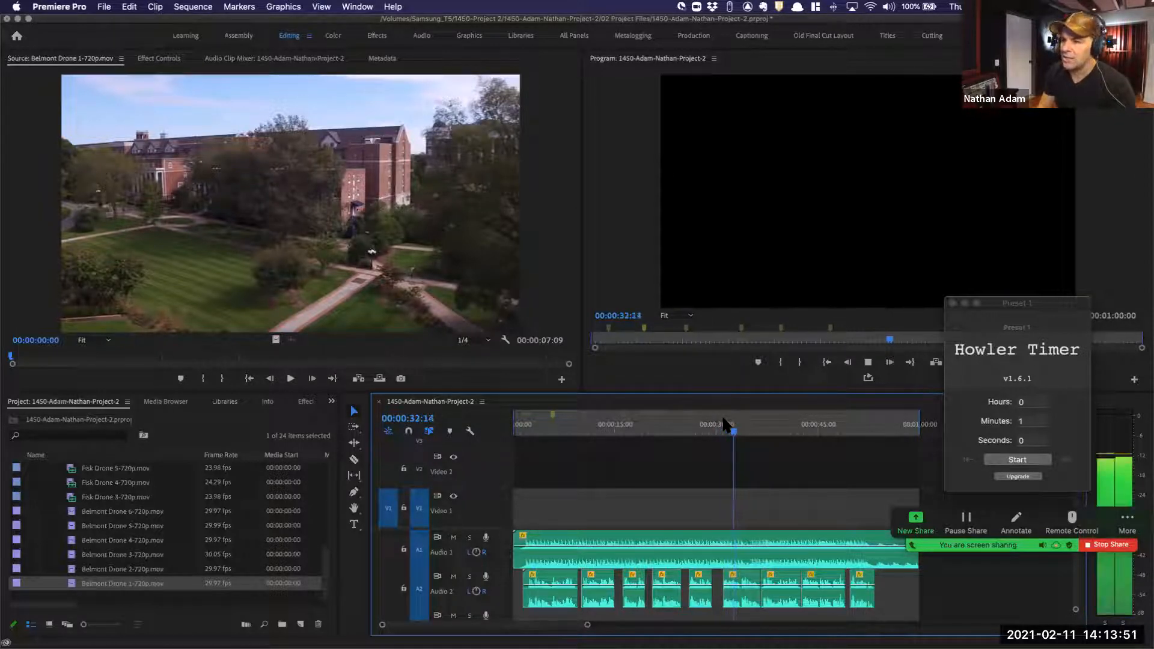
key(space)
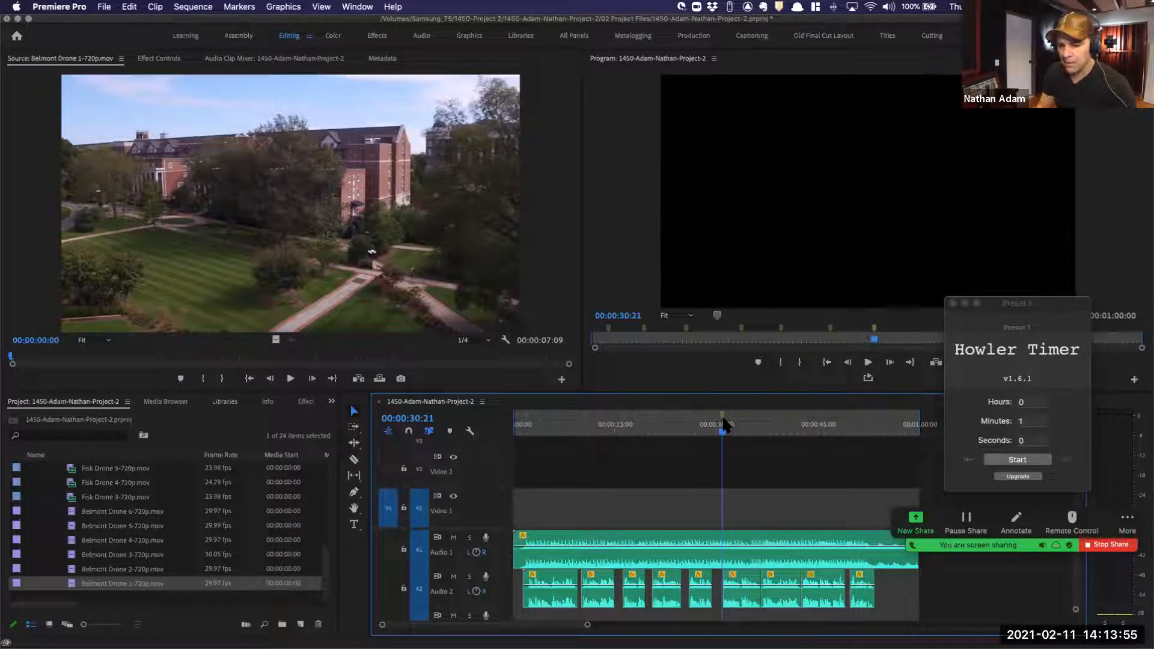
Play the sequence on to 00:00:53:18 and save the project
key(space)
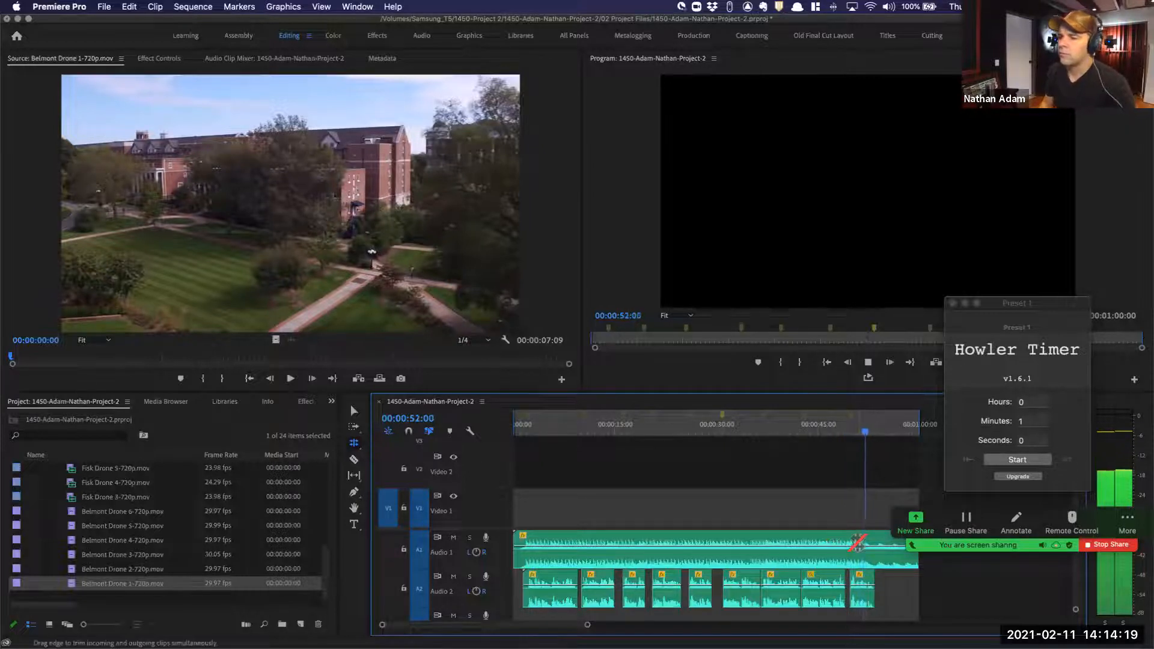
key(super+s)
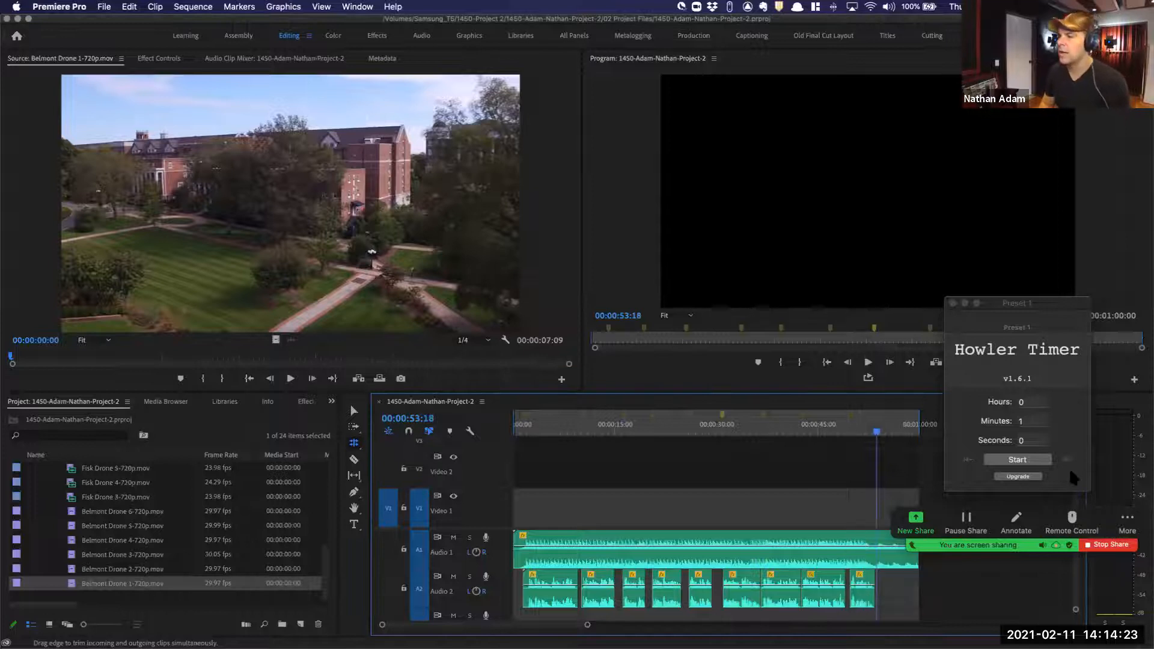
Switch to Howler Timer, run and reset the one-minute countdown, and set the timer to 2 minutes
click(1068, 401)
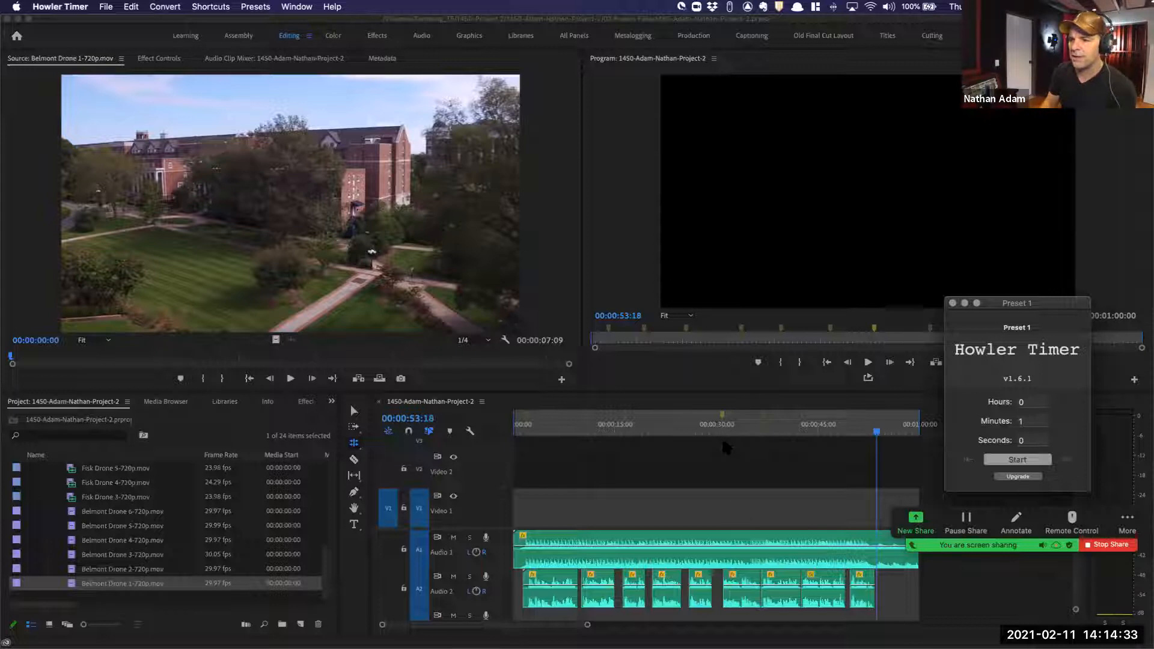
click(1026, 461)
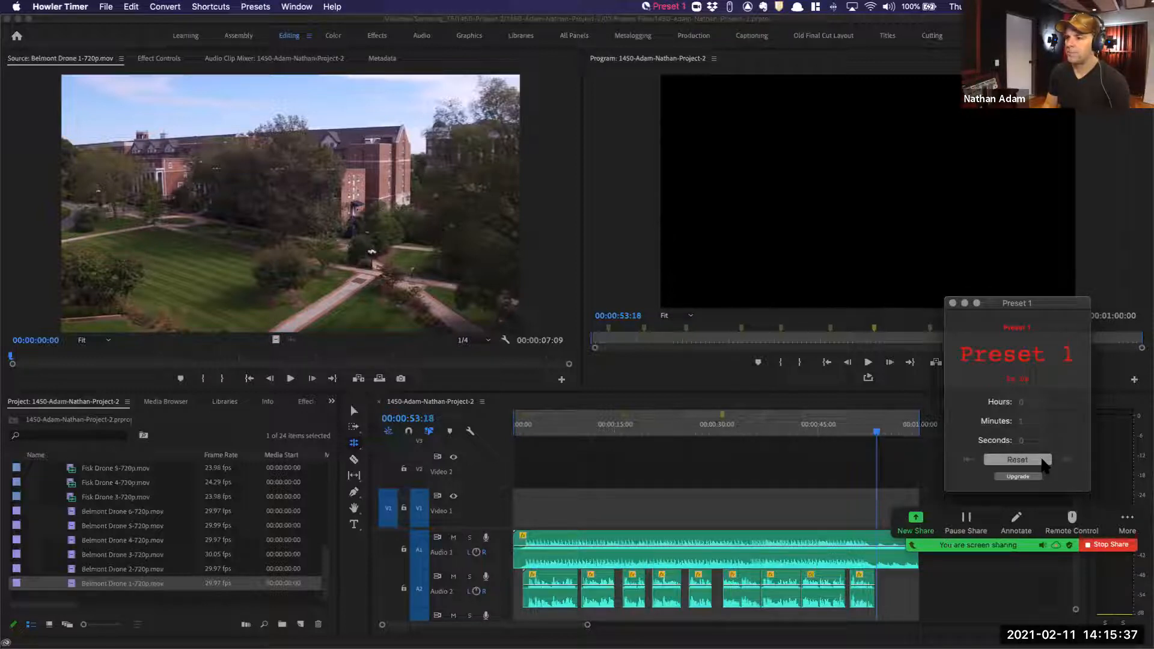
click(1045, 463)
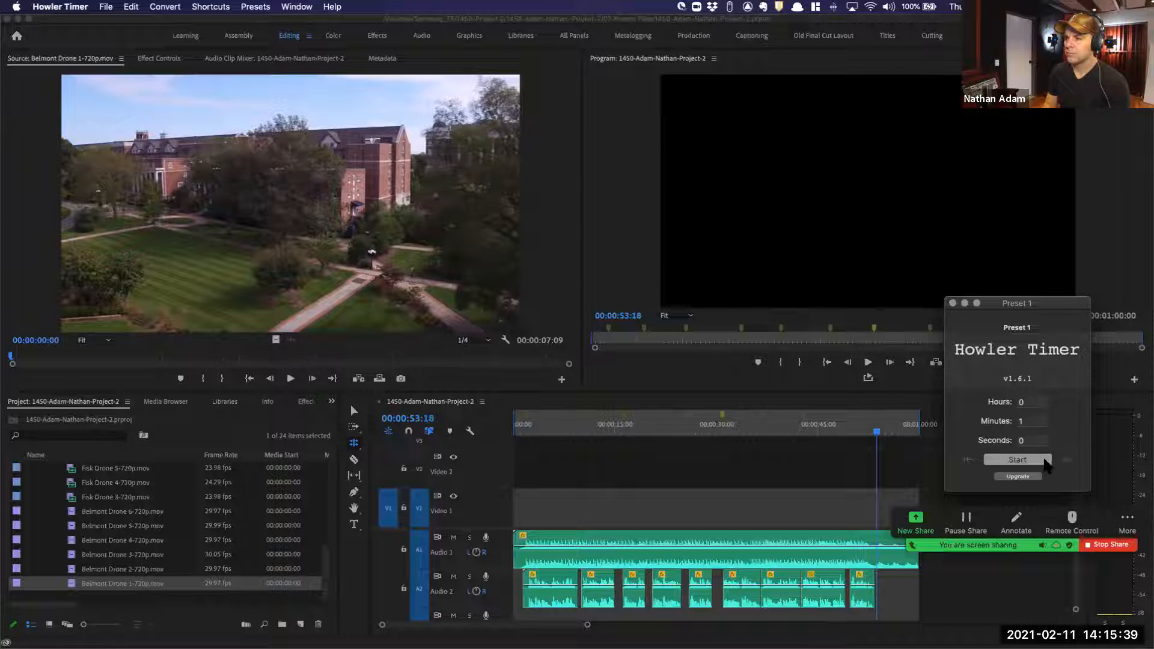
double_click(1030, 421)
text(2)
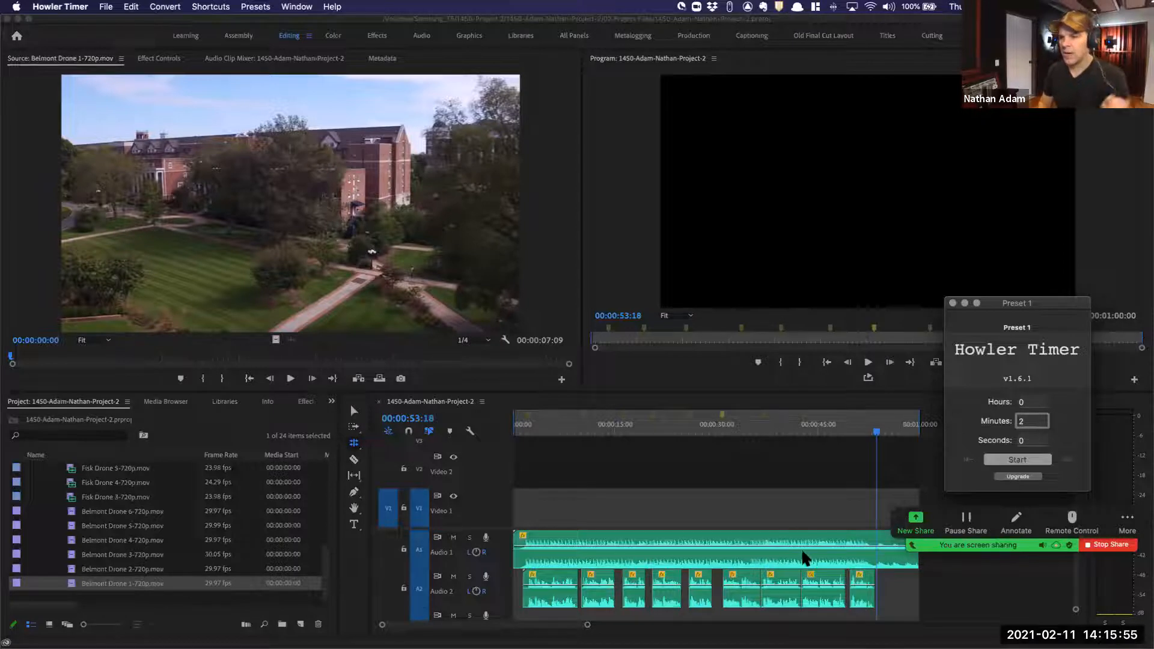
Switch back to Premiere Pro, return the timeline playhead to the sequence start, and save the project
click(556, 434)
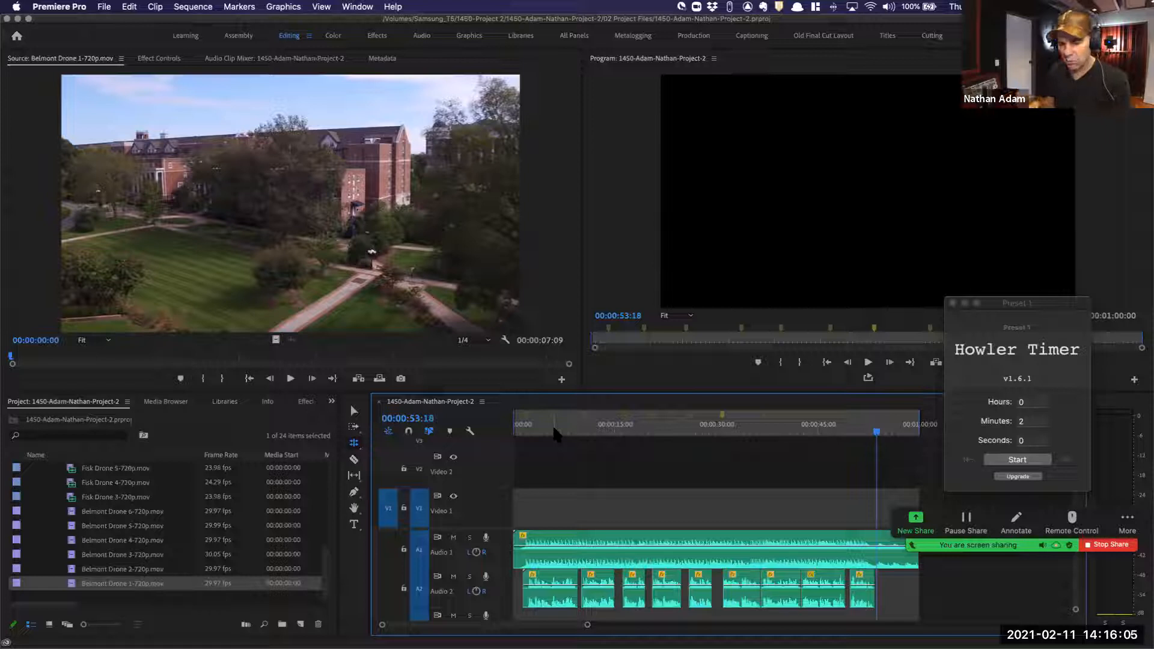
key(Home)
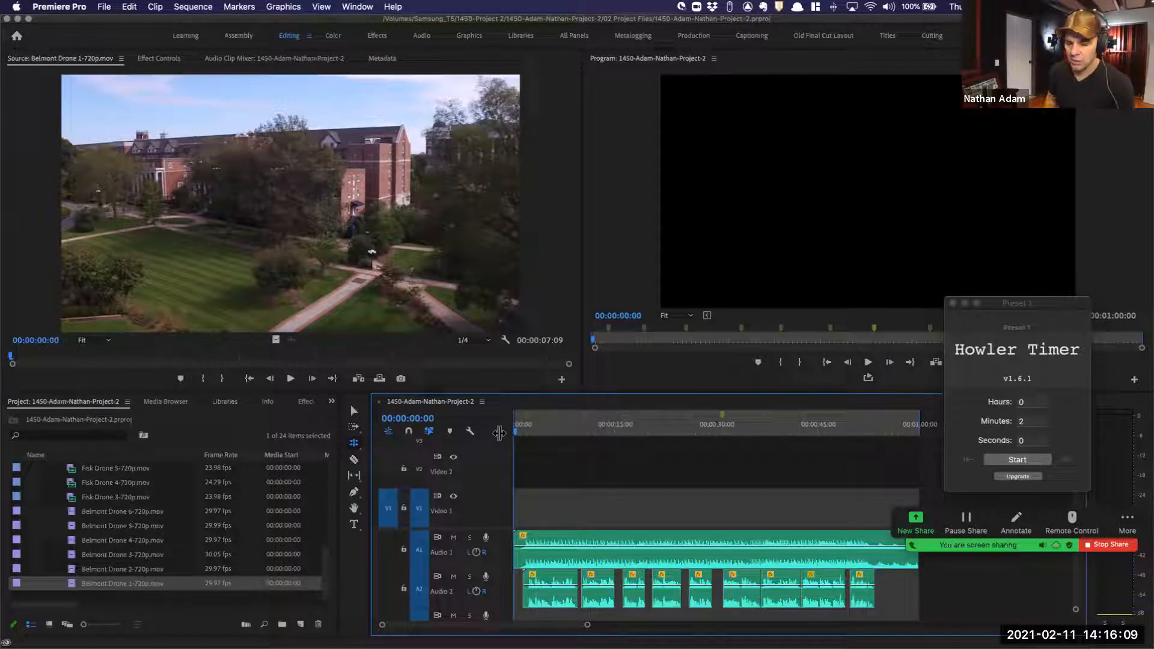
key(super+s)
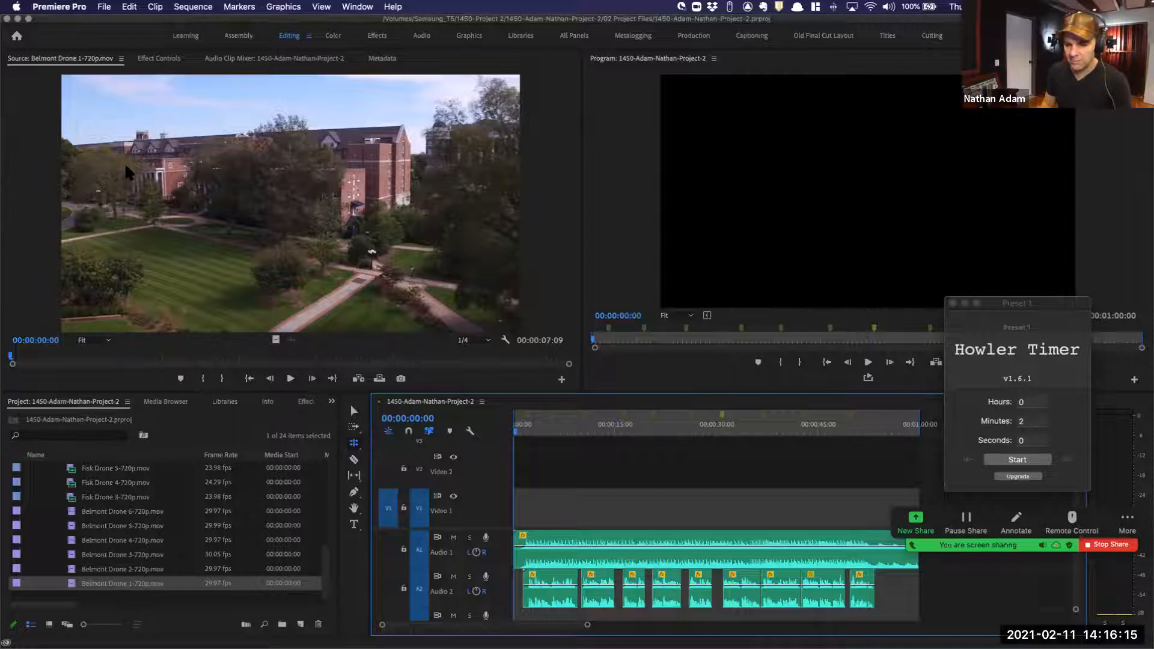
Zoom in on the beginning of the timeline and play the sequence from the start
click(196, 229)
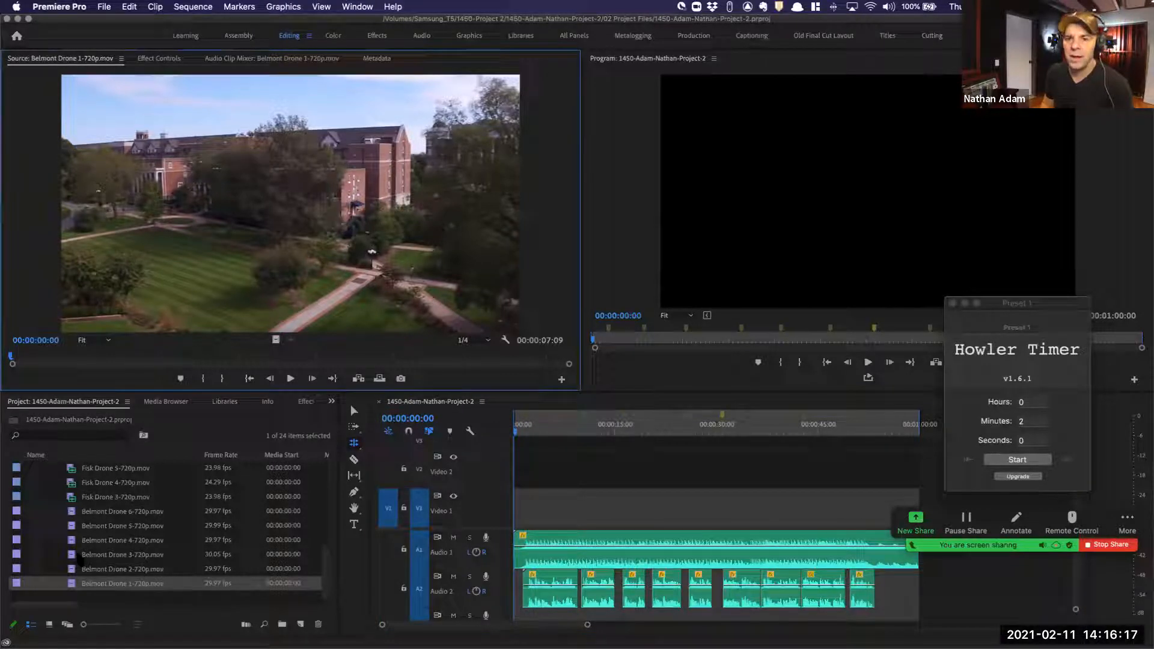
click(74, 586)
click(521, 433)
key(equal)
key(equal)
key(space)
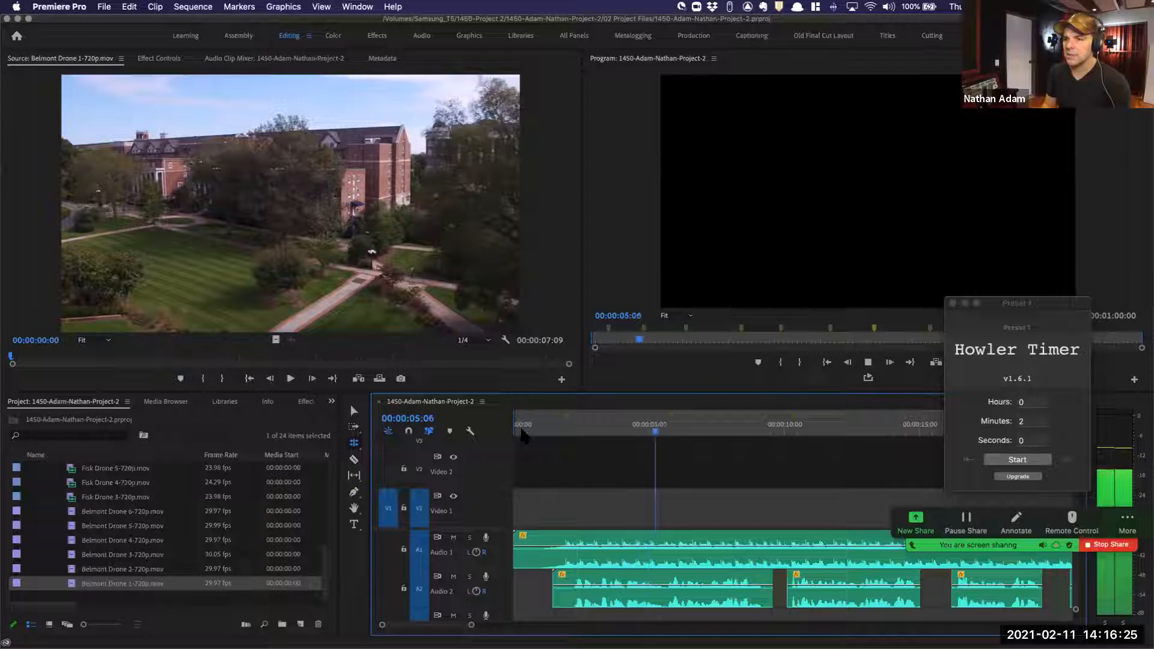
Stop the sequence, open Belmont Drone 1-720p.mov in the Source Monitor, and preview it forward and in reverse
key(space)
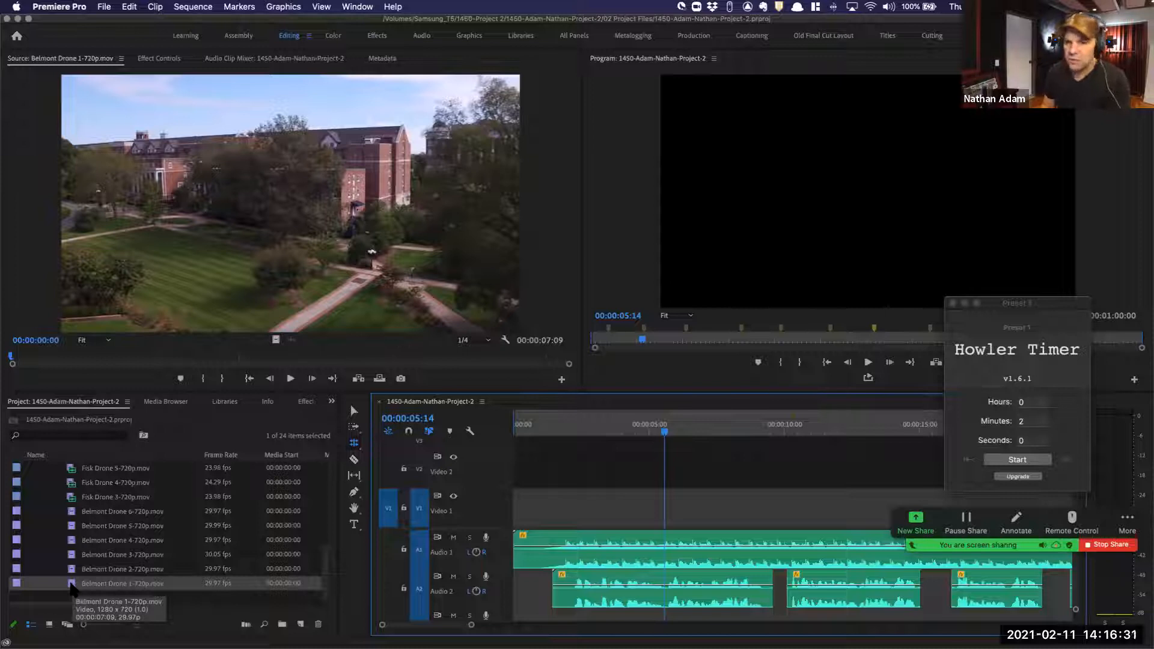
double_click(70, 583)
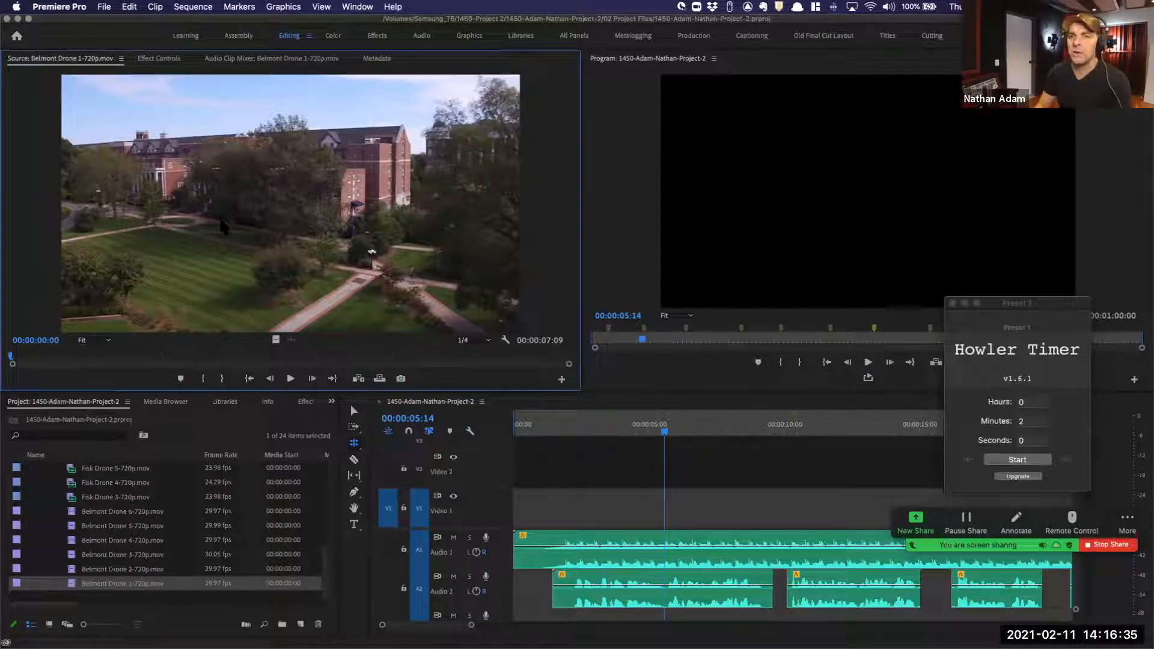
key(space)
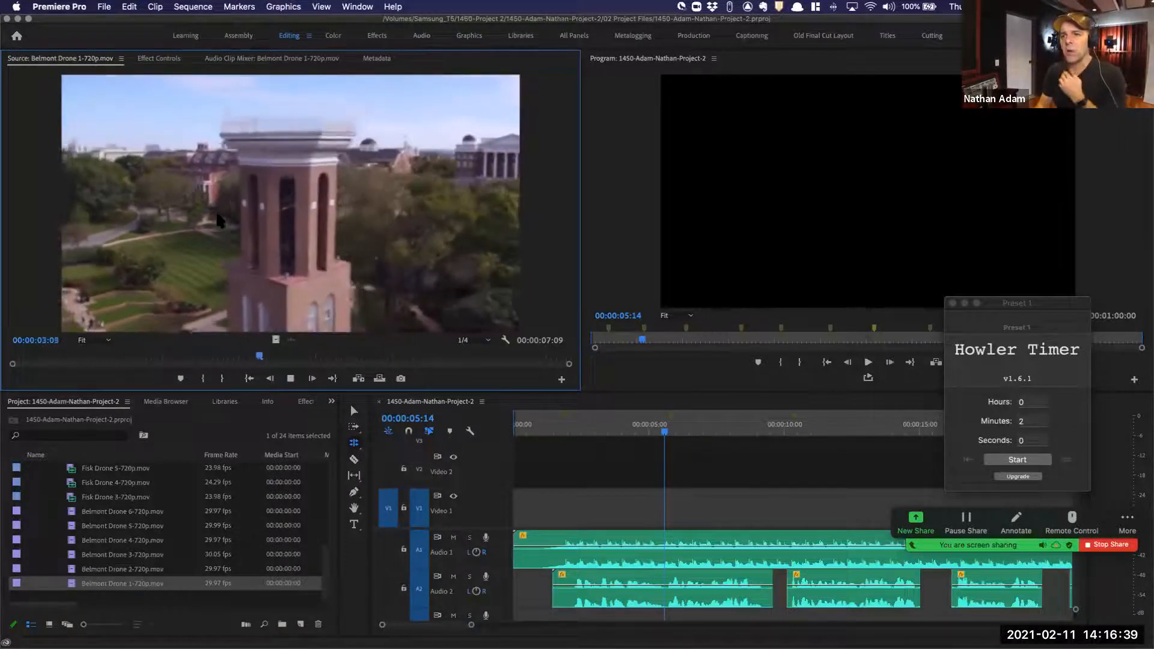
key(space)
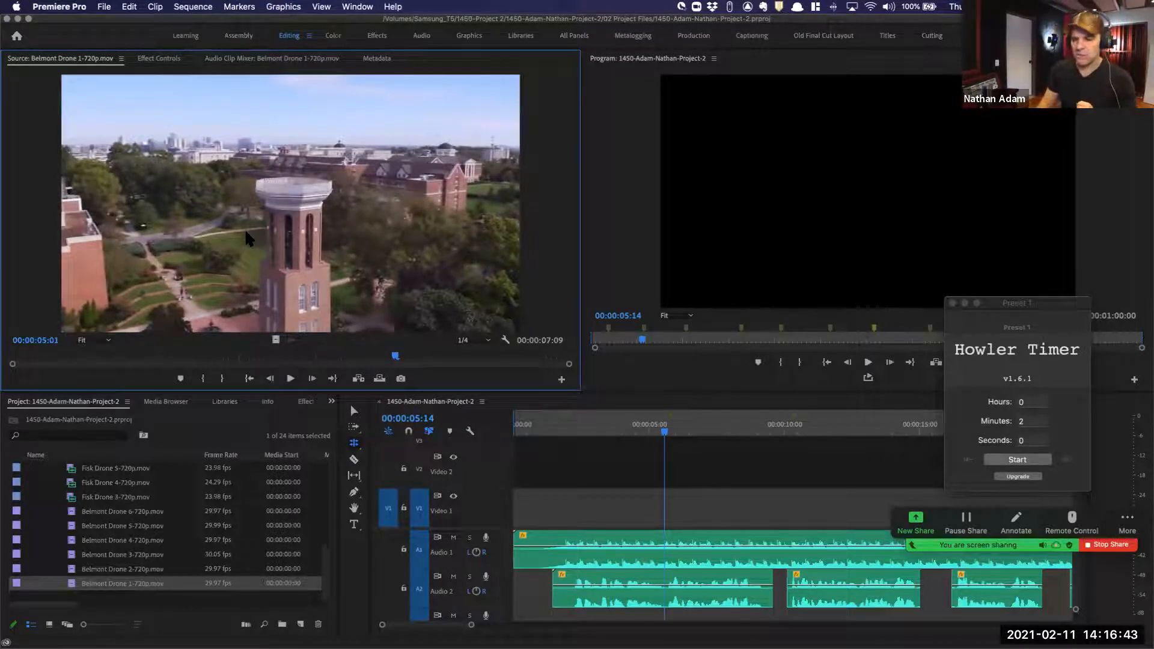
key(space)
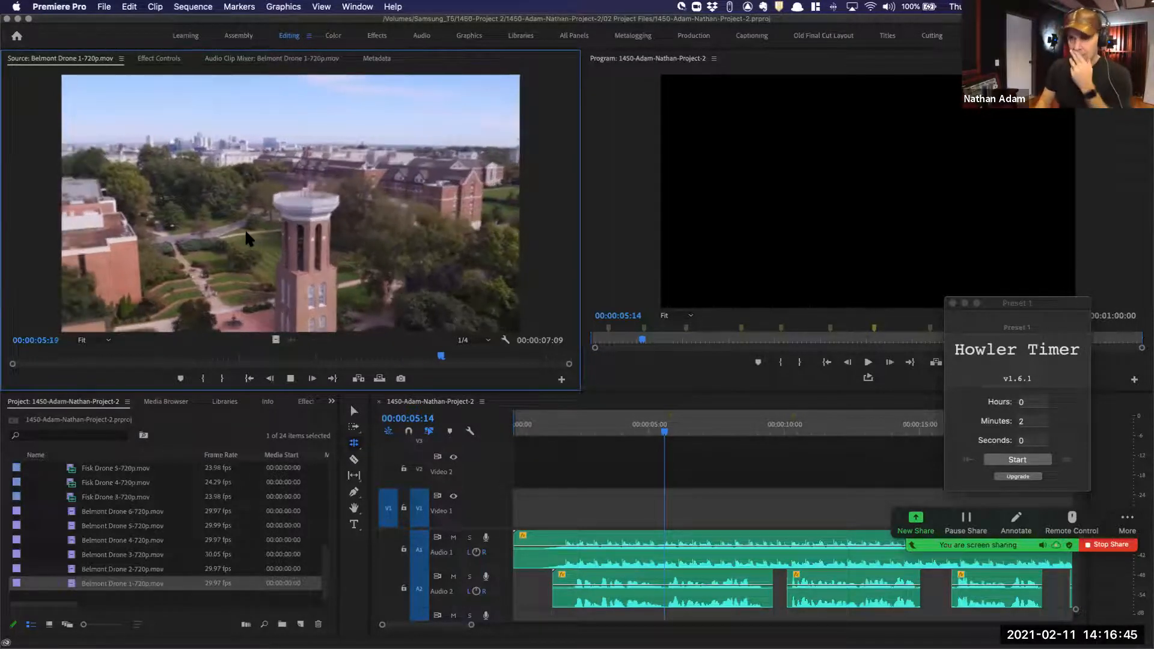
key(j)
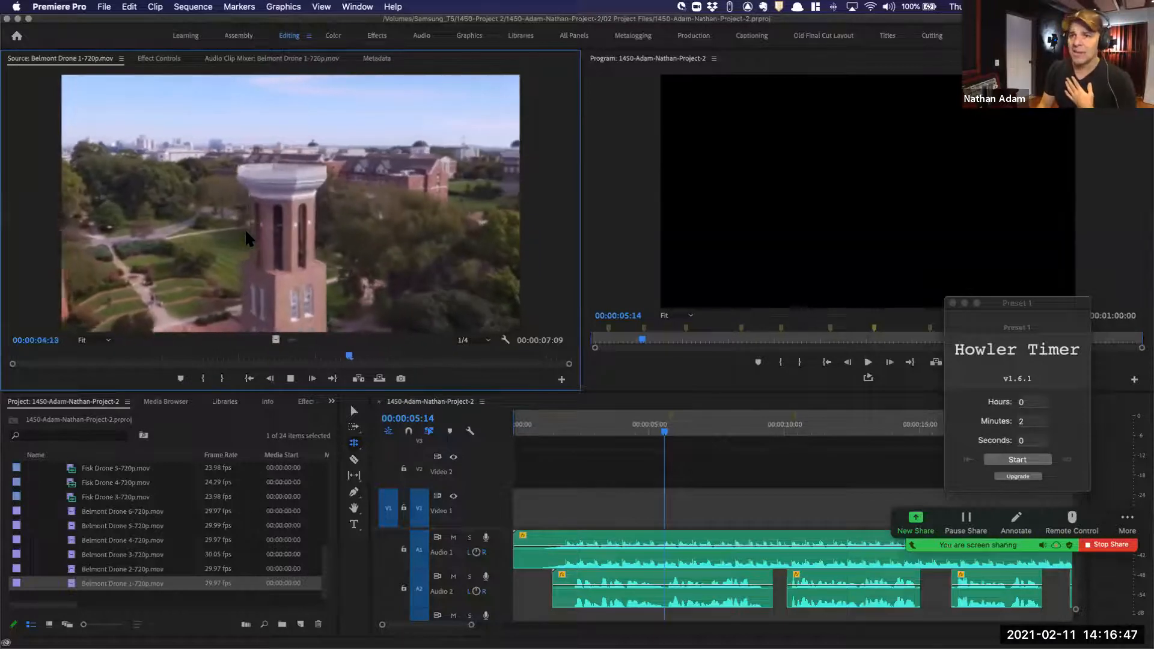
key(k)
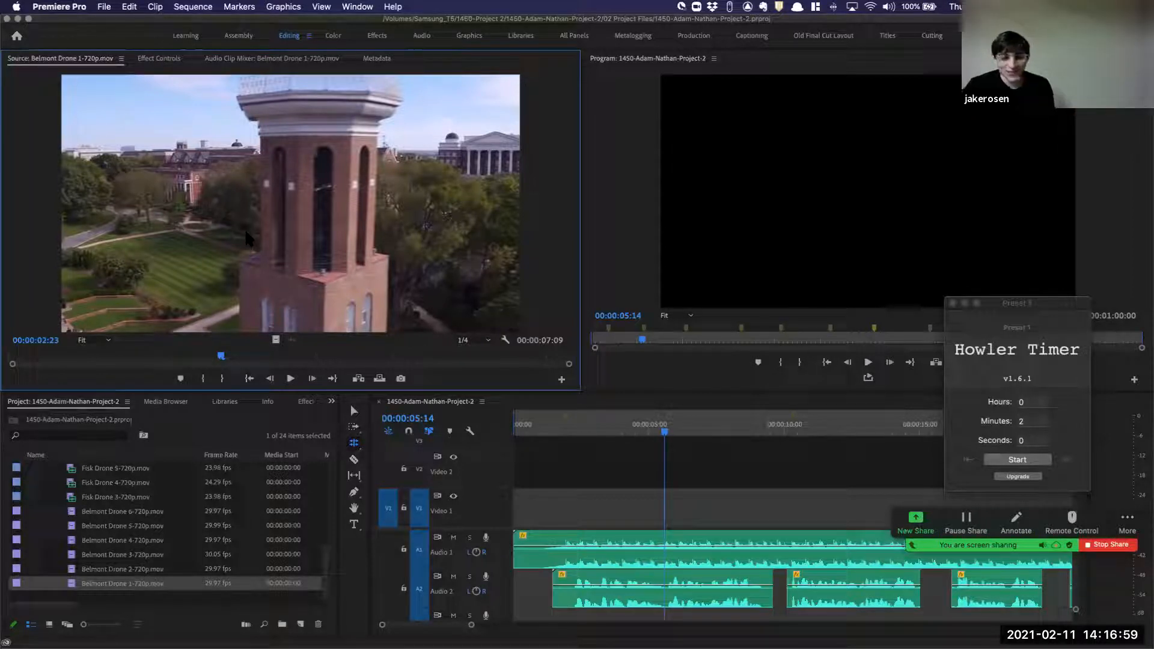
Shuttle Belmont Drone 1 forward and backward around the tower reveal, and run it back to the clip's start
key(space)
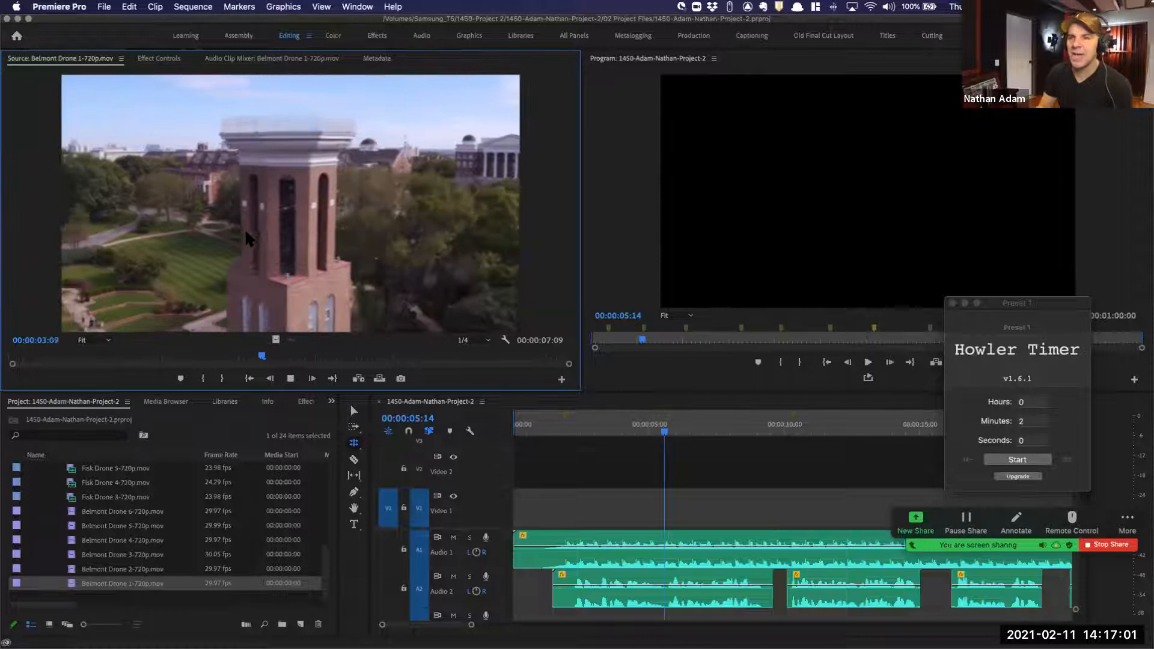
key(j)
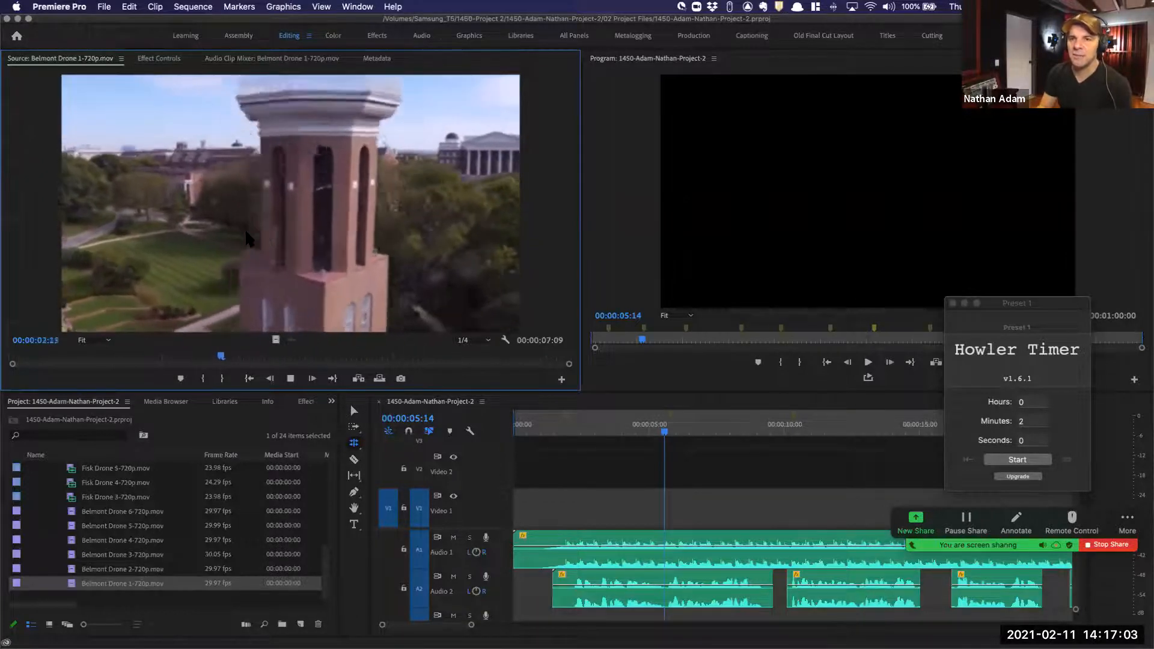
key(l)
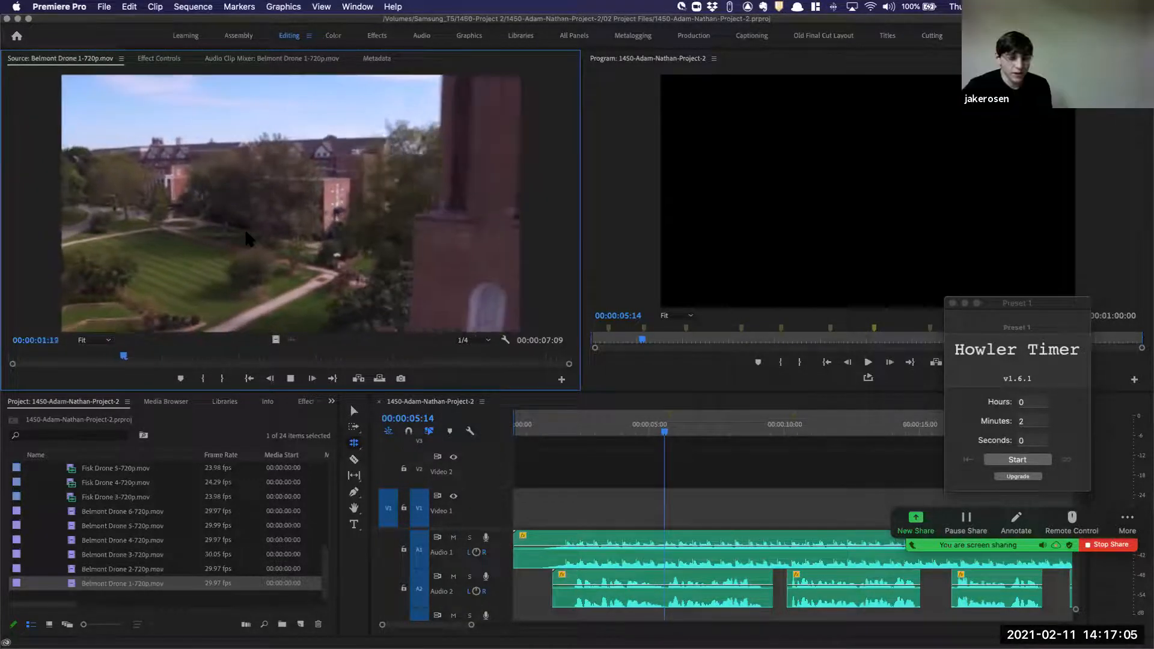
key(j)
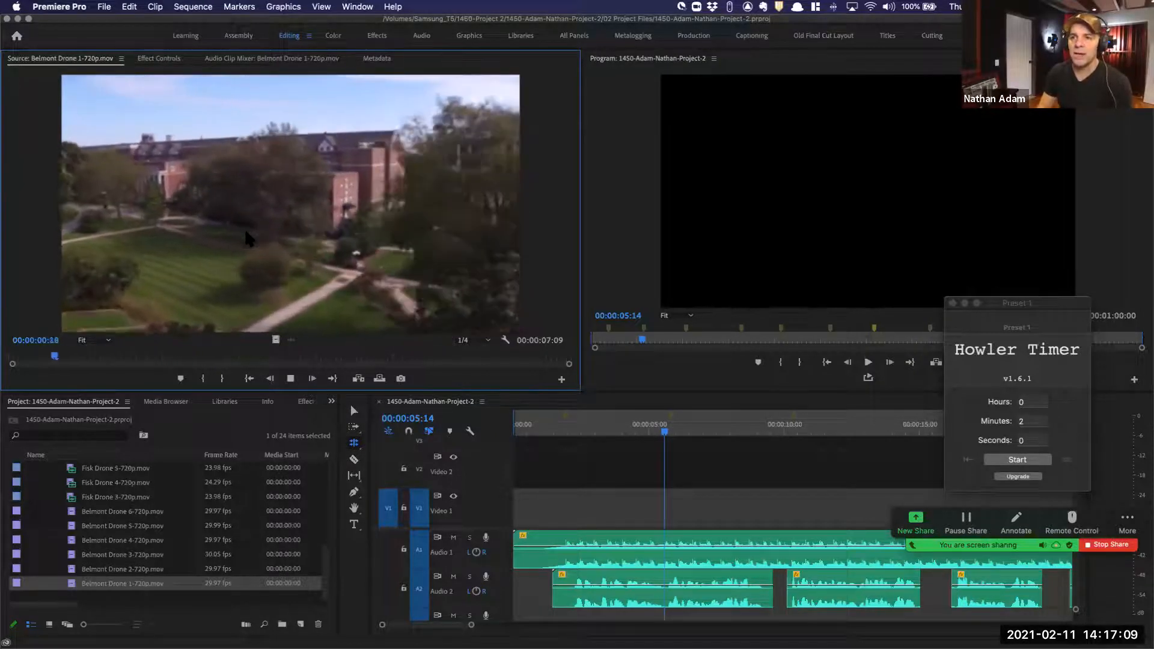
key(l)
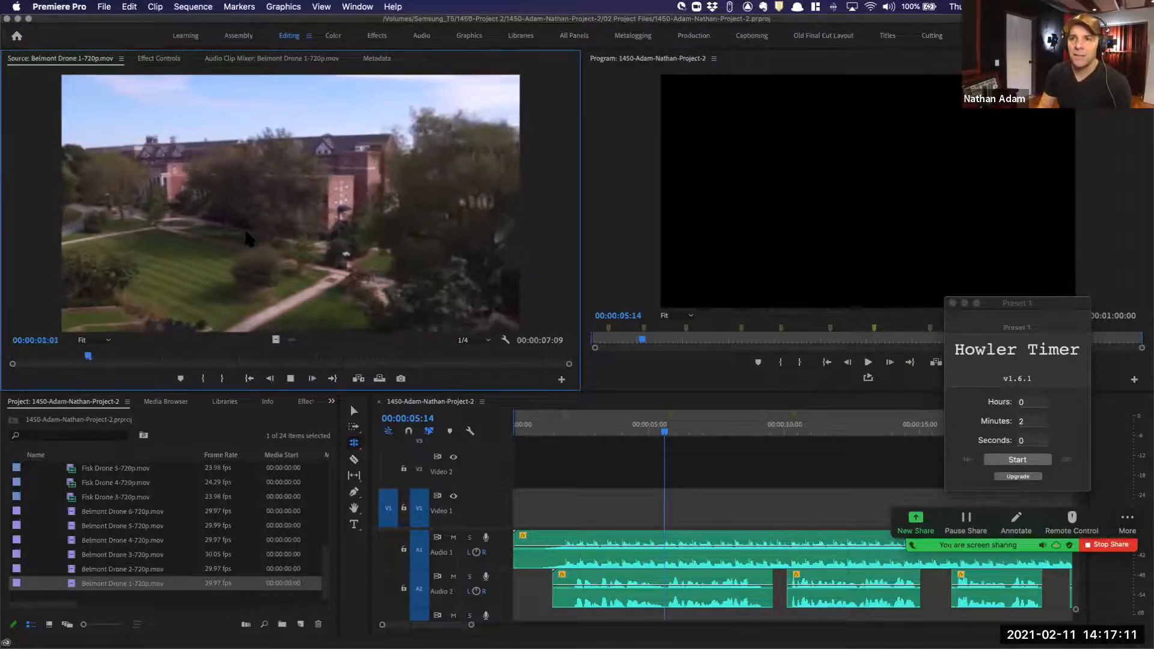
key(k)
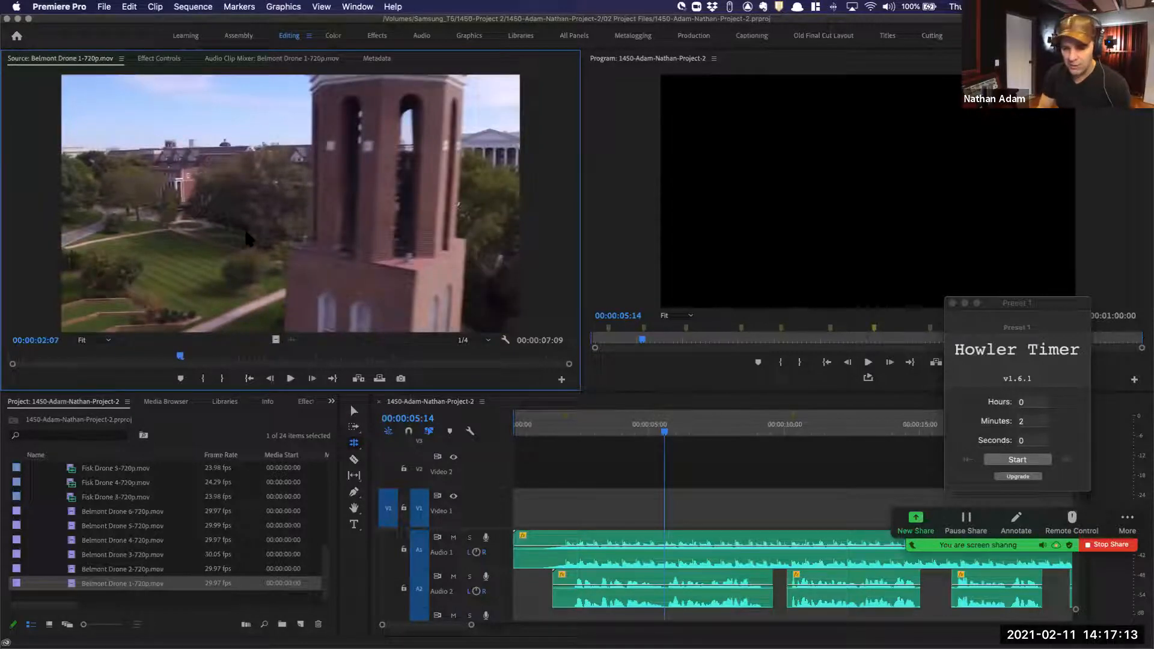
key(j)
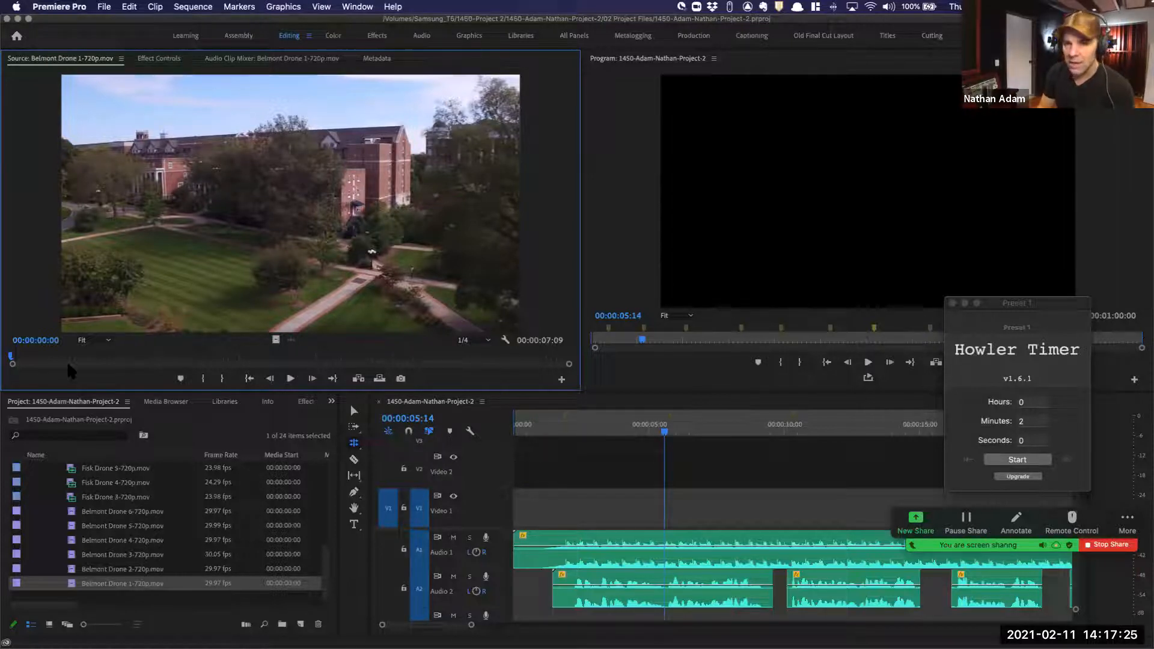
Shuttle Belmont Drone 1 to 00:00:01:01, just before the tower enters the frame, and mark an In point there
key(l)
key(k)
key(j)
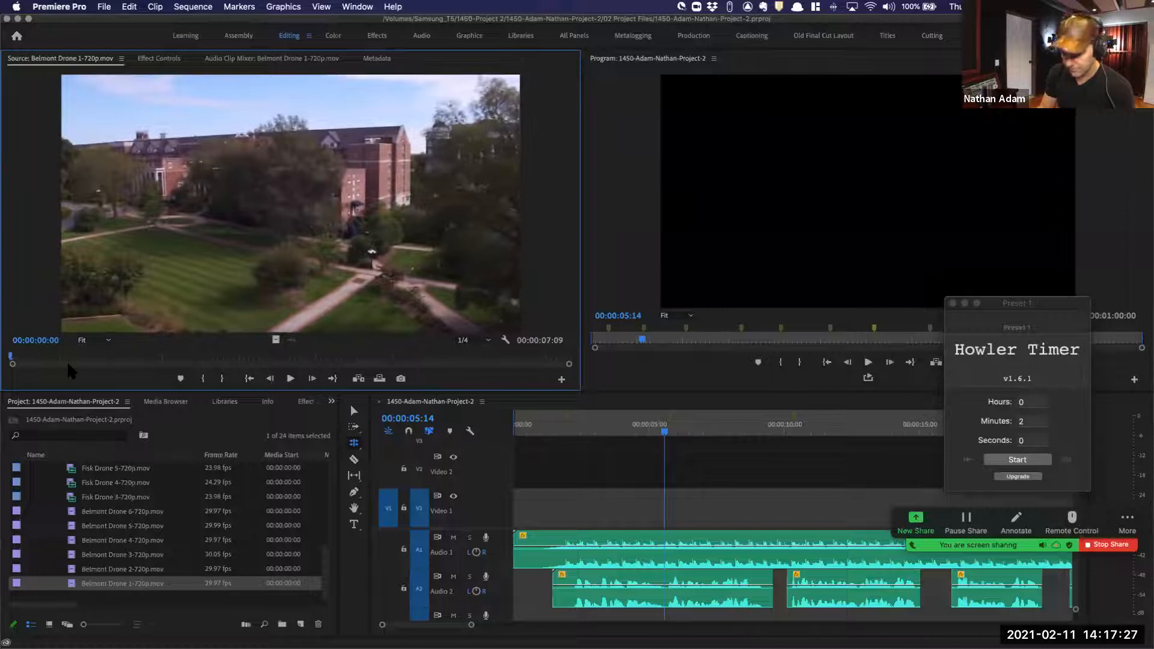
key(l)
key(l)
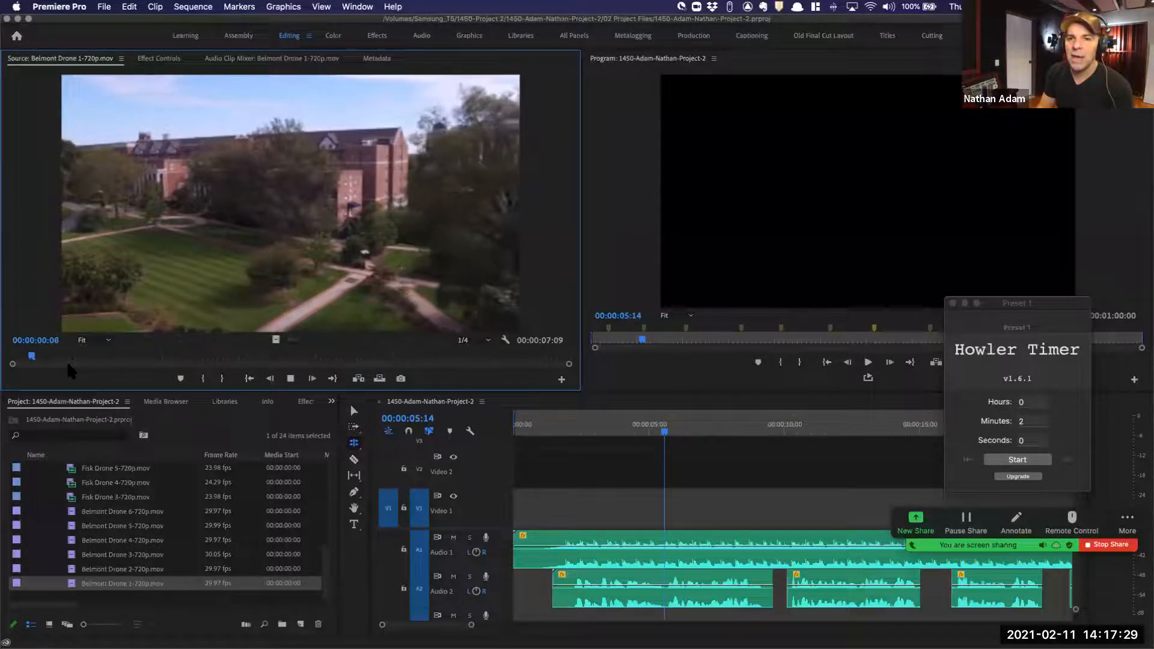
key(j)
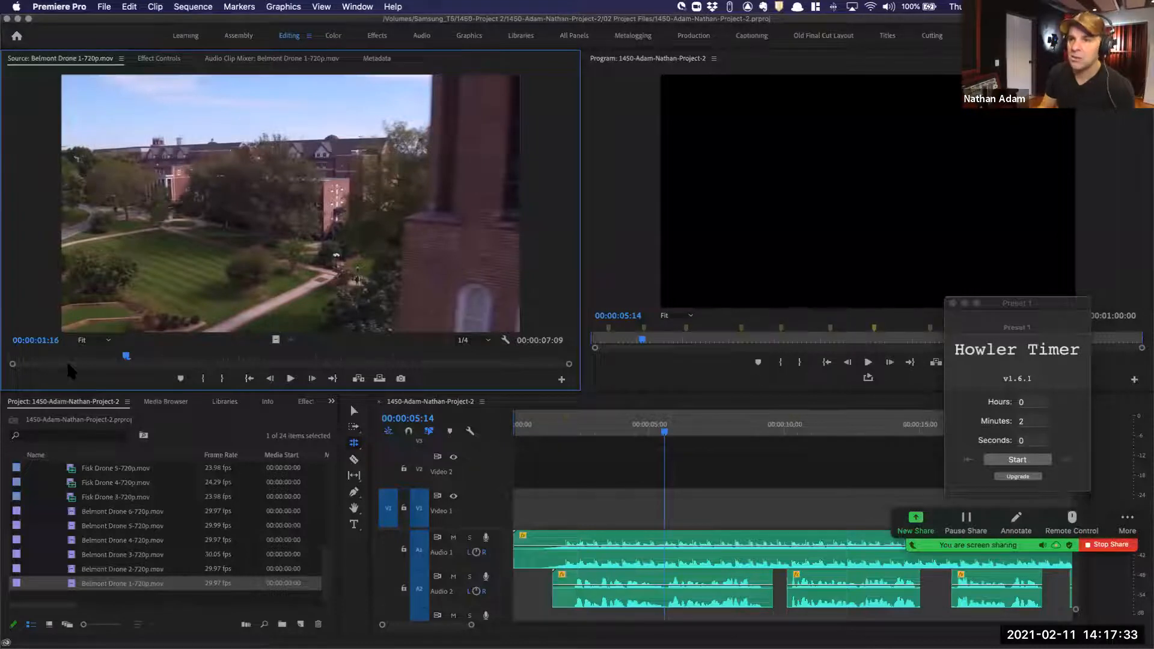
key(j)
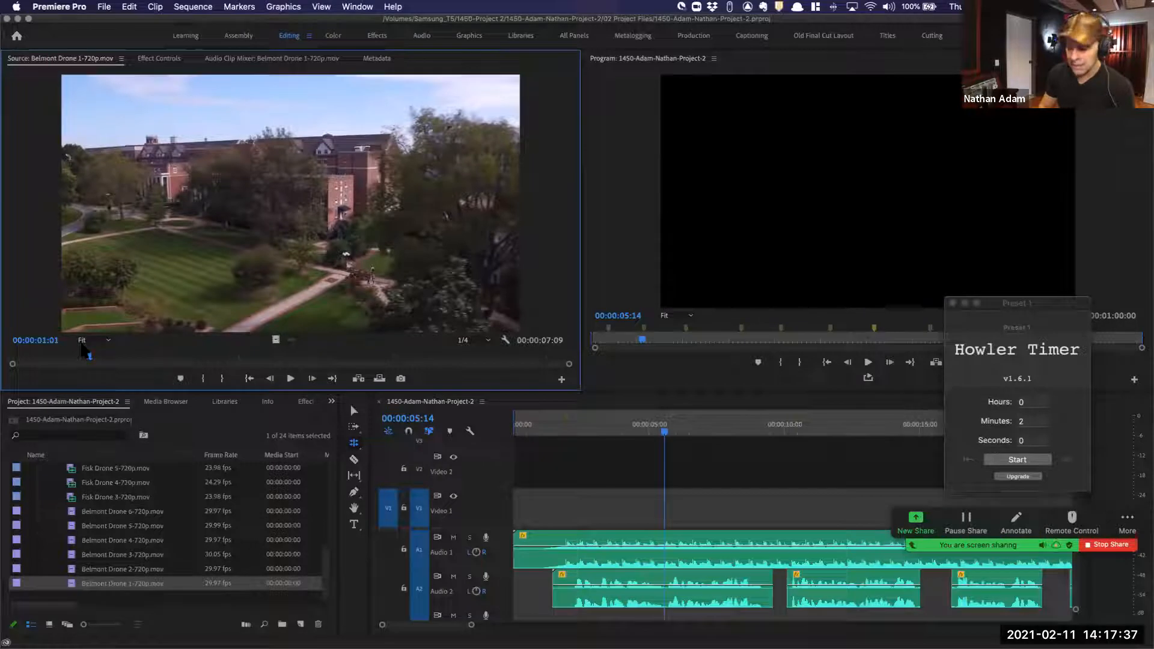
key(i)
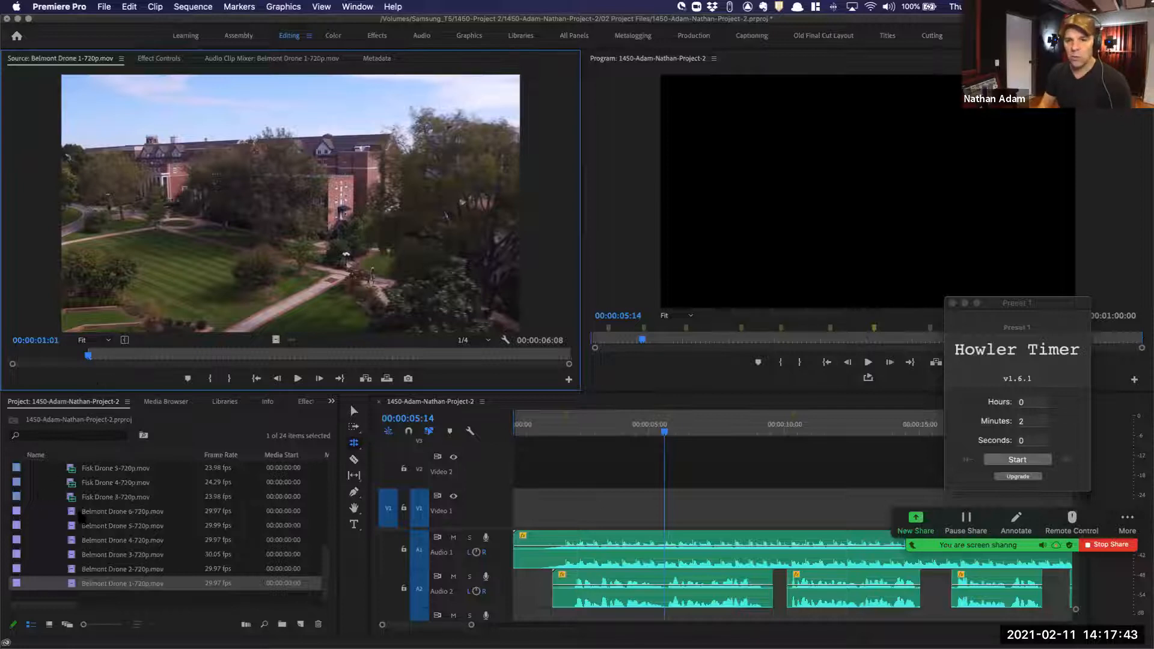
Open Belmont Drone 2-720p.mov in the Source Monitor and preview its opening seconds
double_click(75, 569)
key(space)
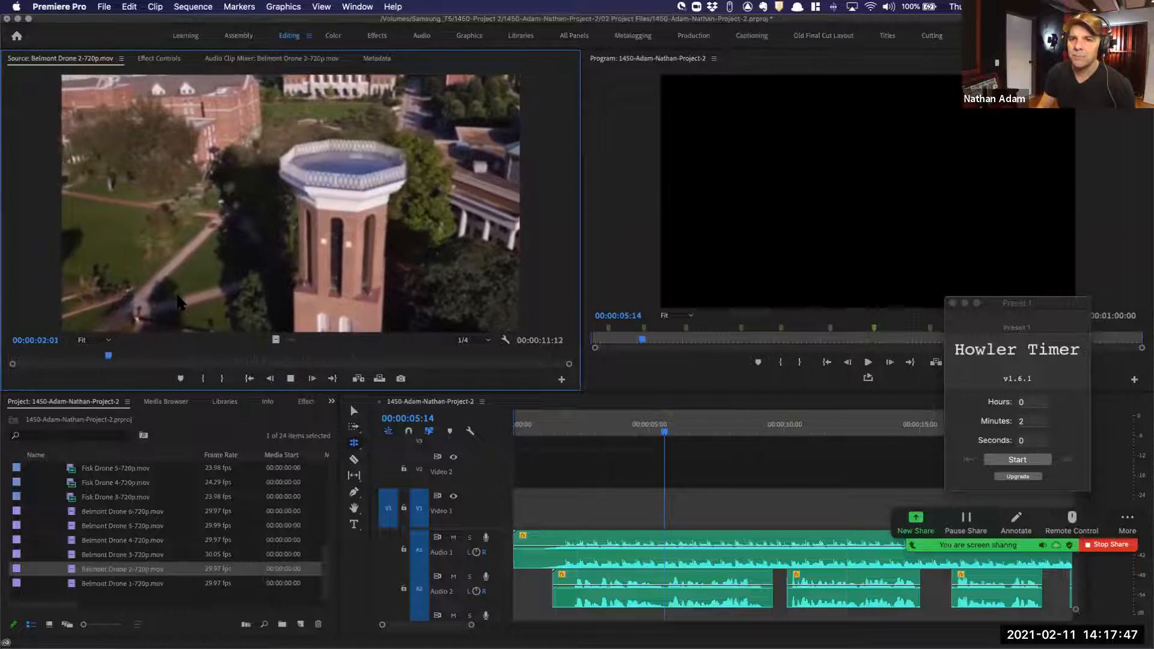
key(space)
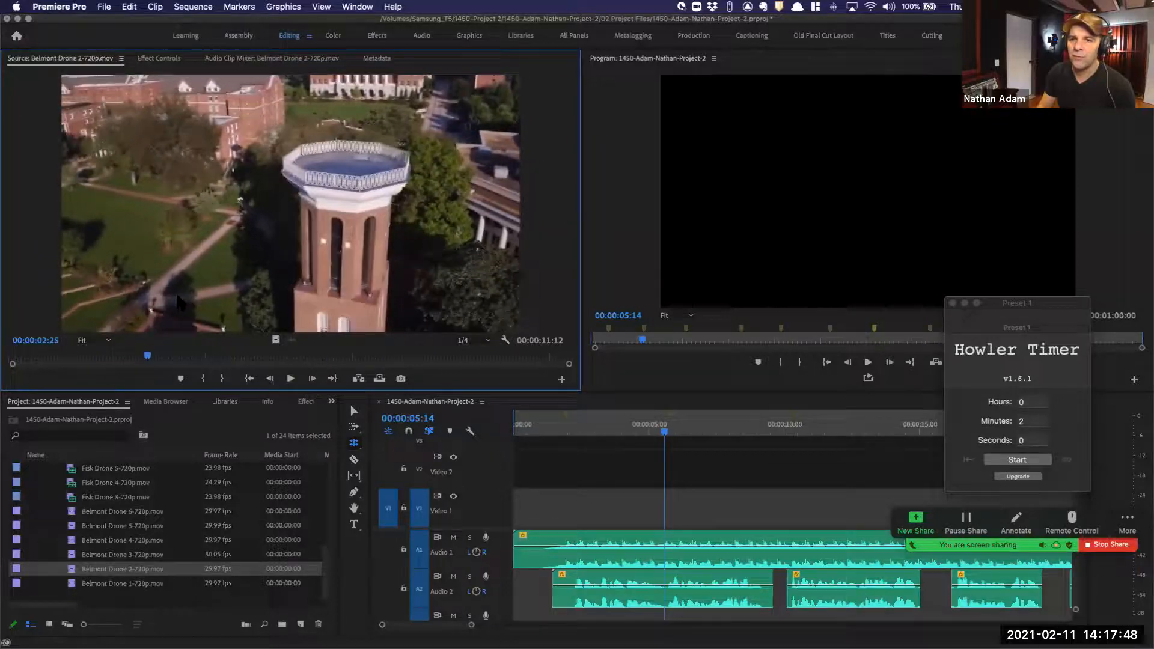
Preview Belmont Drone 3-720p.mov in the Source Monitor and mark an Out point at 00:00:04:10
double_click(99, 554)
key(space)
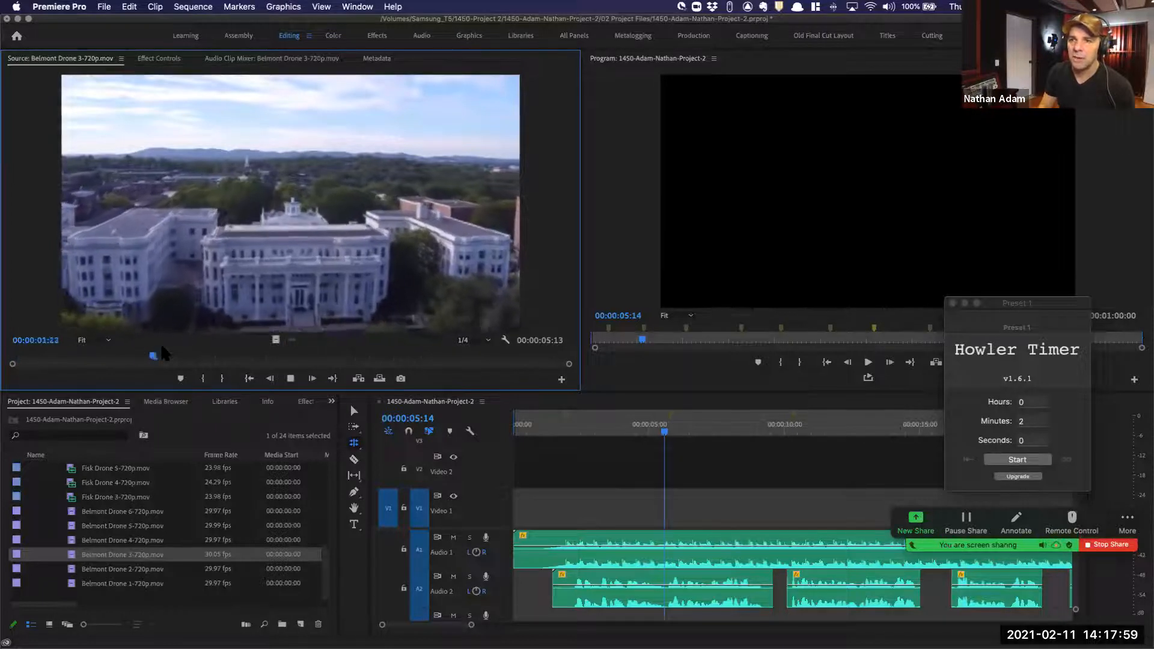
key(space)
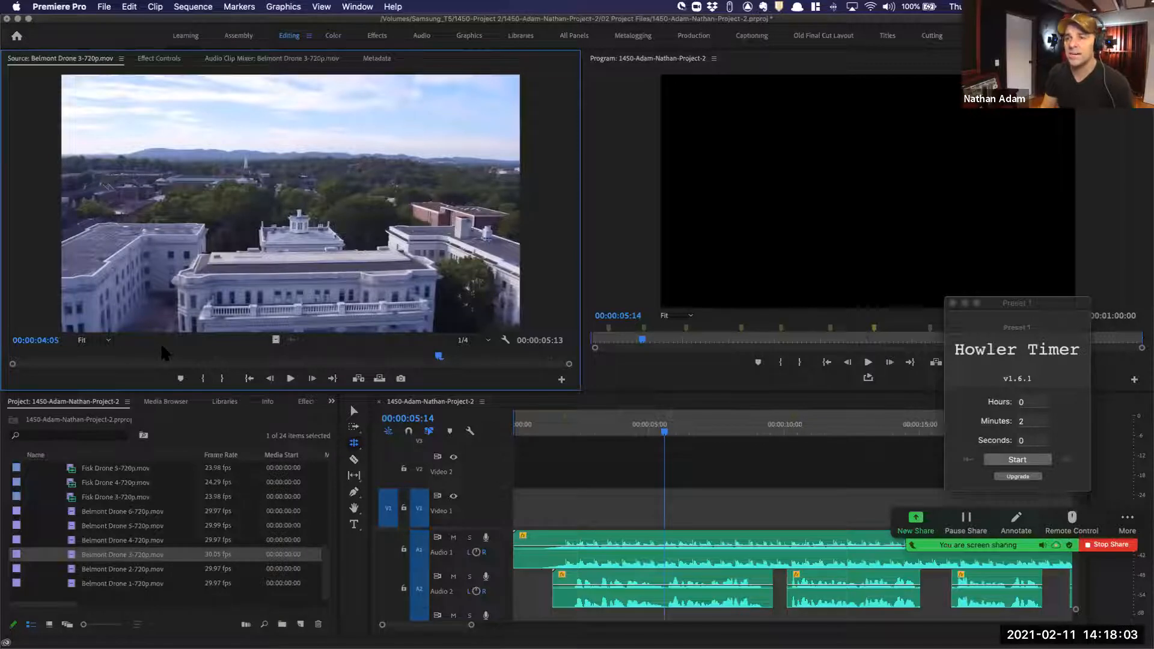
key(shift+Right)
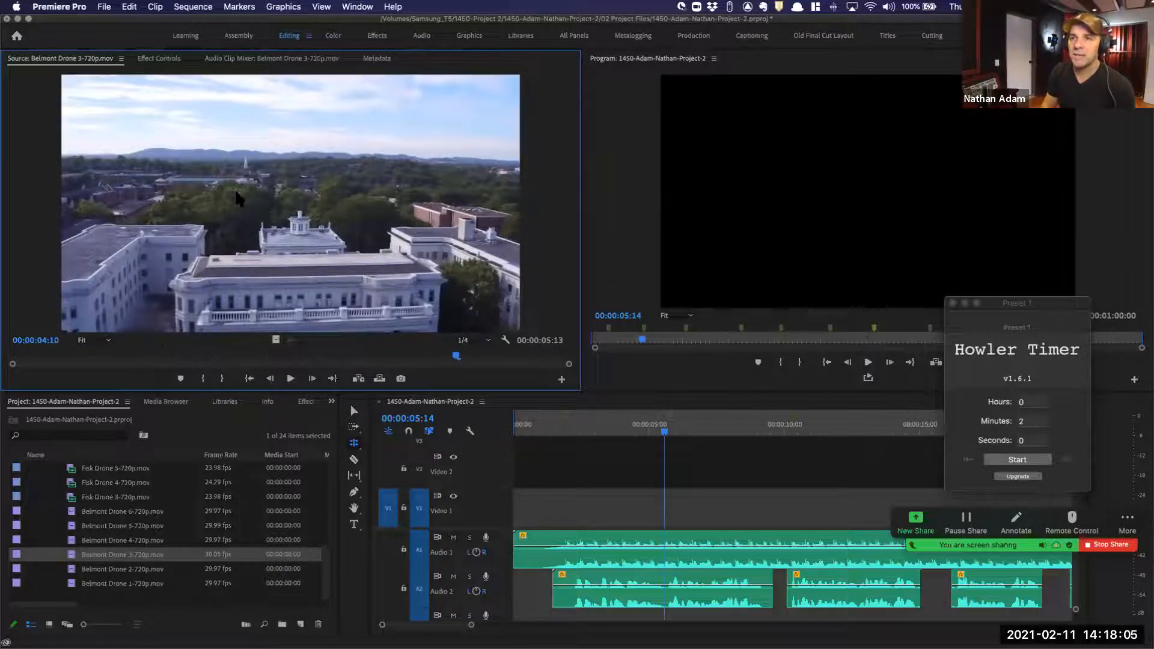
key(o)
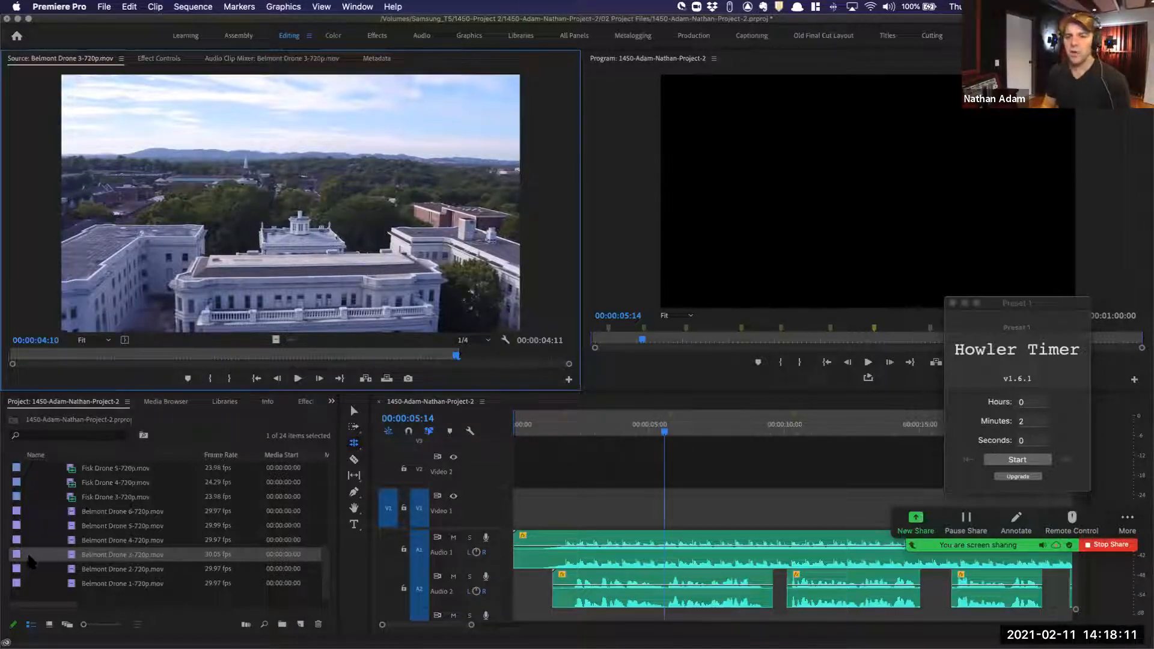
Reopen Belmont Drone 1-720p.mov as the source and position the sequence playhead at 00:00:01:18, where the narration starts
double_click(68, 584)
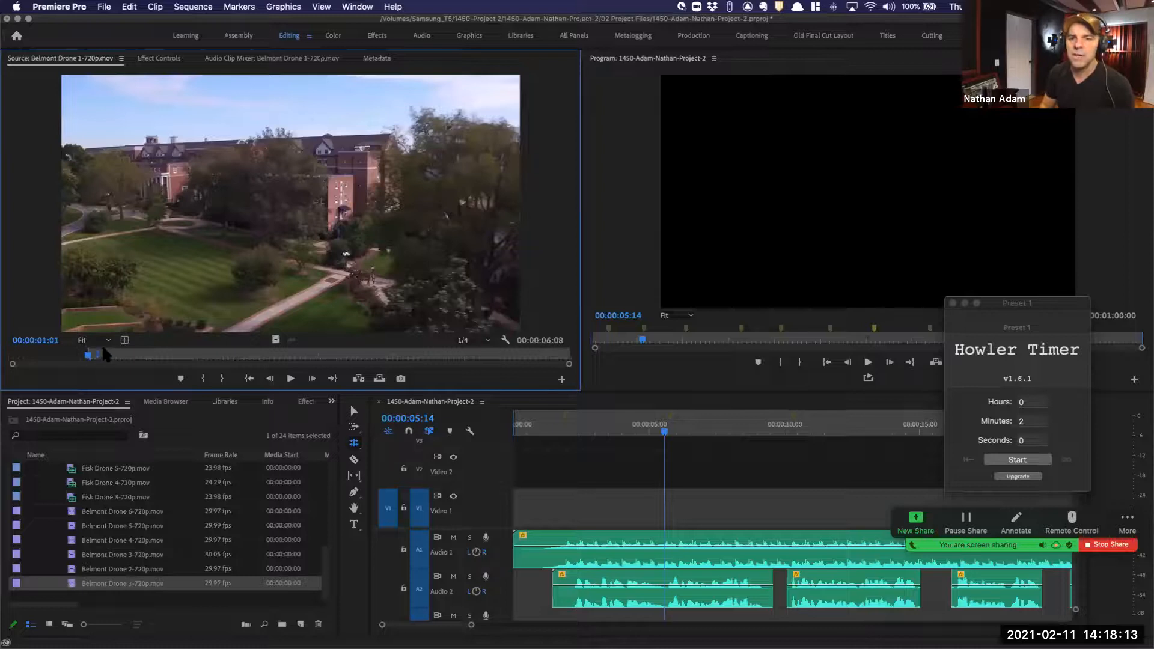
click(522, 426)
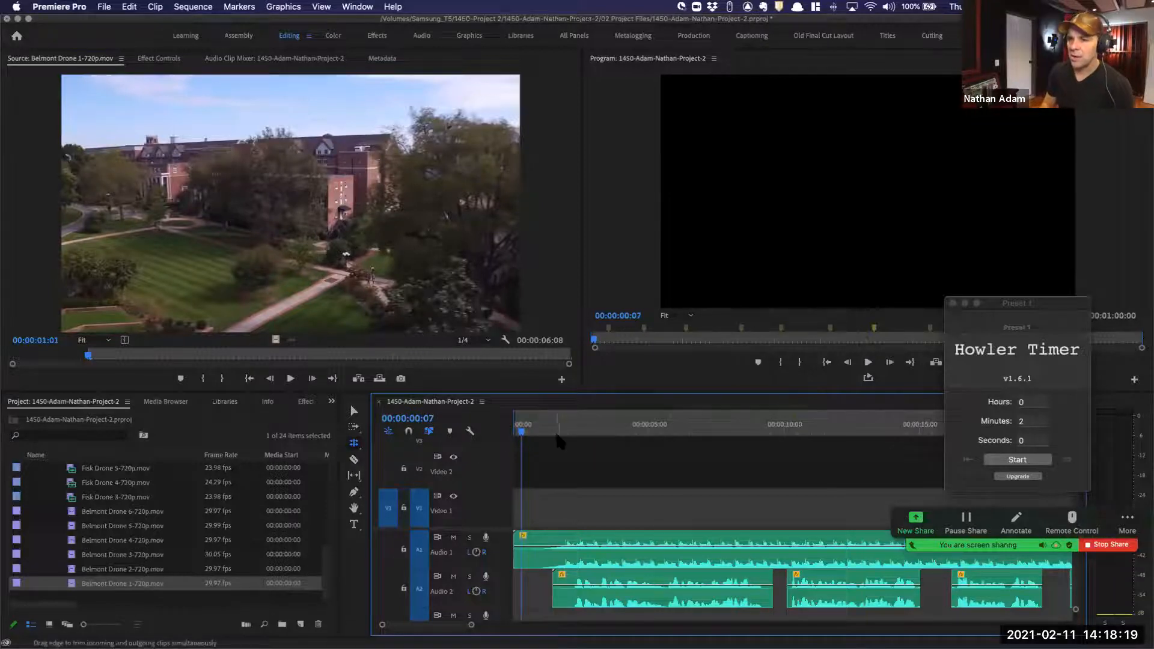
key(space)
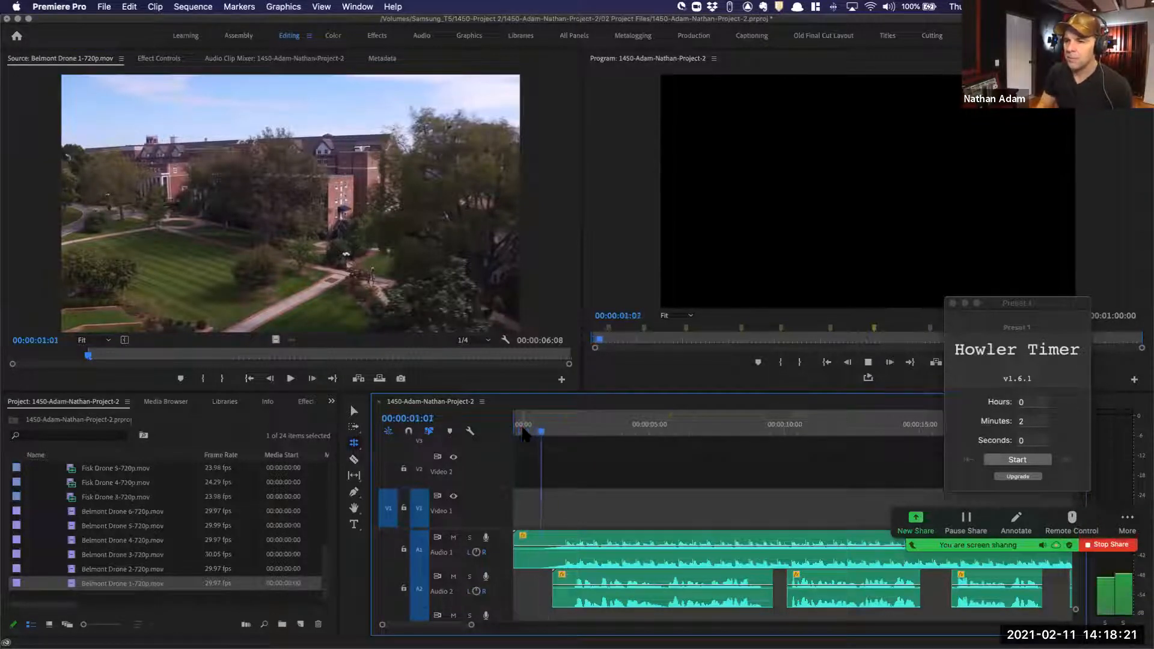
key(space)
key(Right)
key(Right)
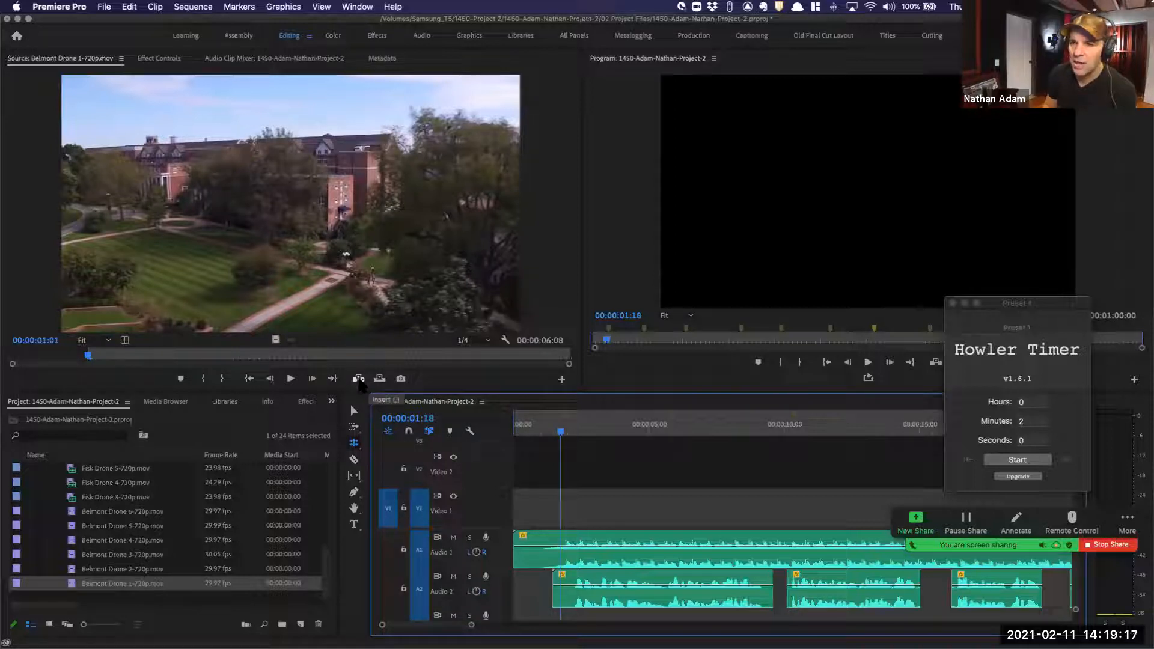
Try inserting the source clip at the playhead, cancel the Fit Clip options, and patch source V1 to the Video 2 track
click(358, 379)
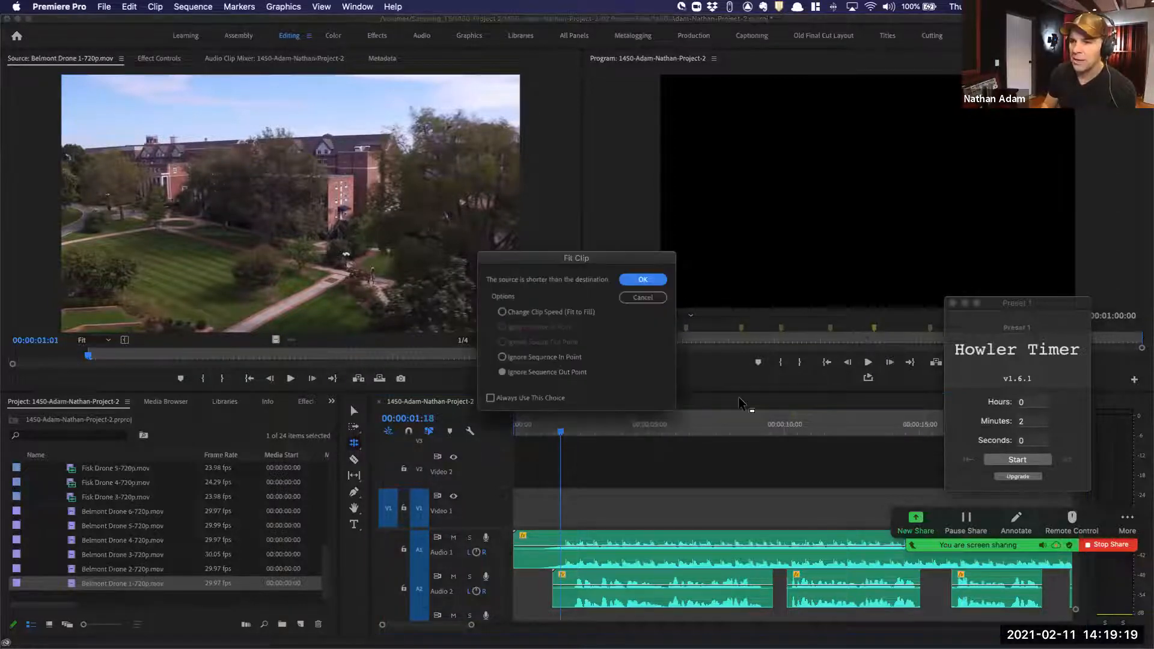
click(648, 297)
click(388, 508)
drag(383, 499, 379, 468)
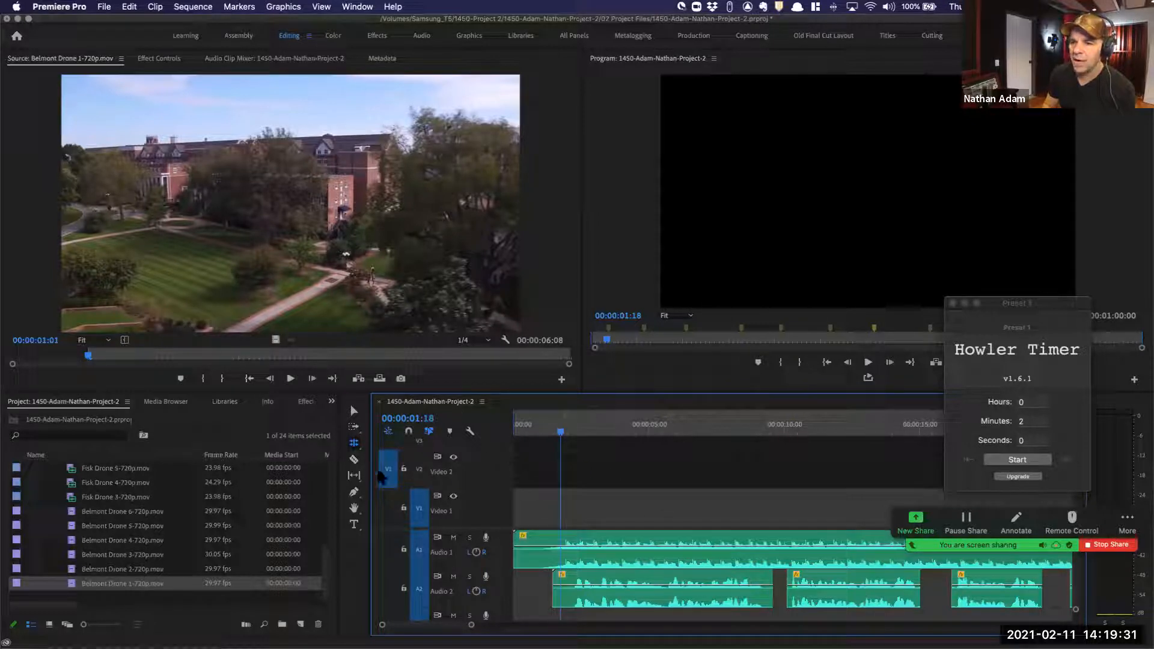
Try to overwrite the source clip onto Video 2 at the playhead and cancel the Fit Clip options
key(period)
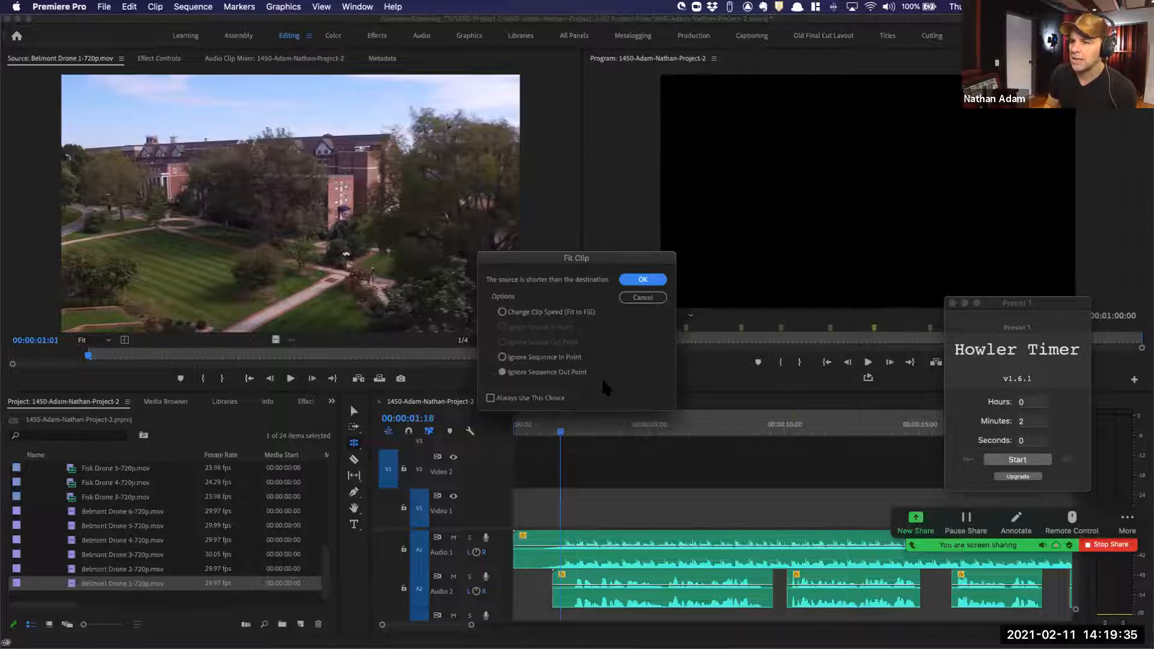
click(642, 298)
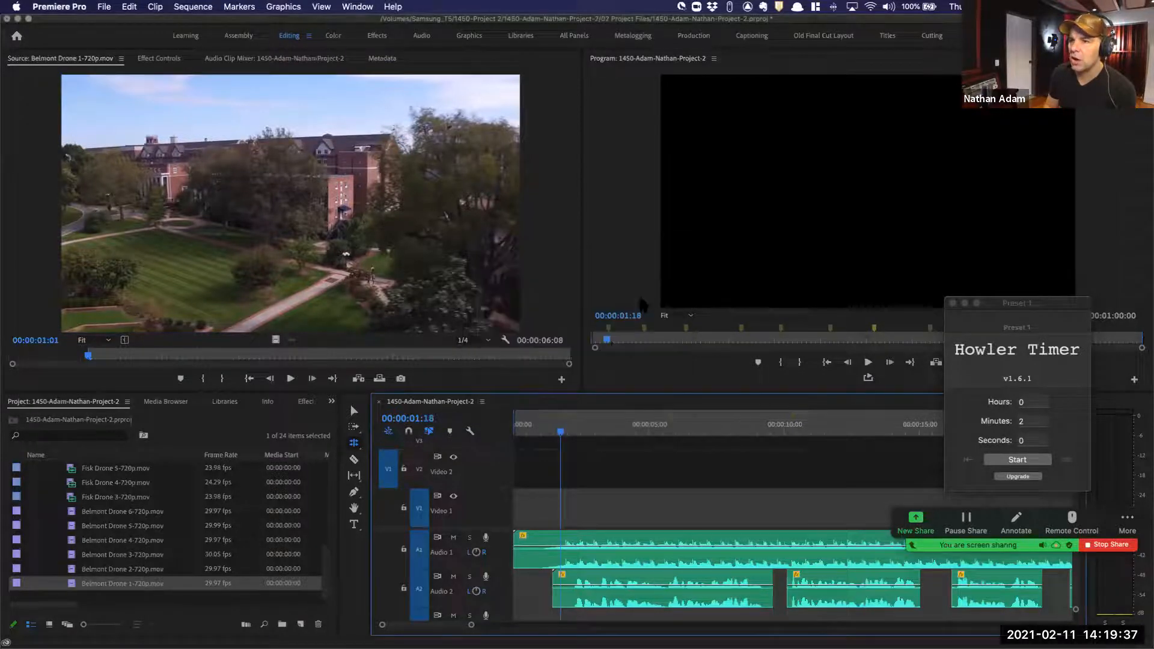
Shorten the sequence's marked In to Out range from both ends to about 40 seconds
key(minus)
key(minus)
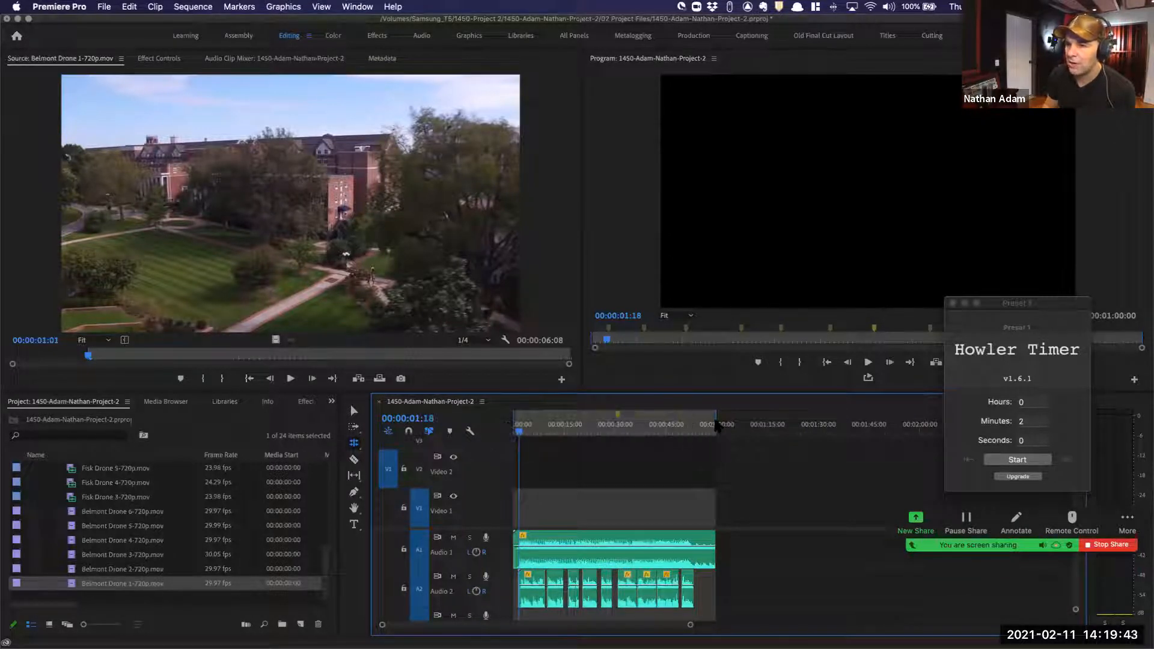
drag(717, 424, 684, 428)
drag(505, 418, 546, 426)
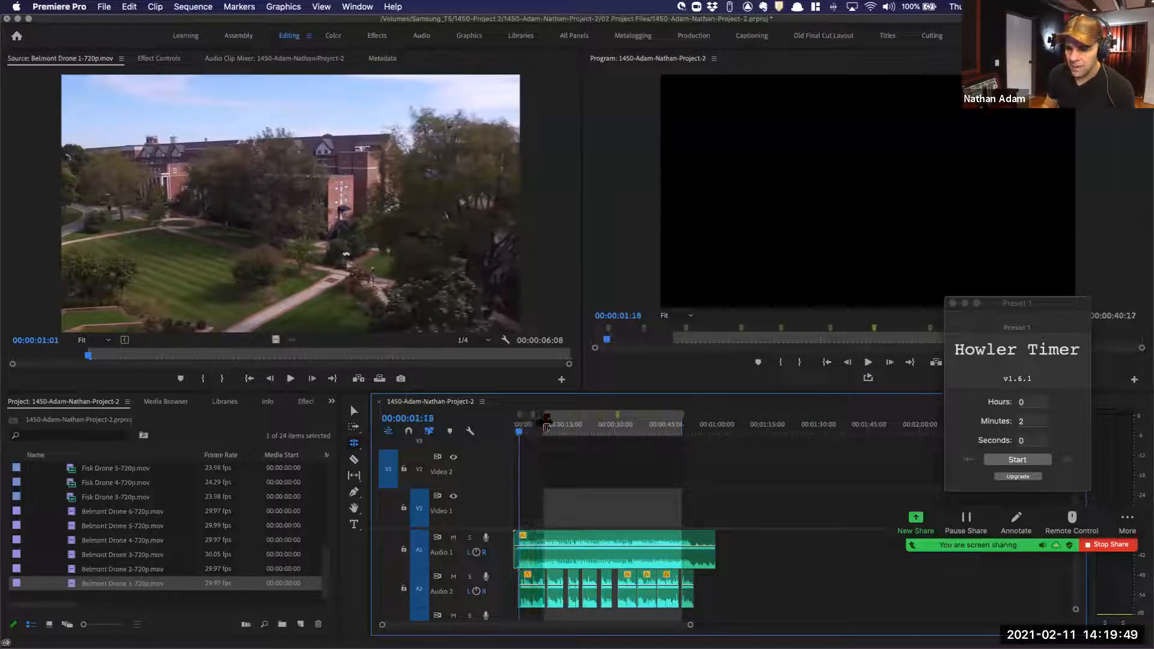
Mark a sequence In point where the narration starts and an Out point at 00:00:05:23
click(562, 426)
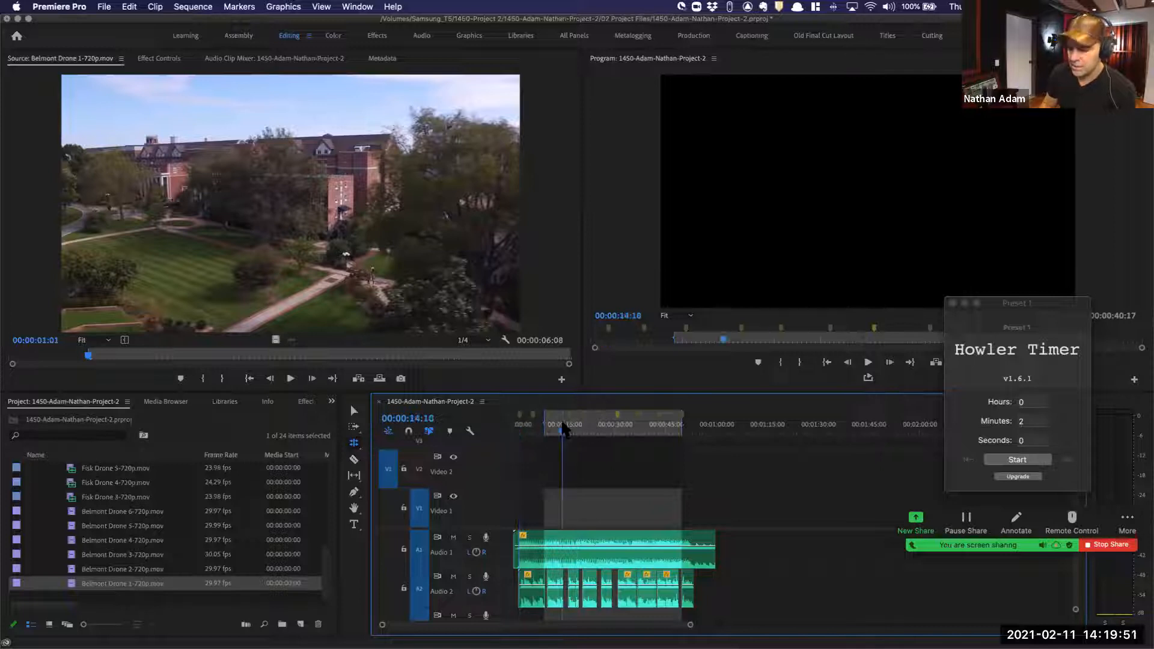
click(528, 429)
key(=)
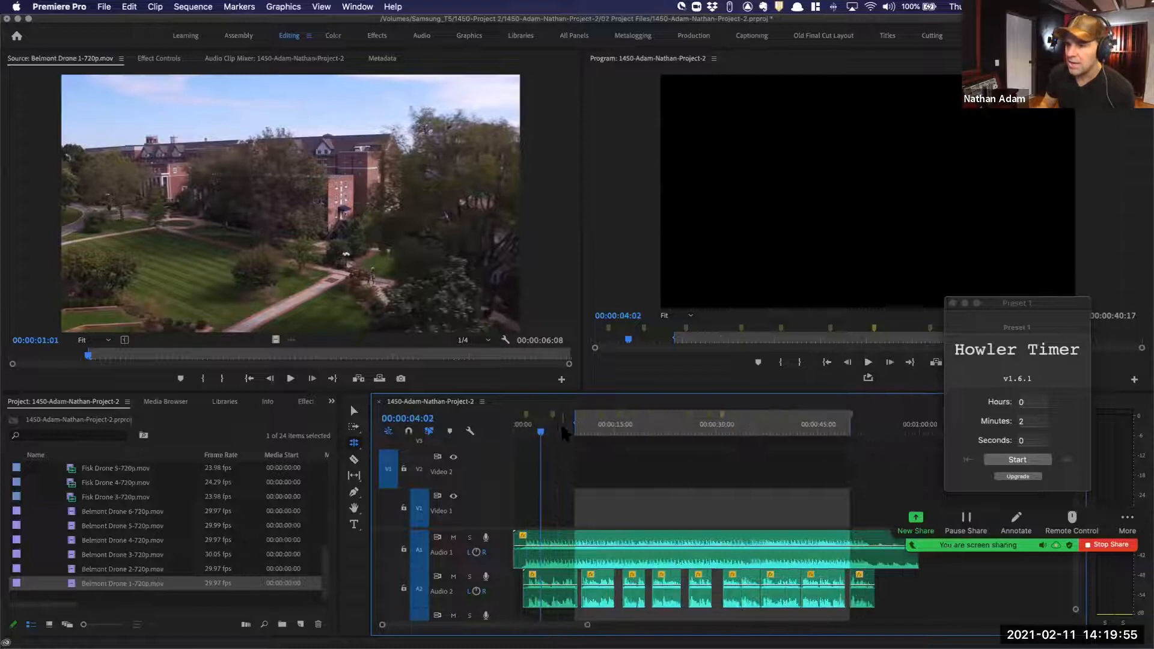
click(523, 428)
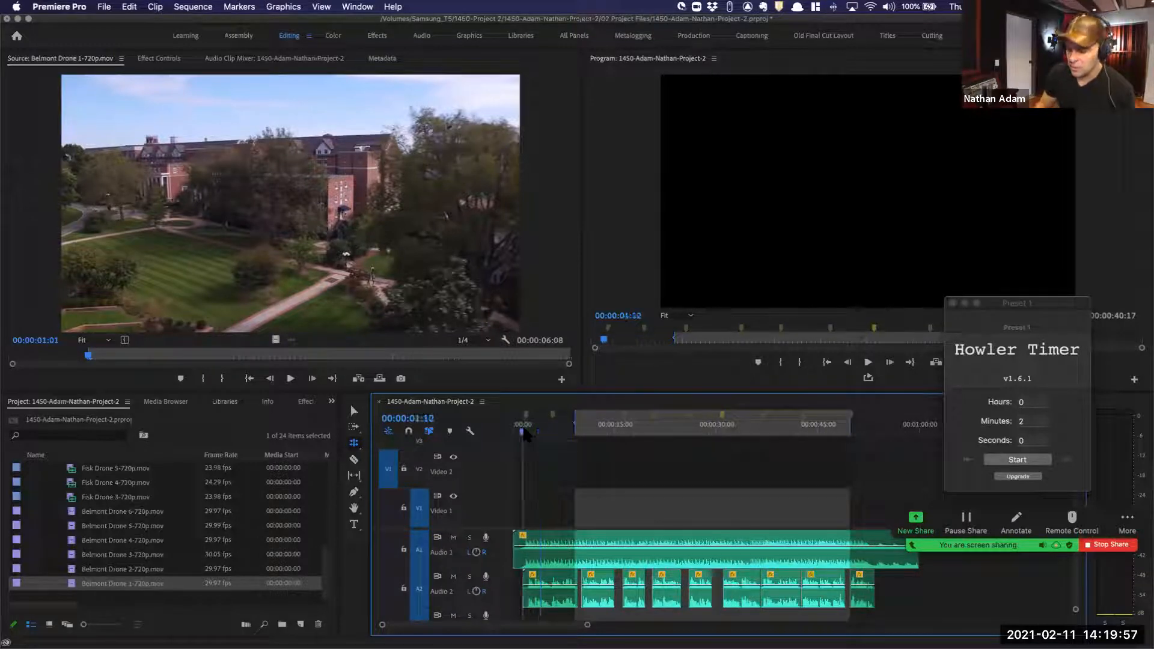
click(554, 429)
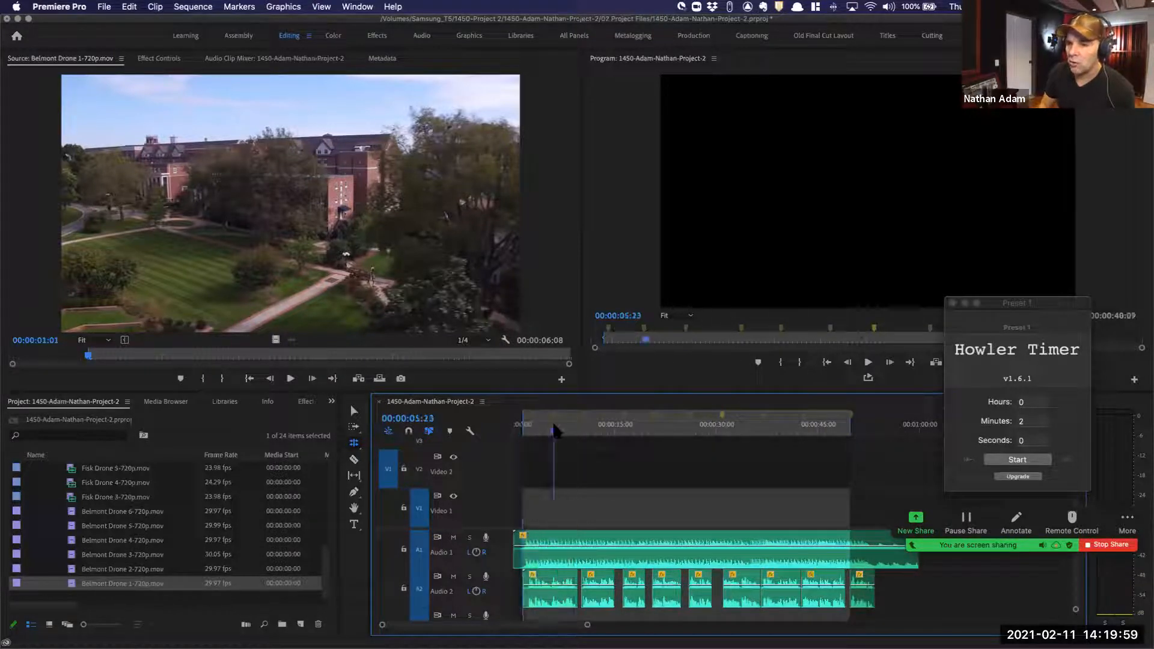
key(o)
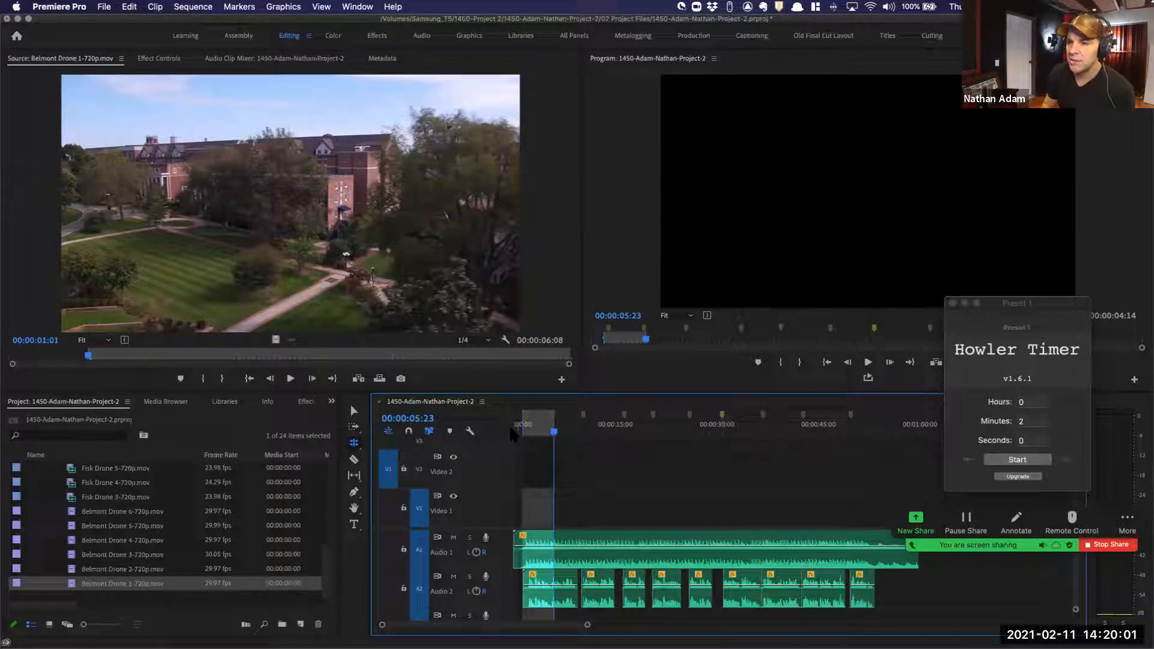
Try overwriting the source clip into the marked range on Video 2 twice, undoing the edit each time
click(380, 383)
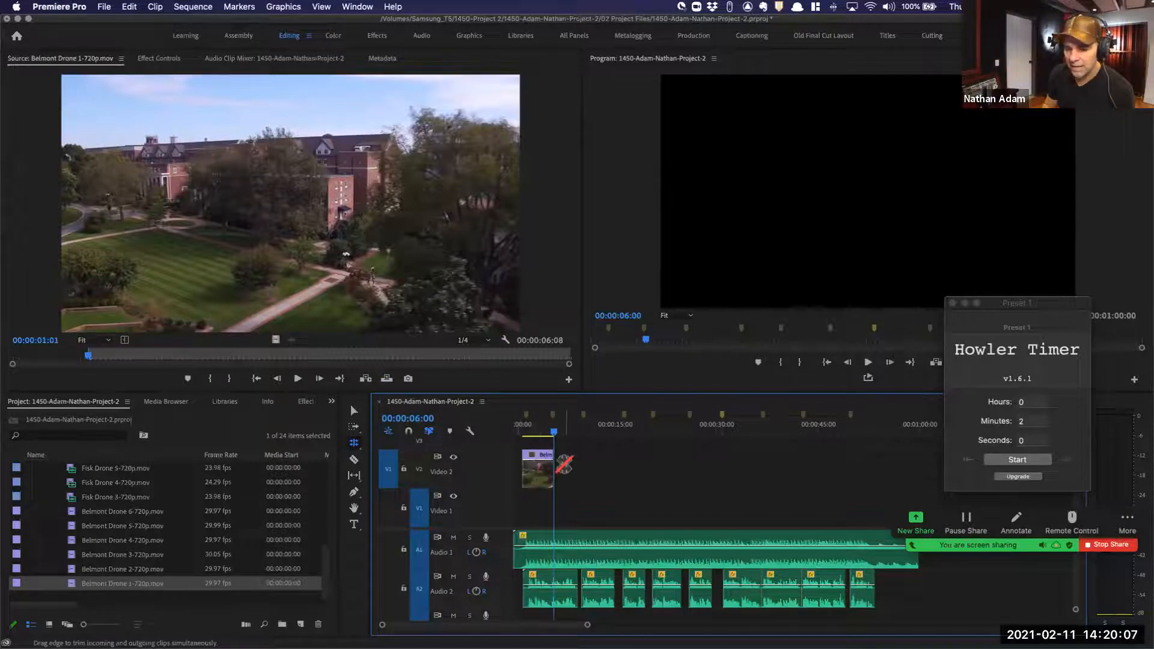
key(super+z)
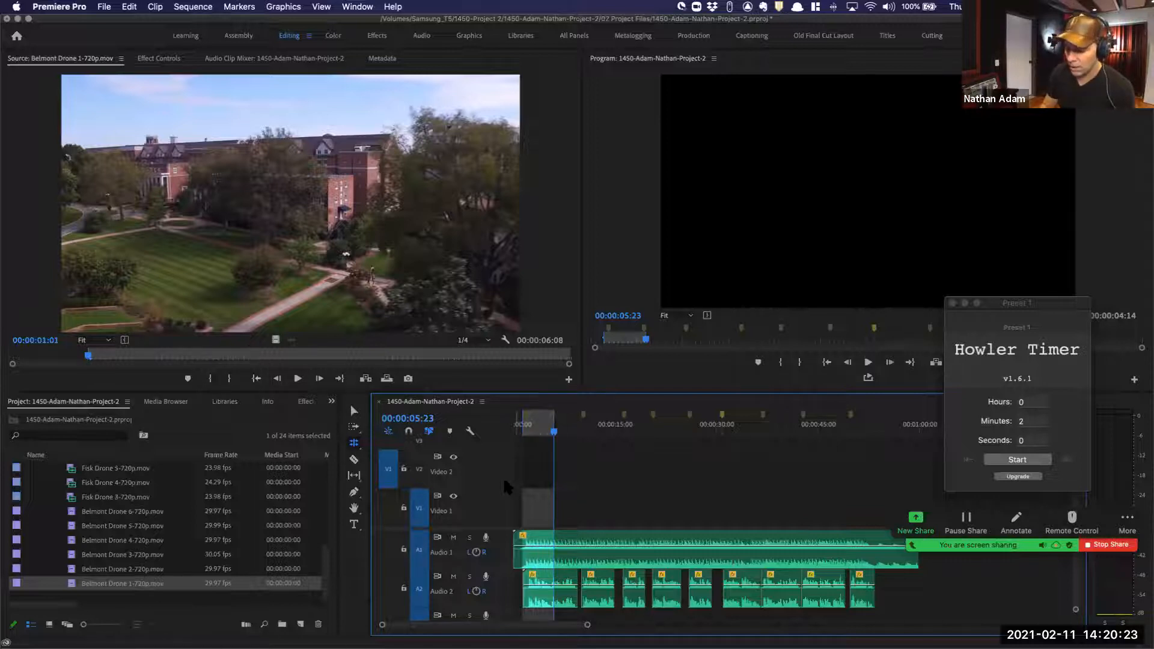
key(.)
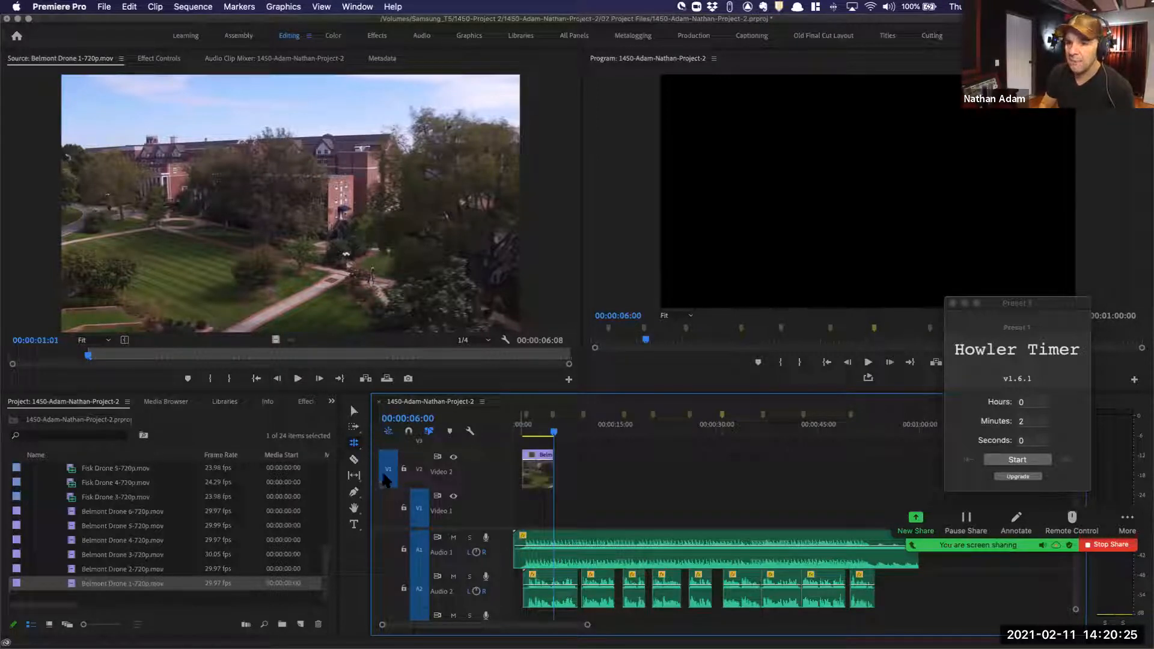
key(super+z)
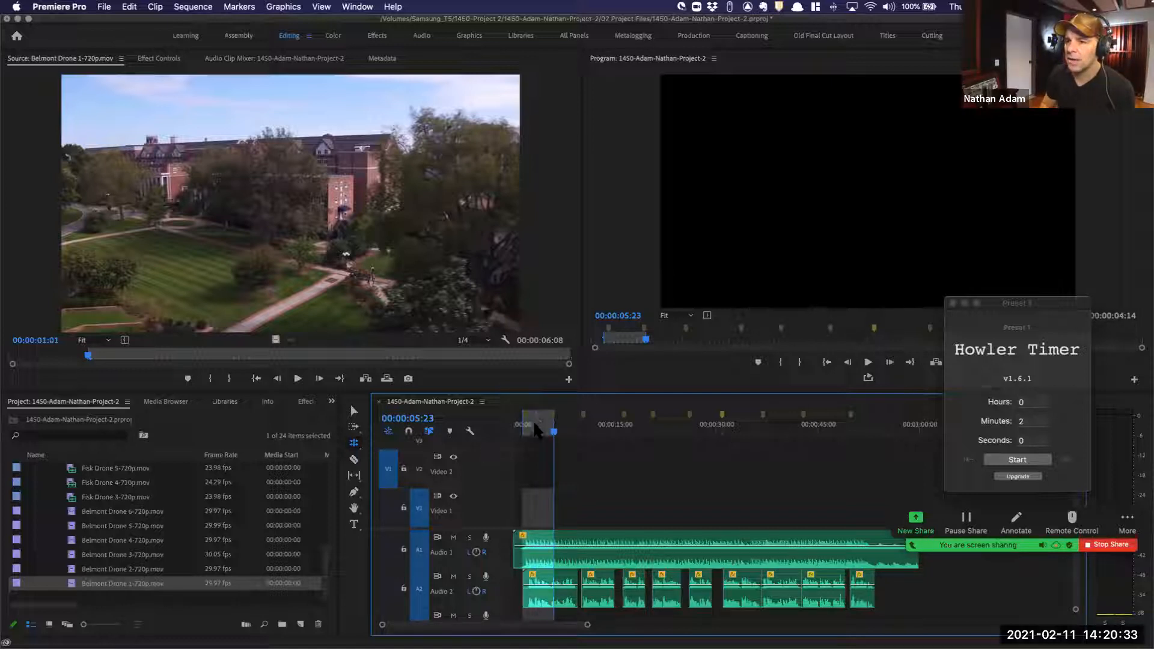
Clear the sequence's In and Out points, undo the clearing, and clear both points again
right_click(536, 426)
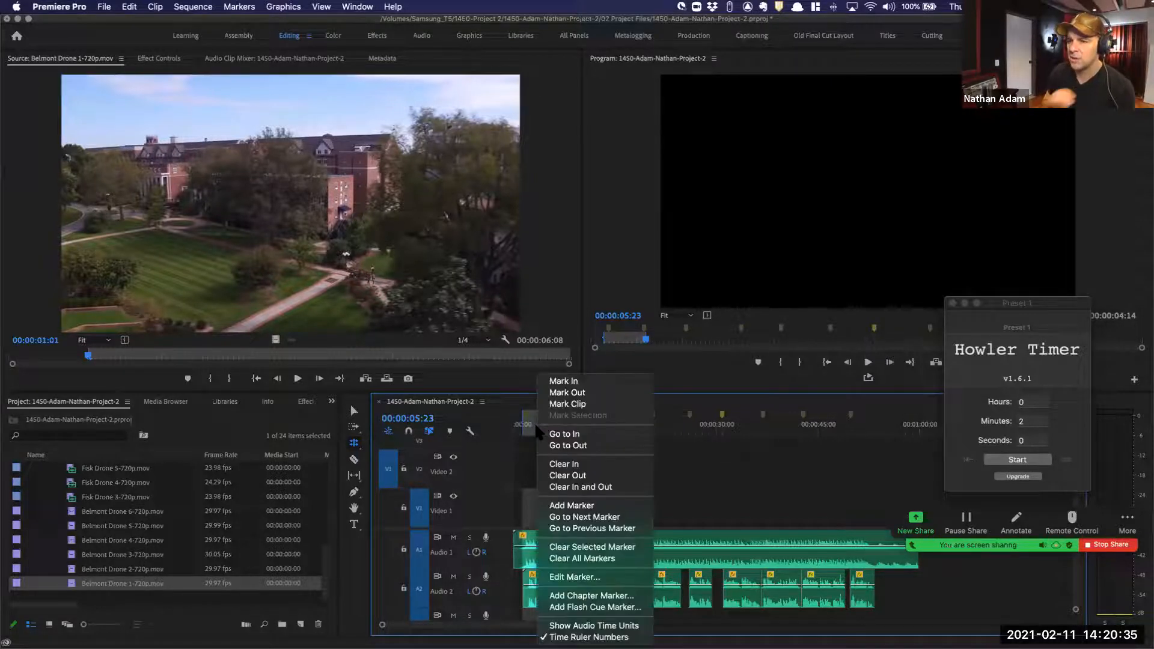
click(581, 488)
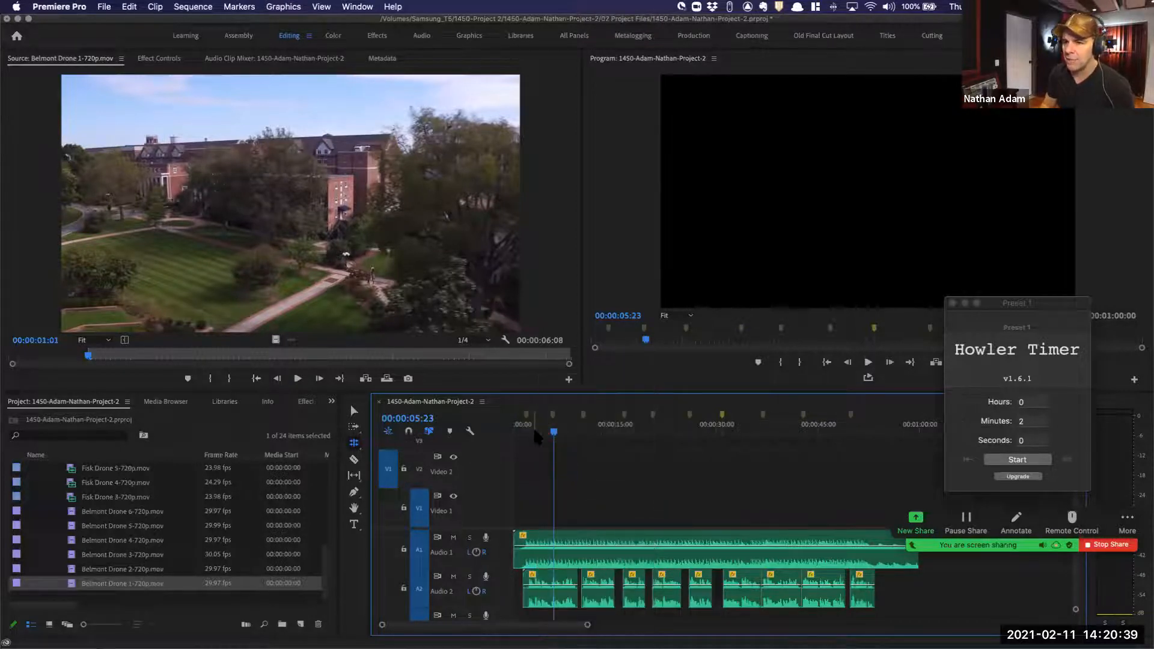
key(super+z)
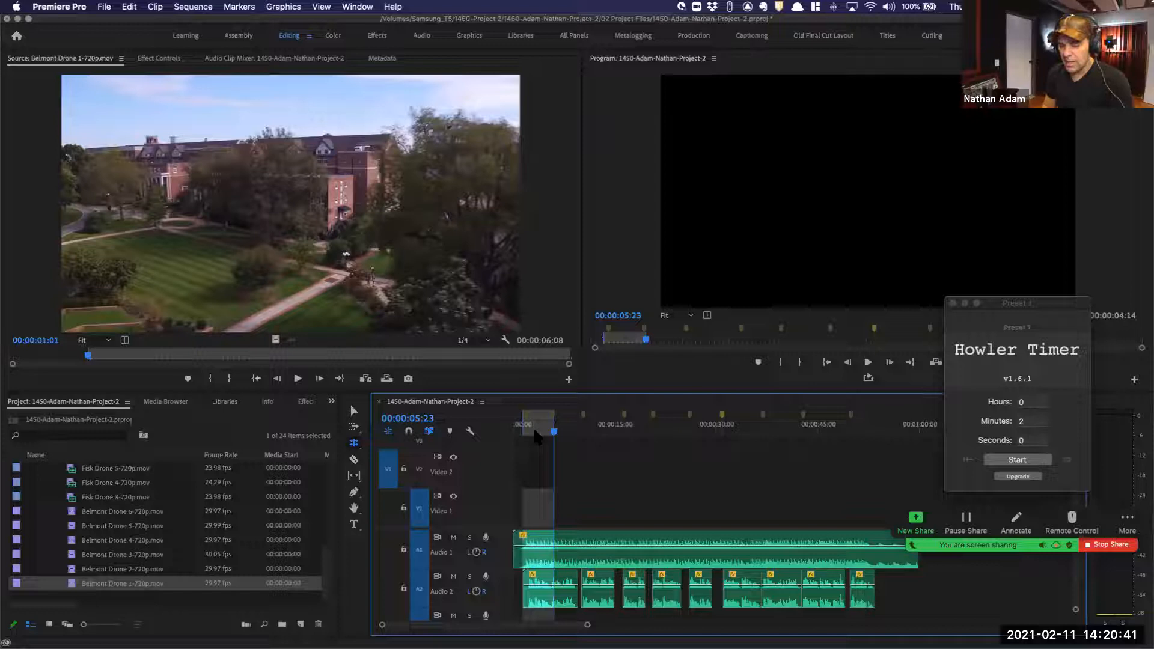
key(super+shift+z)
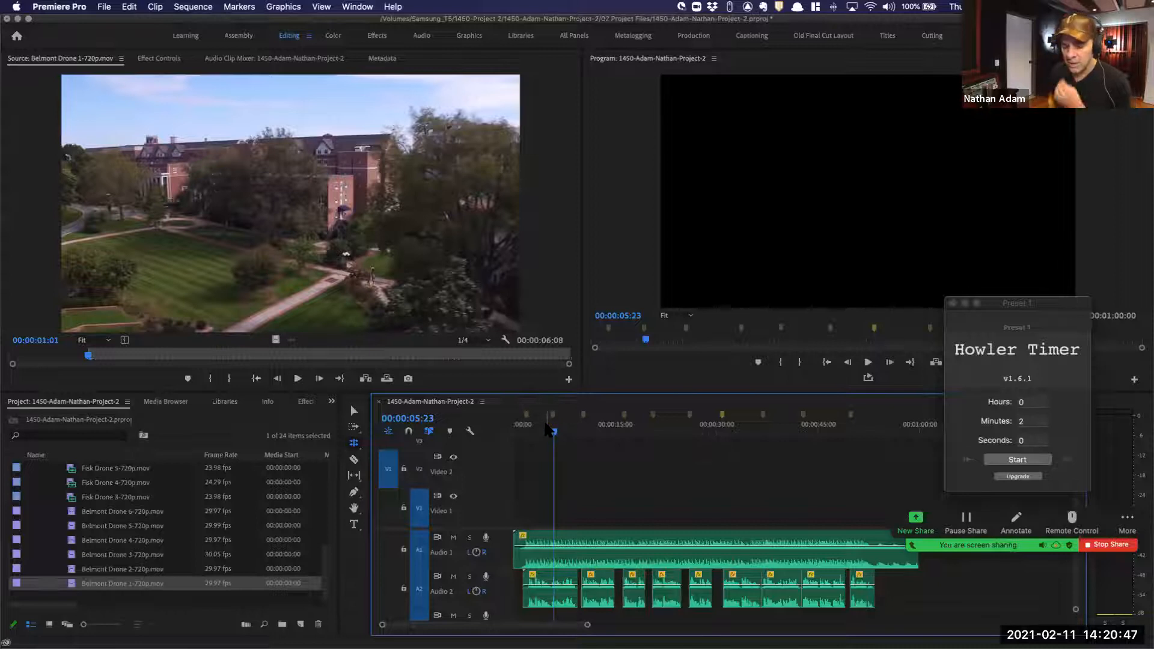
Patch source V1 to the Video 1 track and overwrite Belmont Drone 1-720p.mov at the narration's start, 00:00:01:11
key(Up)
key(=)
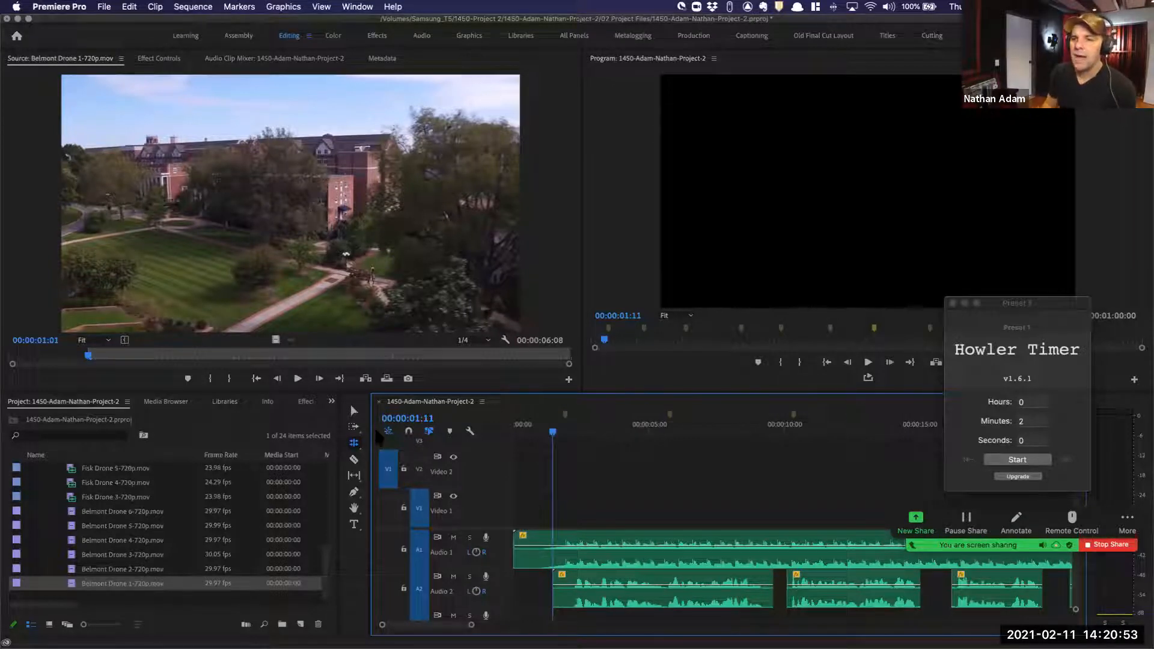
click(388, 508)
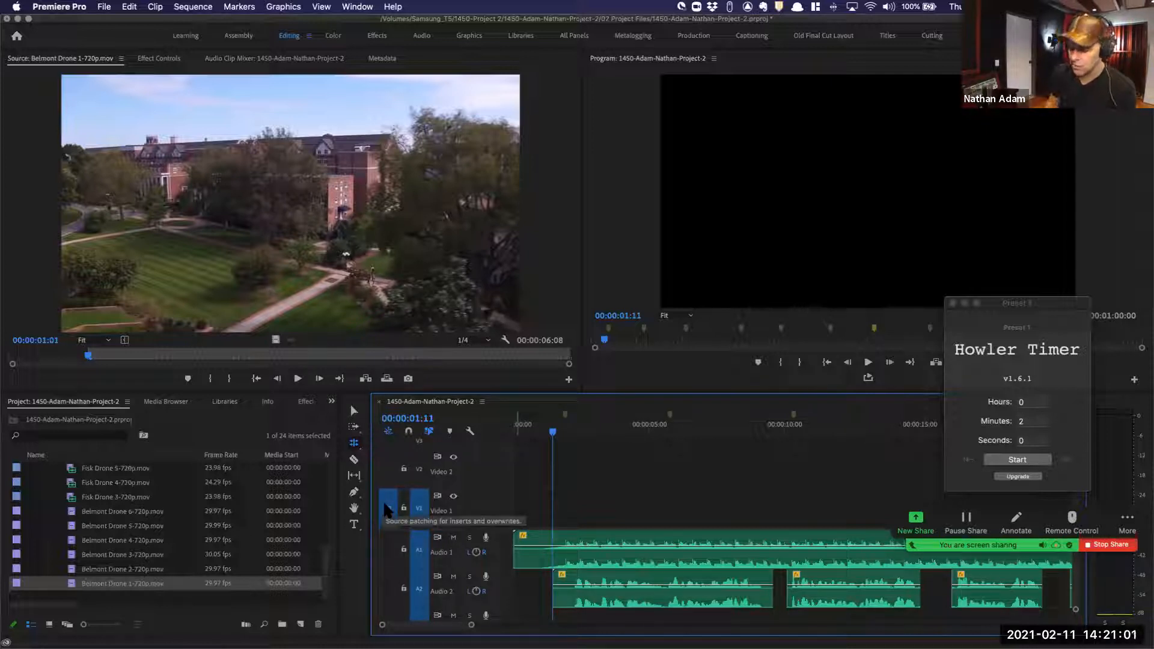
key(period)
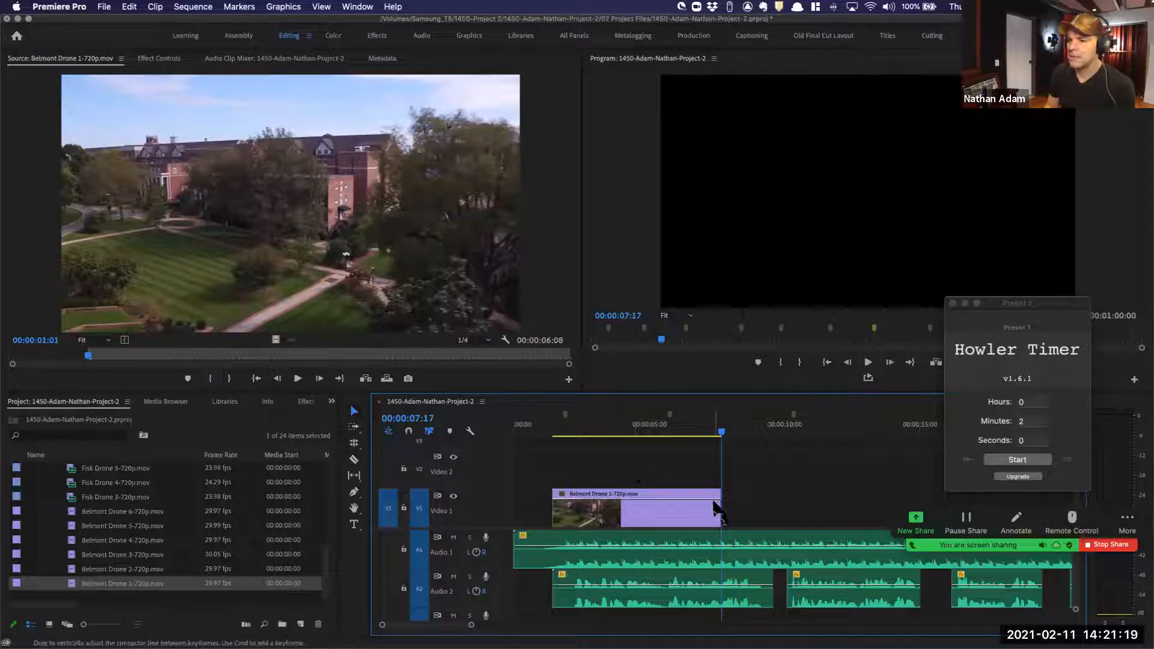
Trim the end of the Belmont Drone 1 clip on Video 1 to a duration of about 4 seconds and play the following narration
drag(719, 511, 670, 507)
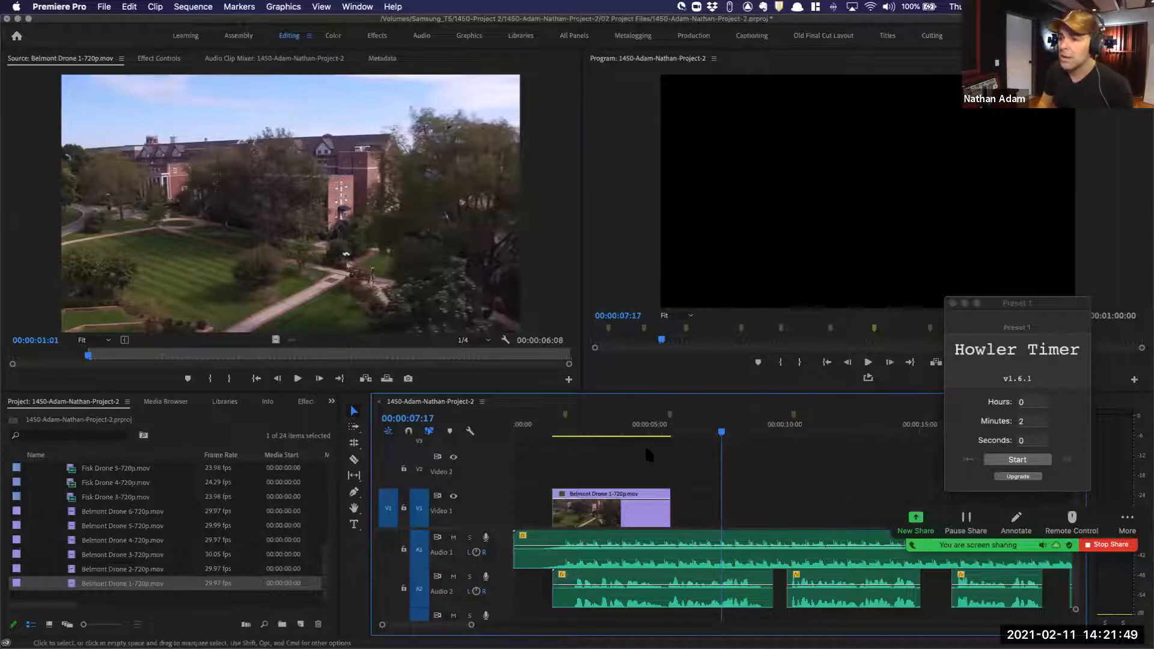
drag(663, 511, 660, 511)
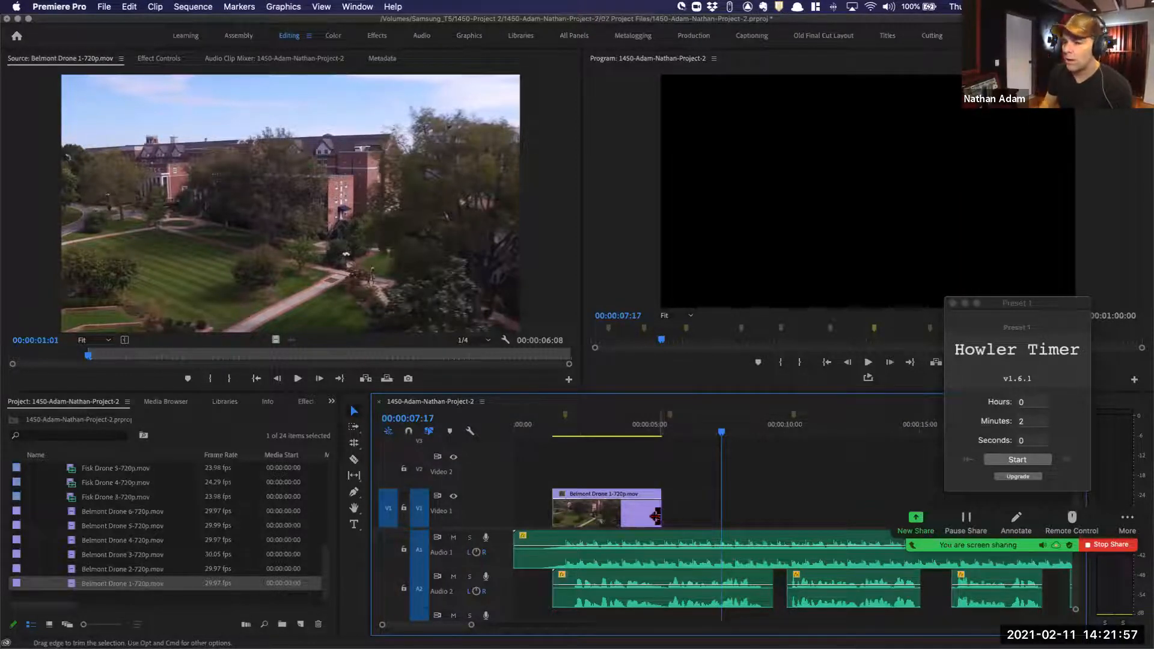
scroll(695, 550, up, 5)
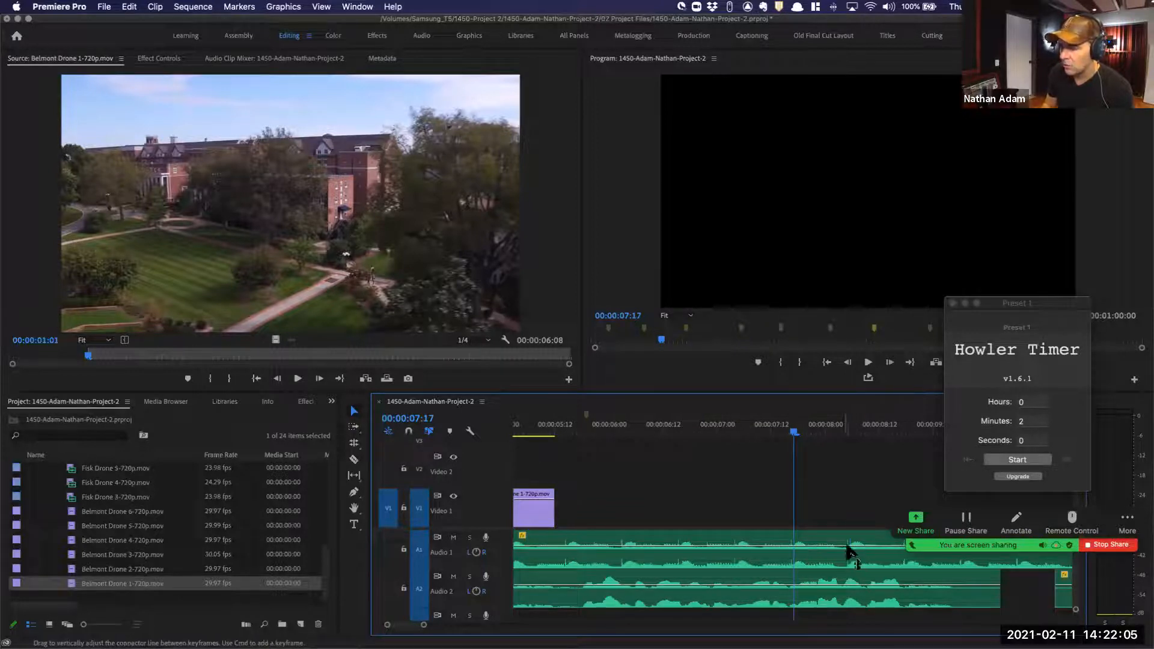
click(525, 422)
key(space)
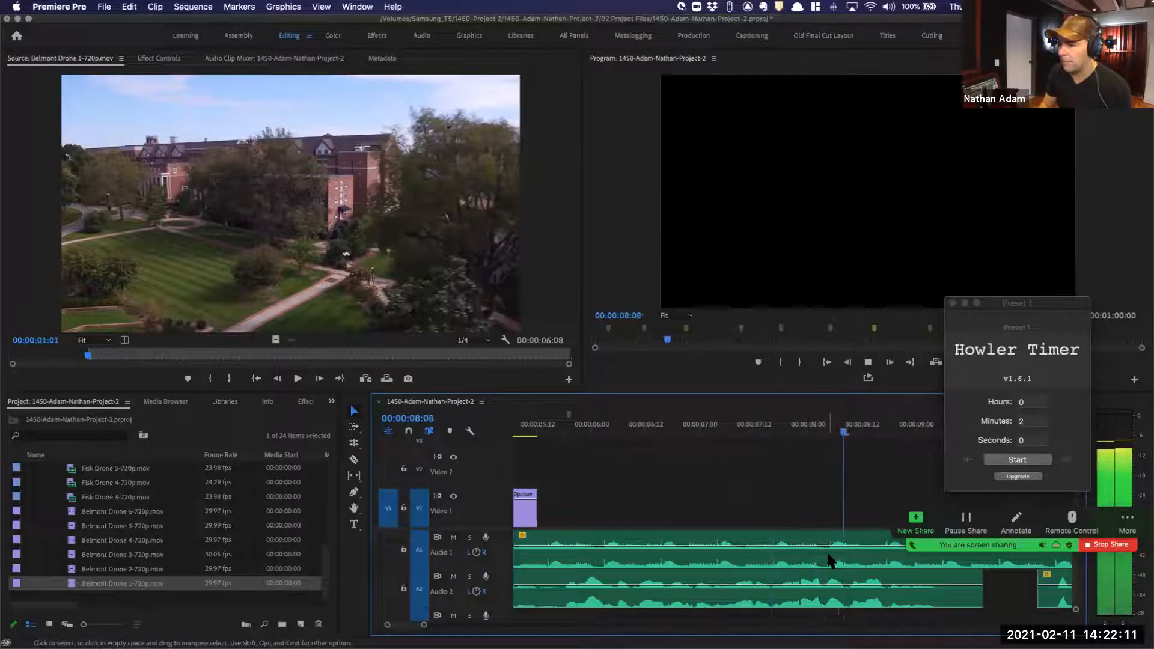
key(space)
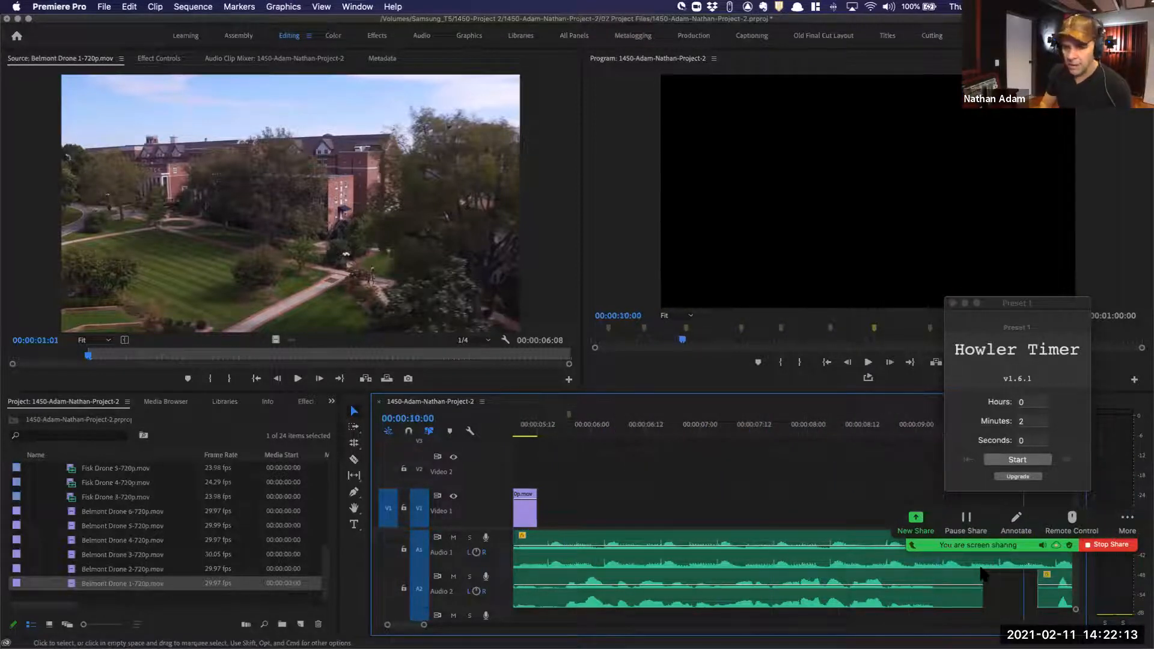
Shift the Belmont Drone 1 clip slightly later so it starts on the first marker before 00:00:02:00, and play the opening
scroll(594, 490, left, 5)
scroll(597, 498, left, 5)
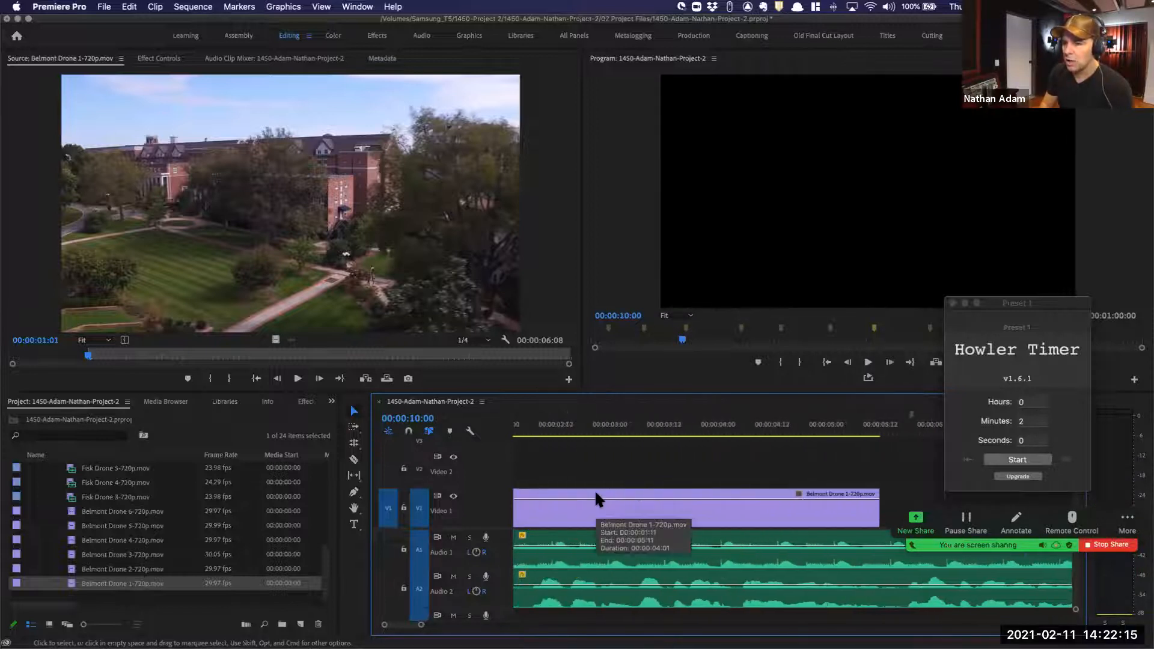
scroll(597, 498, right, 1)
drag(567, 513, 599, 517)
click(528, 420)
key(space)
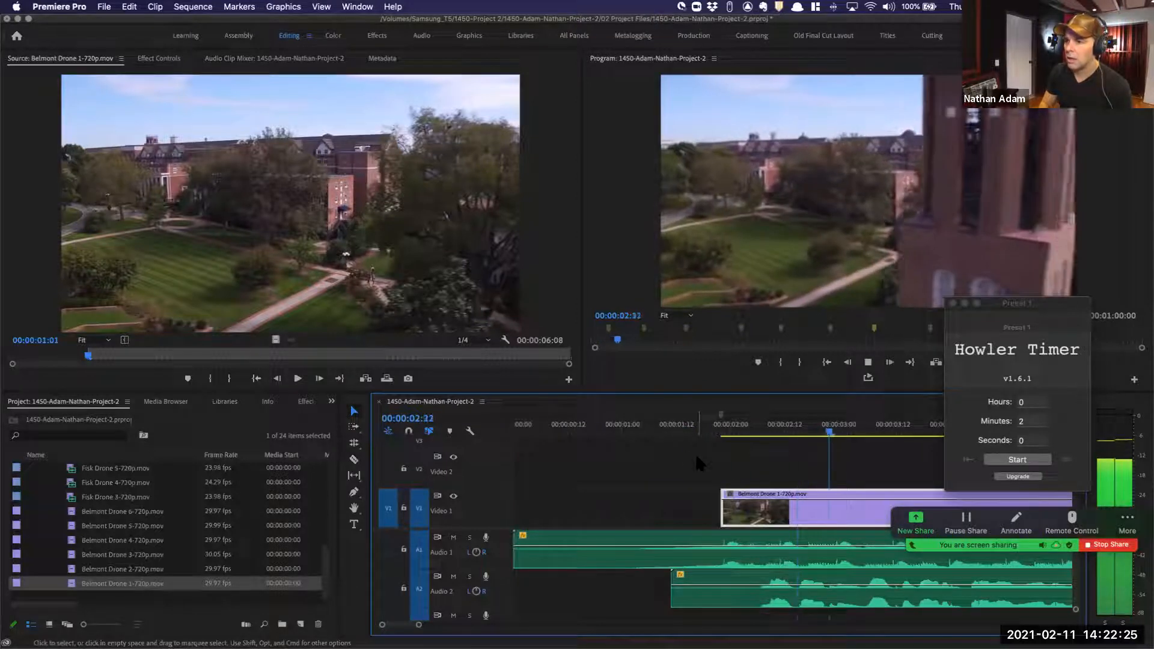
Play through the Belmont Drone 1 clip and extend its end past the second marker to about 00:00:06:00
key(minus)
key(minus)
key(space)
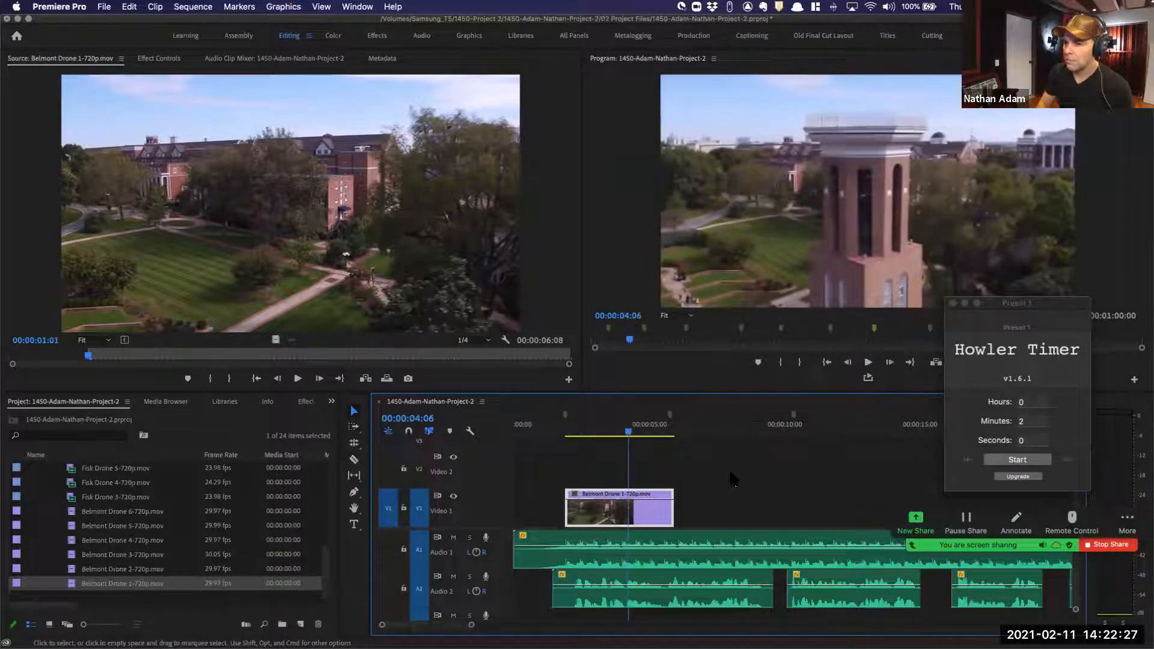
key(equal)
key(space)
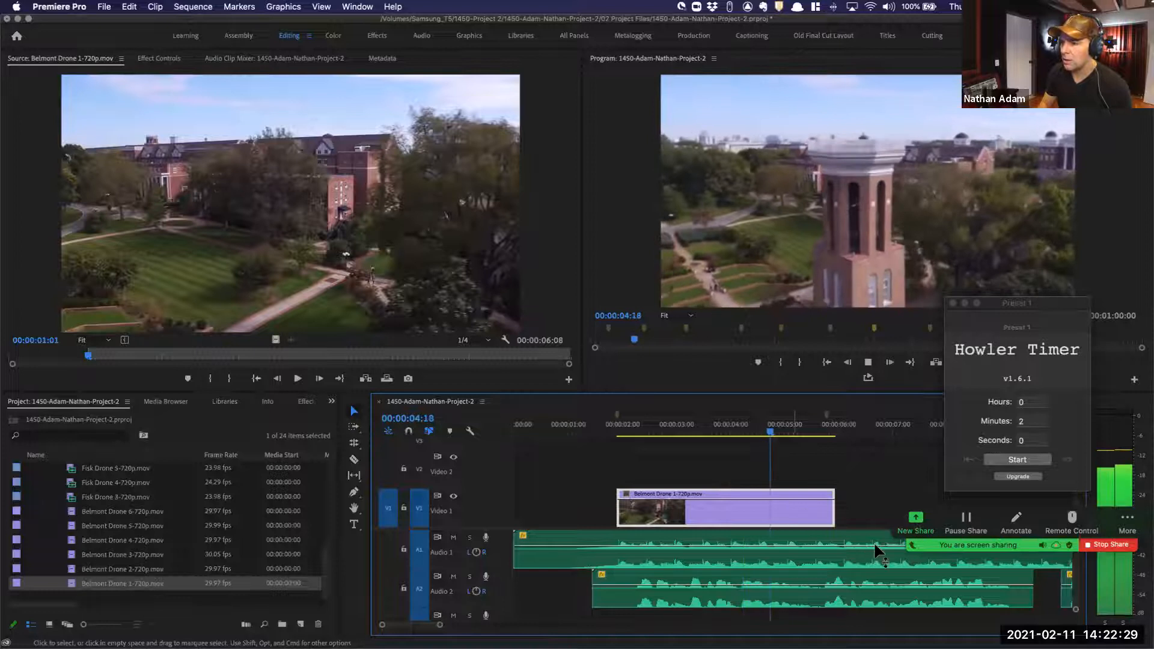
key(space)
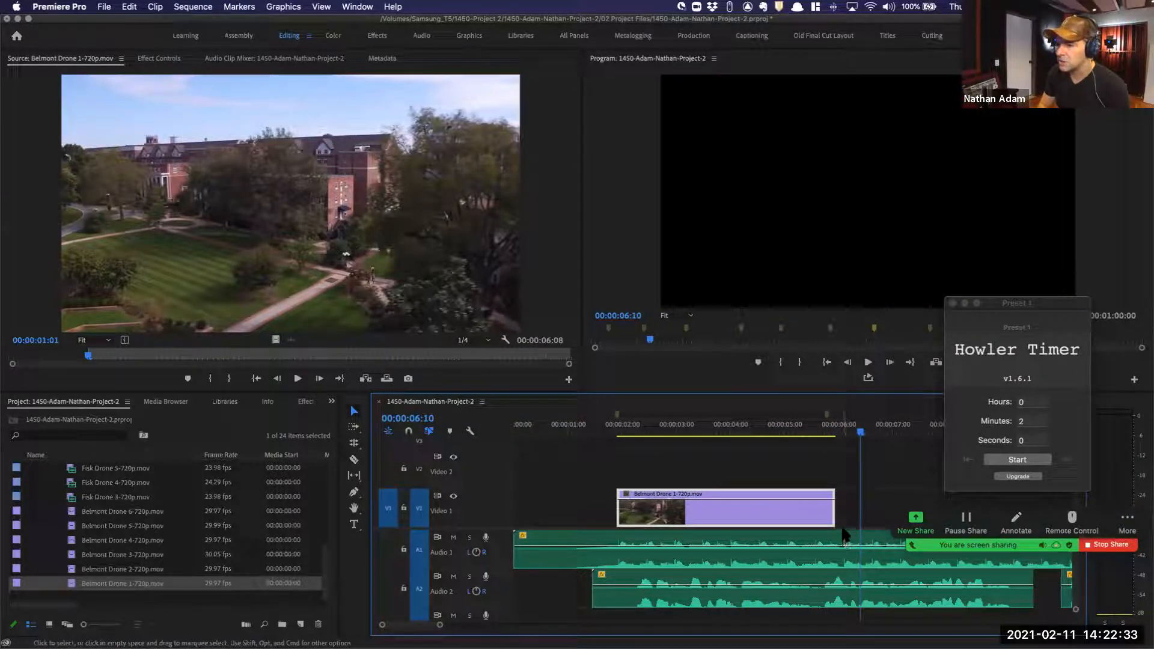
drag(831, 513, 839, 514)
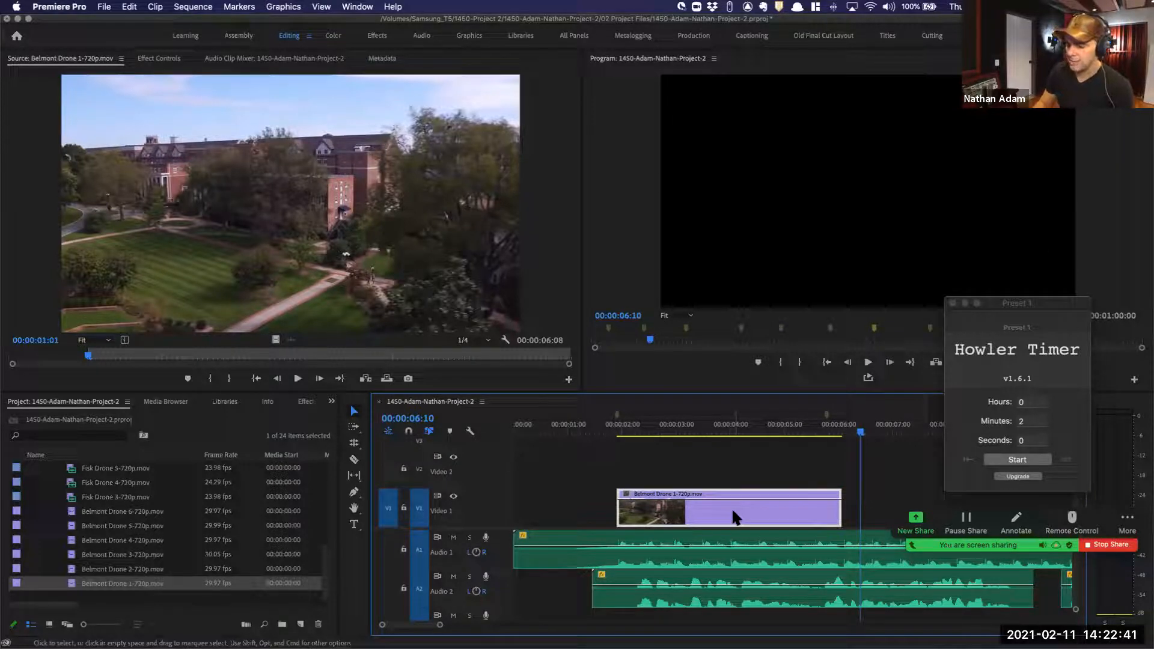
Switch to Howler Timer, set the countdown to 1 minute, and start it
key(minus)
click(957, 407)
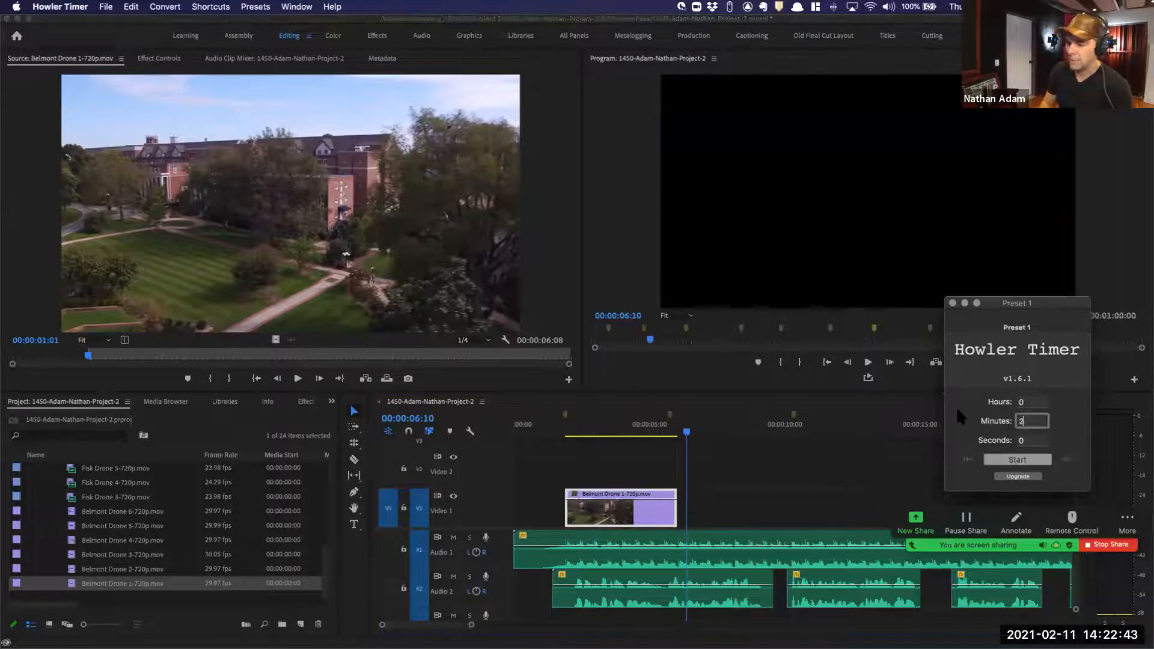
text(1)
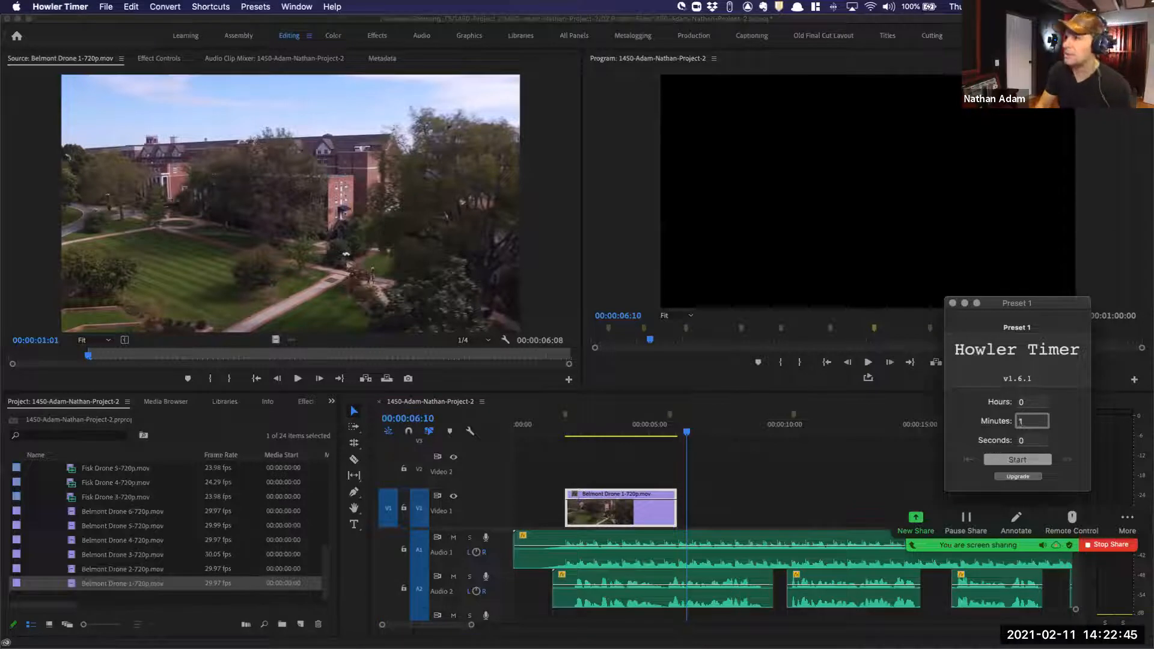
key(Return)
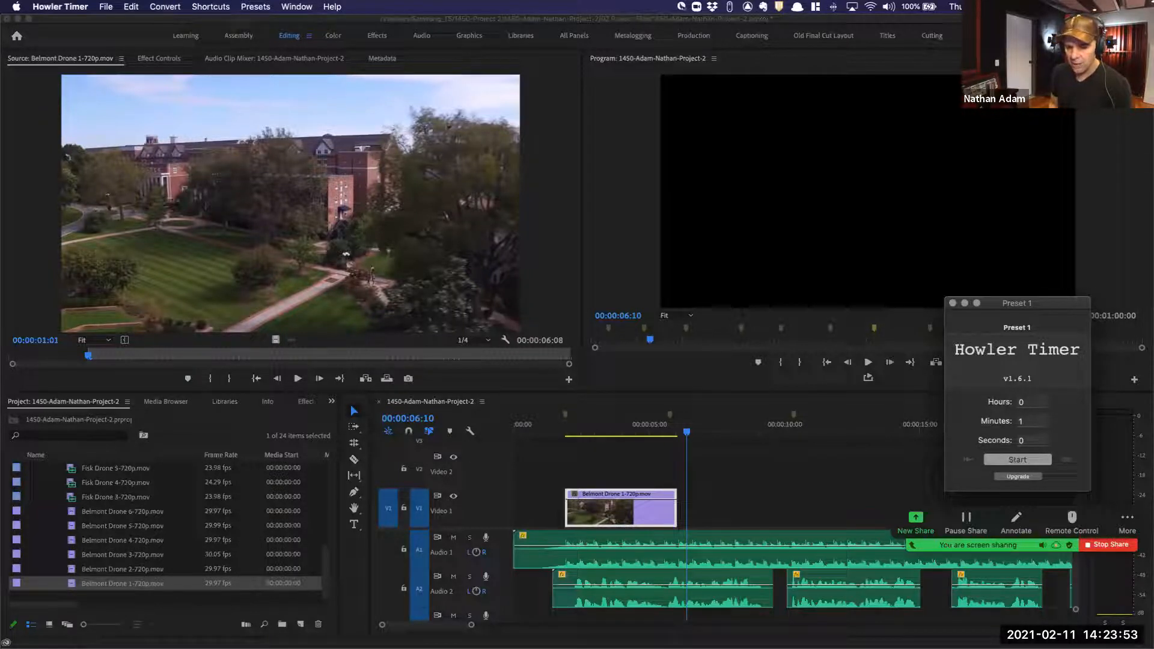
Play the narration following the Belmont Drone 1 clip, return the playhead to 00:00:04:23, and select the clip's end edit point on Video 1
click(663, 442)
key(=)
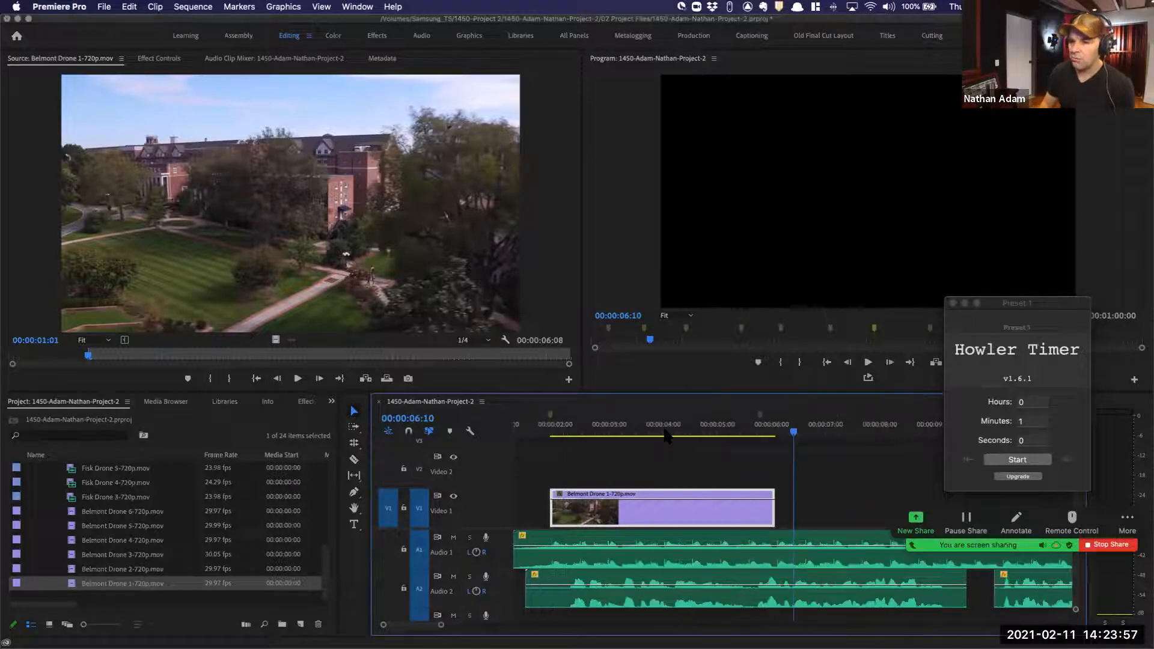
scroll(666, 437, right, 5)
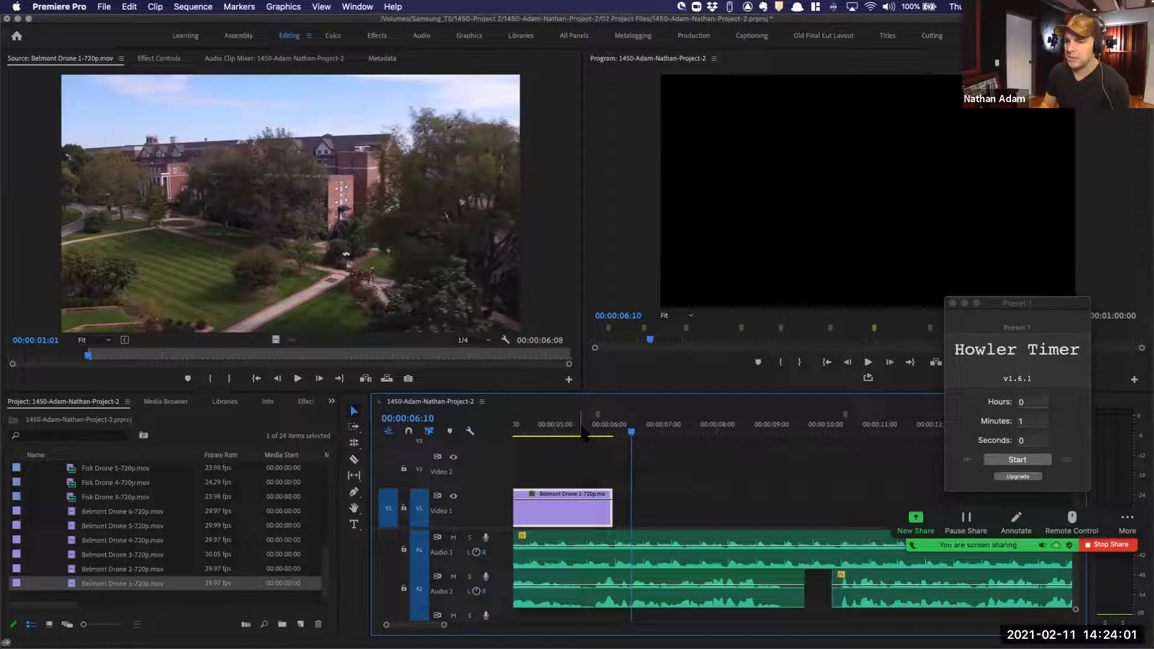
key(space)
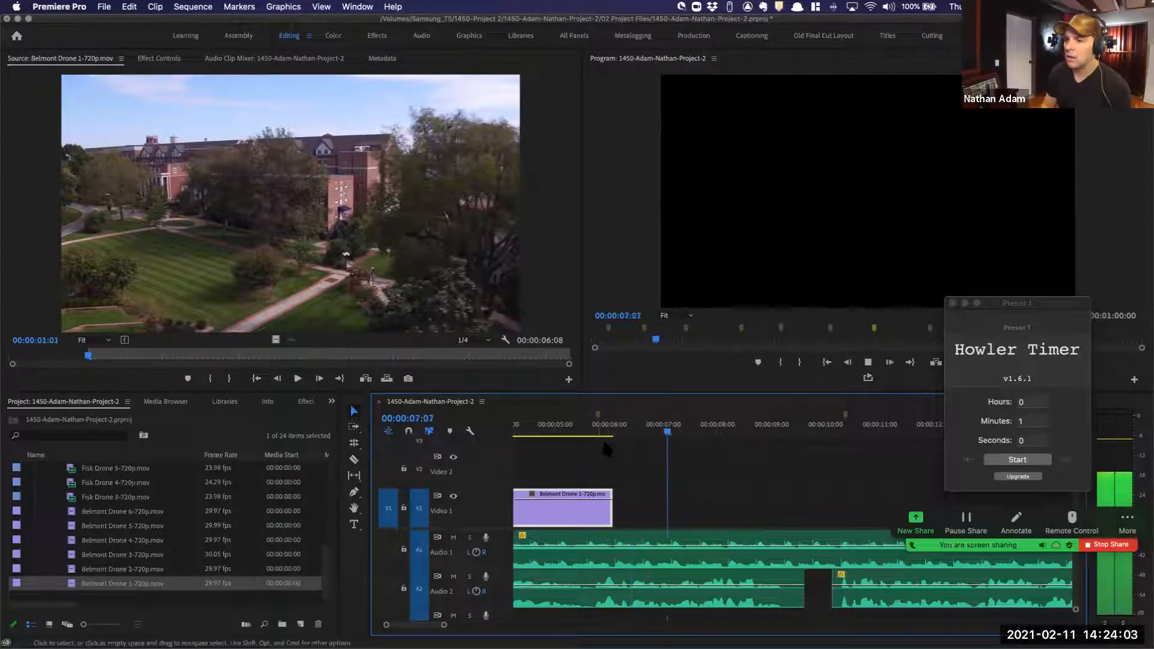
key(space)
click(553, 429)
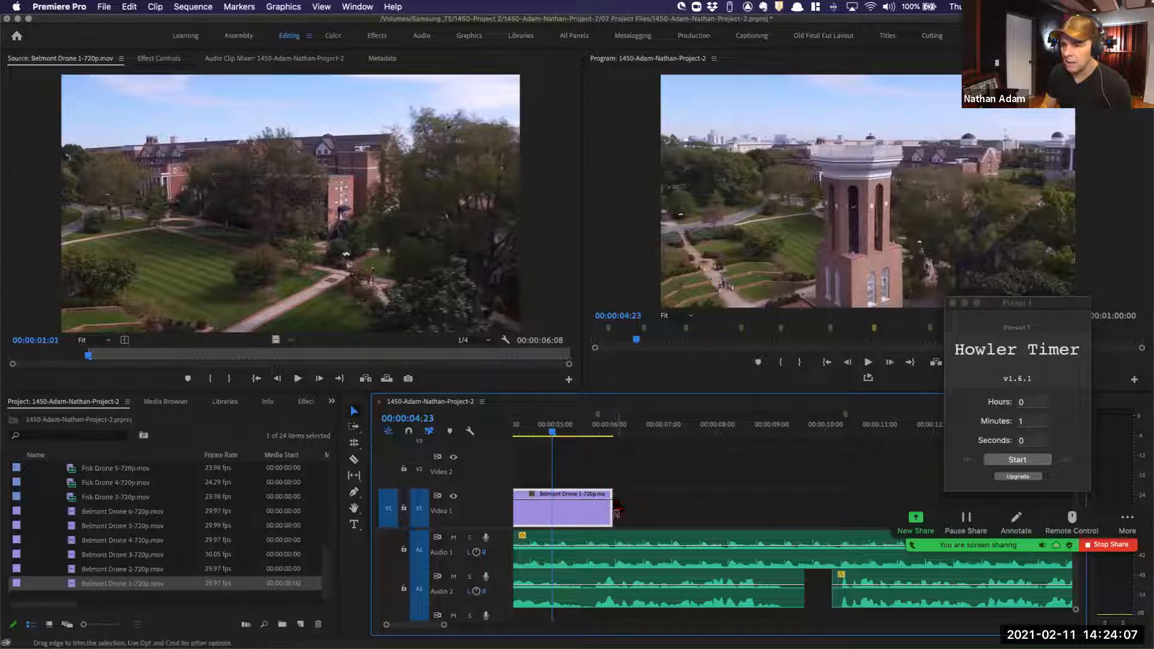
click(608, 505)
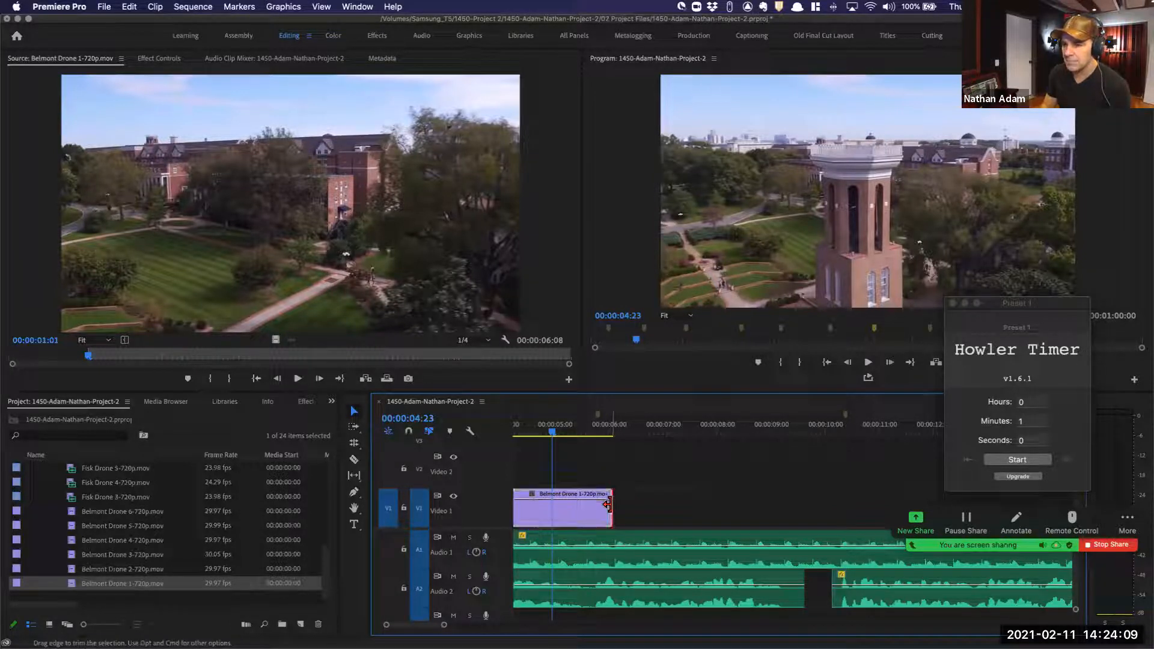
Place the playhead at 00:00:05:23, just before the end of the Belmont Drone 1 clip, for a close look at its last frames
key(super+Tab)
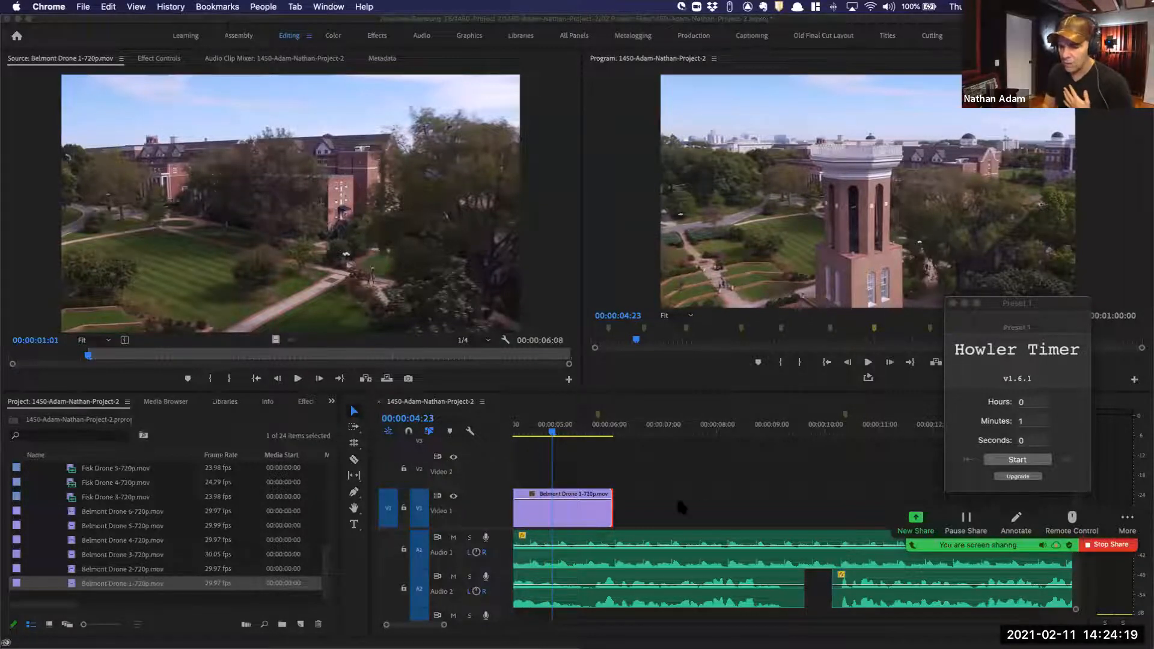
click(587, 503)
key(=)
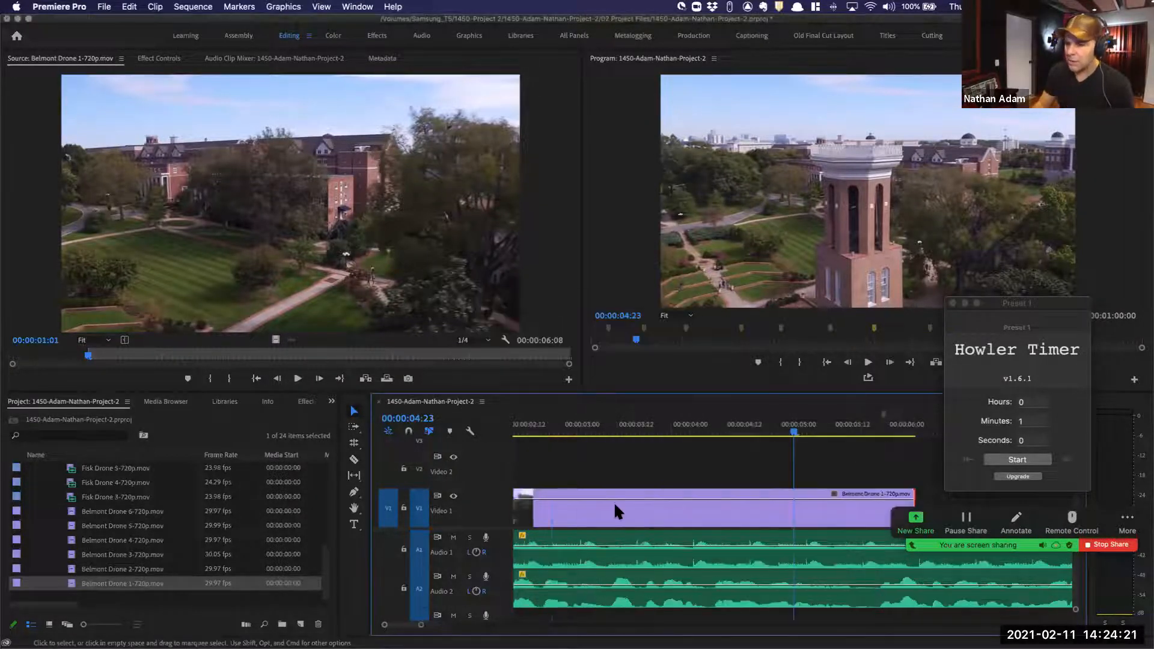
scroll(739, 532, right, 4)
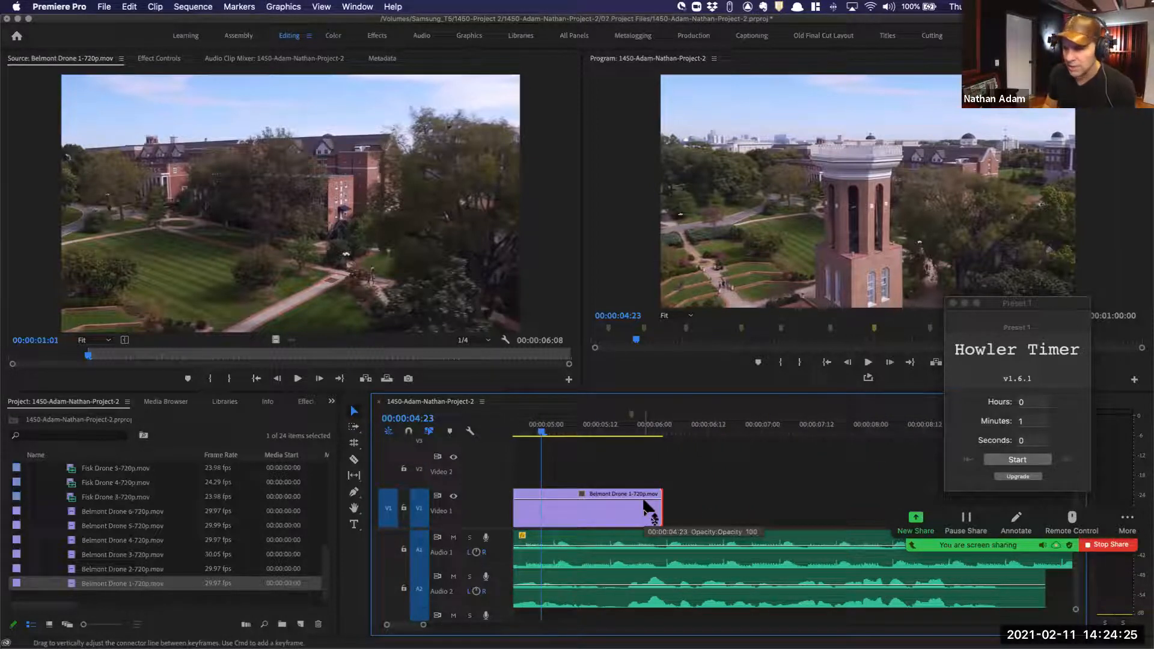
click(650, 427)
scroll(651, 425, left, 3)
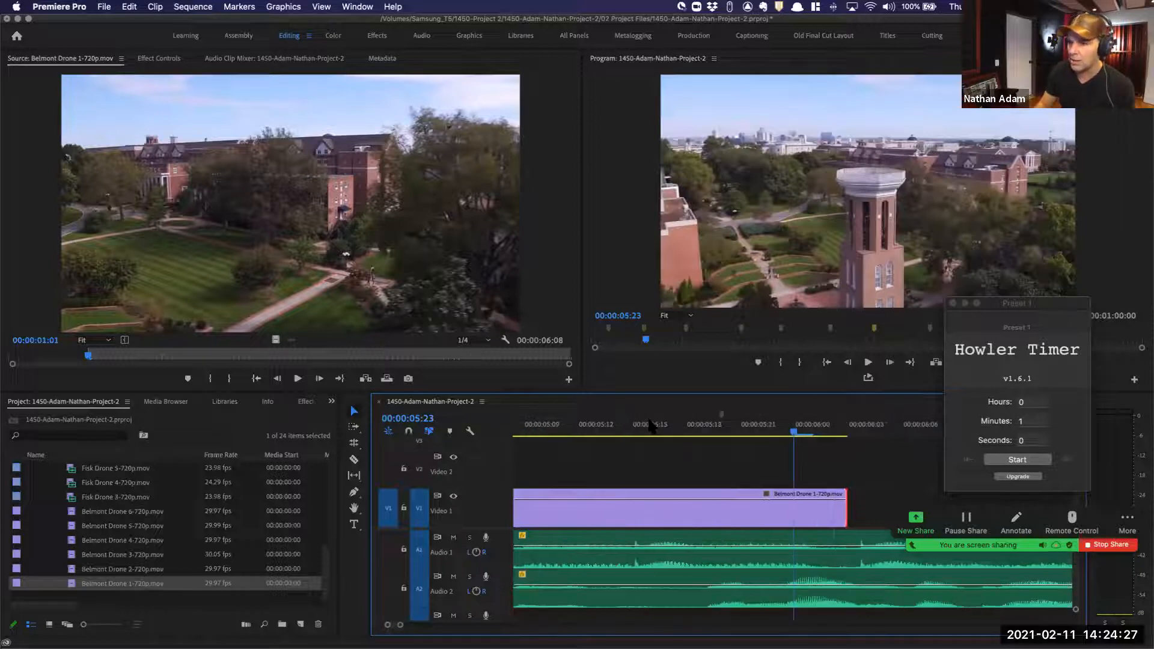
key(=)
key(=)
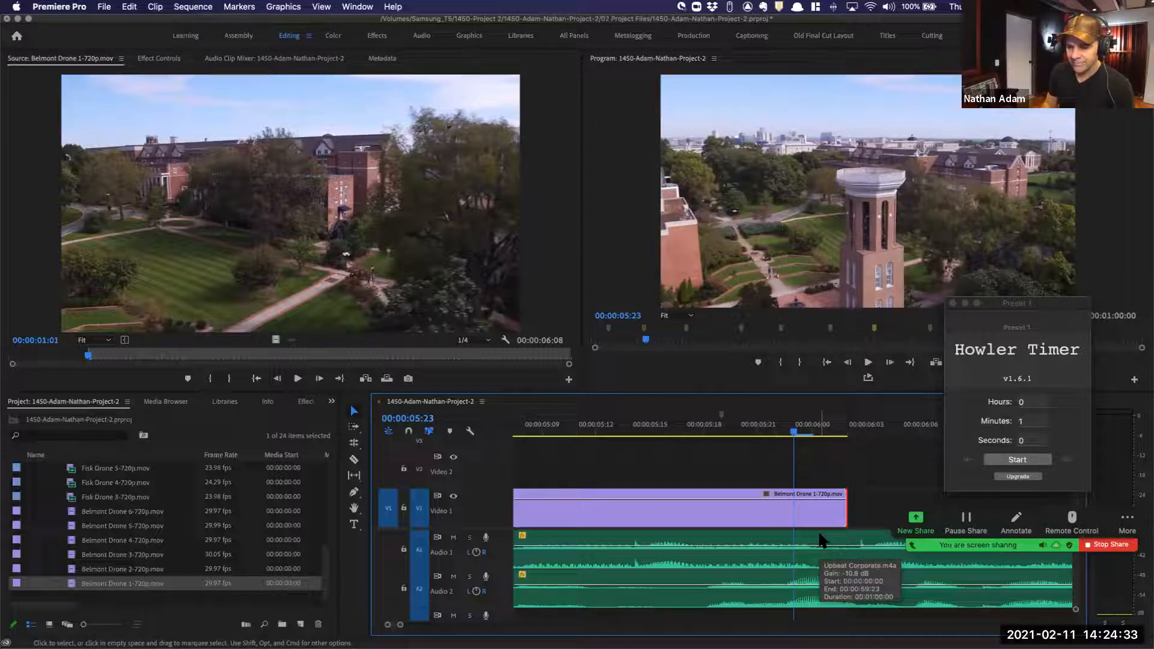
Switch to Chrome, move the MDS 1450 Schedule window into view, minimize it, and return to the Premiere Pro timeline
key(super+Tab)
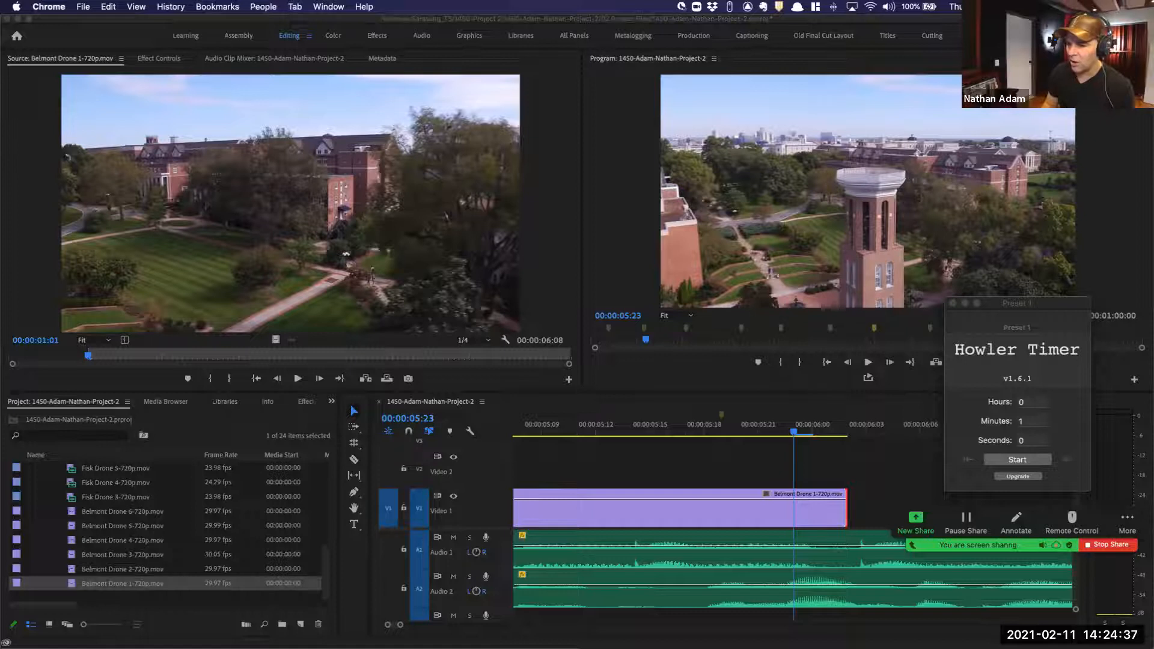
drag(903, 196, 690, 115)
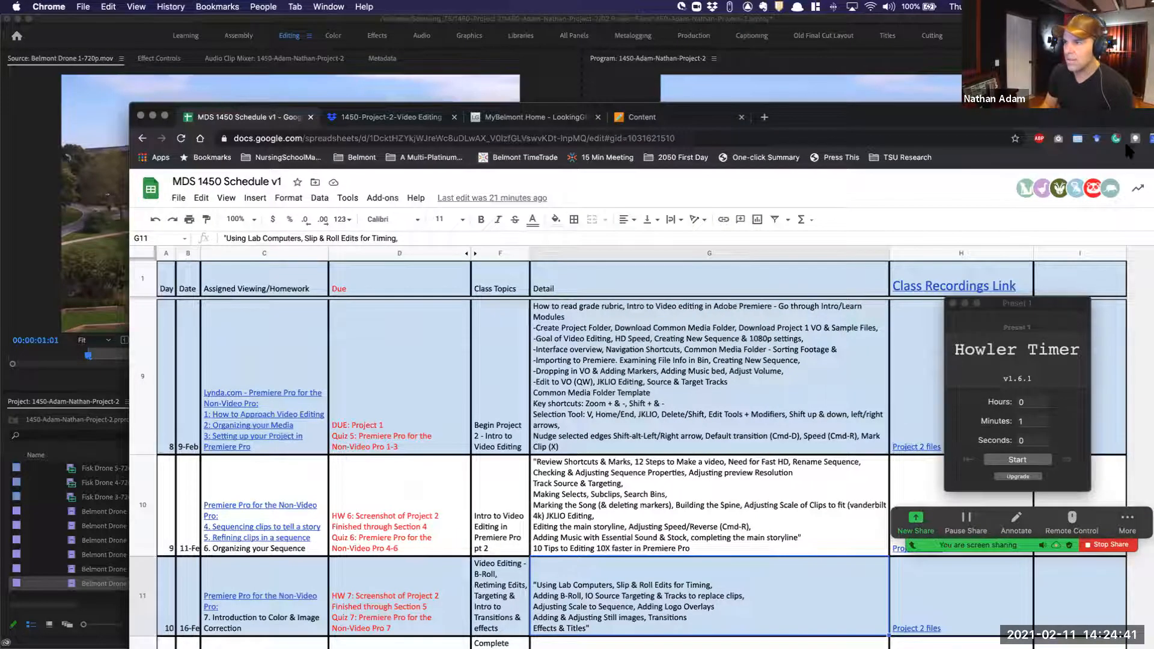
key(super+m)
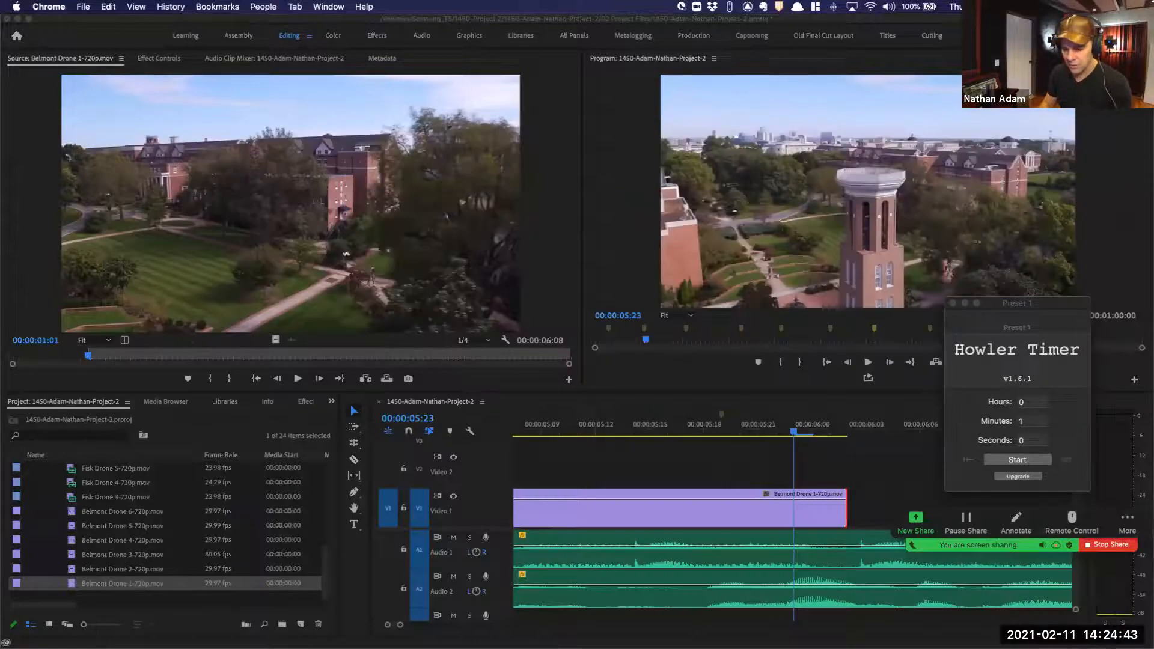
click(861, 448)
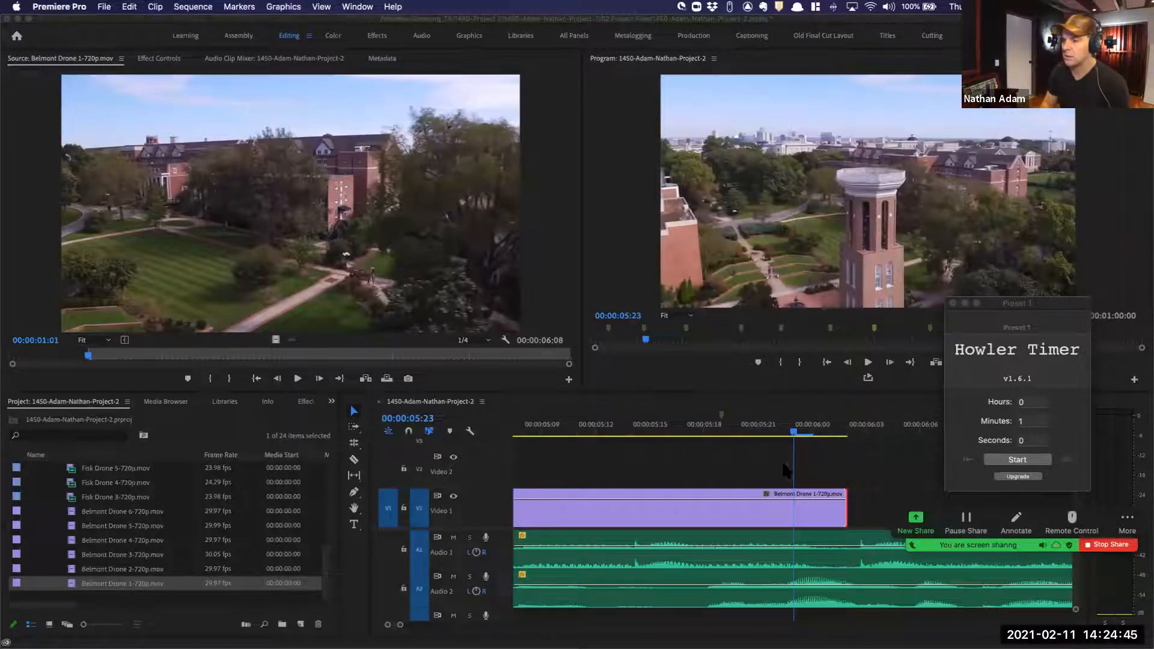
Nudge the Belmont Drone 1 clip's end back and forth by one frame, leave it at a duration of 00:00:04:05, and save the project
scroll(789, 466, right, 3)
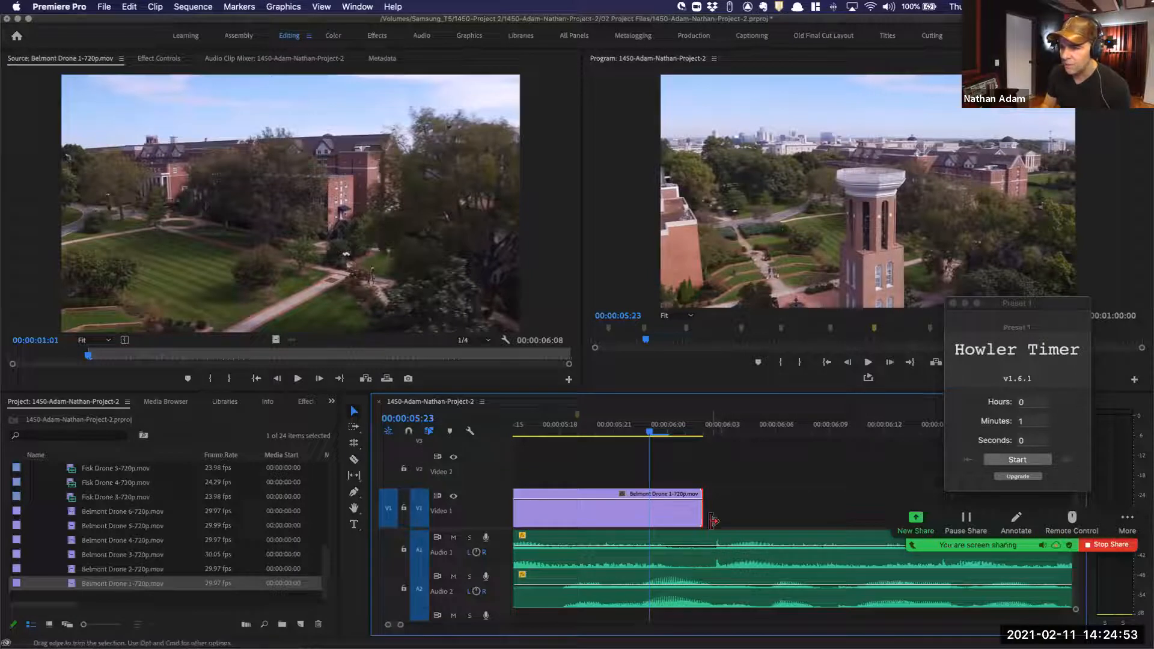
mouse_move(703, 514)
mouse_down()
mouse_move(713, 515)
mouse_move(702, 515)
mouse_up()
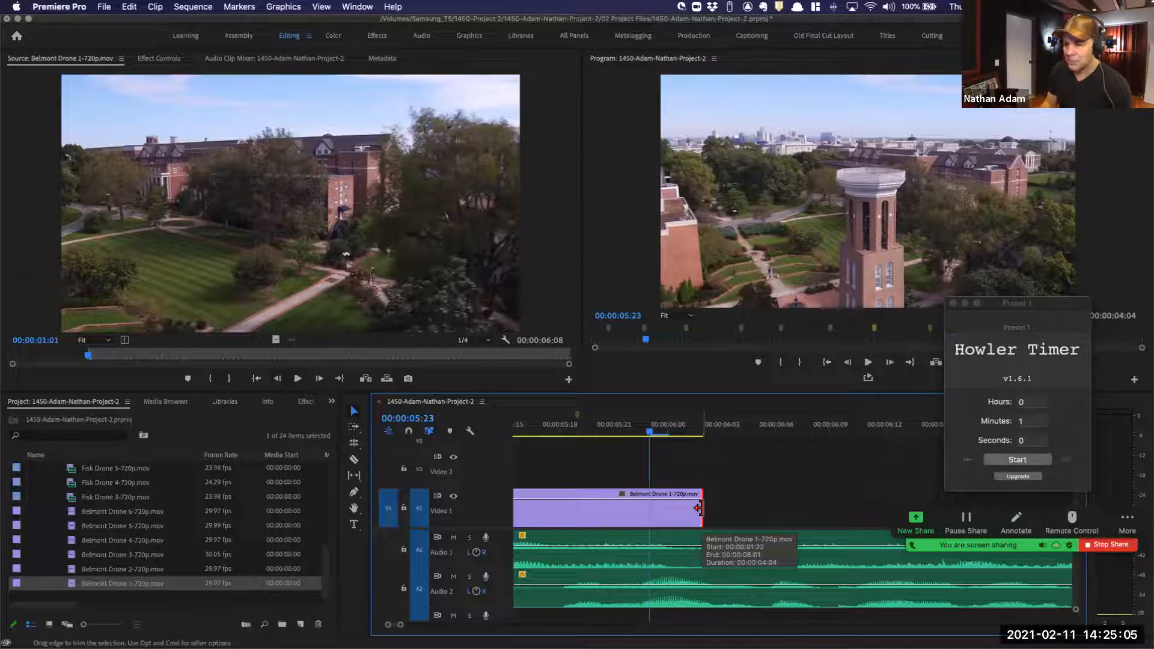
key(alt+Right)
key(alt+Left)
key(alt+Right)
key(alt+Left)
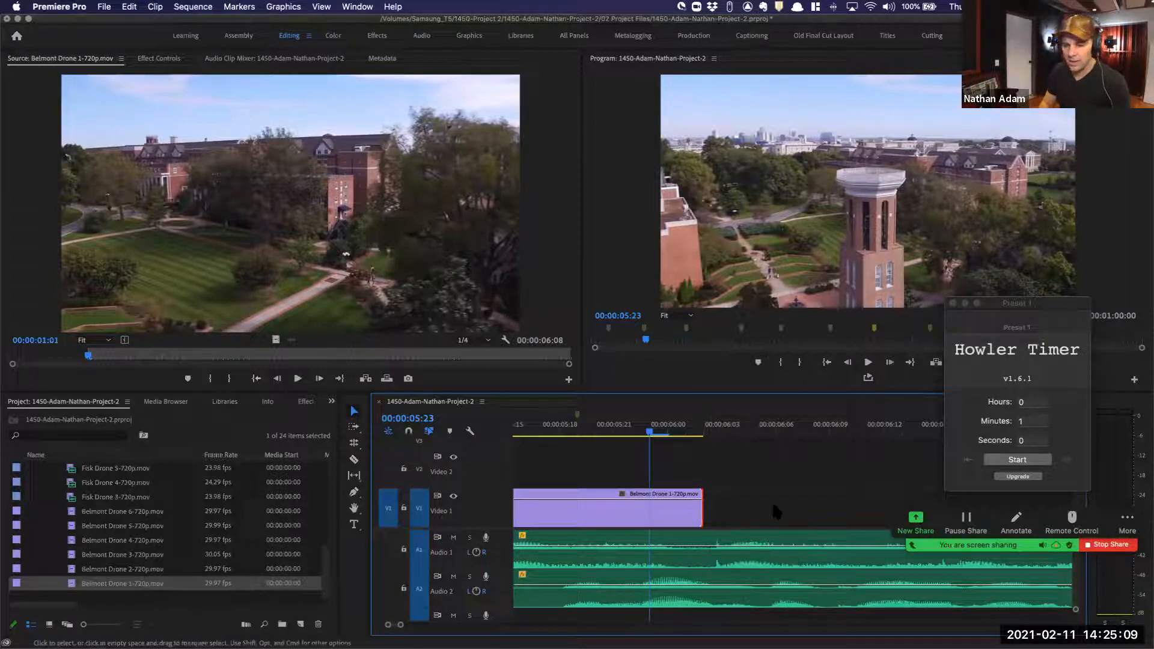
drag(701, 510, 715, 510)
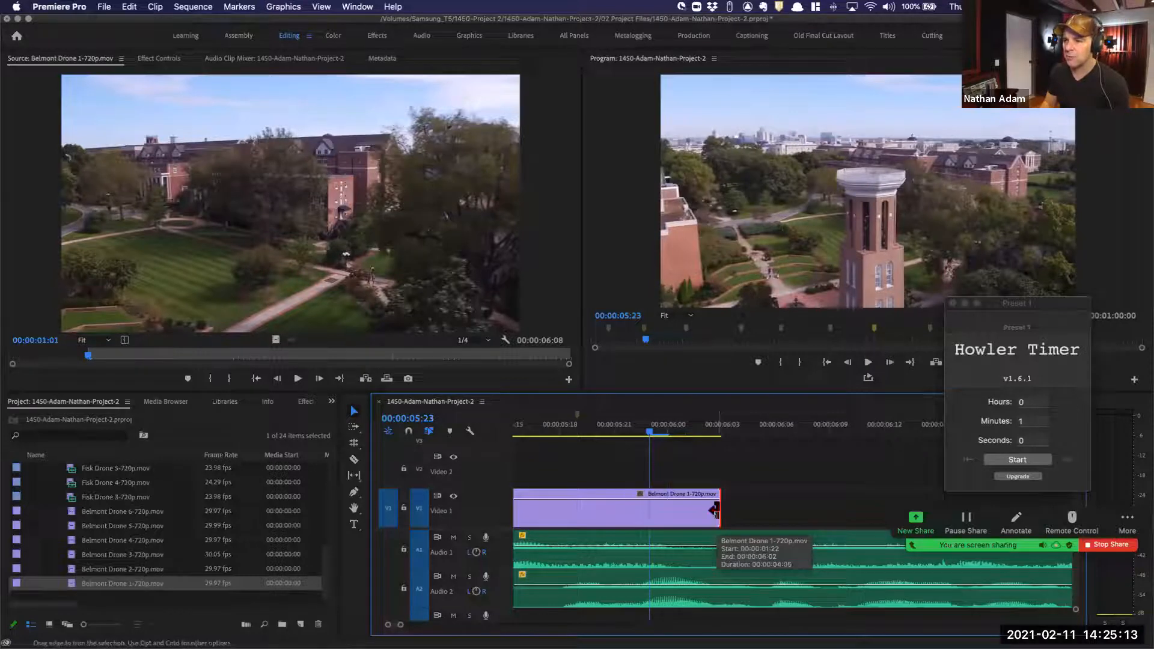
key(alt+Left)
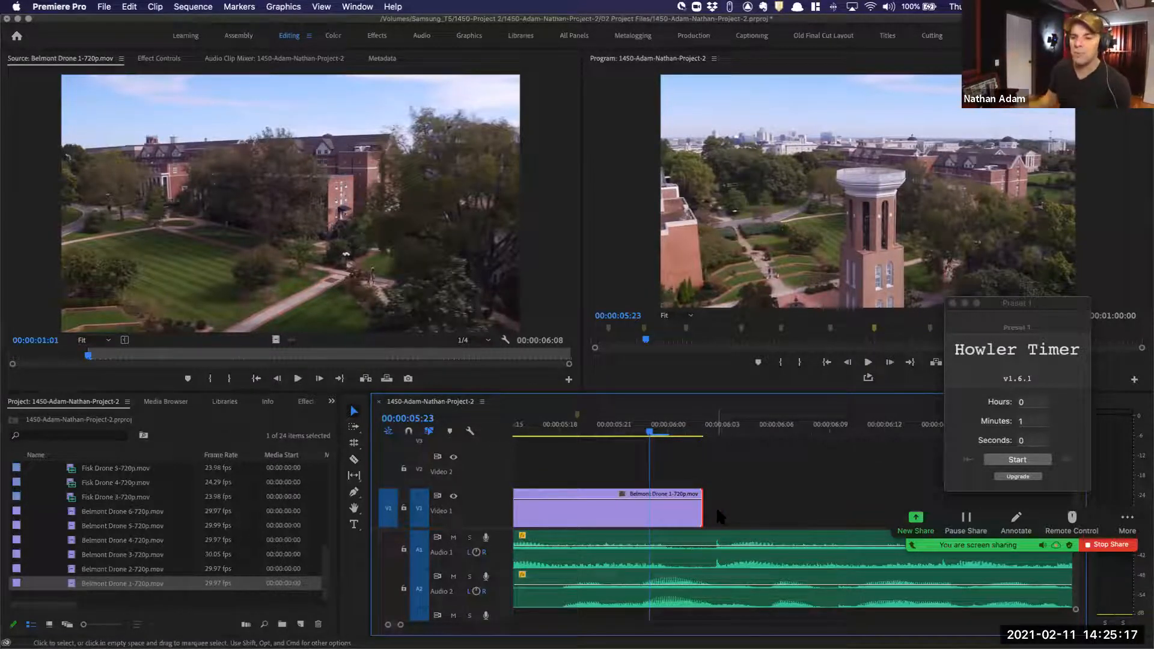
key(alt+Right)
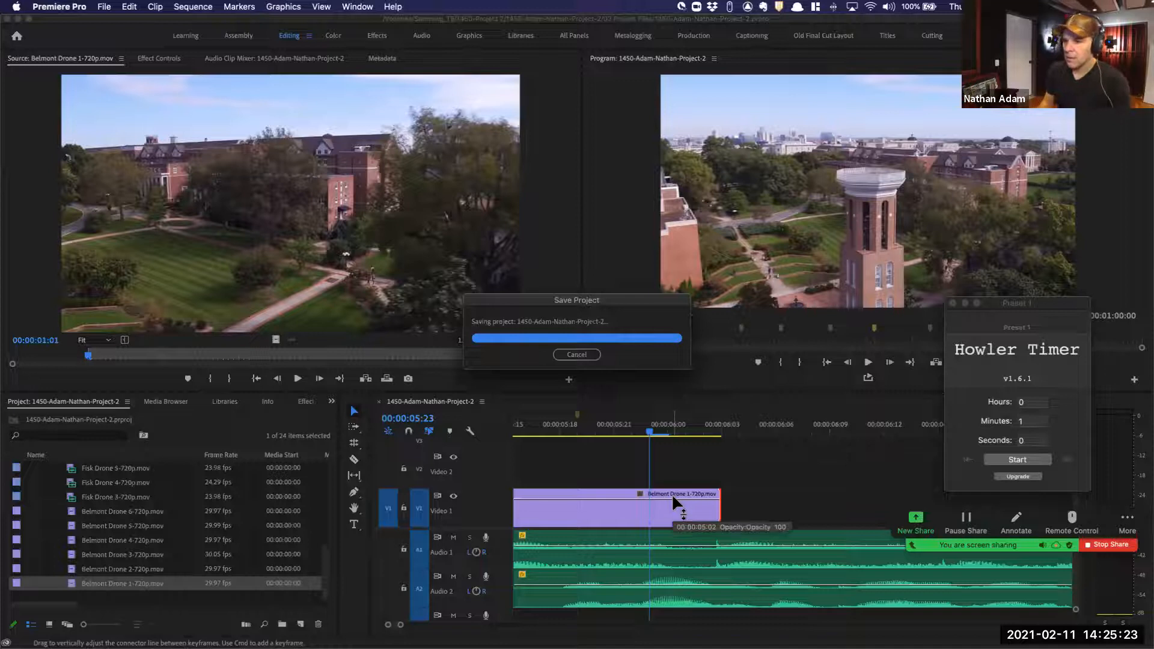
Jump the playhead back and forth between the start of the first narration clip and the start of the Belmont Drone 1 clip
key(Up)
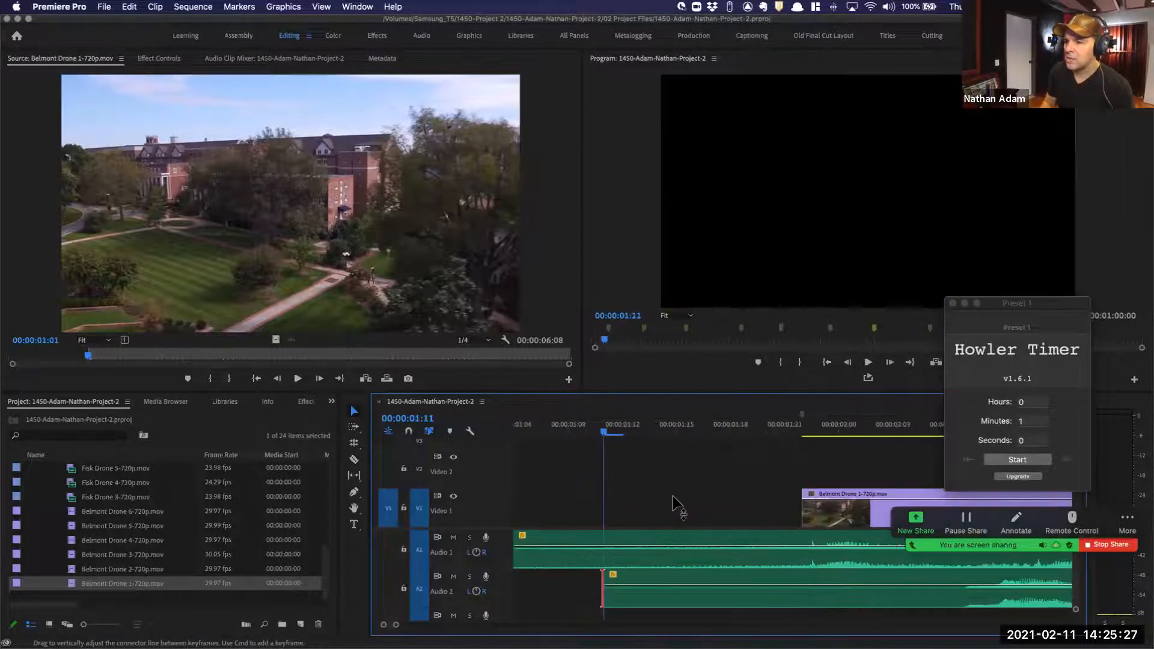
key(Down)
key(Up)
key(Down)
key(Up)
key(Down)
key(Up)
key(Down)
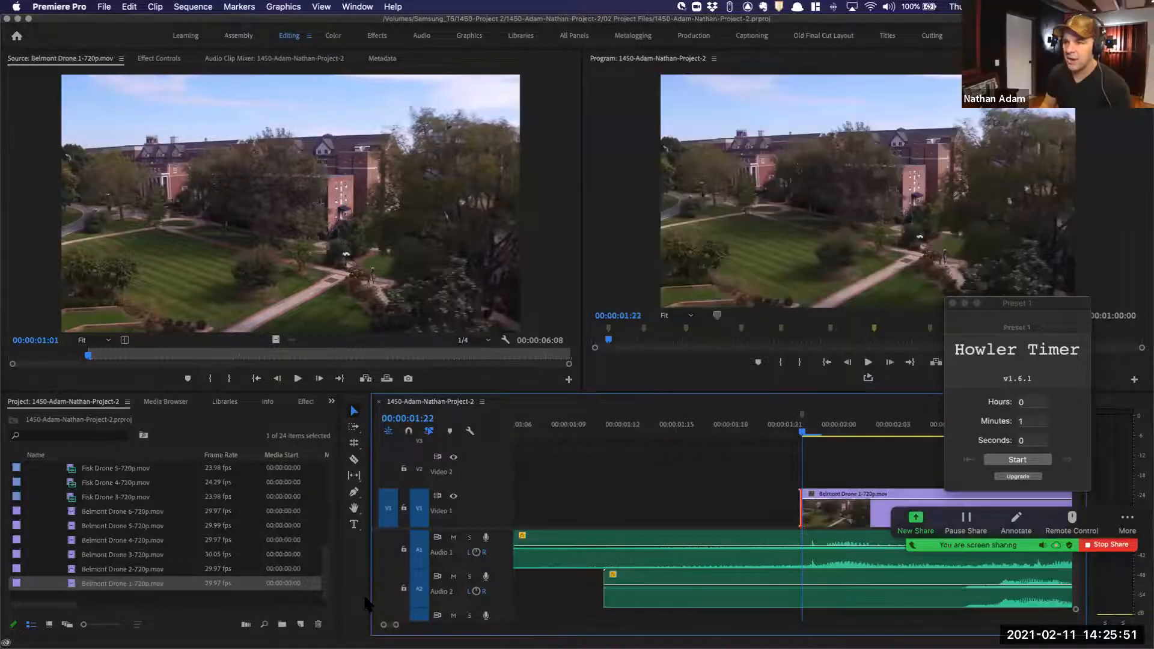
Step the playhead through the edit points from the Belmont Drone 1 clip's start to its end and the end of the first narration clip
key(minus)
key(minus)
key(minus)
key(minus)
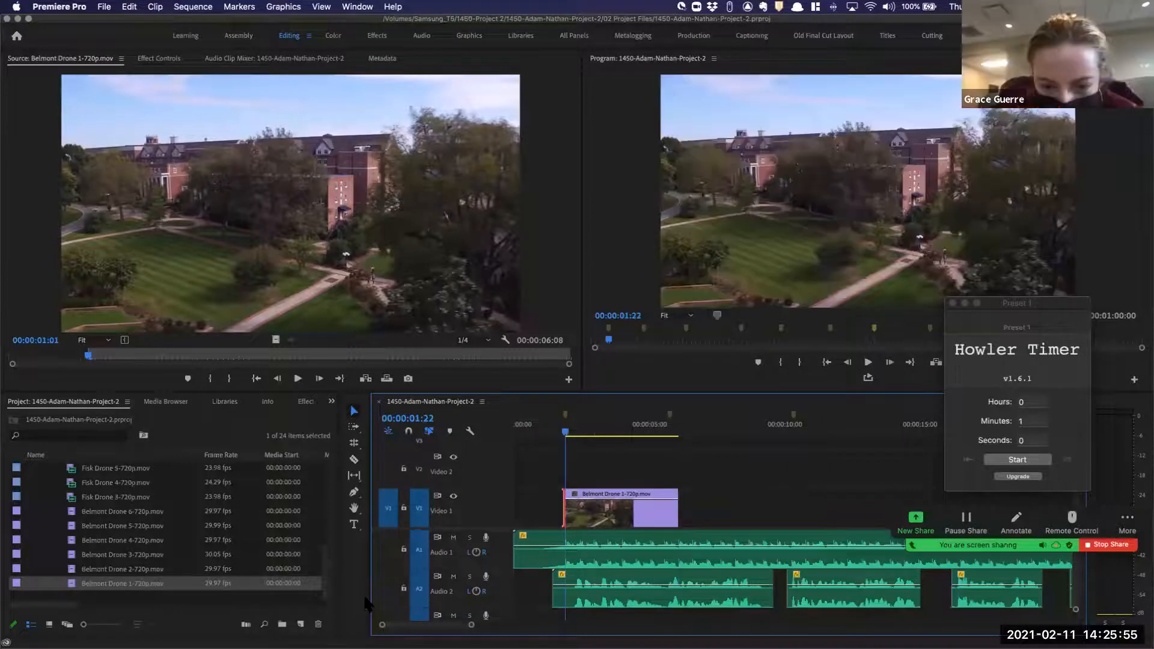
key(Up)
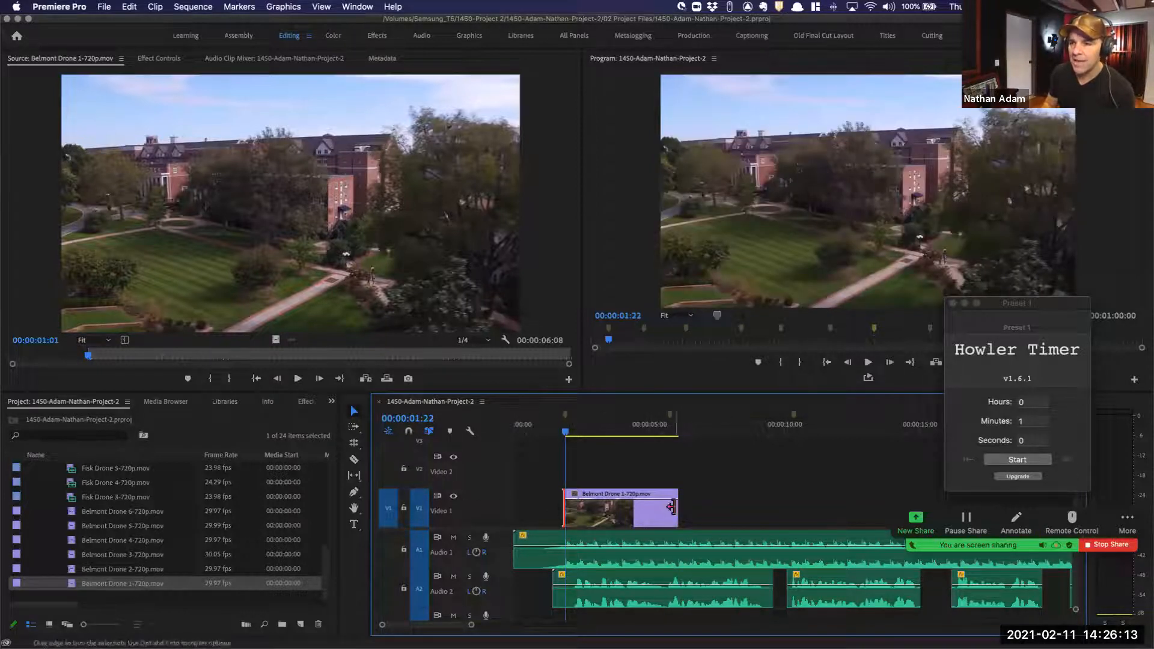
key(Down)
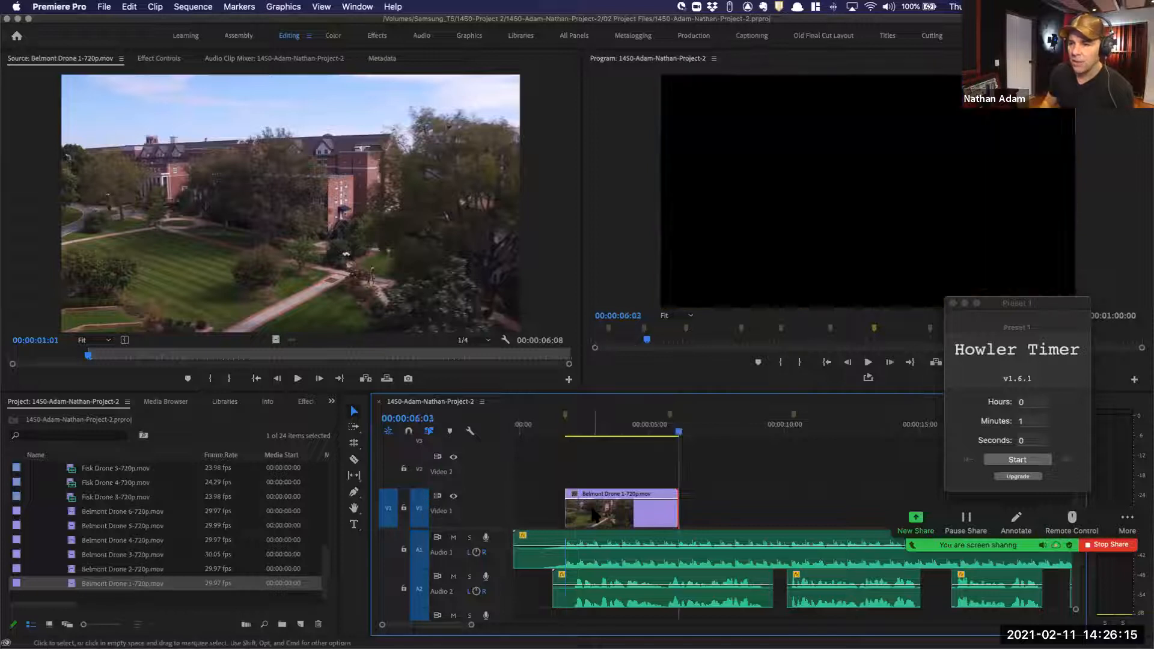
key(Down)
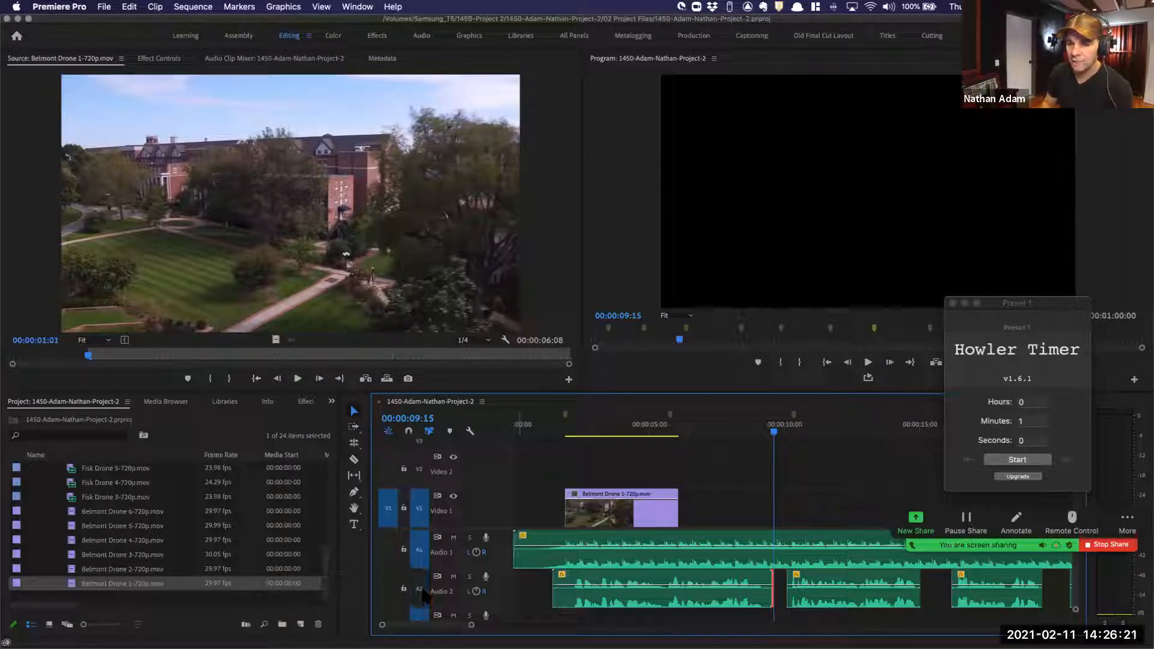
Turn off track targeting for Audio 2 and jump through the remaining edit points to the sequence end and back to the drone clip's start
click(538, 432)
key(Down)
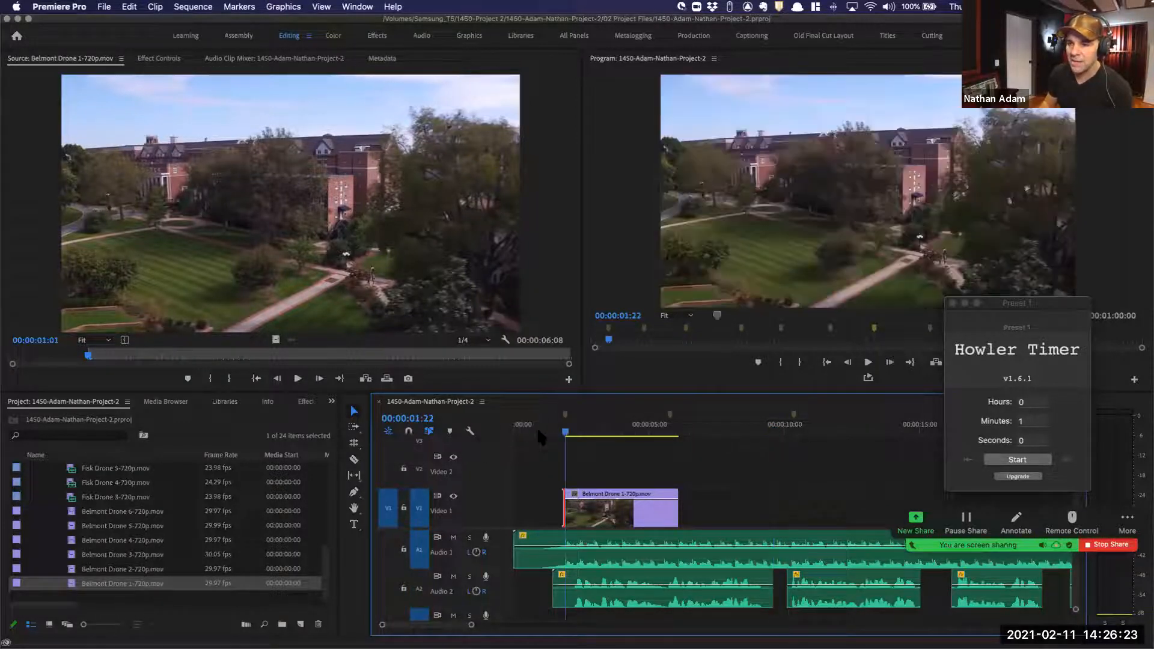
key(Down)
key(Down)
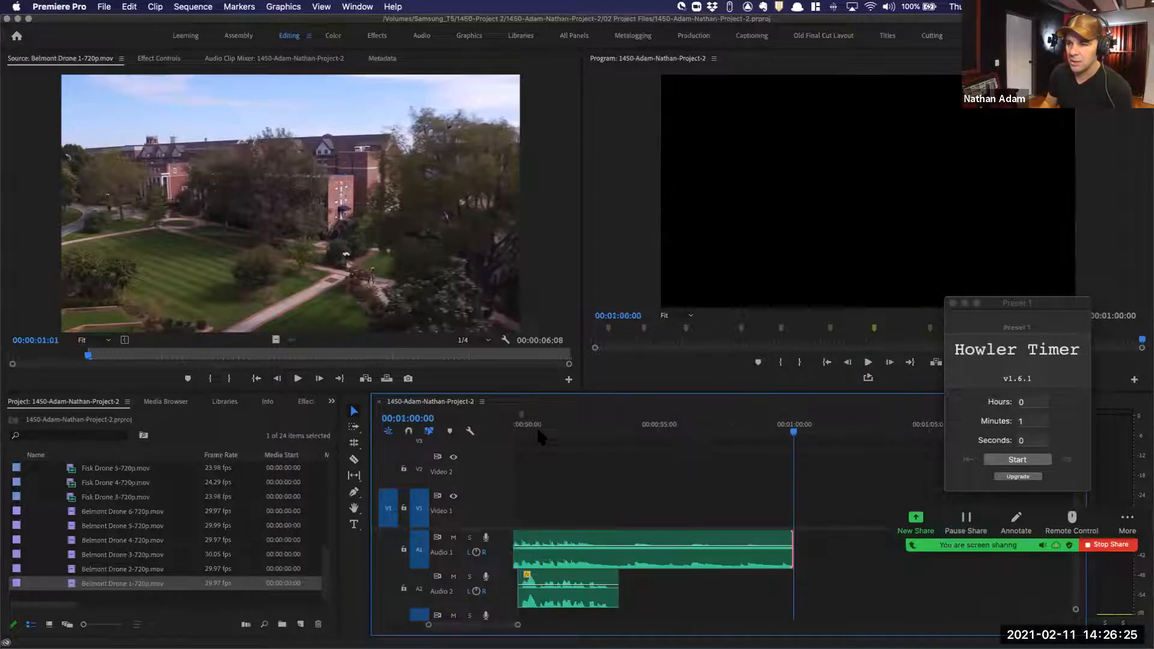
click(688, 562)
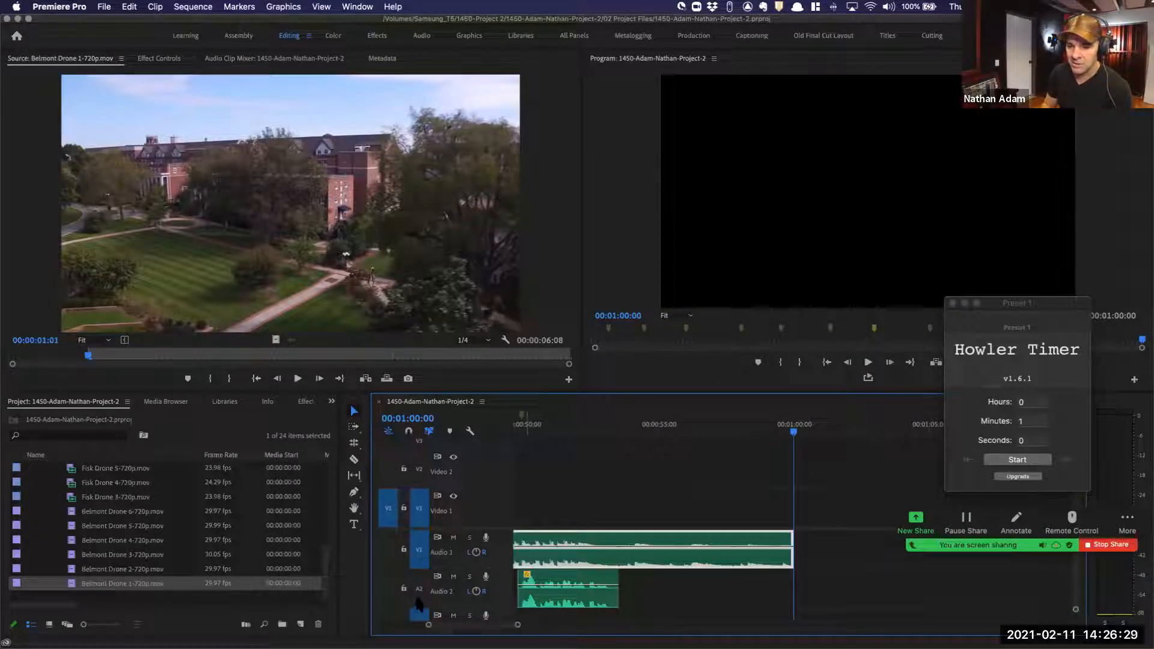
key(Up)
key(Up)
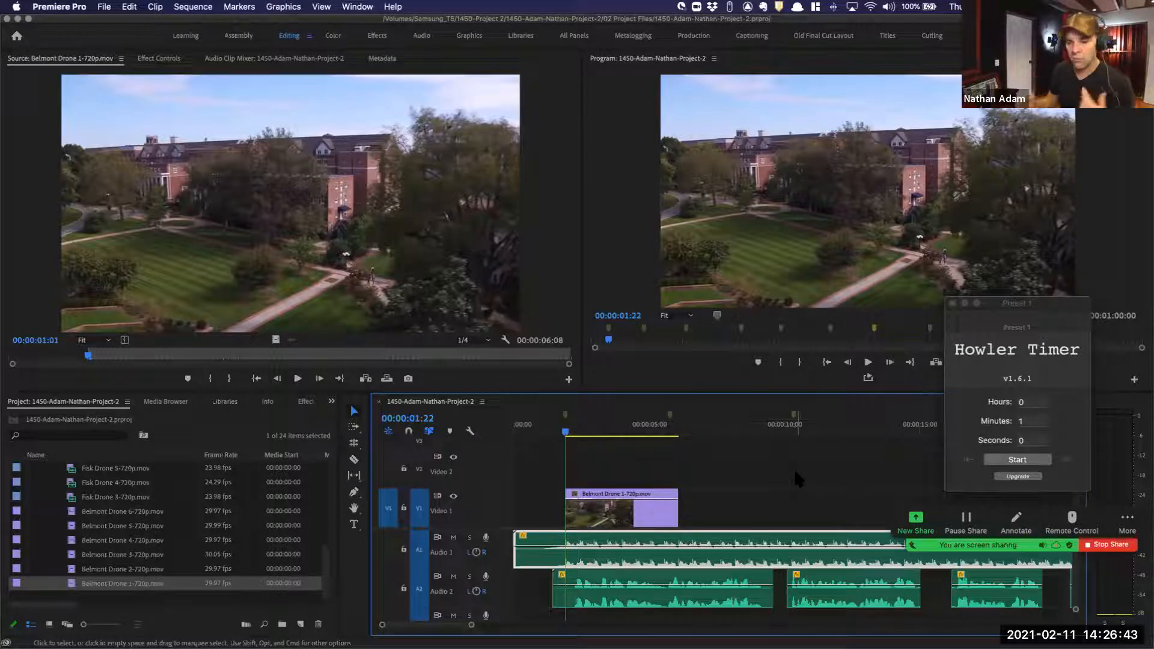
Select the Belmont Drone 1 clip and, with Audio 2 targeted, step through the edit points to 00:00:15:02 and back to the clip's end
click(601, 510)
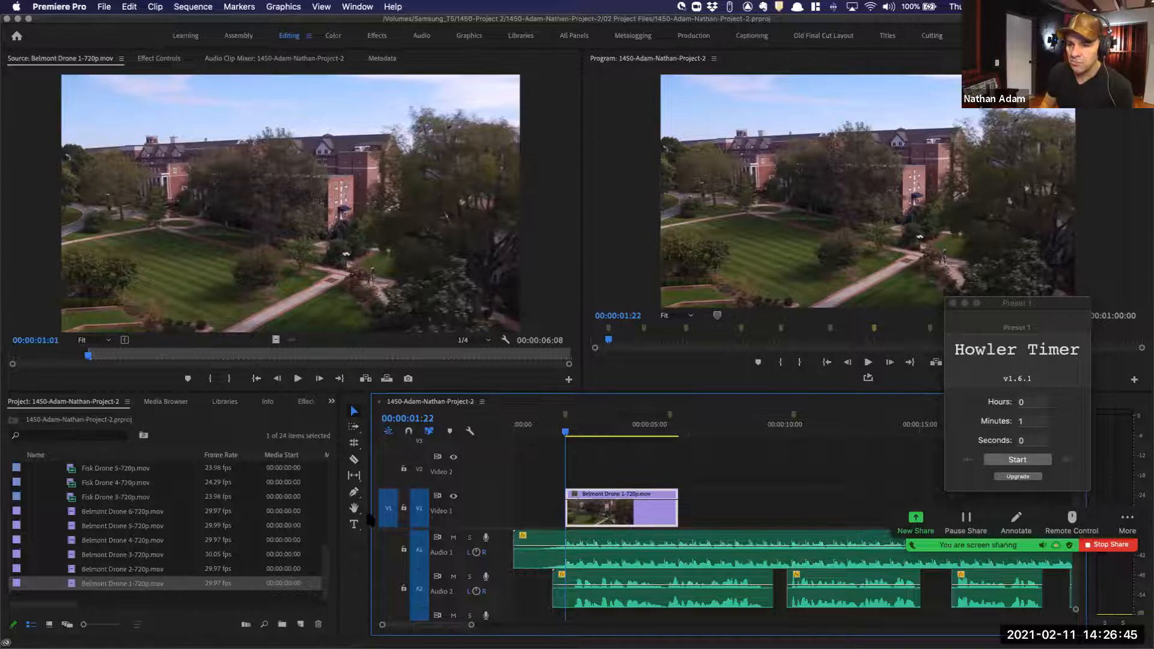
key(Down)
key(Down)
key(Down)
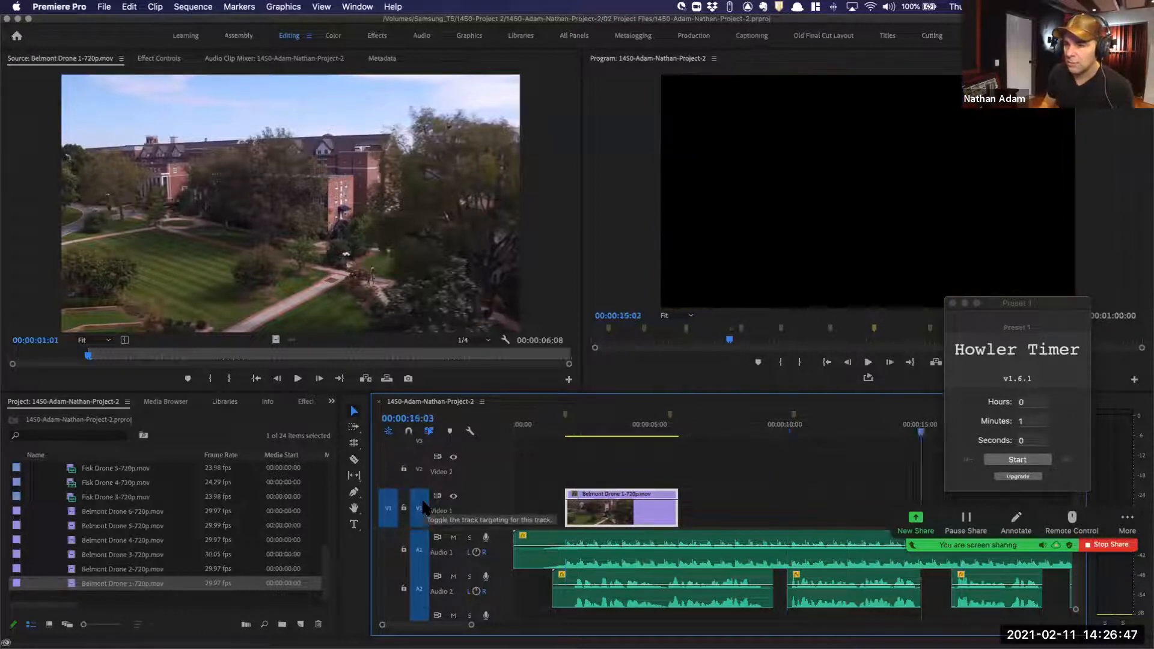
key(Up)
key(Up)
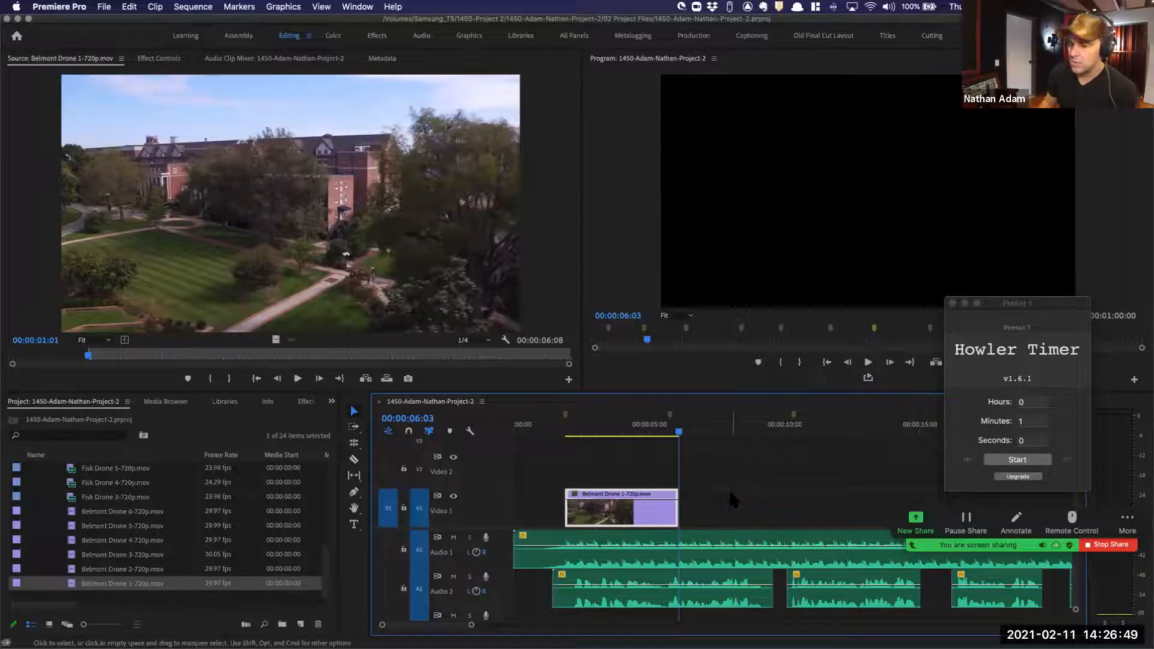
Delete the Belmont Drone 1 clip from Video 1 and jump between the edit points at the start and end of the first narration clip
key(Delete)
key(=)
key(Down)
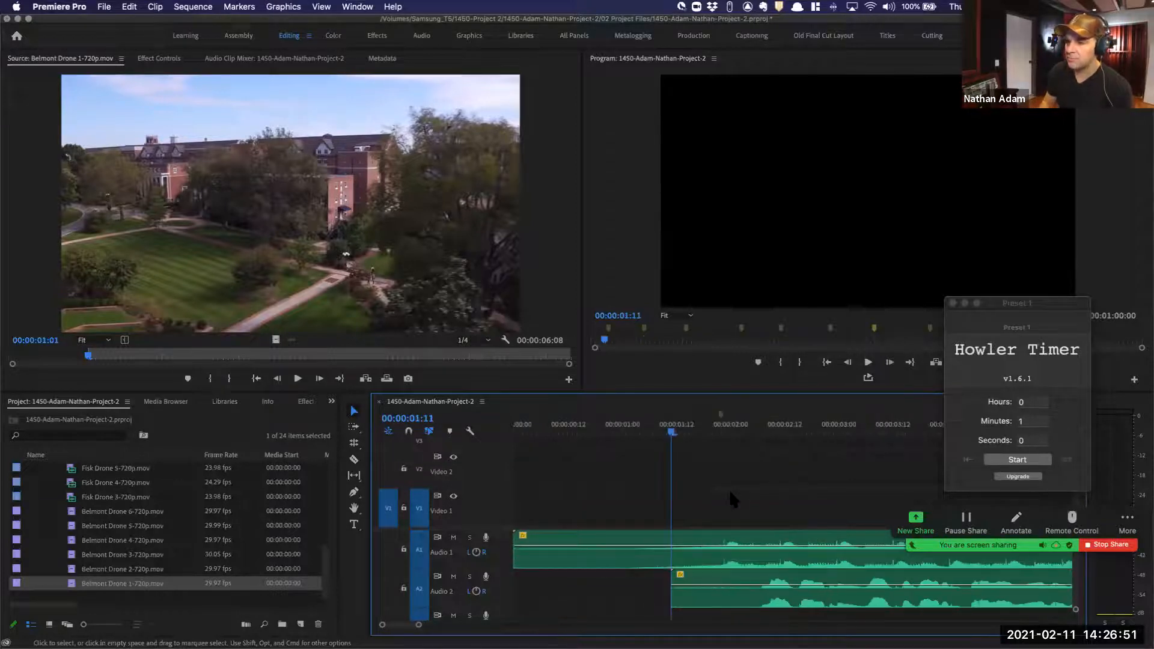
key(Up)
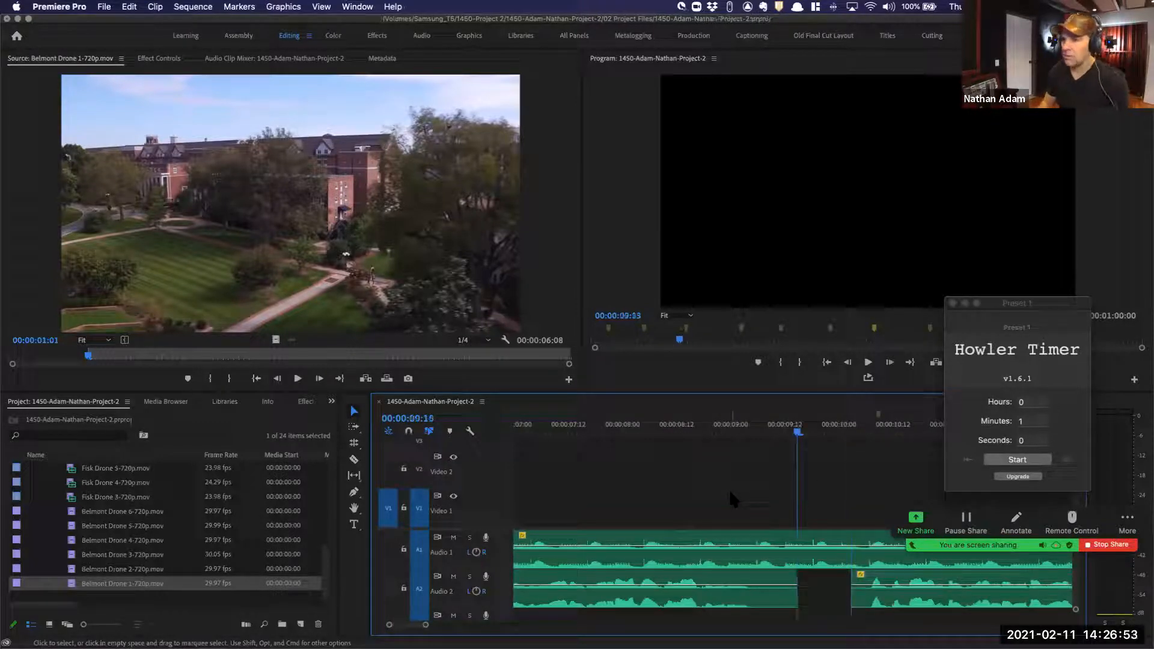
Undo the deletion of the Belmont Drone 1 clip and mark a sequence In point at its end, 00:00:06:03
key(super+z)
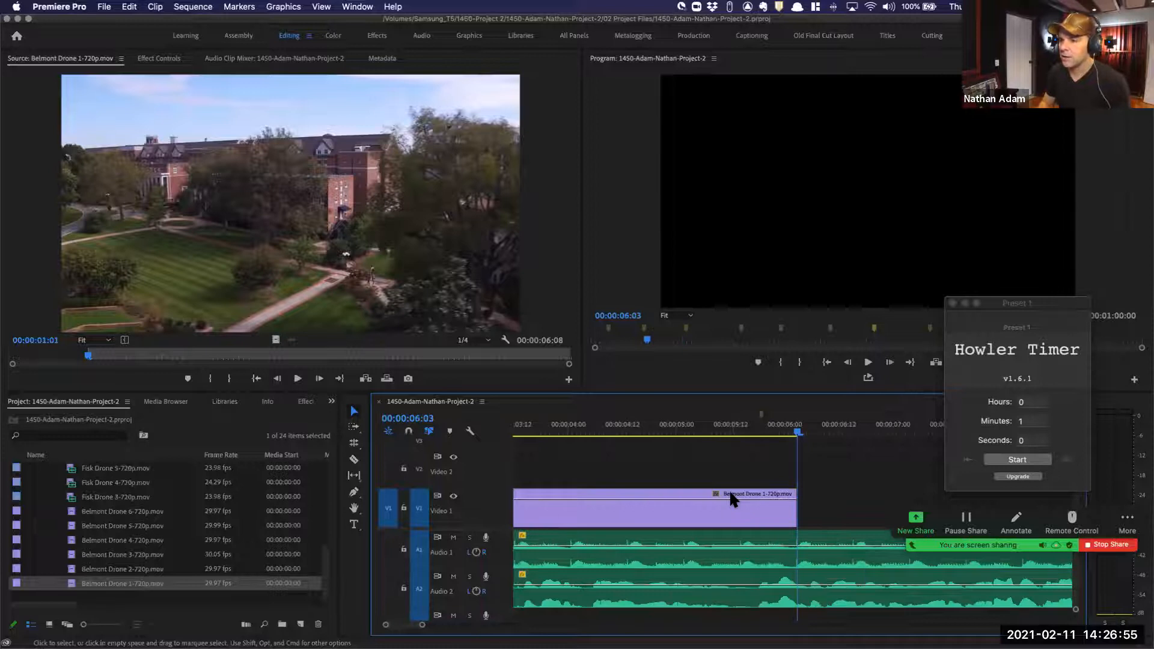
key(minus)
key(minus)
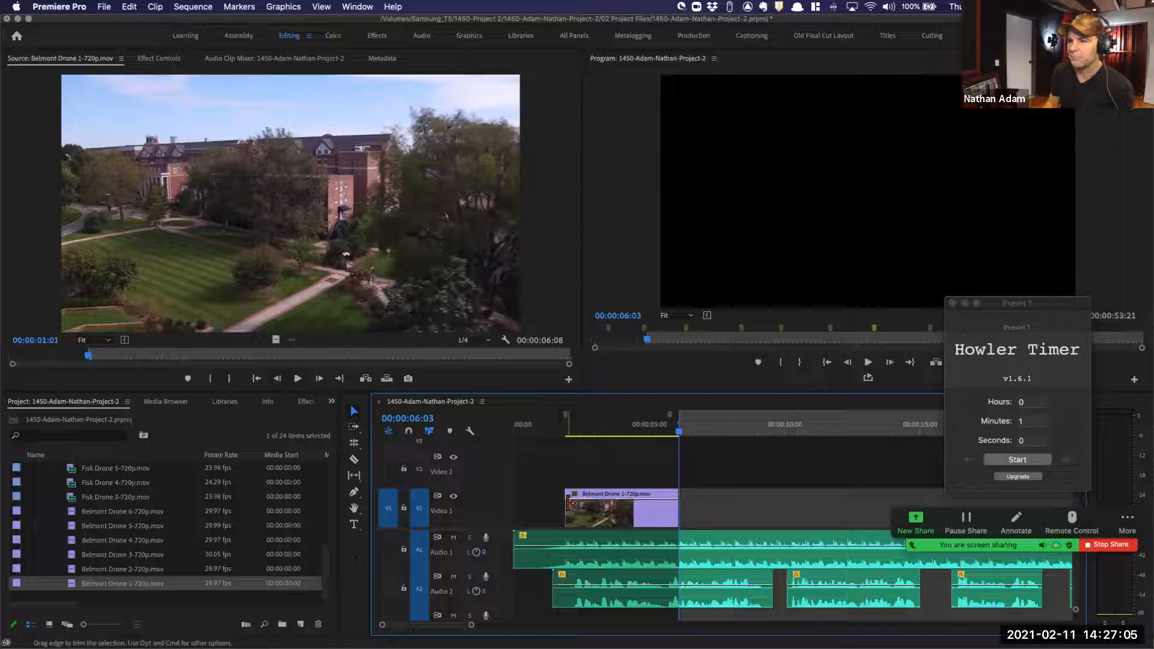
Preview the Belmont Drone 2, 3, 4 and 5 clips one after another in the Source Monitor
double_click(75, 569)
click(92, 556)
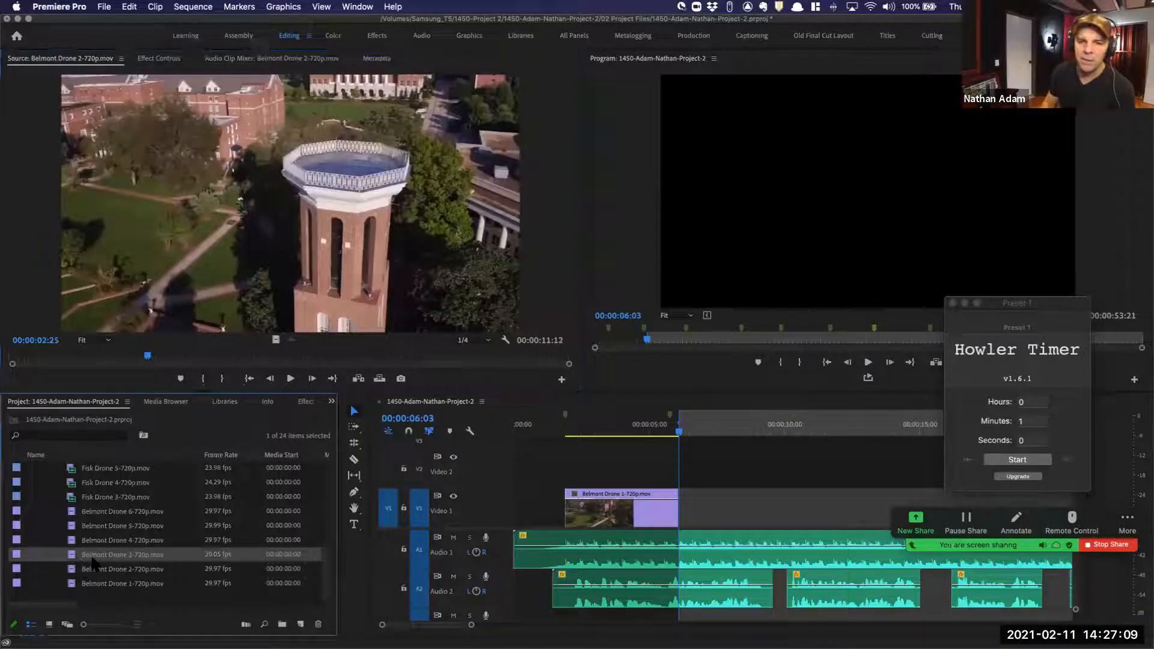
double_click(92, 556)
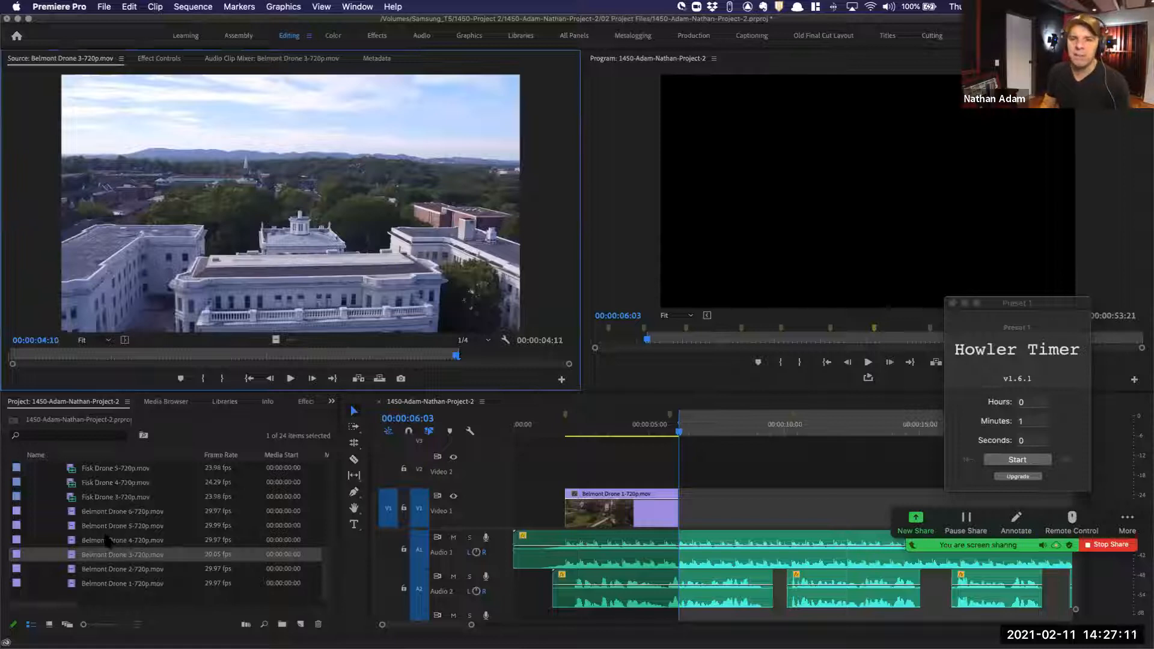
double_click(110, 540)
key(space)
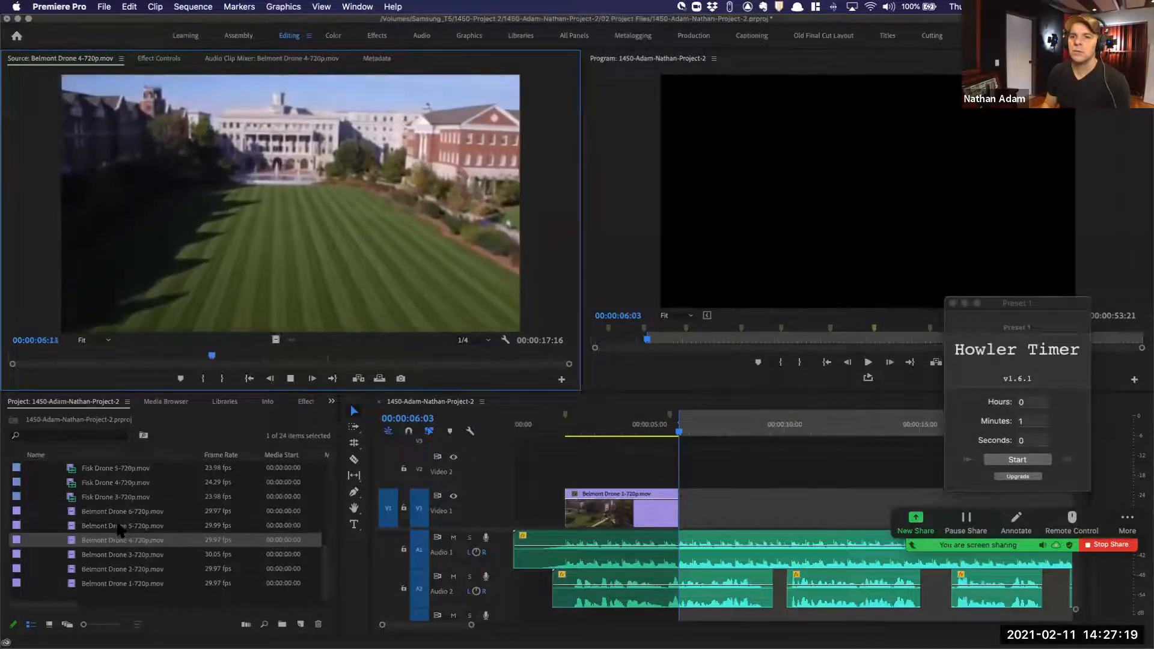
double_click(120, 527)
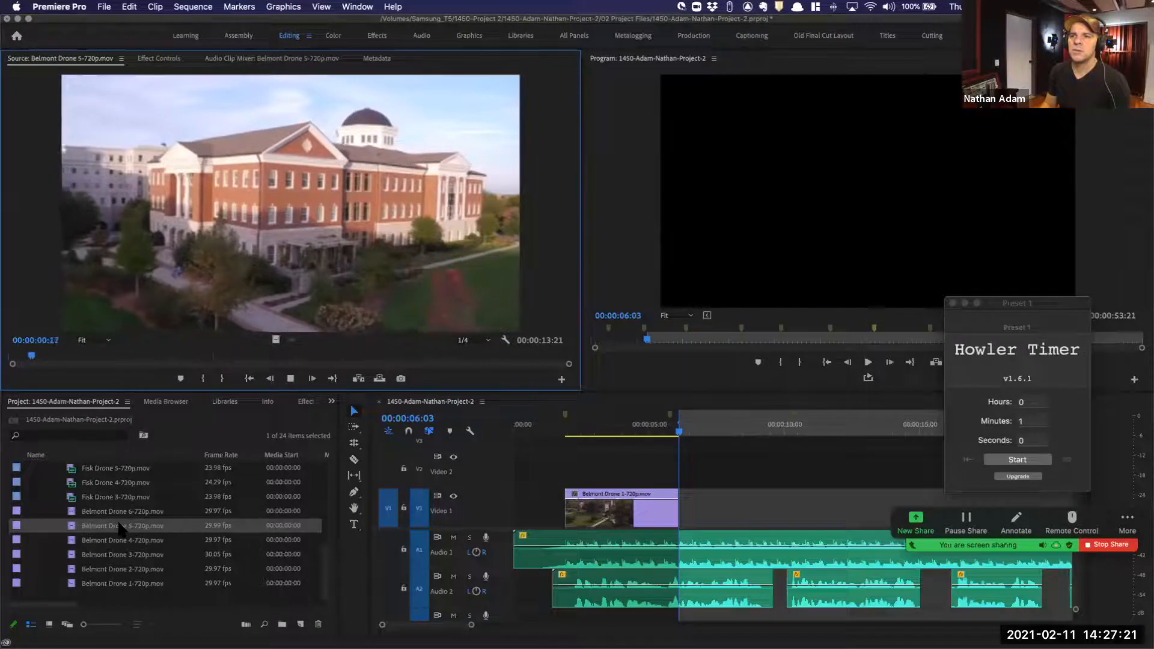
Load Belmont Drone 4 as the source, play it from its start and mark an In point at 00:00:04:19
click(128, 541)
double_click(127, 541)
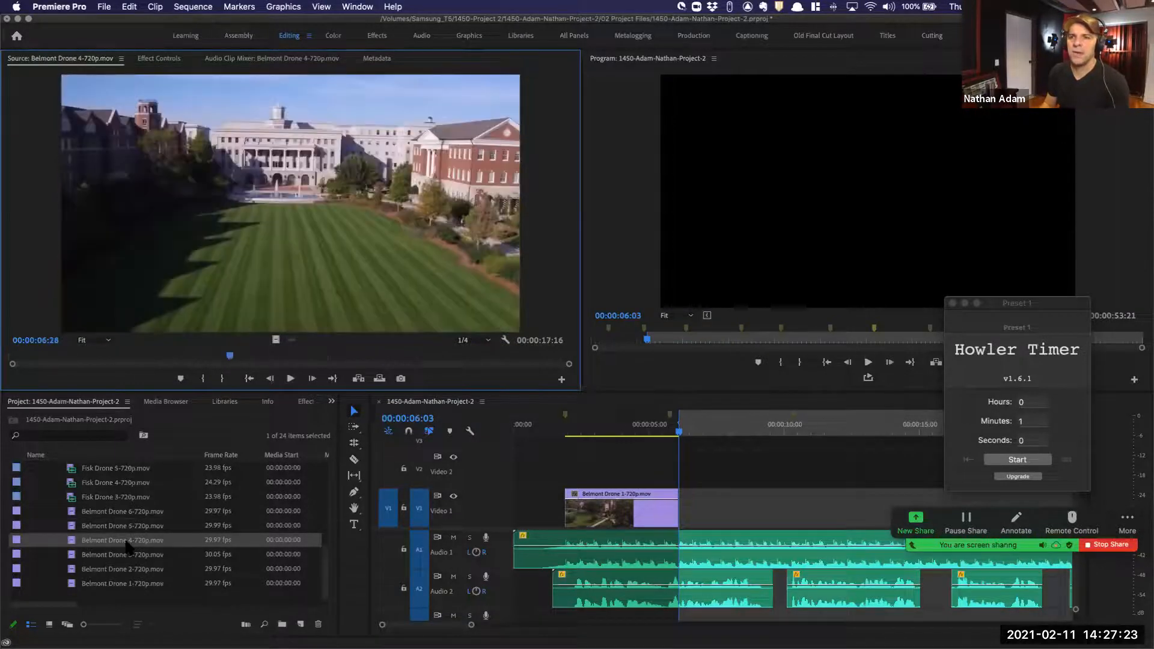
key(Home)
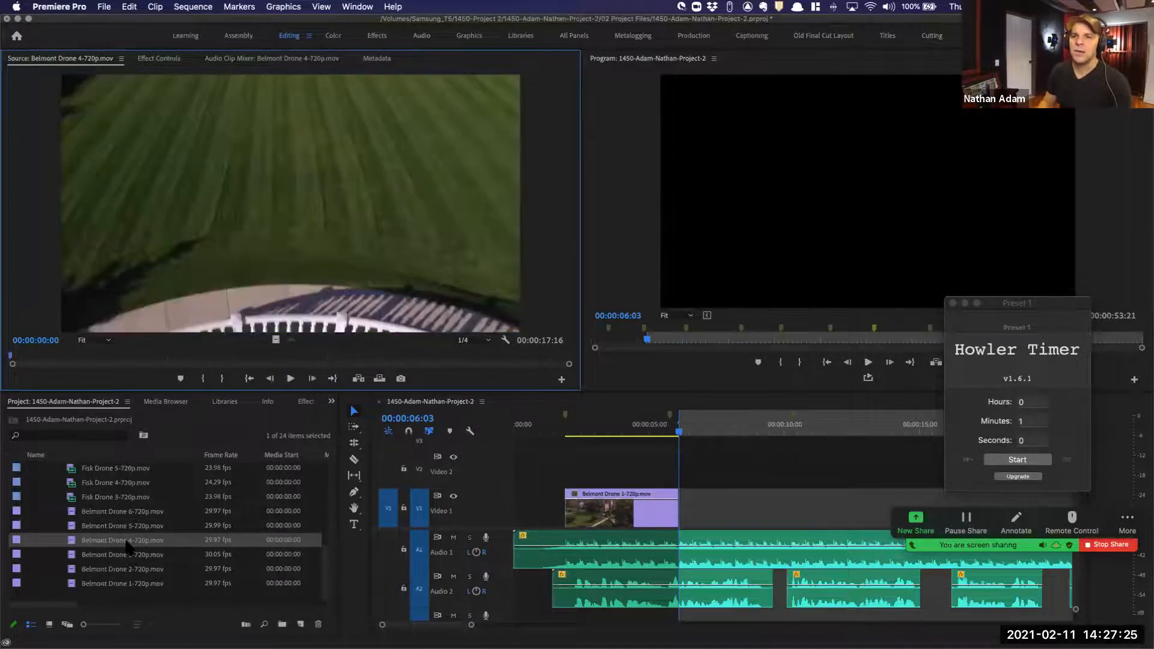
key(space)
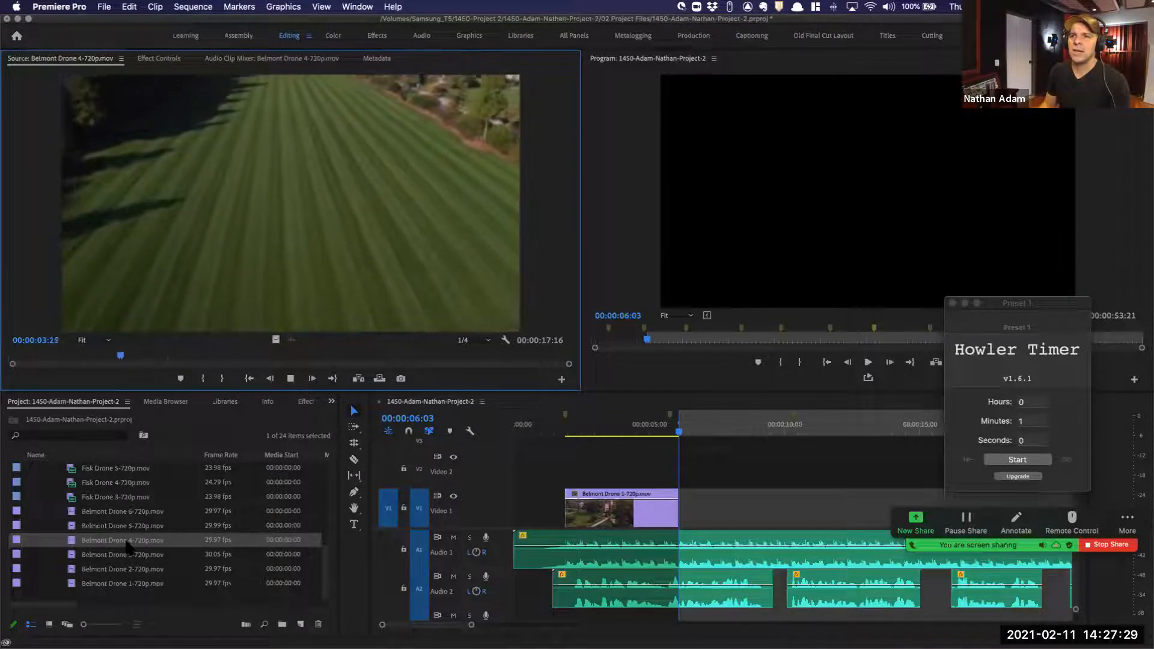
key(space)
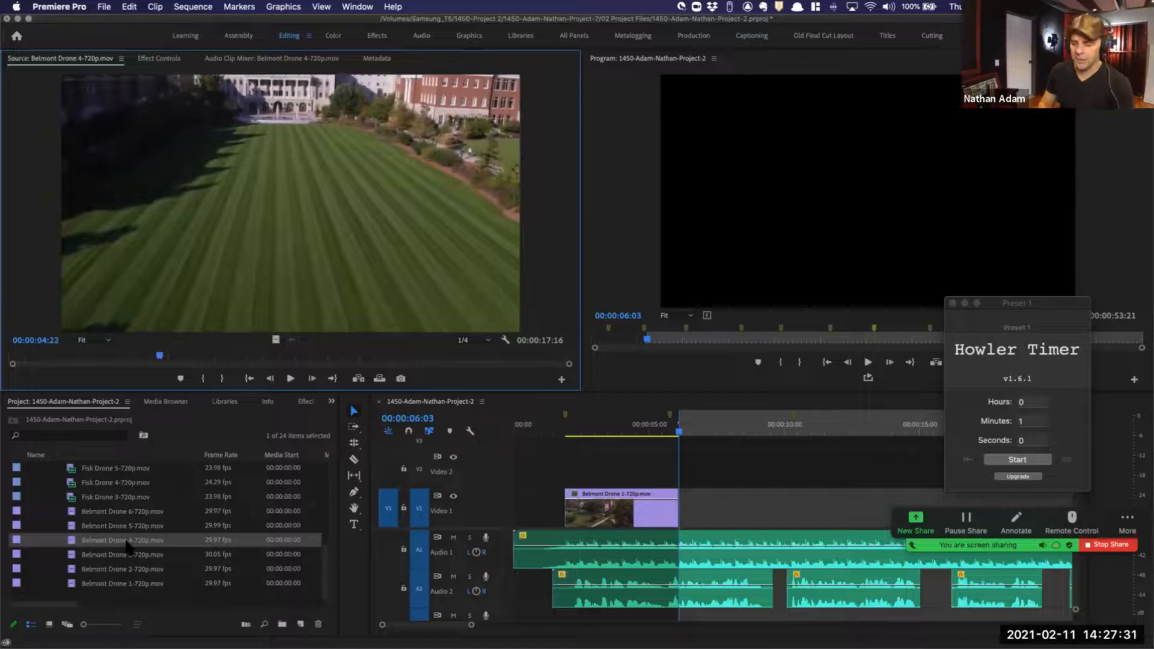
key(j)
key(space)
key(space)
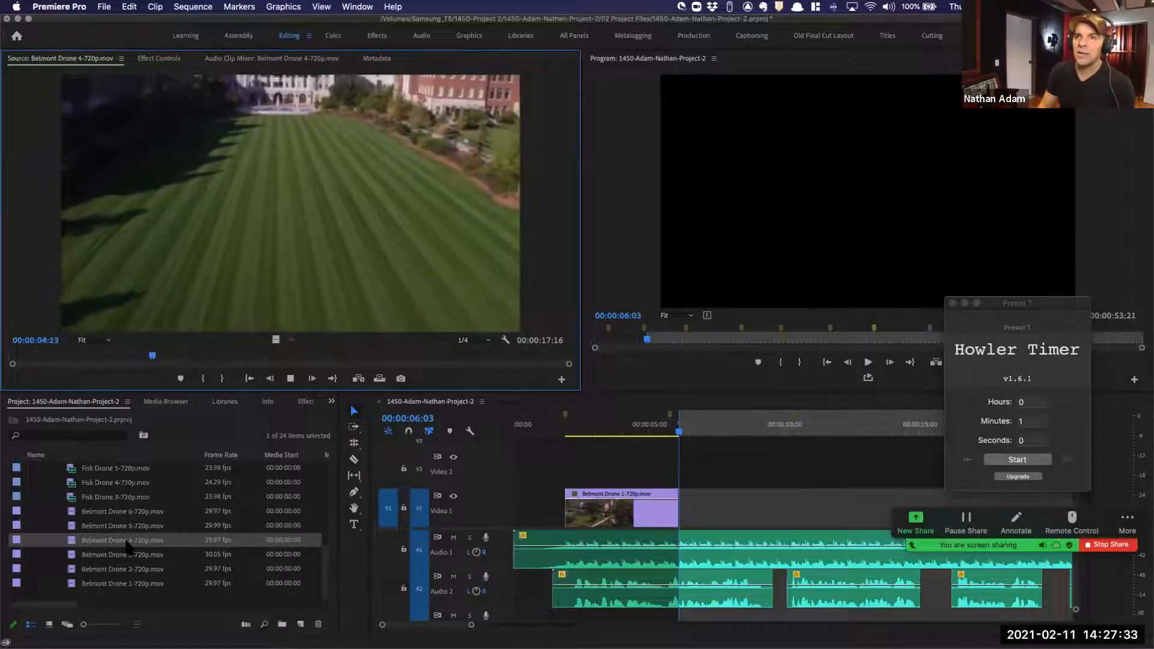
key(space)
key(i)
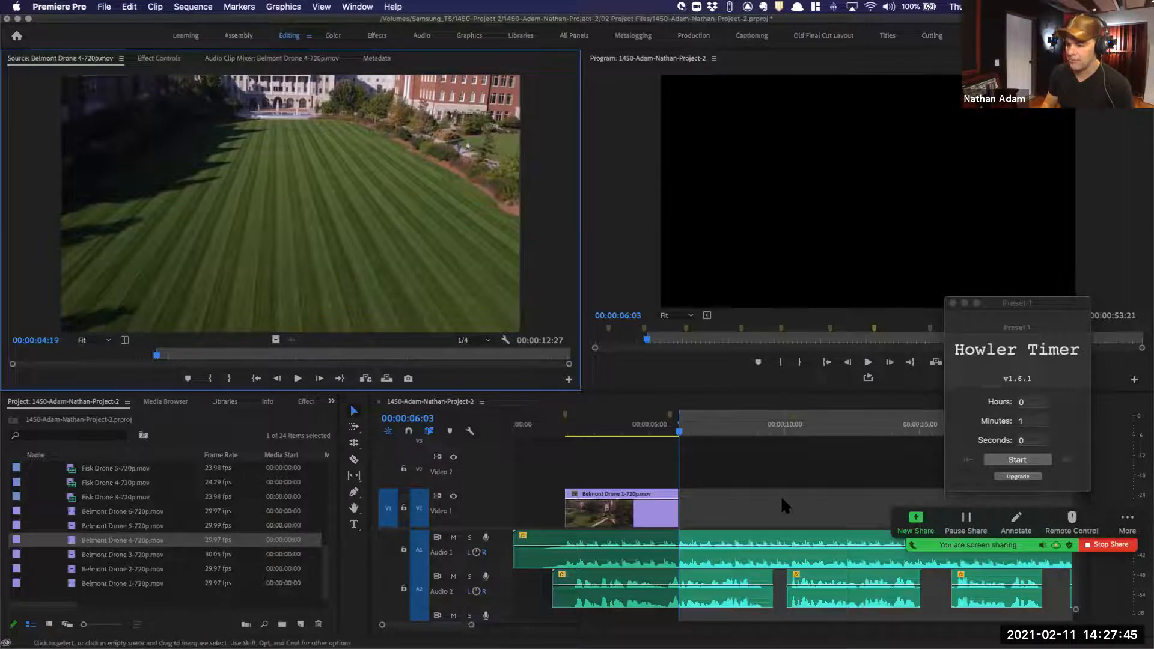
Try overwriting Belmont Drone 4 into Video 1 with only a sequence In point set, and undo the edit
key(.)
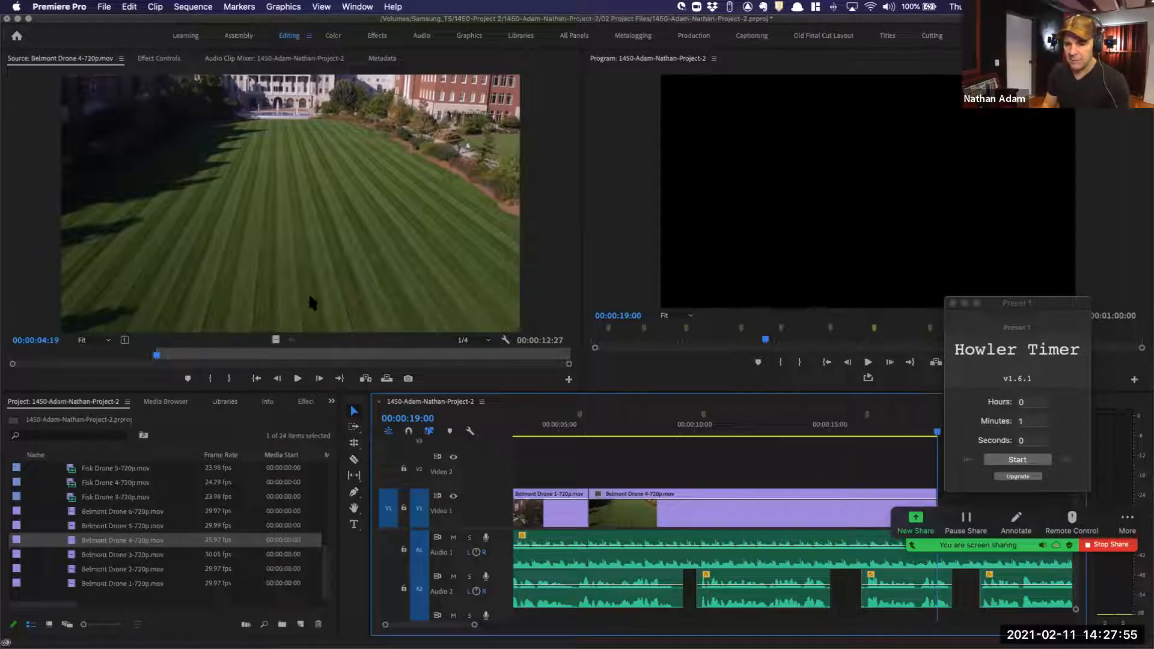
key(super+z)
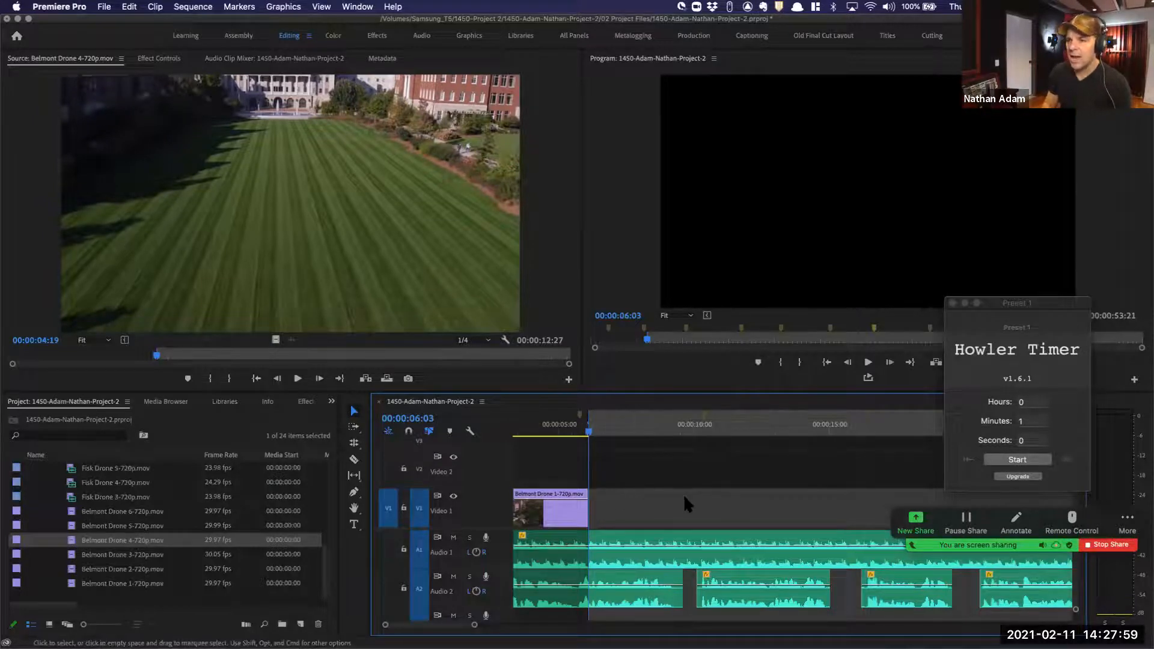
Play the sequence around the end of the first narration clip and mark a sequence Out point at 00:00:10:06
click(680, 428)
key(space)
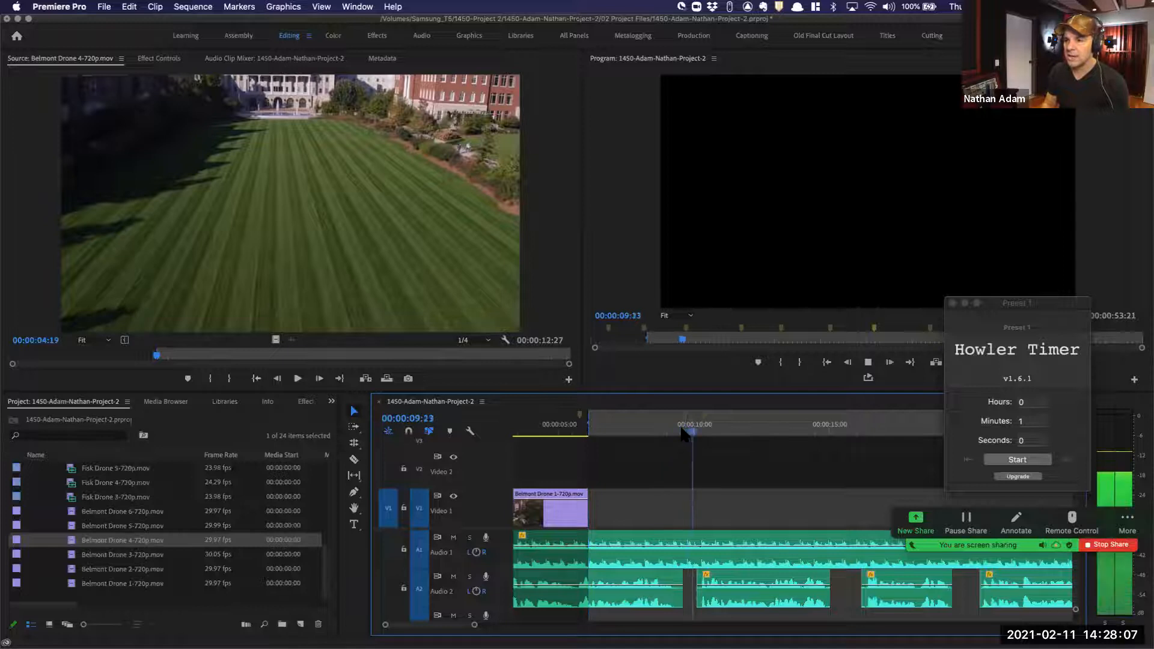
key(space)
click(700, 428)
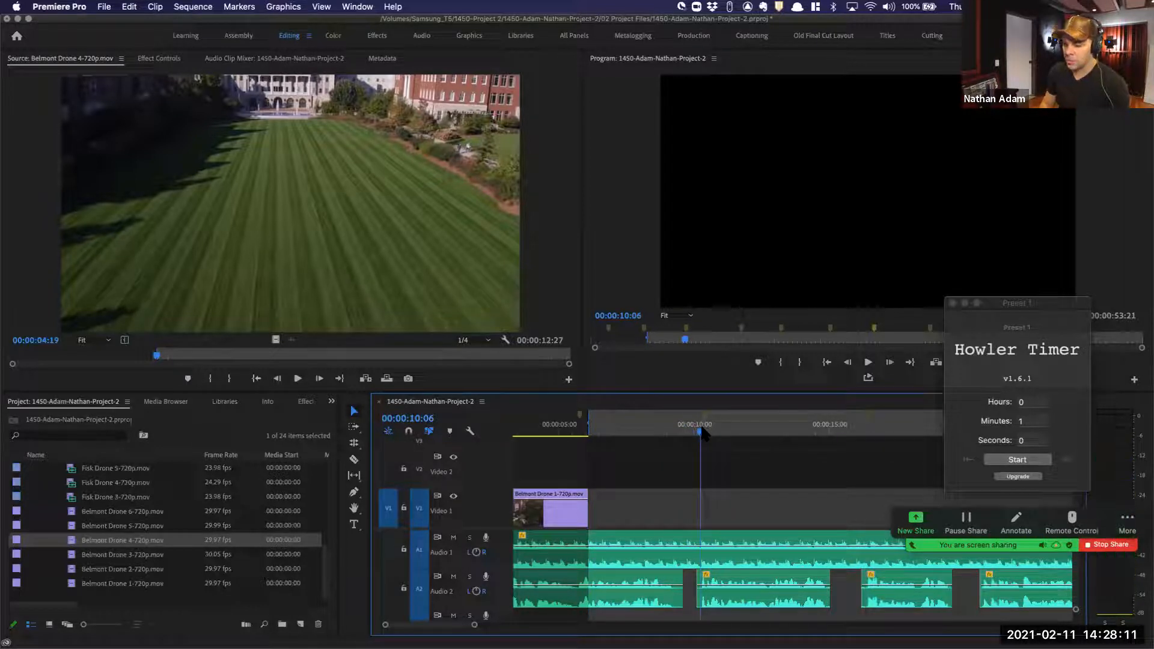
key(o)
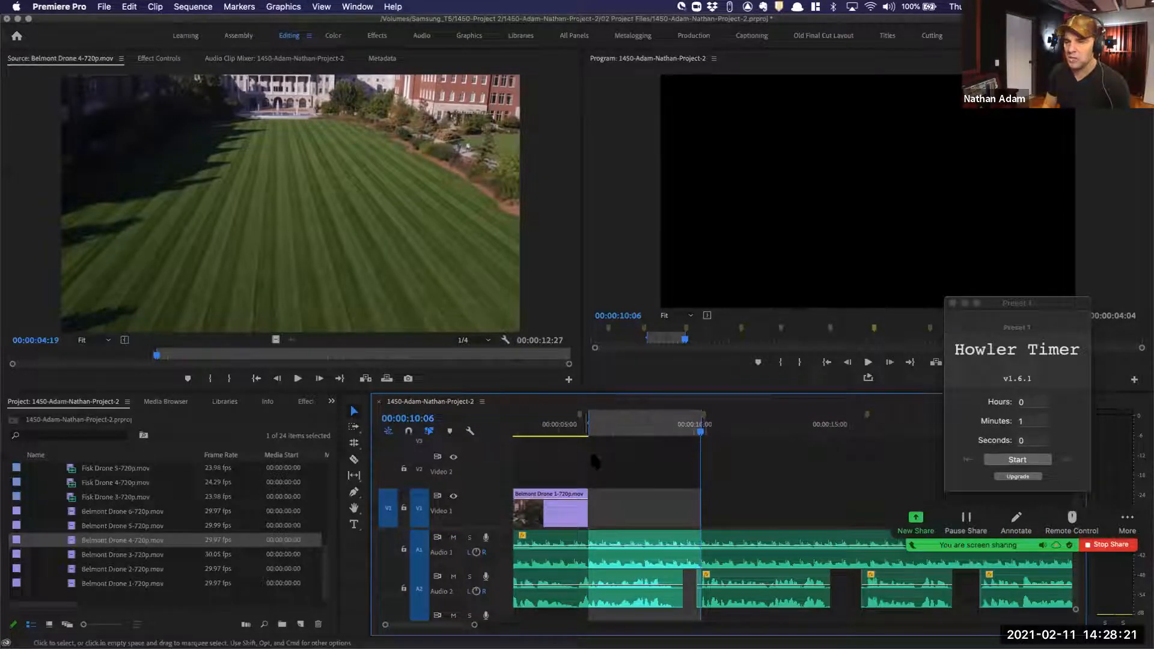
click(600, 419)
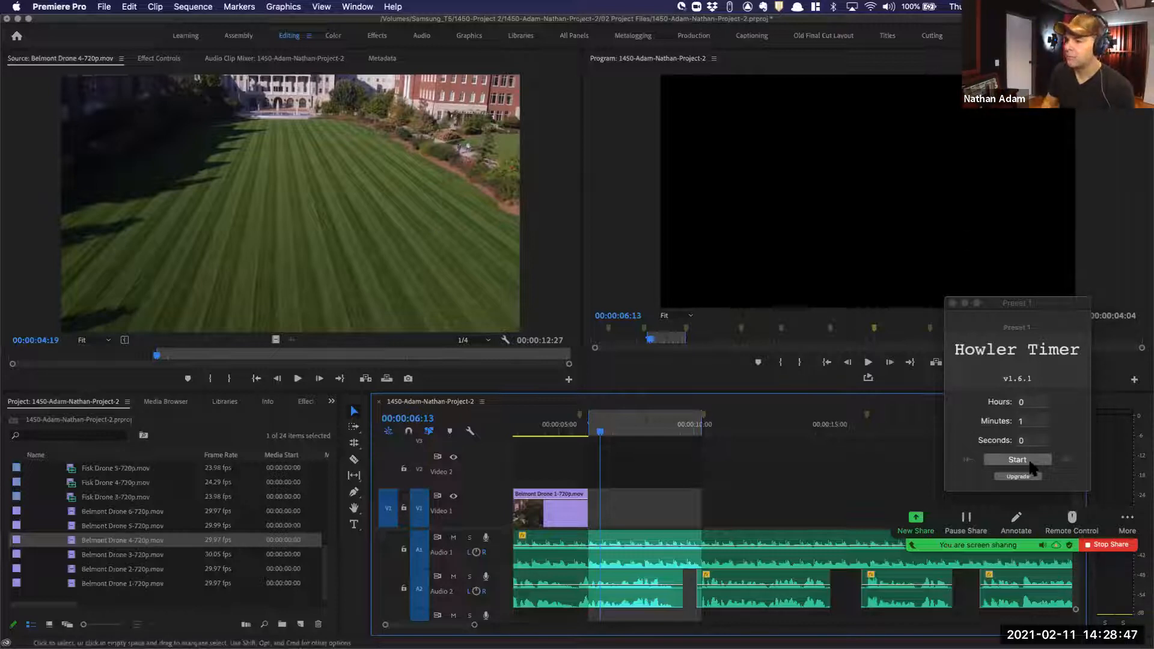
Run the one-minute countdown in Howler Timer, reset it and switch back to Premiere Pro
click(1018, 460)
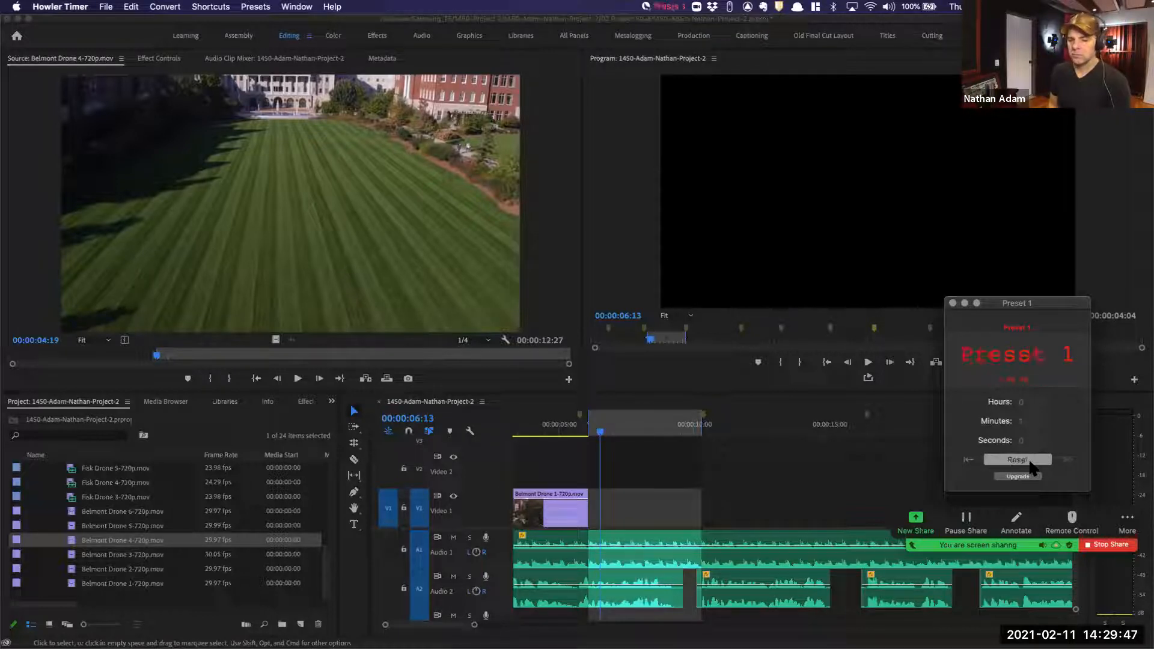
click(1031, 462)
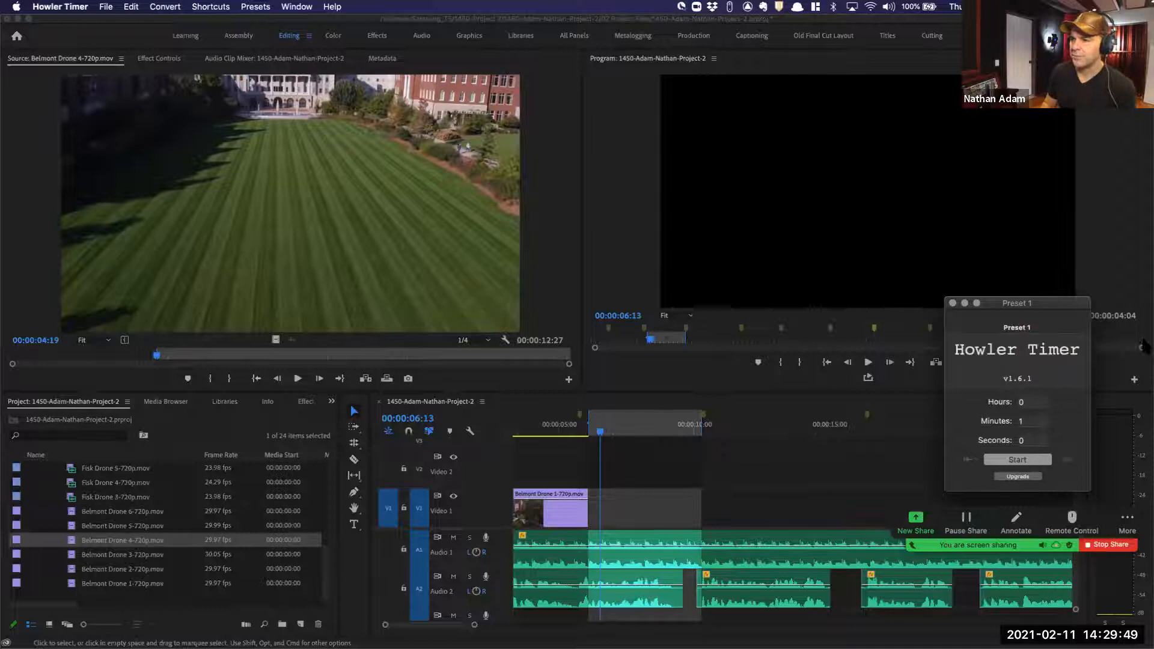
click(1127, 269)
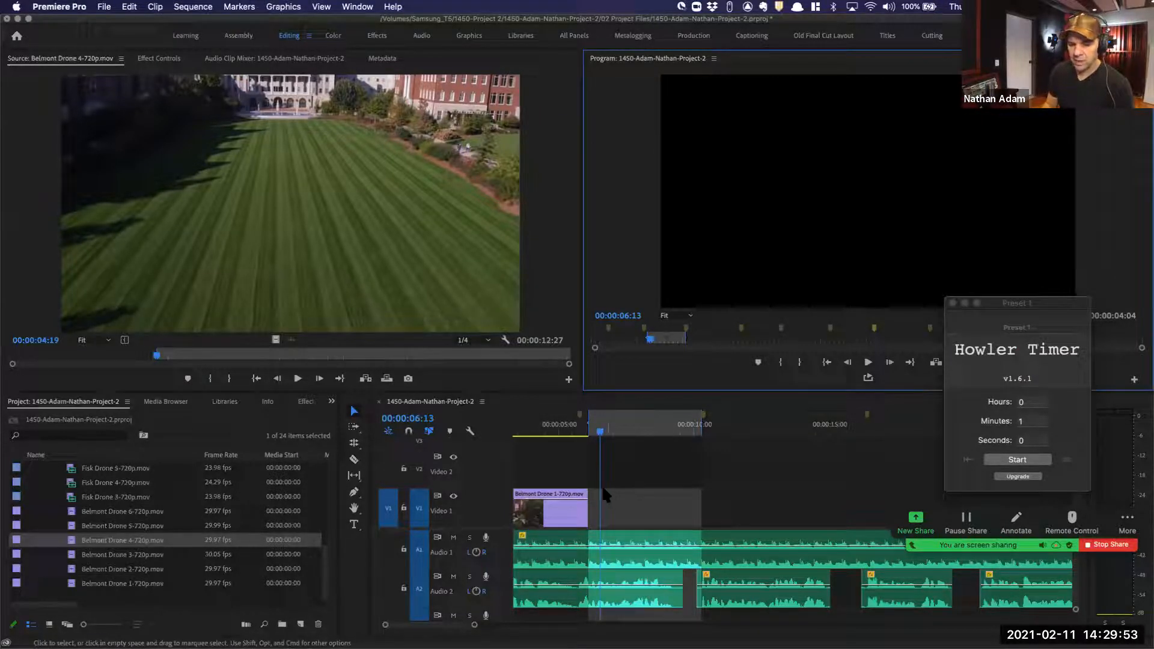
Overwrite Belmont Drone 4 from its source In point into Video 1 between the sequence In and Out points
click(405, 215)
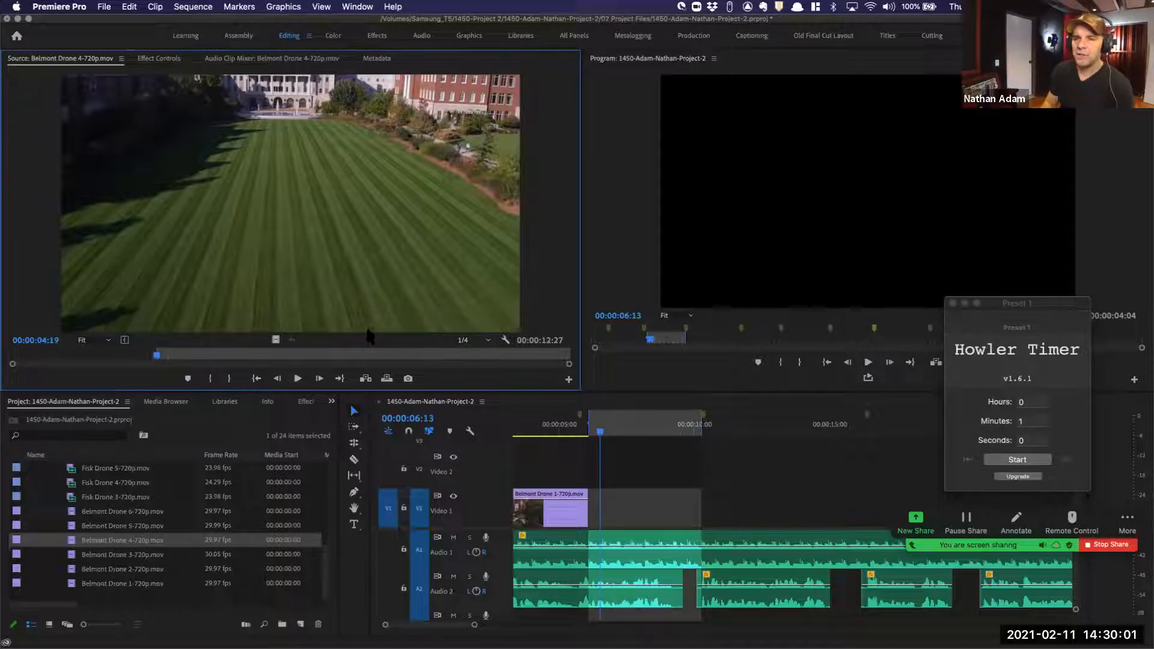
key(super+s)
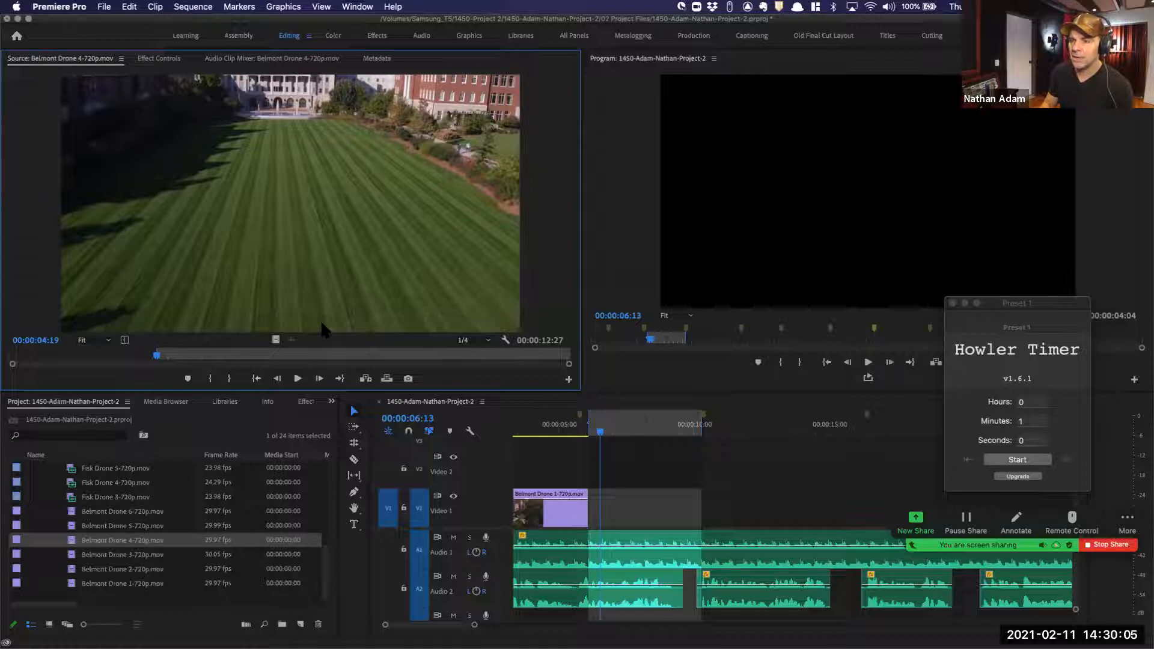
key(period)
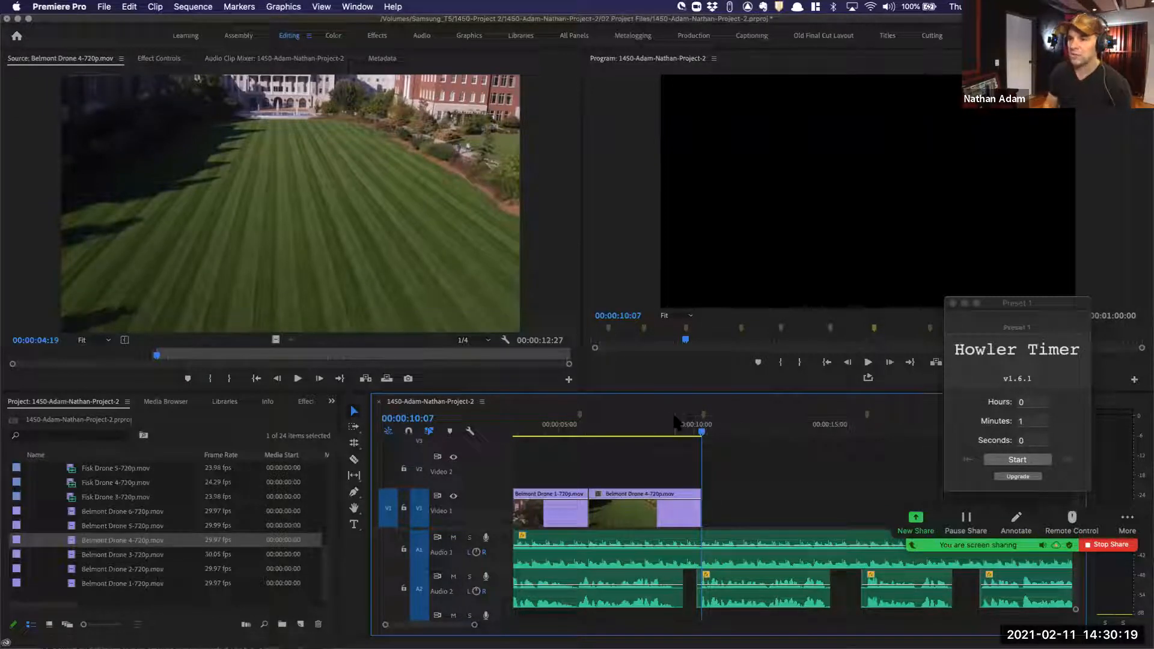
Play the second narration clip from 00:00:10:07 and mark a sequence Out point at 00:00:16:12
scroll(755, 484, right, 3)
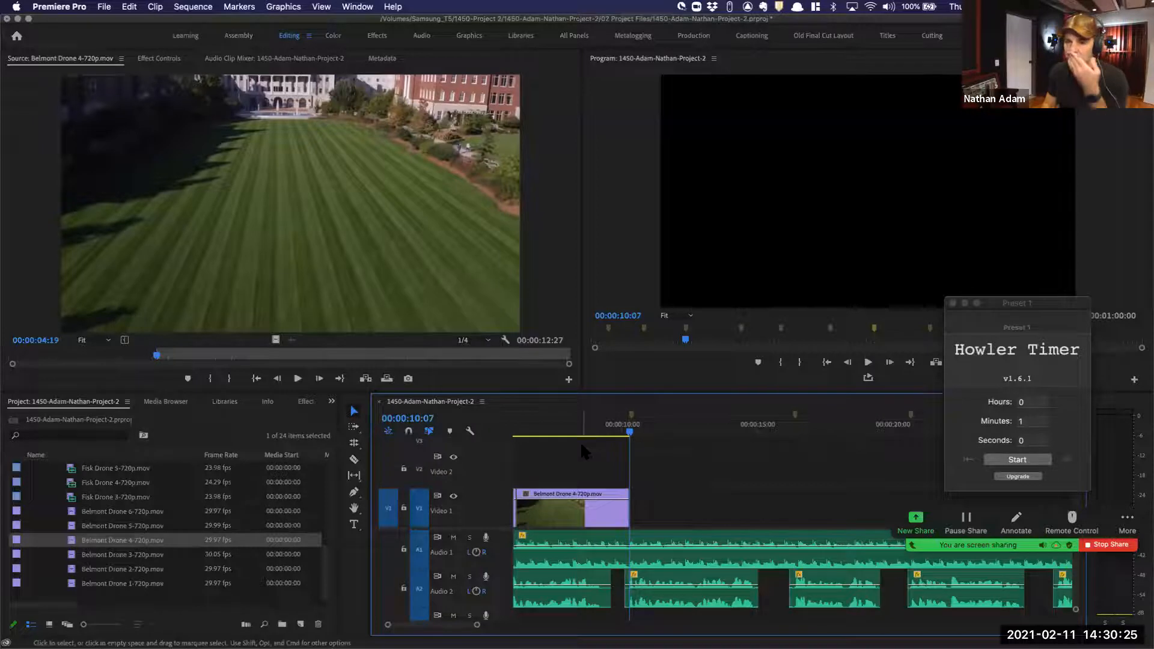
scroll(144, 558, up, 5)
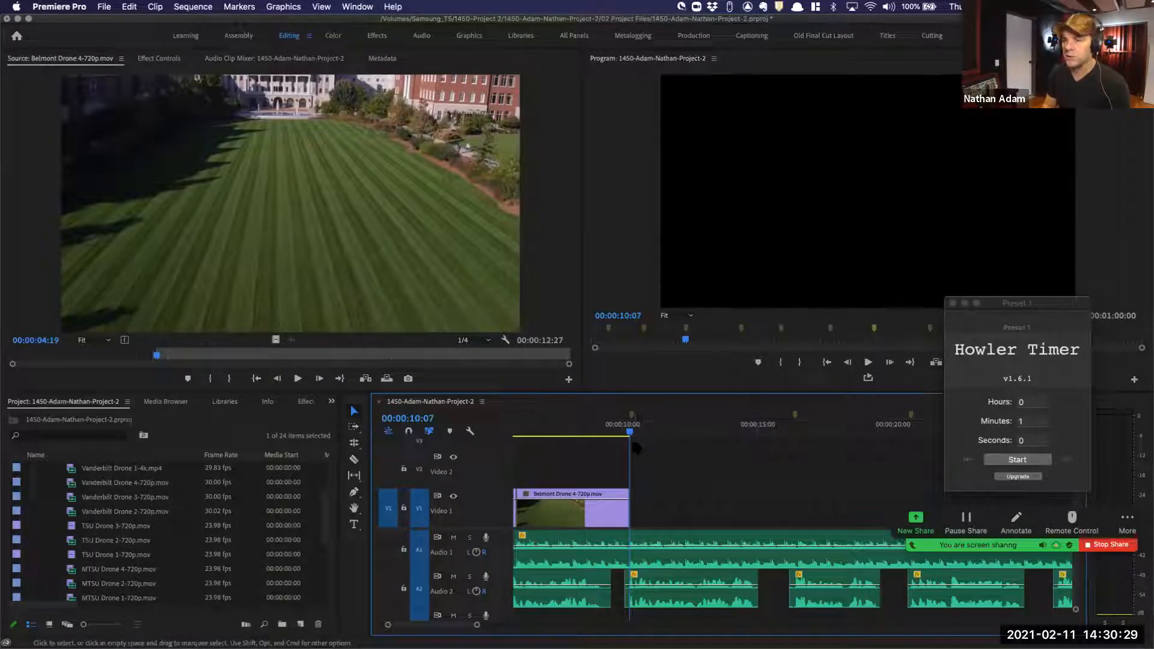
key(space)
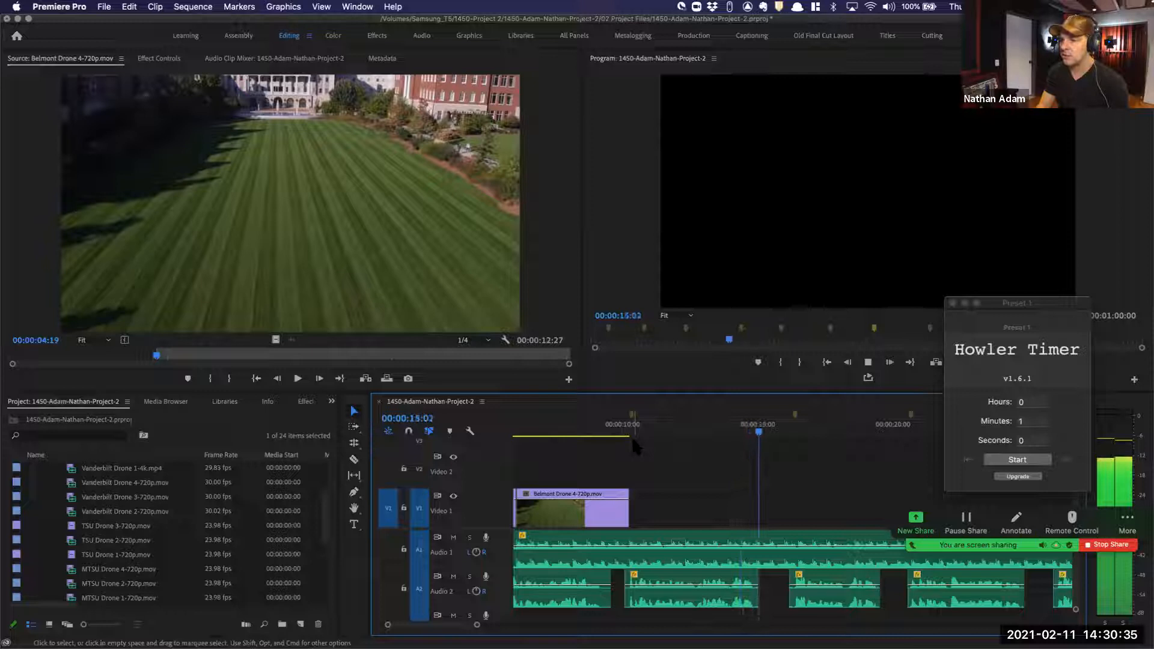
key(space)
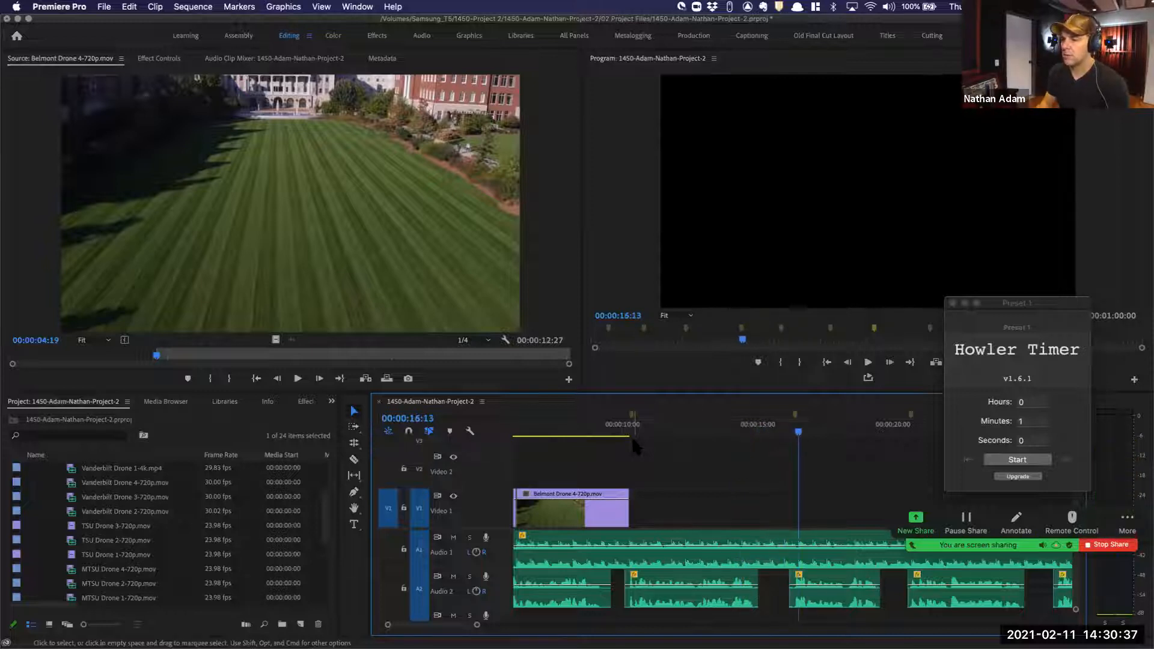
key(Left)
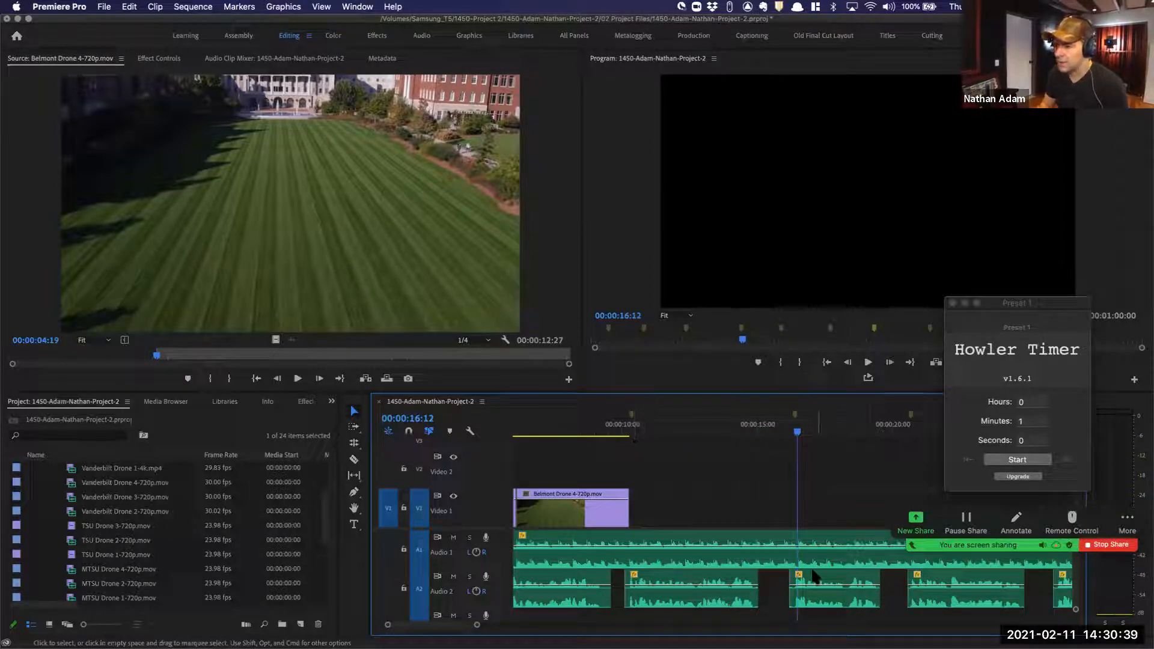
key(o)
Return the playhead to the end of the Belmont Drone 4 clip and mark a sequence In point at 00:00:10:07
key(Up)
key(Up)
key(Up)
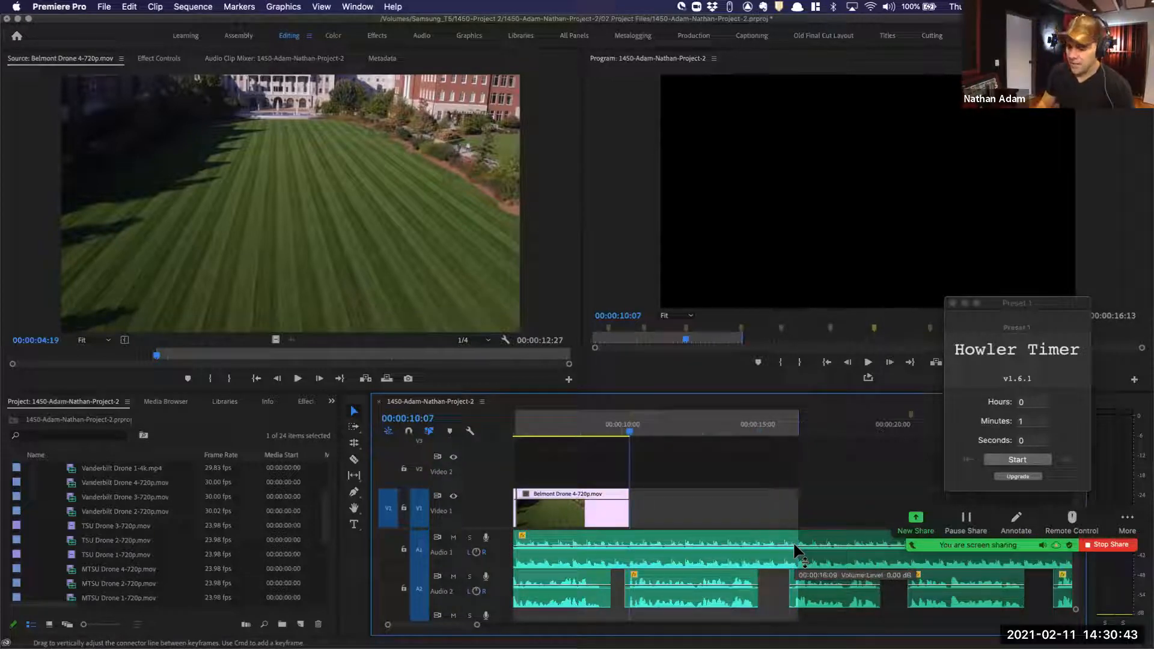
key(i)
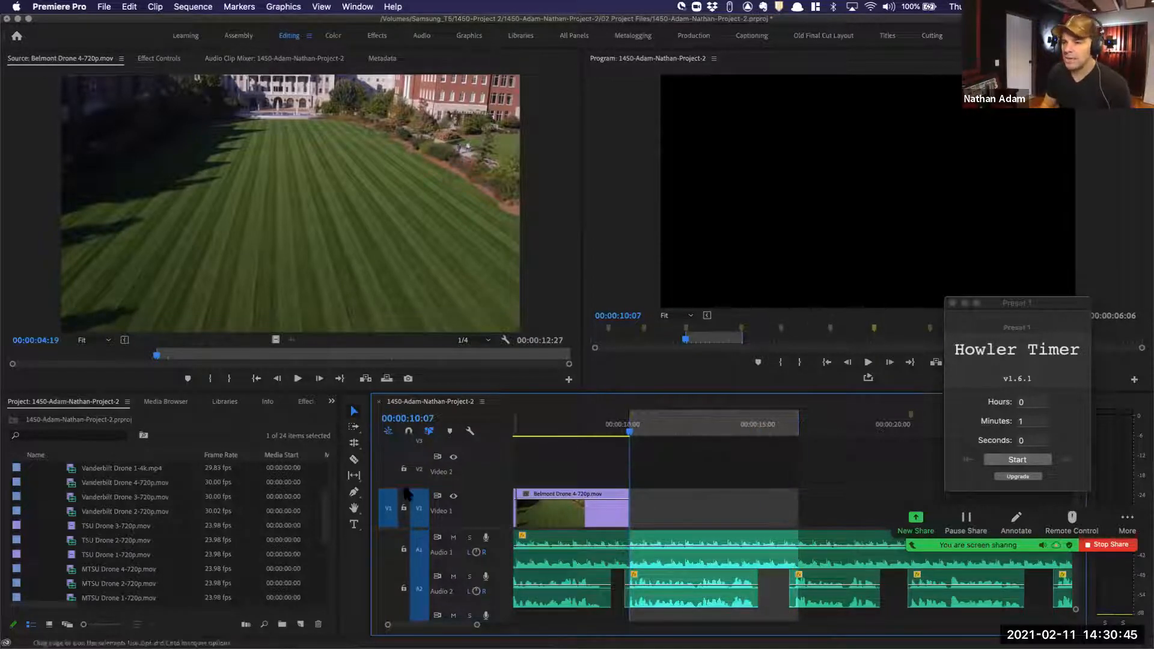
Load TSU Drone 3, mark a source In point at 00:00:04:22 and overwrite it into Video 1 between the sequence In and Out points
double_click(101, 529)
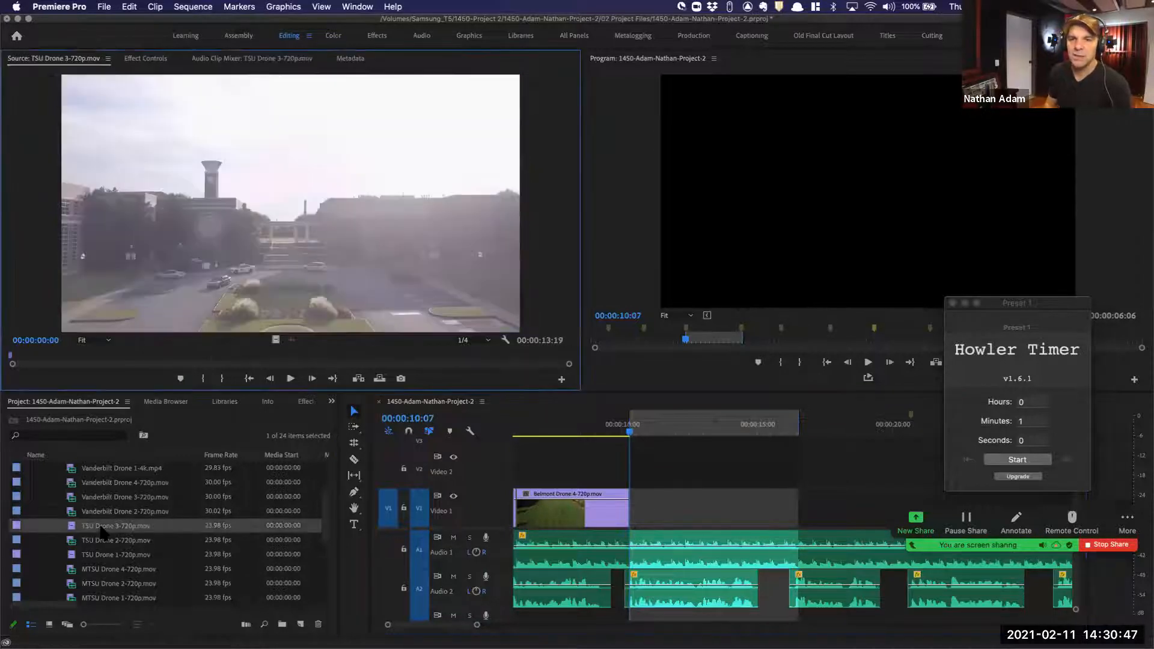
key(space)
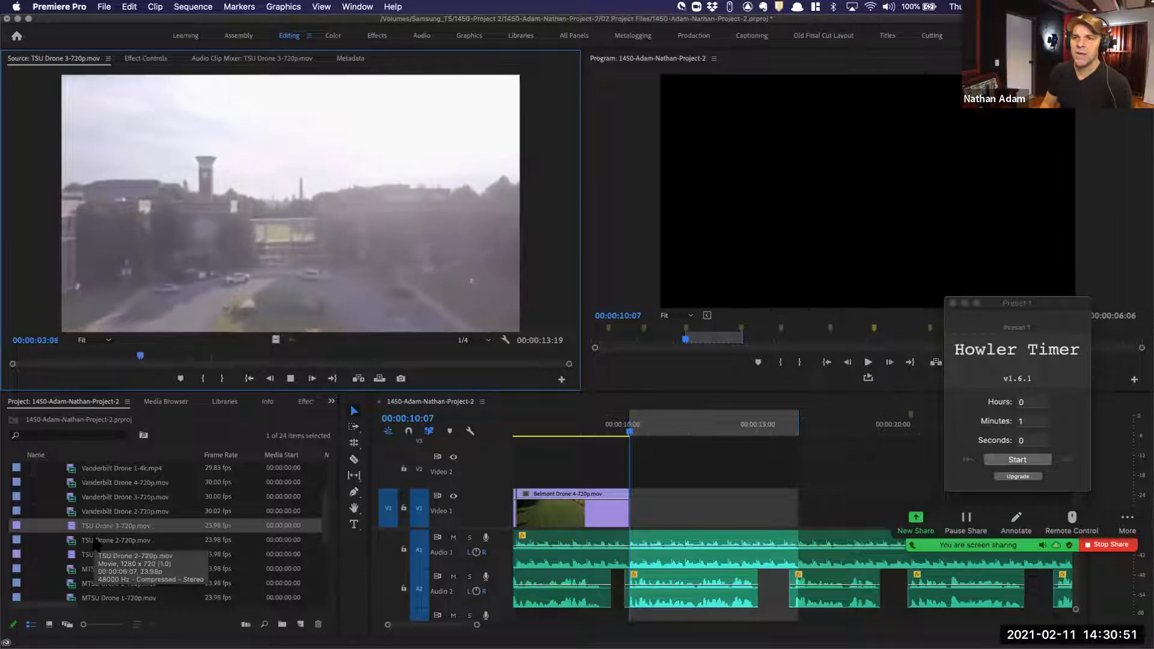
key(space)
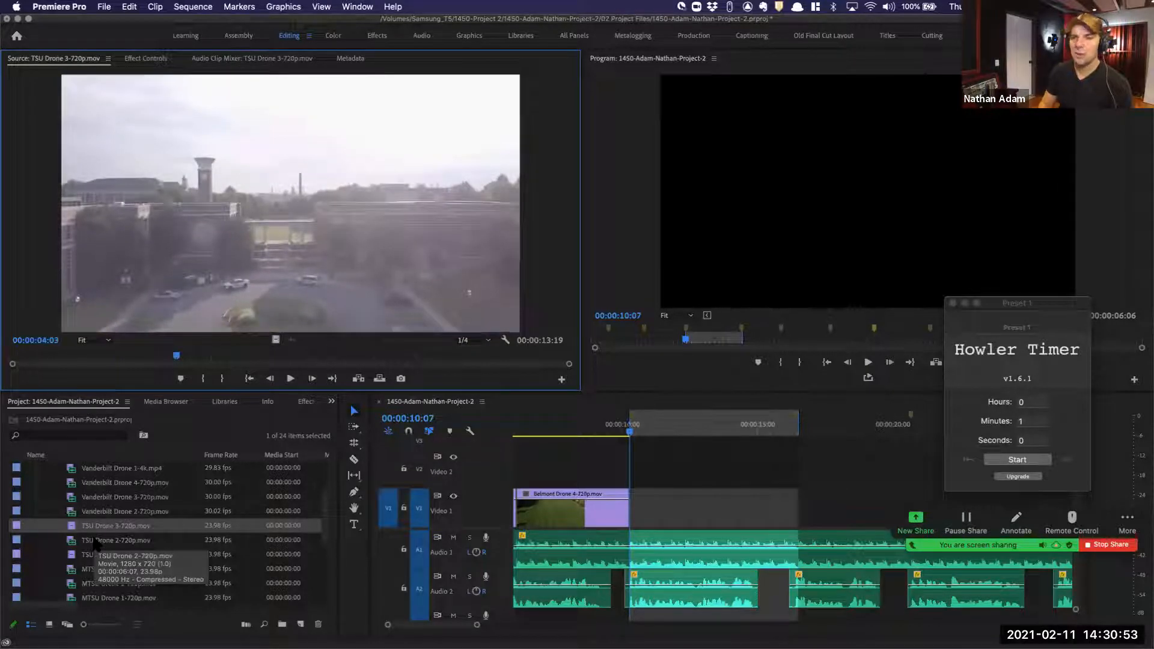
key(space)
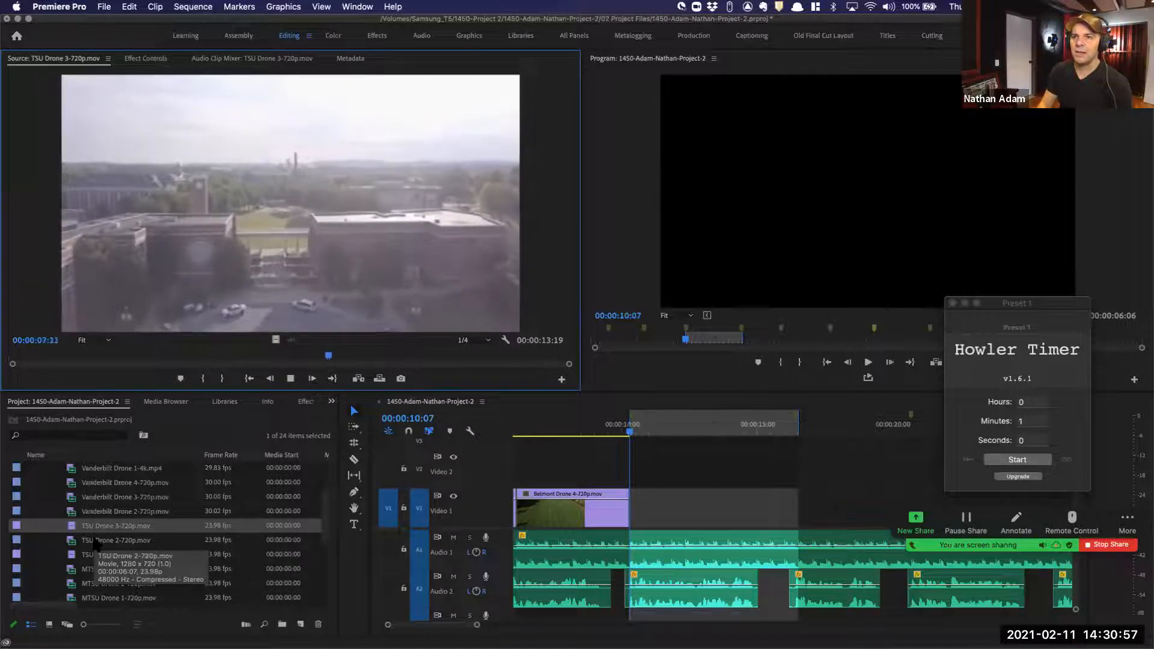
key(k)
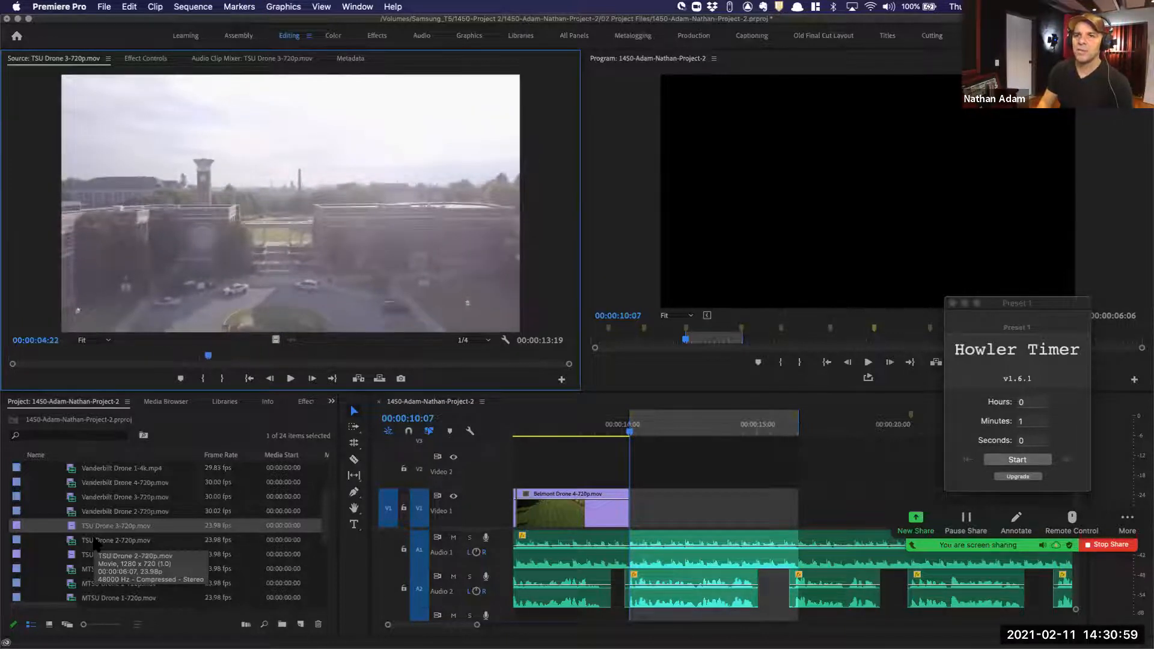
key(i)
key(period)
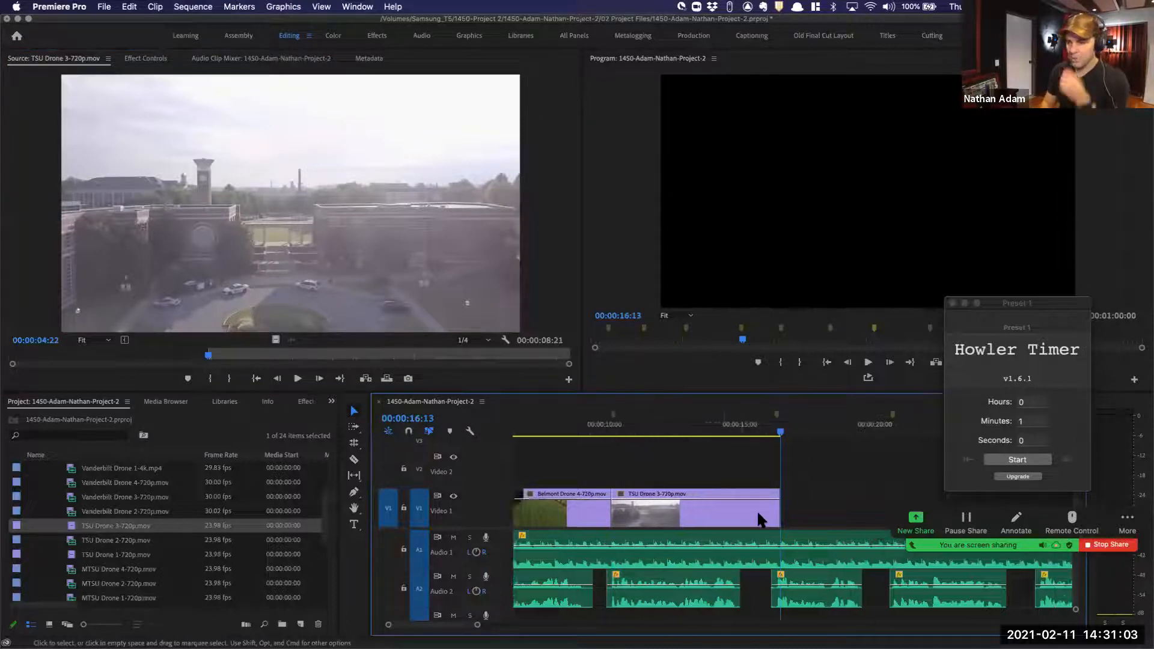
Play the next narration clip, mark a sequence Out point at 00:00:20:17 and an In point at the TSU Drone 3 clip's end, 00:00:16:13
scroll(757, 510, down, 5)
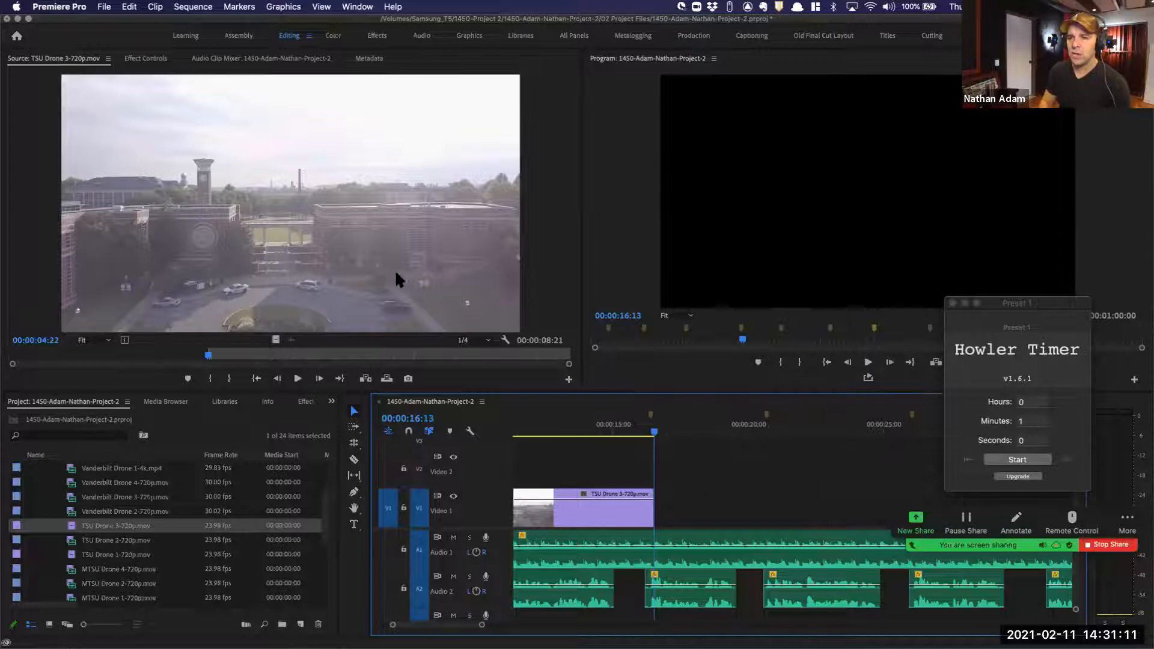
scroll(697, 523, down, 2)
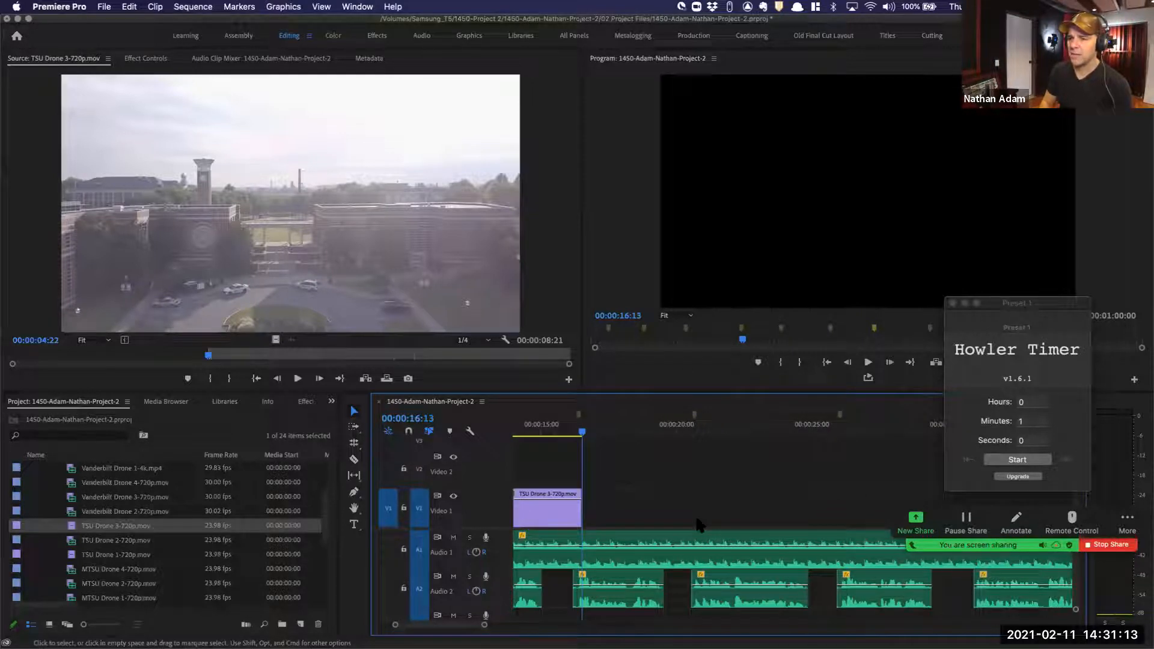
key(space)
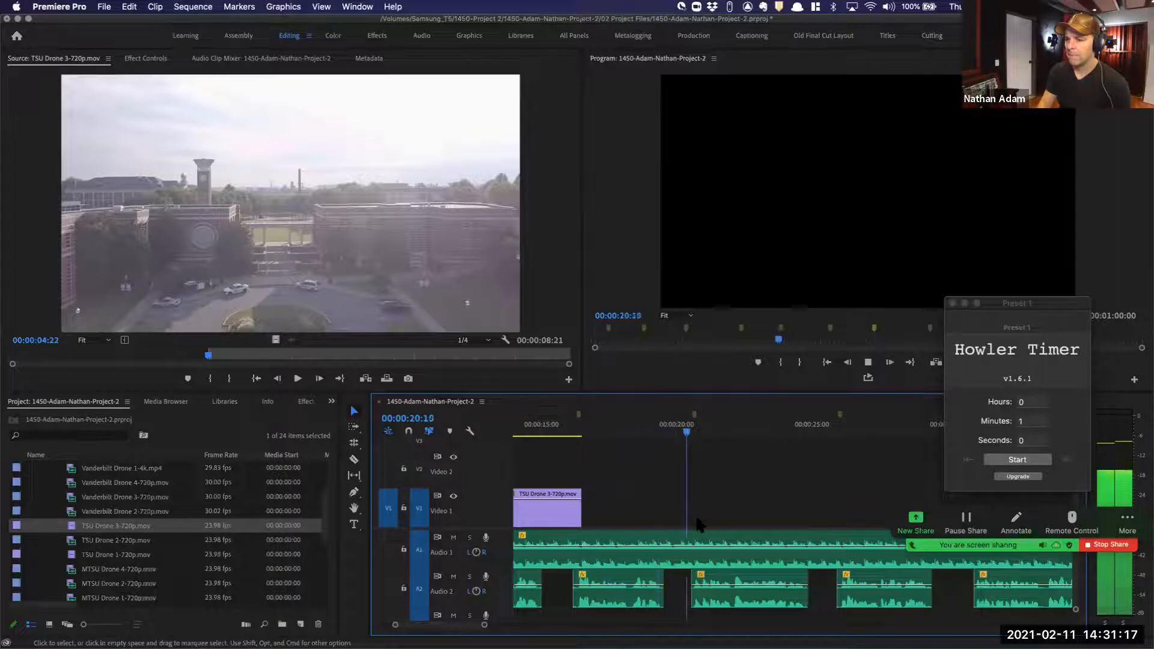
key(space)
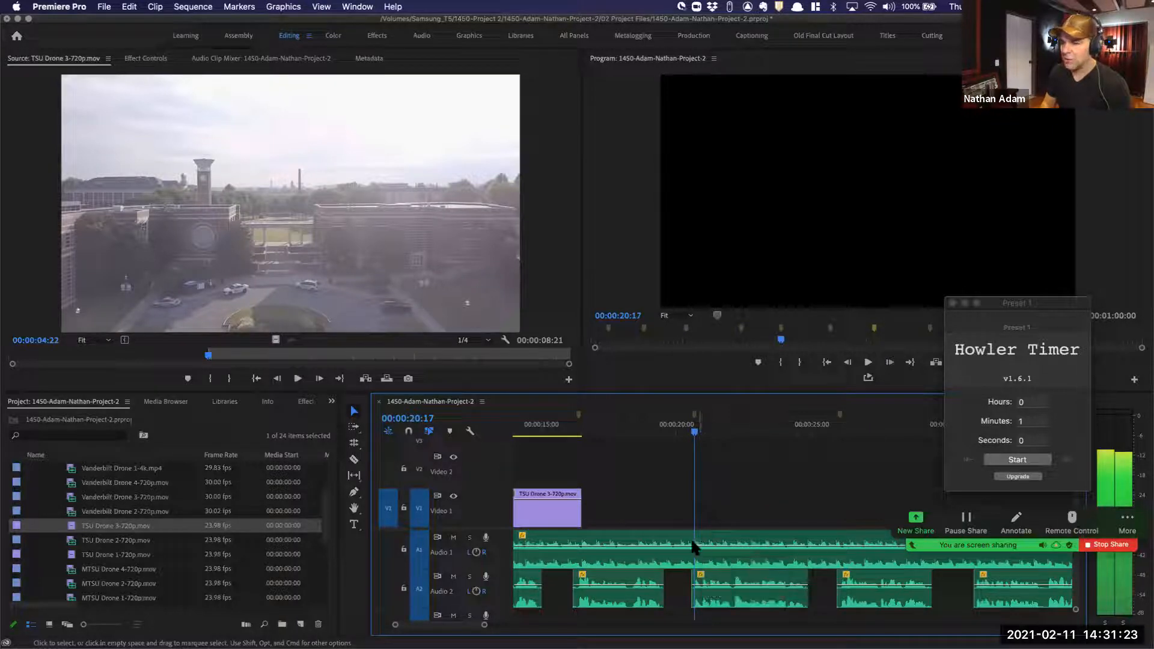
key(o)
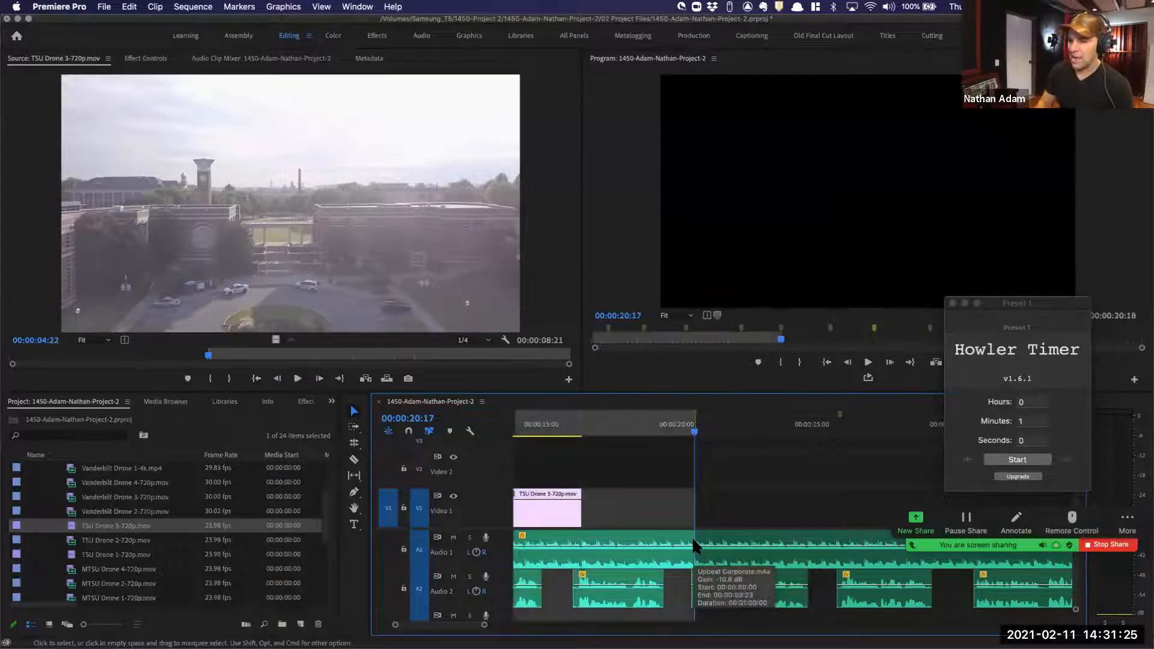
key(Up)
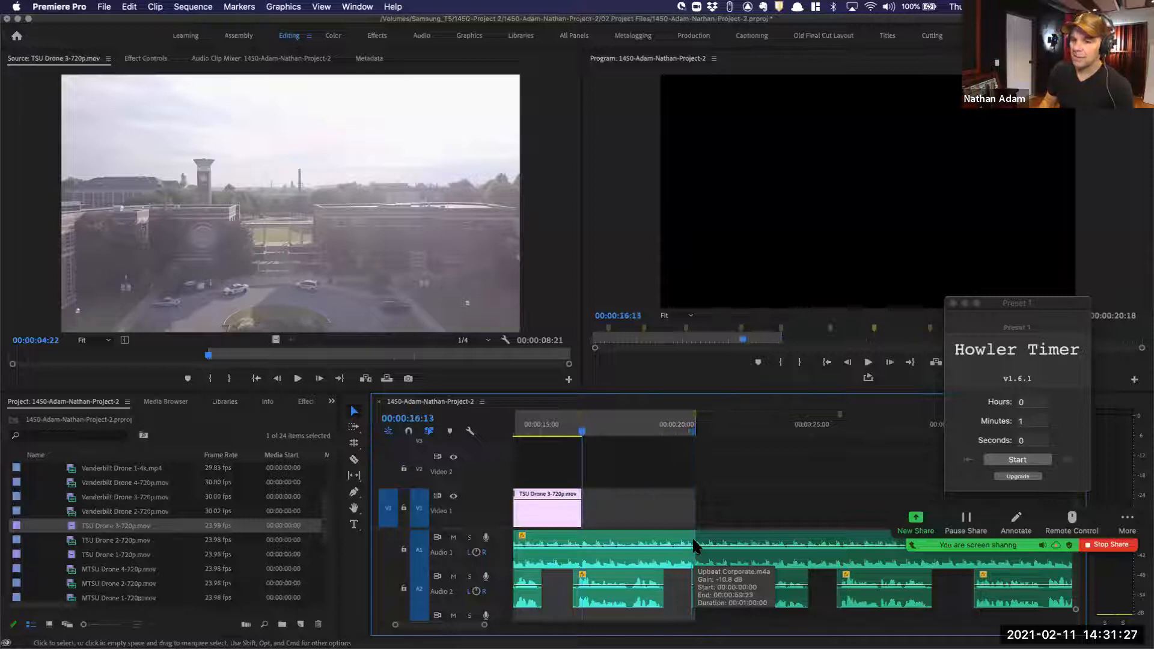
key(i)
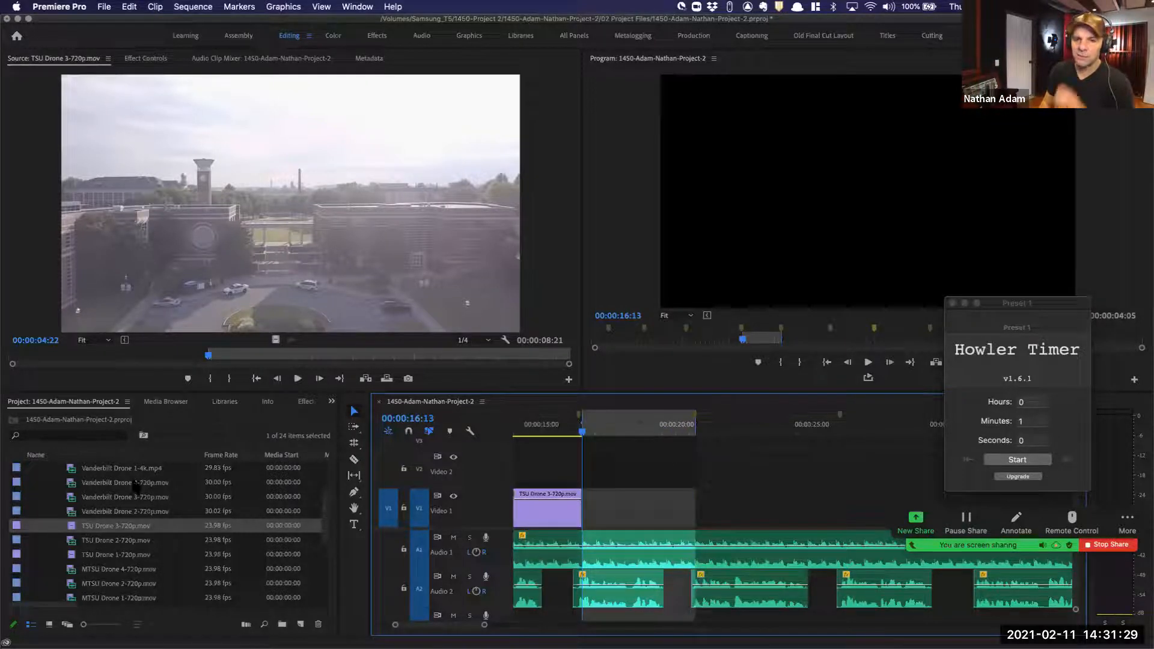
Load MTSU Drone 4 in the Source Monitor and play through its shots, then rewind to the night building shot
double_click(105, 570)
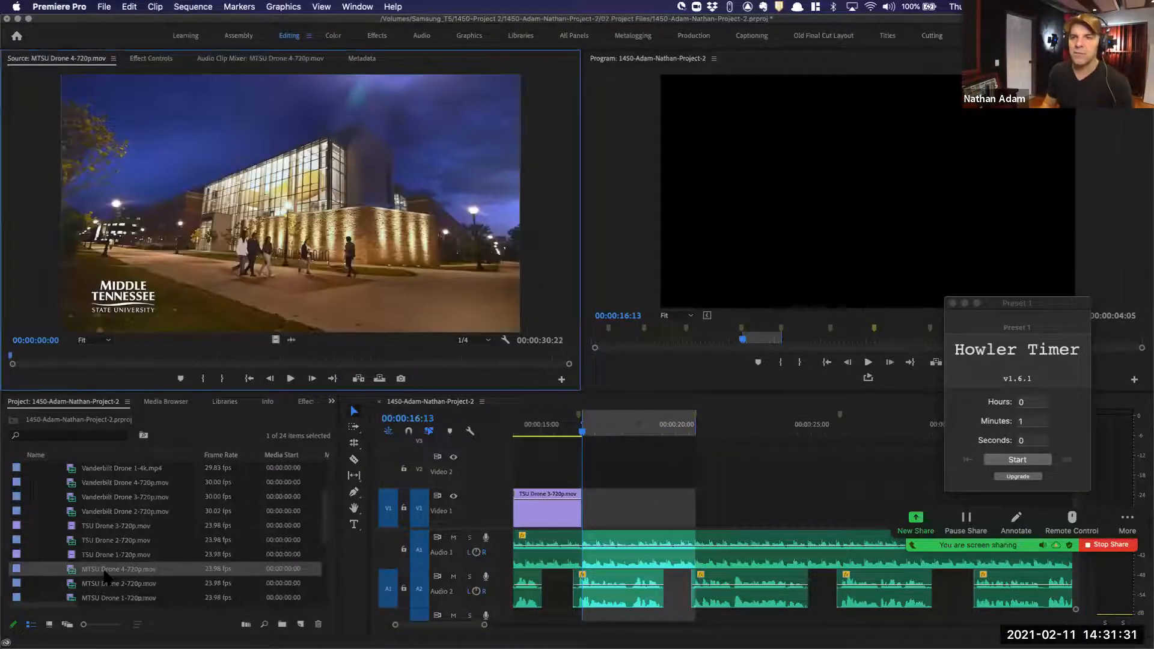
key(space)
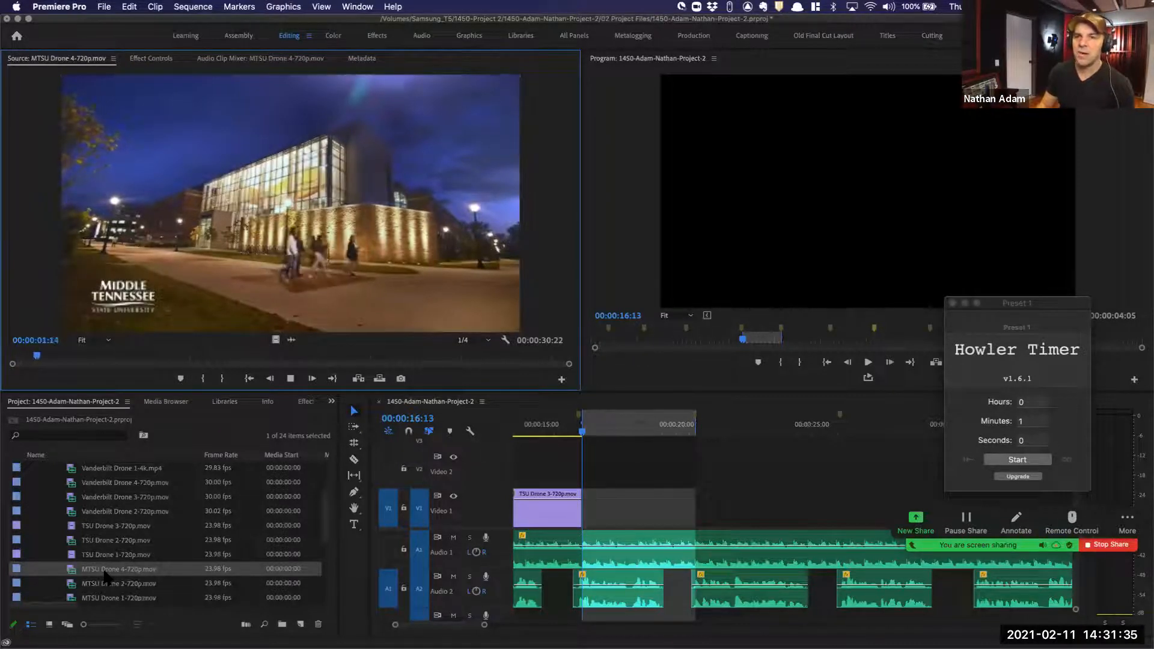
key(j)
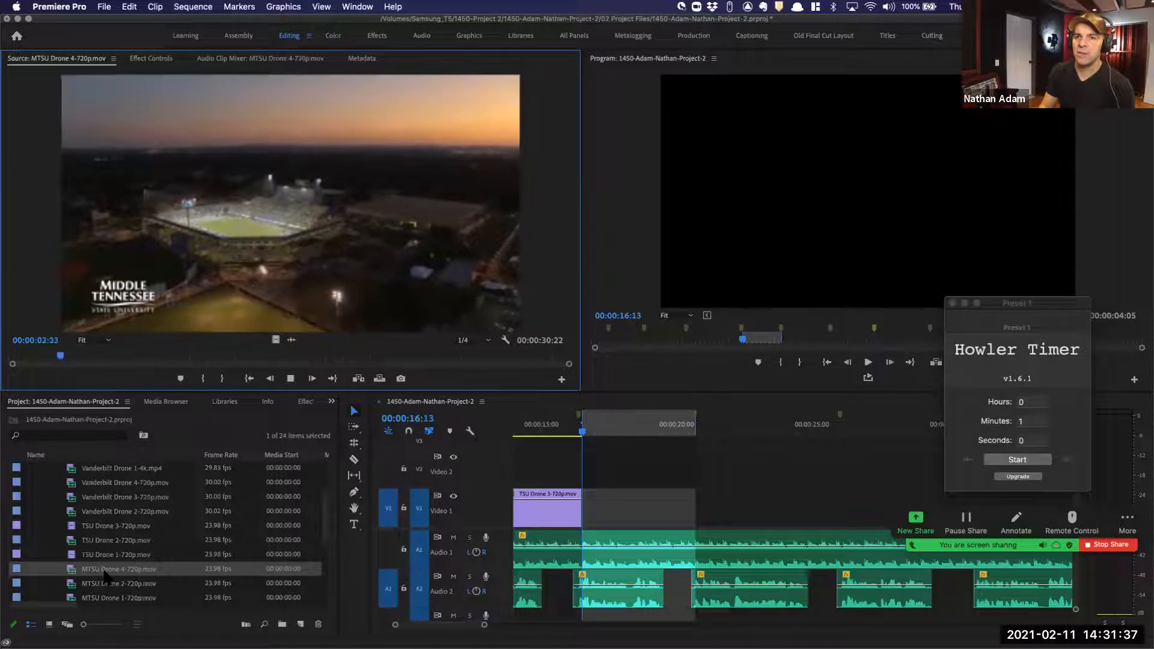
key(l)
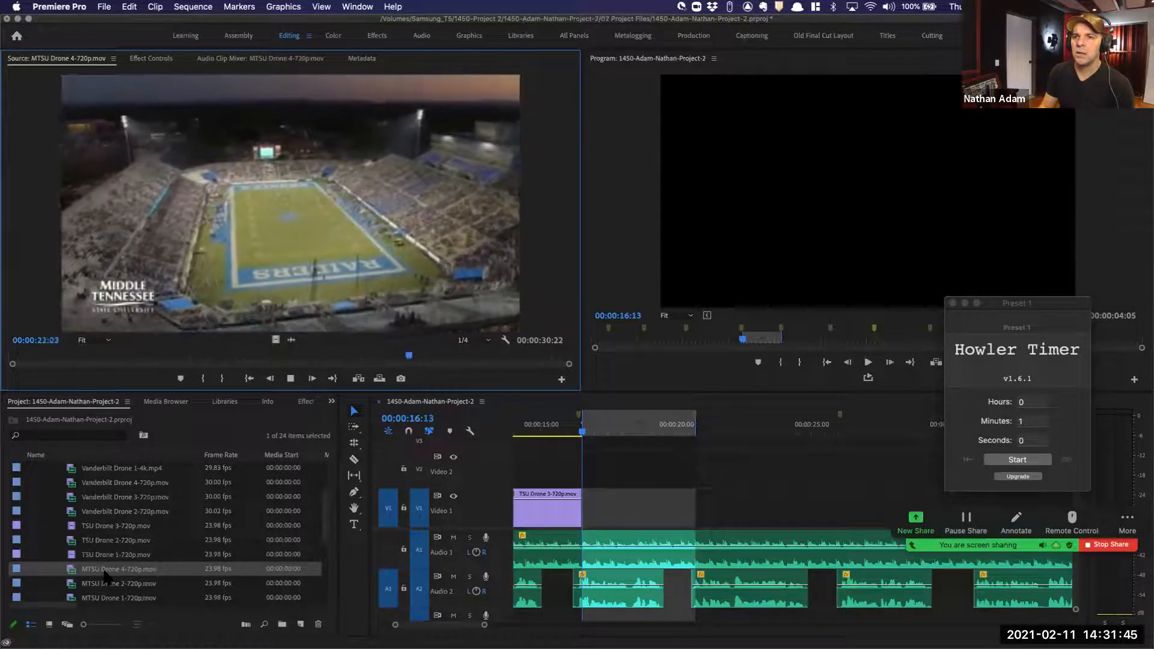
key(k)
key(j)
key(j)
key(j)
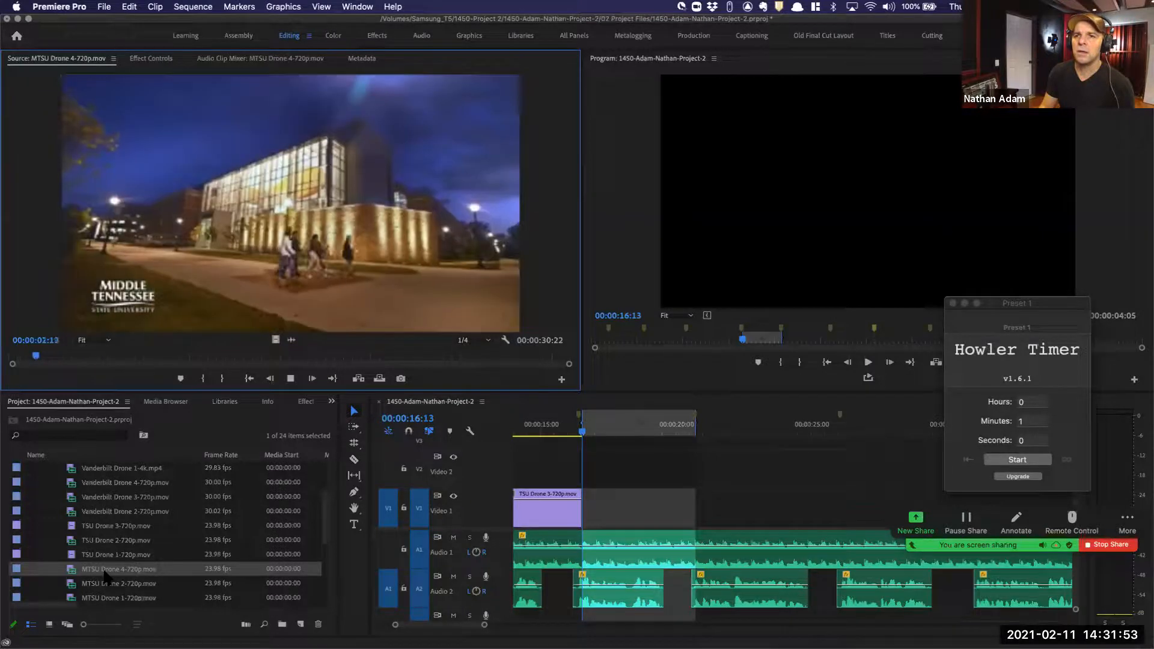
Find the cut to the stadium in MTSU Drone 4 and park the source playhead just before it at 00:00:02:07
key(l)
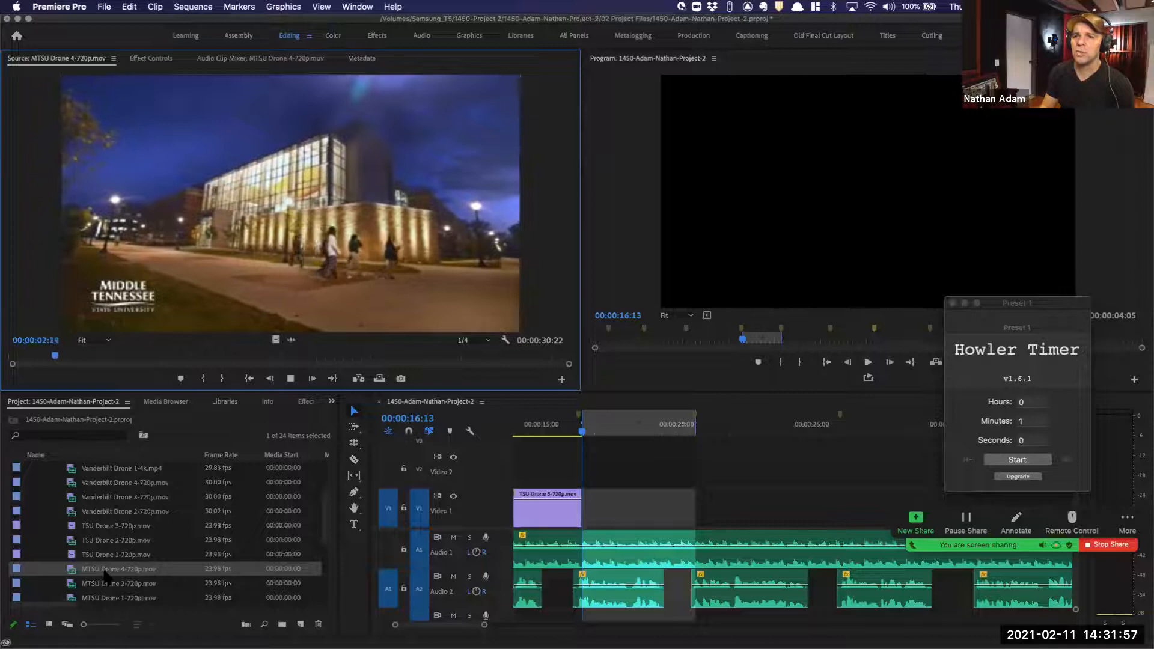
key(j)
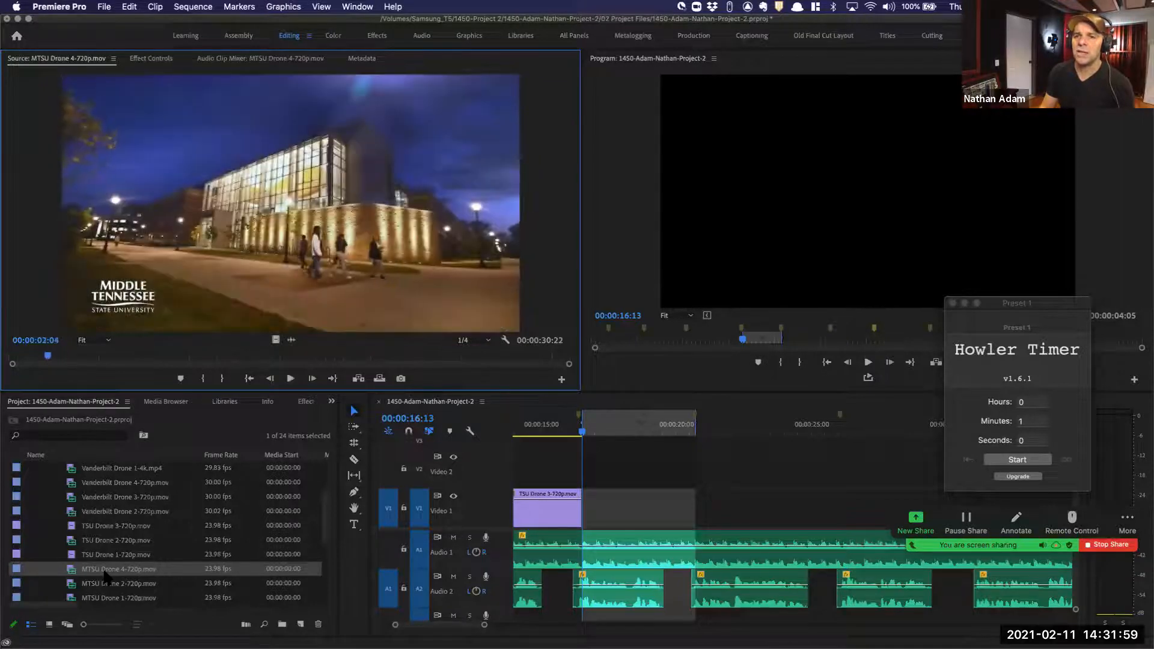
key(k)
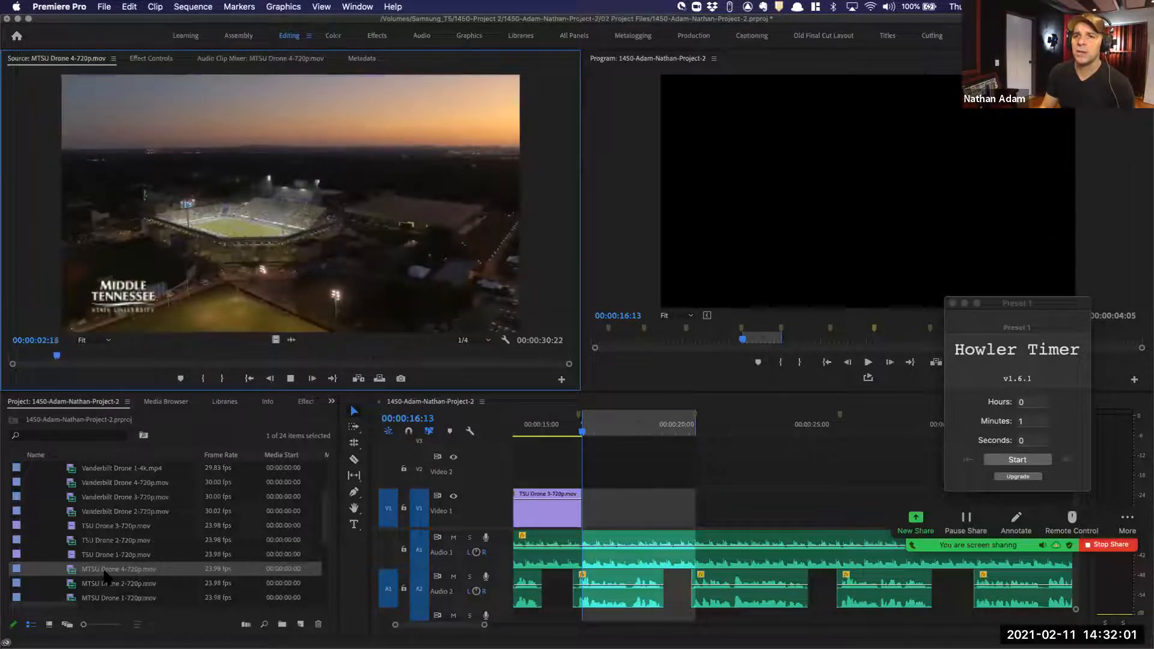
key(j)
key(k)
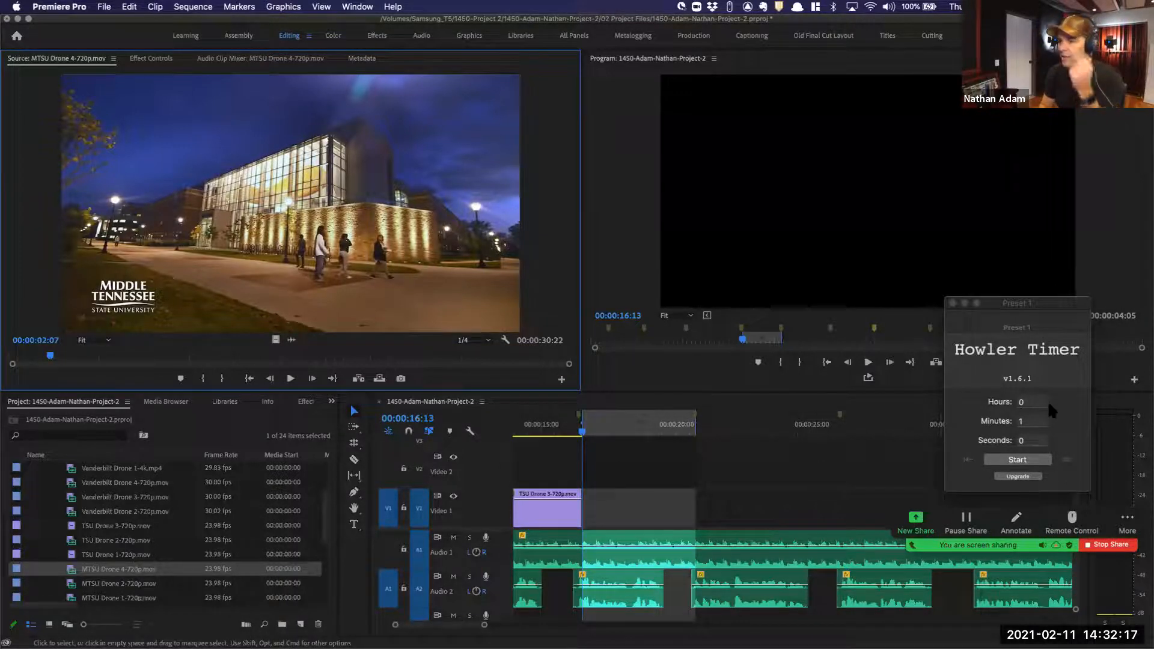
Run another one-minute countdown in Howler Timer, reset it and return to Premiere Pro
click(1020, 460)
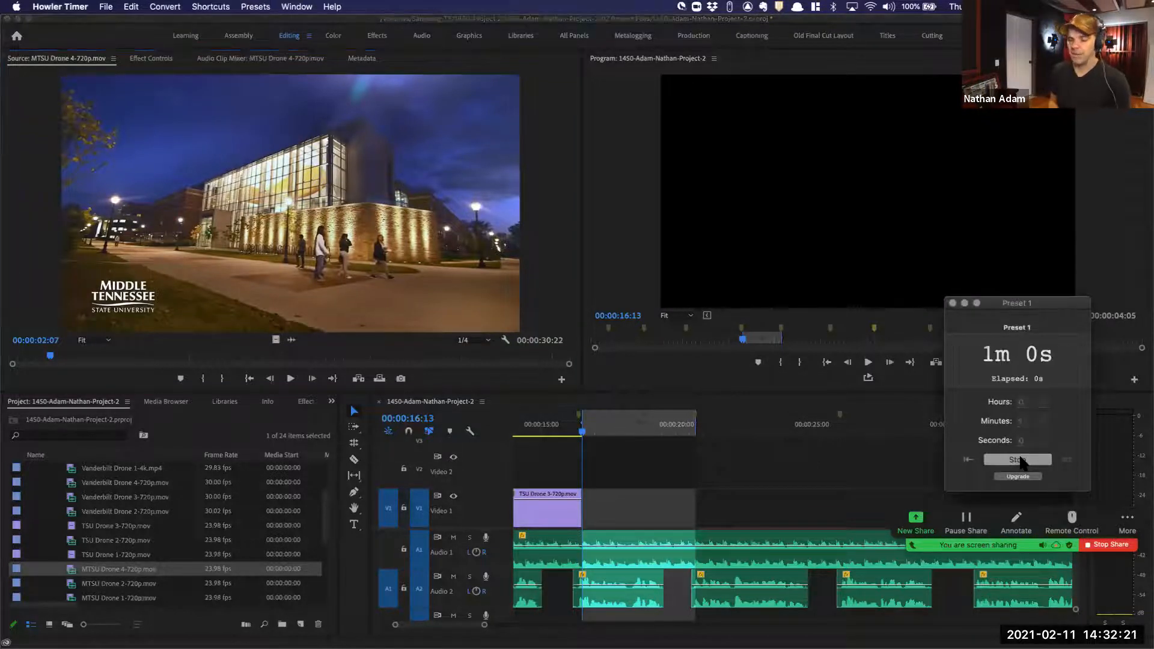
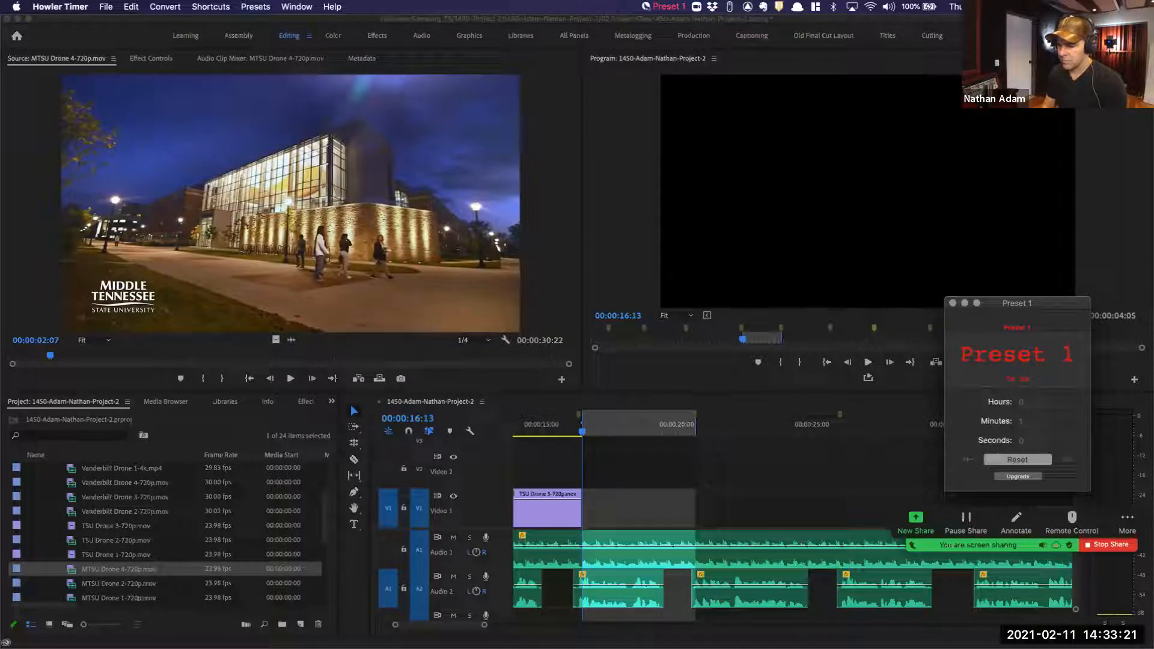
key(Return)
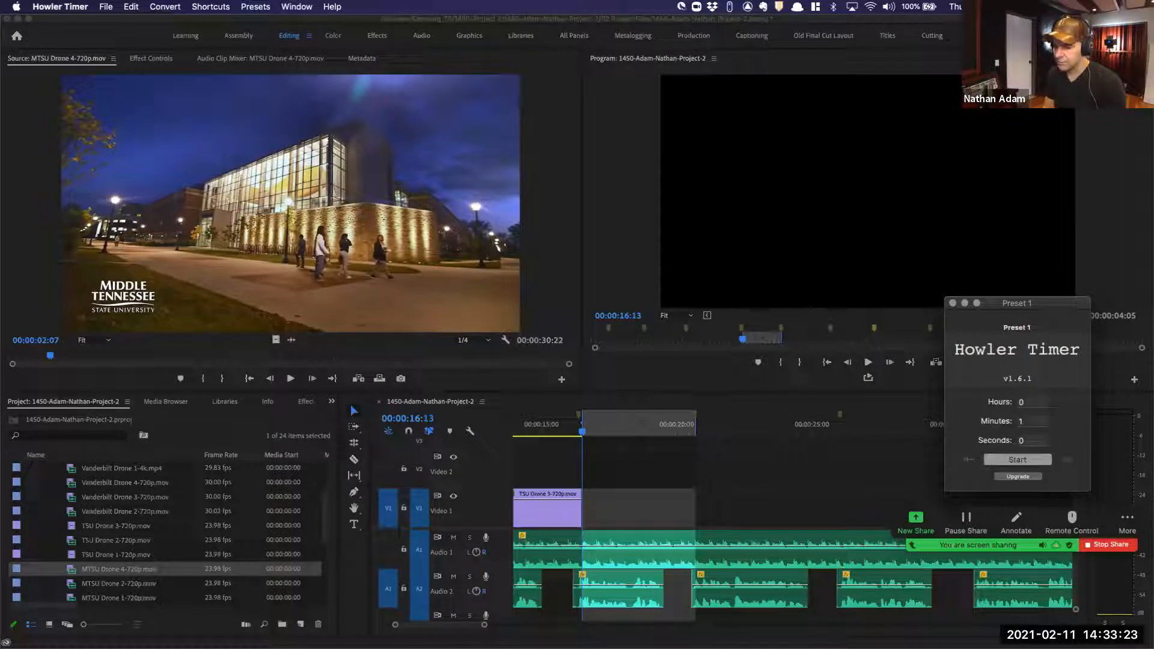
click(633, 369)
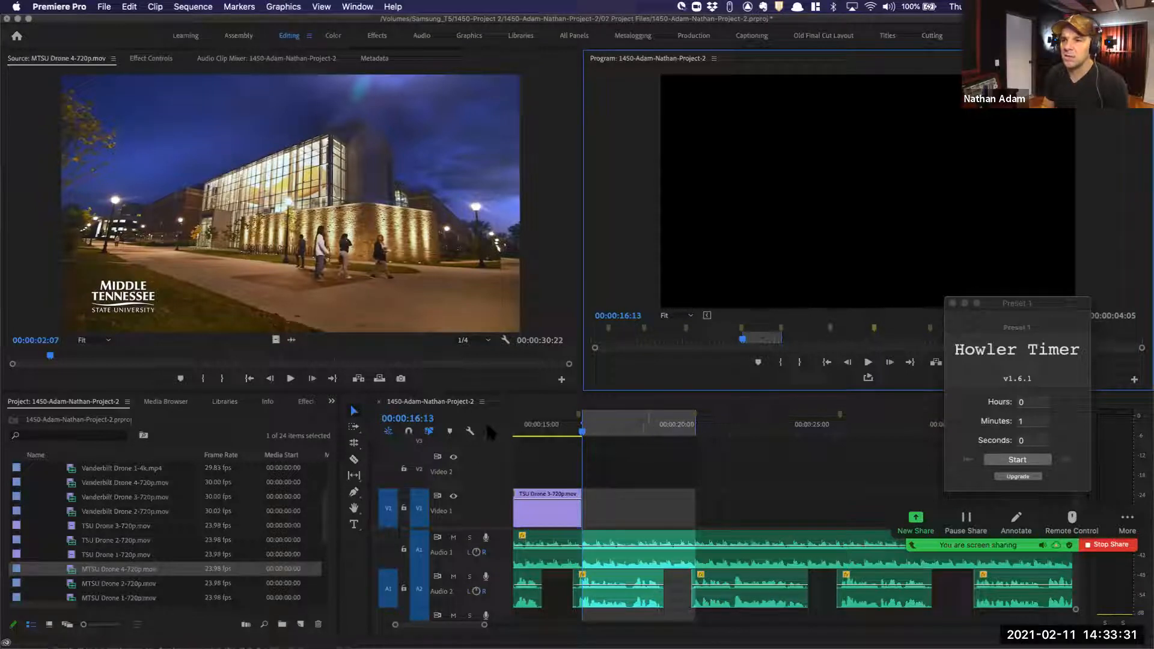
Move the MTSU Drone 4 source playhead to 00:00:02:12 and scrub the marked sequence range to its Out point at 00:00:20:17
click(690, 428)
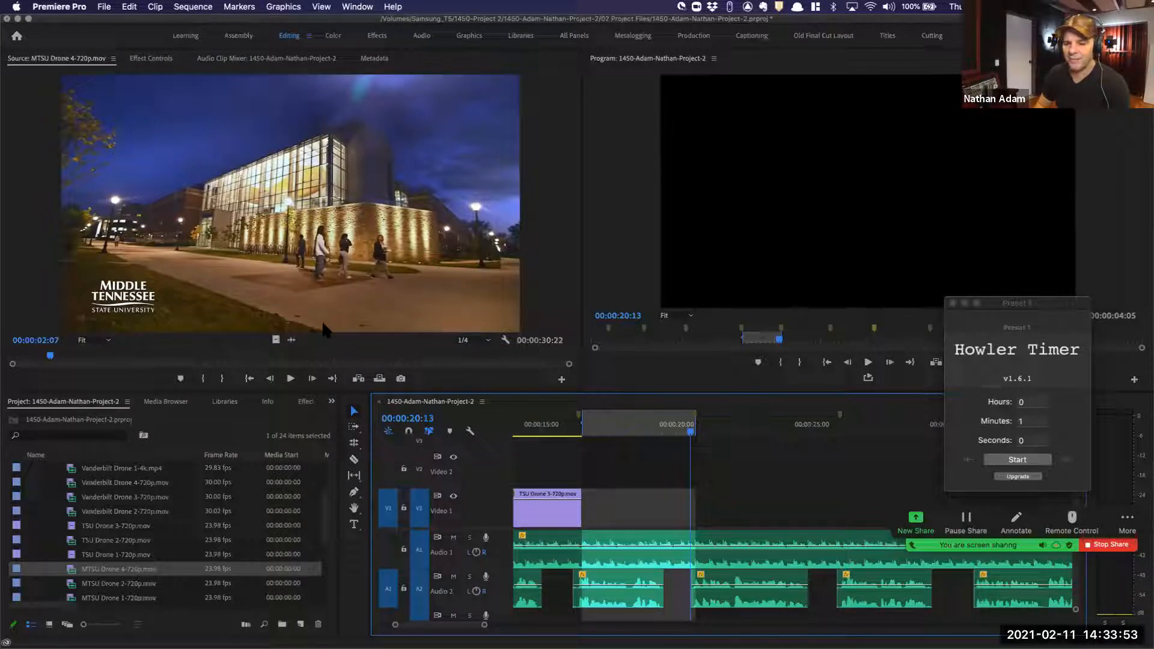
click(178, 264)
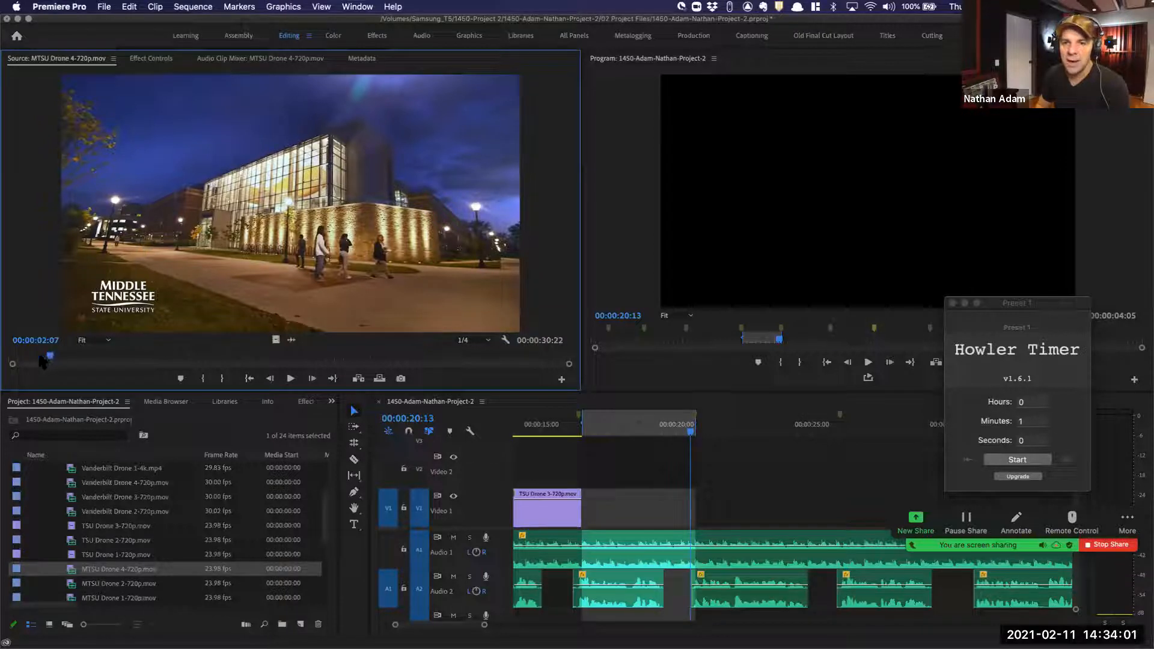
mouse_move(50, 356)
mouse_down()
mouse_move(35, 357)
mouse_move(53, 357)
mouse_up()
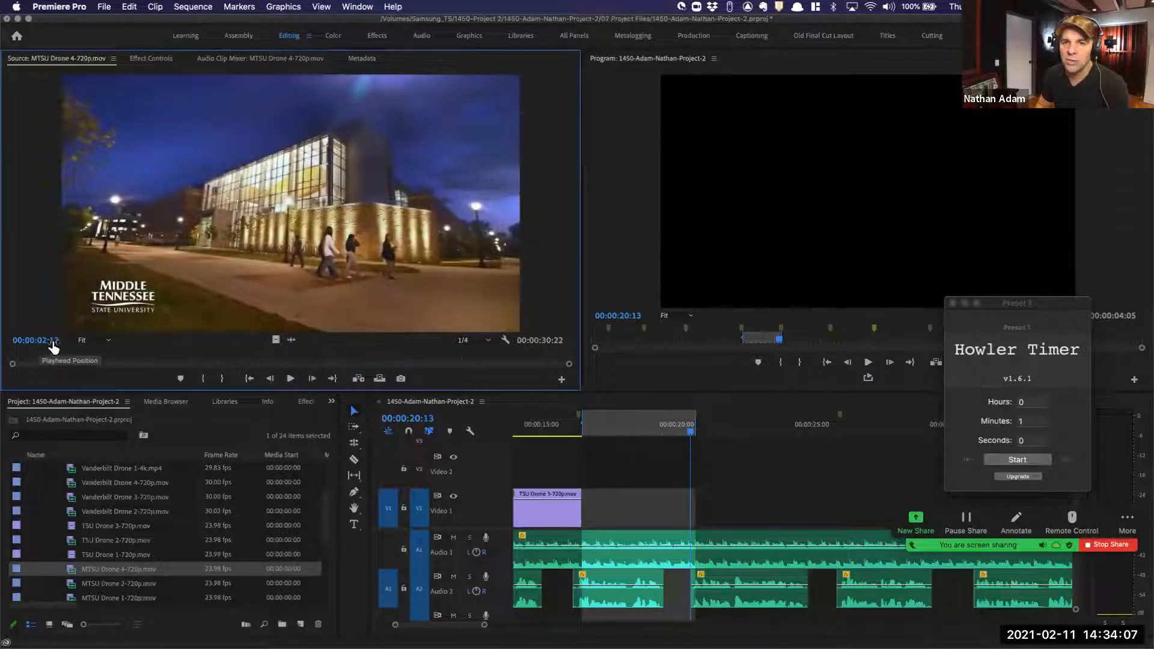
click(589, 430)
drag(588, 429, 698, 434)
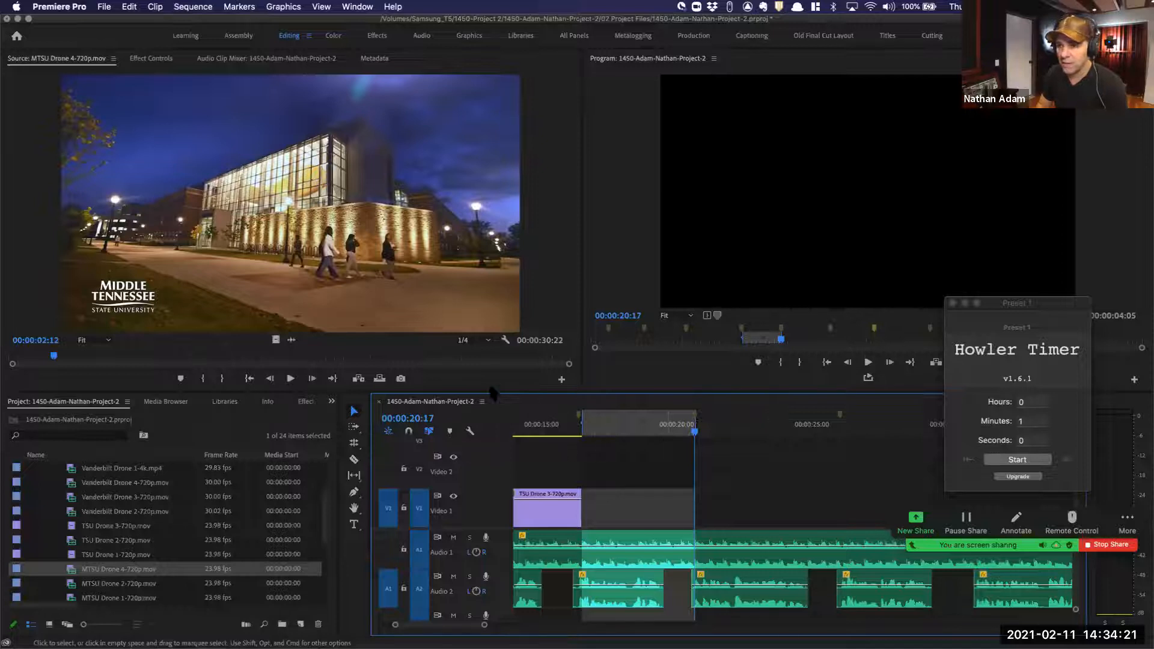
Mark a source Out point at 00:00:02:12 on MTSU Drone 4, at the end of the building shot
click(95, 286)
mouse_move(53, 356)
mouse_down()
mouse_move(88, 364)
mouse_move(45, 365)
mouse_move(54, 366)
mouse_up()
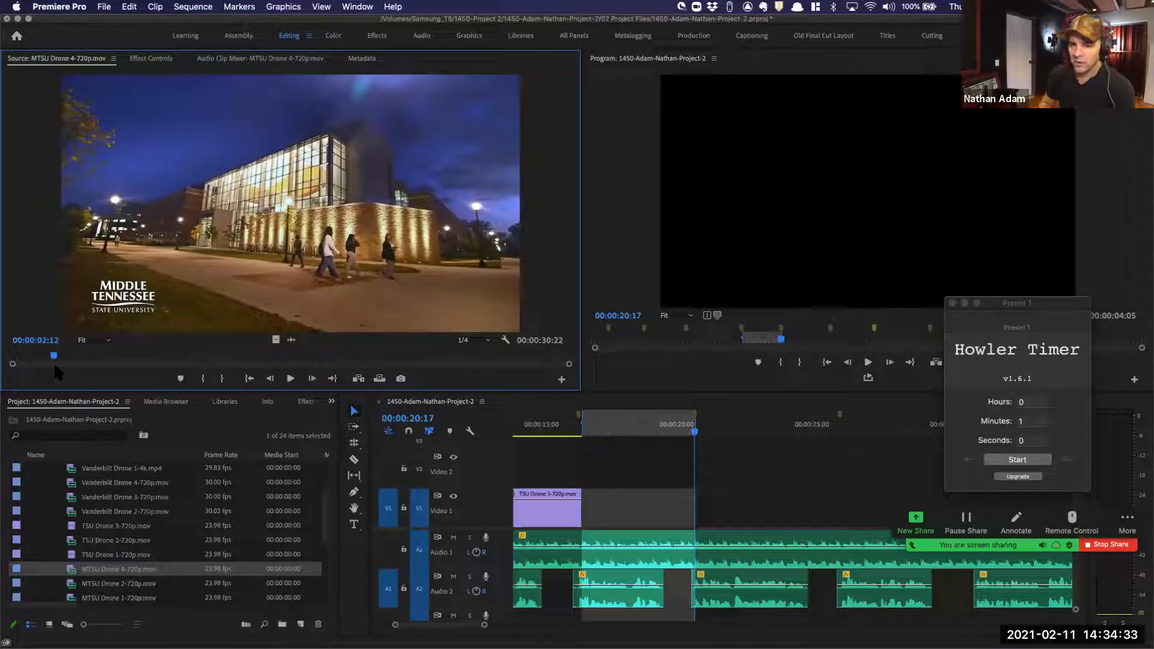
key(o)
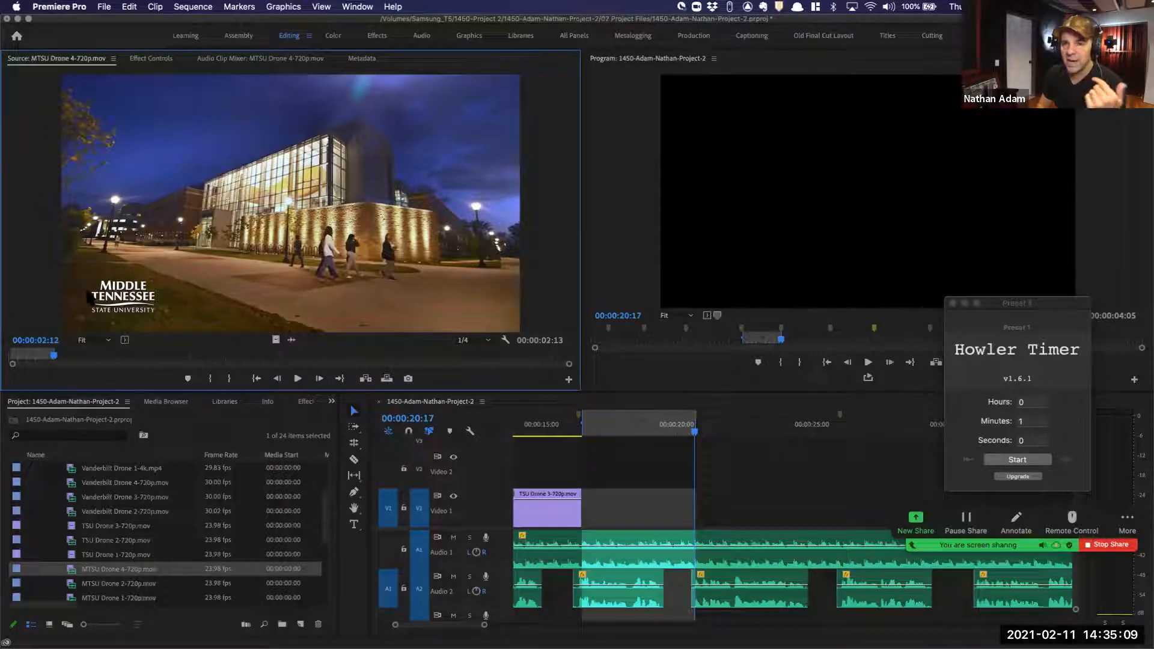
Make a subclip from the marked building shot of MTSU Drone 4, keeping the suggested name and leaving trims unrestricted
key(super+u)
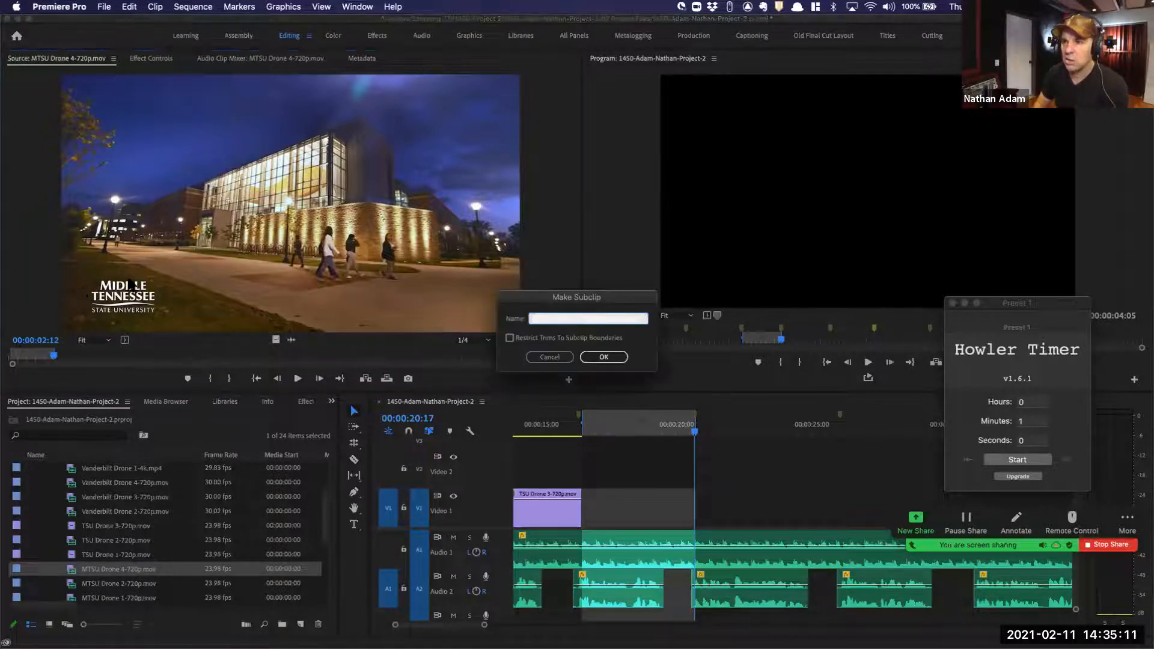
drag(611, 295, 535, 280)
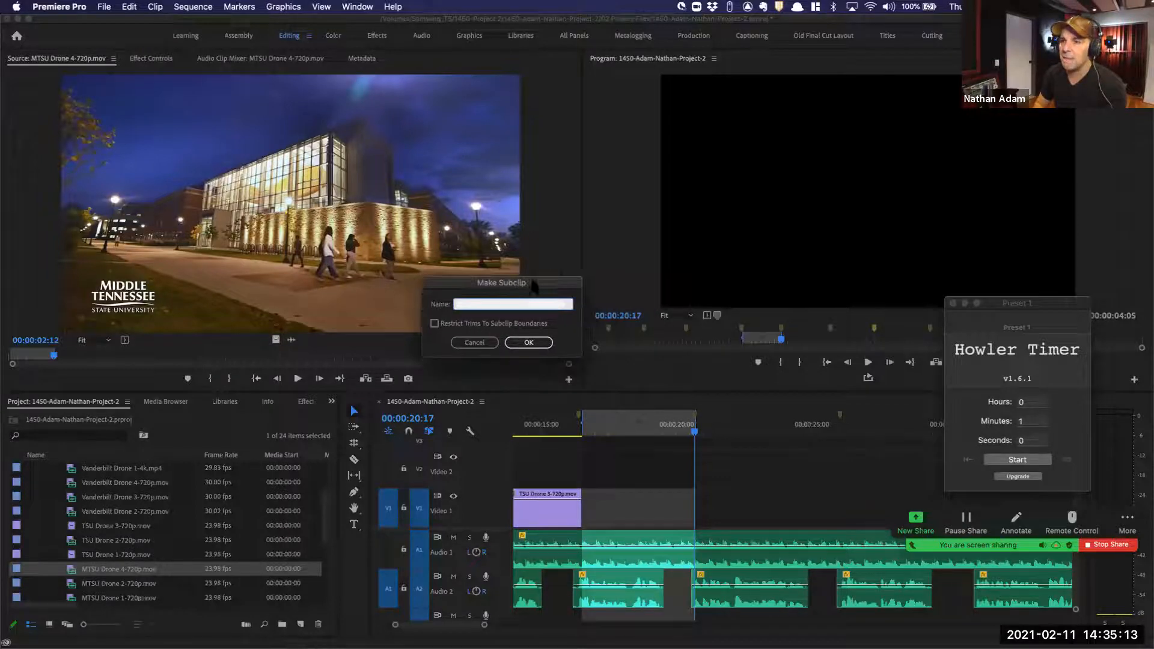
click(474, 304)
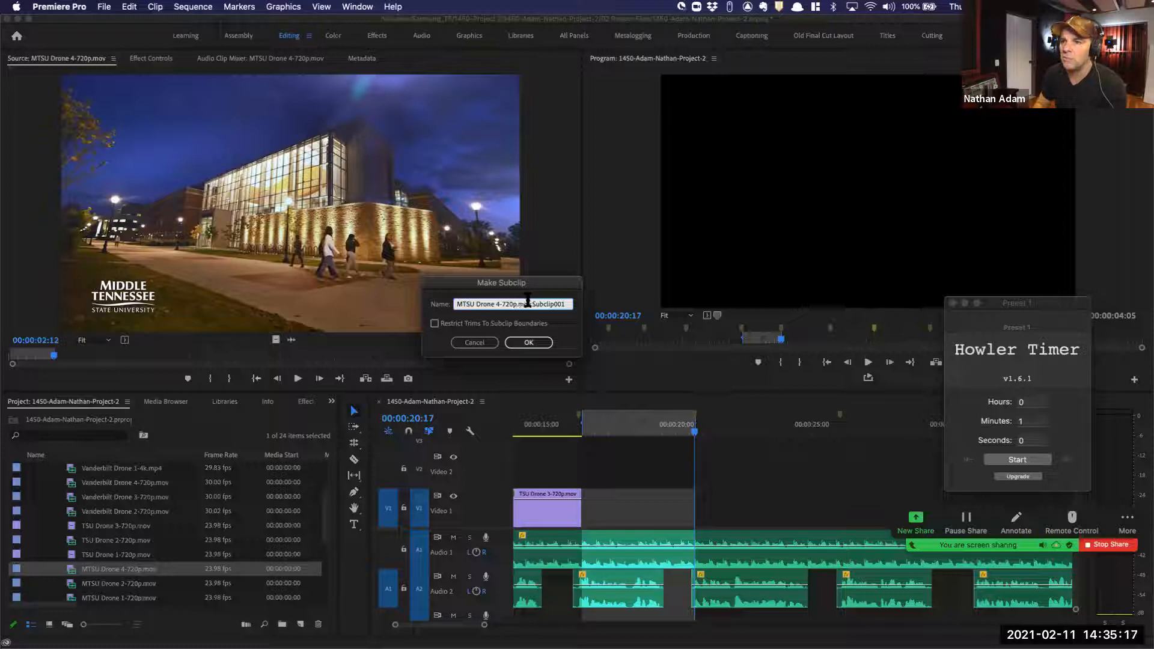
click(528, 343)
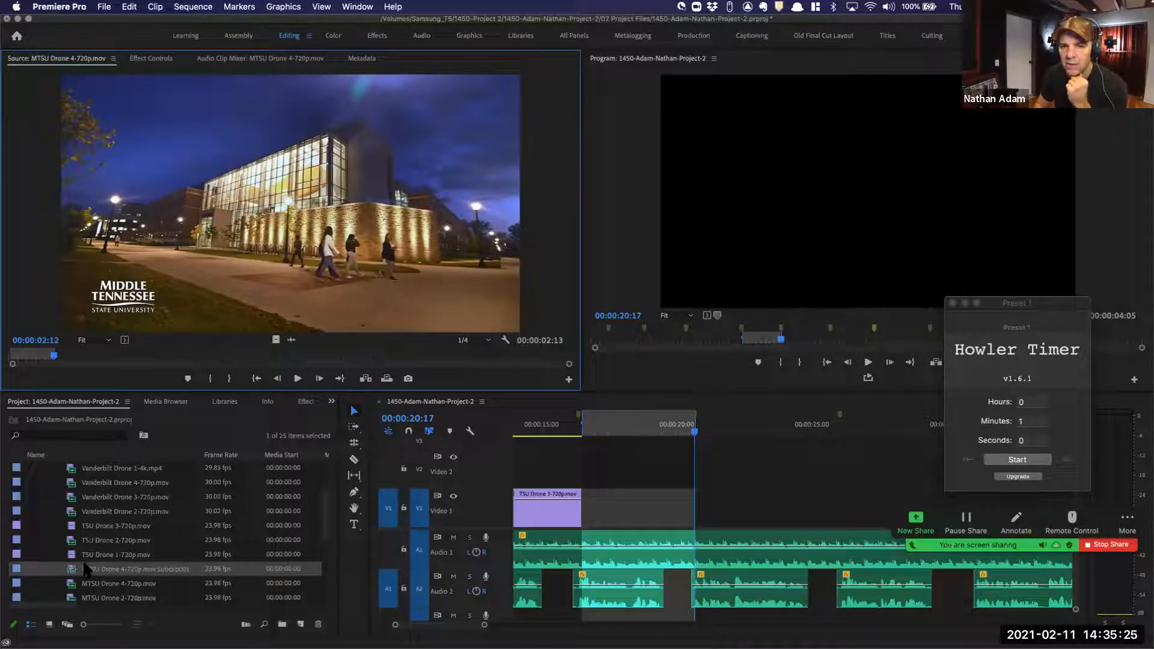
Compare the new subclip with its MTSU Drone 4 master clip, and play the subclip in the Source Monitor
click(109, 584)
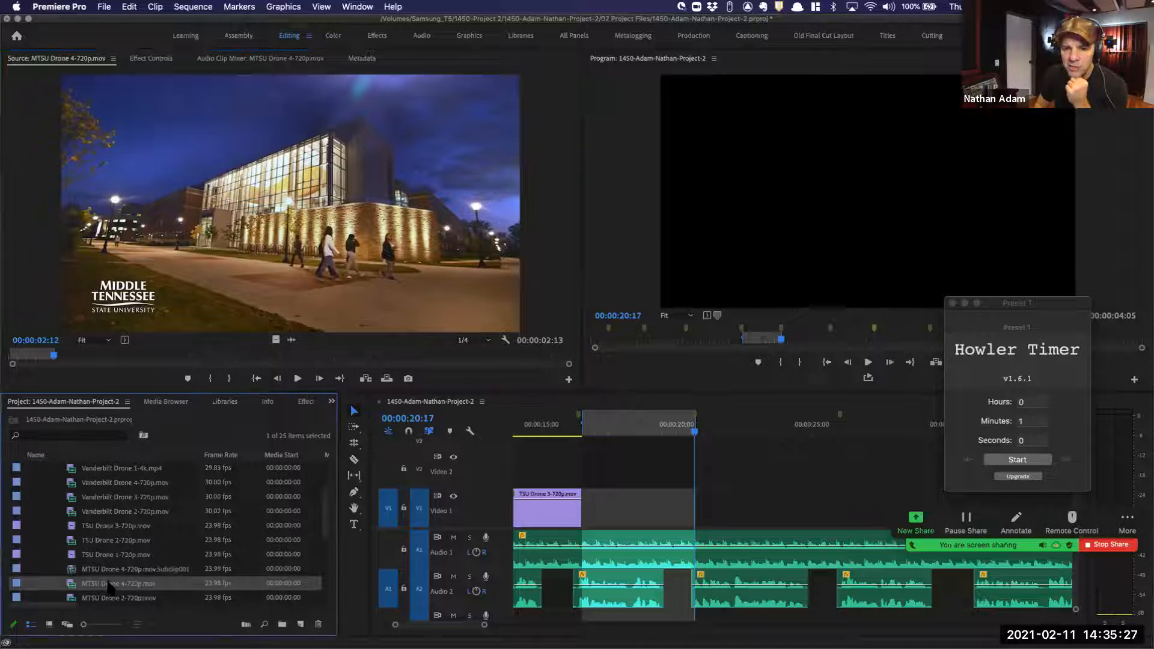
click(106, 571)
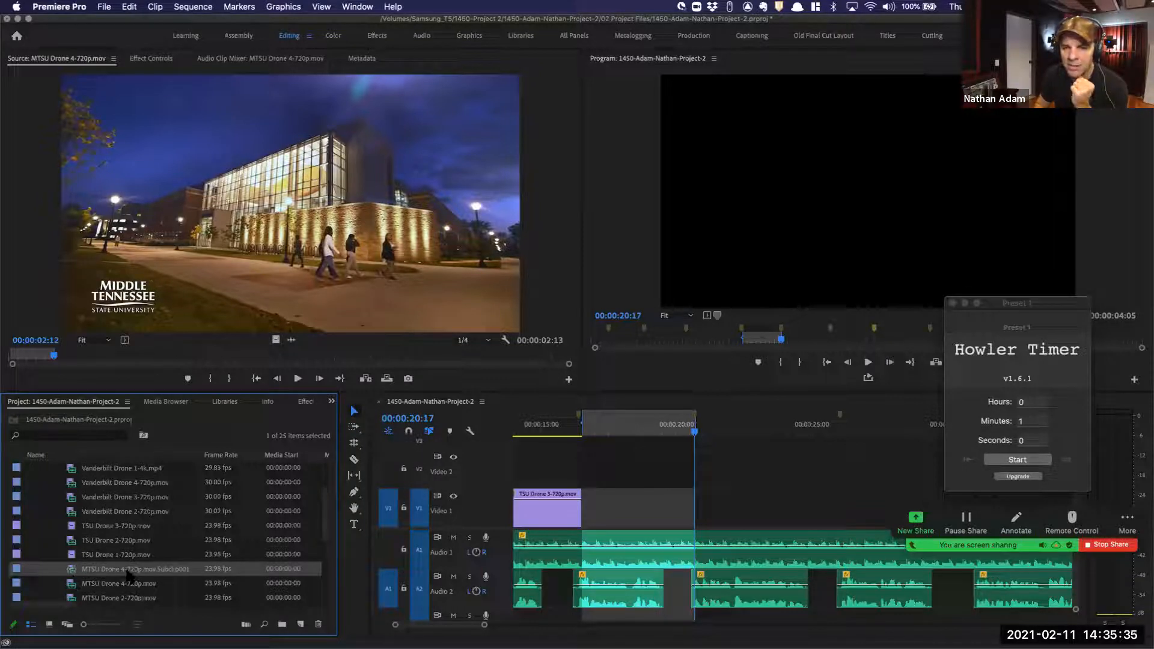
click(113, 585)
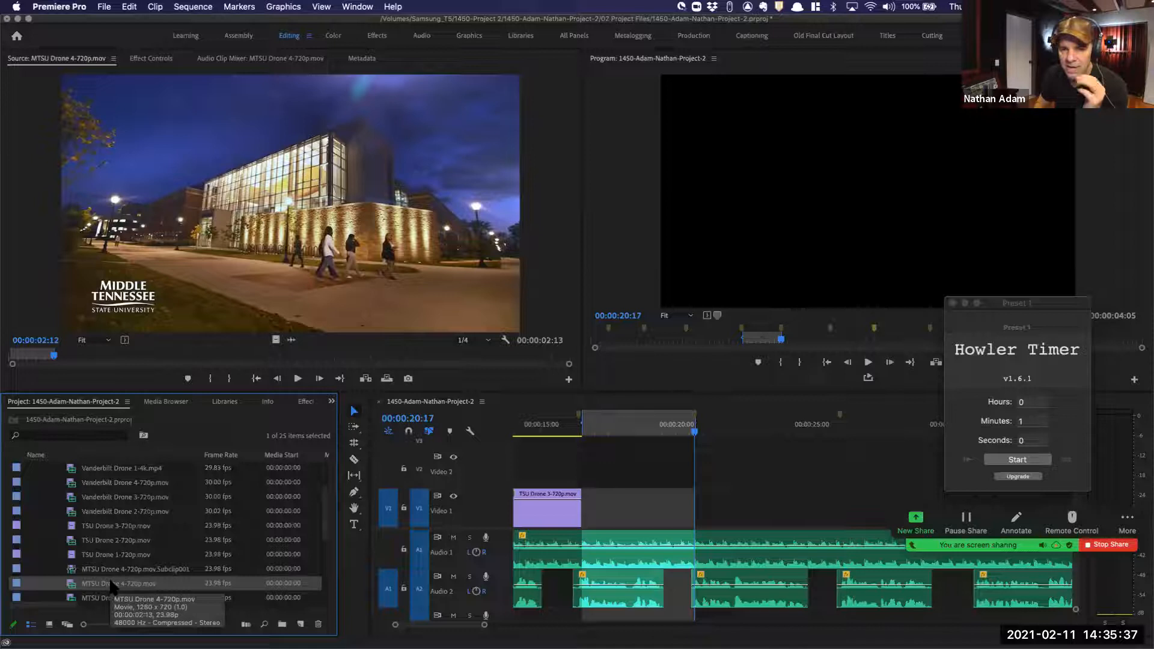
double_click(75, 571)
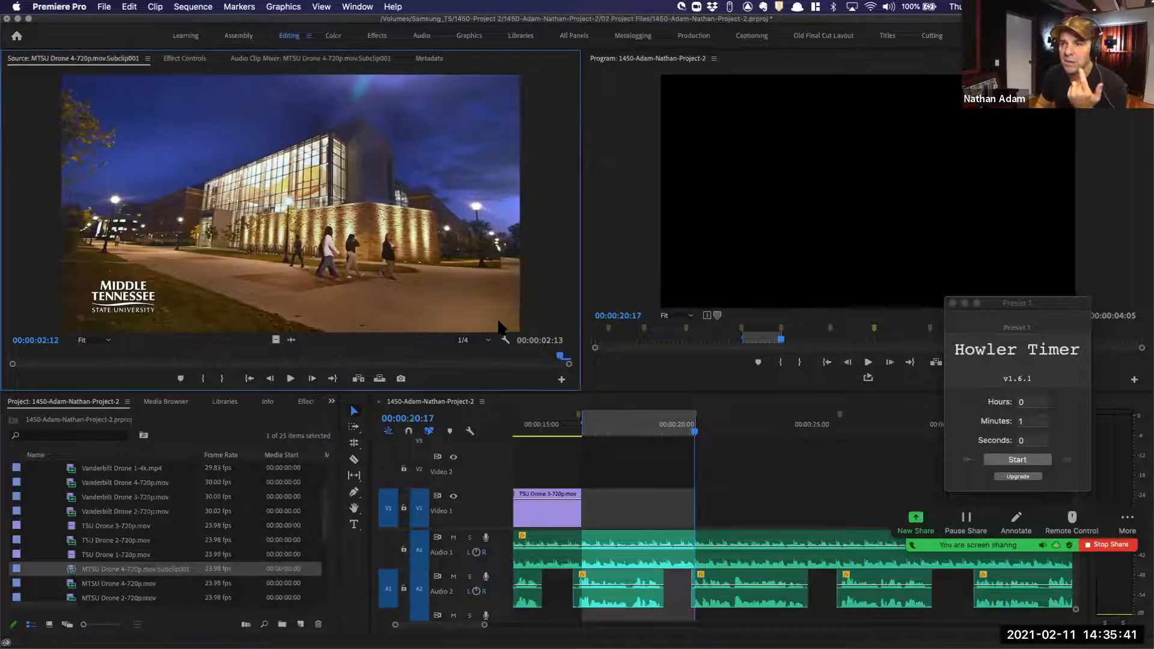
key(space)
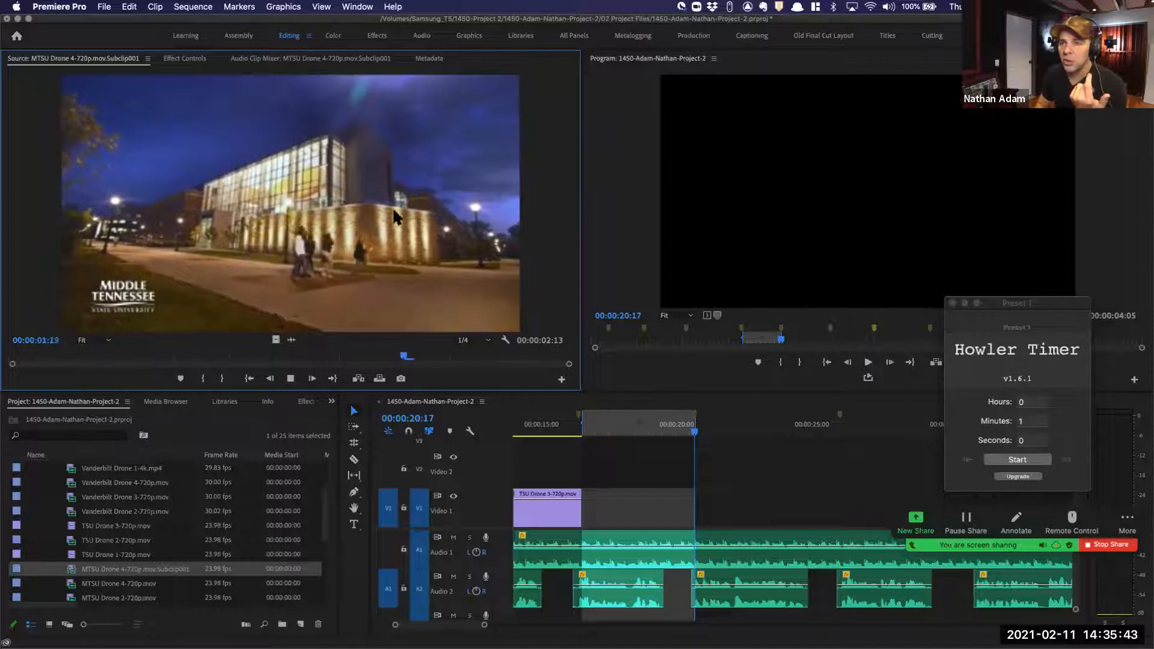
key(space)
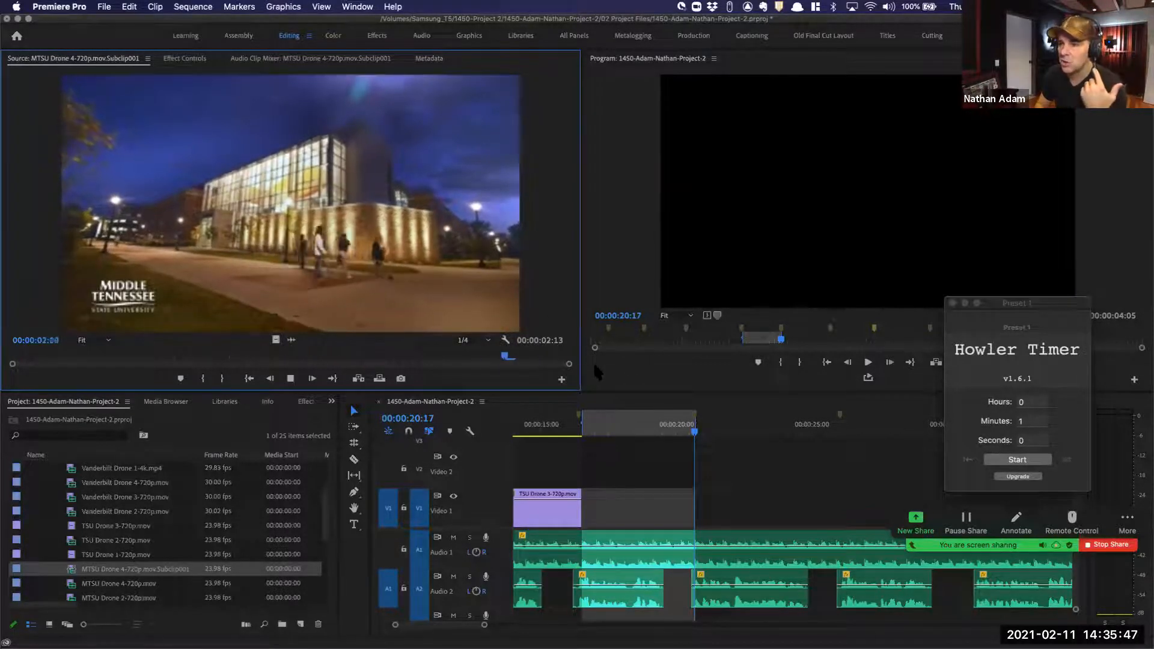
key(space)
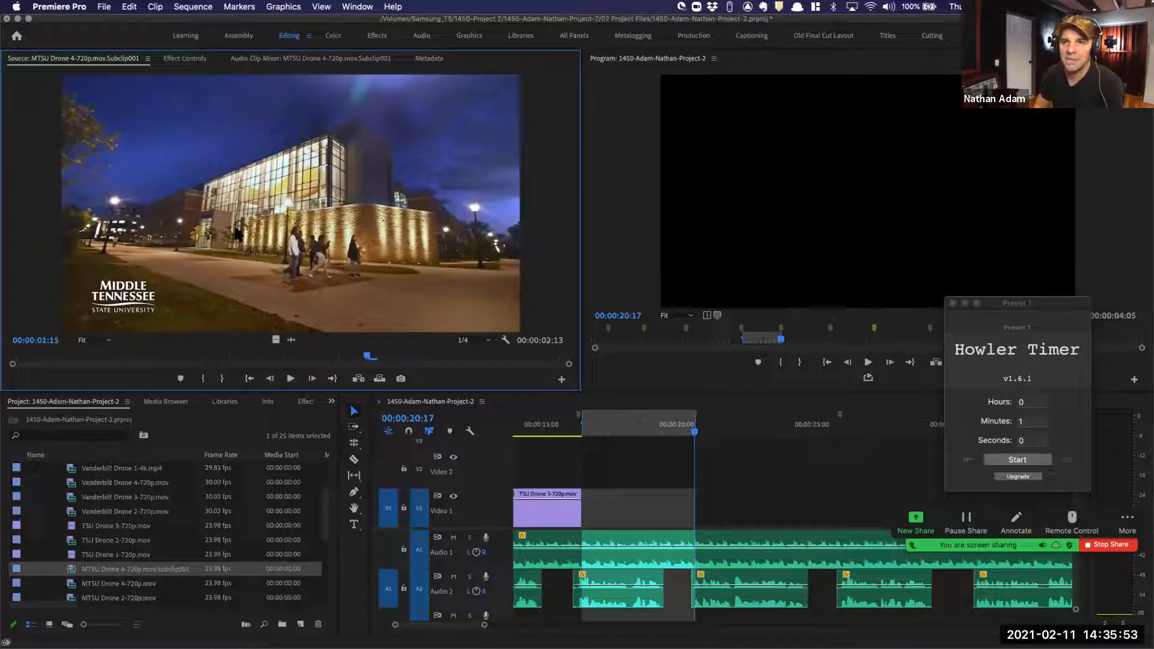
Rename the MTSU Drone 4 subclip as MTSU Drone4-Building
click(122, 565)
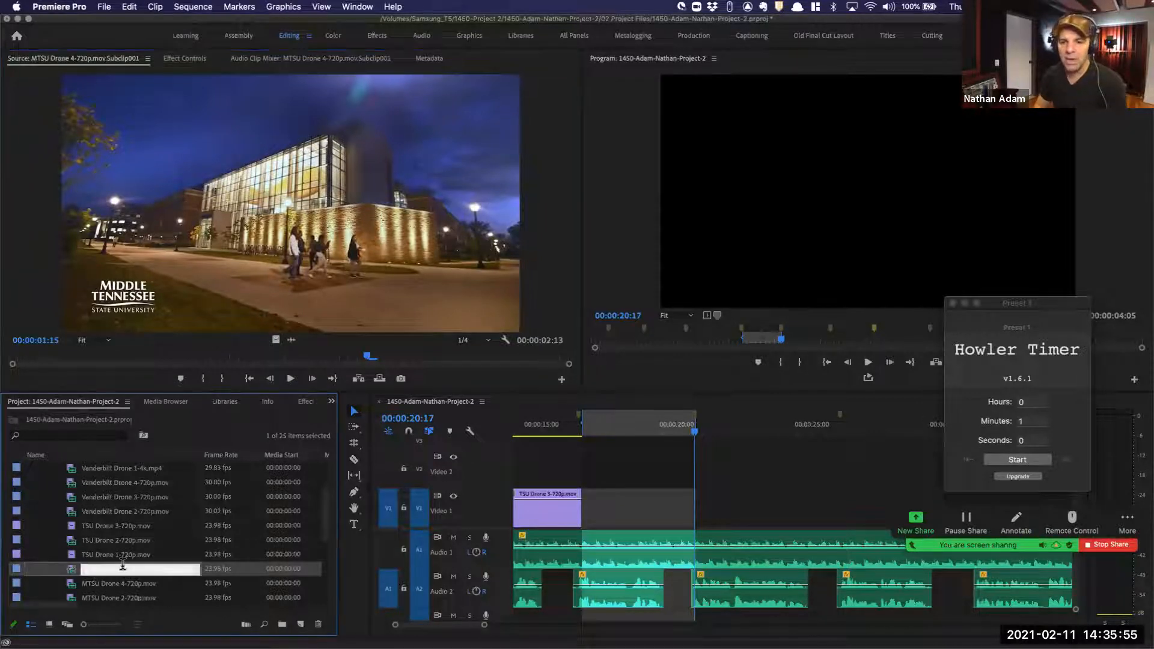
text(MTSU)
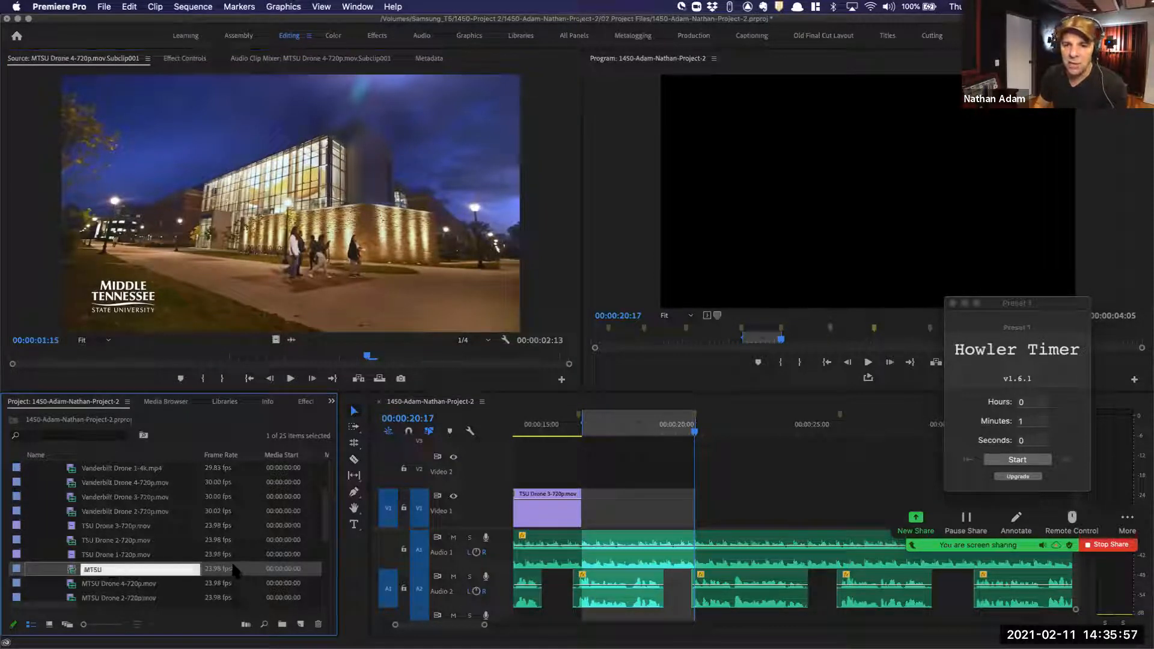
text( Drone4)
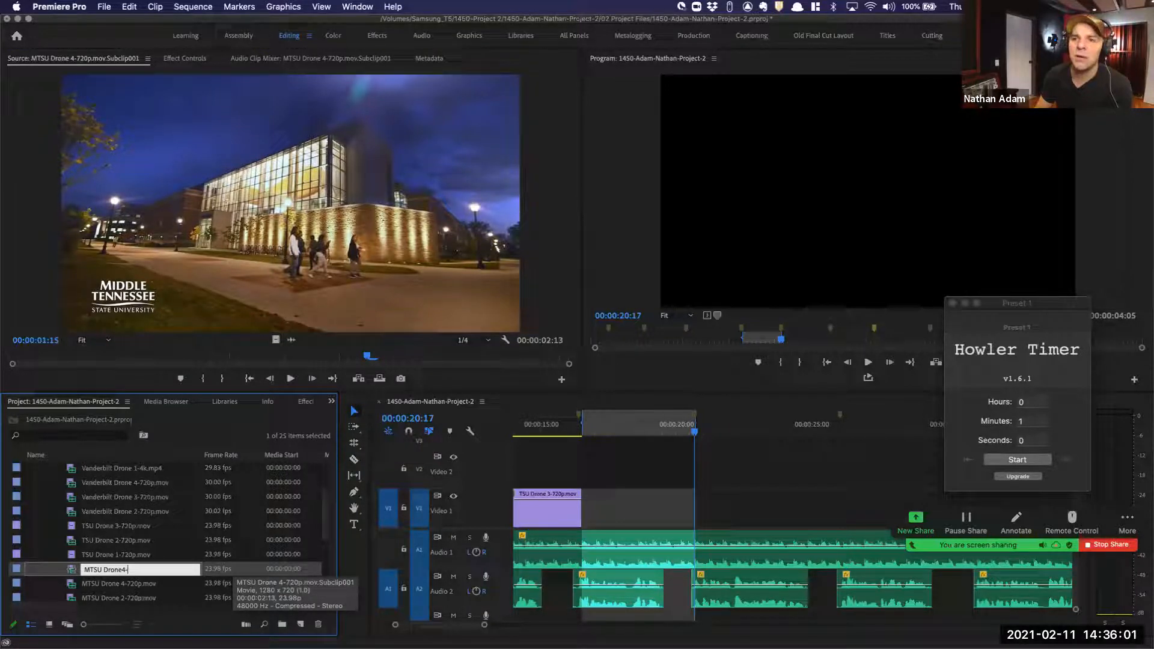
text(-Building)
key(Return)
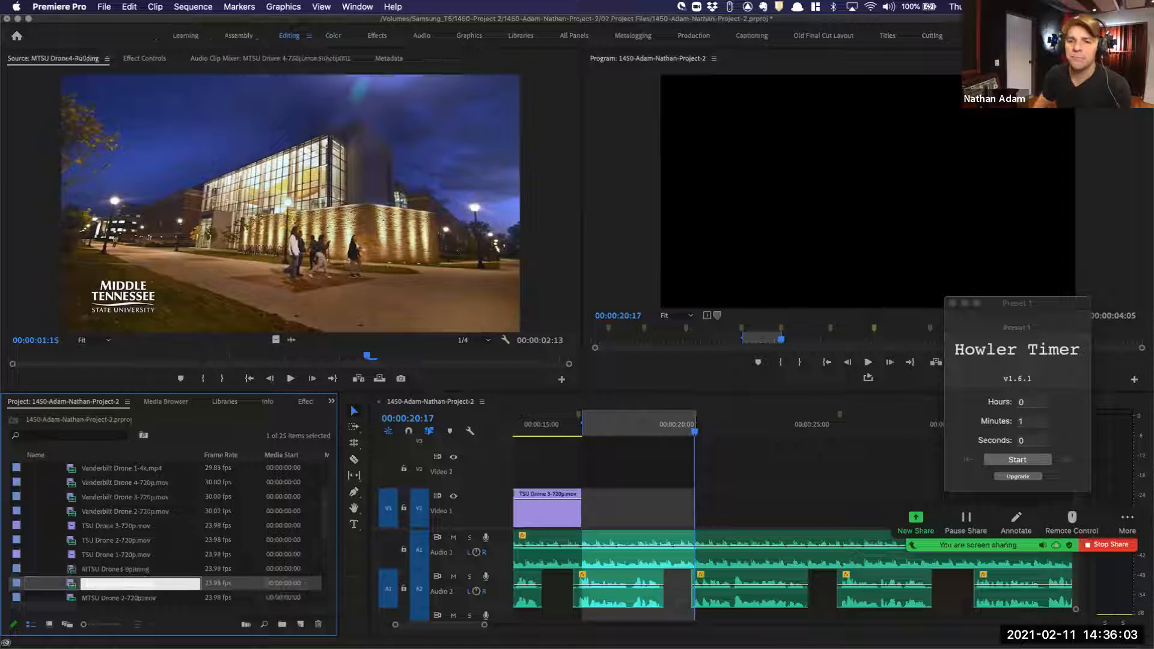
click(208, 556)
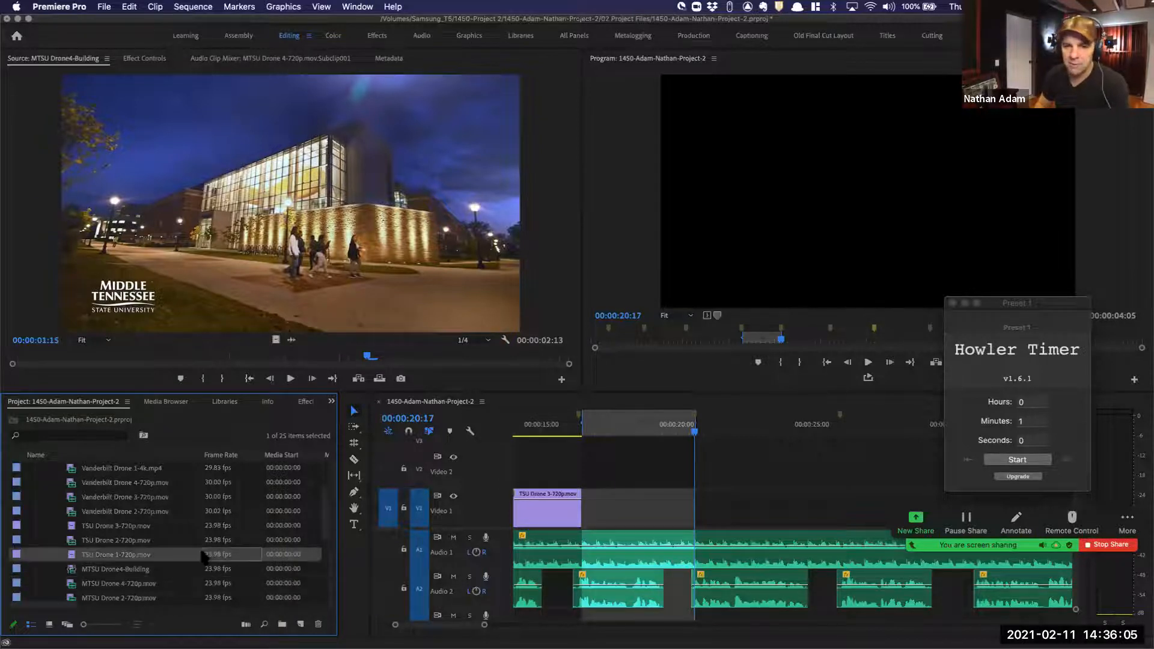
Load the full MTSU Drone 4 clip for comparison, and reopen the MTSU Drone4-Building subclip in the Source Monitor
click(146, 571)
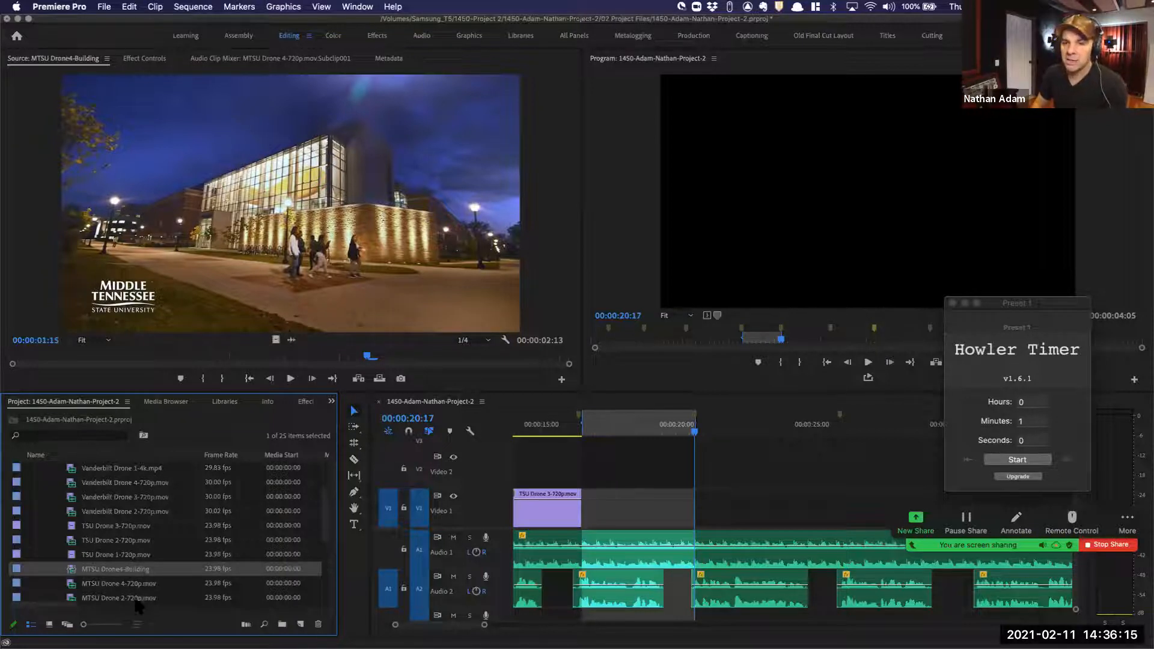
double_click(73, 584)
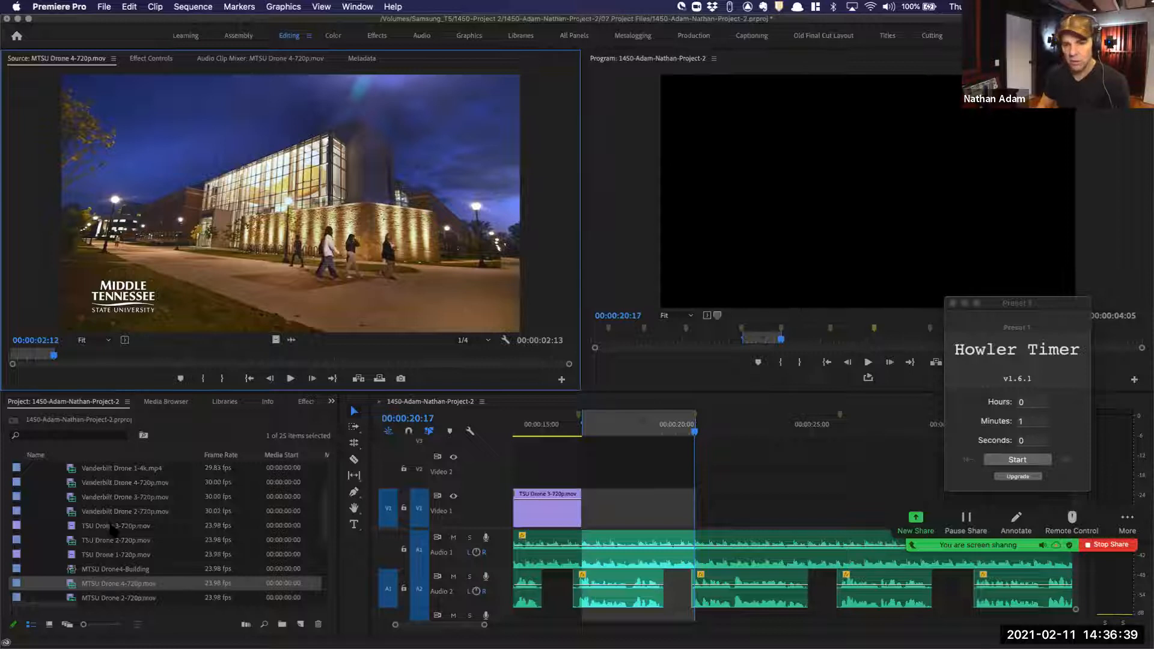
click(75, 570)
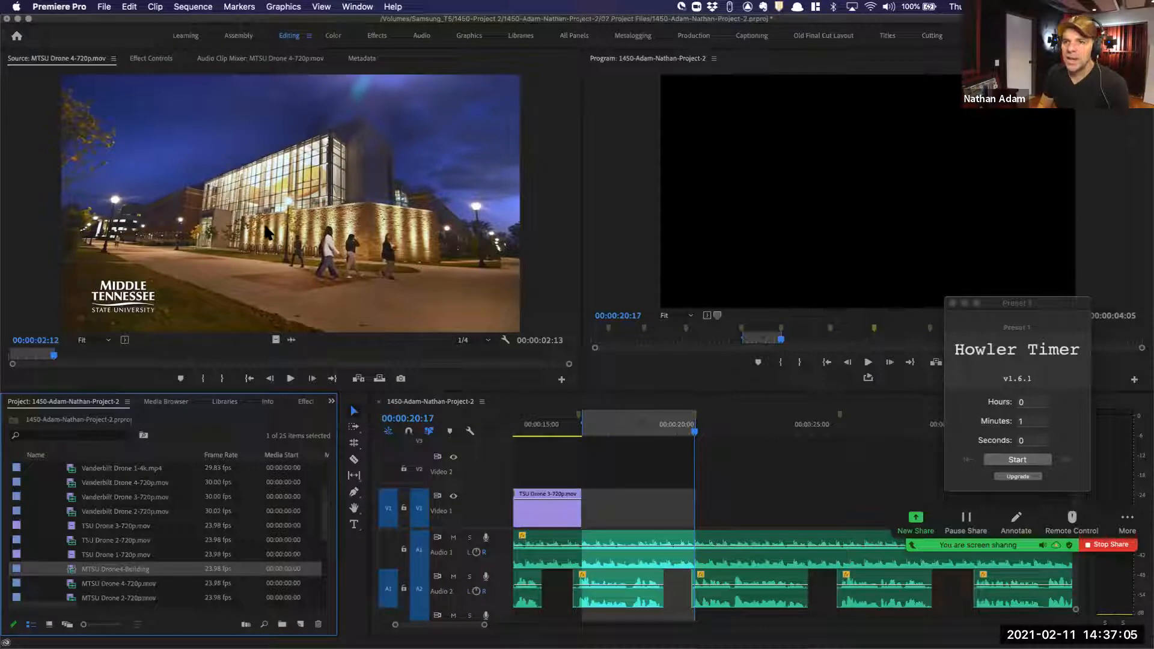
click(112, 570)
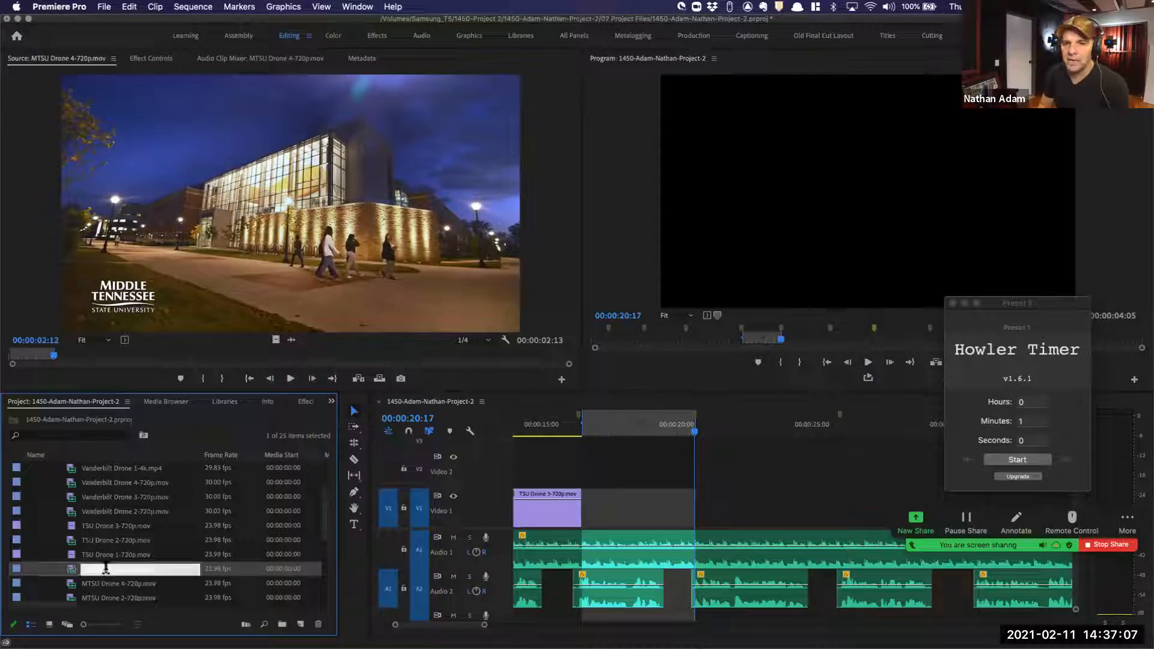
double_click(72, 570)
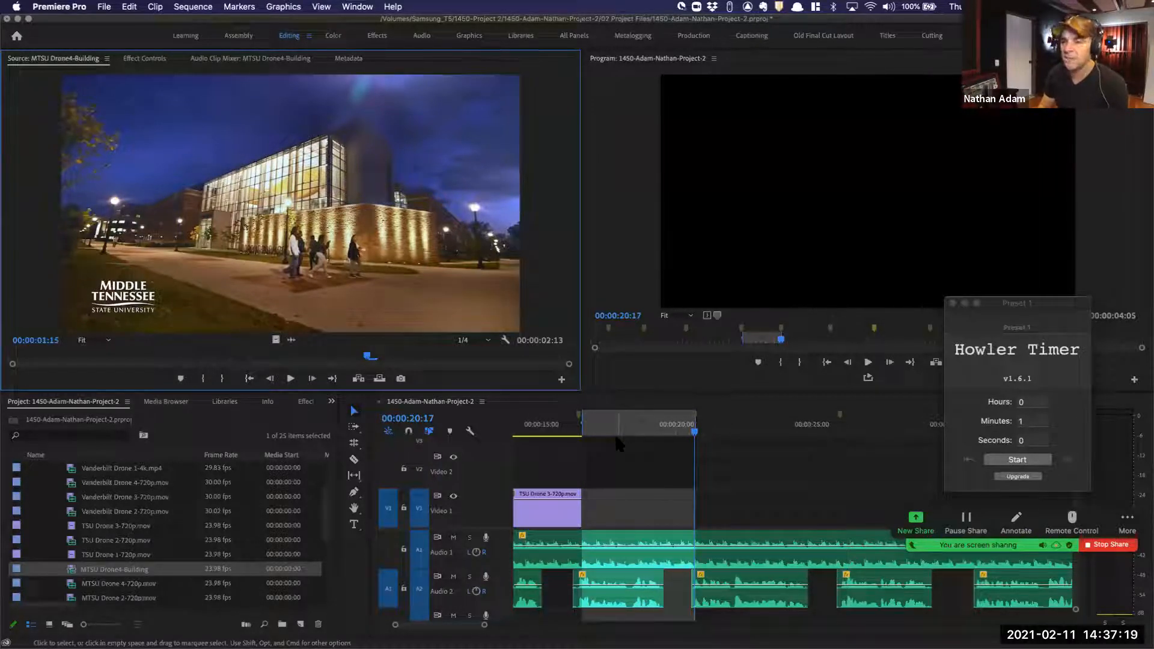
Try overwriting the marked sequence range with MTSU Drone4-Building using Ignore Sequence Out Point, and undo the edit
key(period)
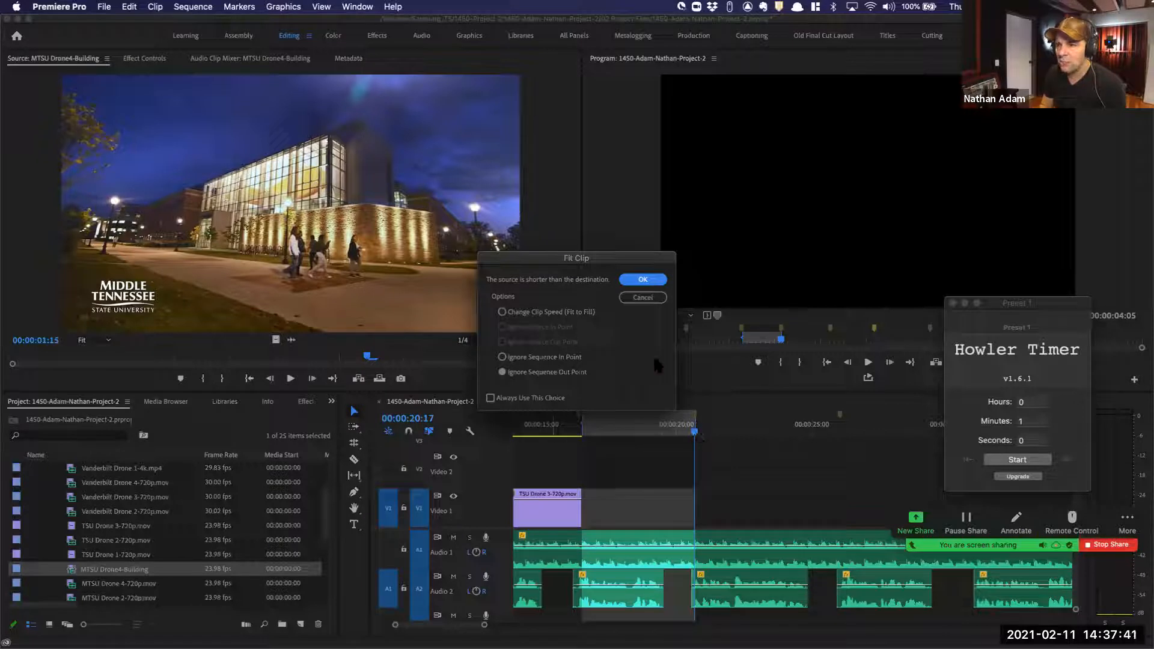
click(643, 279)
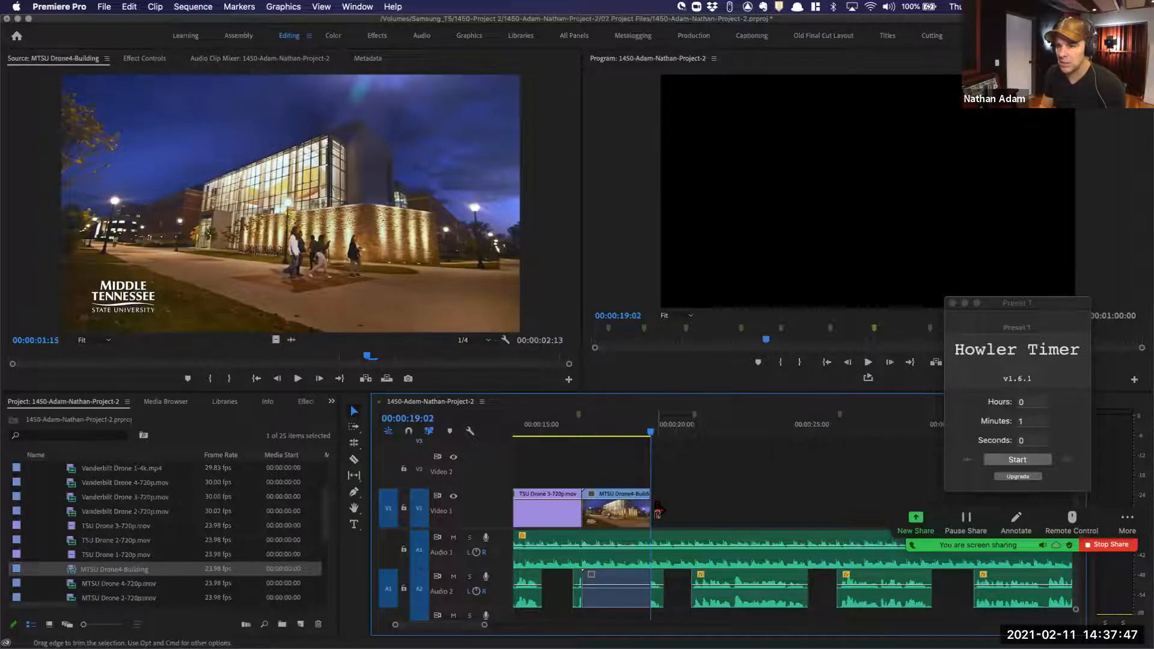
key(super+z)
Try back-timing MTSU Drone4-Building into the marked range with an overwrite using Ignore Sequence In Point, and undo the edit
key(period)
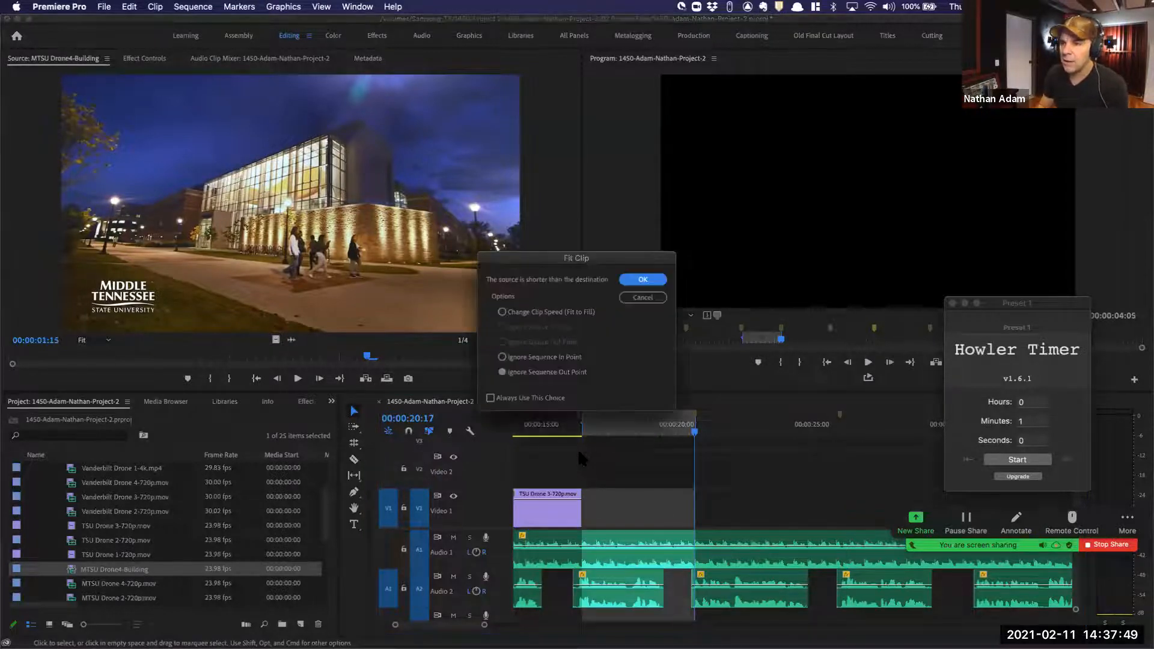
click(520, 359)
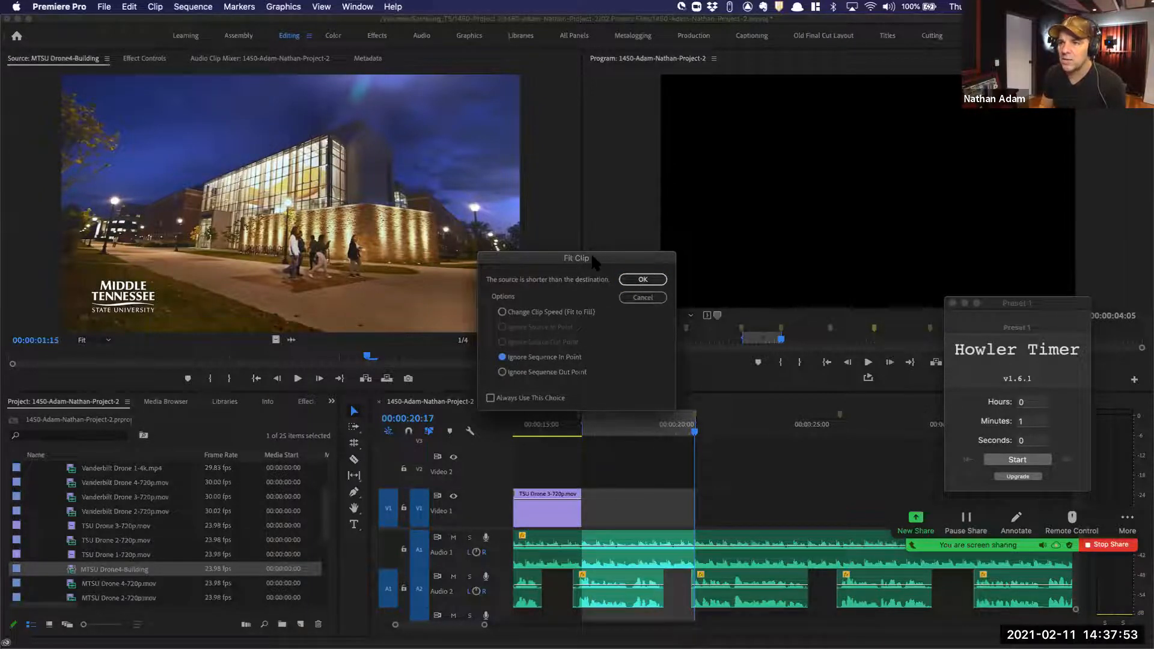
drag(592, 257, 806, 118)
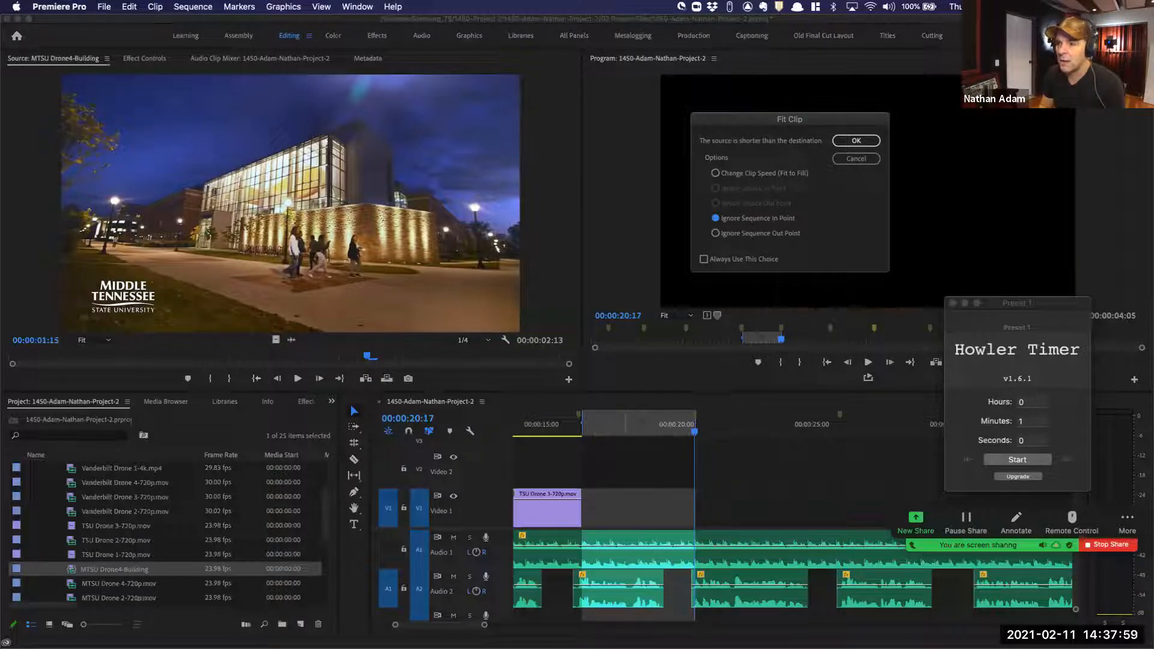
key(Return)
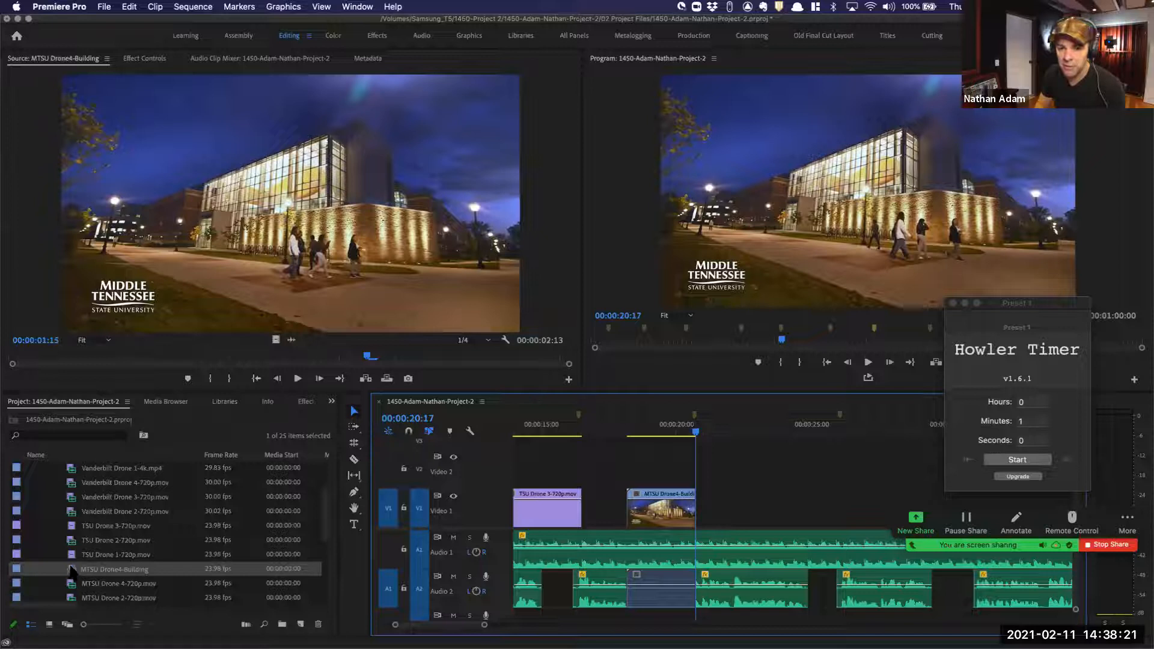
click(90, 555)
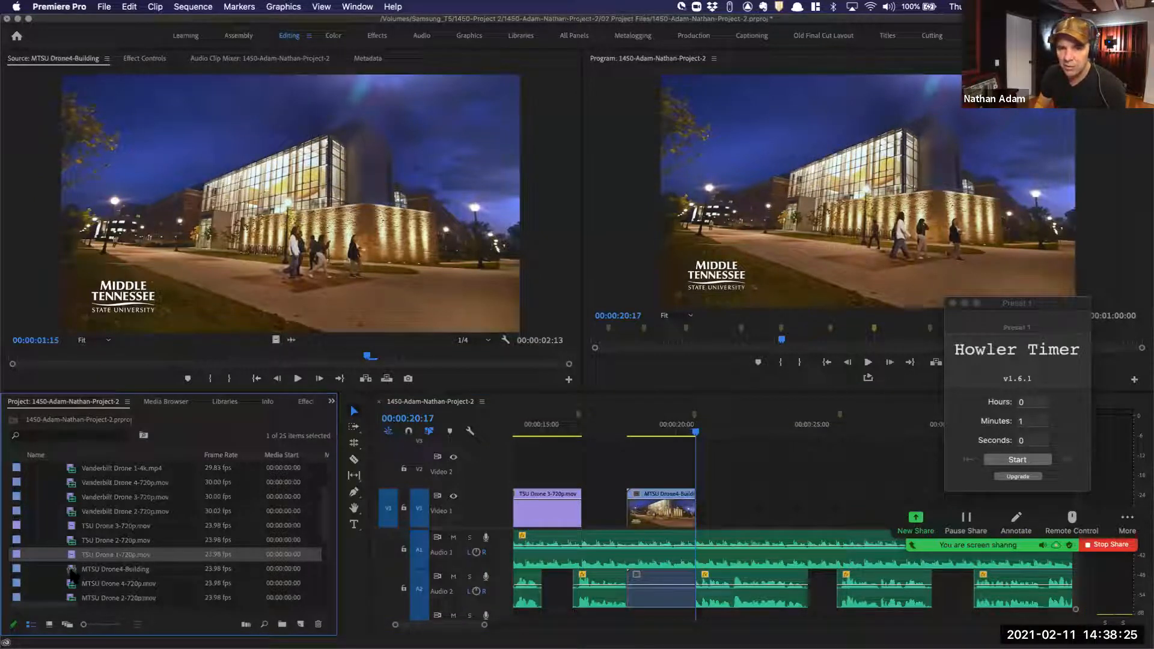
click(73, 569)
click(75, 585)
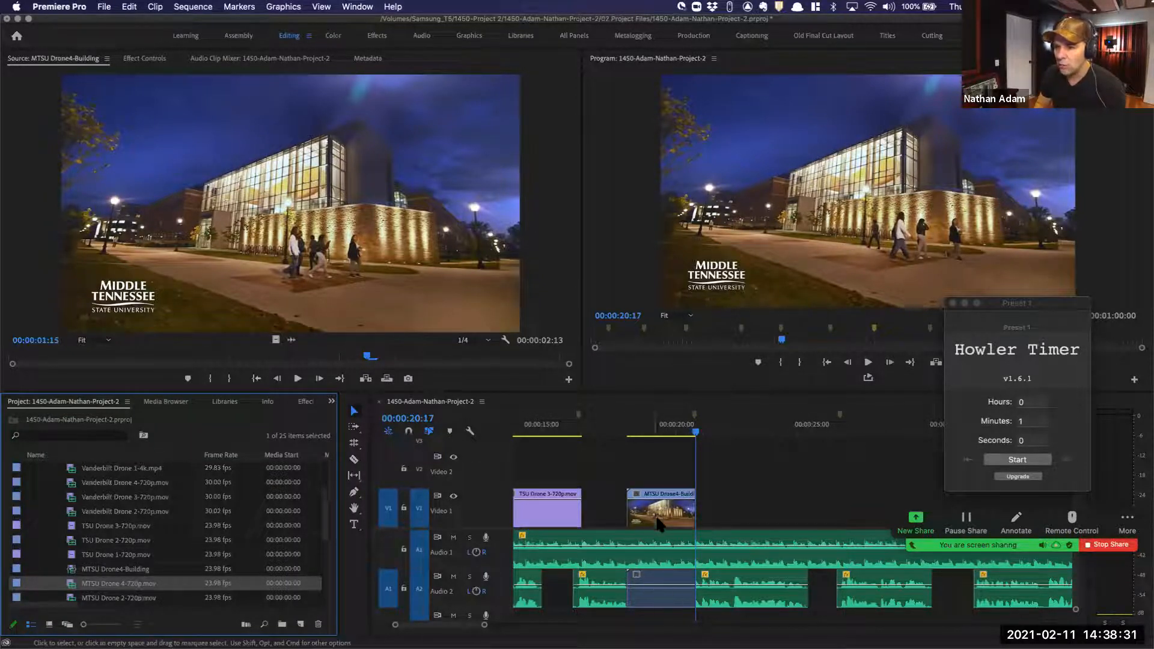
click(656, 602)
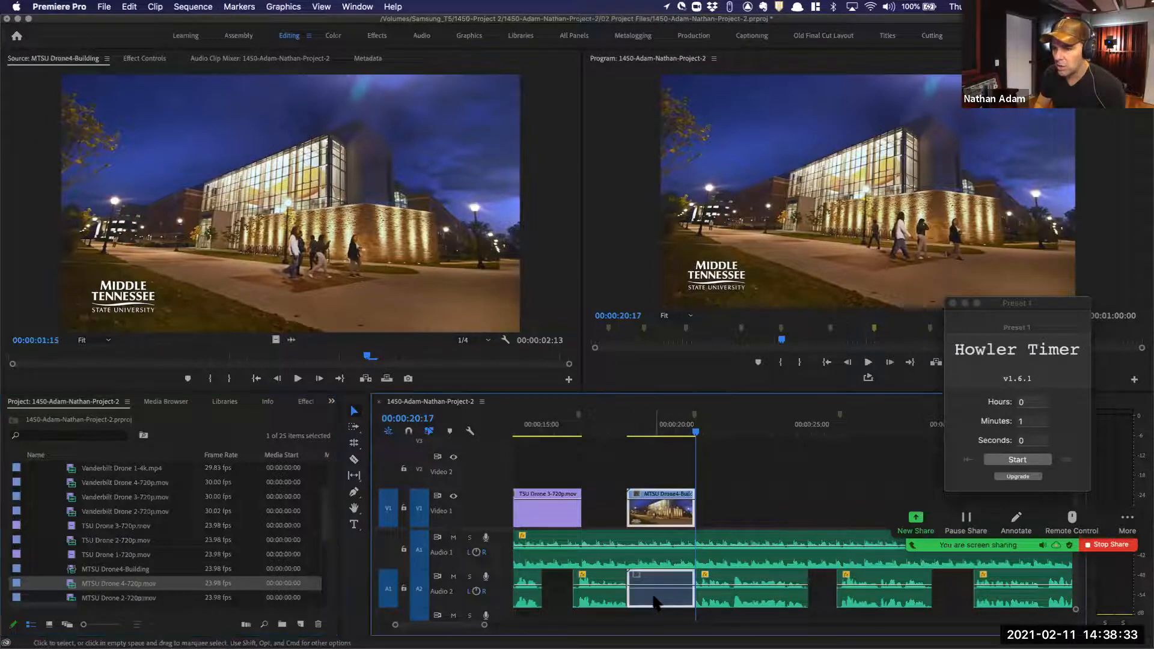
key(super+z)
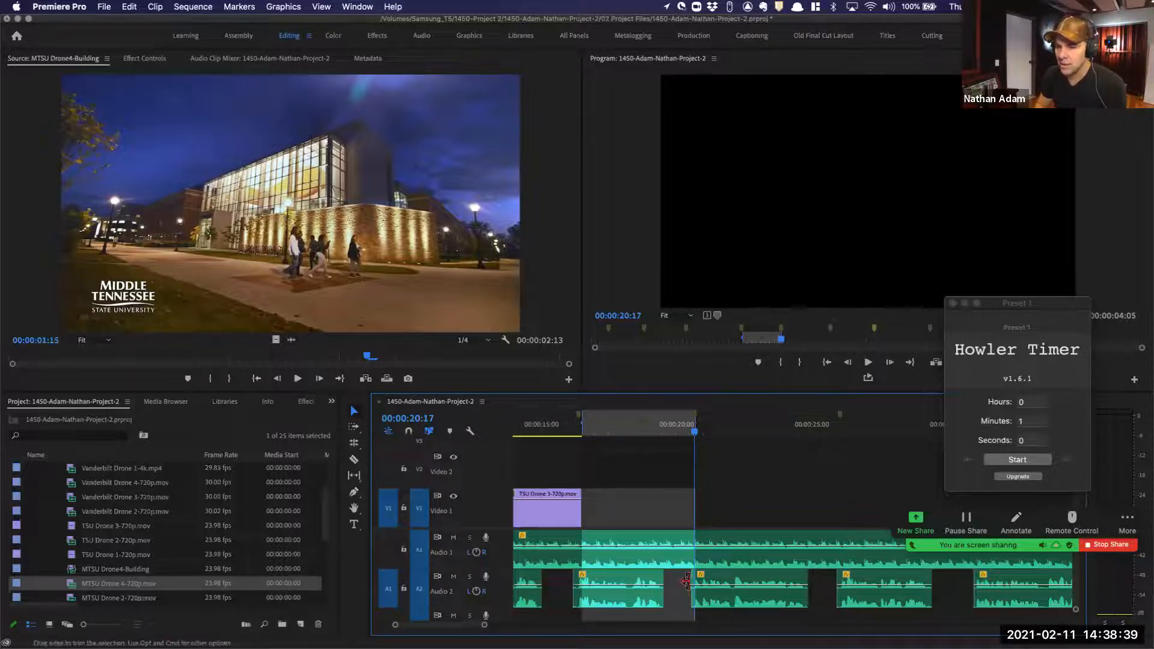
Try overwriting MTSU Drone 4-720p.mov into the marked range with its audio on Audio 3 and Ignore Sequence Out Point, and undo the edit
scroll(648, 578, down, 1)
scroll(648, 579, up, 1)
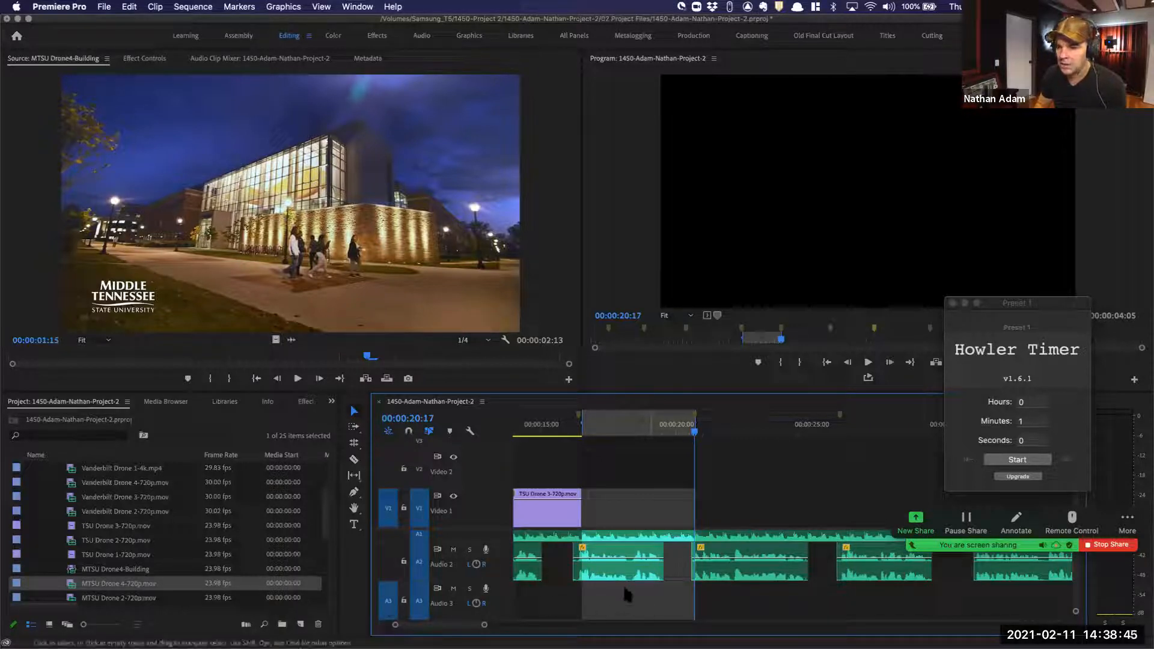
key(period)
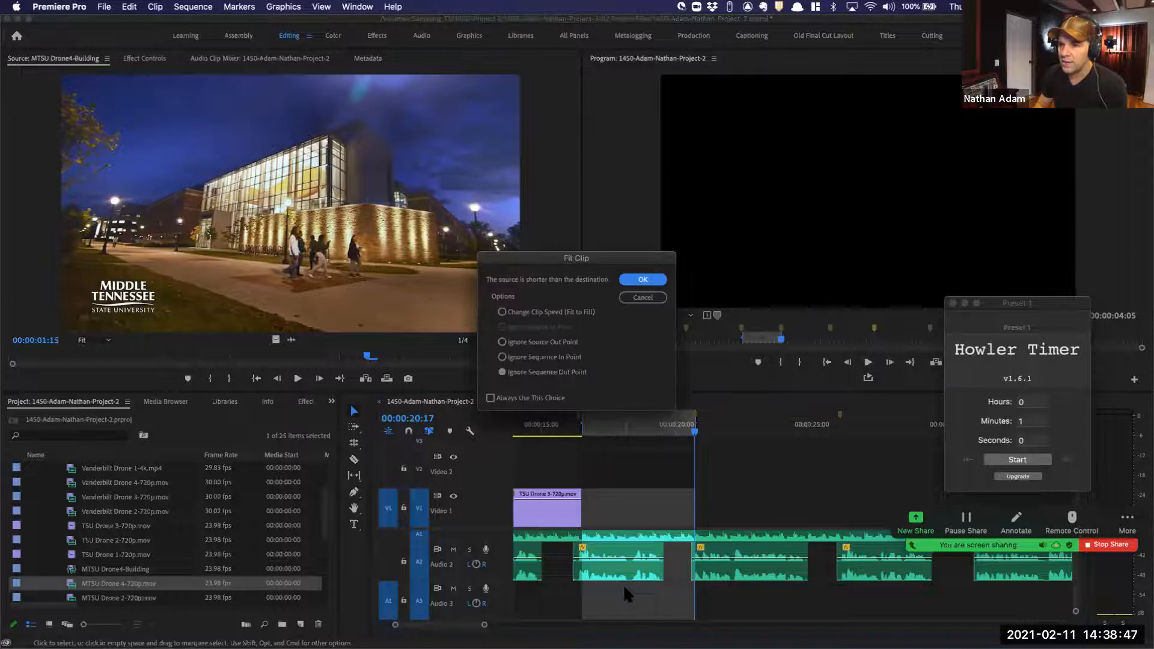
key(Return)
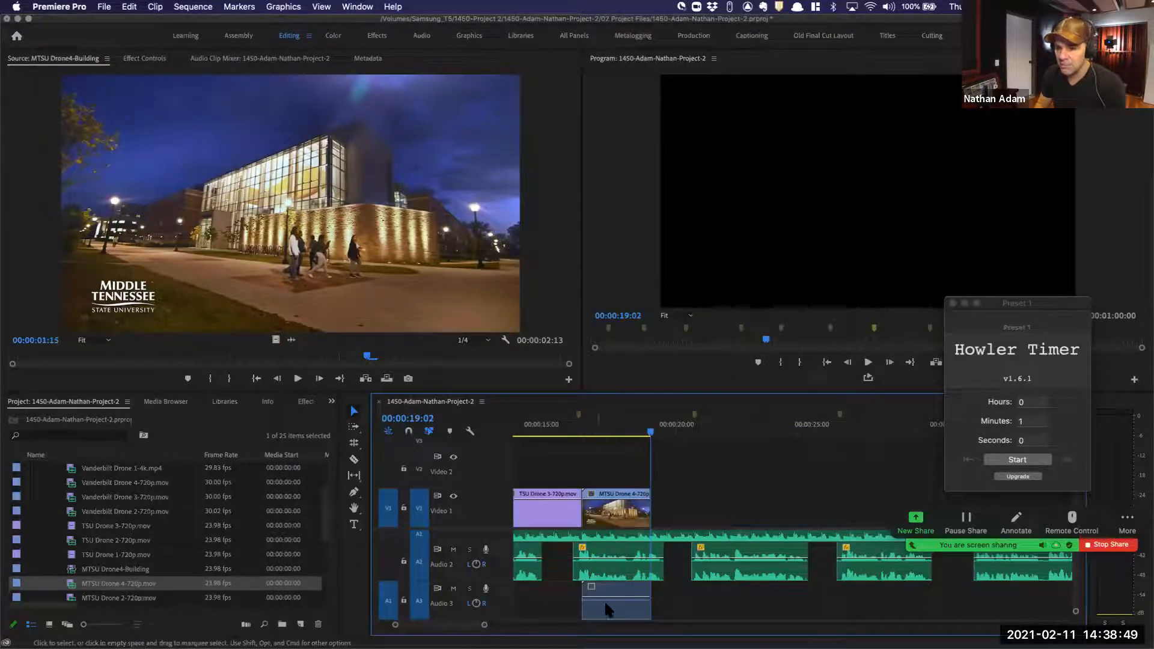
key(super+z)
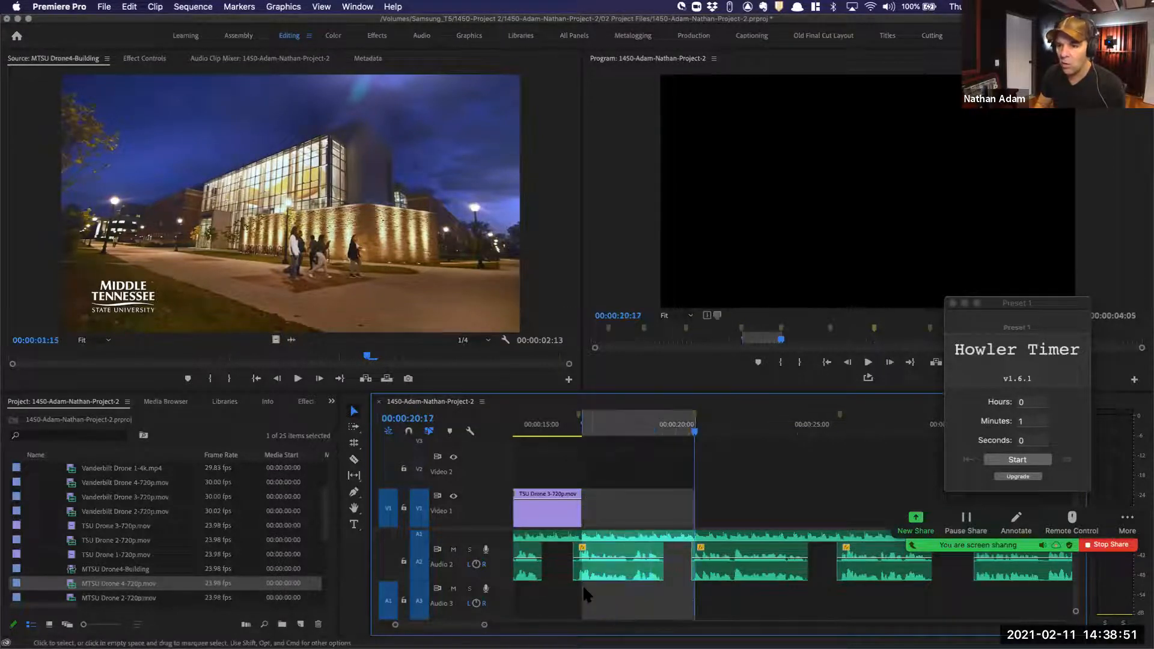
scroll(402, 601, up, 1)
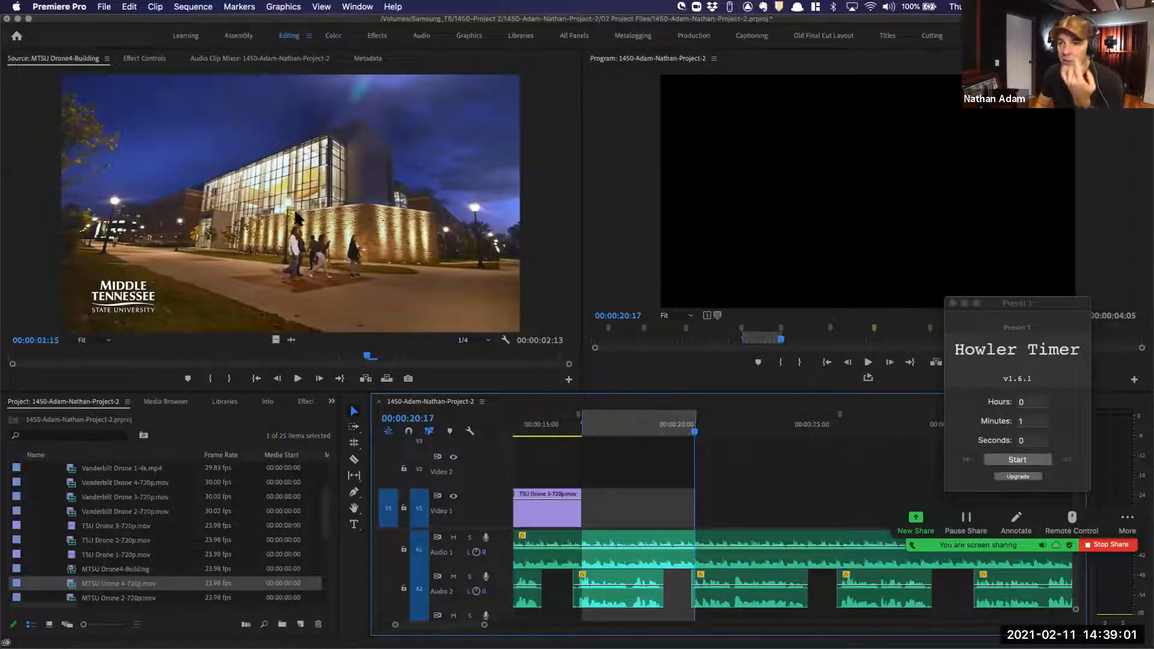
scroll(382, 558, down, 3)
scroll(382, 558, up, 3)
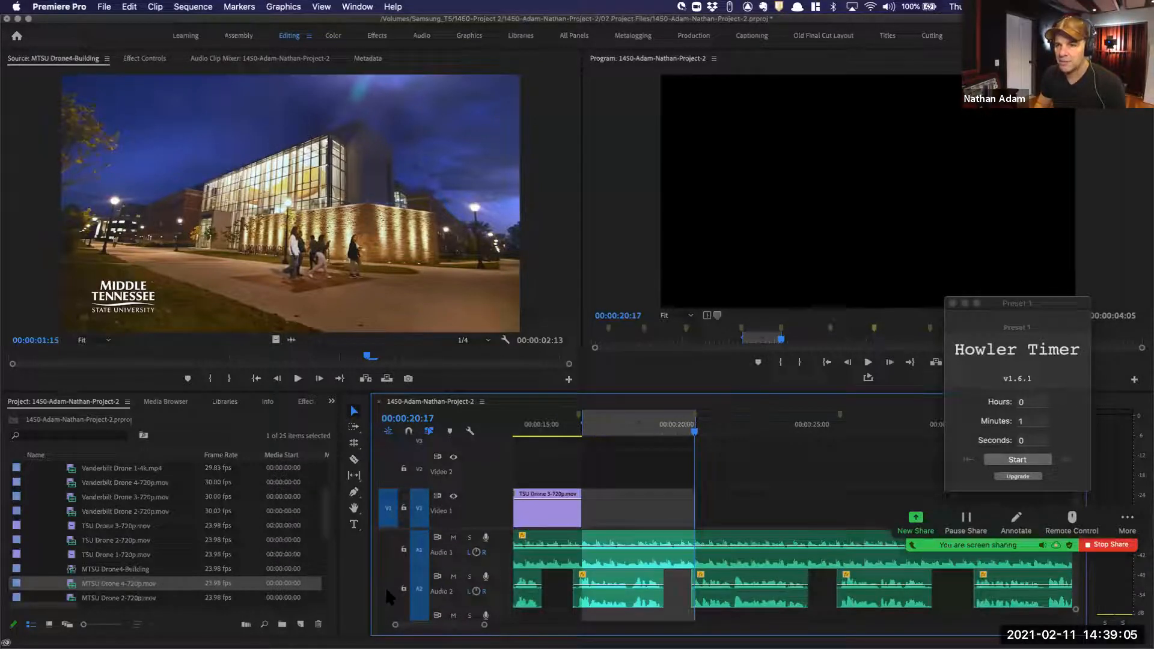
key(period)
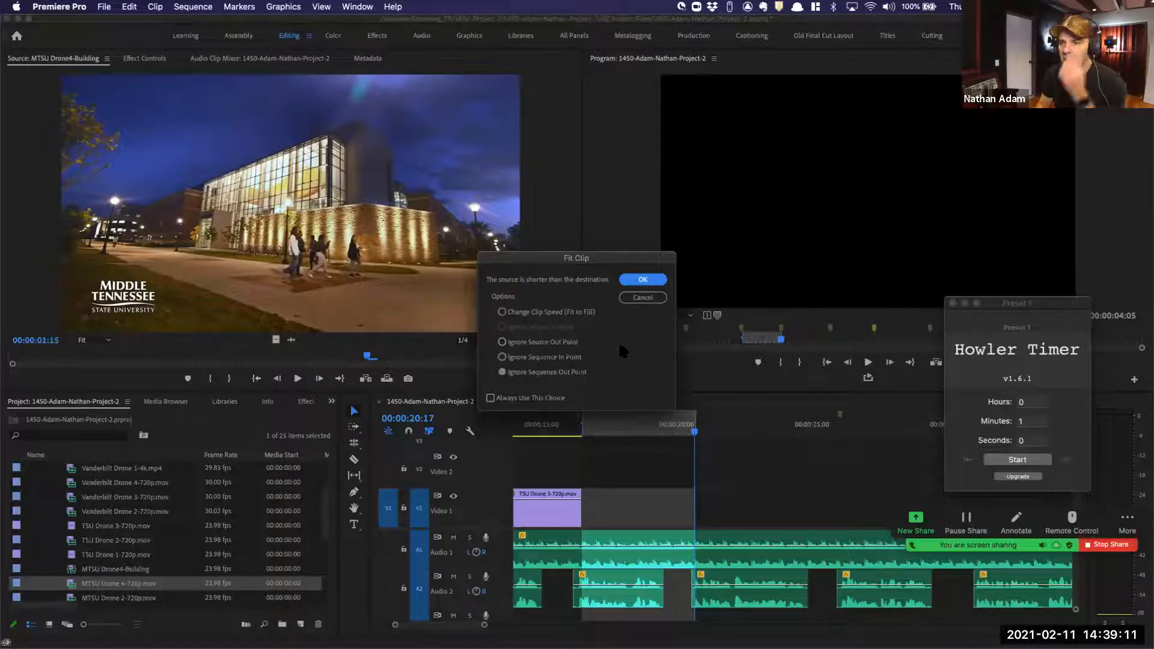
click(643, 297)
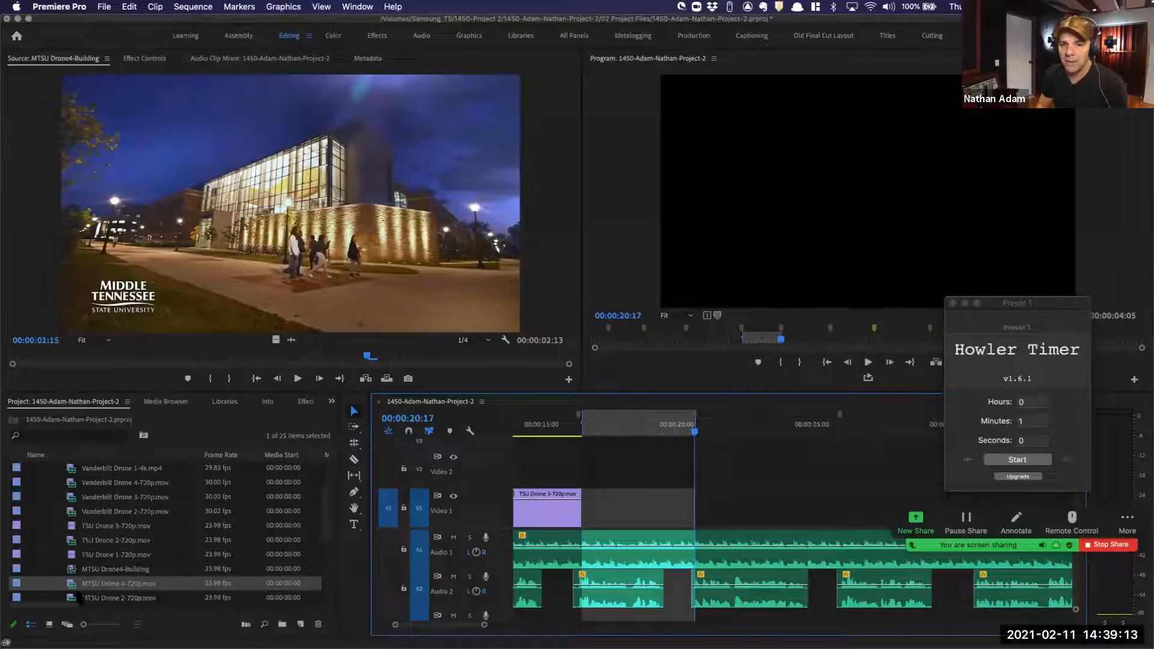
Reload the MTSU Drone4-Building subclip and overwrite the marked sequence range with it using Change Clip Speed (Fit to Fill)
double_click(75, 569)
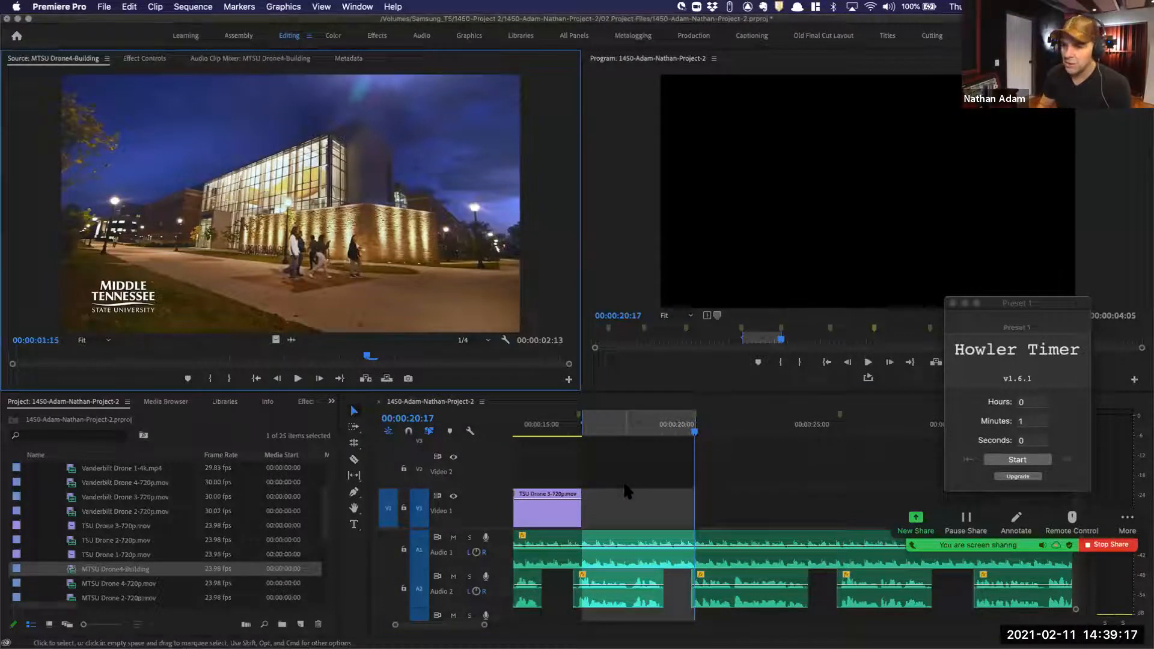
key(period)
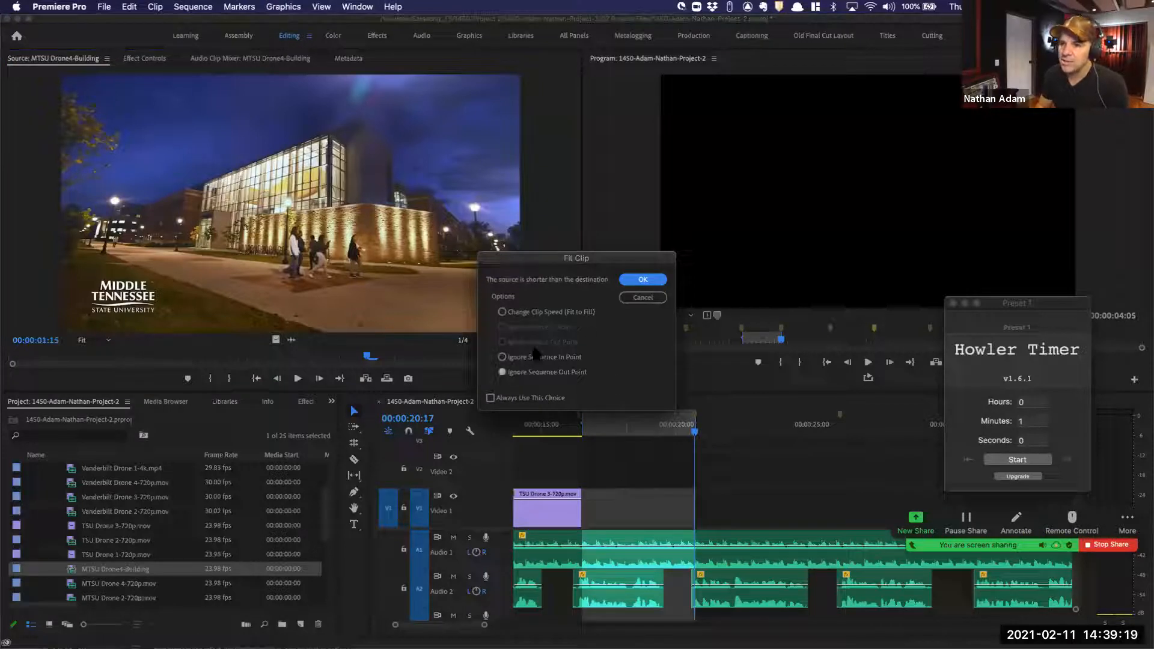
click(520, 313)
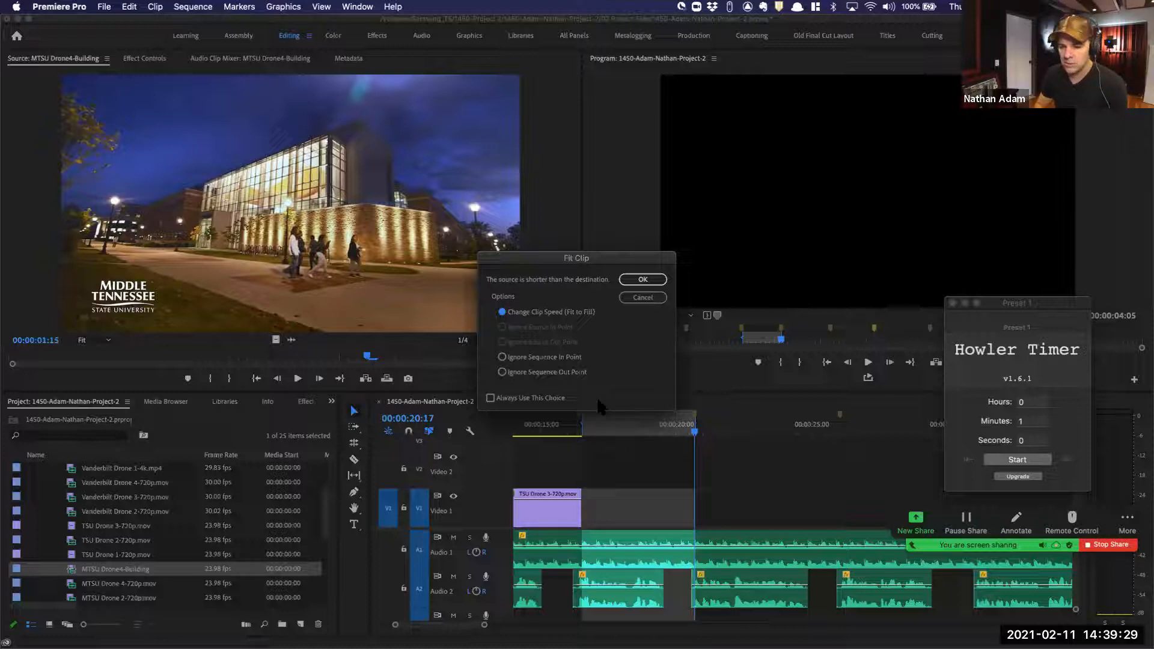
key(Return)
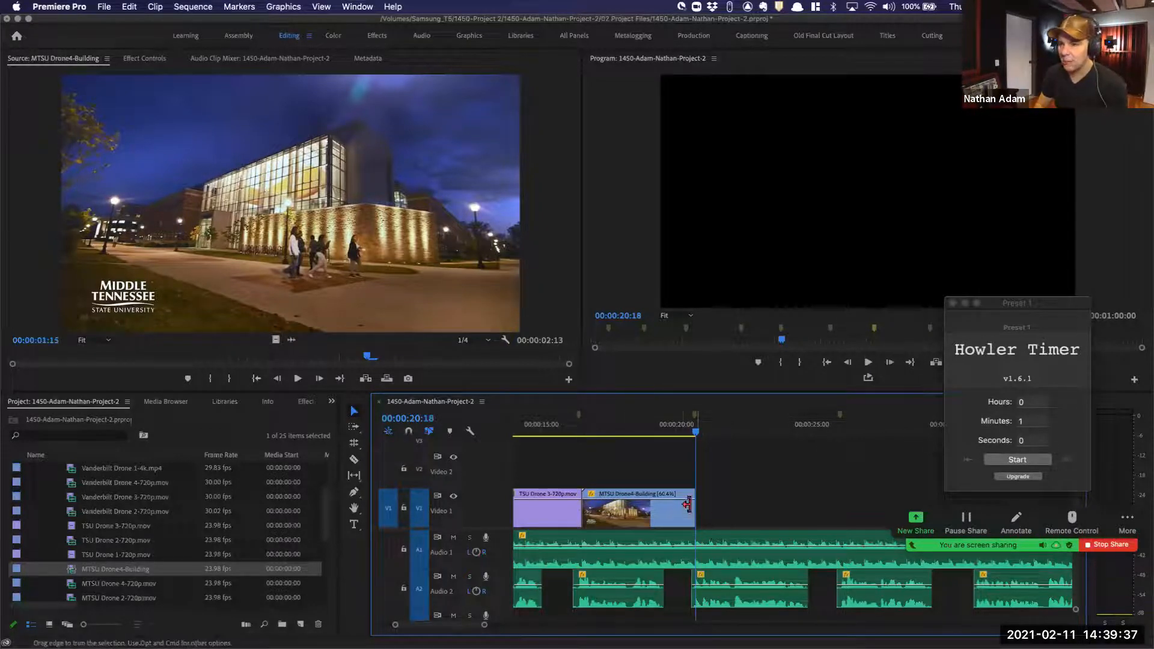
Play the sequence from the TSU Drone 3 clip through the slowed MTSU Drone4-Building clip to check its motion
click(663, 498)
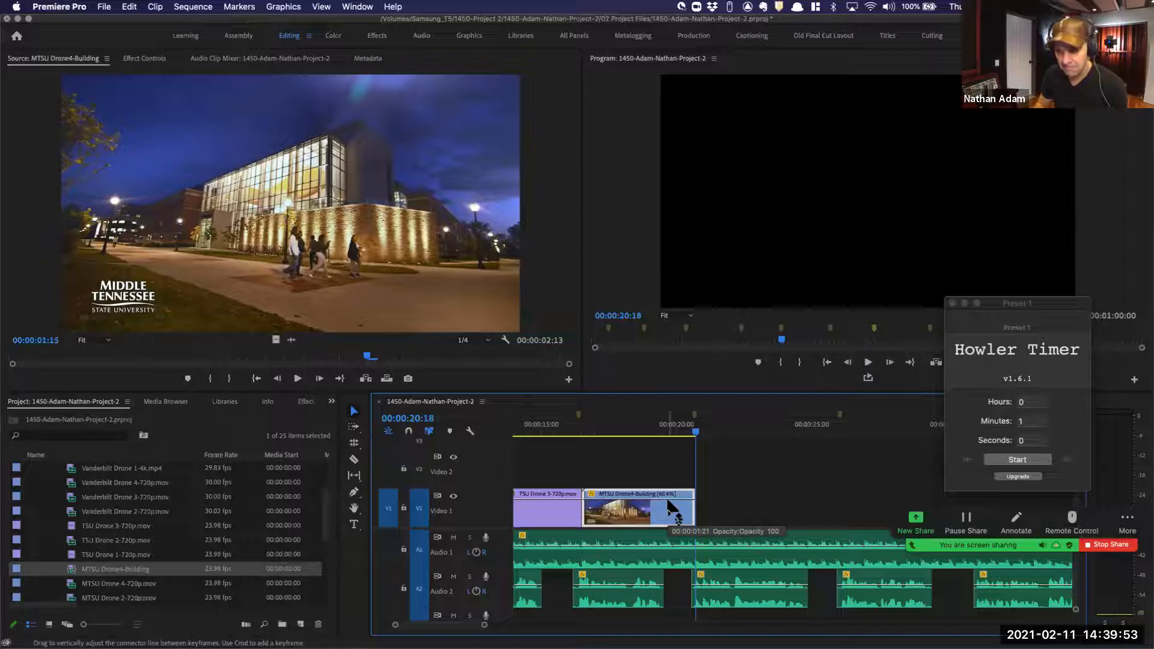
key(j)
key(j)
key(j)
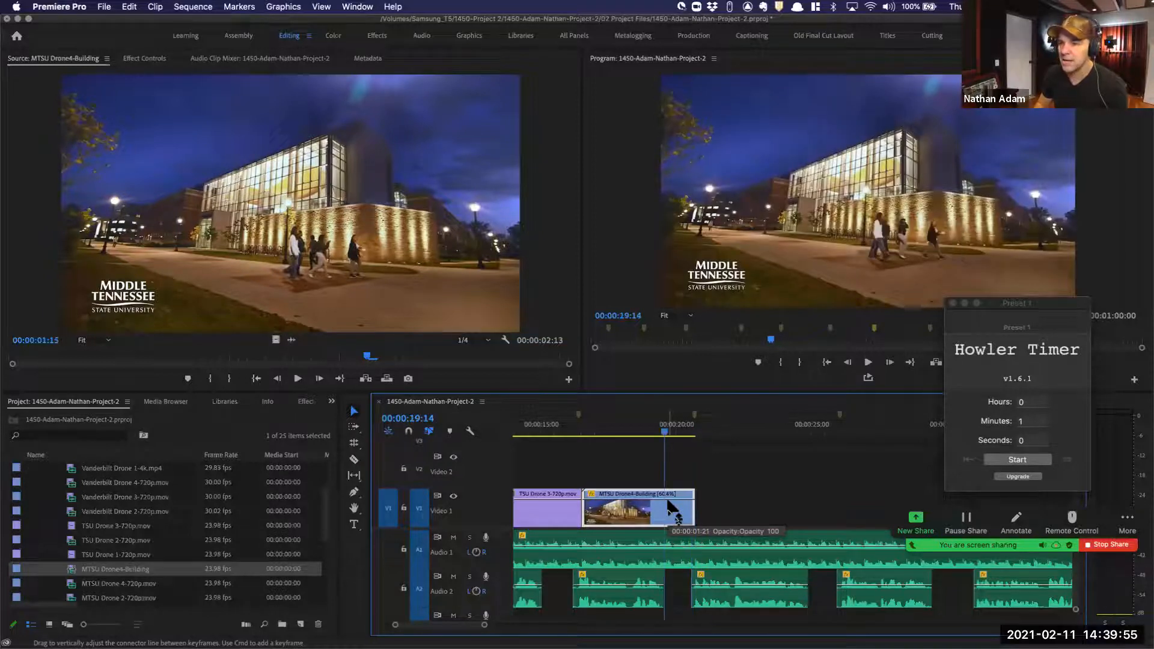
key(k)
key(Up)
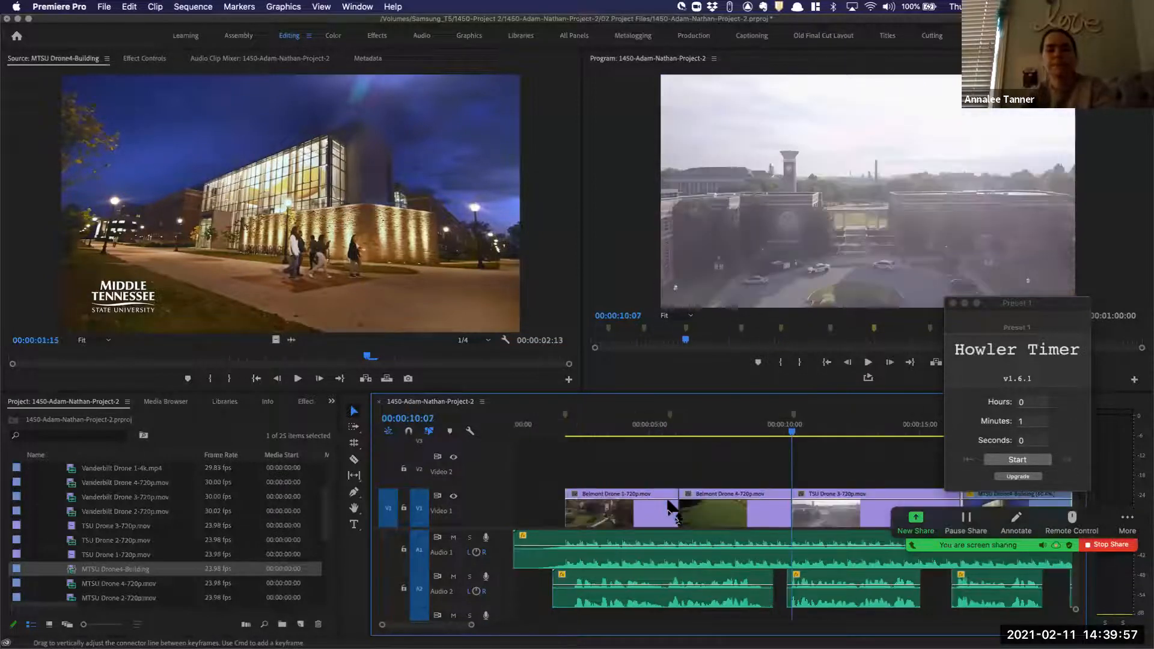
scroll(771, 513, right, 10)
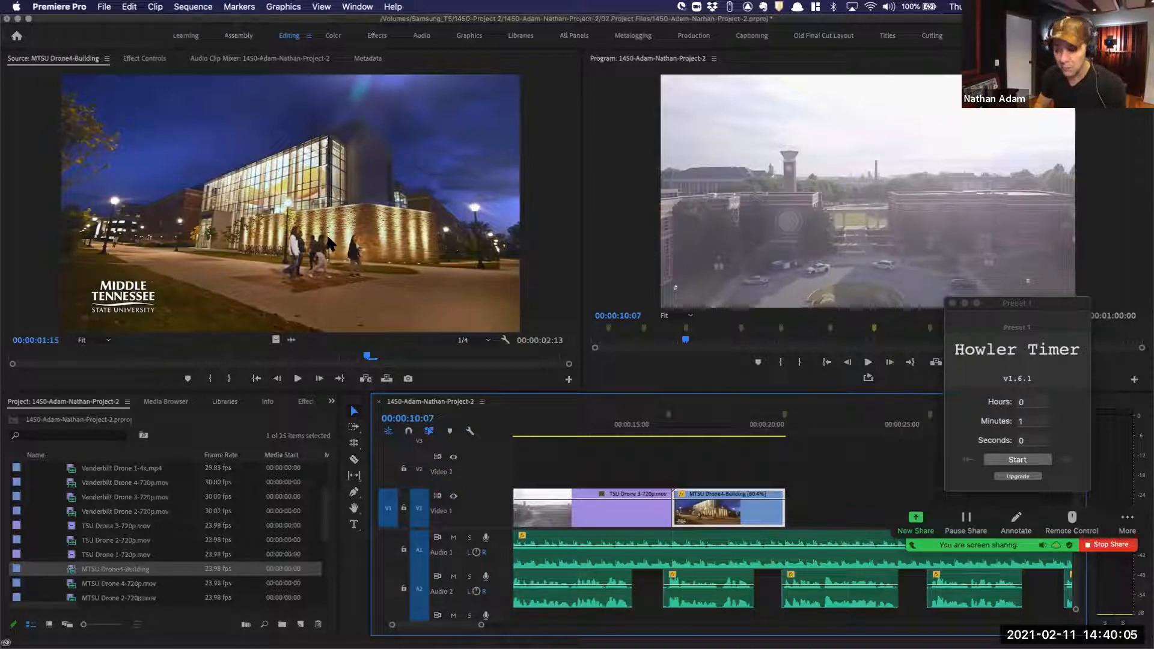
key(space)
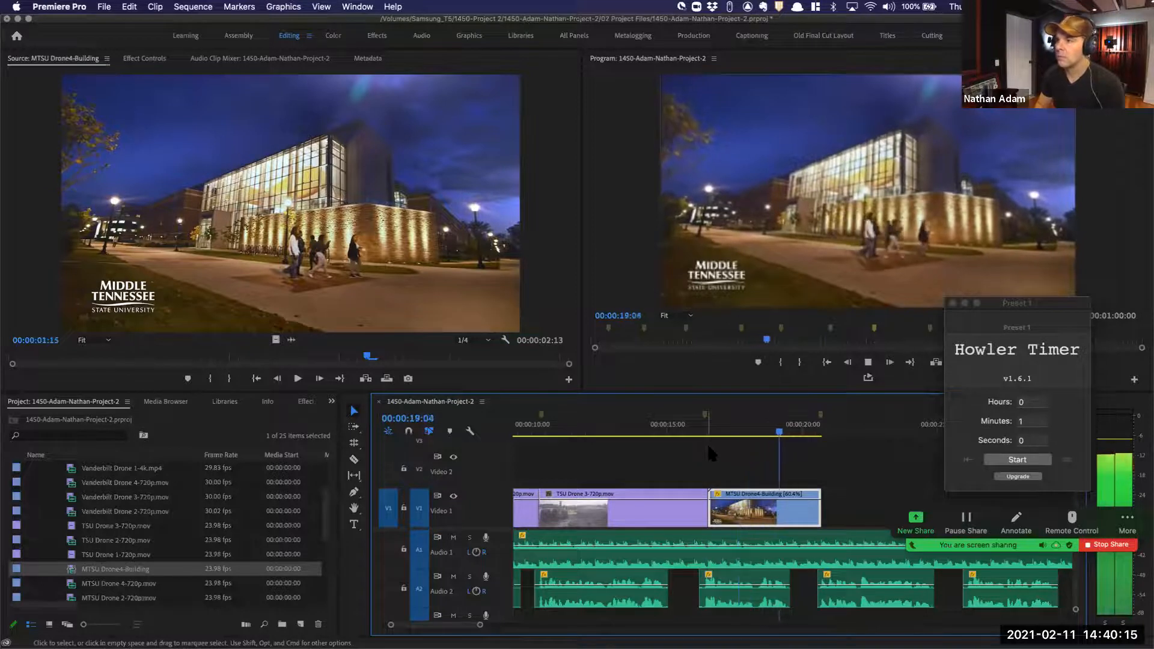
key(space)
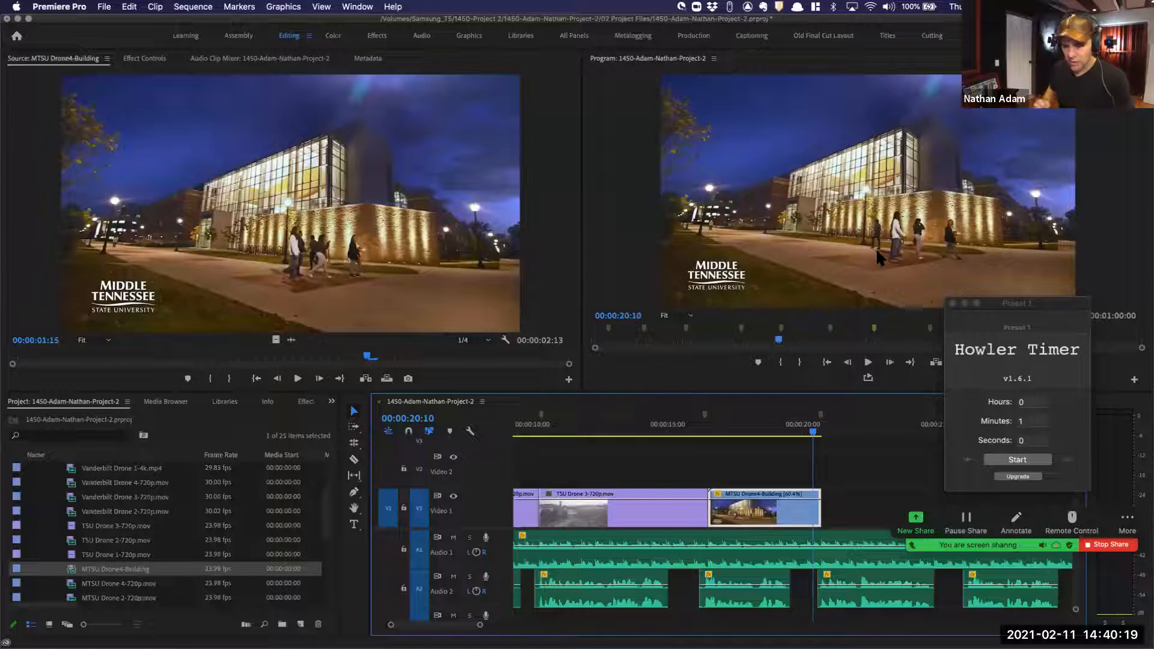
Replay the last part of the slowed MTSU Drone4-Building clip, watching how the people walk
key(shift+Left)
key(shift+Left)
key(shift+Left)
key(shift+Left)
key(space)
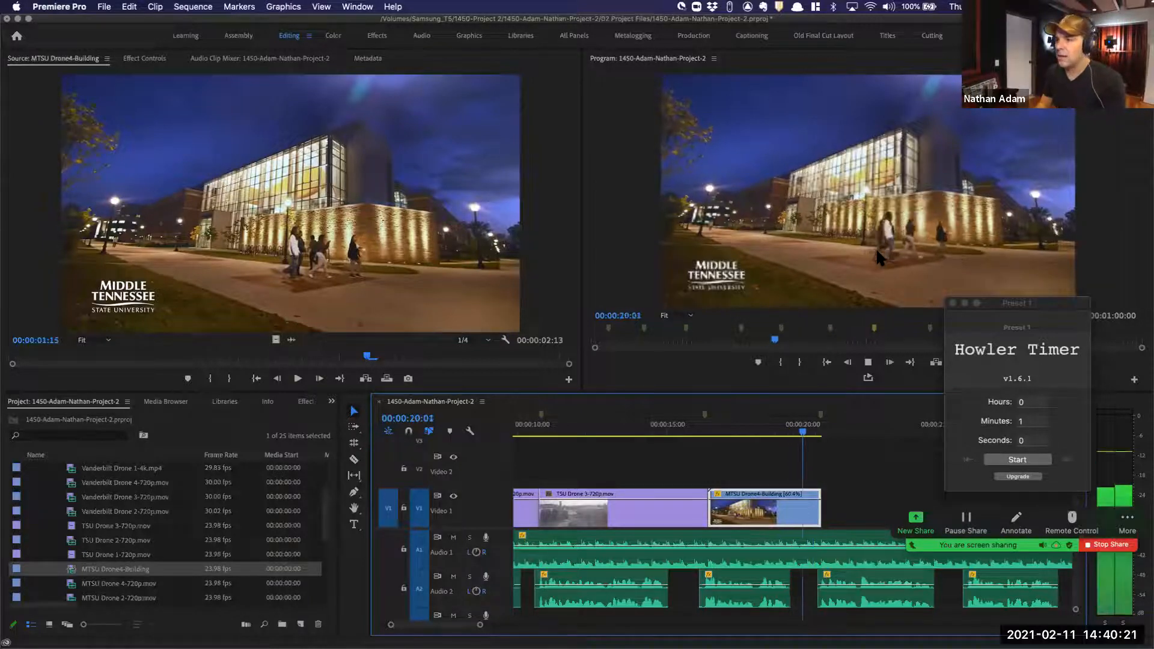
key(space)
key(Up)
key(space)
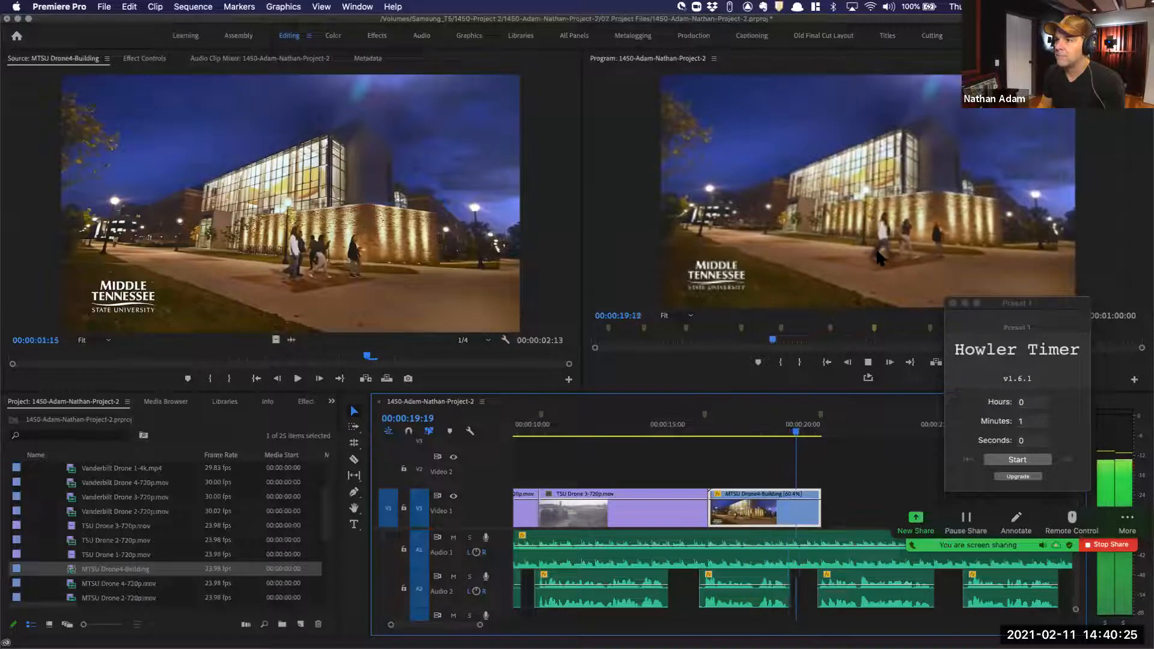
key(space)
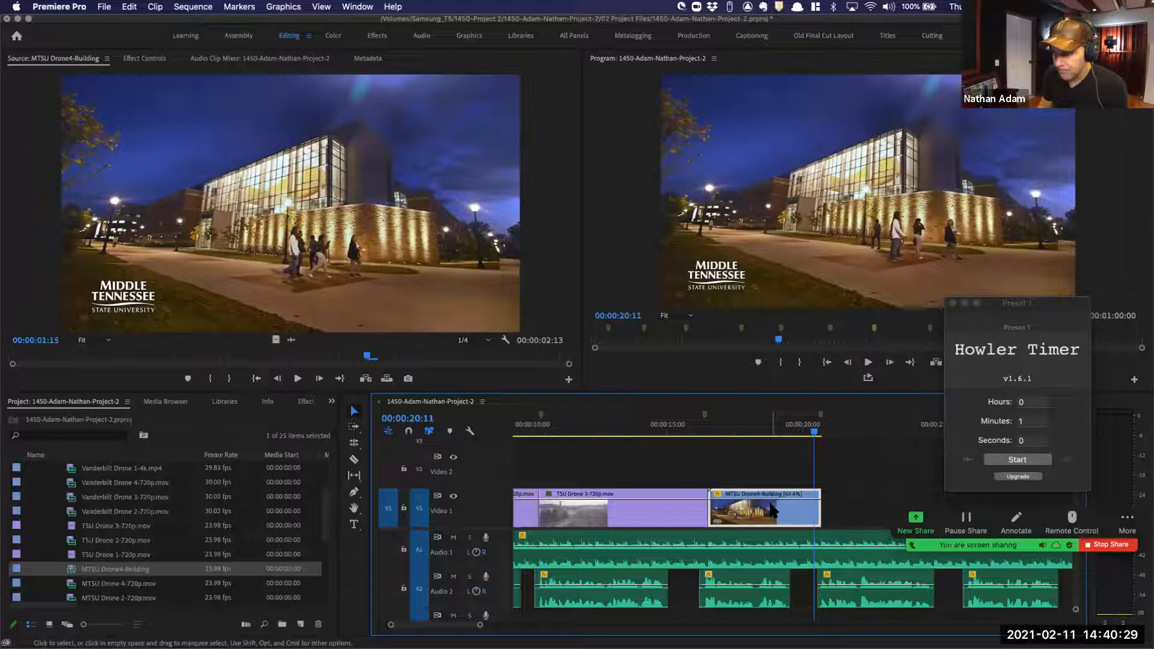
Mark a sequence In point at 00:00:20:18, right at the end of the MTSU Drone4-Building clip
scroll(772, 511, right, 4)
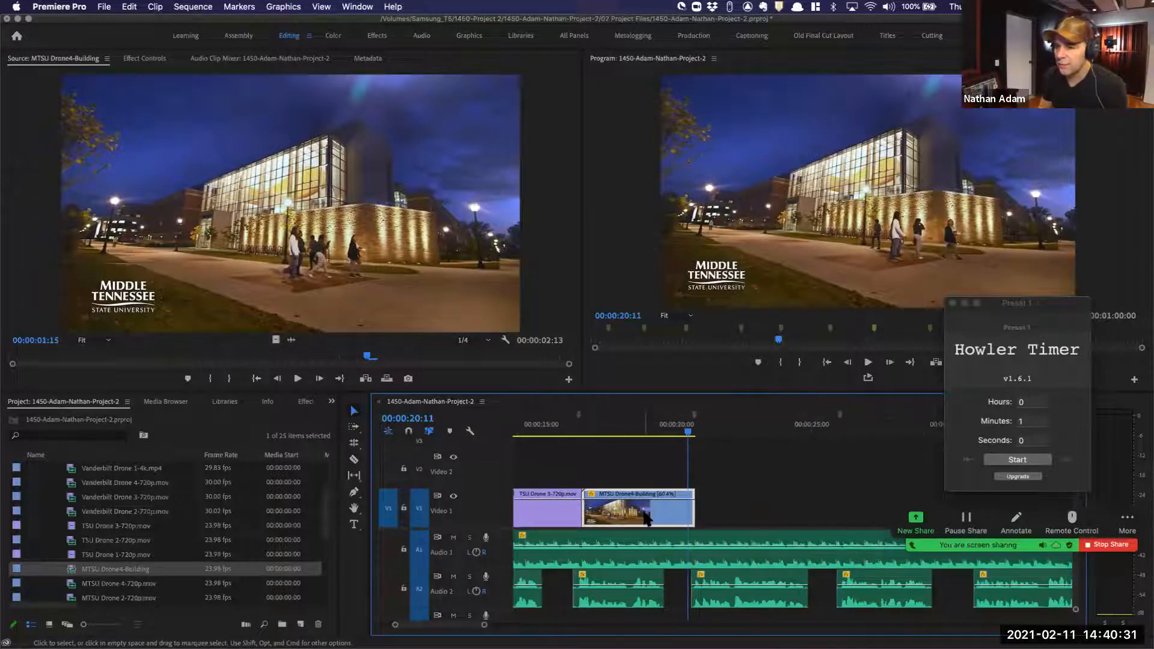
key(Down)
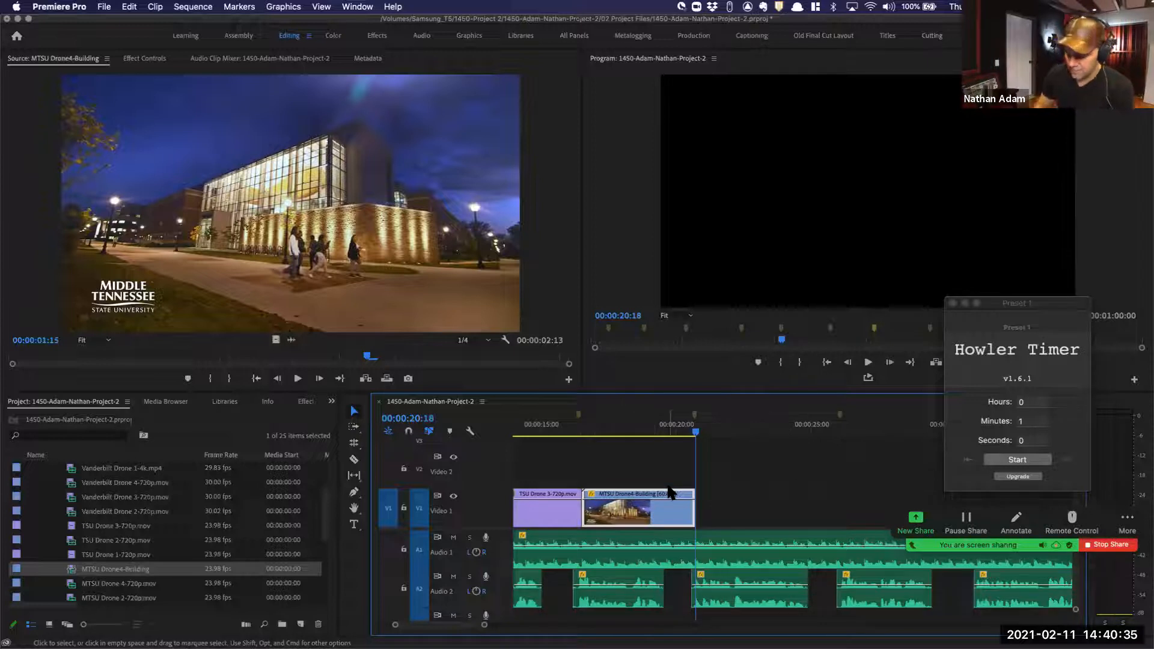
scroll(776, 481, right, 2)
Listen to the narration after the MTSU clip and mark the sequence Out point at 00:00:24:21, where its phrase ends
click(766, 428)
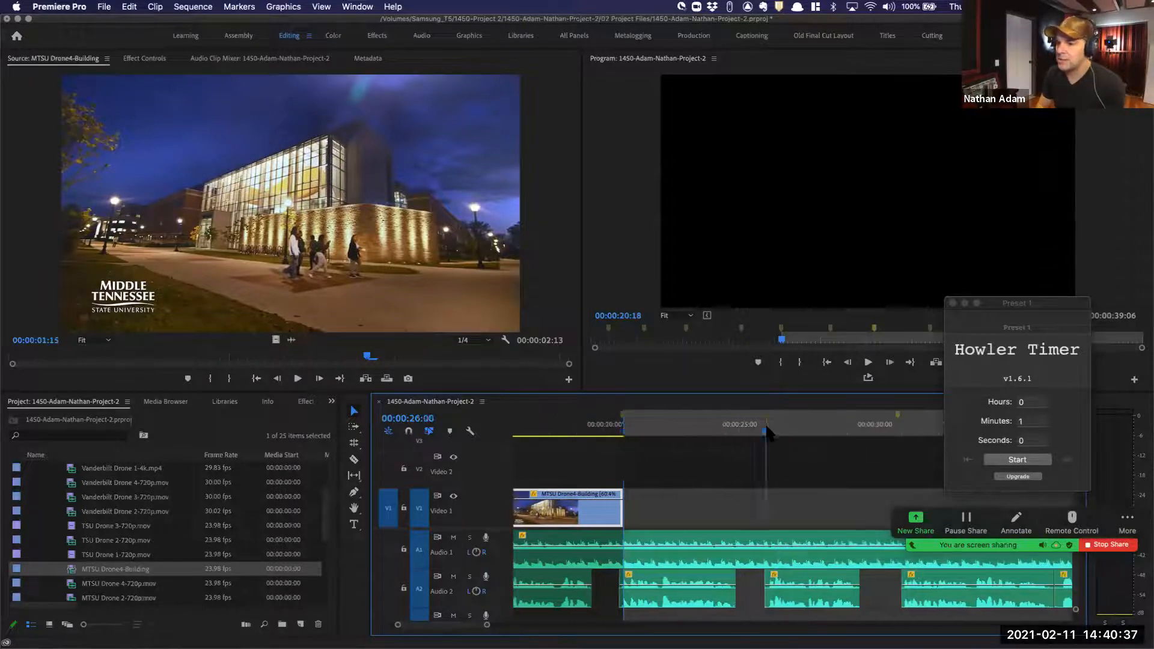
click(673, 428)
key(space)
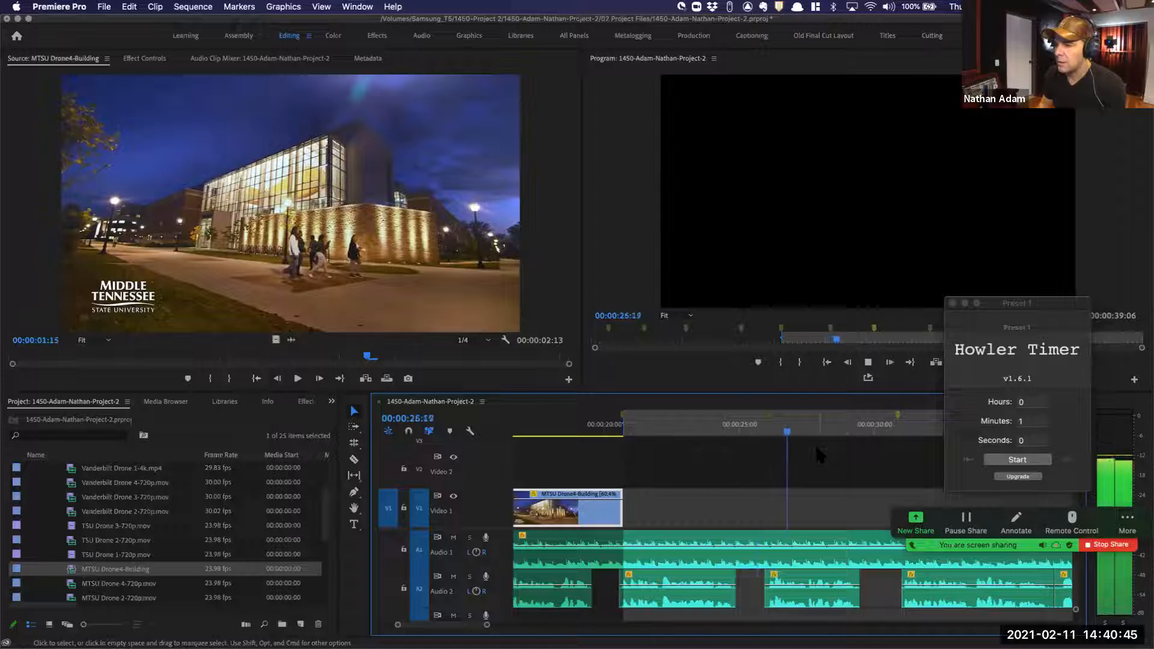
key(space)
key(space)
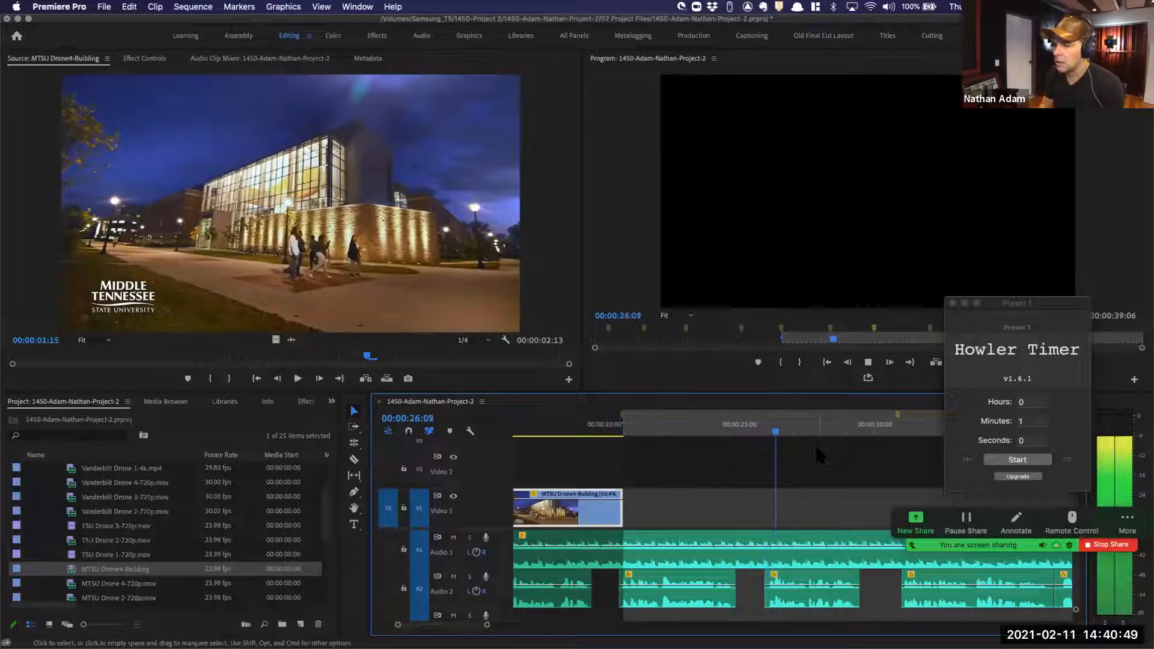
key(space)
click(691, 424)
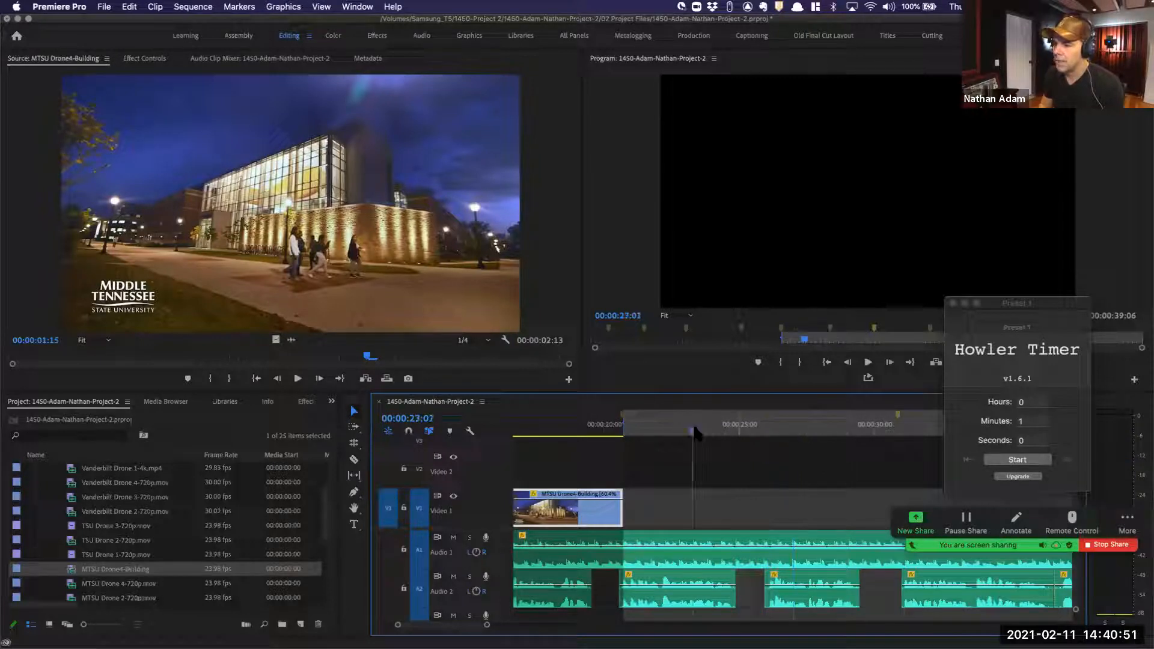
key(space)
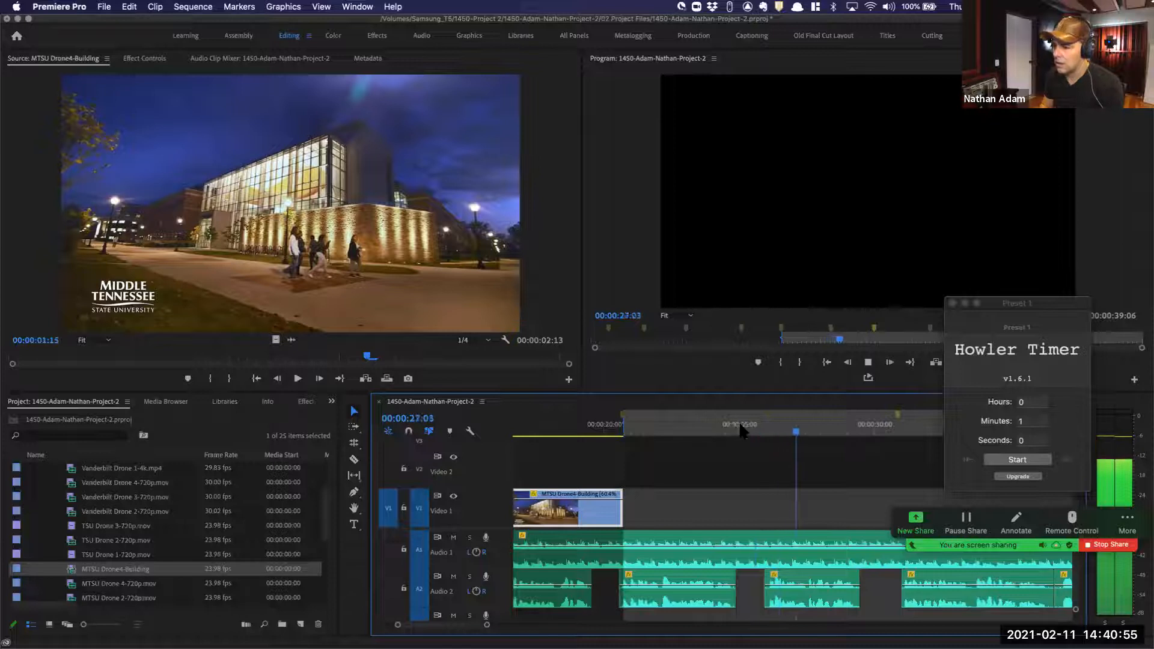
key(space)
click(657, 430)
key(space)
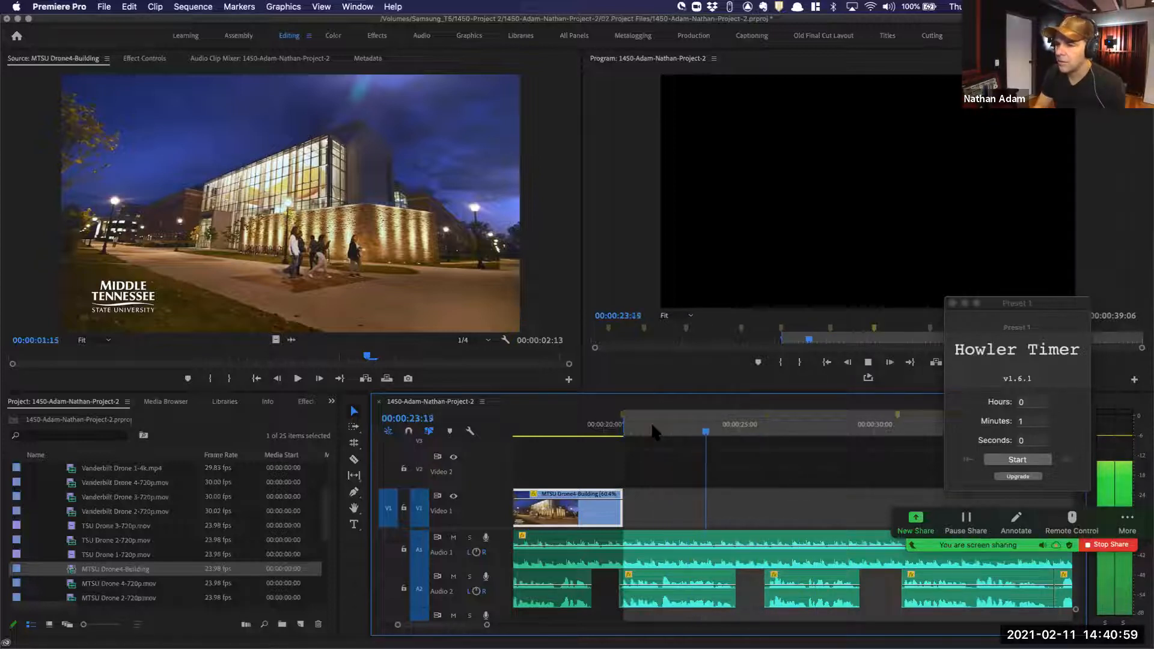
key(space)
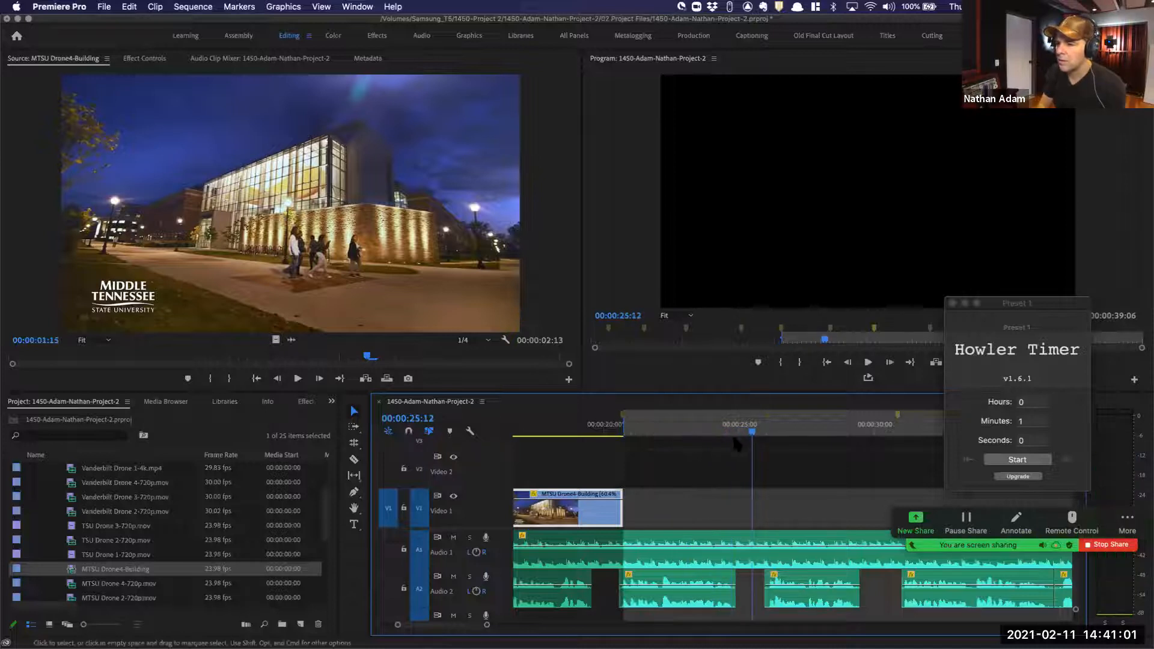
click(736, 432)
key(o)
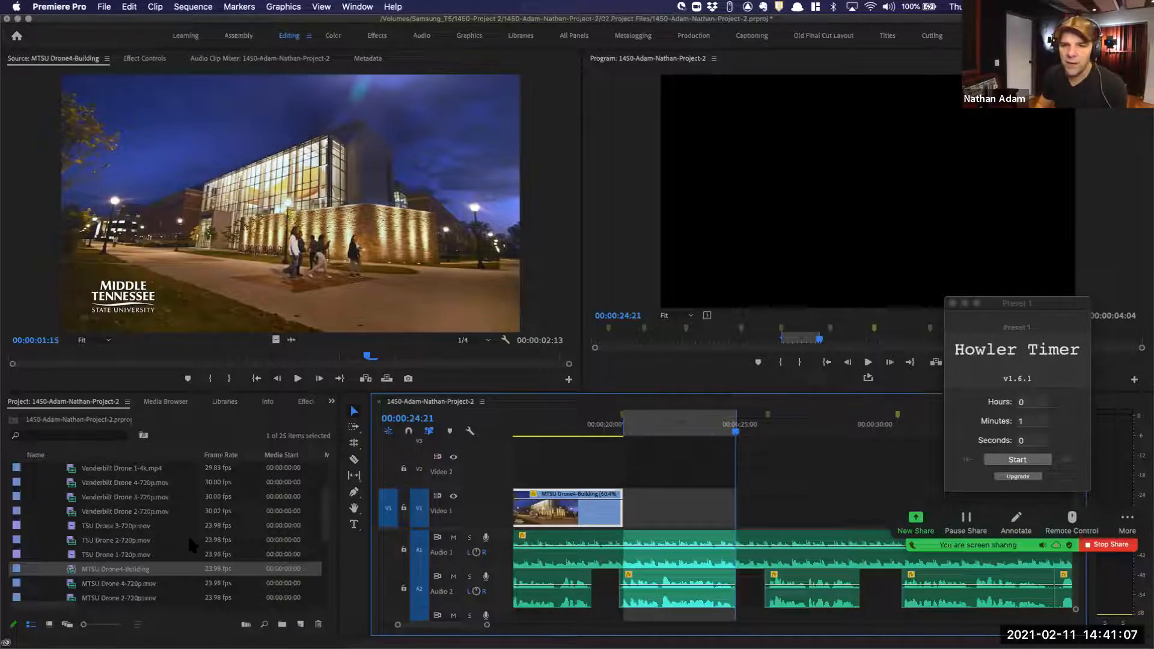
Load Vanderbilt Drone 4-720p.mov into the Source Monitor and preview its opening
scroll(115, 505, up, 1)
double_click(116, 497)
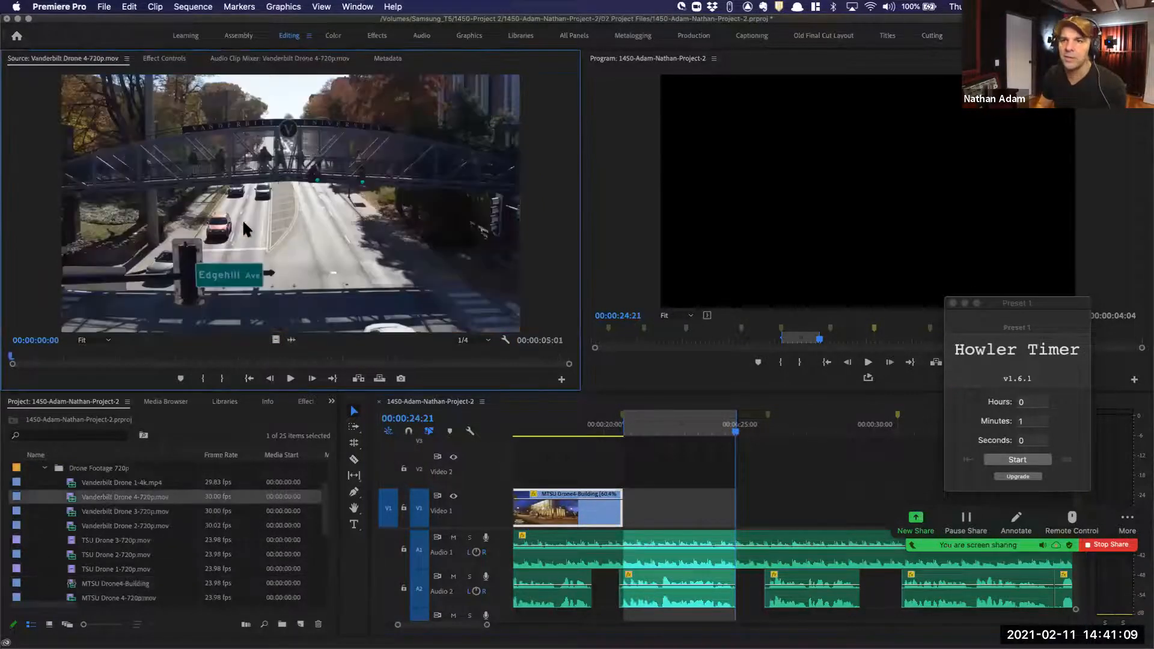
key(space)
key(space)
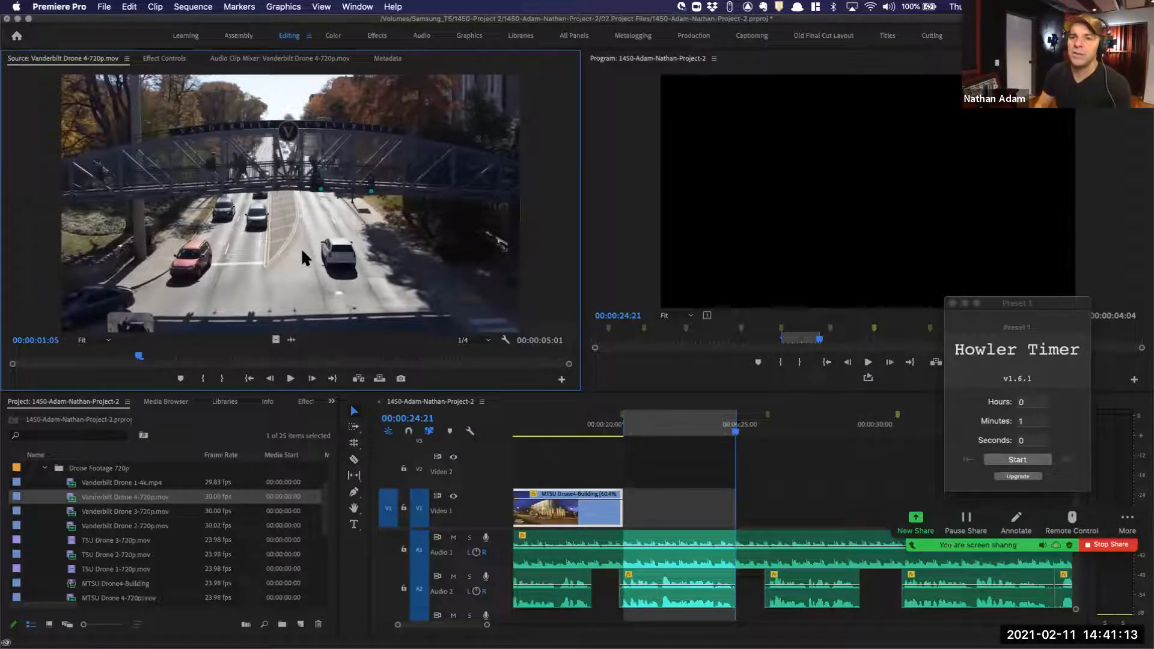
Set the Vanderbilt Drone 4 source In point at 00:00:01:05 and try overwriting it into the marked sequence range
key(i)
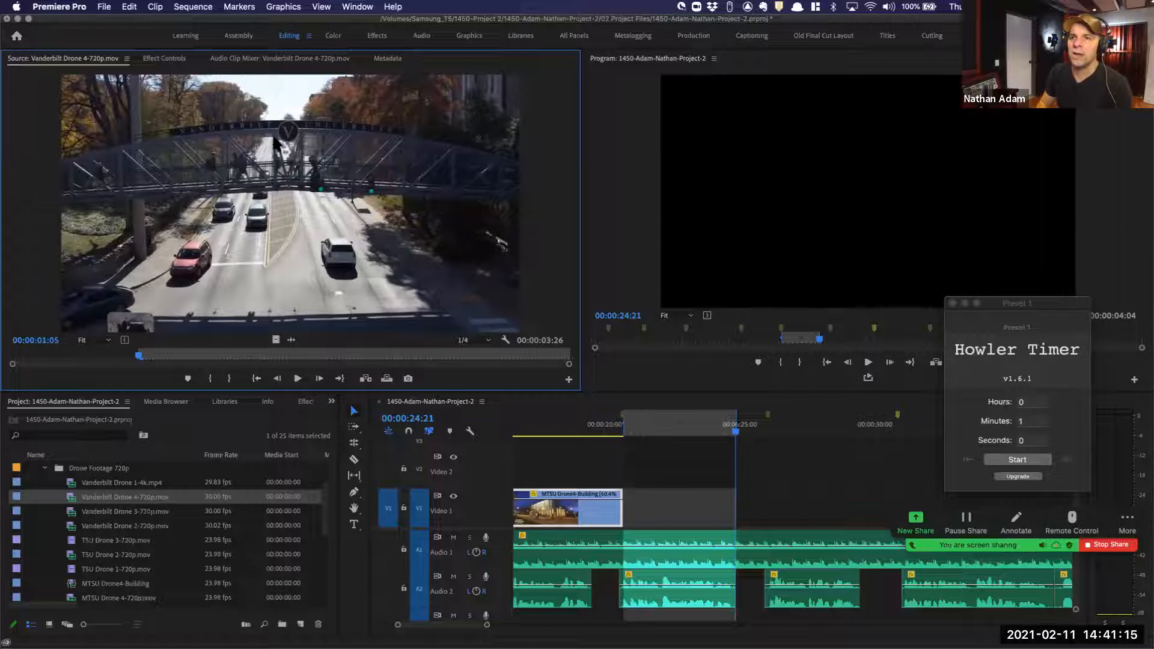
key(space)
key(space)
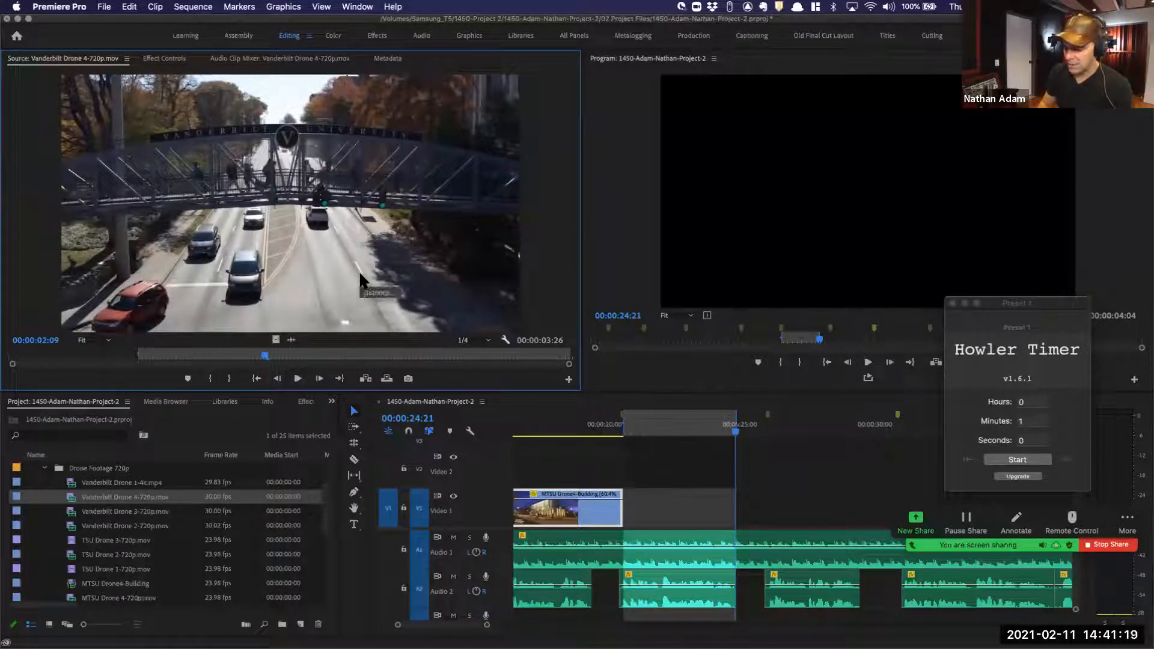
key(period)
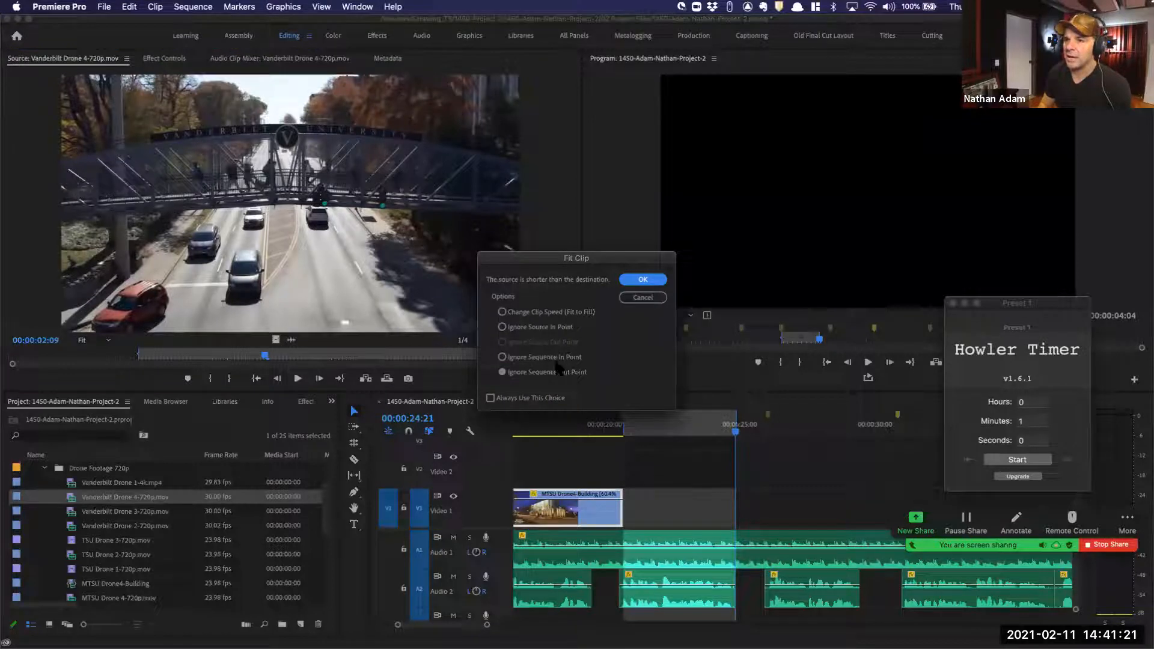
click(645, 299)
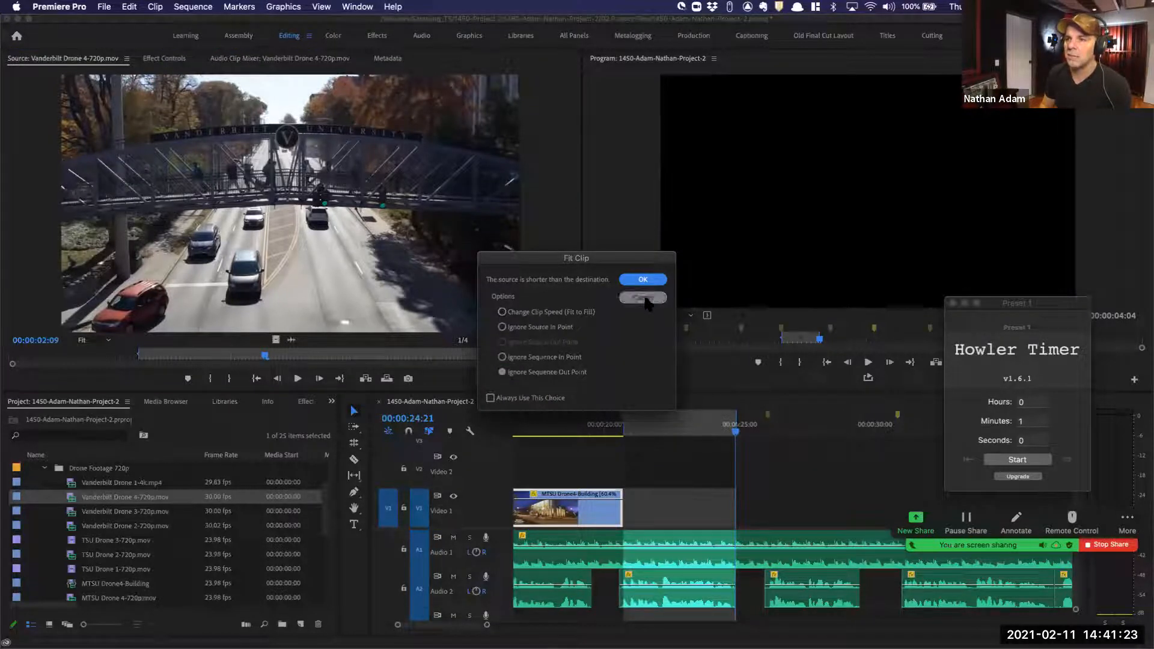
Extend the source In point back to the clip's start and overwrite the marked range on Video 1 with Vanderbilt Drone 4-720p.mov
drag(139, 355, 10, 353)
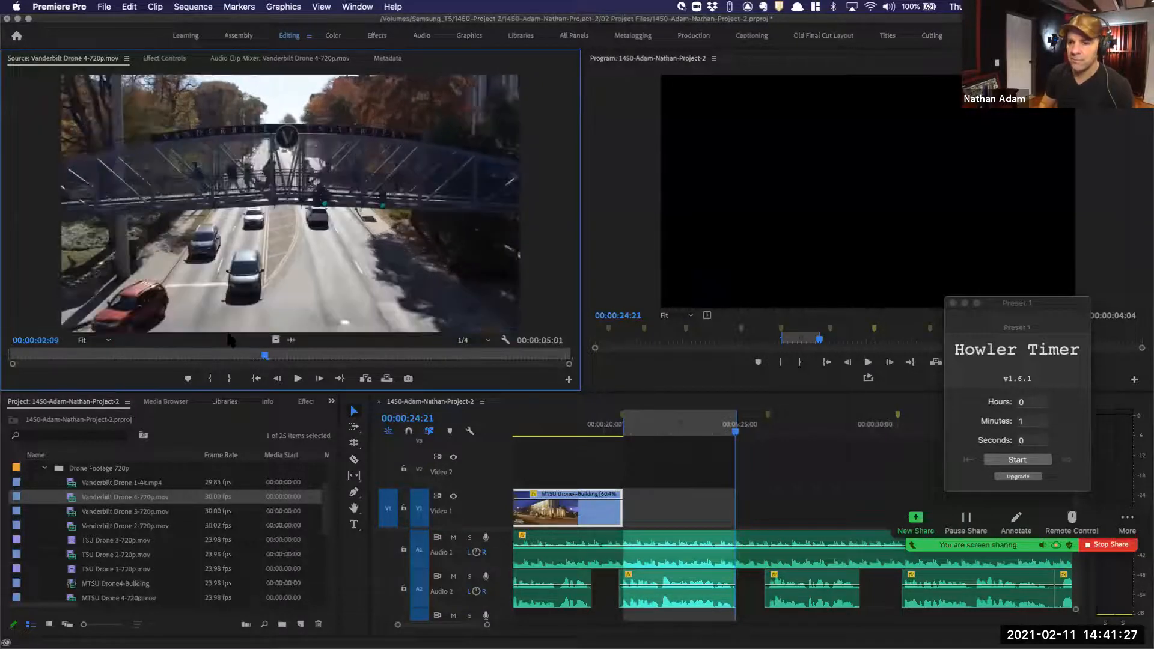
drag(230, 340, 679, 508)
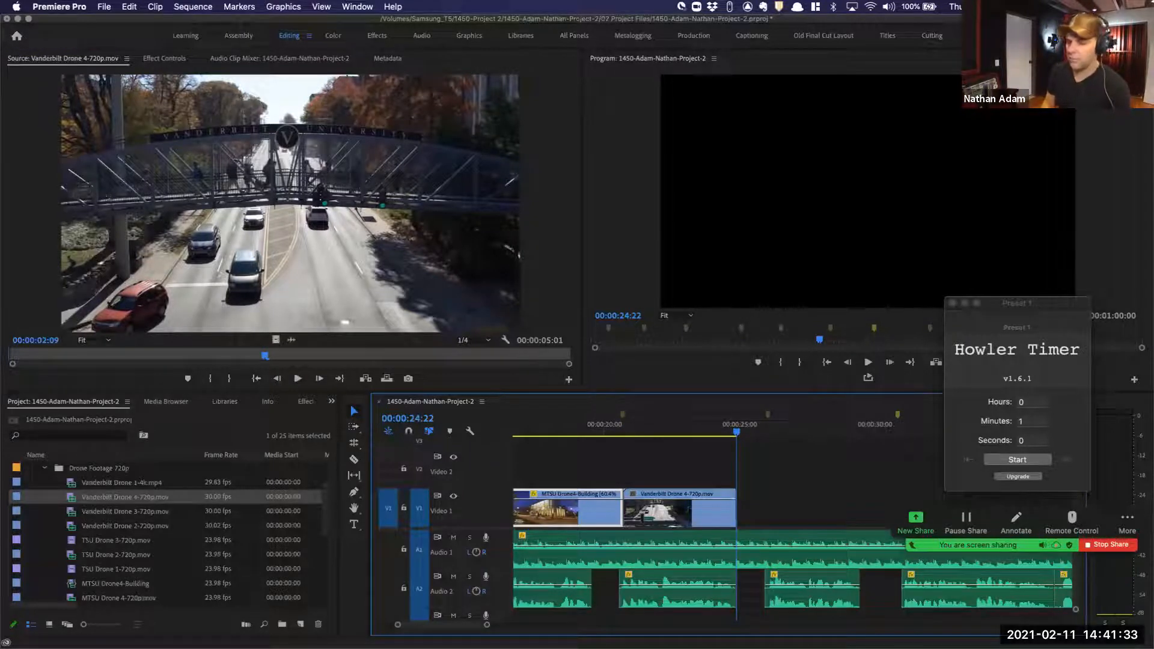
Delete the shortened Vanderbilt Drone 4 clip and place the full-length Vanderbilt Drone 4-720p.mov on Video 1 after the MTSU clip
key(backslash)
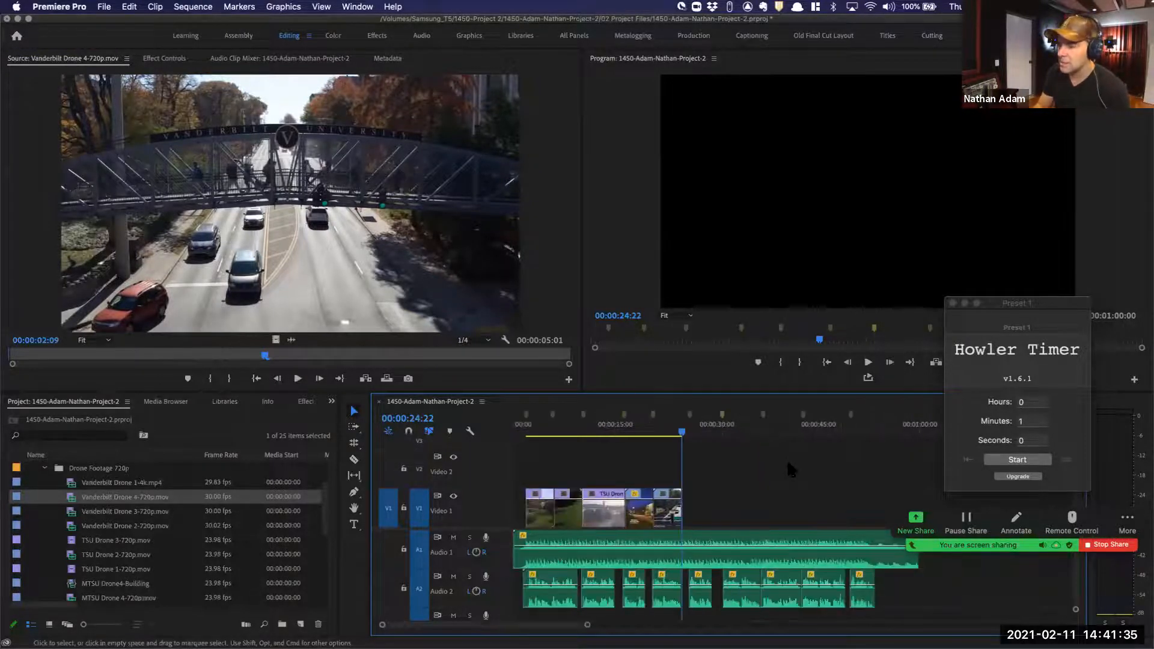
click(1033, 421)
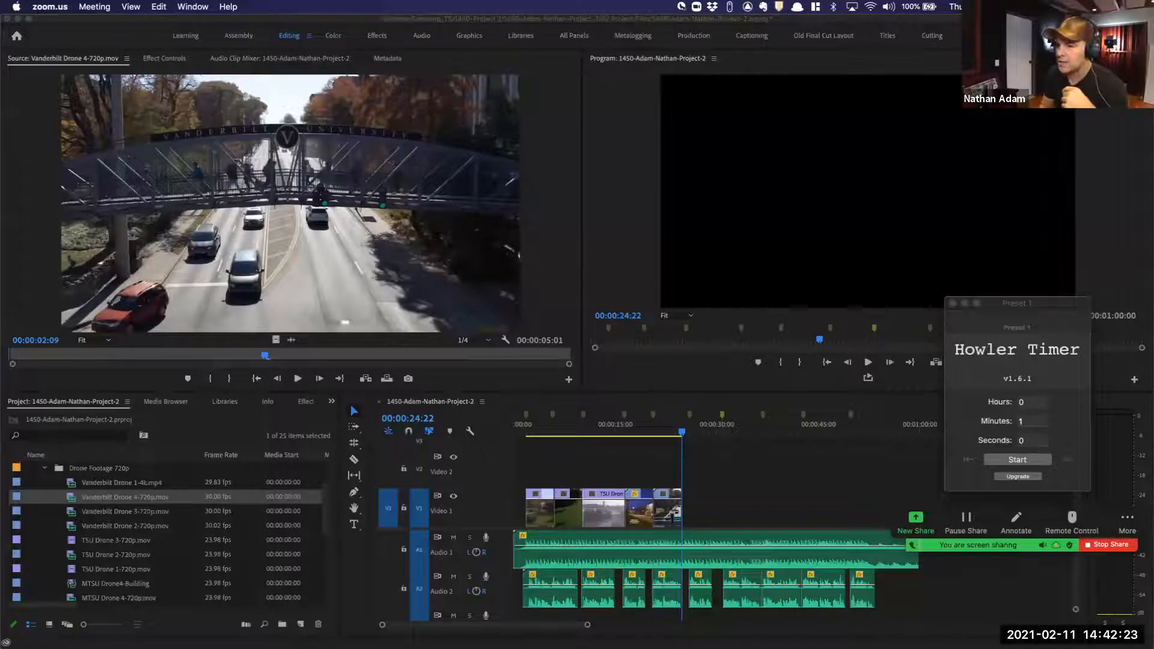
click(692, 504)
key(equal)
key(equal)
click(721, 512)
key(Delete)
click(71, 502)
drag(71, 503, 700, 507)
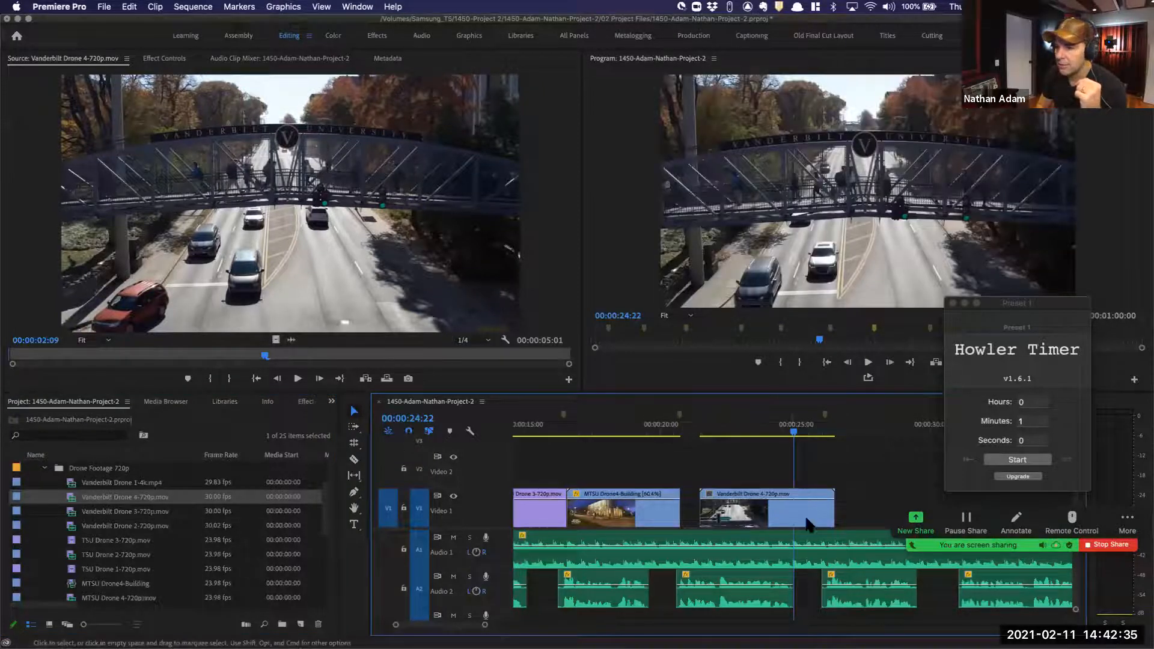
Move the Vanderbilt Drone 4 clip flush against the end of the MTSU clip and try to extend its end further
drag(768, 516, 711, 524)
key(super+z)
key(super+z)
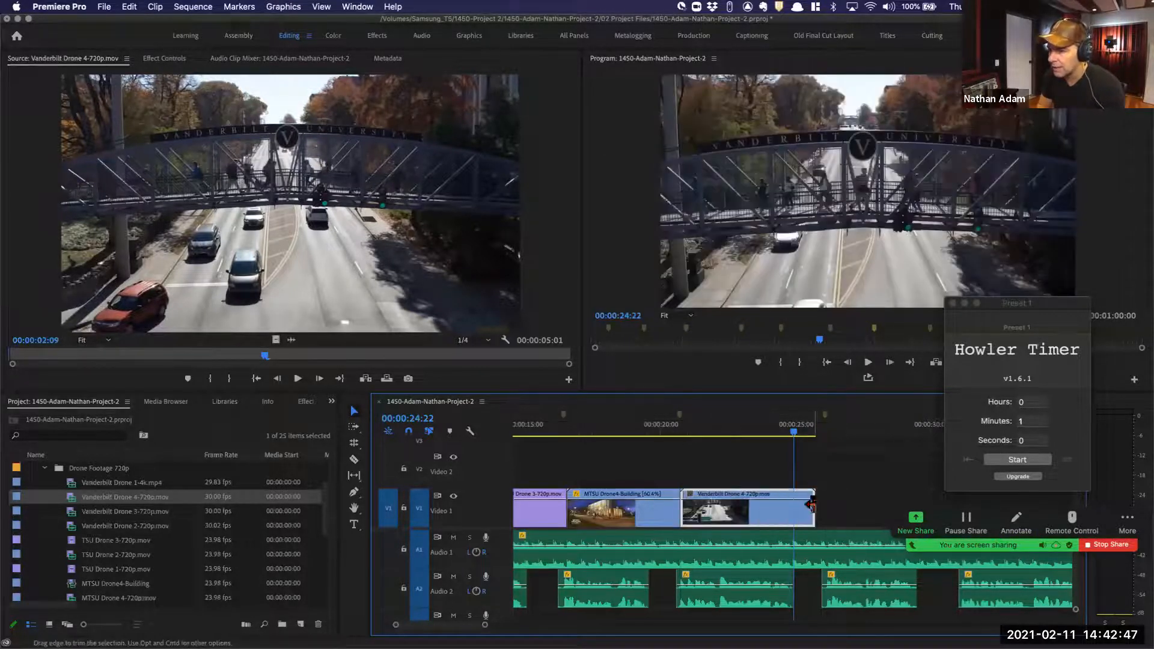
drag(812, 505, 821, 508)
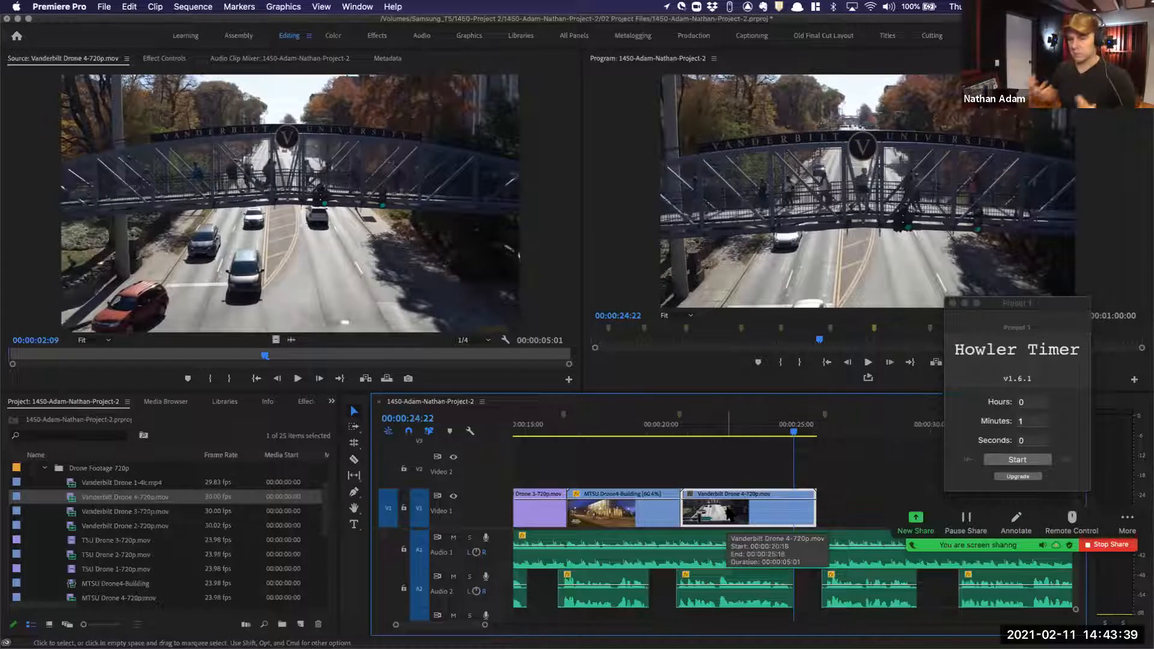
scroll(726, 504, right, 3)
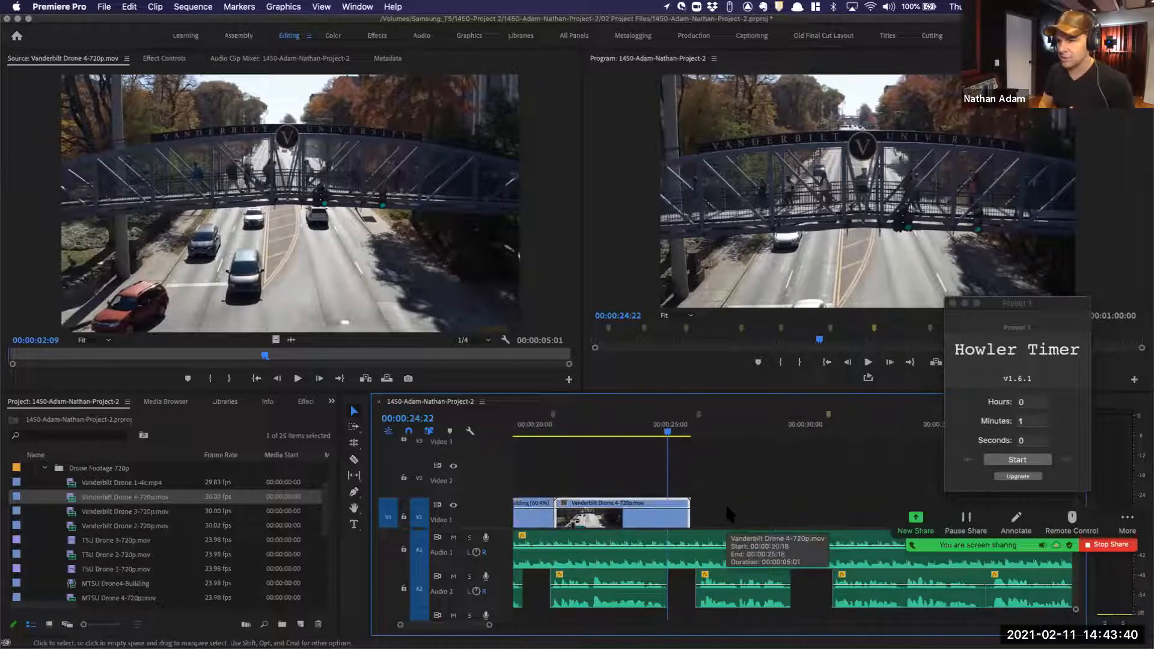
Switch to Howler Timer and start a 4-minute countdown
click(1028, 421)
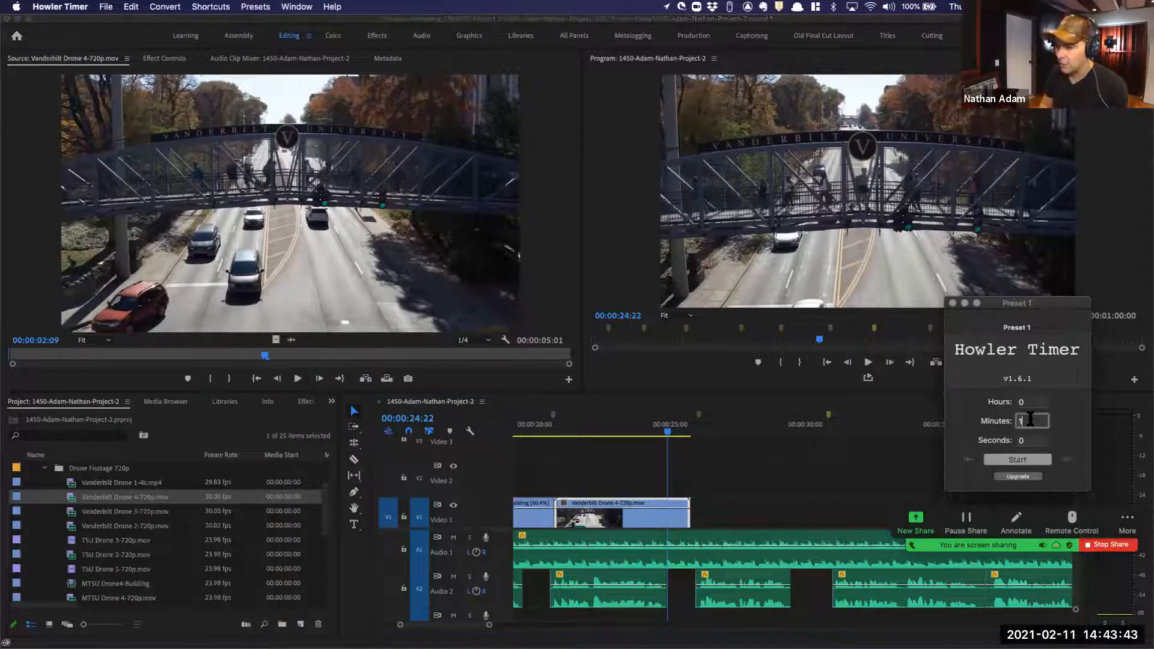
text(3)
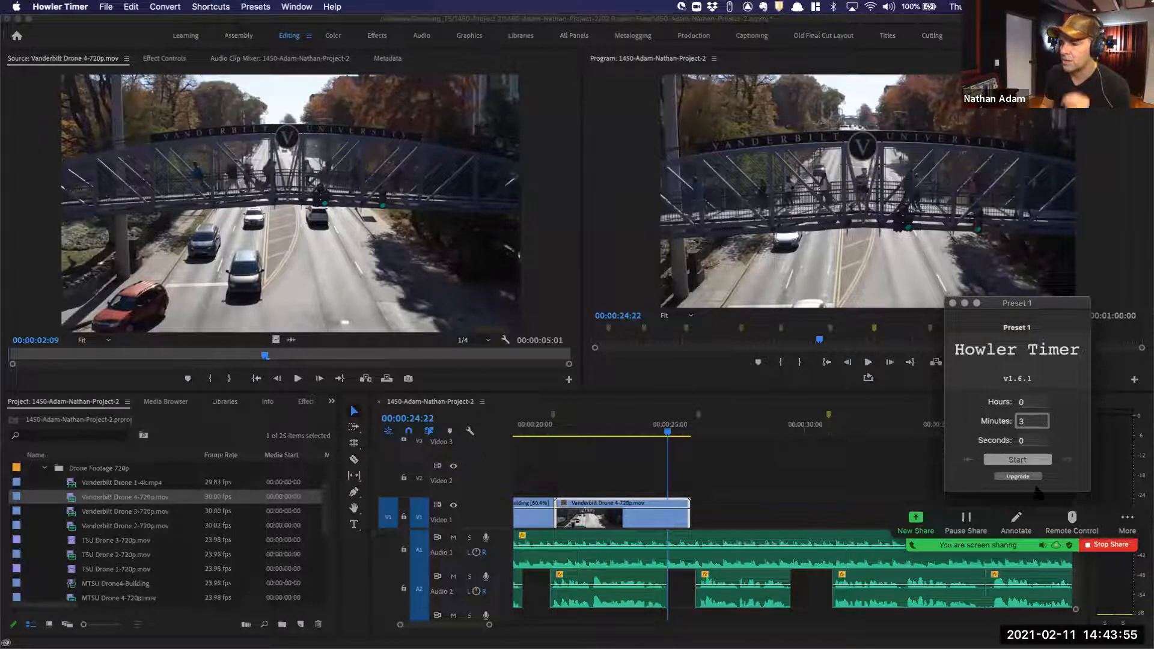
key(BackSpace)
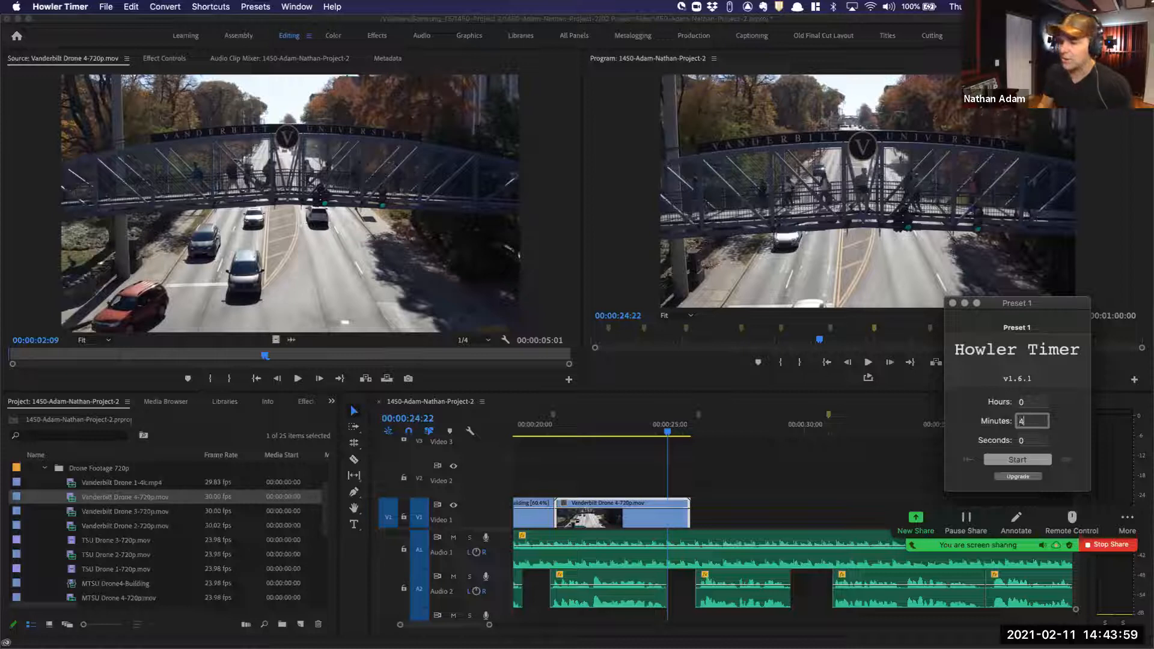
key(Return)
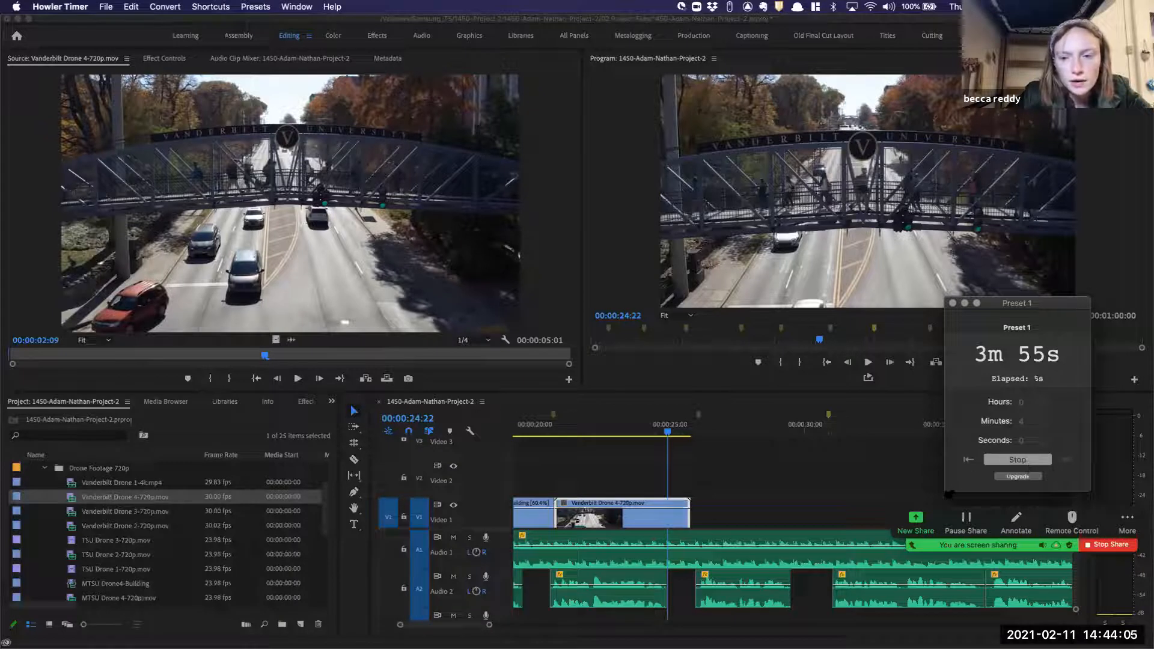
click(1129, 521)
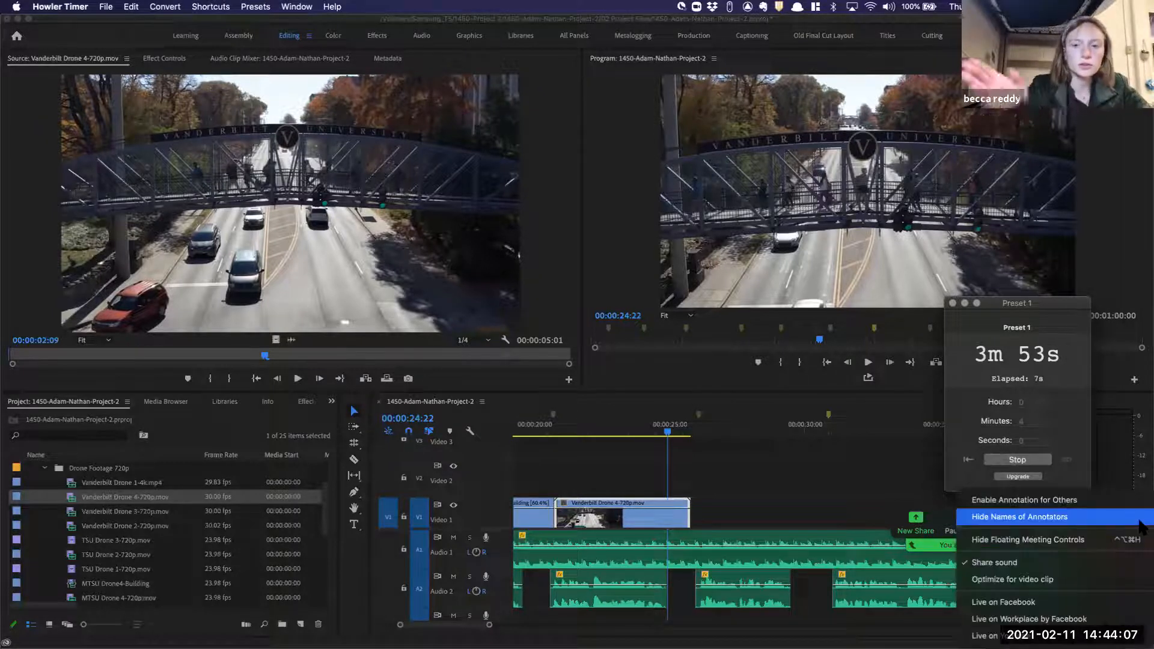
click(874, 460)
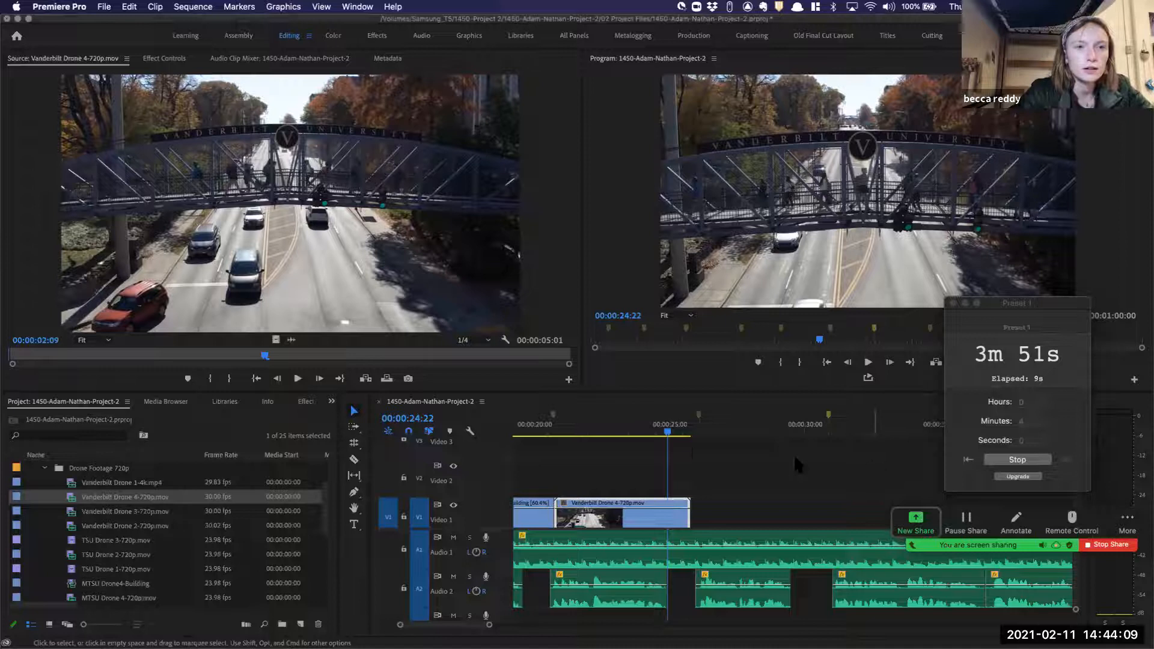
click(691, 433)
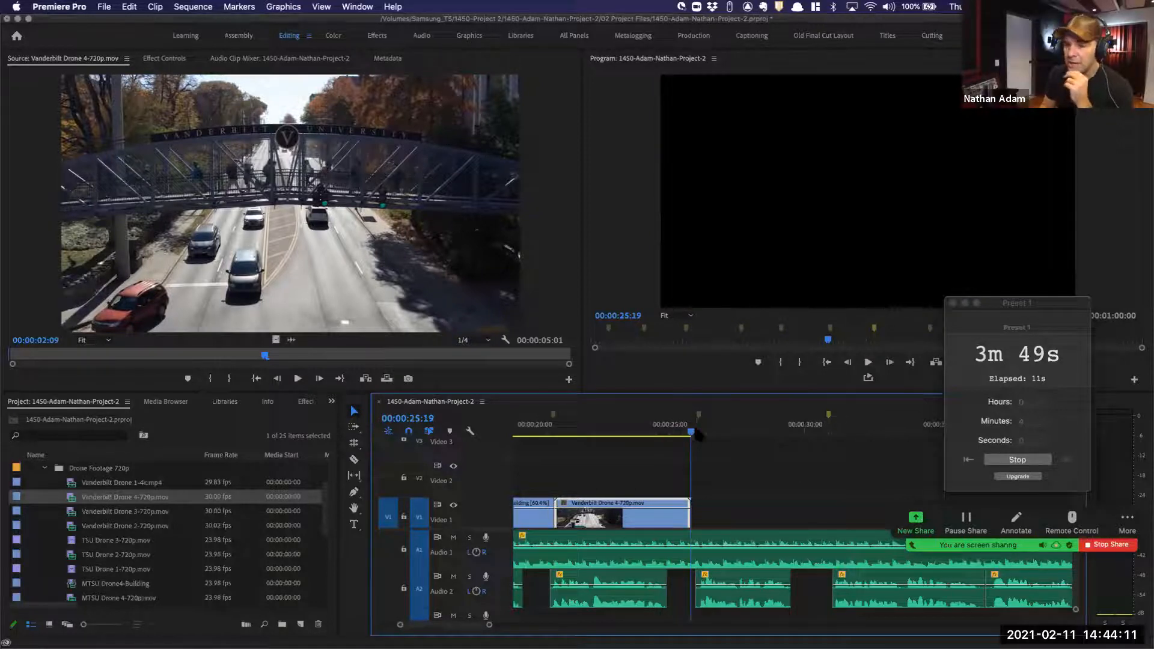
click(214, 541)
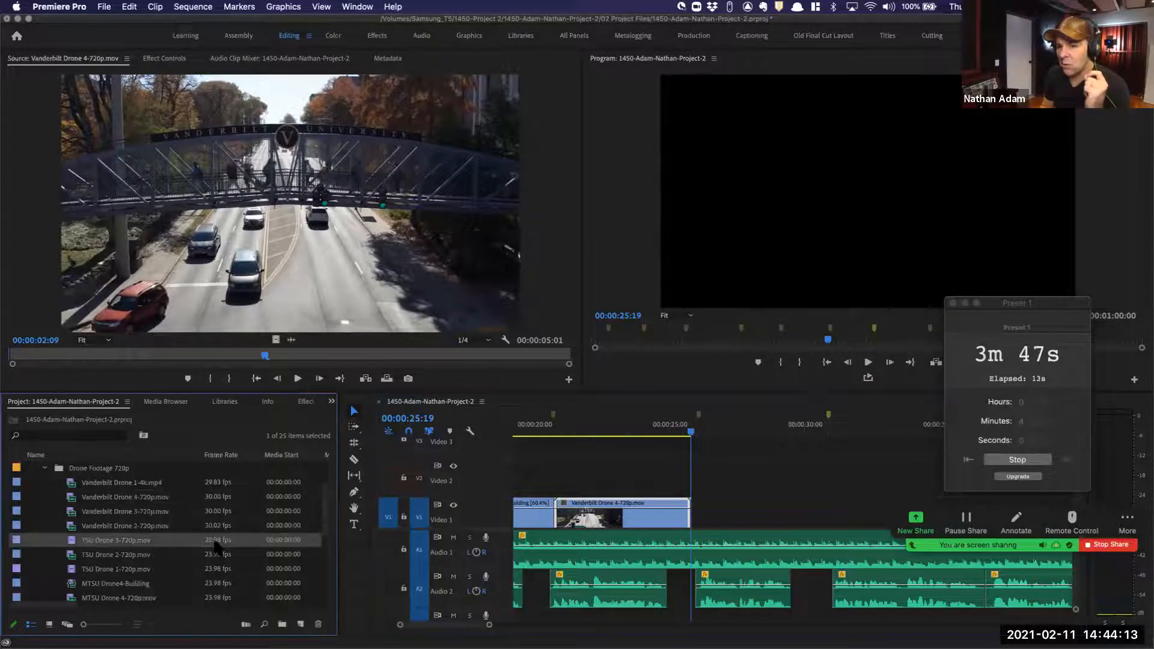
drag(217, 554, 586, 534)
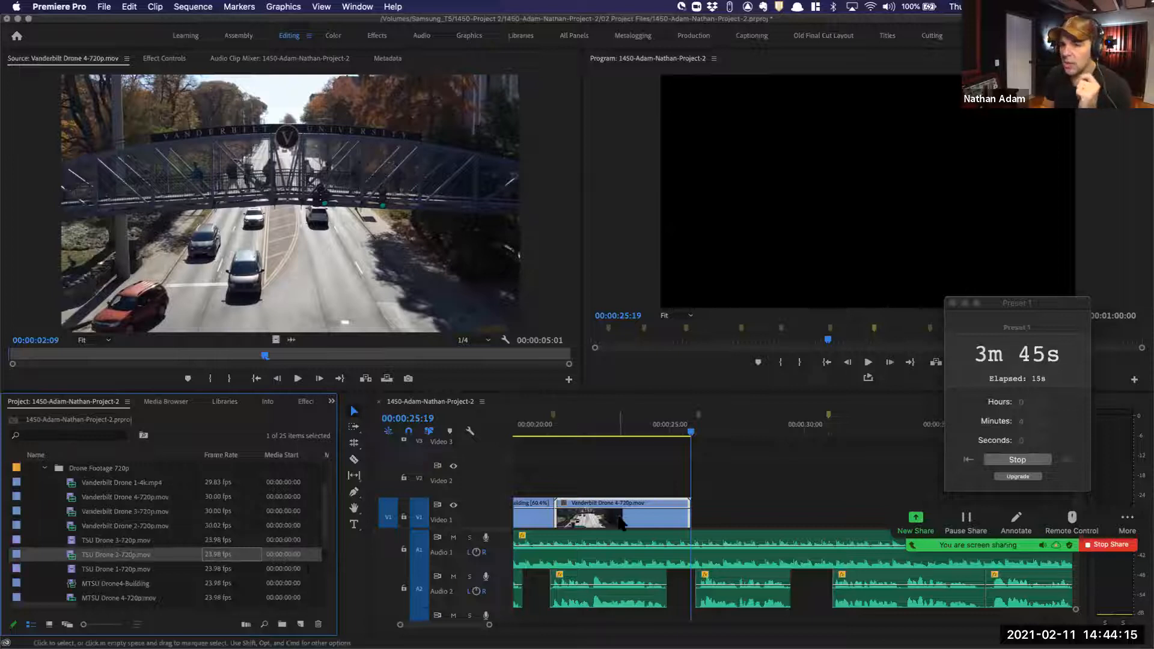
Scrub through the MTSU building clip and the Vanderbilt Drone 4 clip in the sequence to compare their motion
scroll(584, 518, left, 2)
click(583, 513)
scroll(559, 516, left, 1)
scroll(559, 518, left, 1)
drag(585, 433, 615, 431)
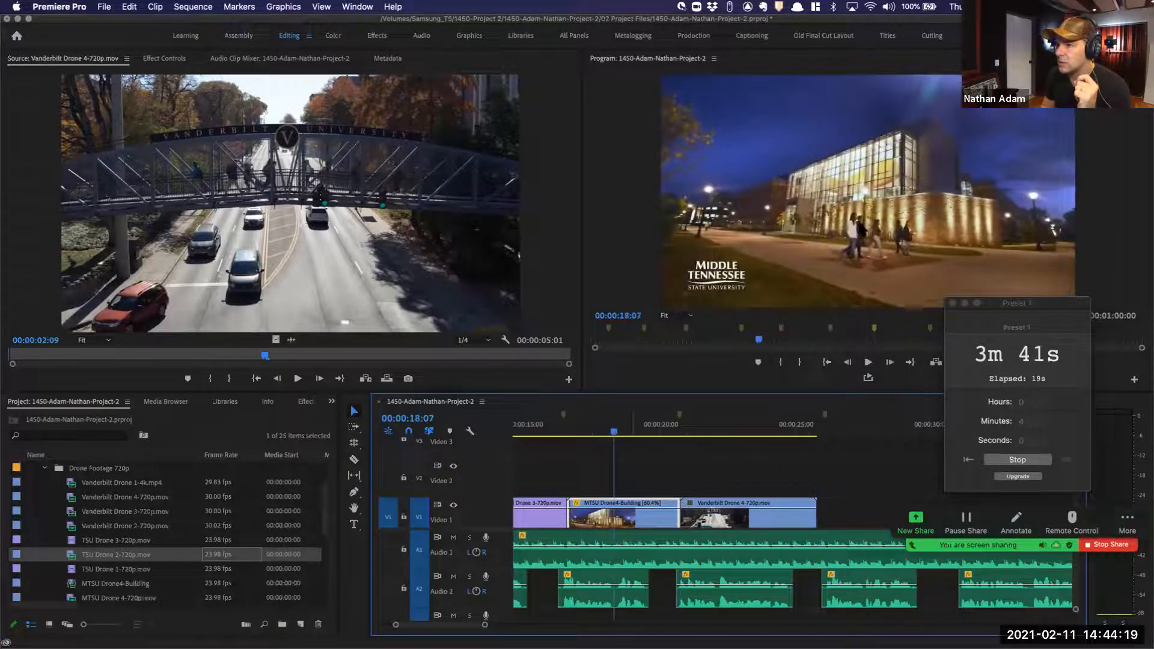
drag(690, 431, 764, 431)
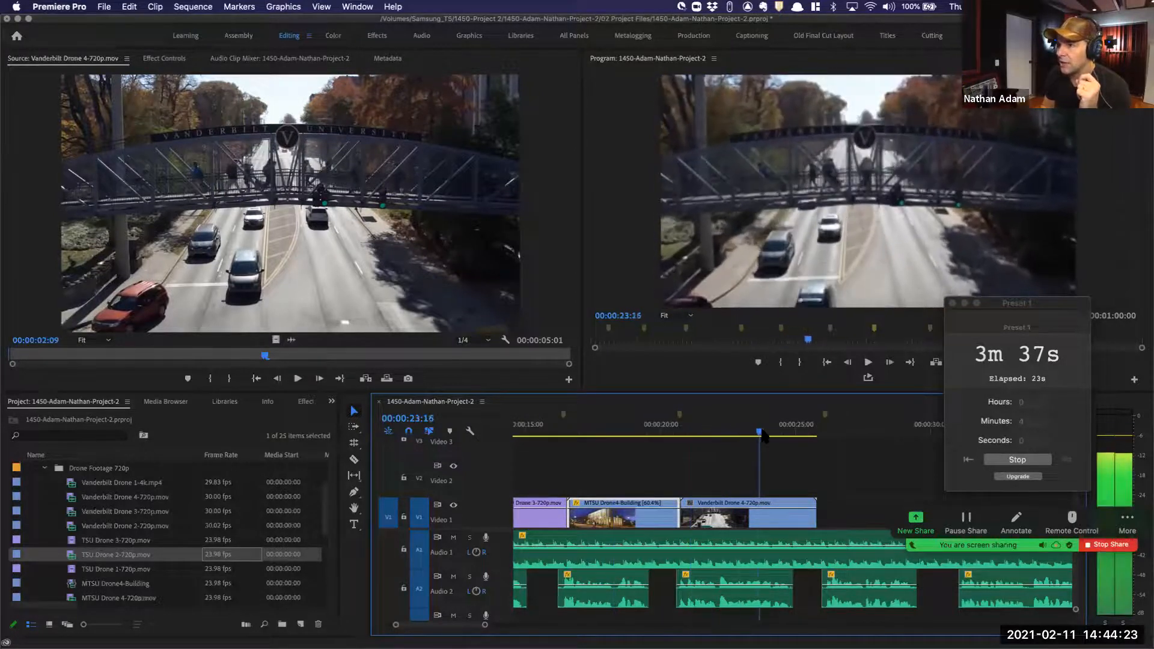
Set the speed of the Vanderbilt Drone 4 clip on Video 1 to 50%
right_click(739, 515)
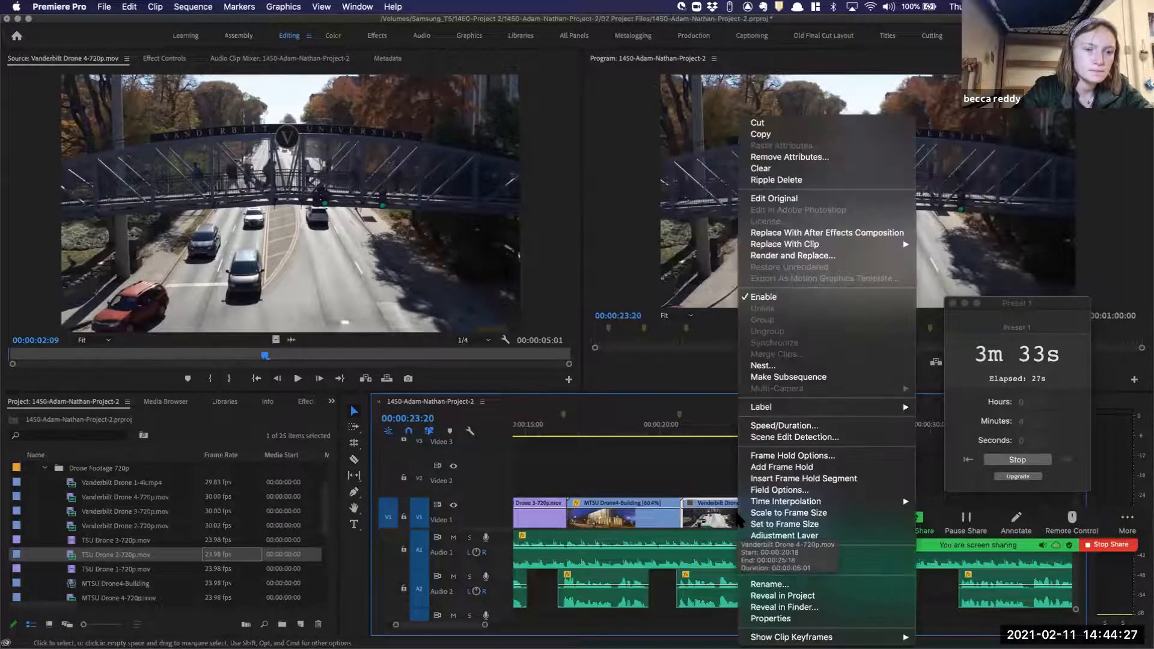
click(806, 428)
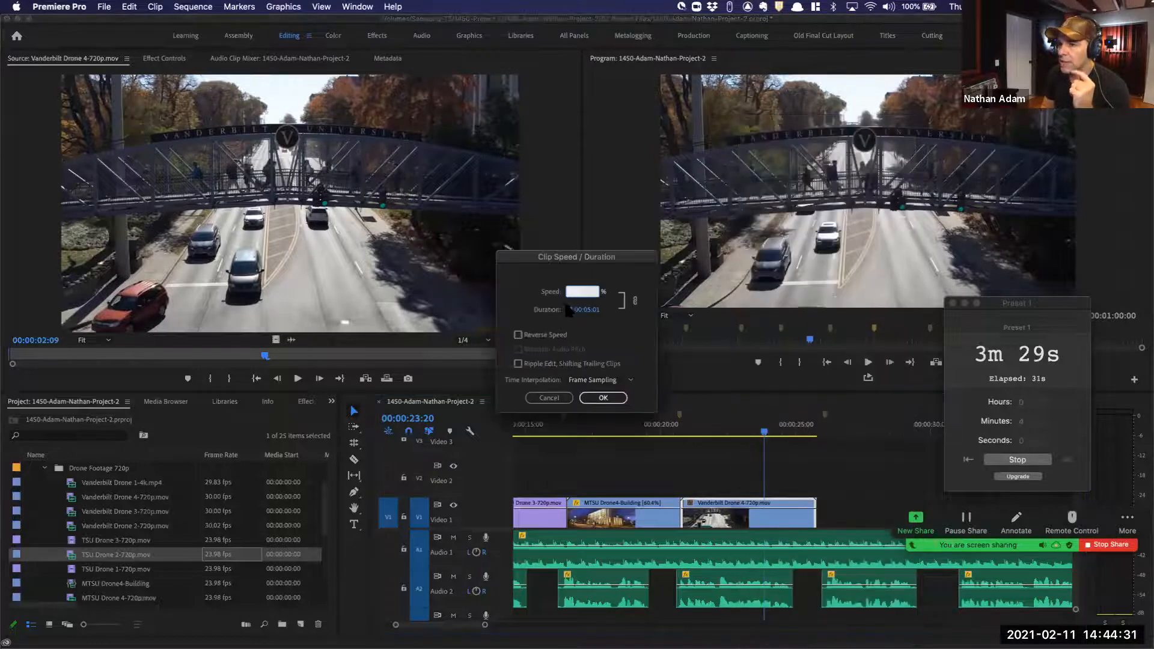
double_click(580, 291)
text(50)
key(Return)
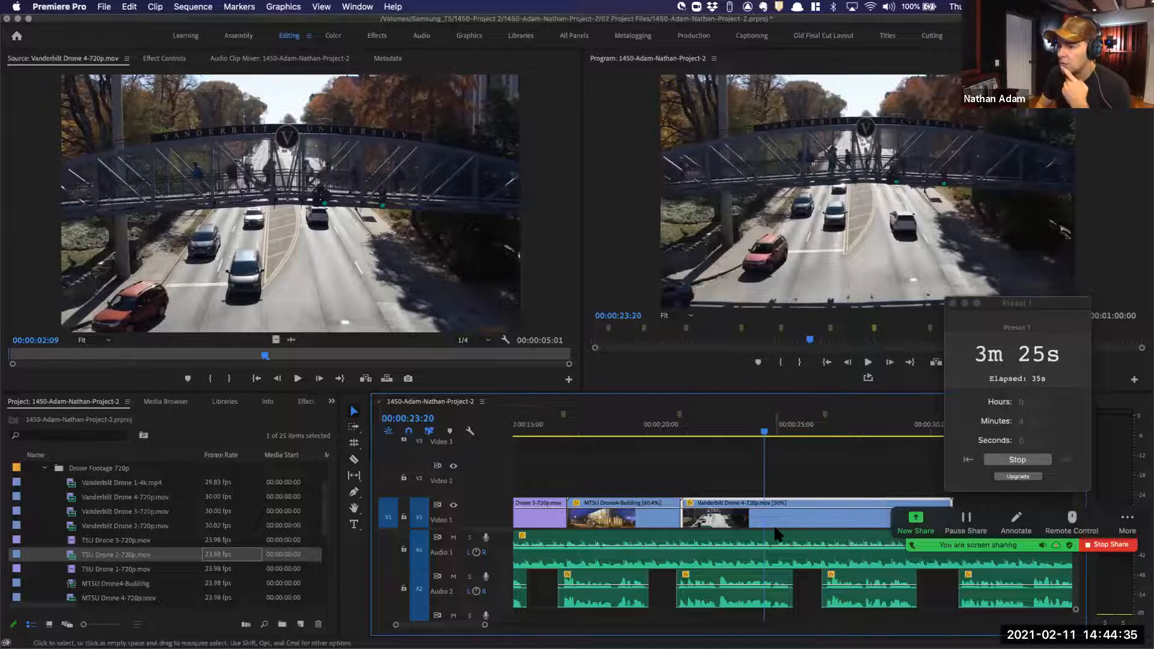
Play the slowed Vanderbilt Drone 4 clip from its start and check its motion against the MTSU clip
scroll(776, 524, right, 4)
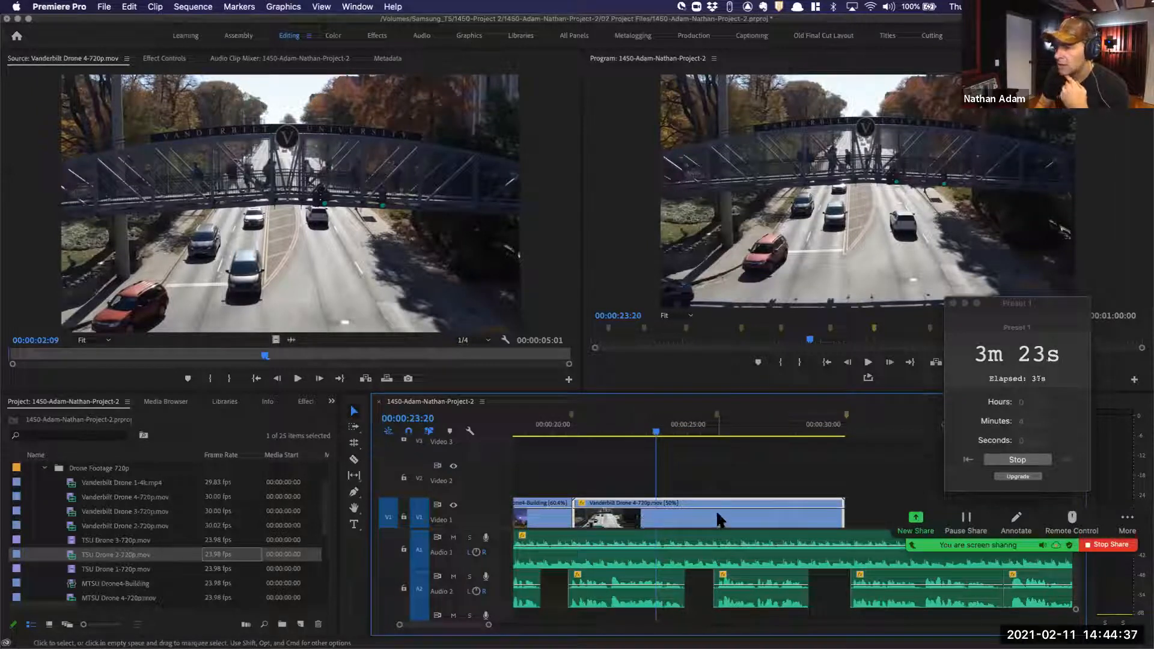
click(573, 433)
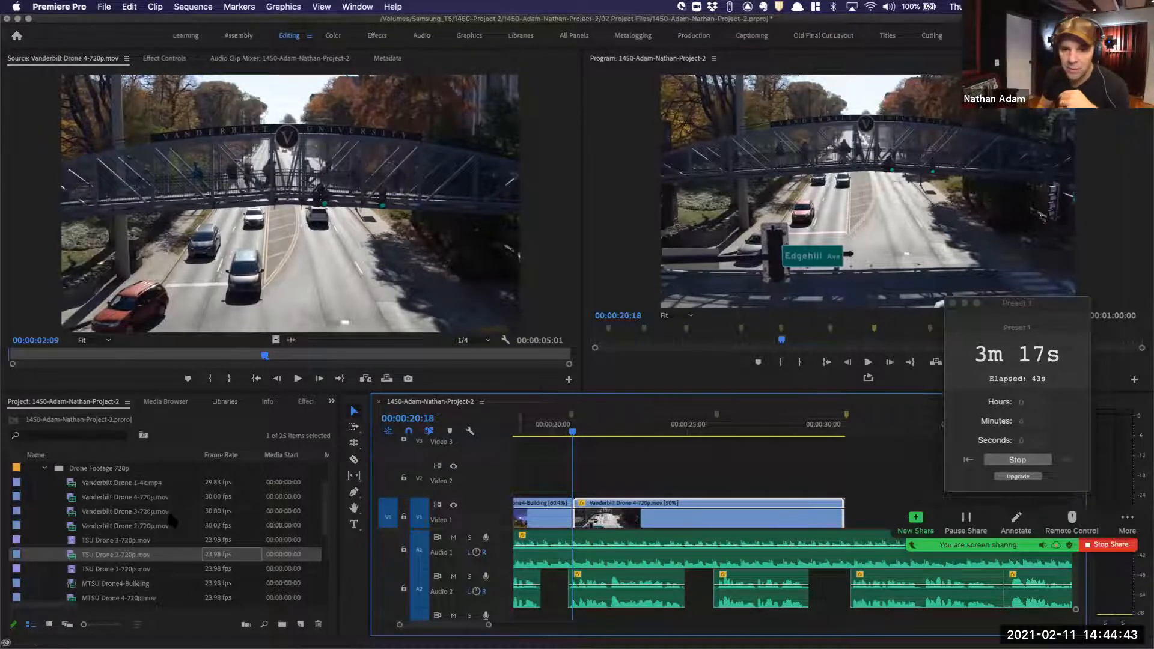
click(147, 498)
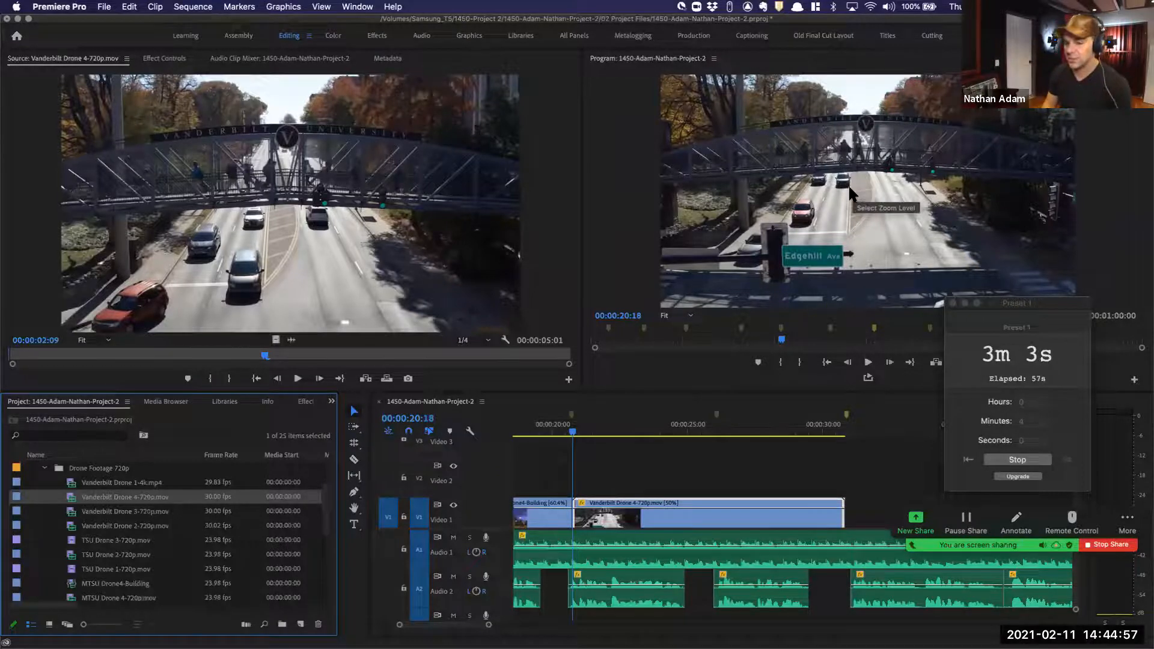
key(space)
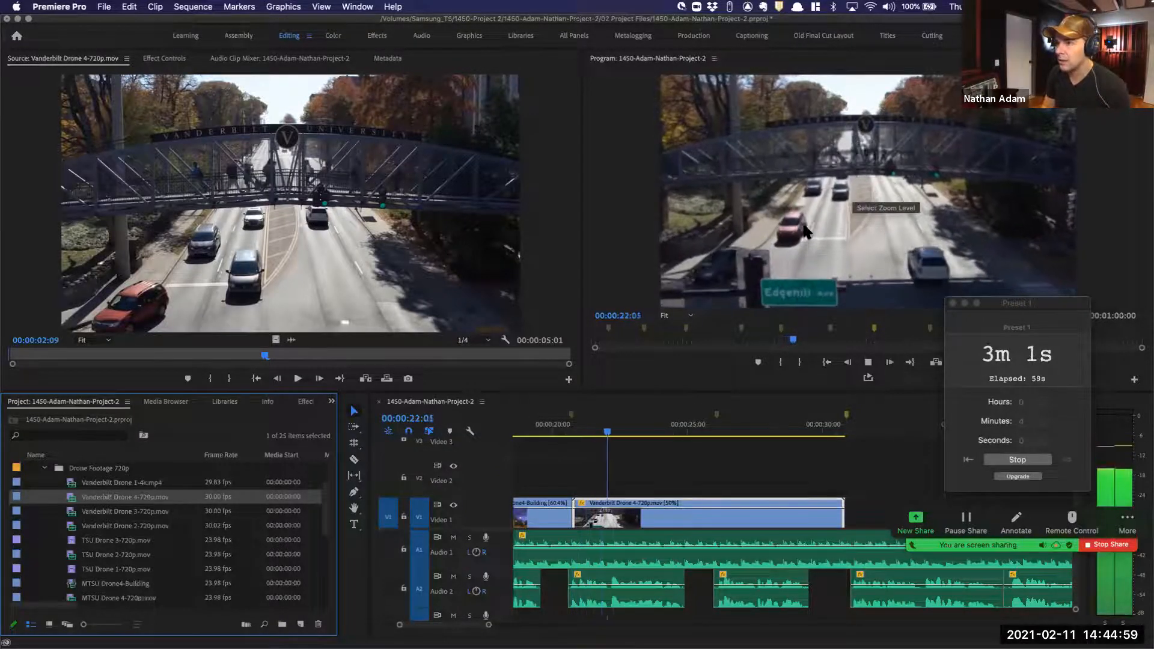
key(space)
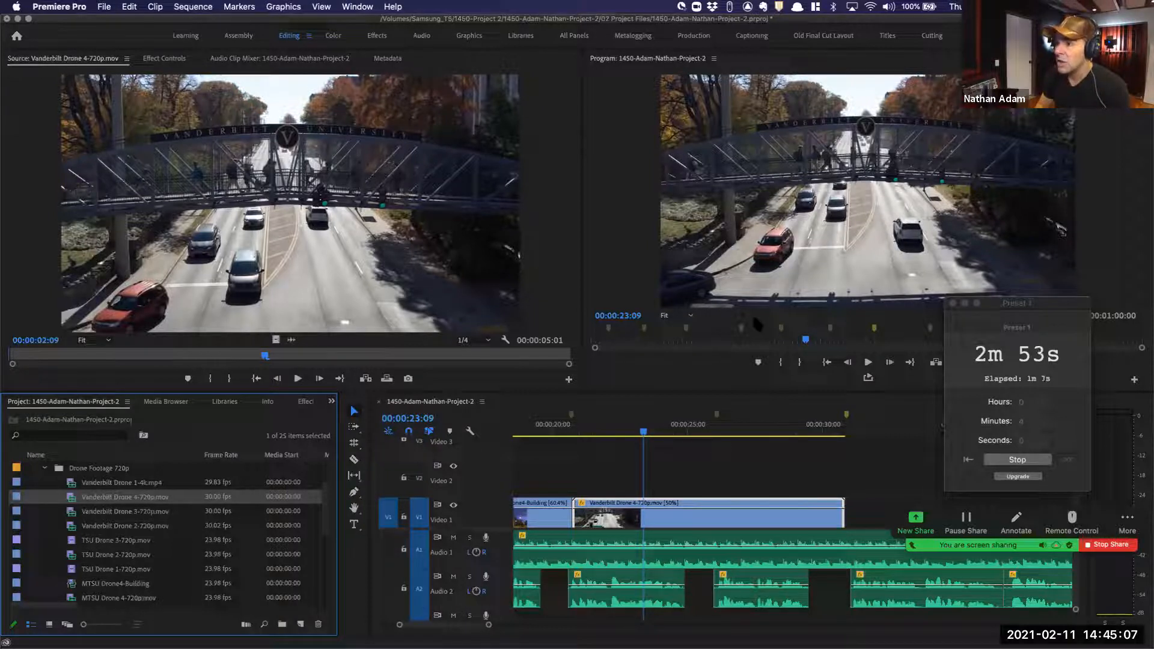
click(544, 427)
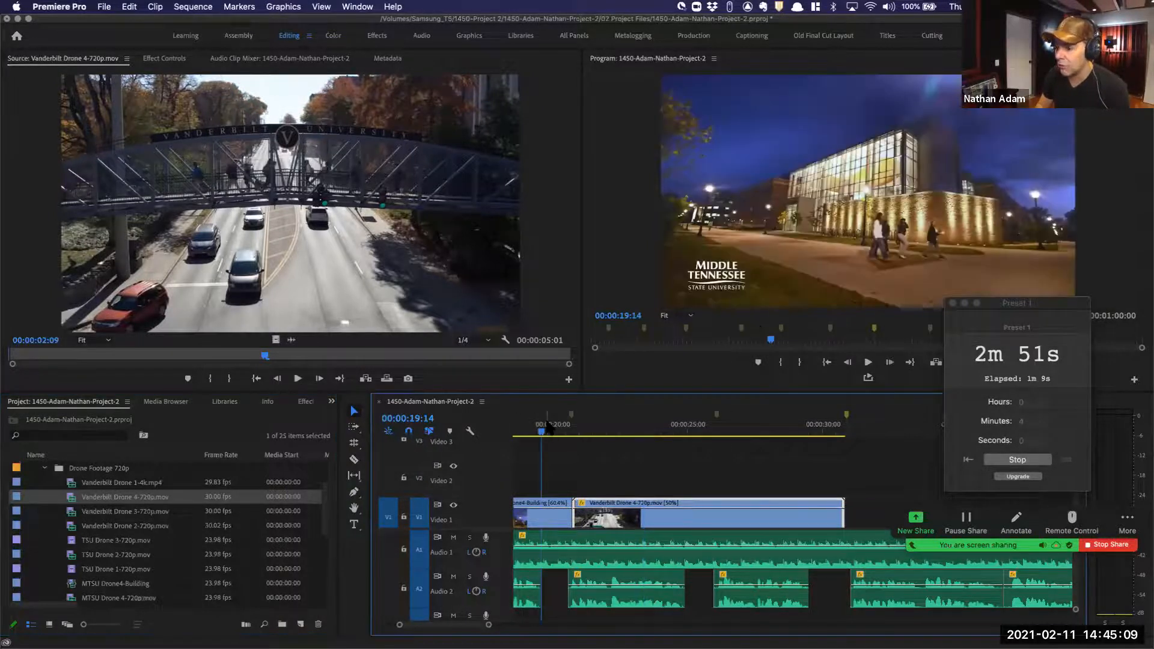
click(641, 427)
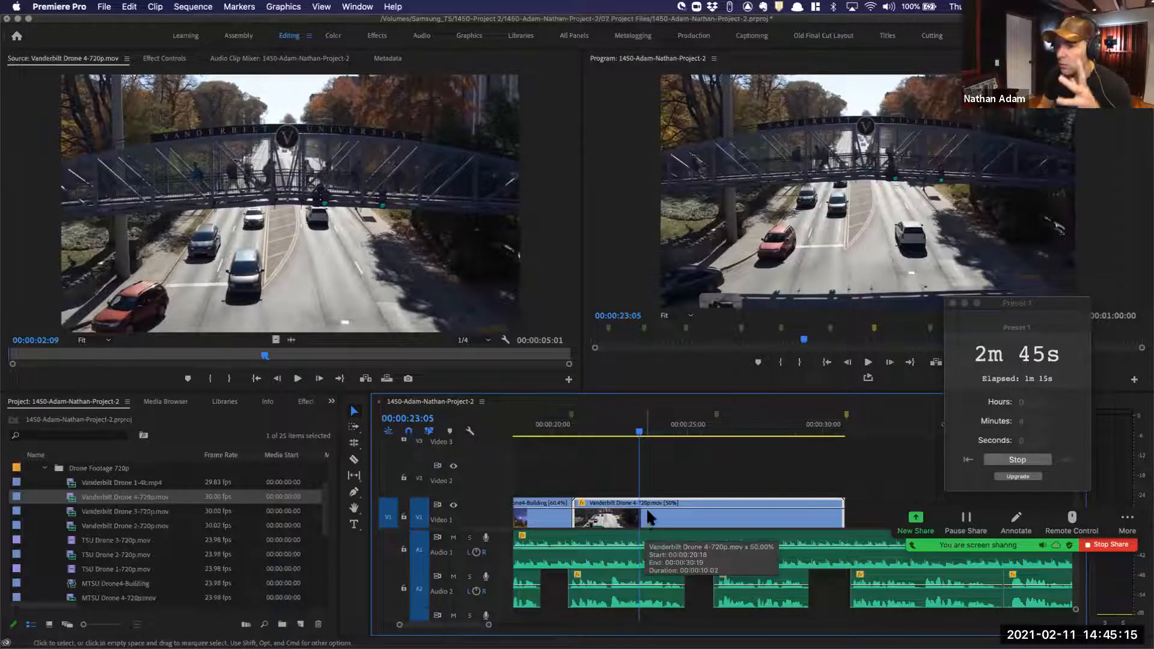
Undo the speed change on the Vanderbilt Drone 4 clip in the sequence
click(150, 497)
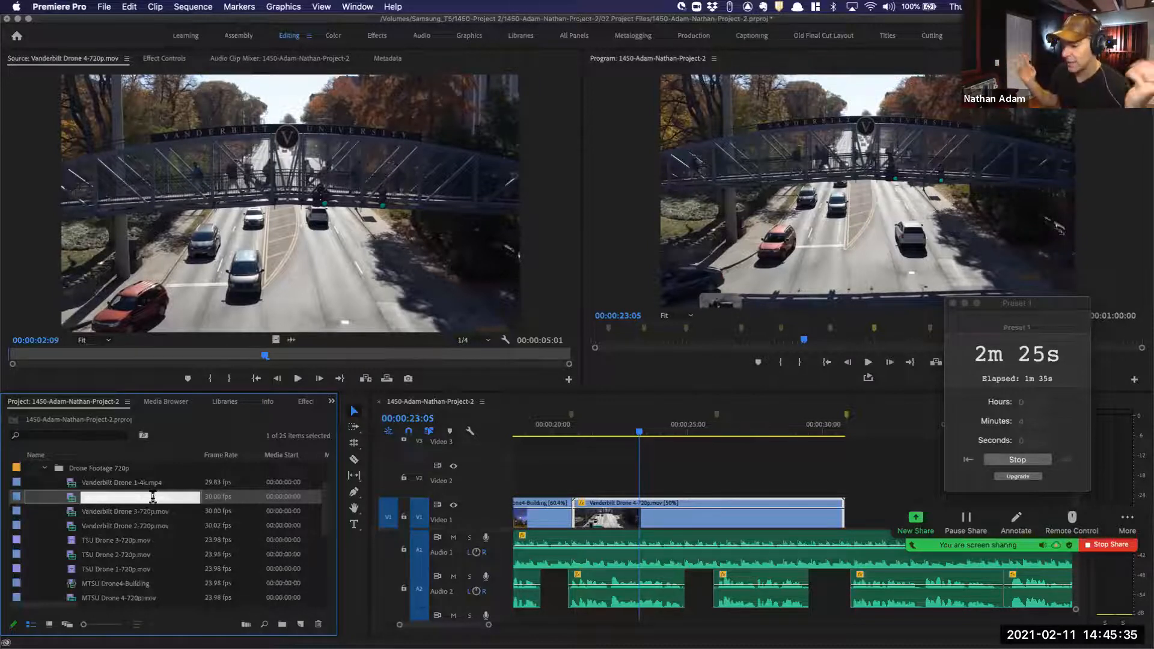
click(206, 511)
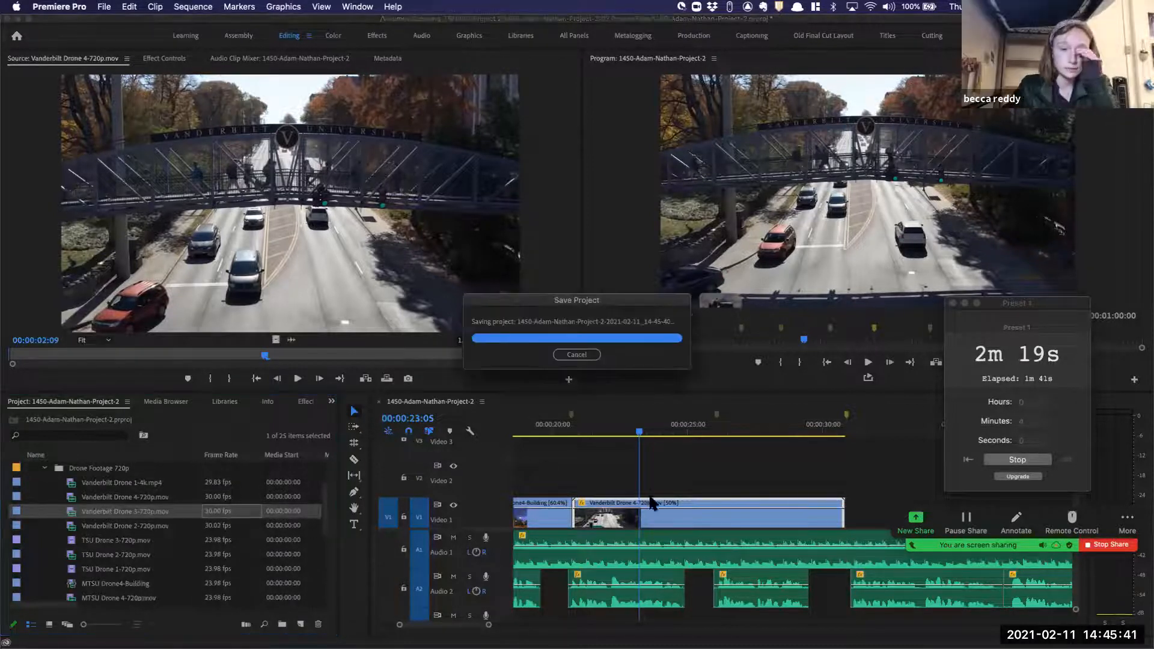
click(624, 476)
click(623, 515)
key(super+z)
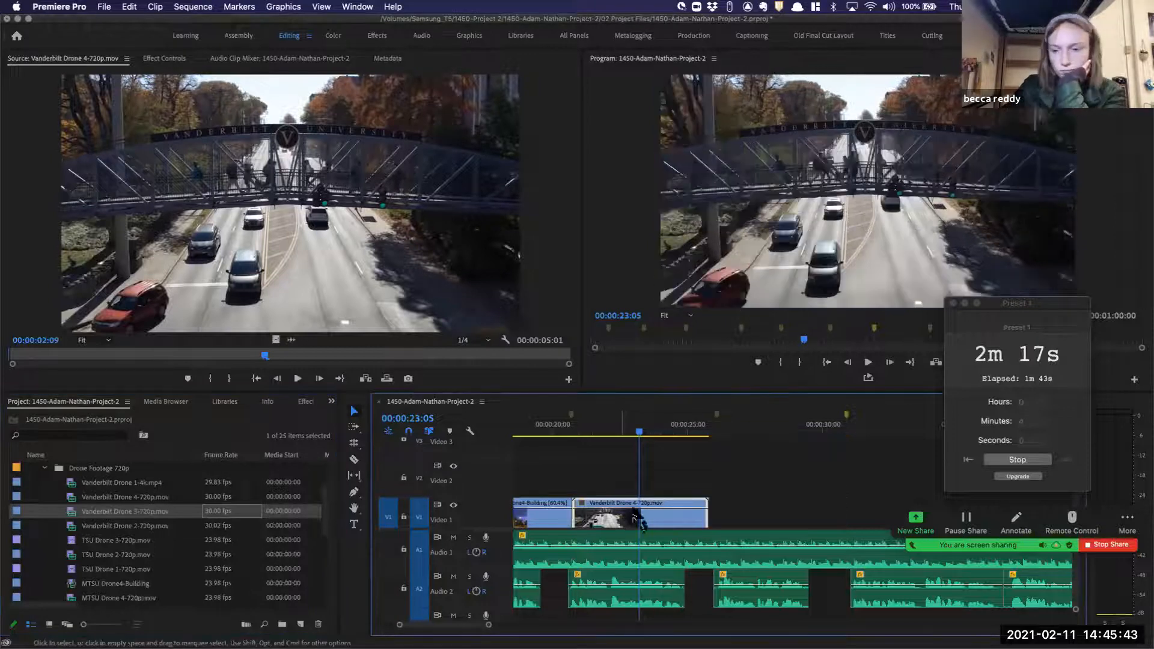
Turn off Share sound in the Zoom sharing controls and move the floating controls clear of the timeline
click(1133, 531)
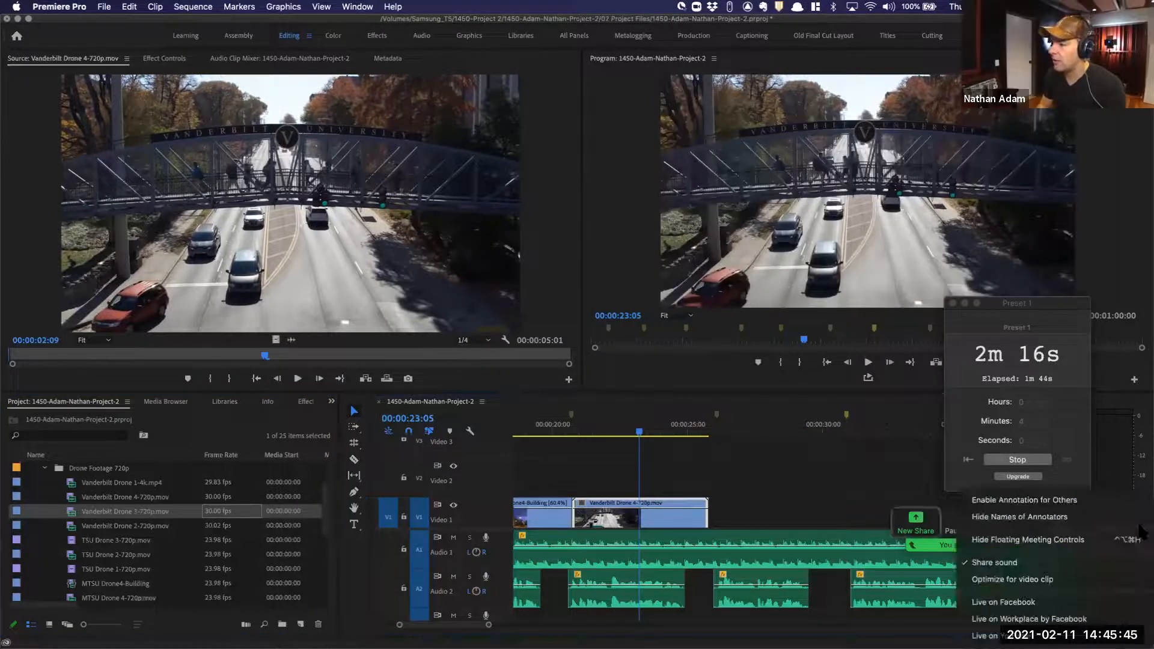
click(1007, 561)
click(677, 487)
drag(1127, 517, 1102, 193)
Stop the running countdown in Howler Timer and restart it with the minutes set to 3
click(1031, 423)
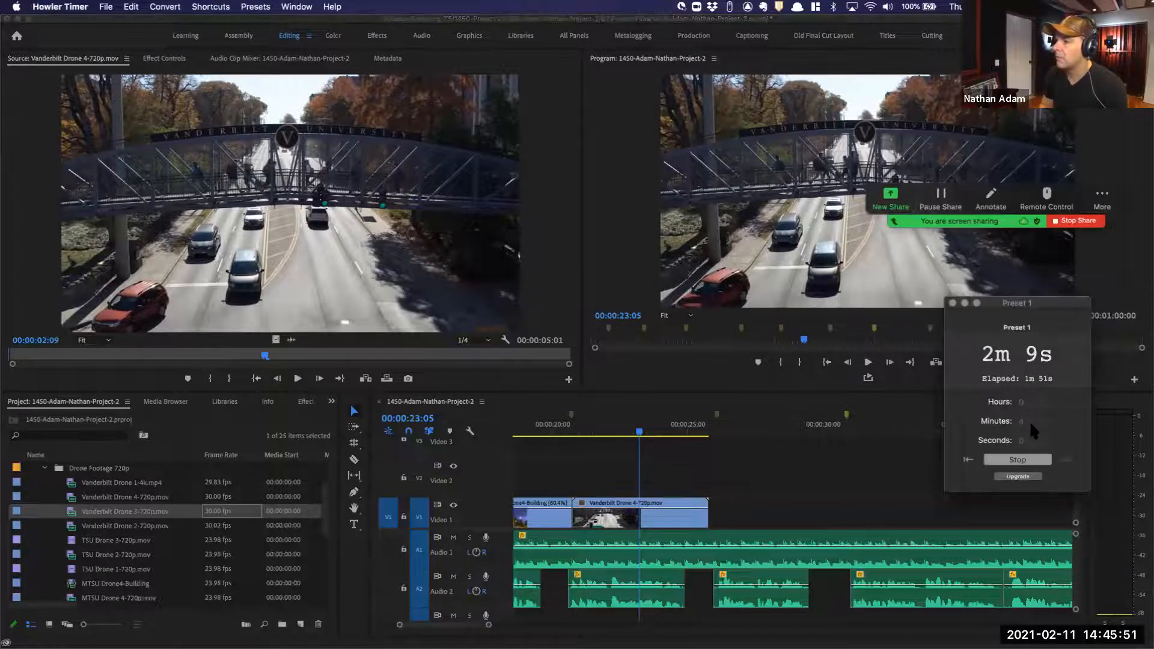
click(1022, 461)
text(3)
key(Return)
Mark a sequence In point at the end of the last Vanderbilt Drone 4 clip and play on from there
click(828, 450)
click(702, 429)
key(space)
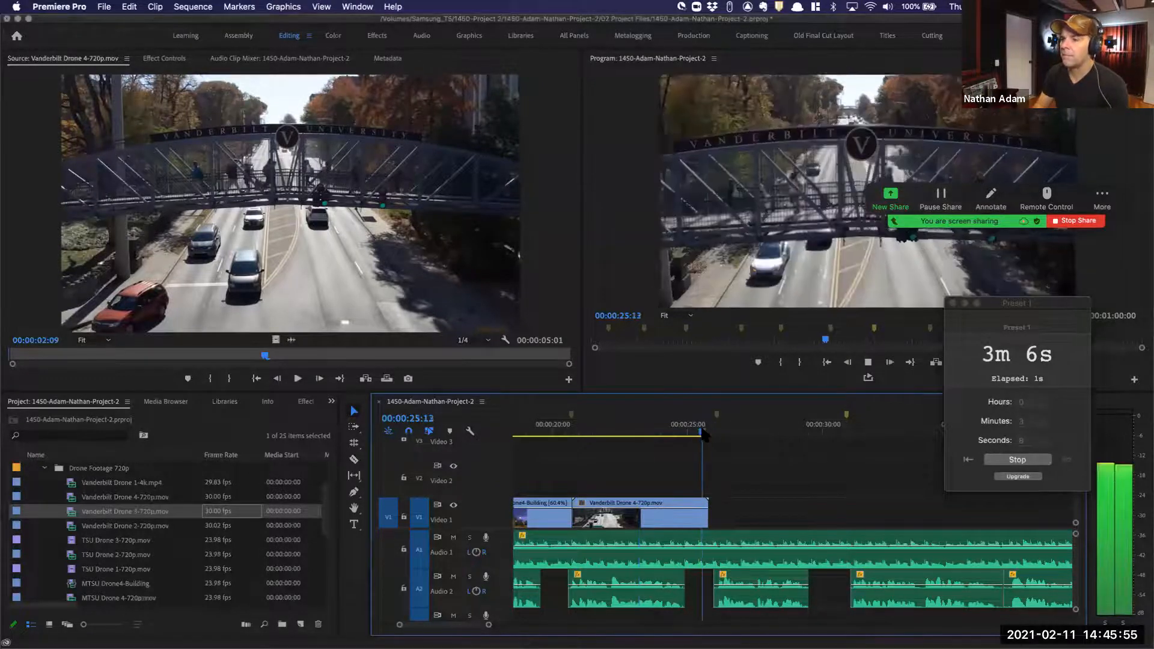
key(space)
key(Up)
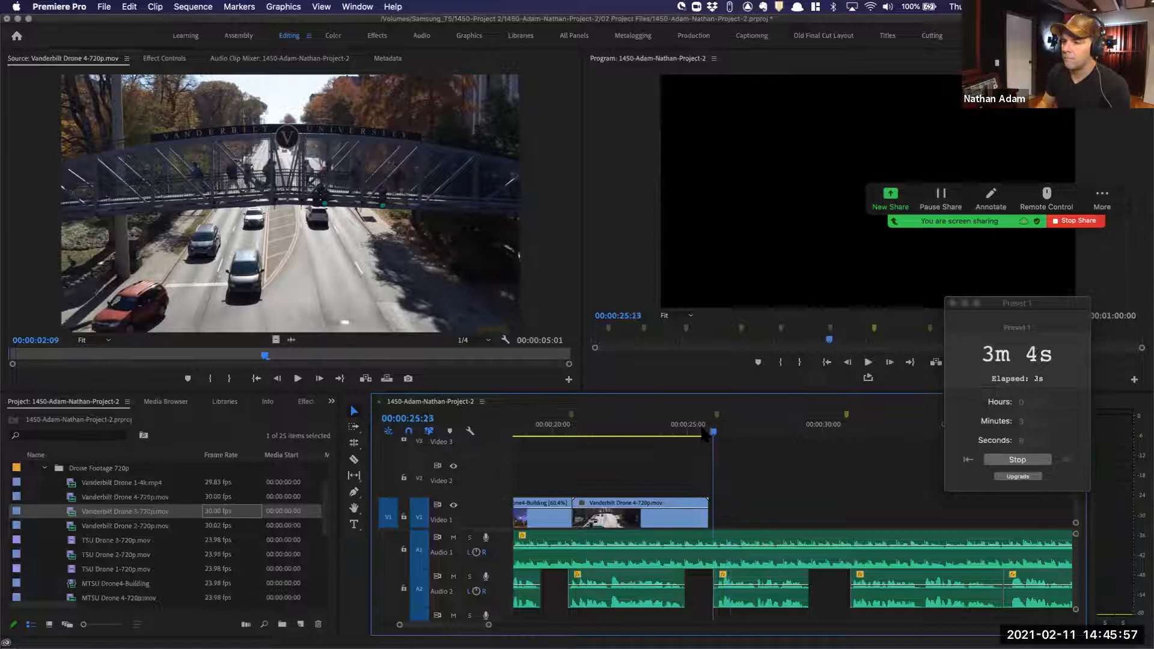
key(i)
key(space)
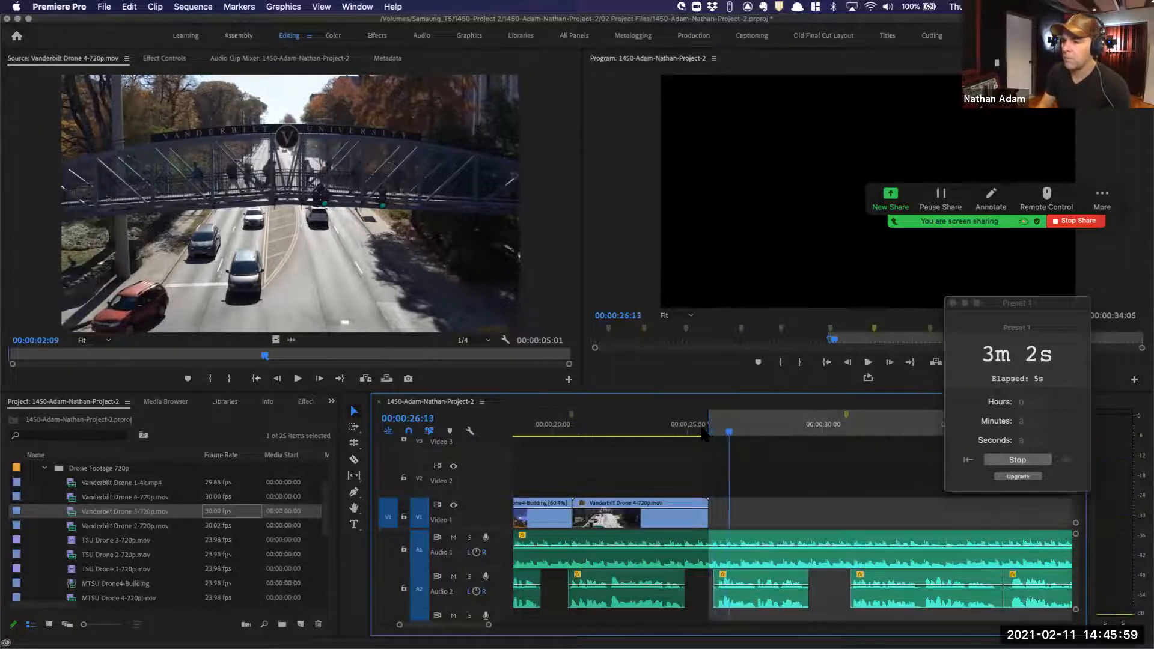
Play up to the narration clip just after the Vanderbilt Drone 4 clip, move it about one second later, and replay the passage
click(559, 433)
key(space)
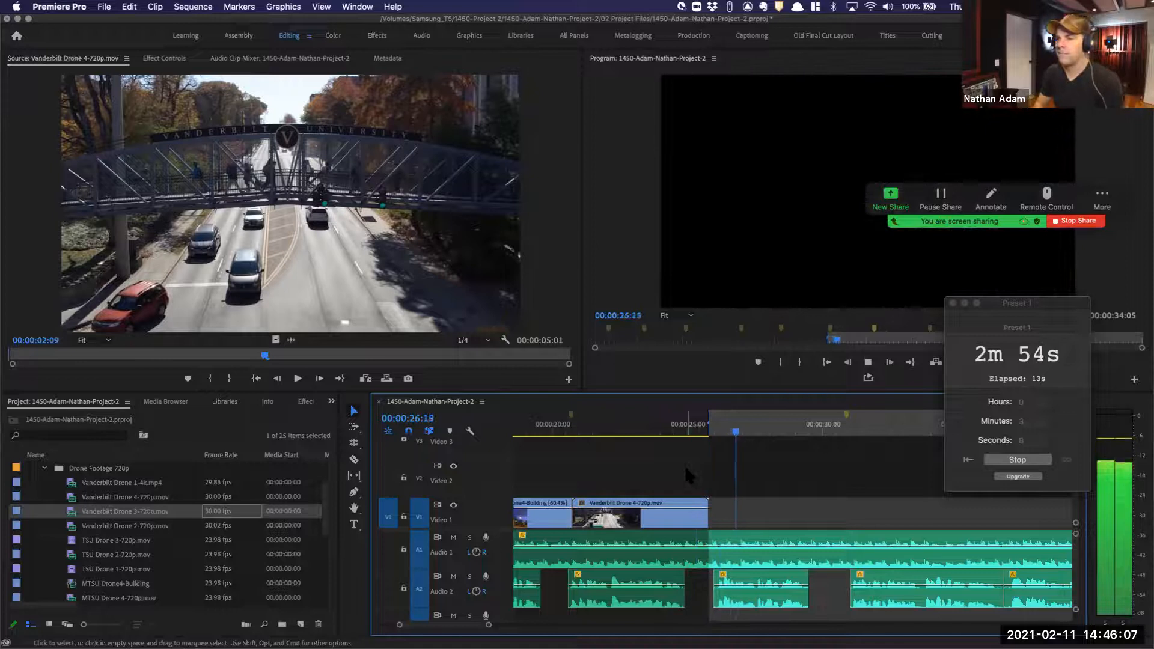
click(648, 434)
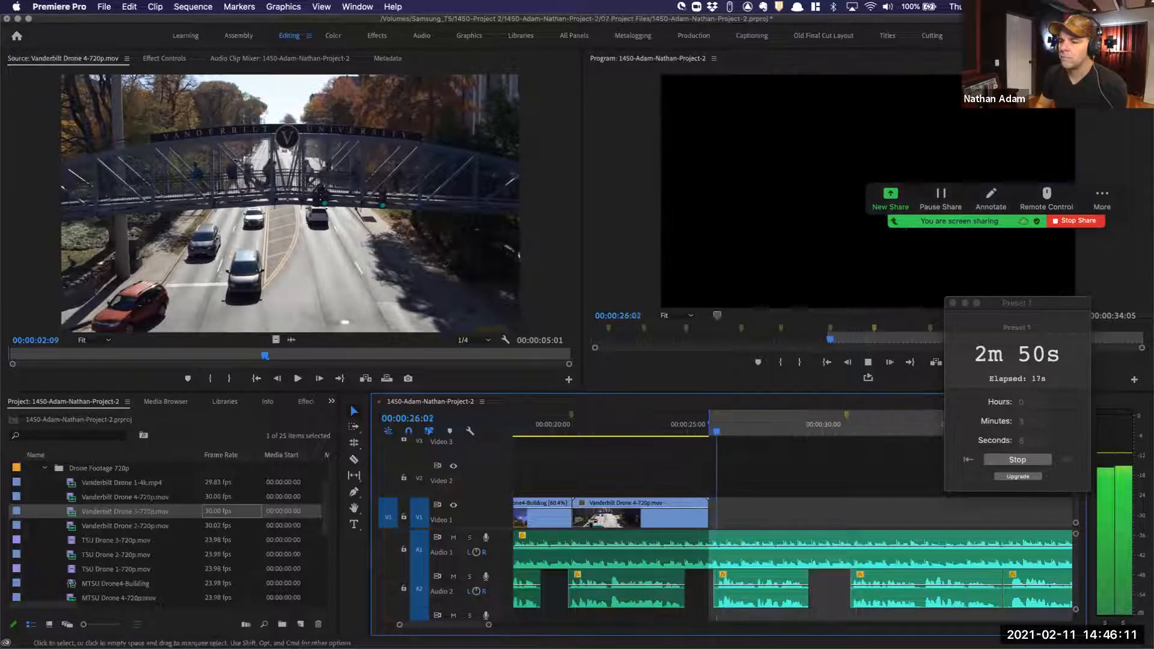
drag(747, 601, 771, 603)
click(648, 428)
key(space)
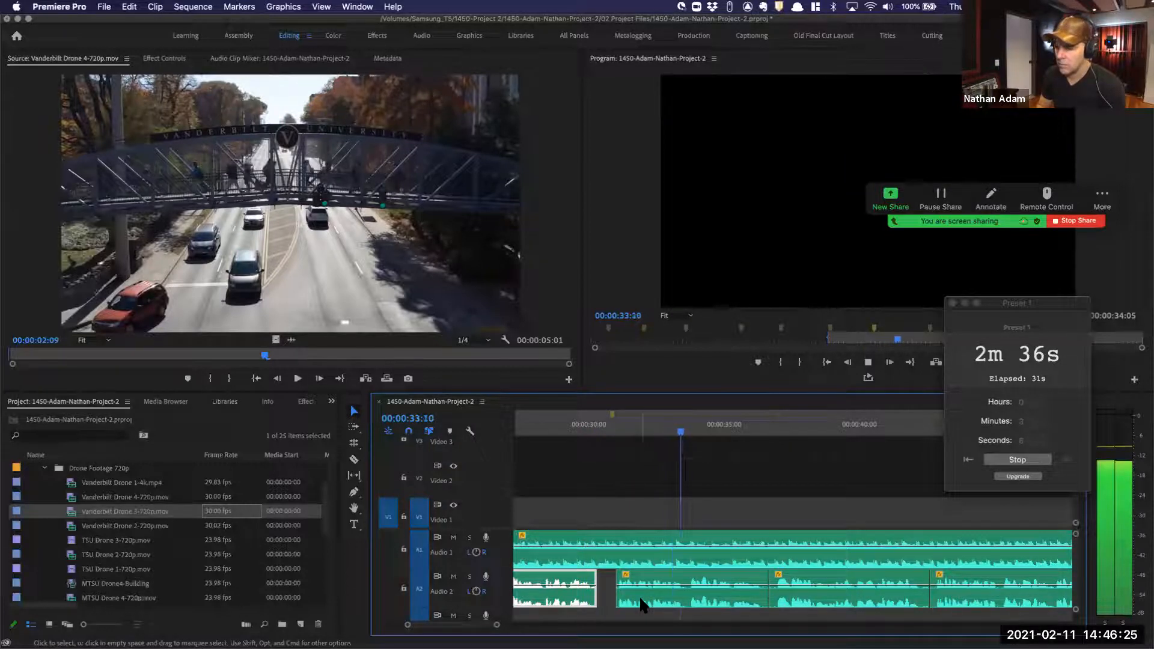
Shift the narration clip that starts at about 31 seconds roughly half a second earlier, replaying the gap before it to check the timing
click(552, 428)
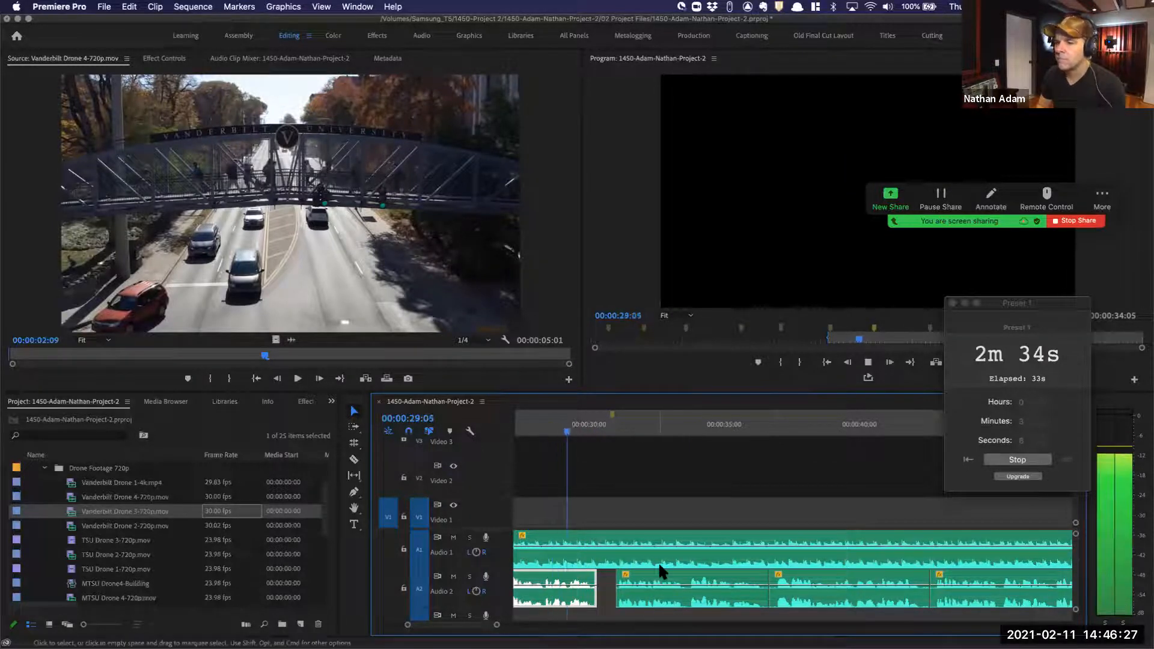
click(684, 606)
key(space)
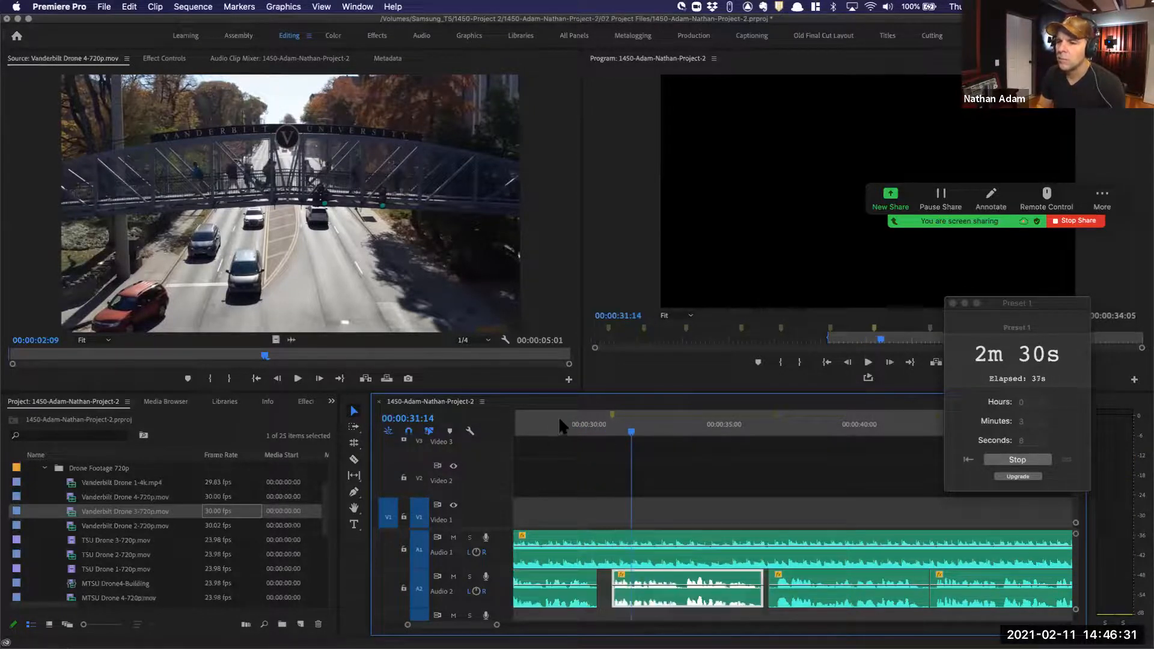
click(558, 416)
key(space)
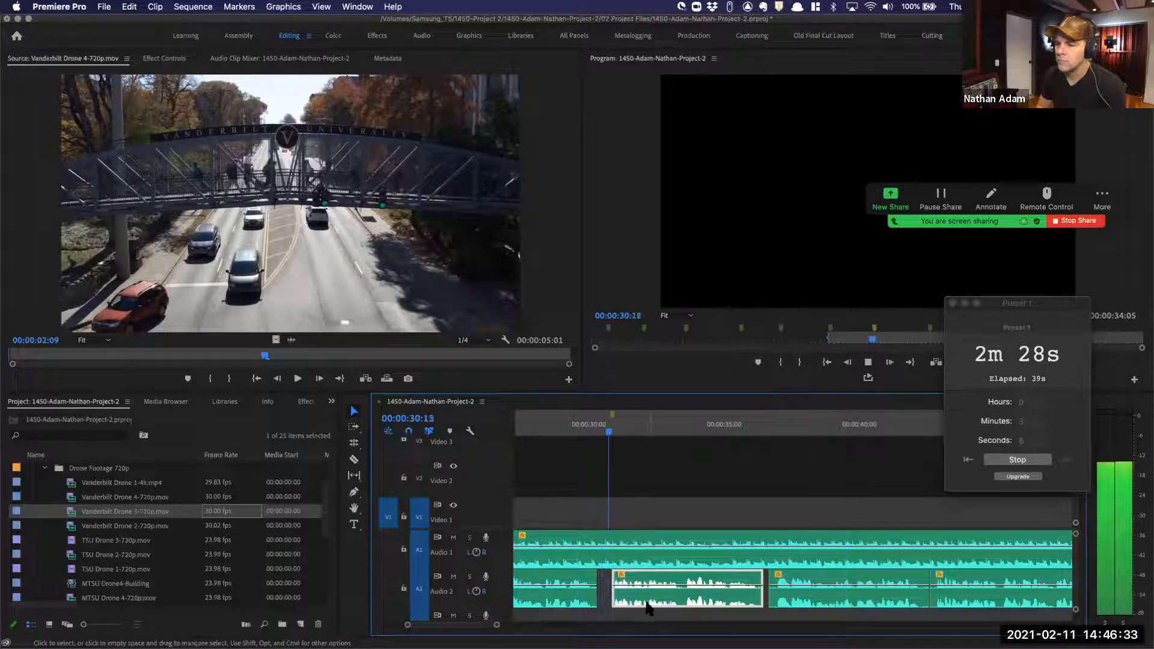
drag(648, 607, 641, 608)
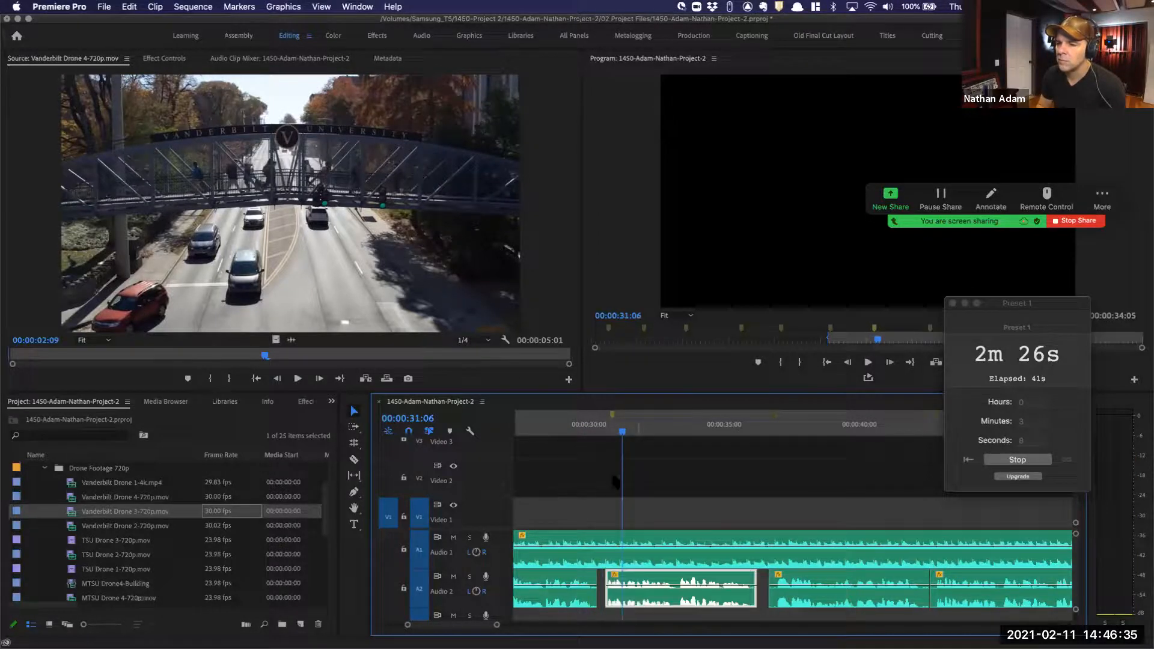
click(547, 428)
key(space)
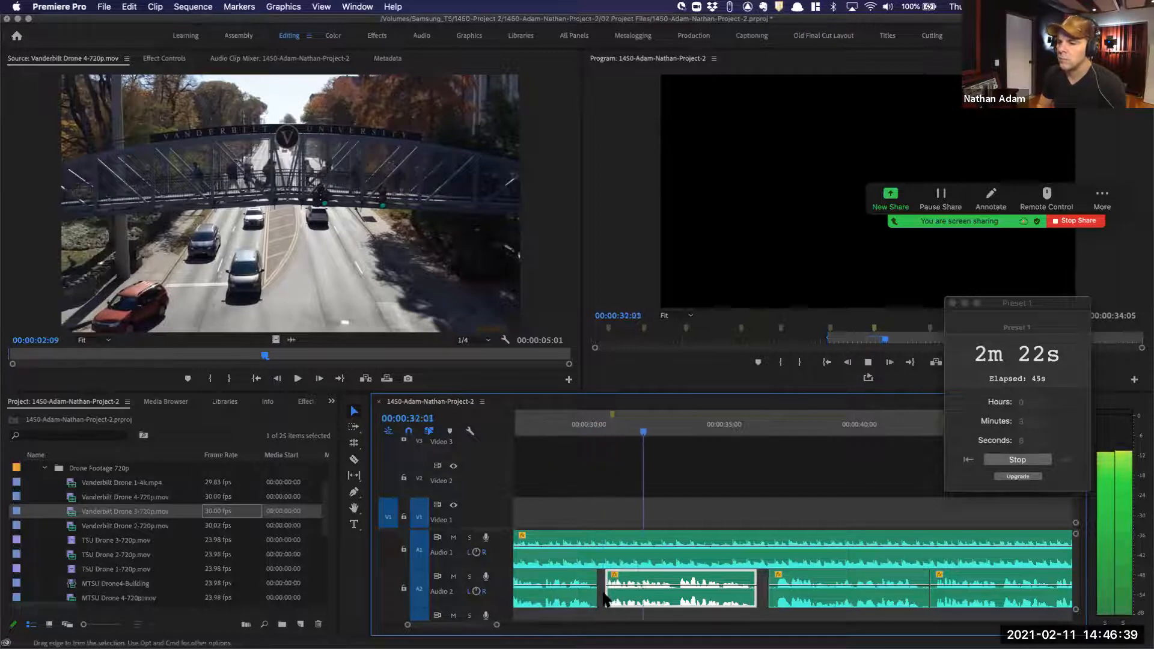
Listen through the following narration clips up to about 47 seconds, and save the project
scroll(742, 576, down, 2)
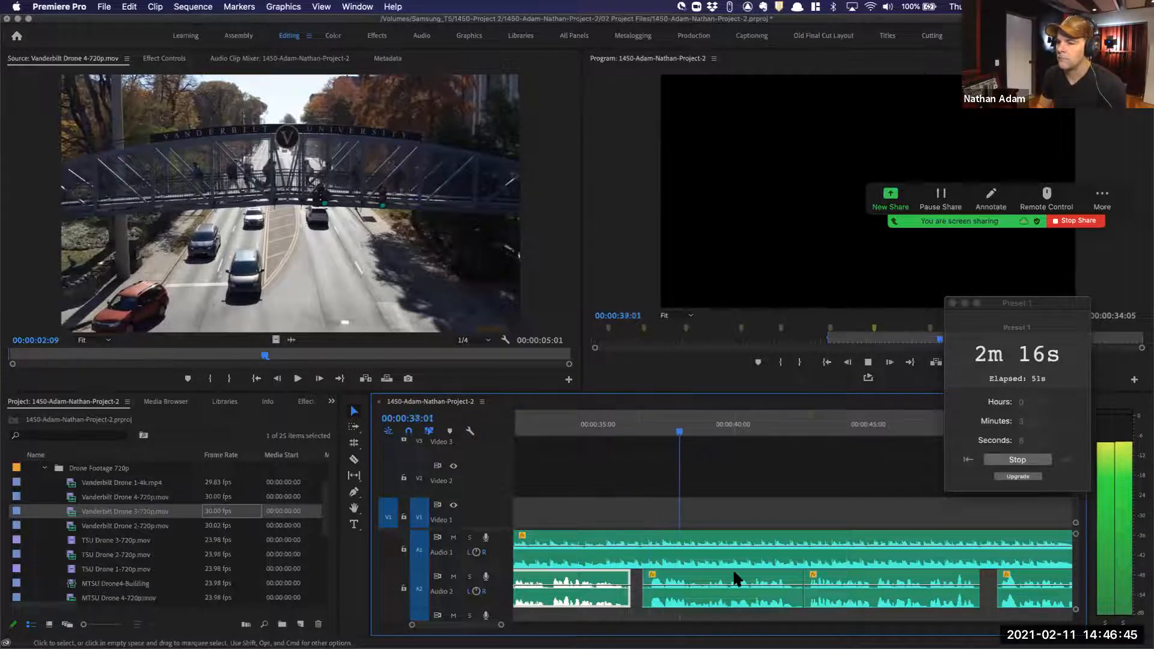
scroll(734, 571, down, 2)
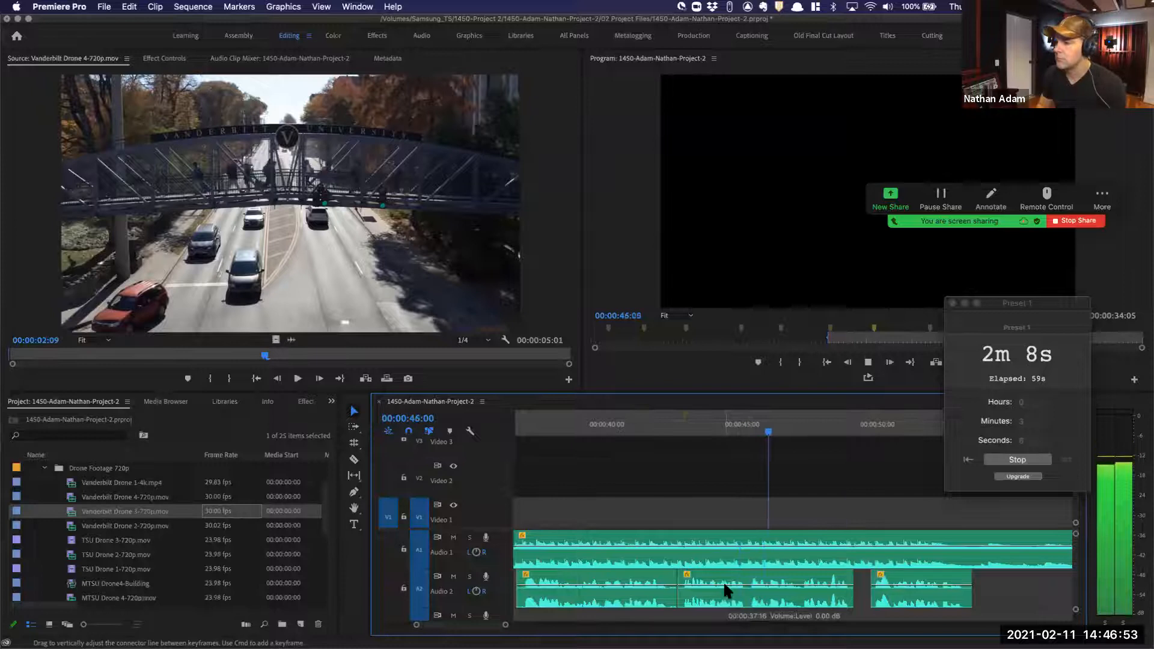
key(super+s)
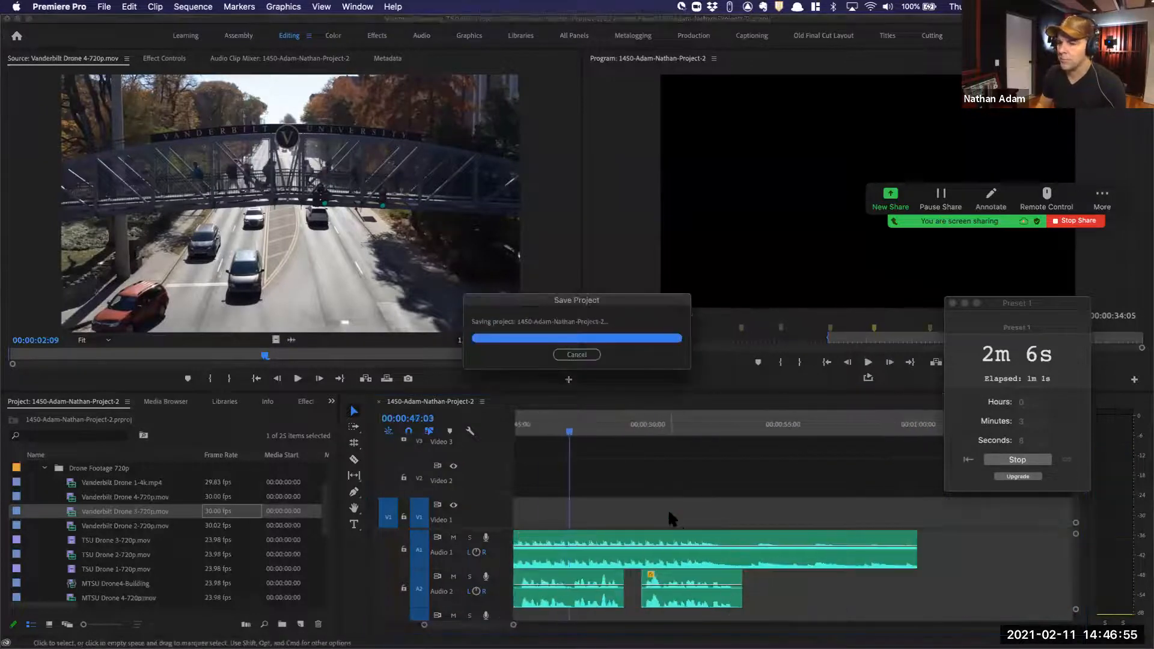
Return the playhead to the end of the last Vanderbilt Drone 4 clip and play the narration that follows
key(Up)
key(Up)
key(Up)
key(Up)
key(Up)
key(Up)
key(Up)
key(Up)
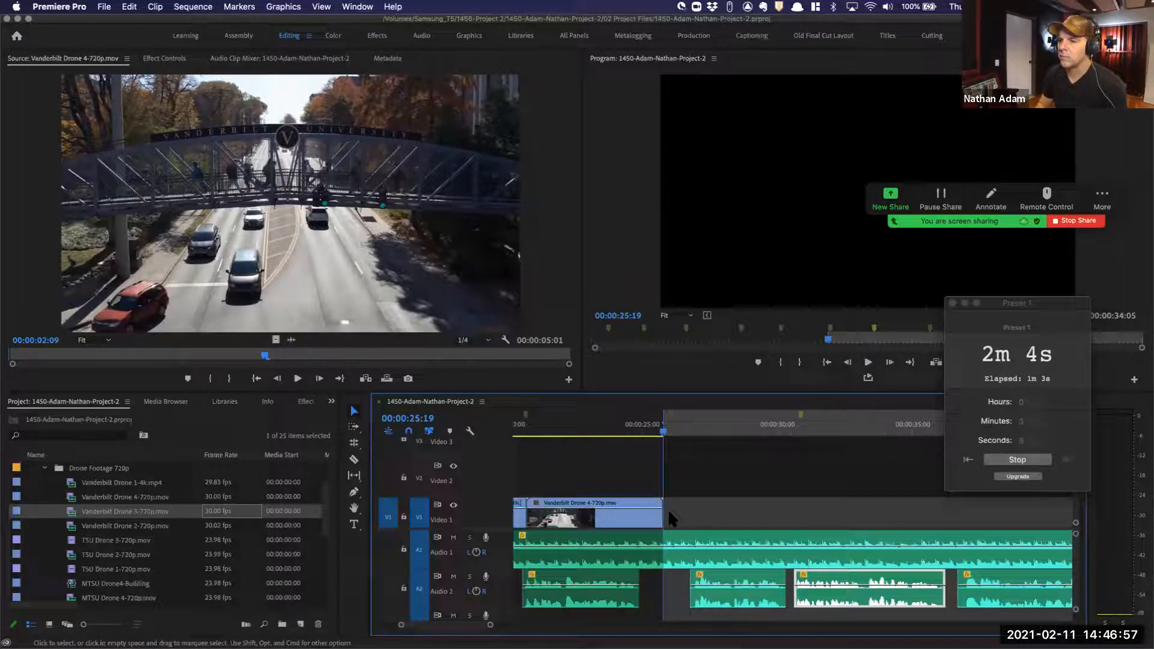
key(space)
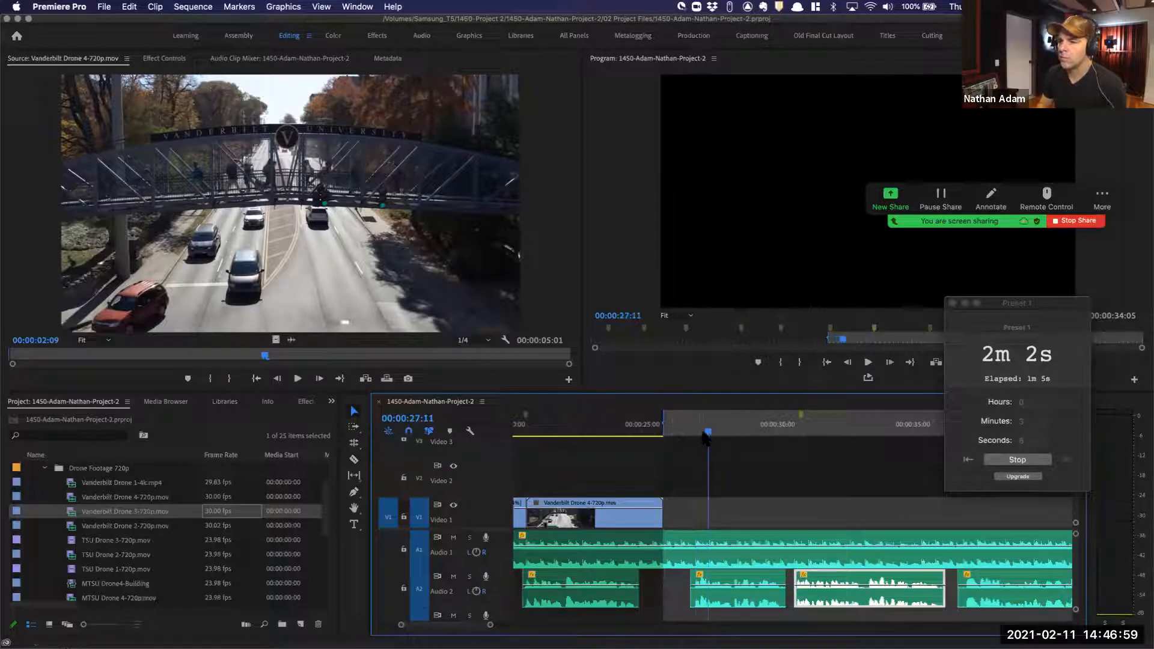
drag(662, 516, 692, 517)
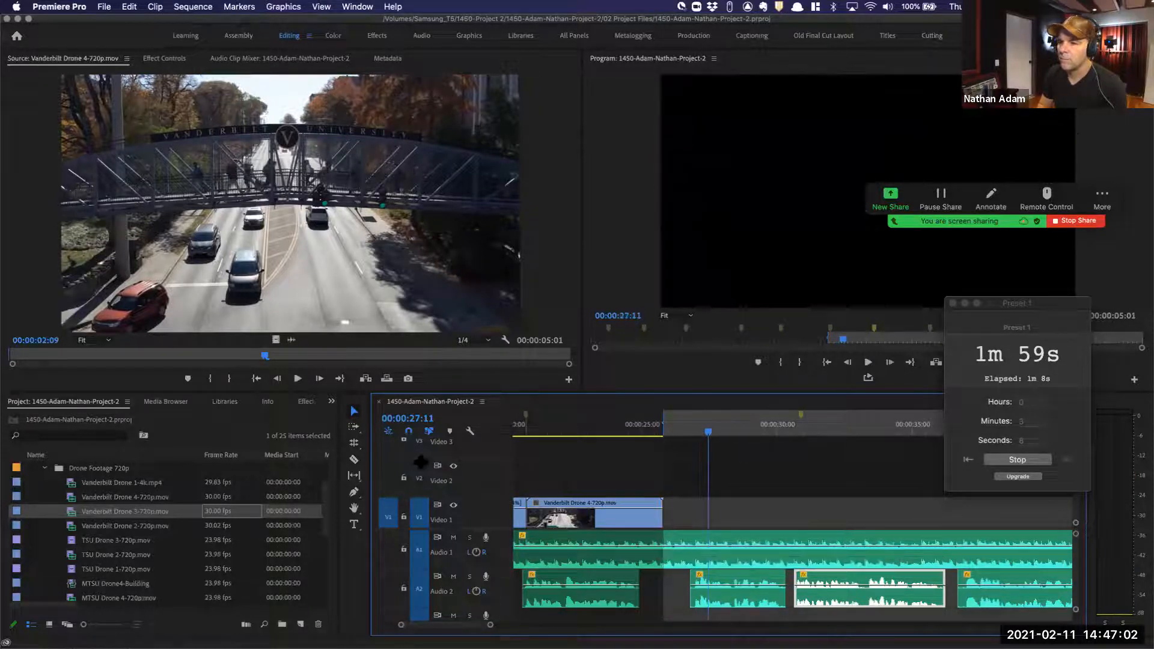
Overwrite Vanderbilt Drone 2-720p from its start to a source Out point at 00:00:02:13 at the sequence In point, and play the result
double_click(137, 527)
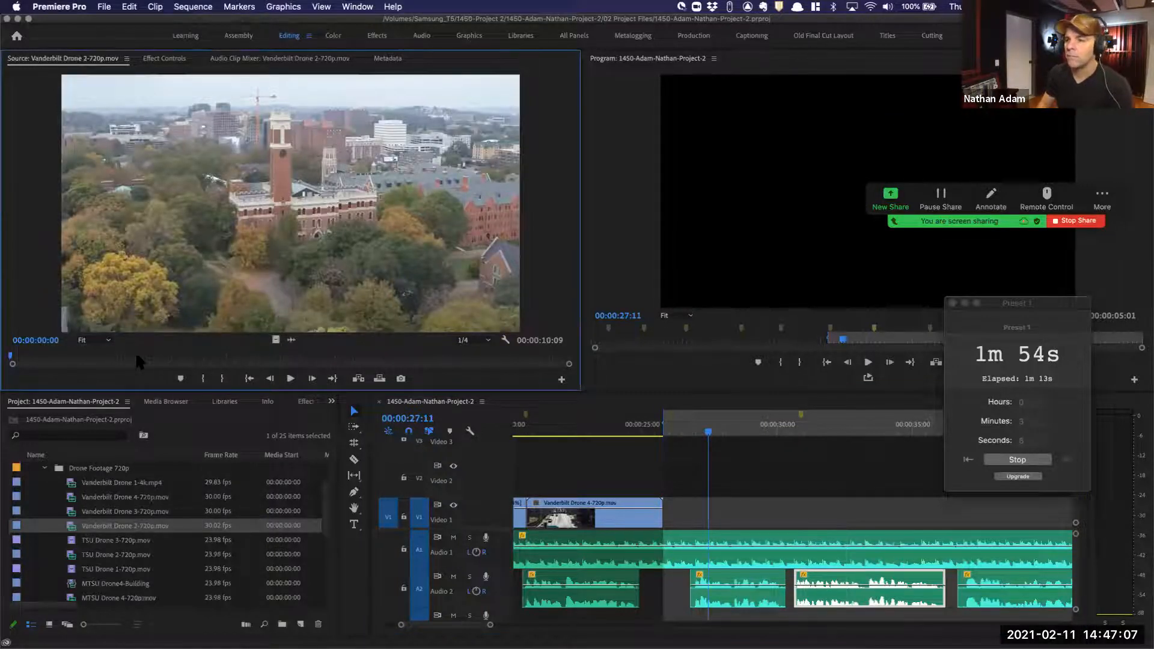
key(space)
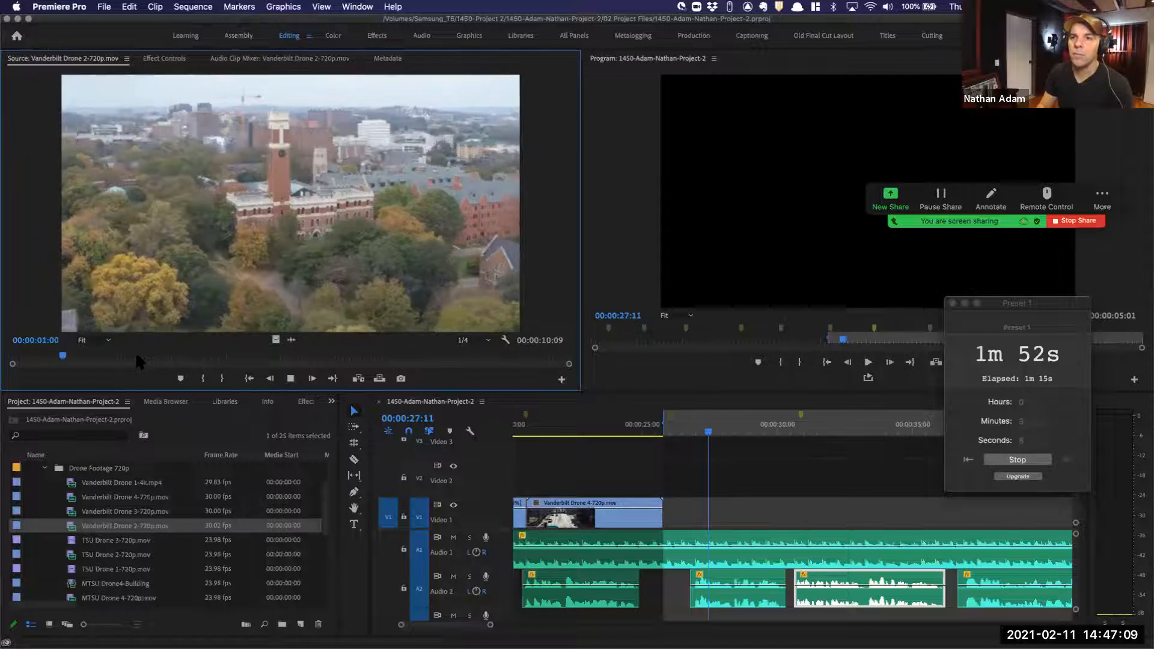
key(o)
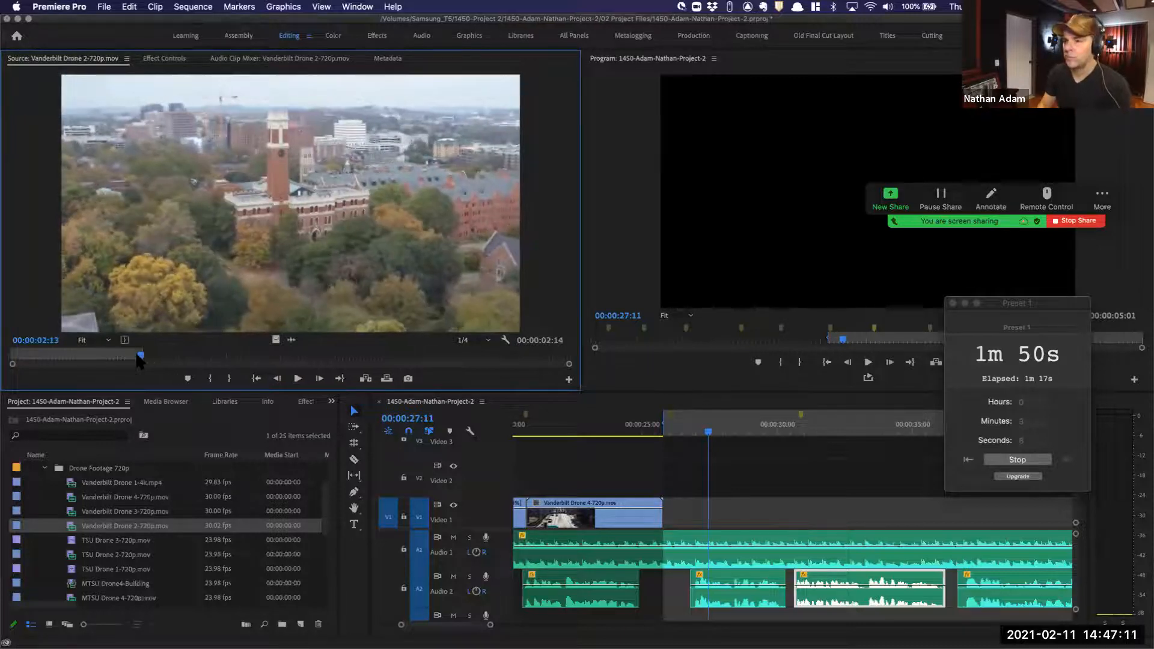
key(period)
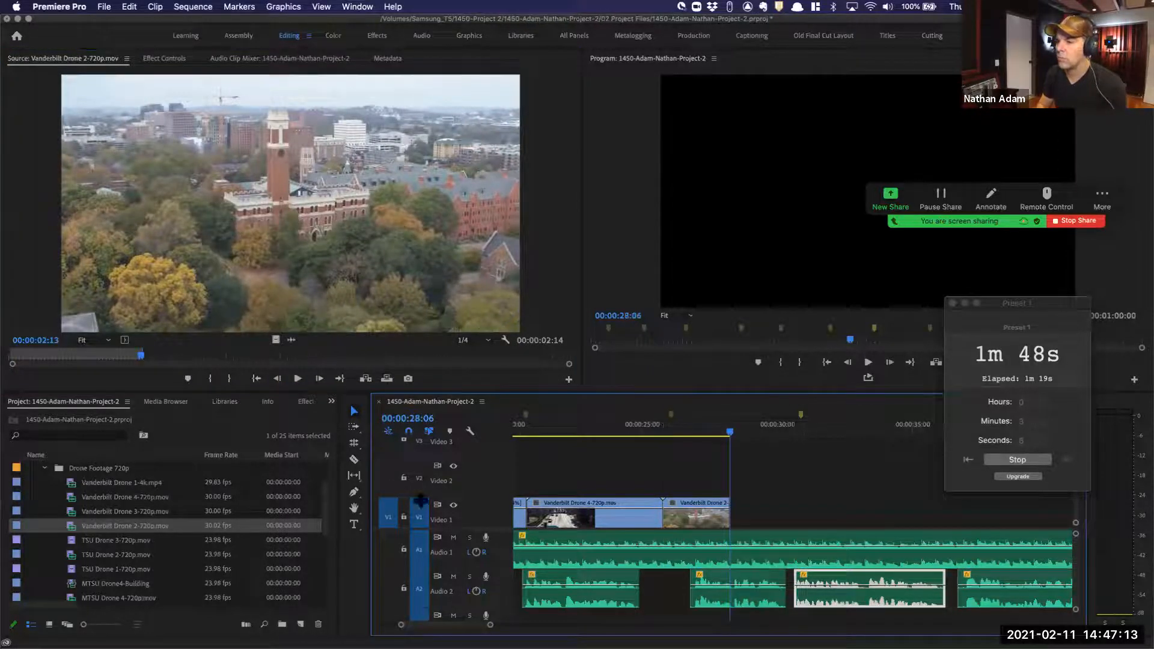
click(655, 432)
key(space)
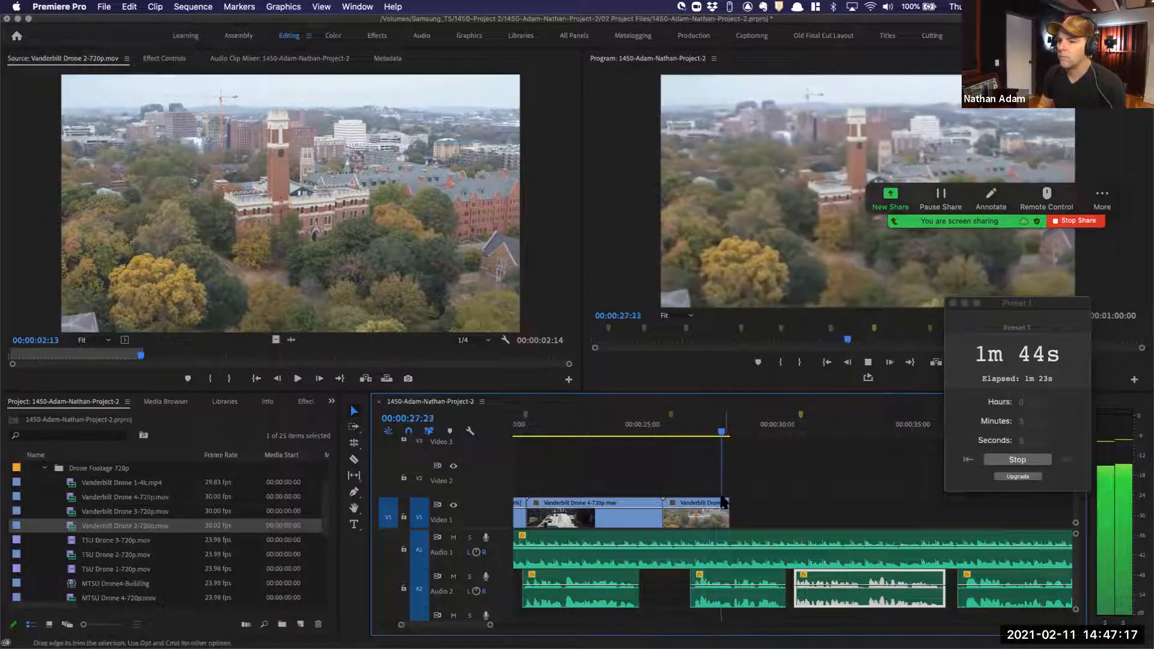
Delete the Vanderbilt Drone 4 and Vanderbilt Drone 2 clips from the end of the Video 1 track
click(560, 428)
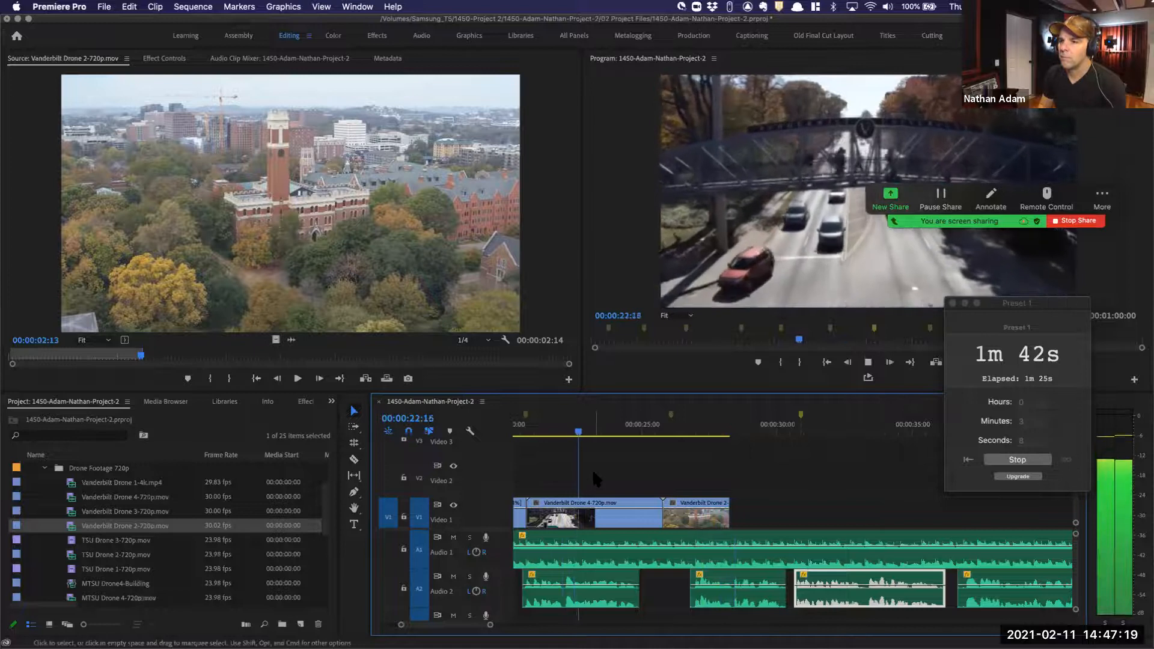
key(space)
drag(633, 479, 680, 511)
key(Delete)
Open Fisk Drone 5-720p.mov from the drone footage bin in the Source Monitor and return it to its first frame
scroll(680, 510, left, 2)
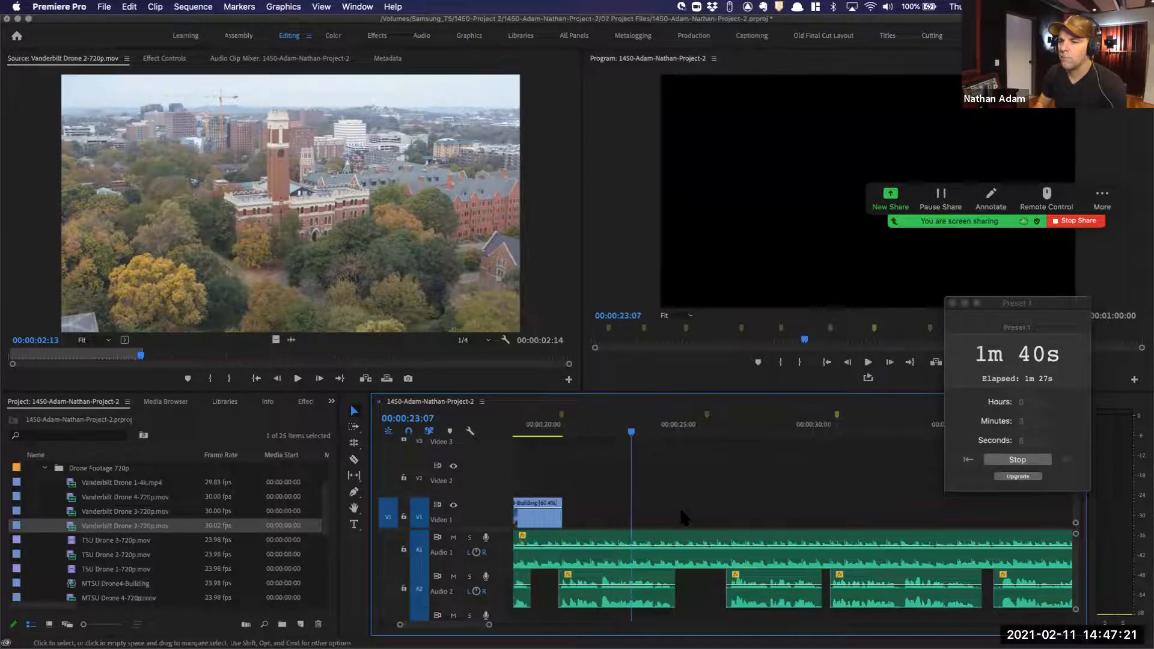
scroll(682, 512, left, 5)
key(Up)
key(space)
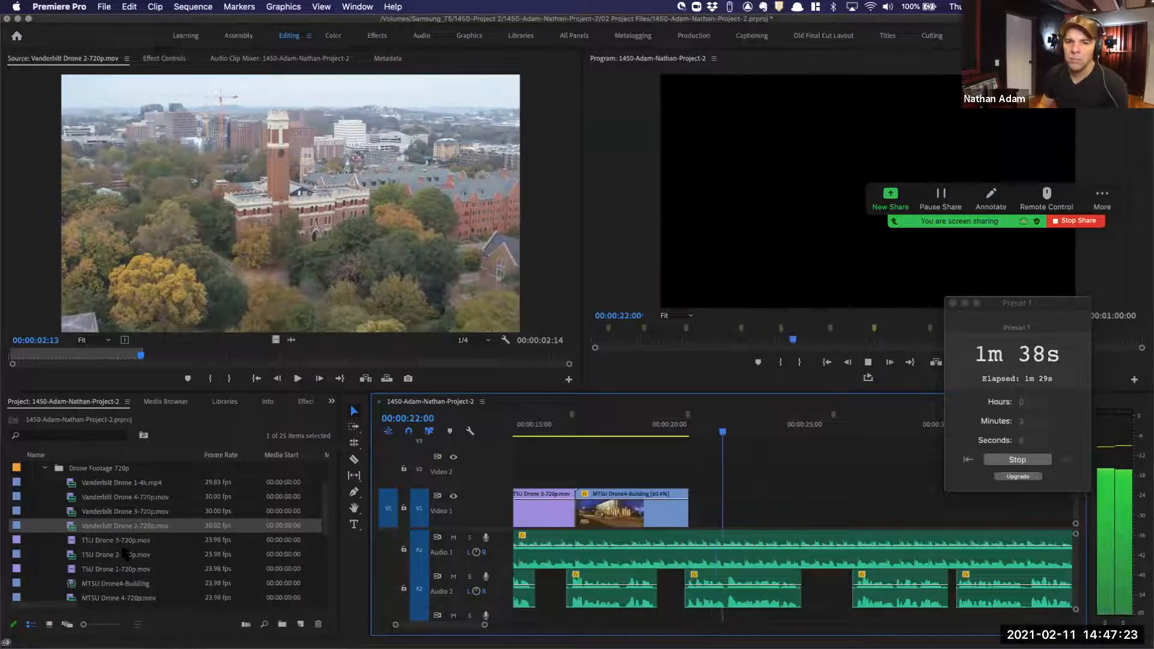
scroll(120, 556, down, 3)
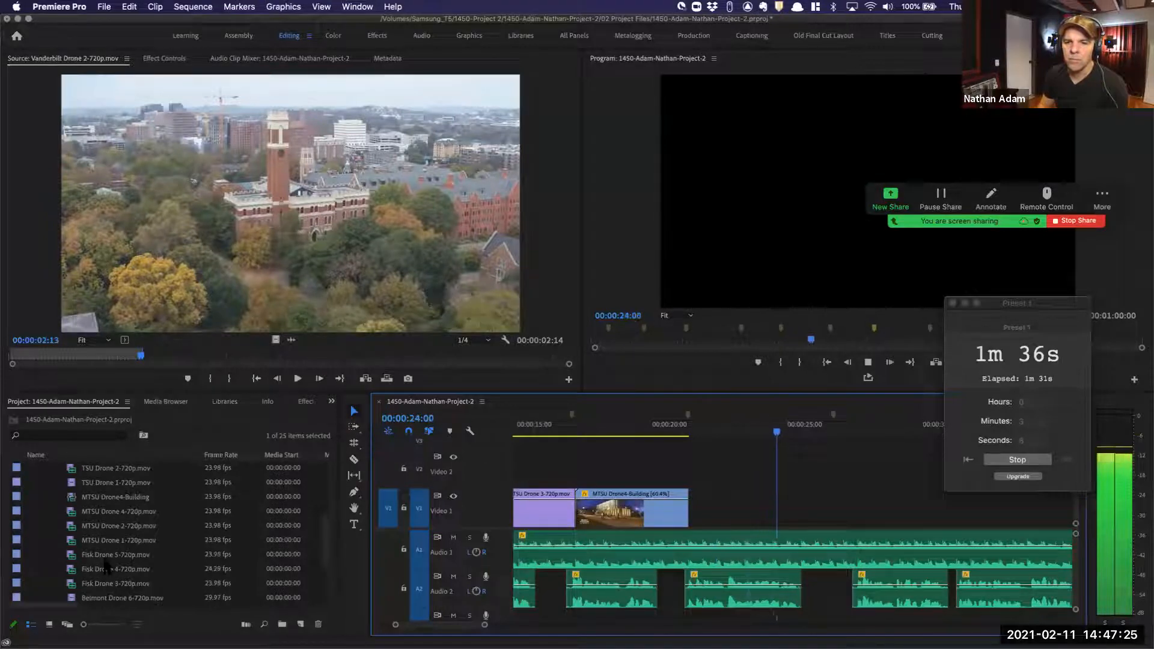
double_click(107, 555)
key(space)
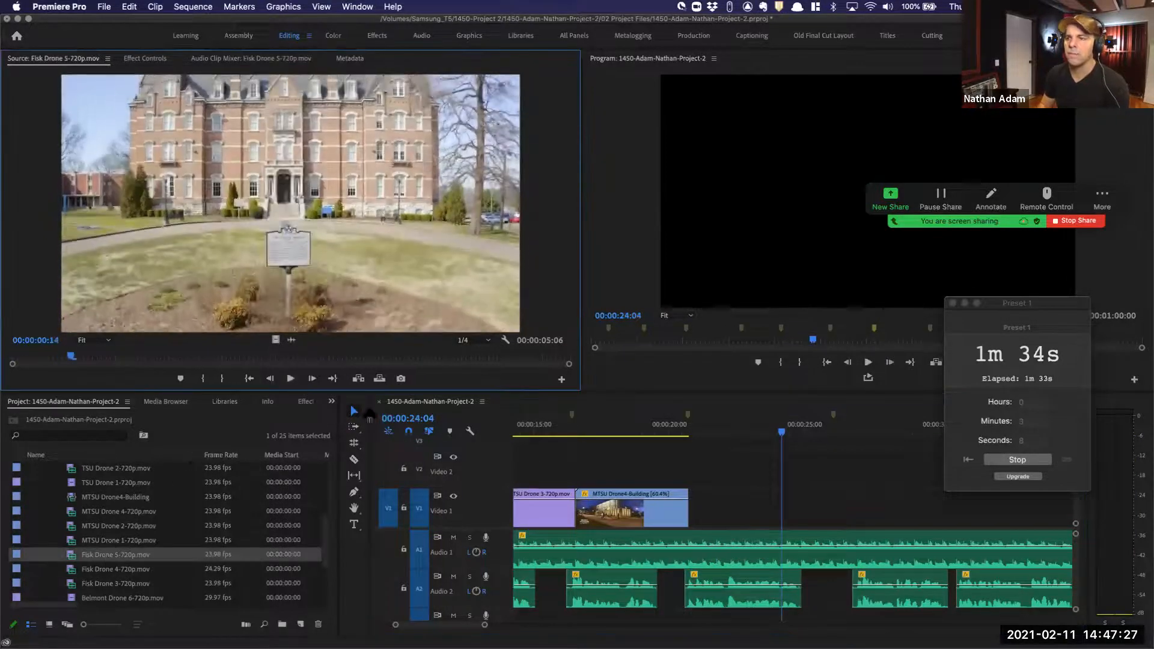
key(Home)
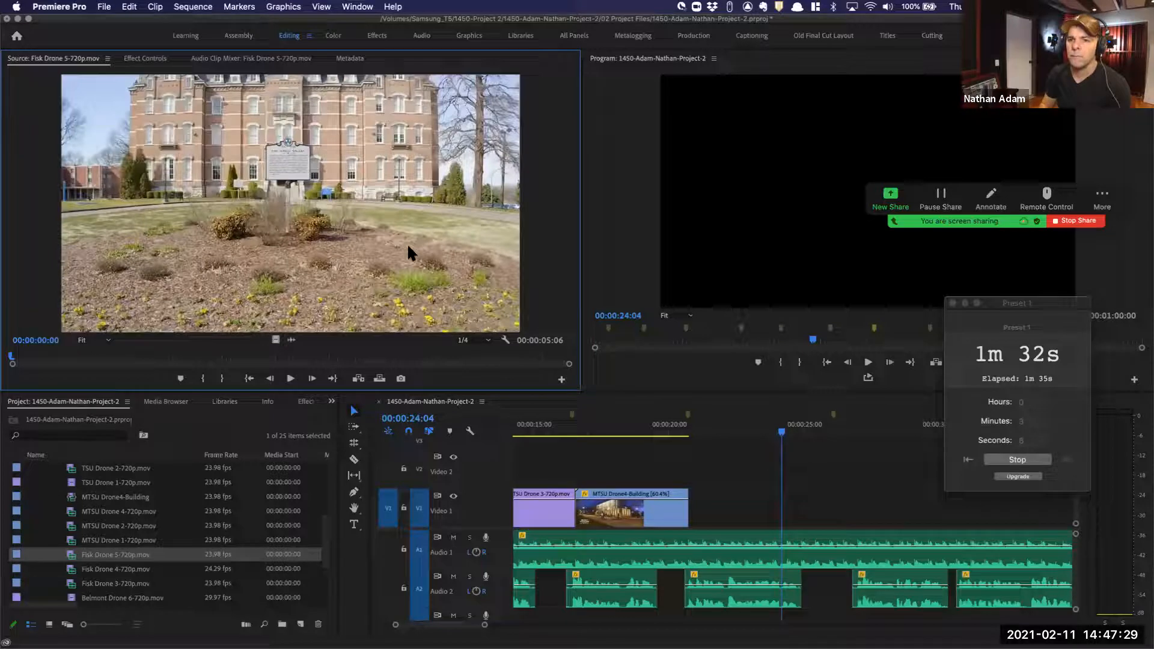
Overwrite the Fisk Drone 5 clip onto Video 1 at 00:00:20:18, directly after the MTSU Drone4-Building clip
key(shift+3)
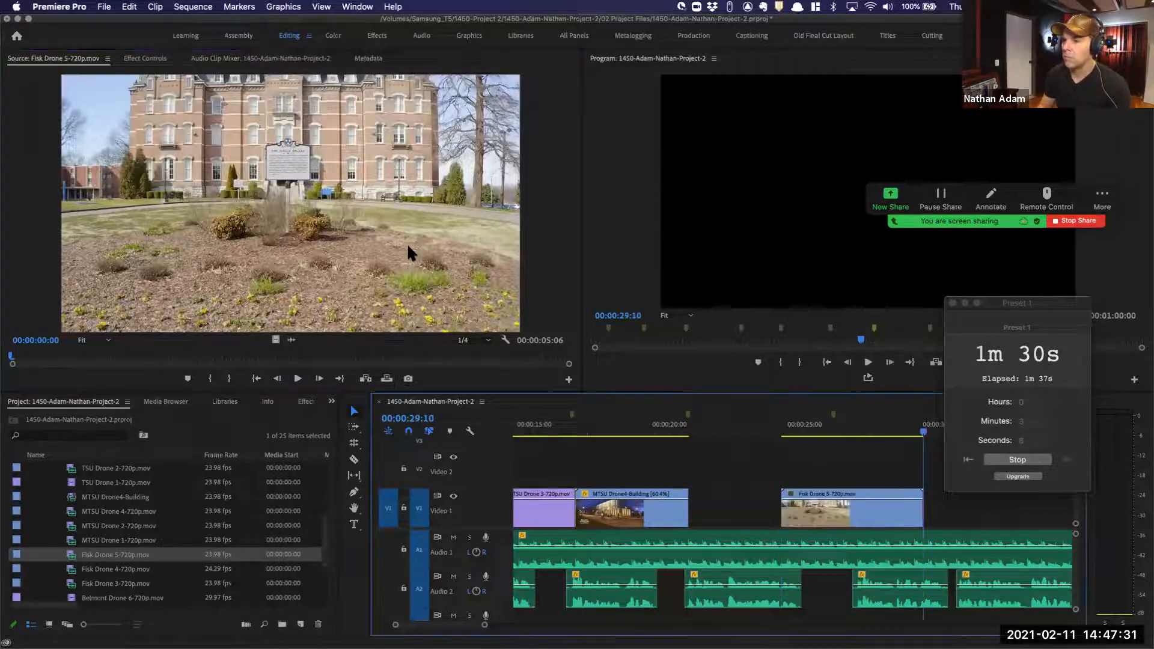
key(Up)
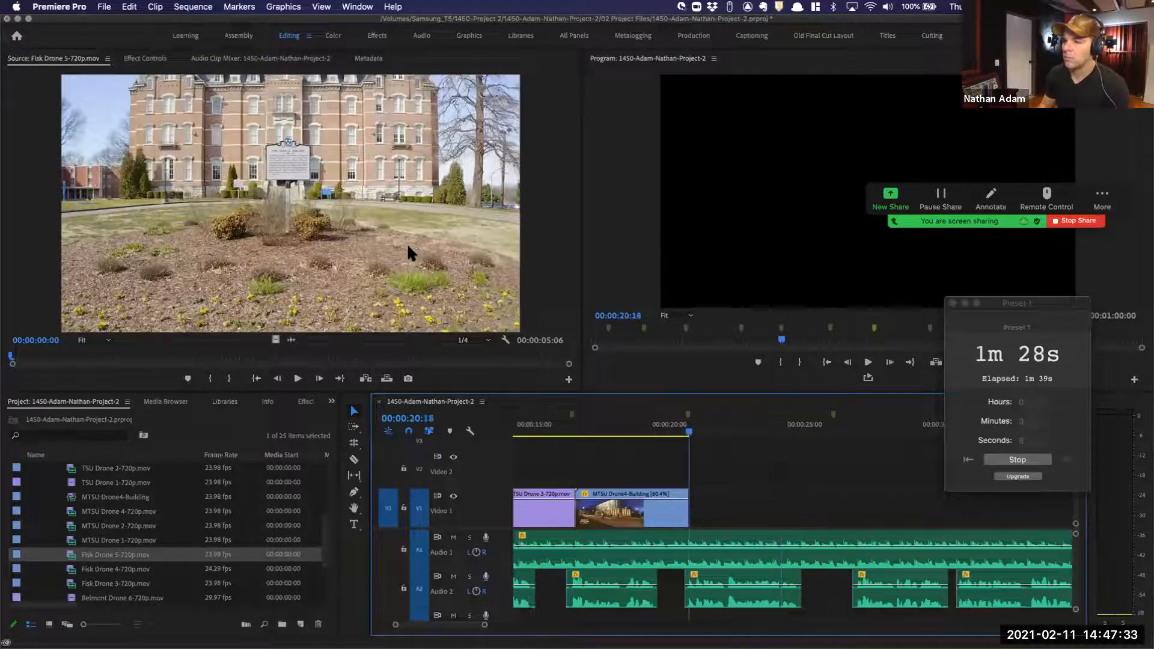
key(period)
Play the sequence through the Fisk Drone 5 clip and mark an In point at 00:00:26:23, where the narration restarts
click(674, 425)
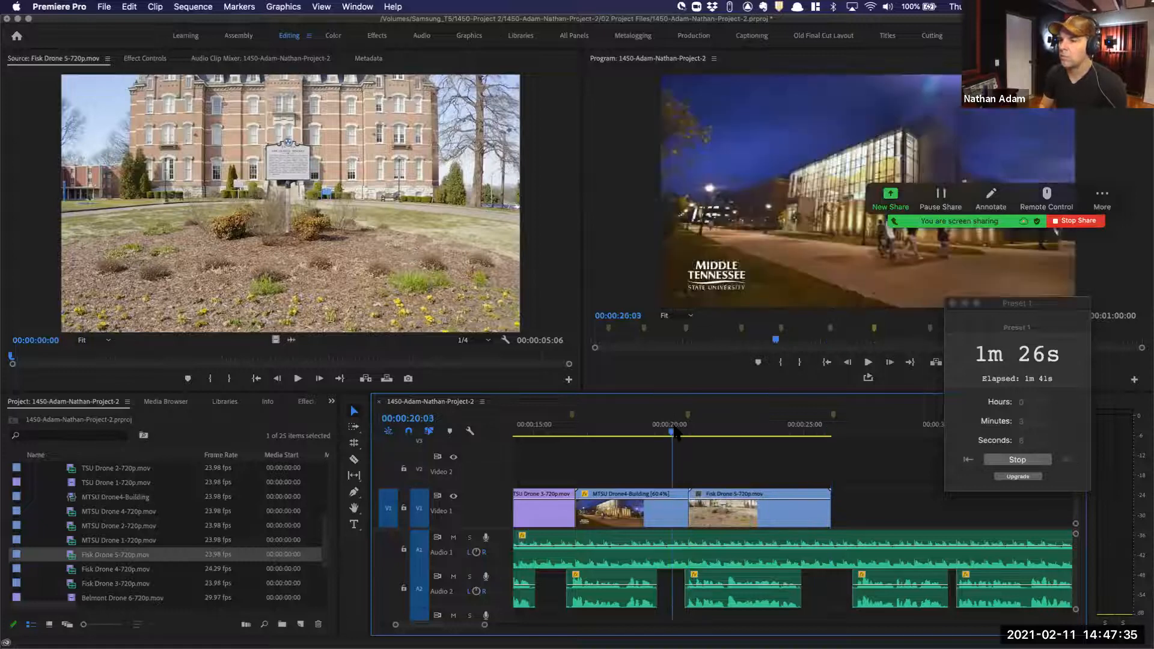
key(space)
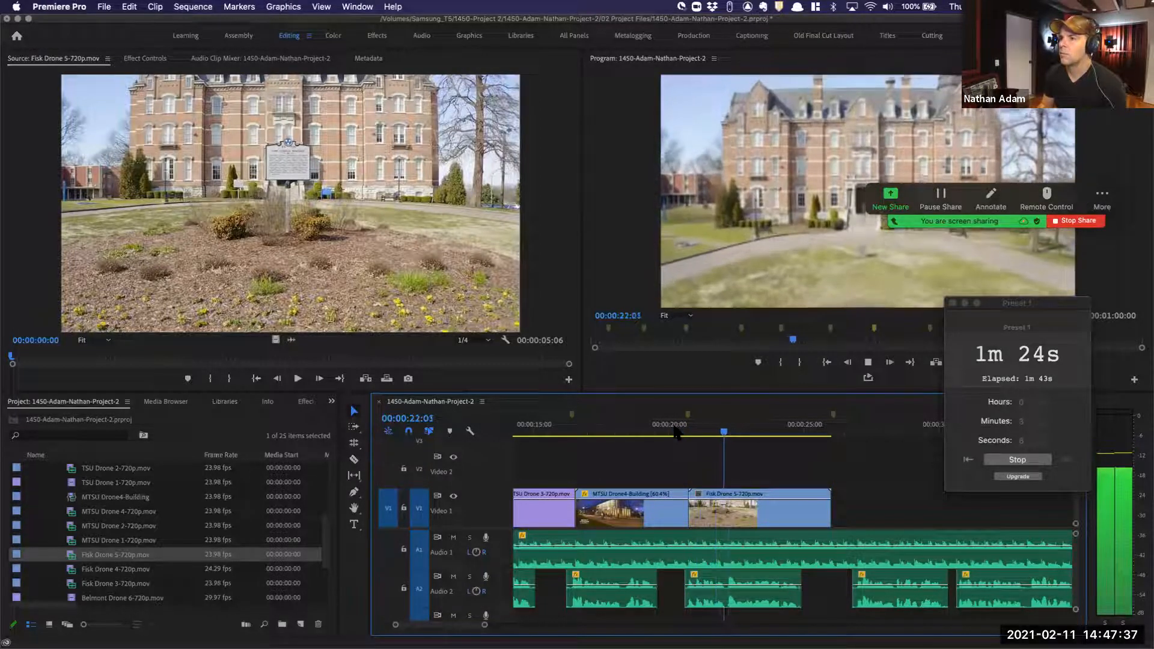
scroll(788, 460, right, 4)
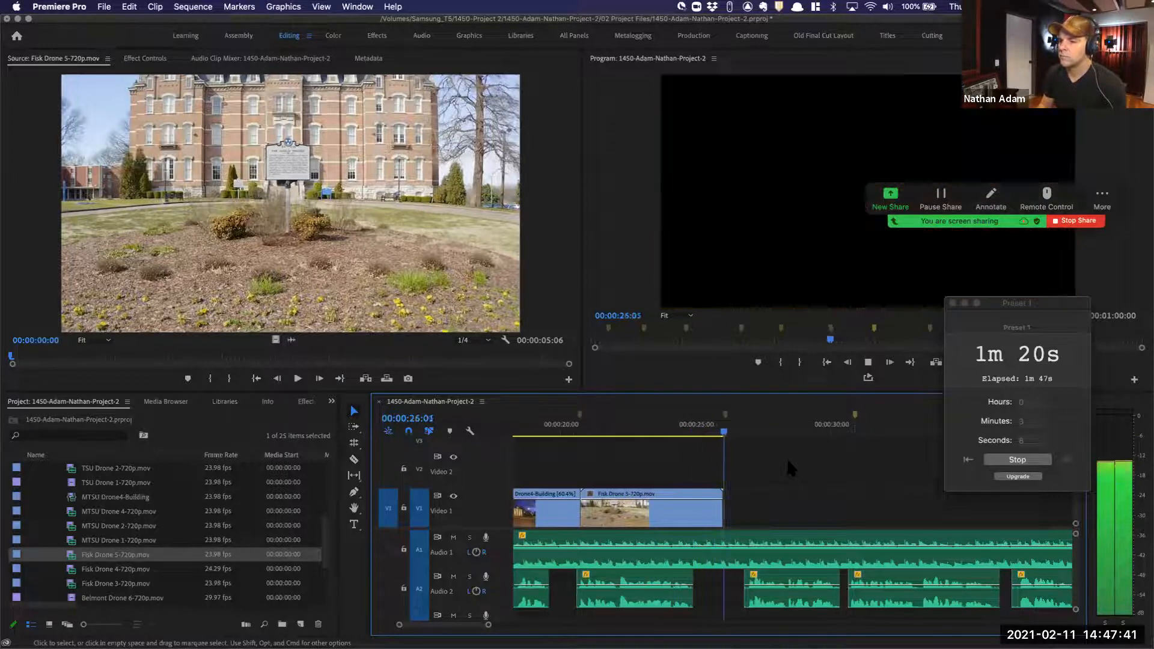
key(space)
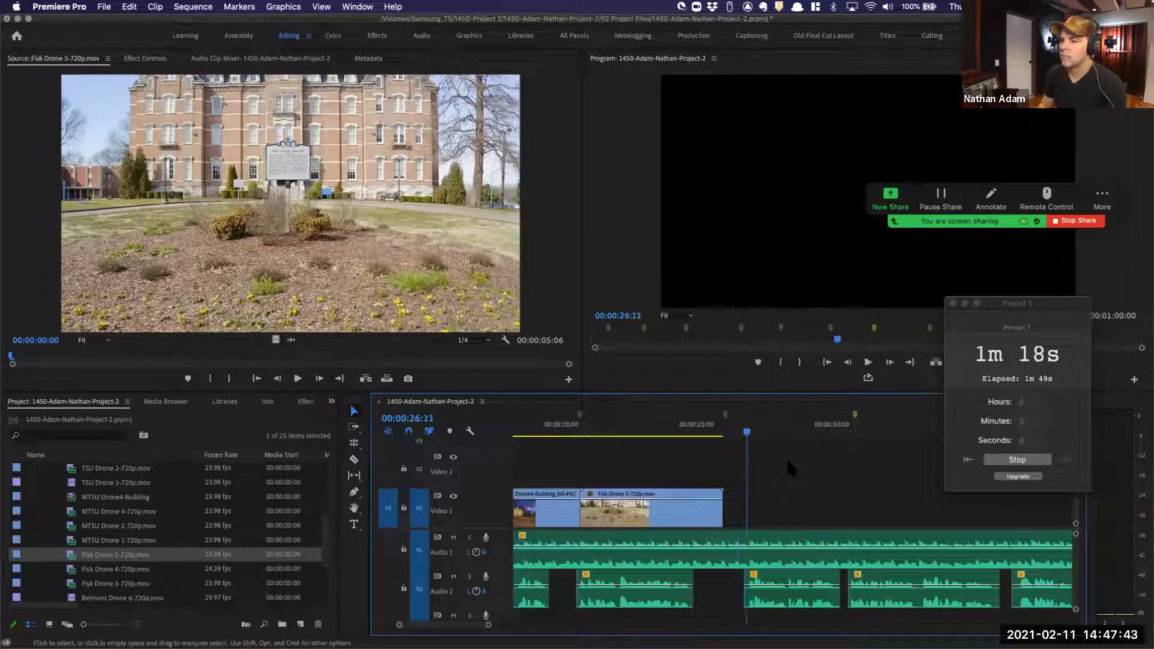
key(i)
Fill the Video 1 gap between the end of Fisk Drone 5 and 00:00:26:23 with Fisk Drone 4-720p.mov
drag(723, 510, 748, 509)
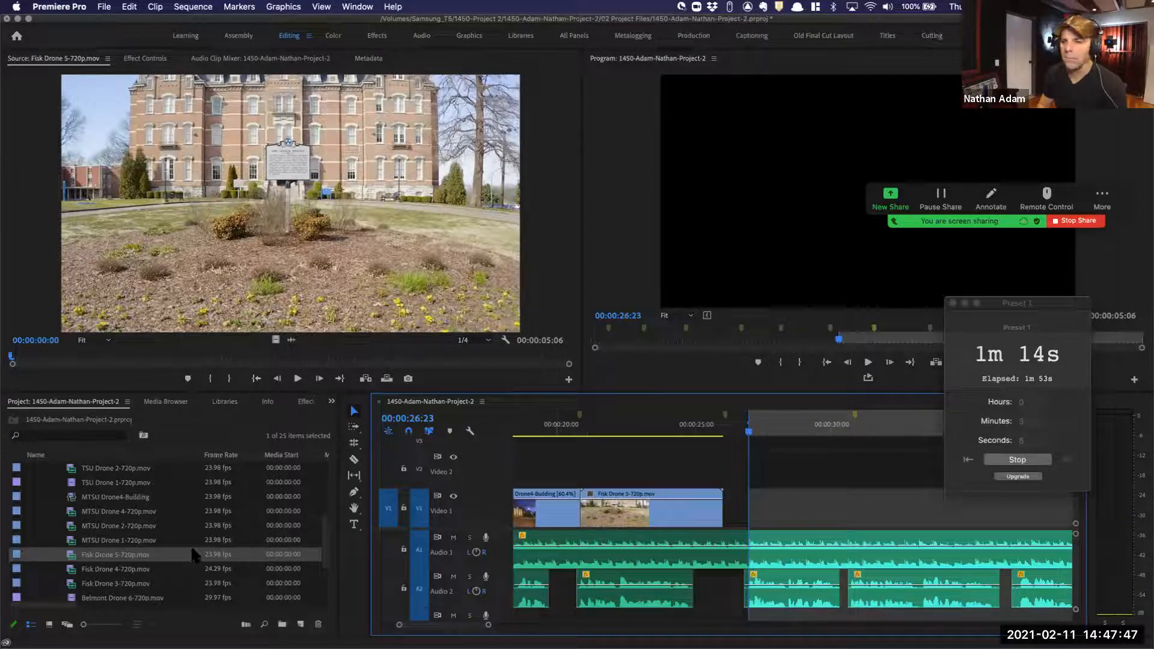
drag(123, 574, 748, 510)
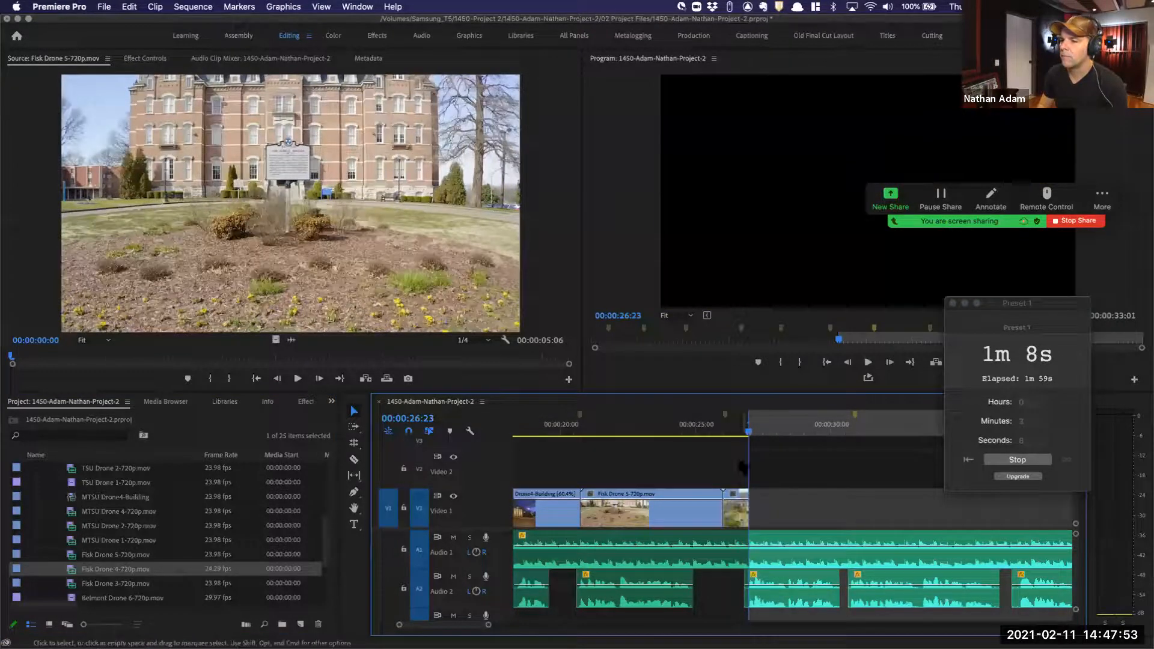
Open Vanderbilt Drone 2-720p.mov in the Source Monitor and view its first frame
key(space)
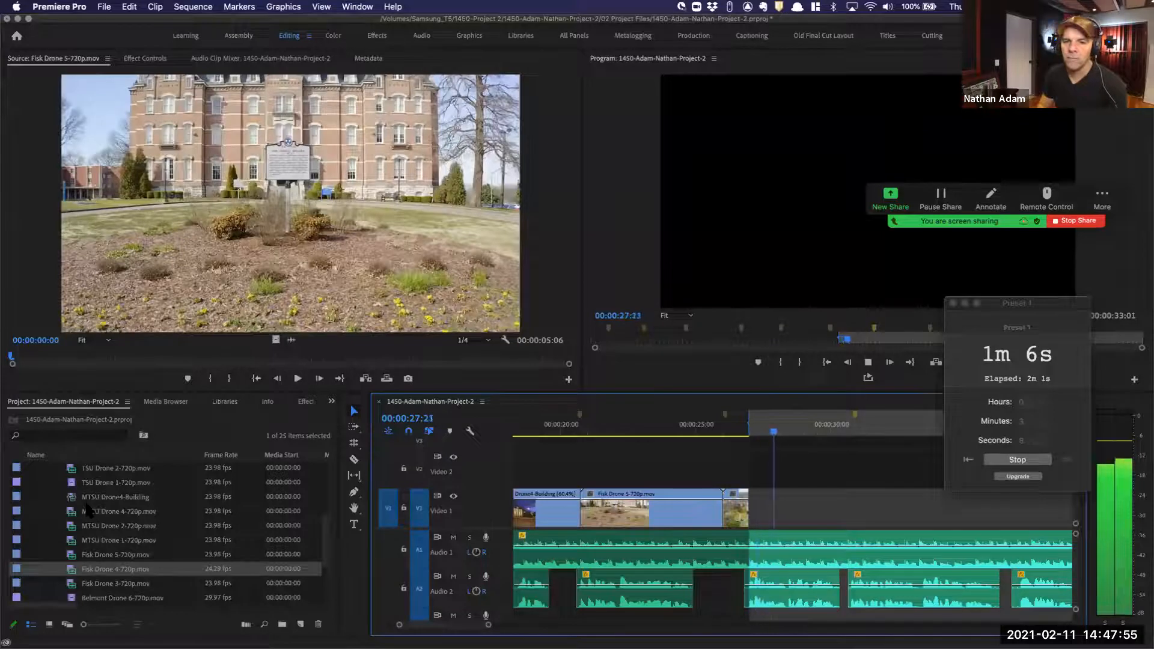
scroll(87, 510, up, 4)
double_click(108, 541)
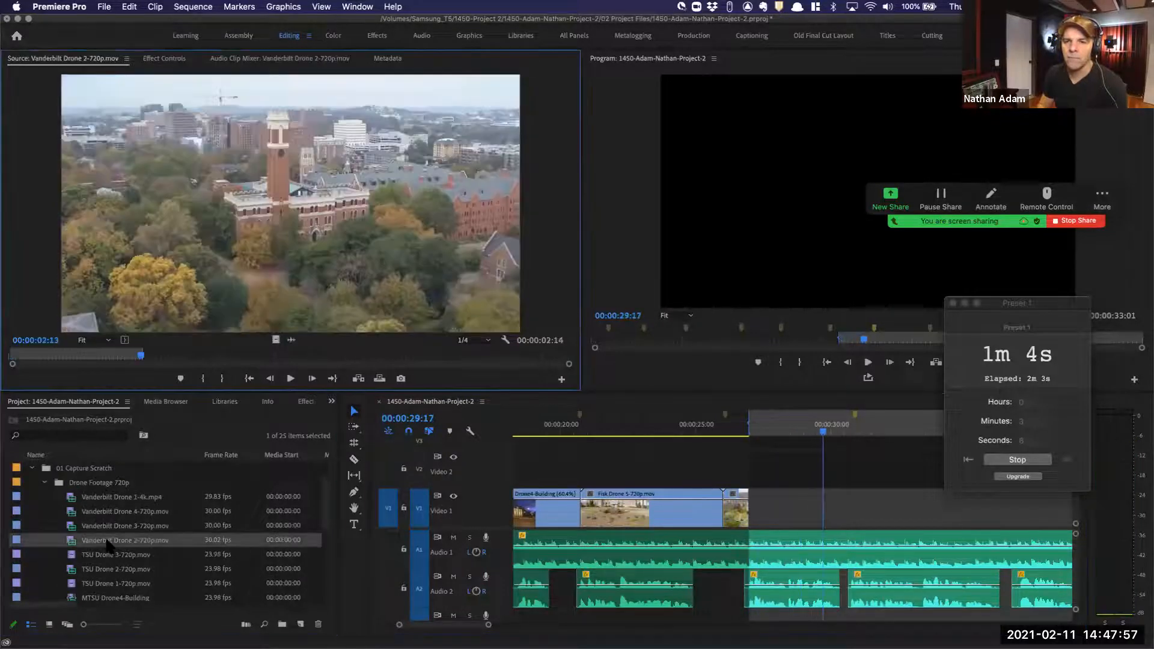
key(Home)
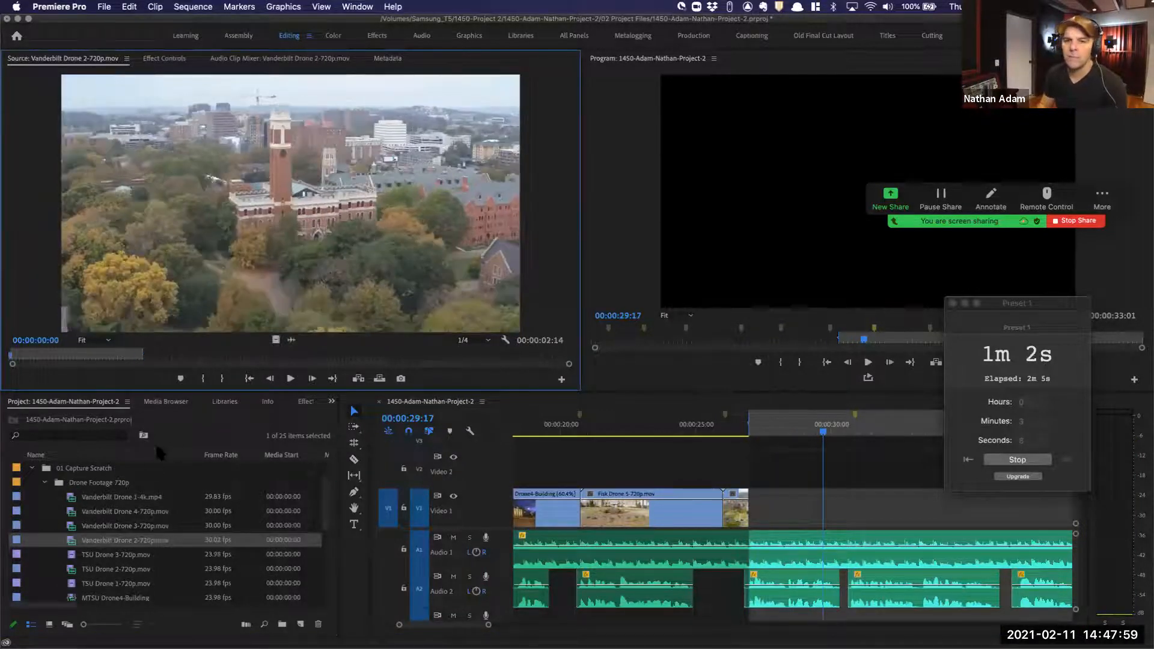
Overwrite Vanderbilt Drone 4-720p.mov, from its first frame, onto Video 1 at the sequence In point
double_click(162, 512)
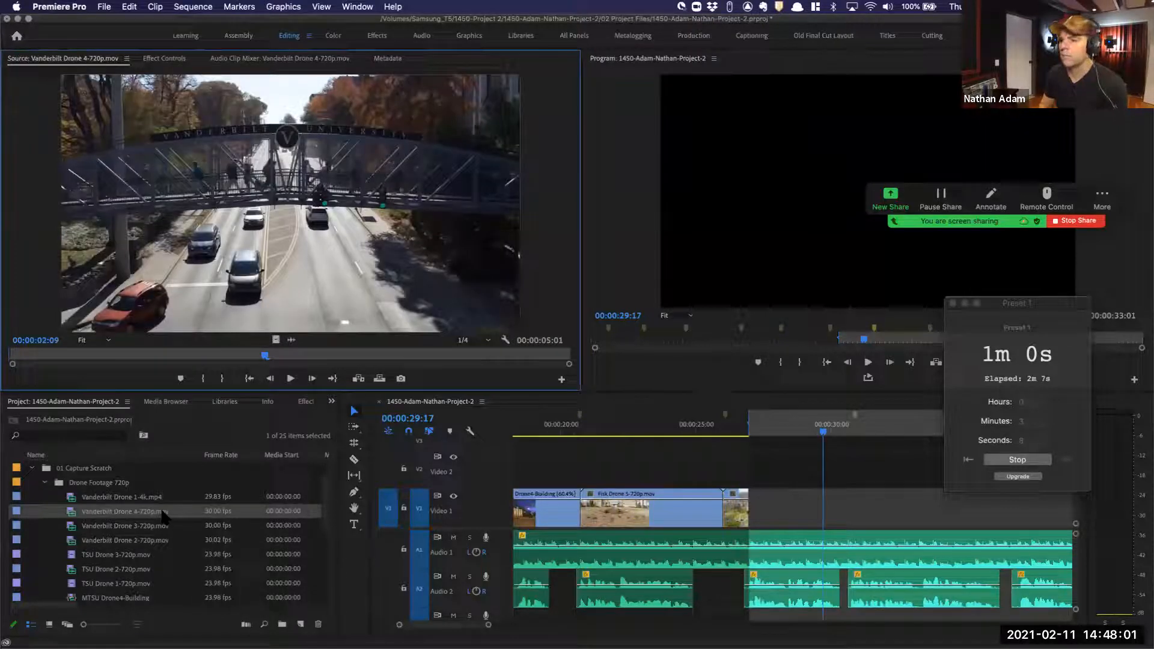
key(i)
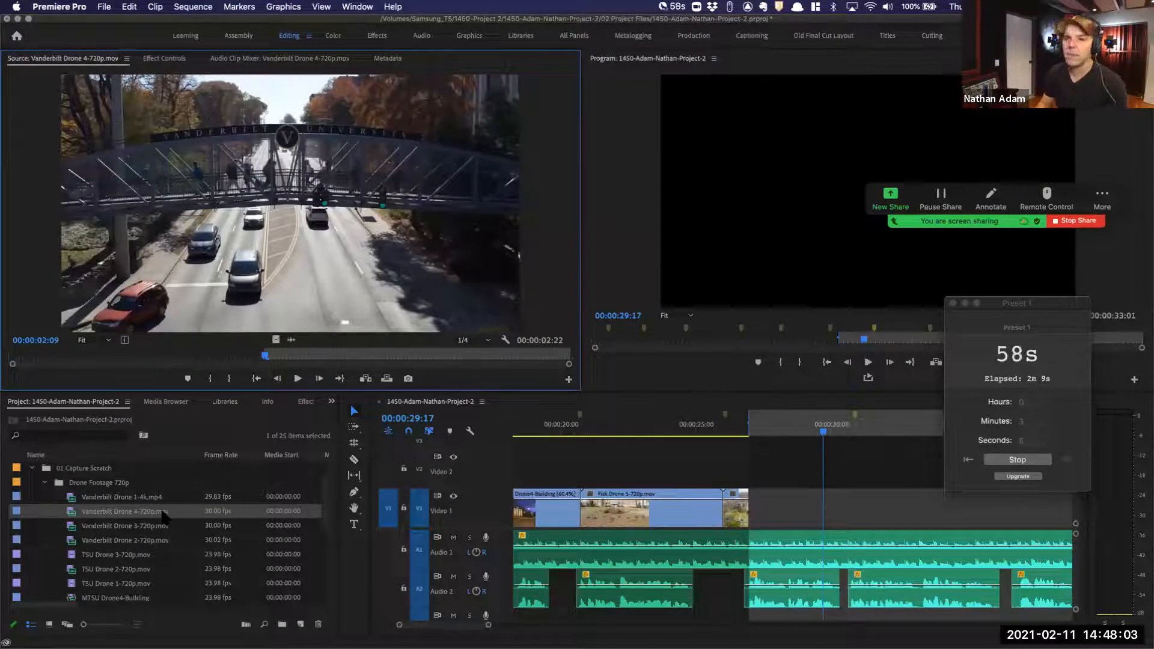
key(Home)
key(alt+i)
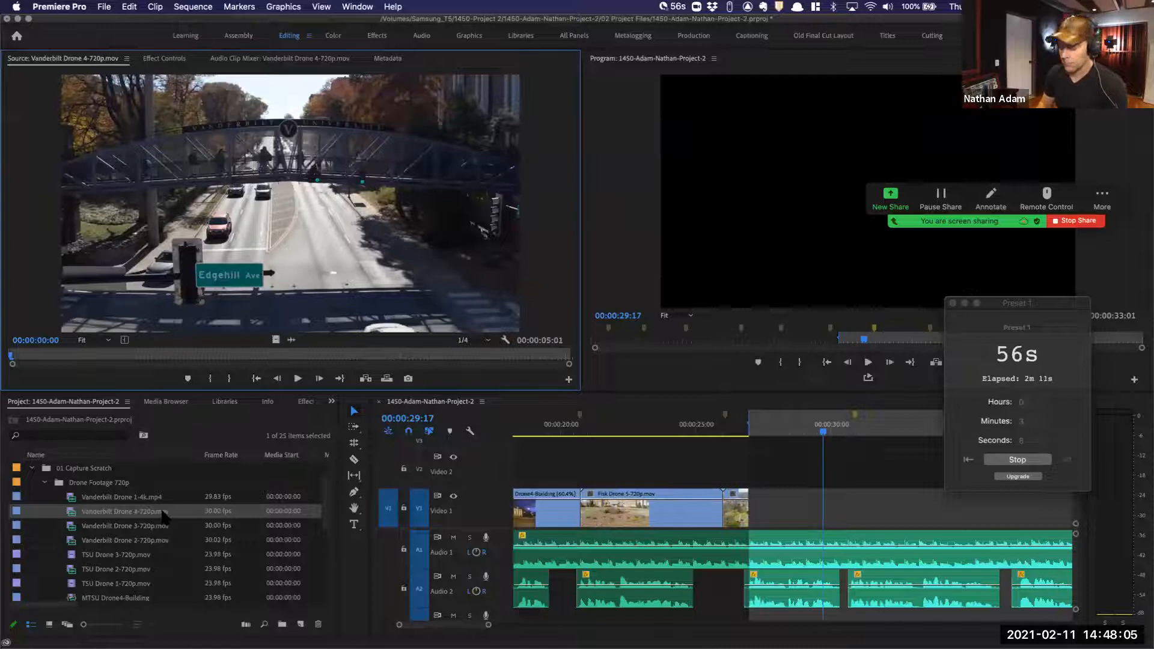
key(.)
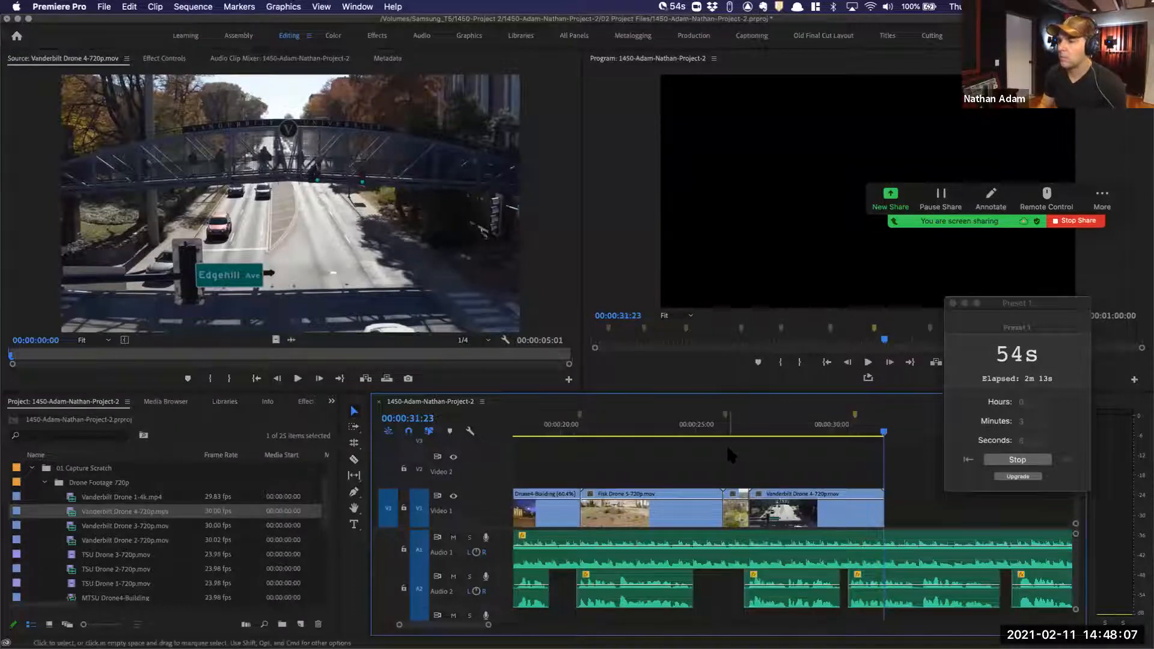
Play the Vanderbilt Drone 4 clip against the narration and trim its end back to about 00:00:31:03
click(750, 431)
key(space)
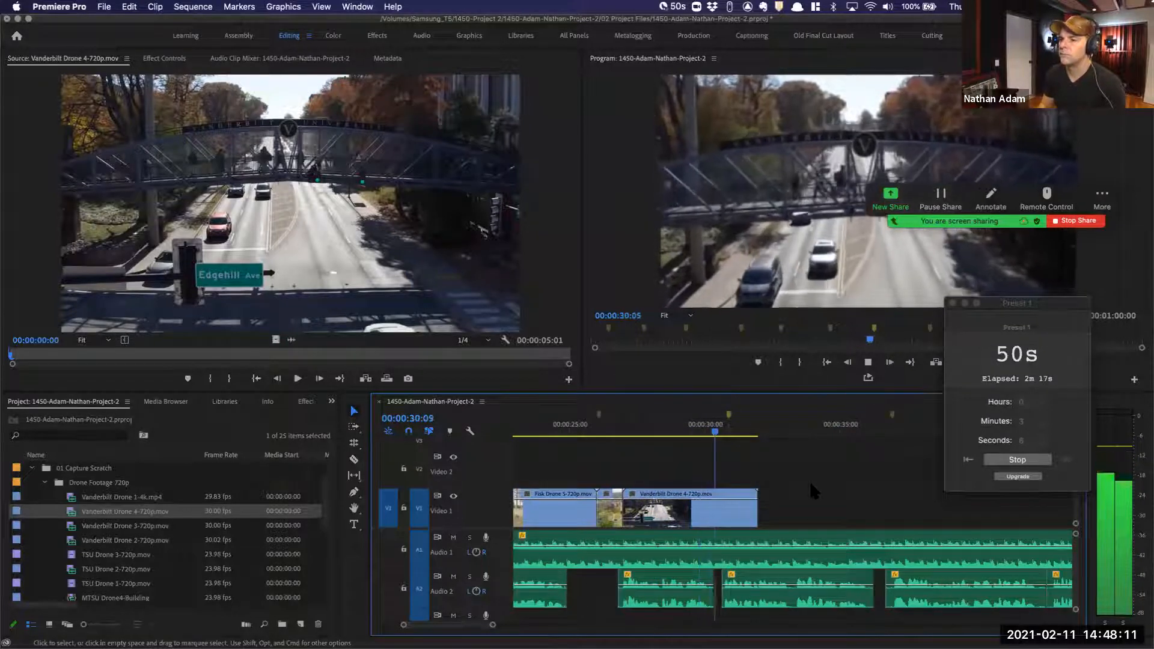
key(space)
drag(757, 510, 734, 511)
Check the trimmed ending in playback and overwrite Belmont Drone 2-720p.mov onto Video 1 directly after Vanderbilt Drone 4
click(709, 433)
key(space)
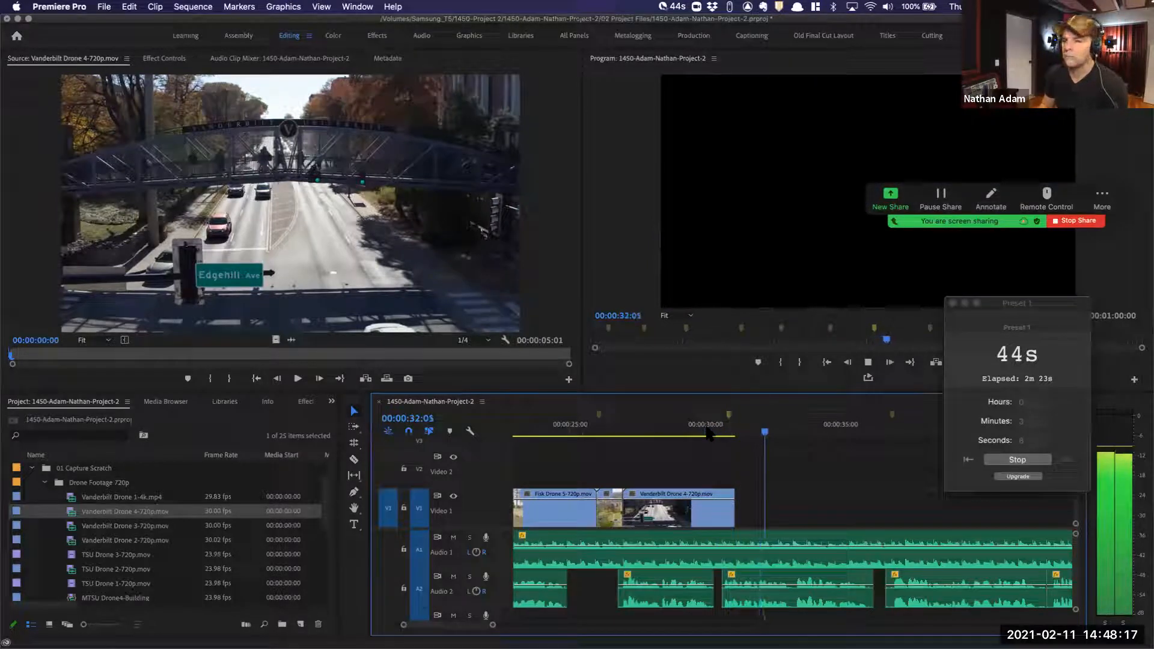
key(space)
scroll(95, 603, down, 8)
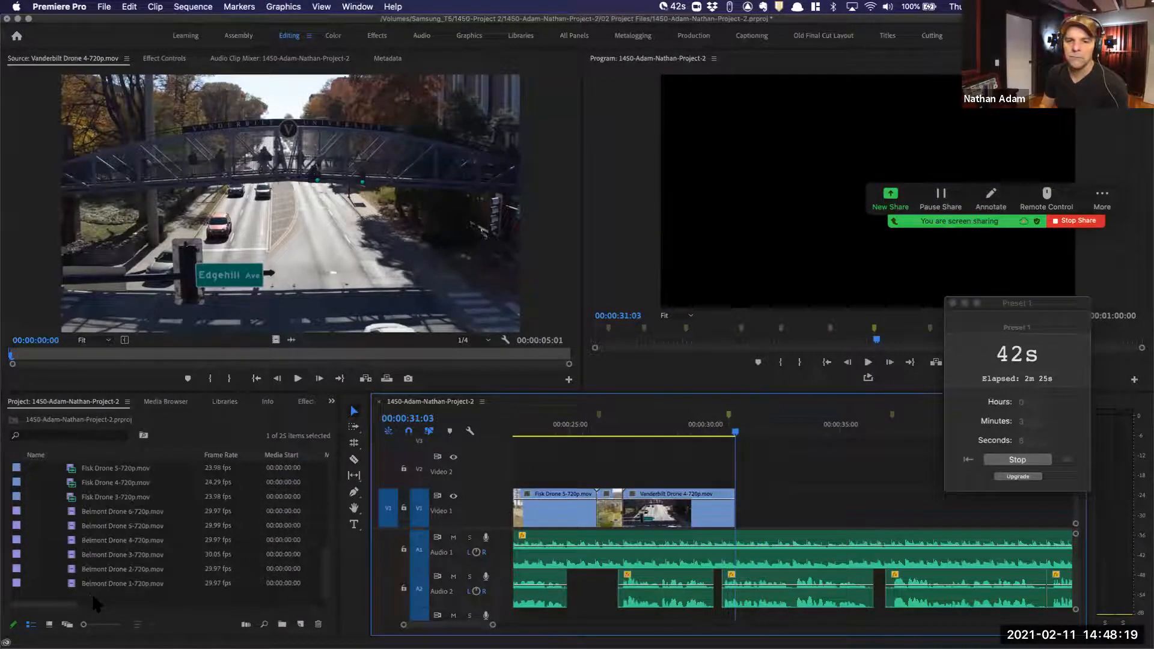
double_click(116, 570)
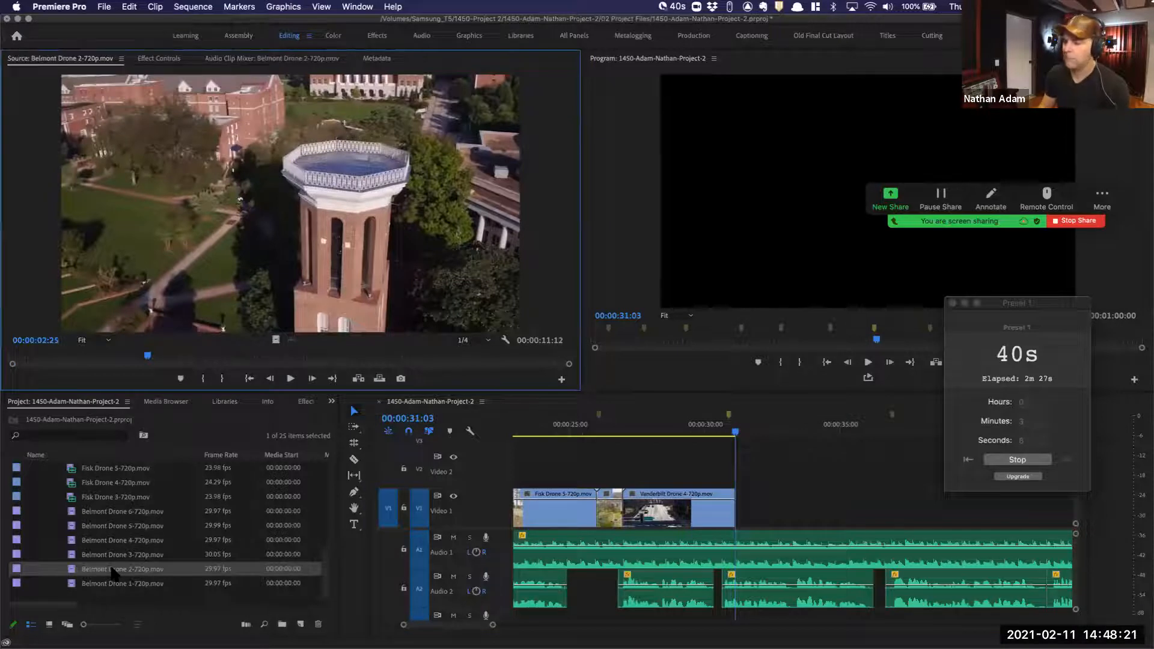
key(shift+3)
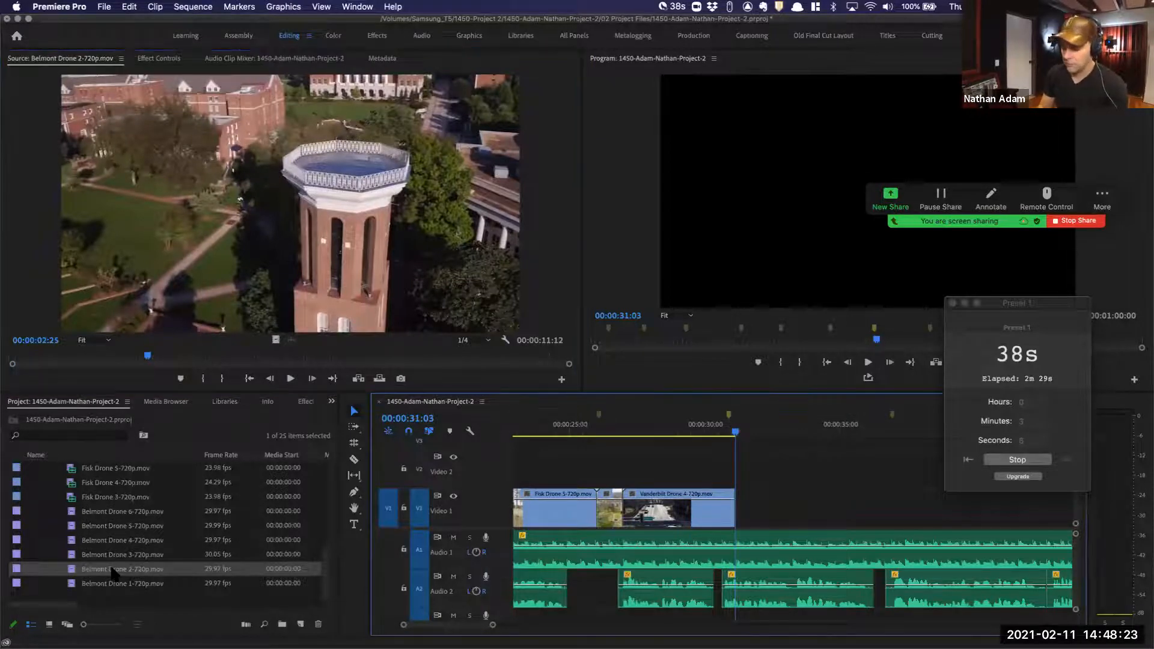
key(i)
key(period)
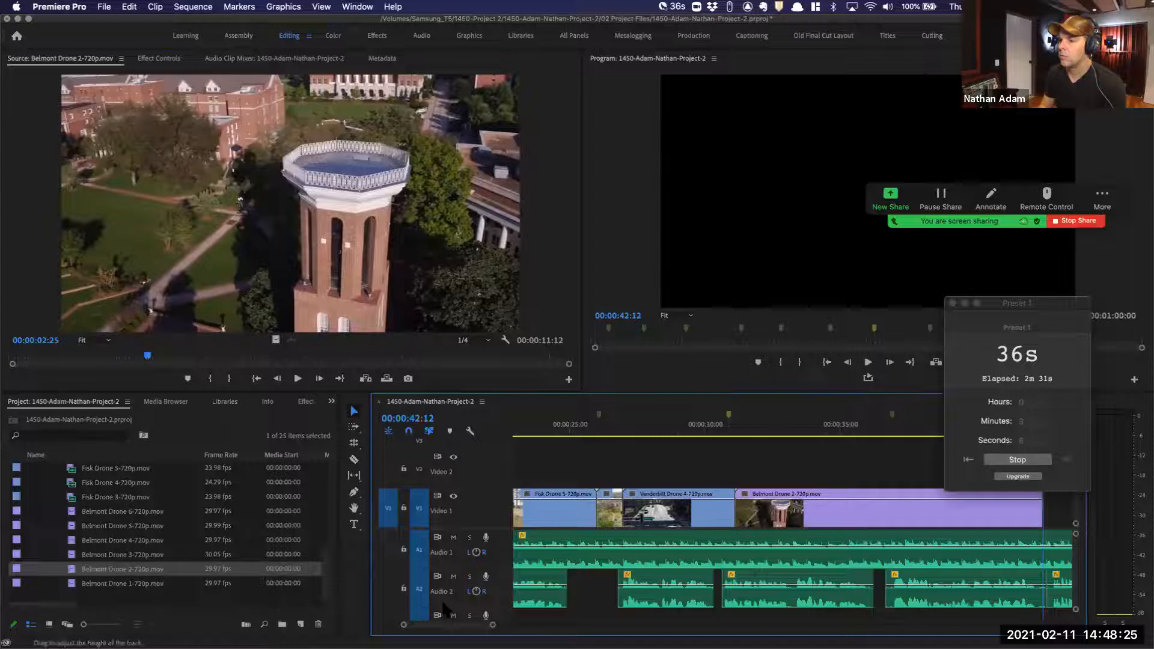
Play across the cut into Belmont Drone 2 and trim that clip's end back to about 00:00:36:22
click(712, 428)
key(space)
scroll(711, 431, right, 5)
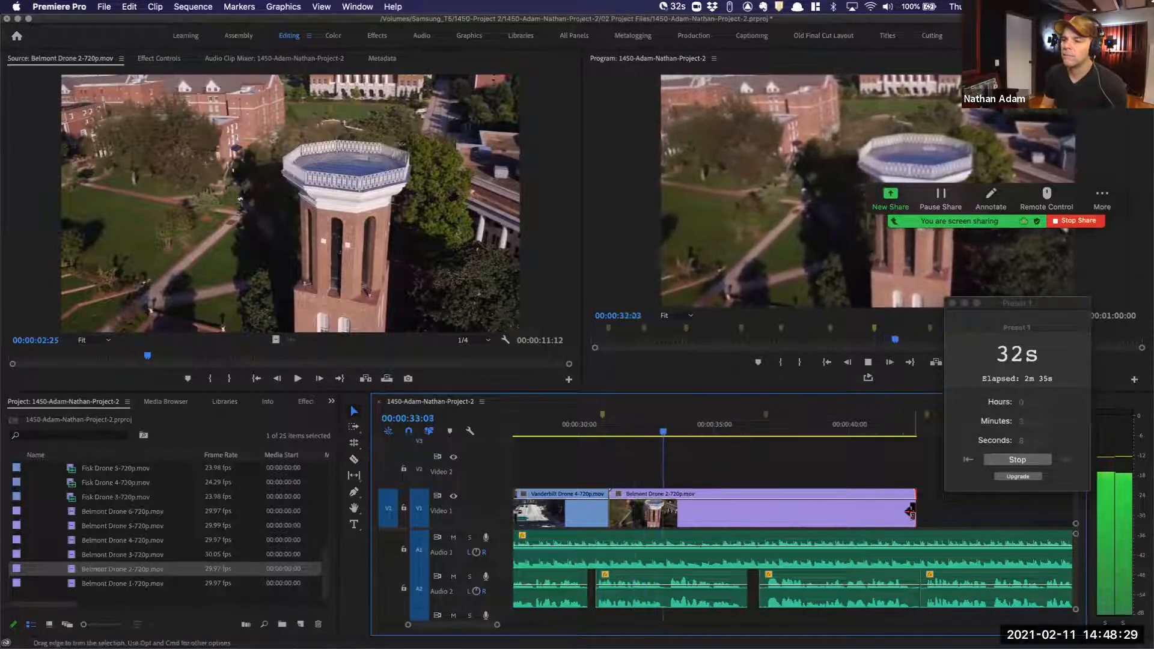
drag(911, 511, 765, 512)
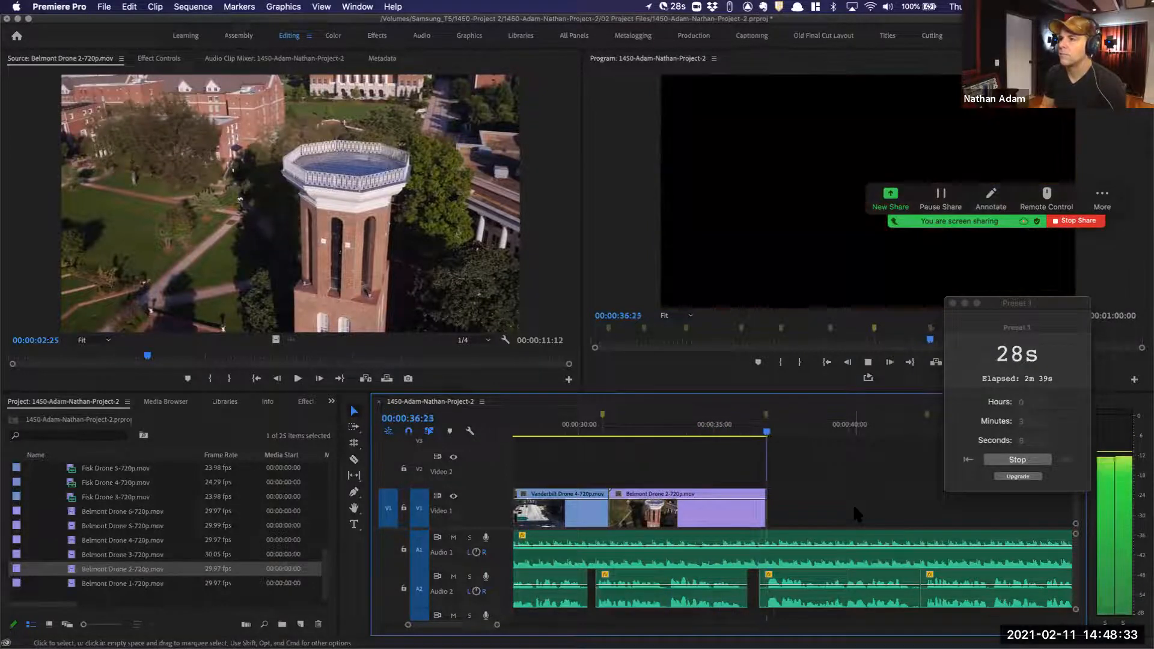
Overwrite Belmont Drone 3-720p.mov onto Video 1 at 00:00:36:22, directly after the Belmont Drone 2 clip
double_click(145, 555)
key(space)
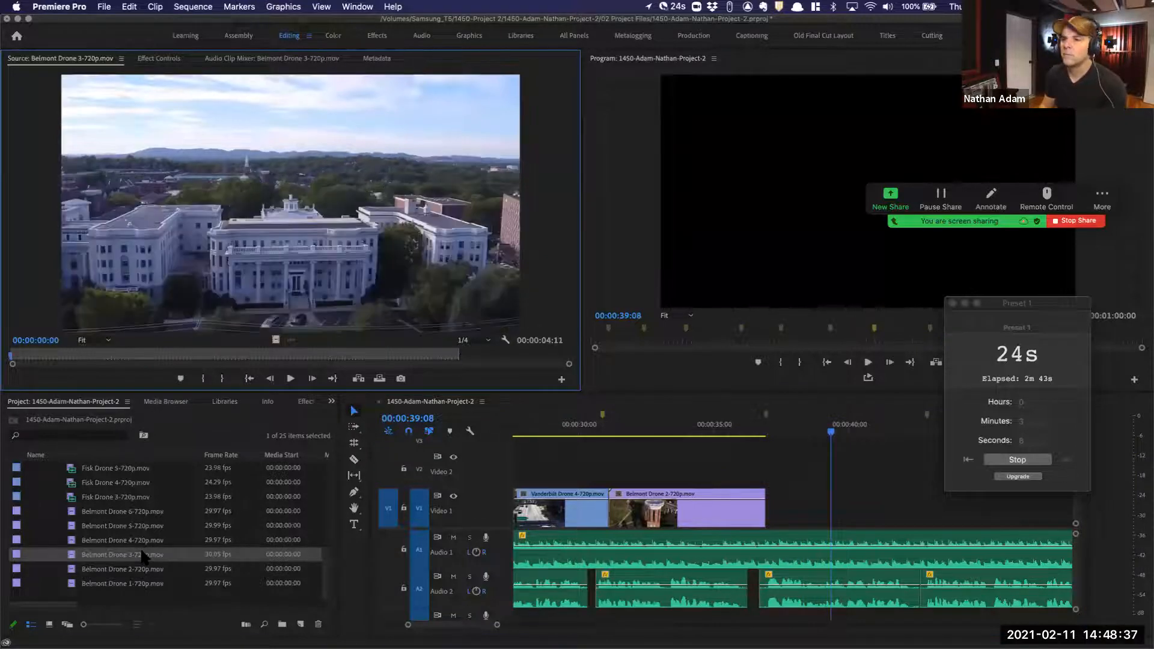
key(shift+3)
key(i)
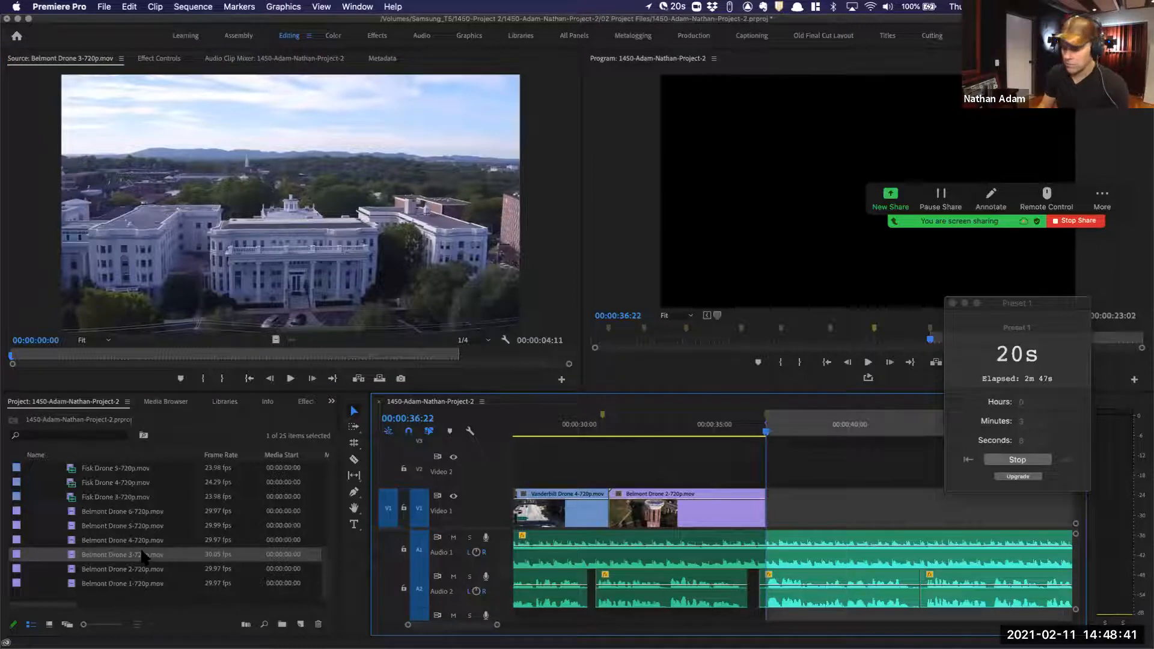
key(period)
Play the Belmont Drone 3 clip, extend its end to about 00:00:42:10, and replay the new ending
key(Up)
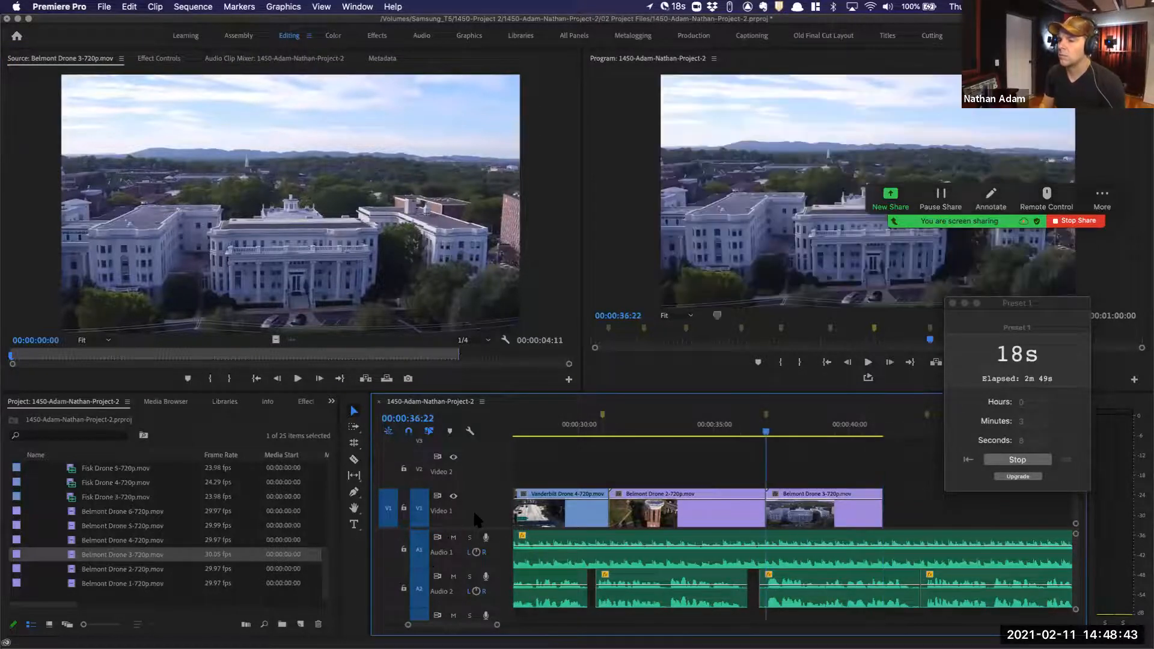
key(space)
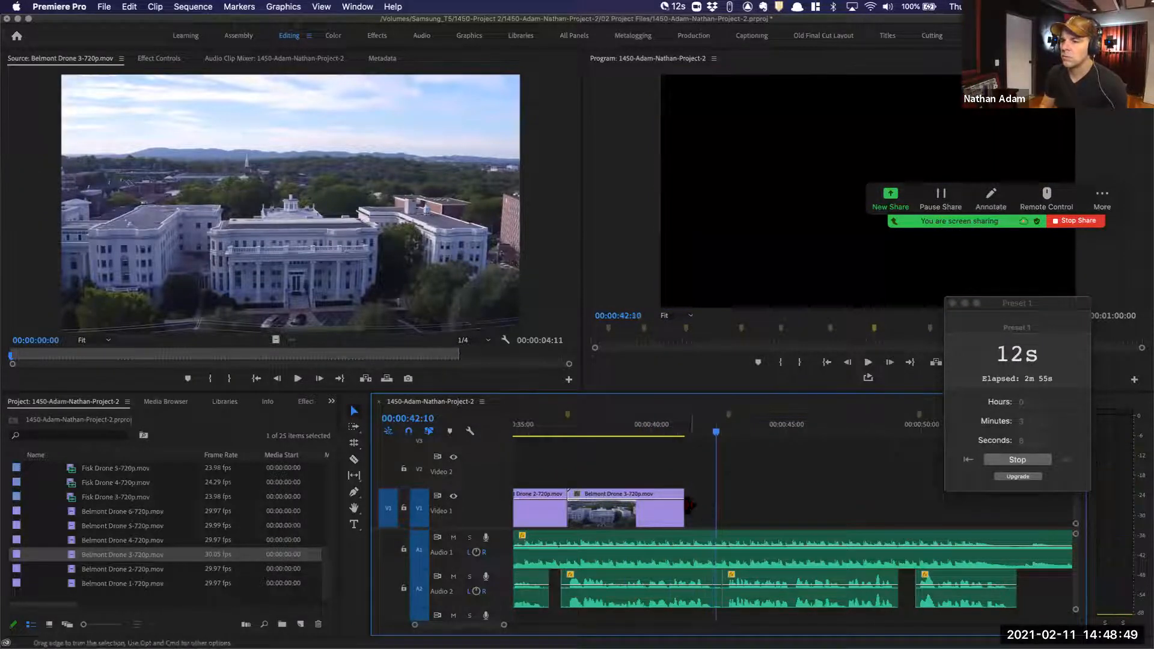
drag(683, 508, 737, 501)
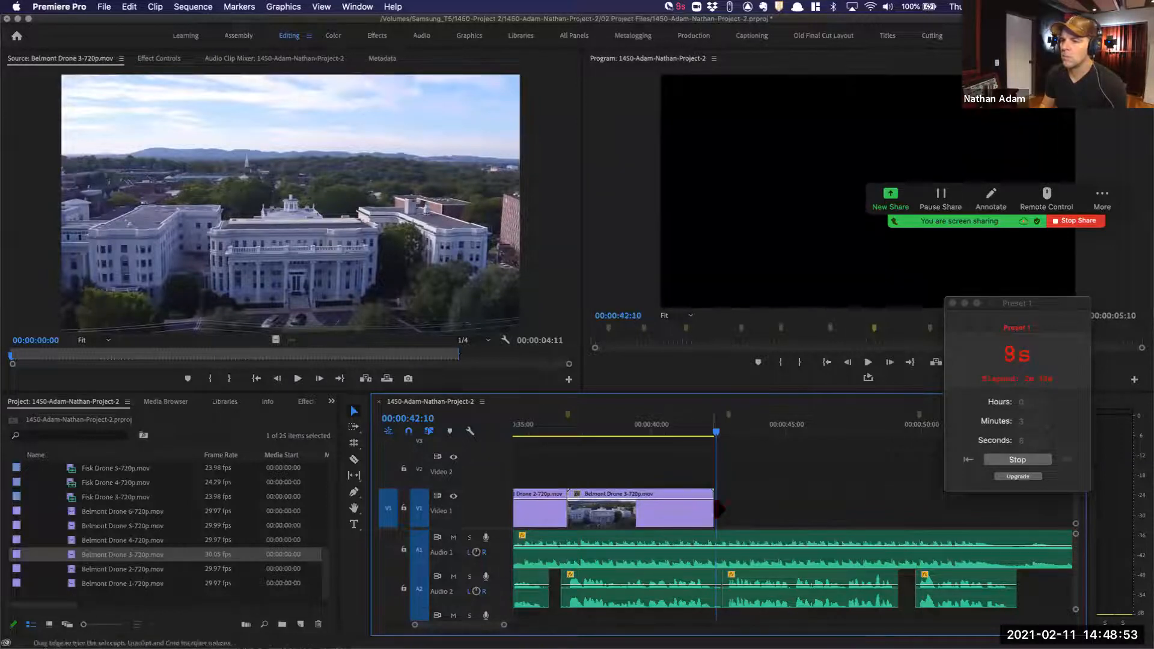
click(665, 427)
key(space)
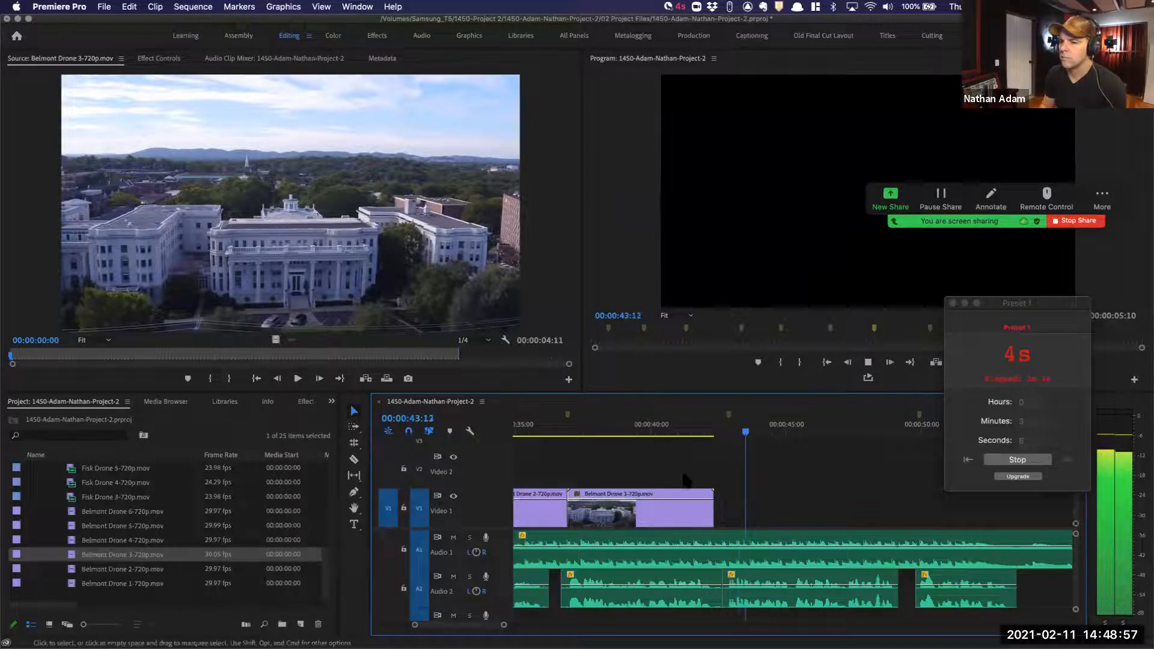
Replay the end of Belmont Drone 3 and shift the clip later on Video 1 so that it ends at about 00:00:43:15
key(space)
click(660, 428)
key(space)
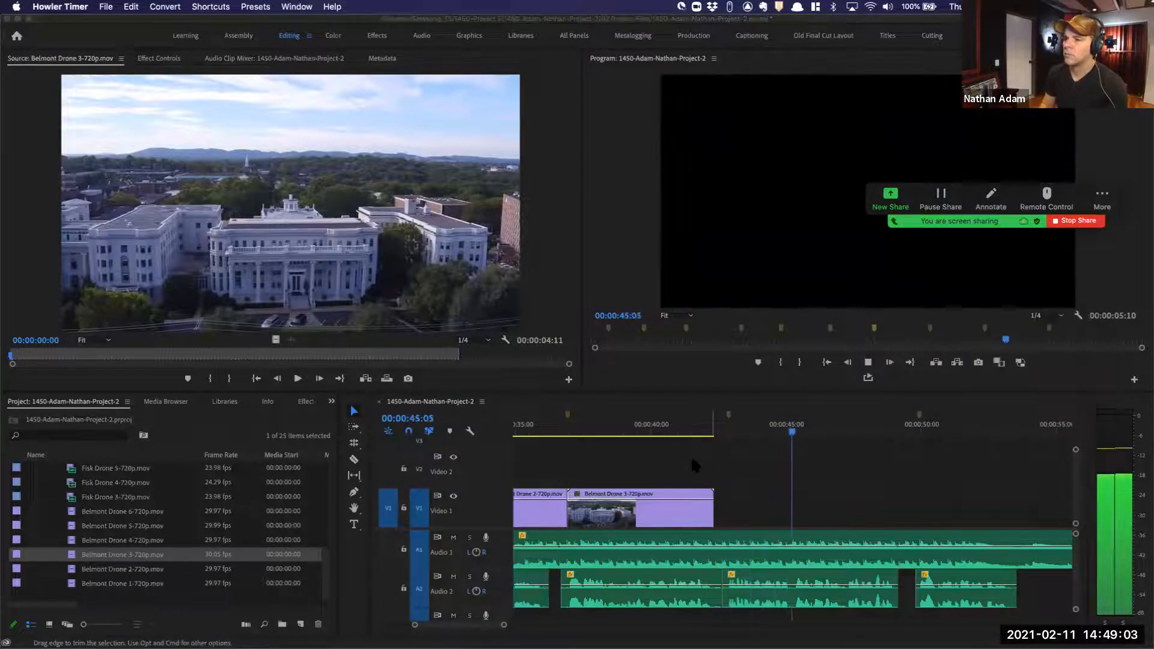
click(654, 442)
click(654, 438)
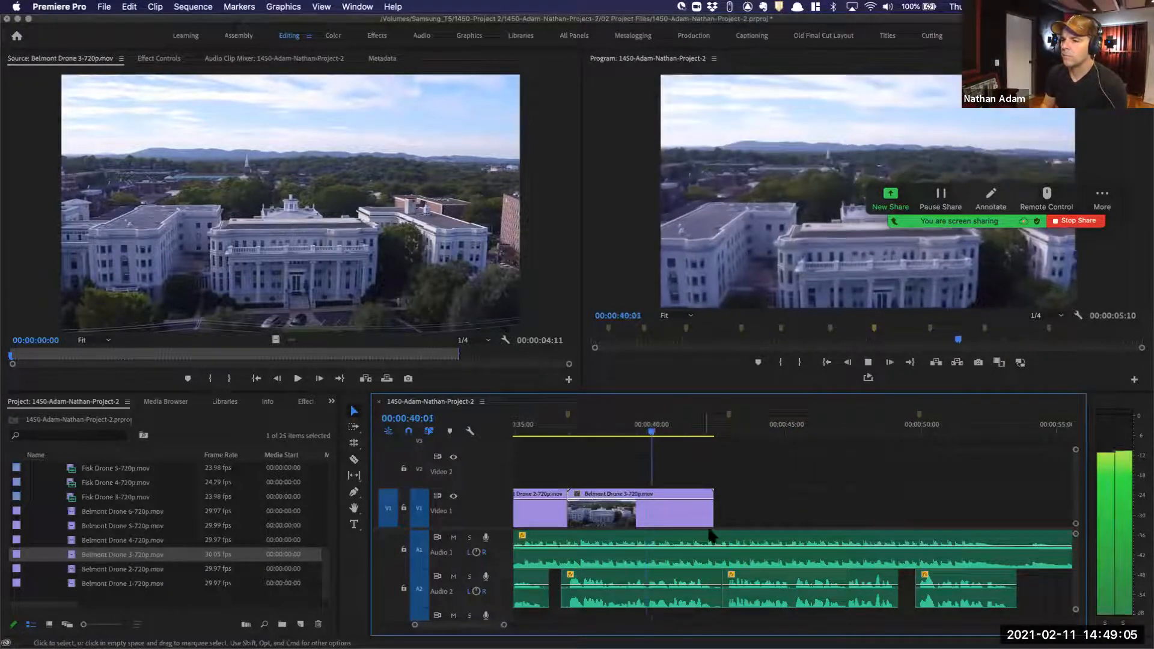
key(space)
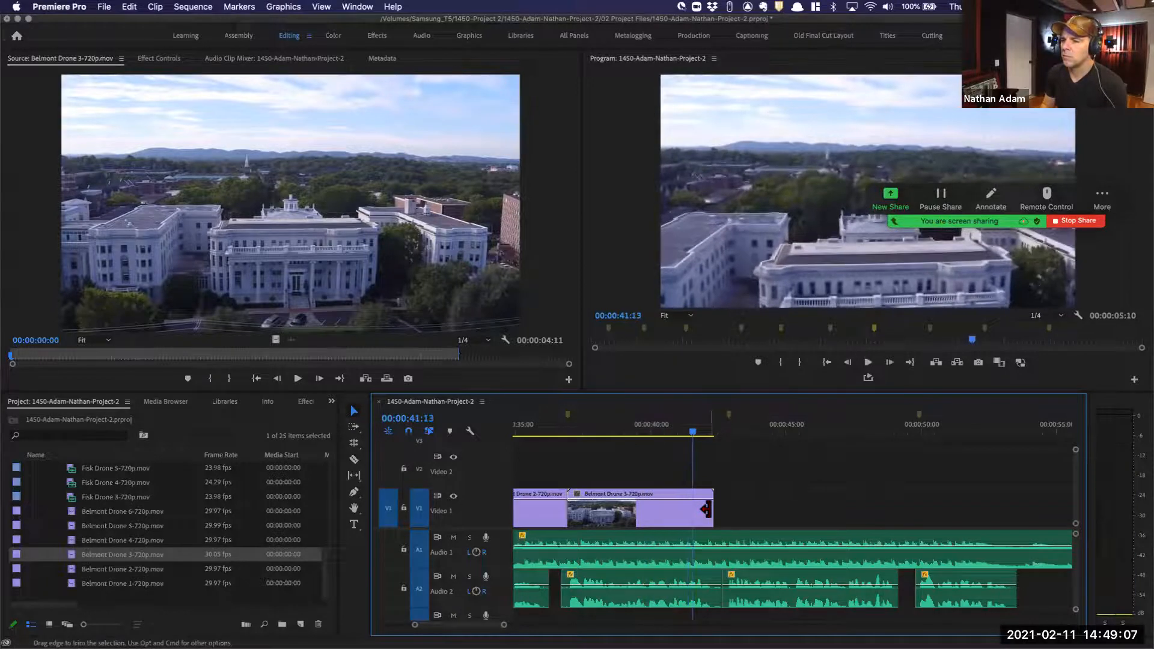
key(space)
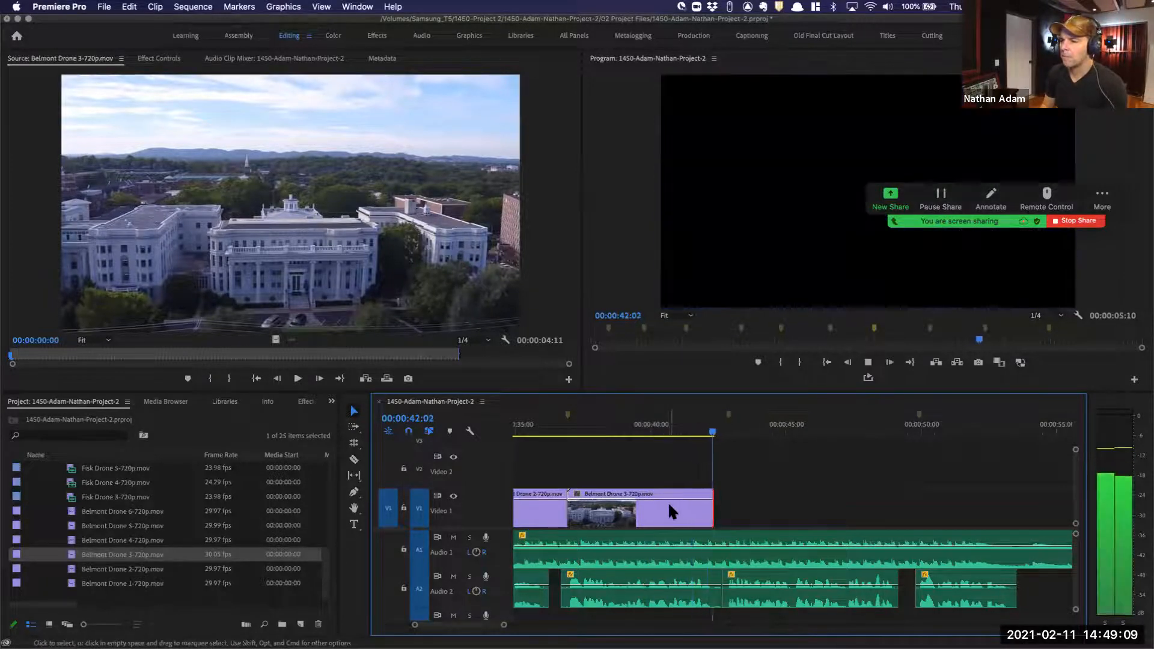
drag(671, 505, 707, 511)
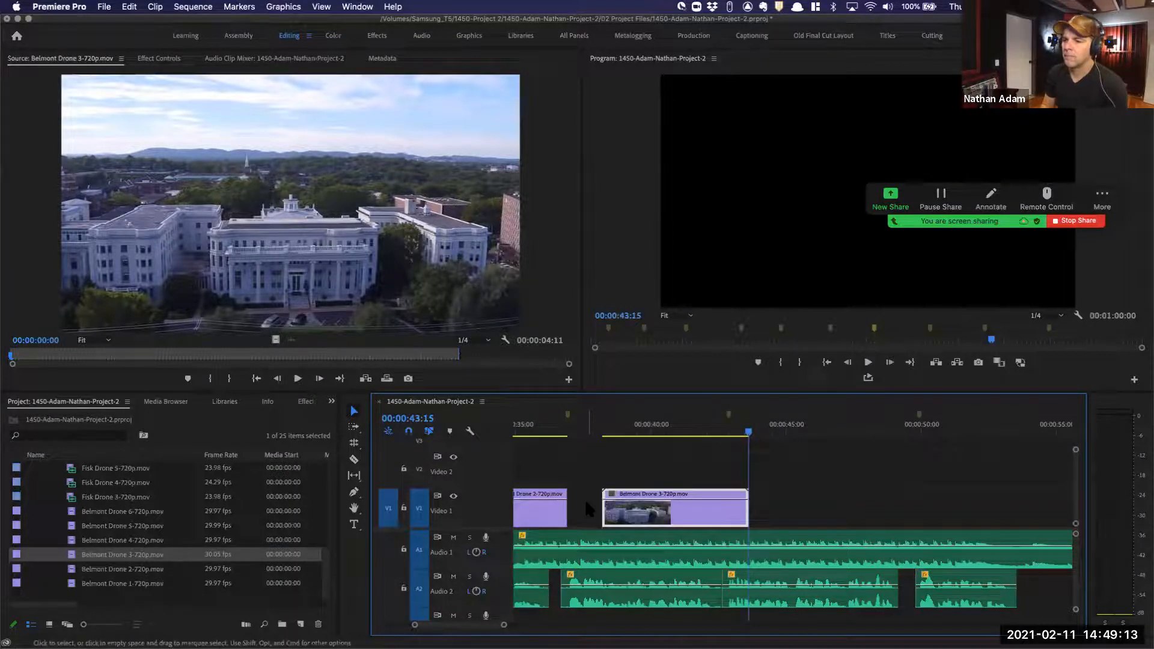
drag(597, 505, 565, 505)
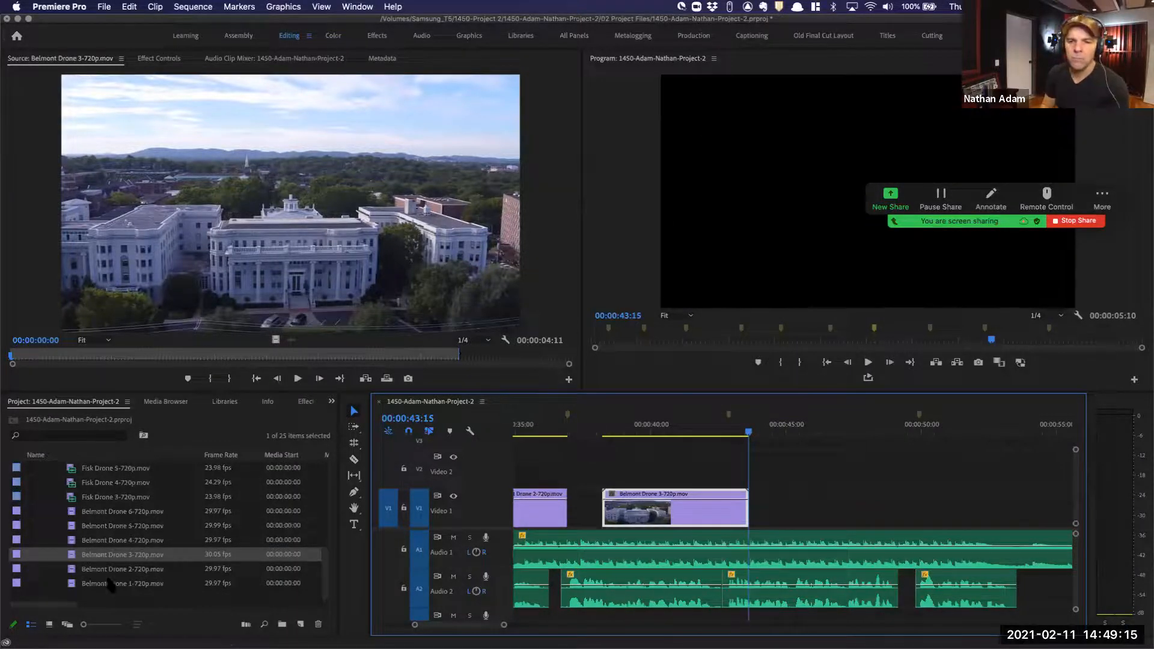
Preview Belmont Drone 4, 5, 2 and 1 in the Source Monitor, then play Belmont Drone 2 again
double_click(121, 540)
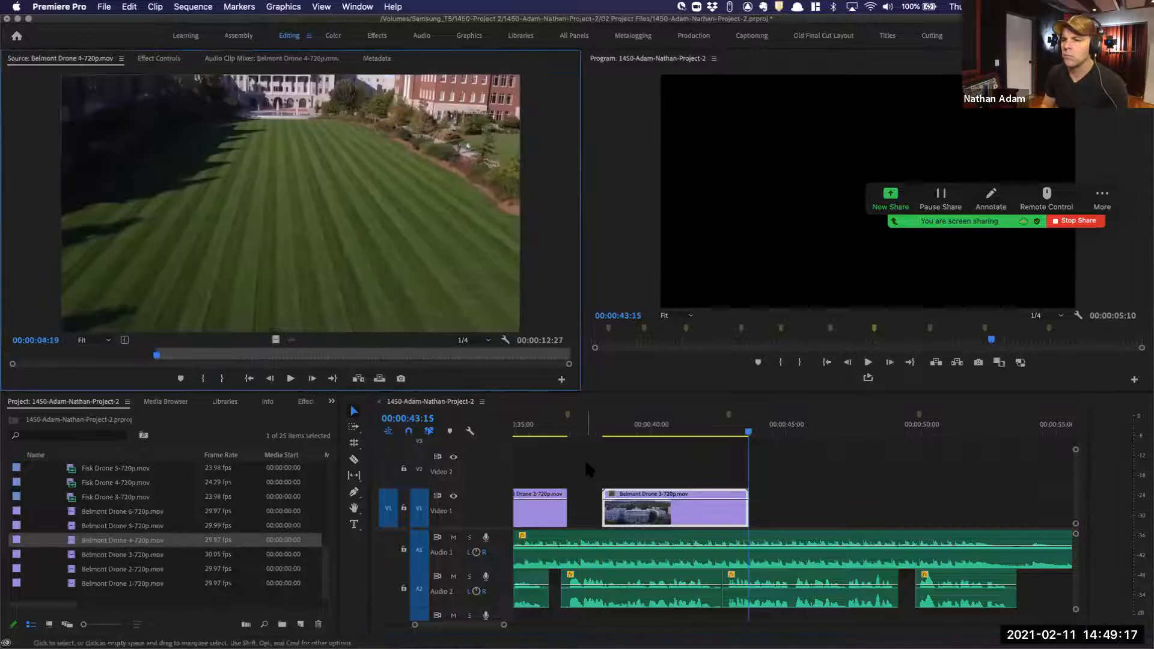
double_click(126, 527)
double_click(128, 570)
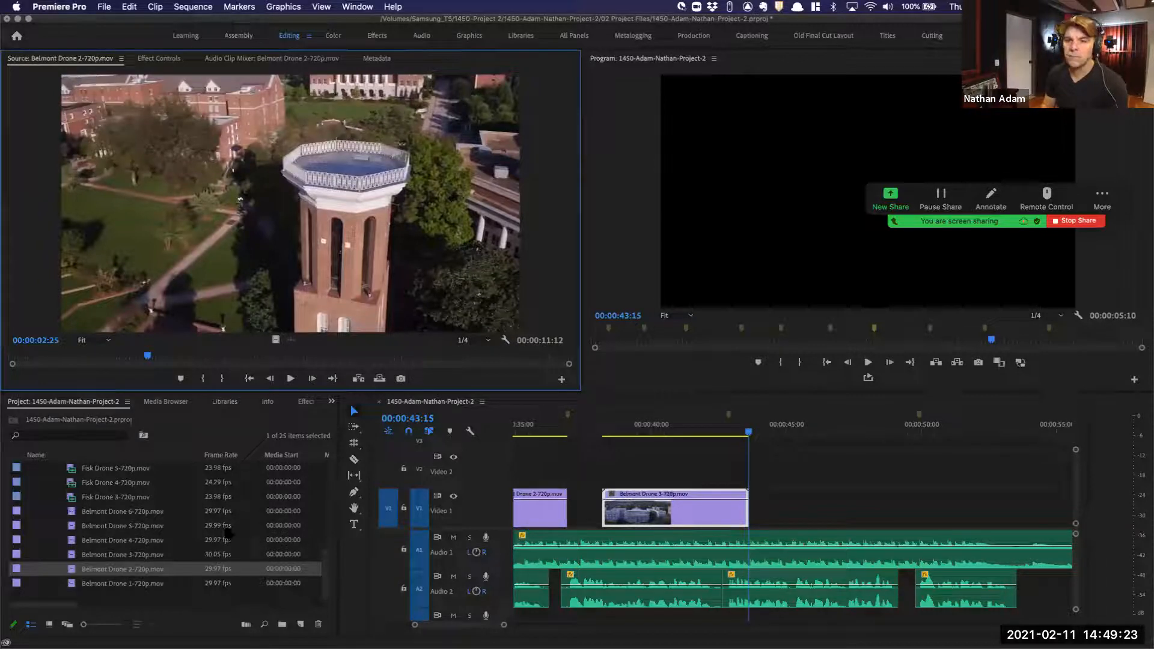
double_click(147, 583)
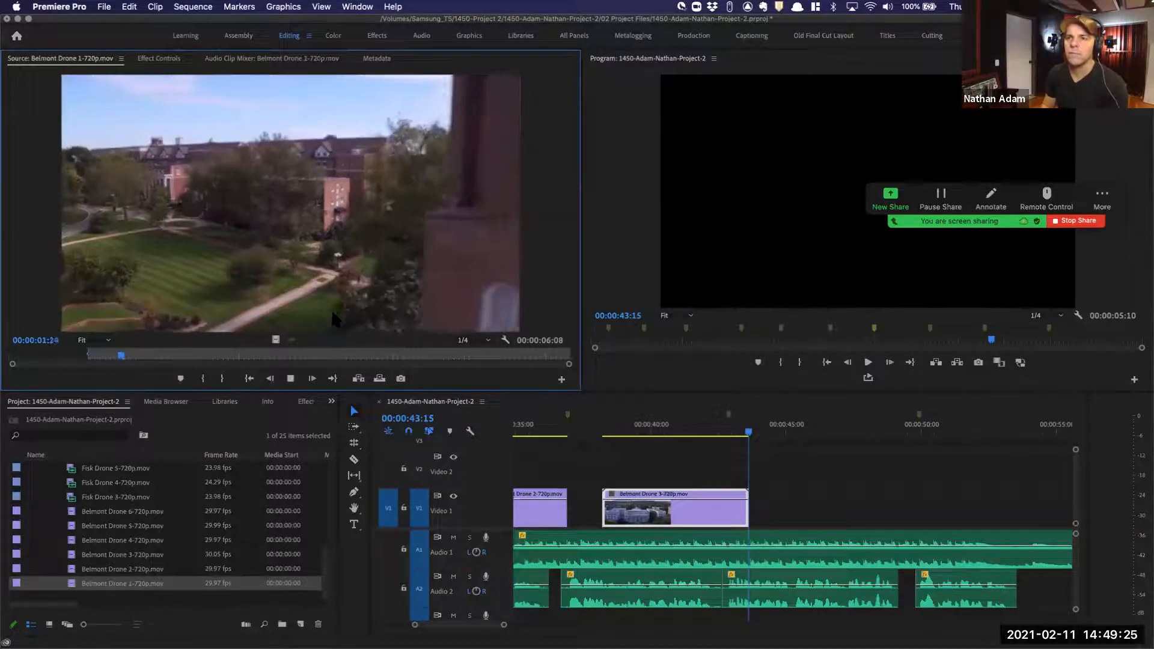
double_click(144, 569)
key(space)
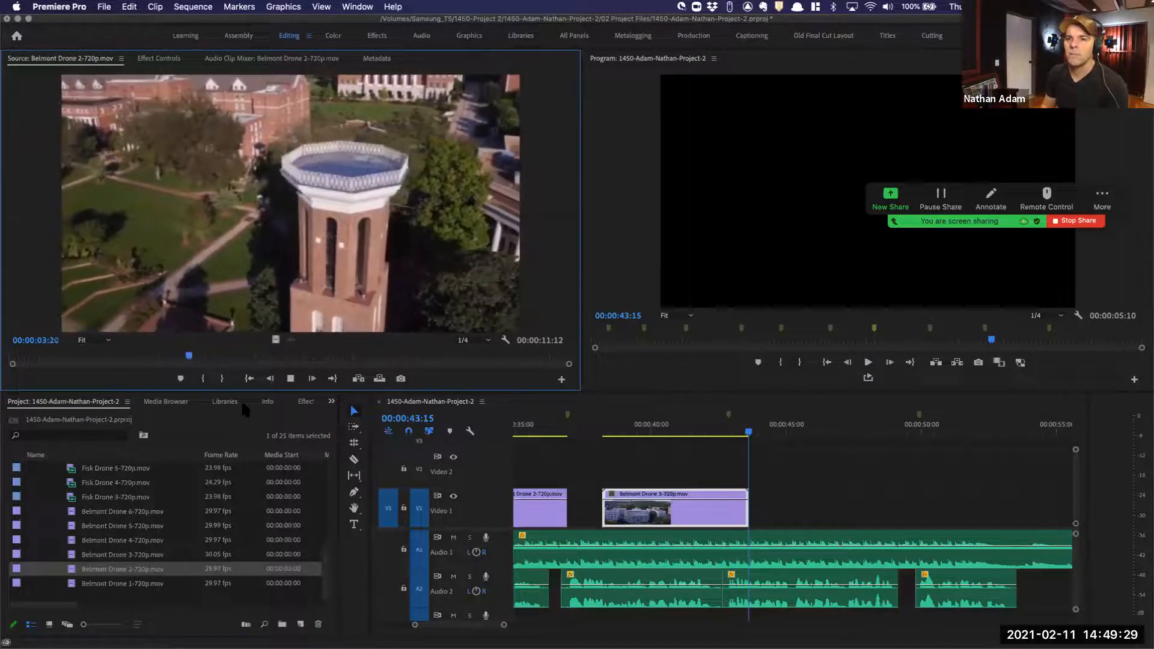
Mark the gap on Video 1 from 00:00:36:22 to Belmont Drone 3 and overwrite it with the opening of Belmont Drone 2
key(Home)
key(shift+3)
key(Up)
key(Up)
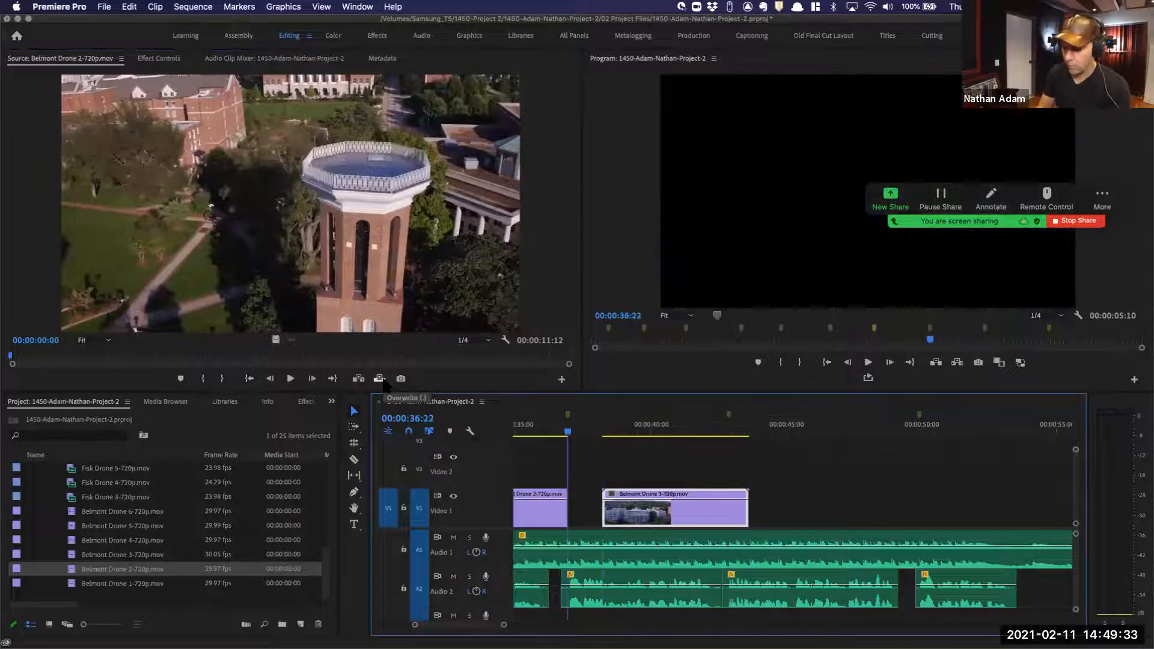
key(i)
key(Down)
key(o)
click(382, 382)
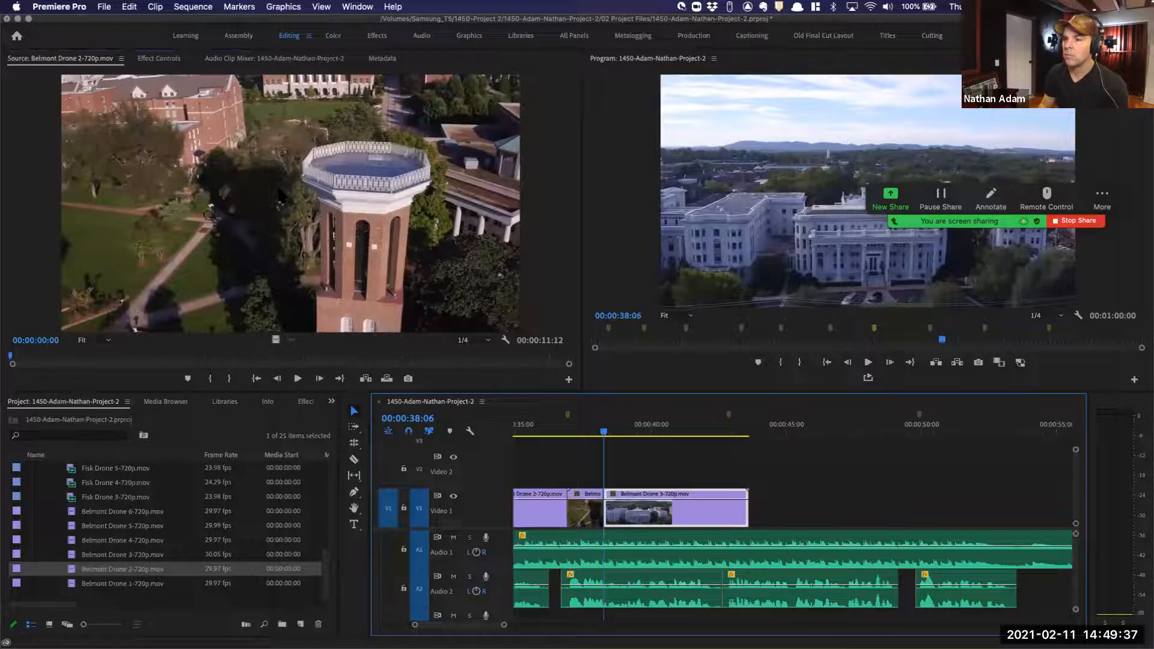
Extend the original Belmont Drone 2 clip over the inserted piece to the start of Belmont Drone 3, and play across the cut
click(548, 428)
key(space)
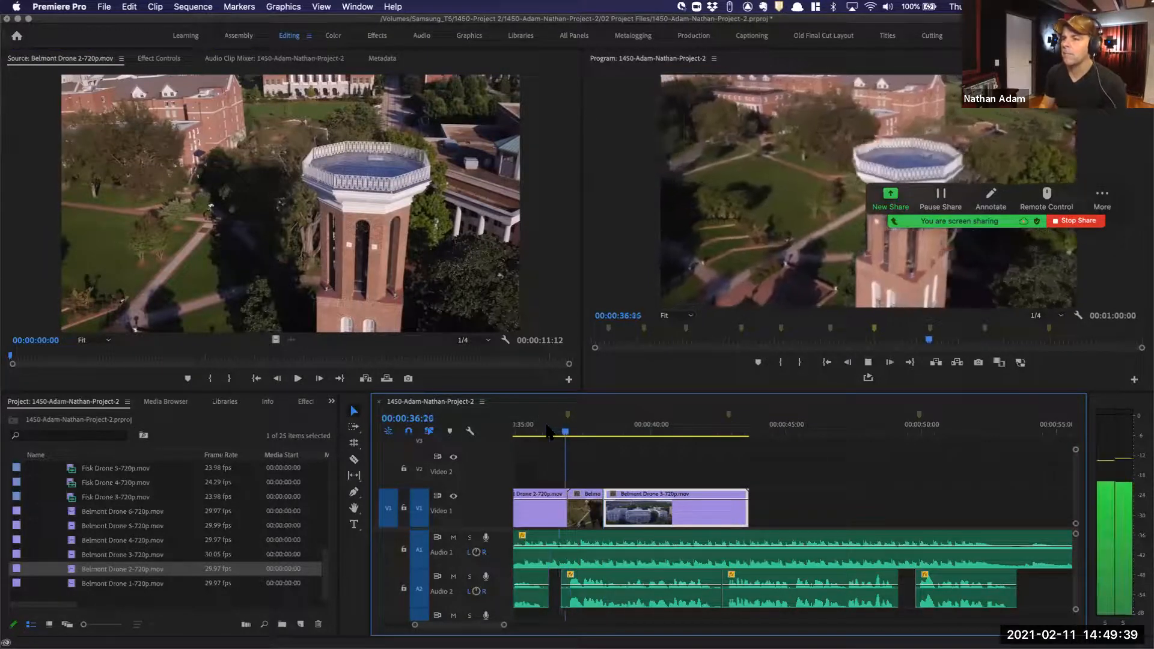
key(space)
scroll(543, 482, left, 2)
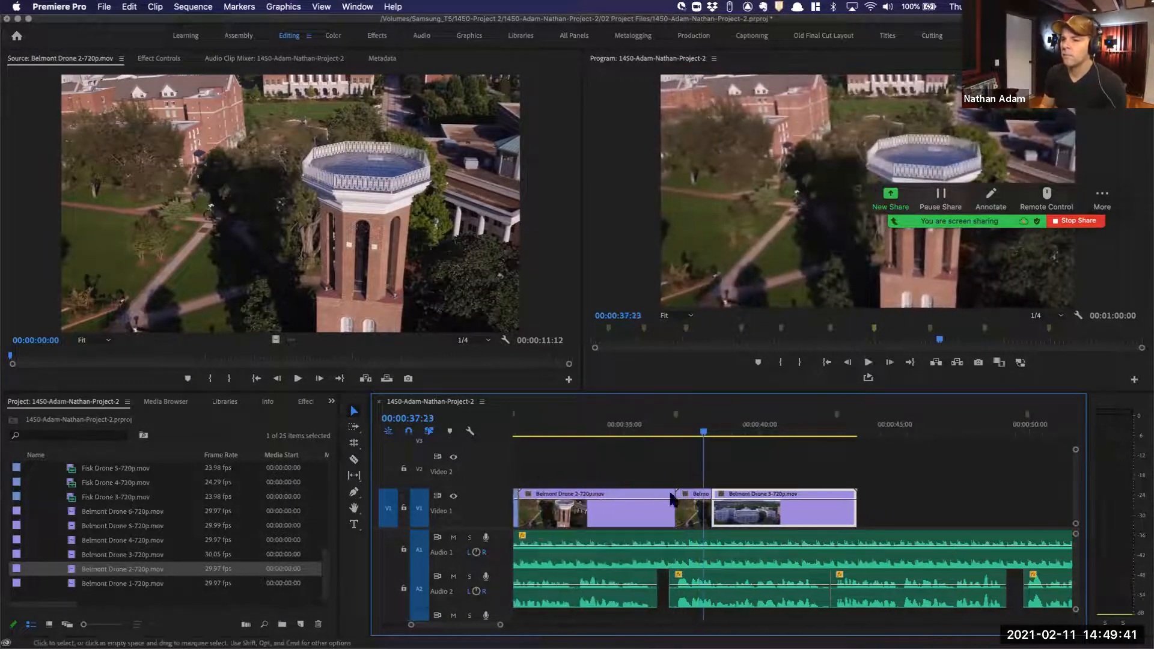
drag(675, 511, 726, 520)
click(674, 438)
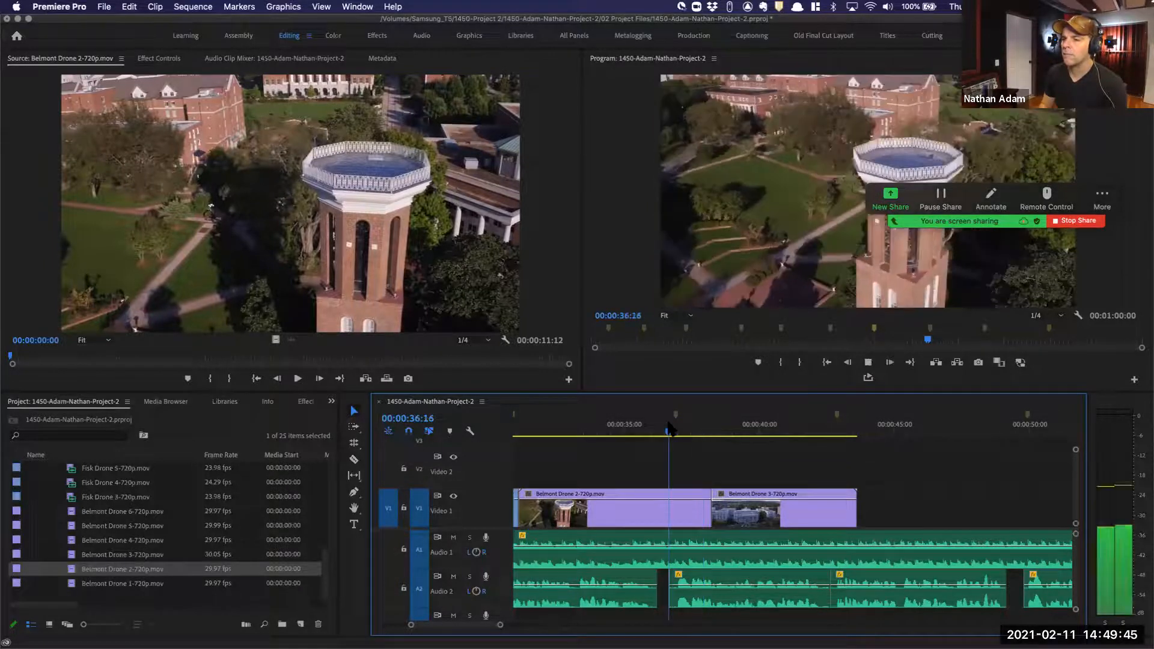
key(space)
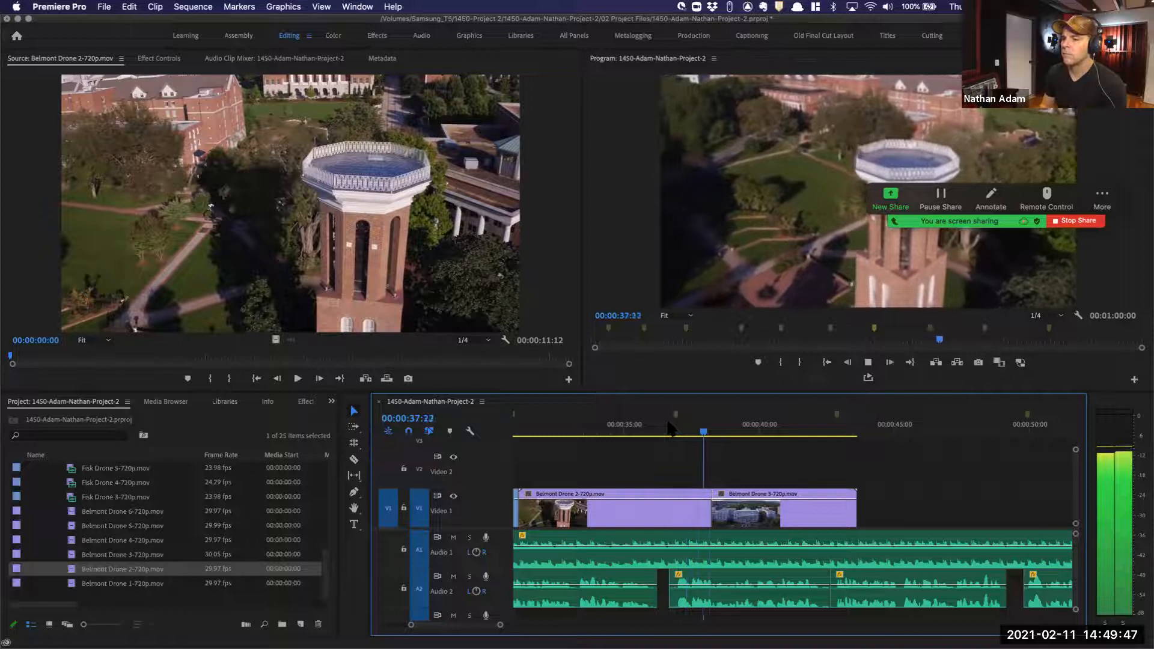
click(673, 431)
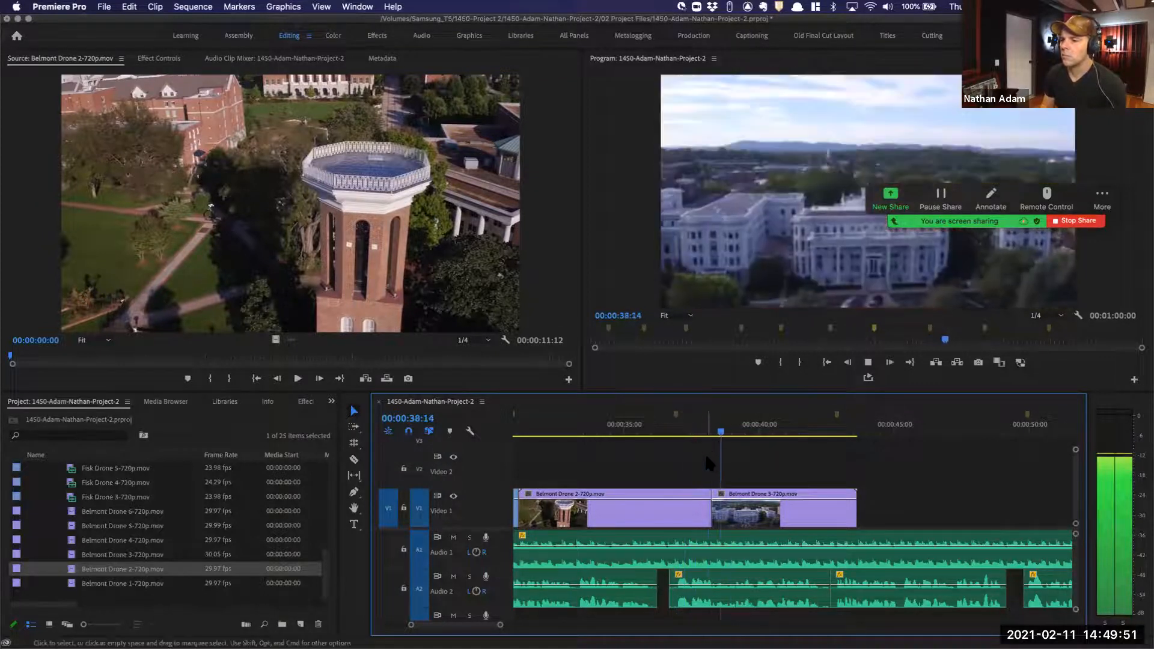
key(space)
Use the Rolling Edit tool to roll the cut between Belmont Drone 2 and 3 later to 00:00:38:07, and play past it
key(r)
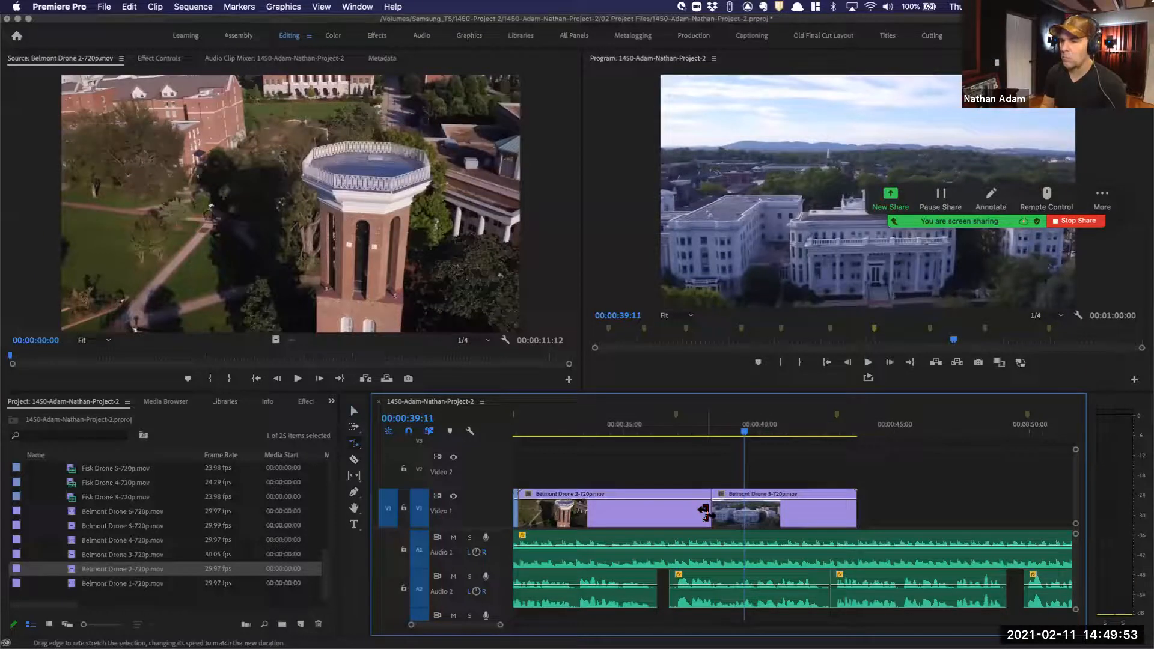
click(354, 475)
click(354, 444)
click(409, 455)
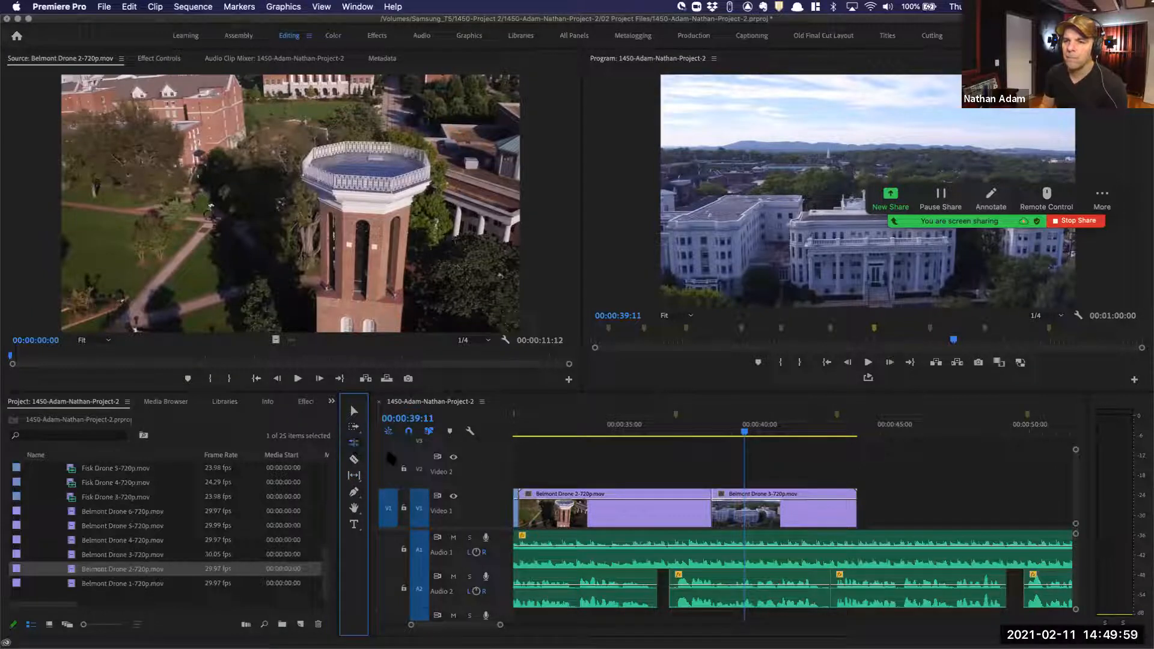
click(709, 513)
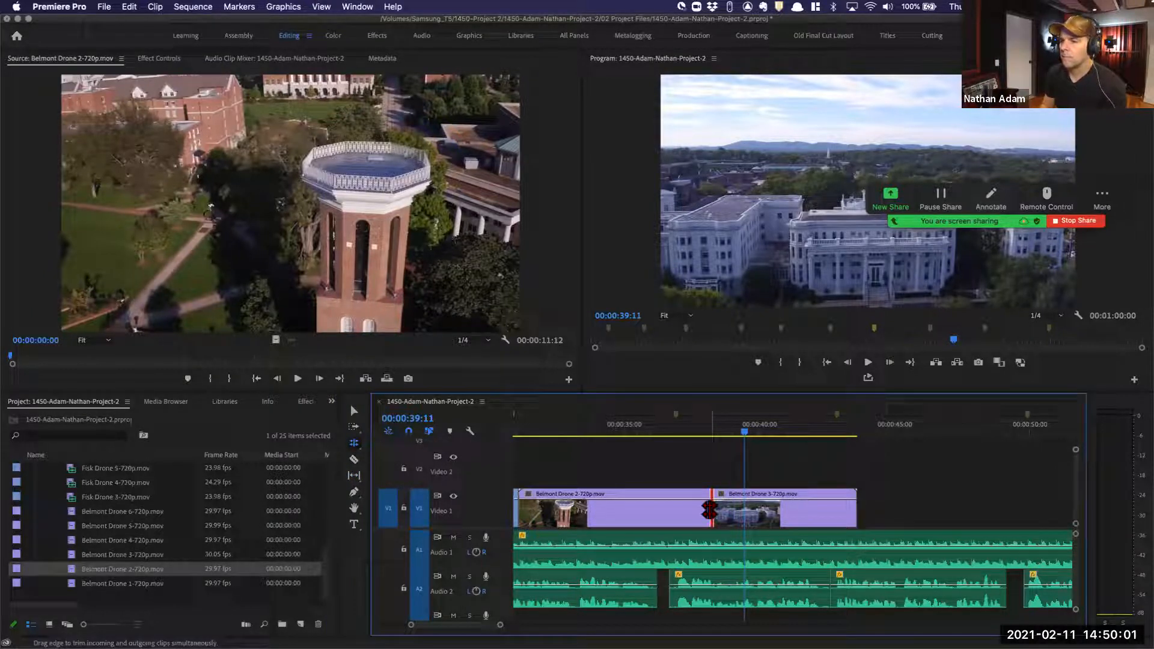
key(Right)
key(alt+Right)
key(space)
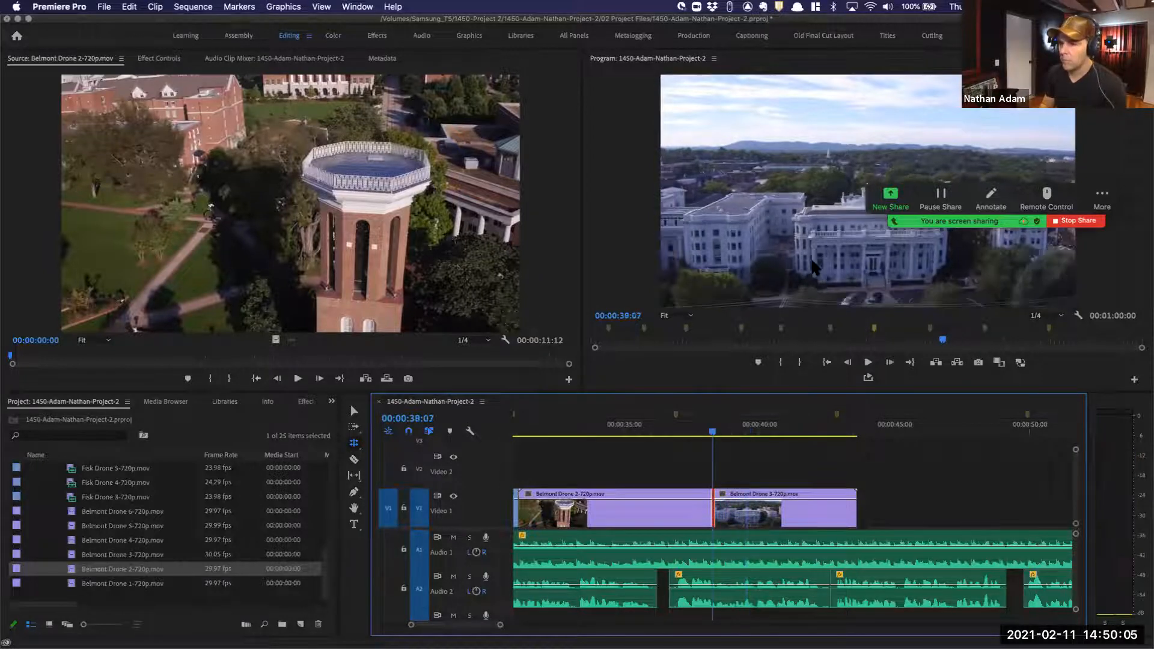
key(space)
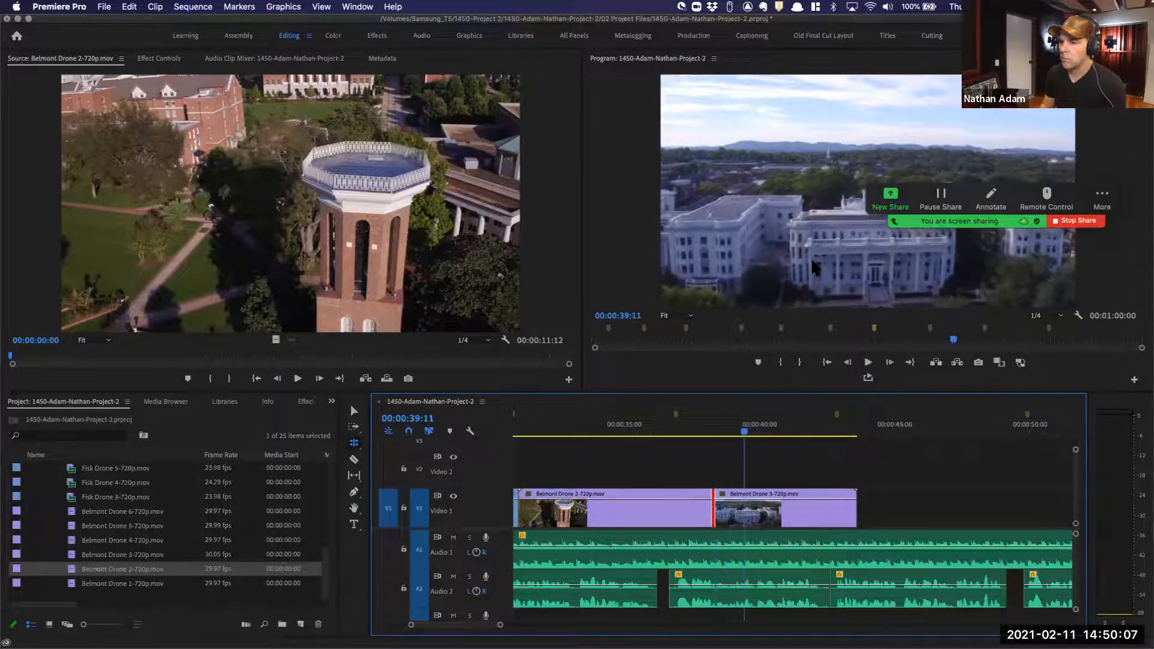
Replay the transition from Belmont Drone 2 to Belmont Drone 3 and step through its frames to check timing against the narration
key(Up)
key(space)
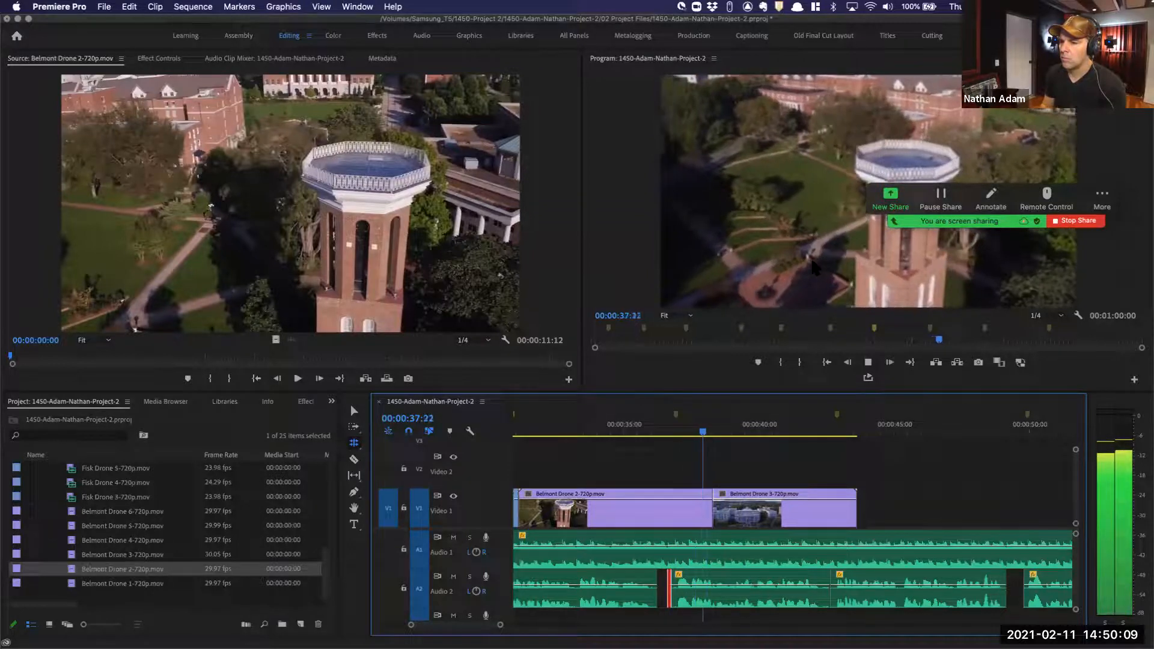
key(Up)
key(Up)
key(space)
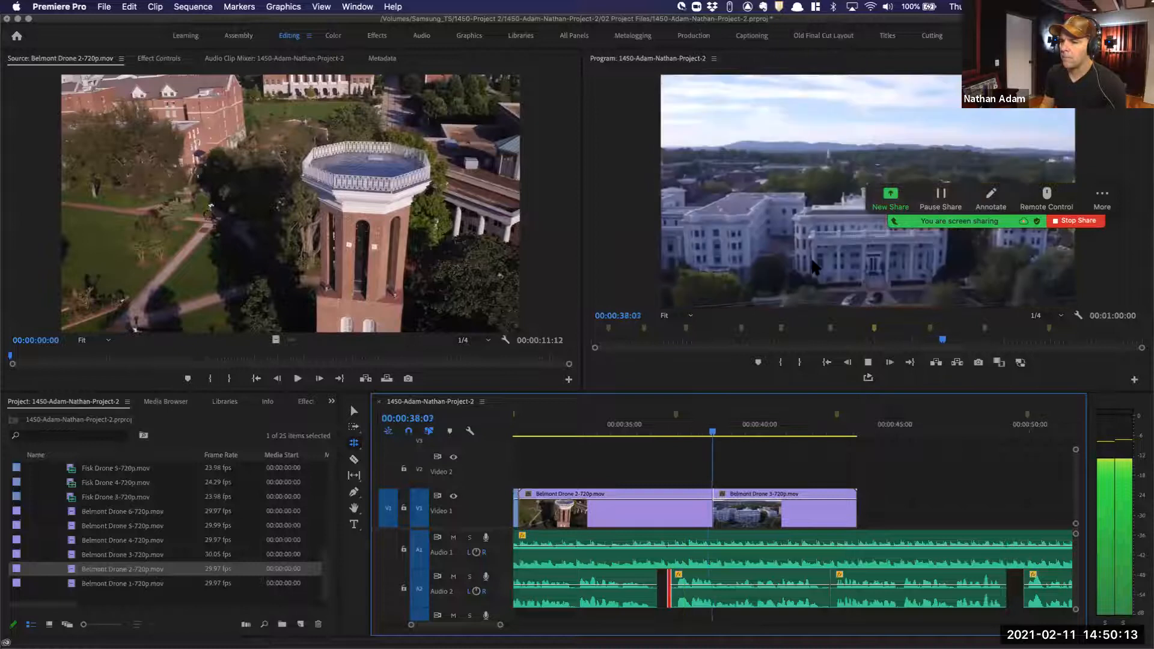
key(space)
key(Left)
key(Left)
key(Left)
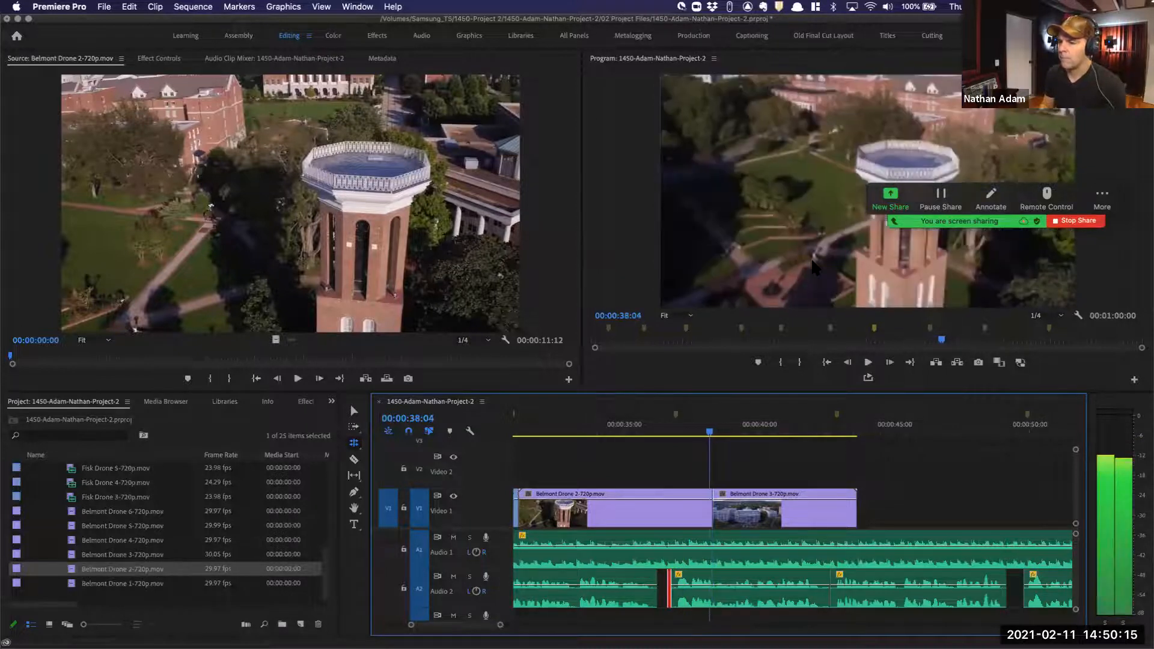
key(Up)
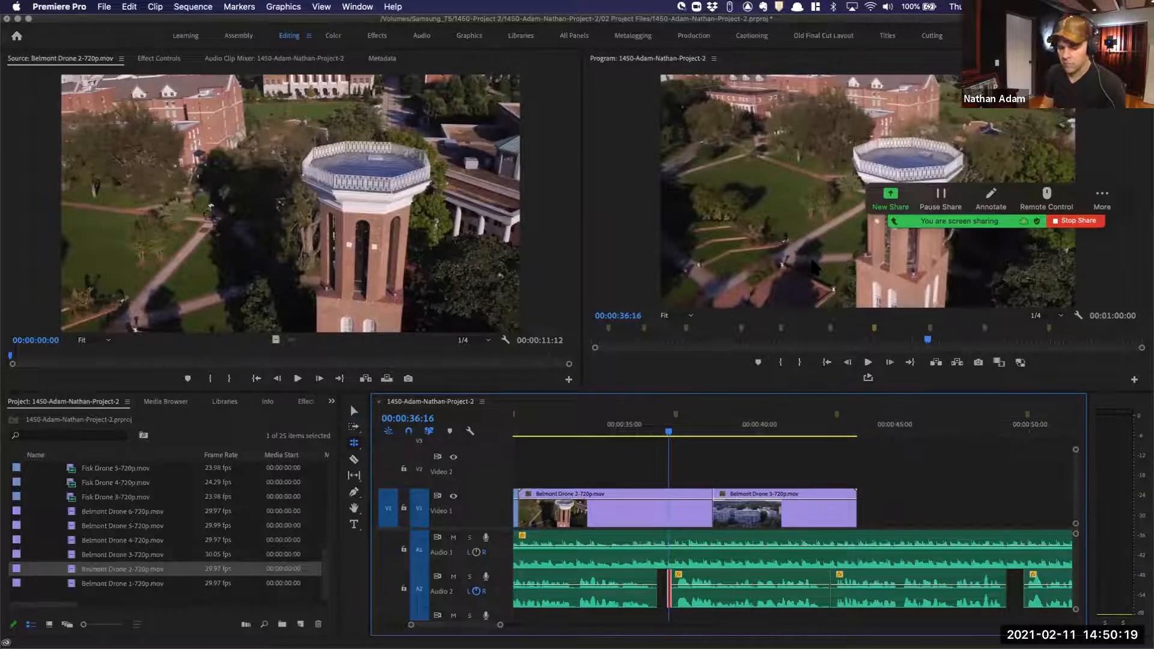
Roll the cut between Belmont Drone 2 and 3 three frames earlier and back again, and save the project
key(Down)
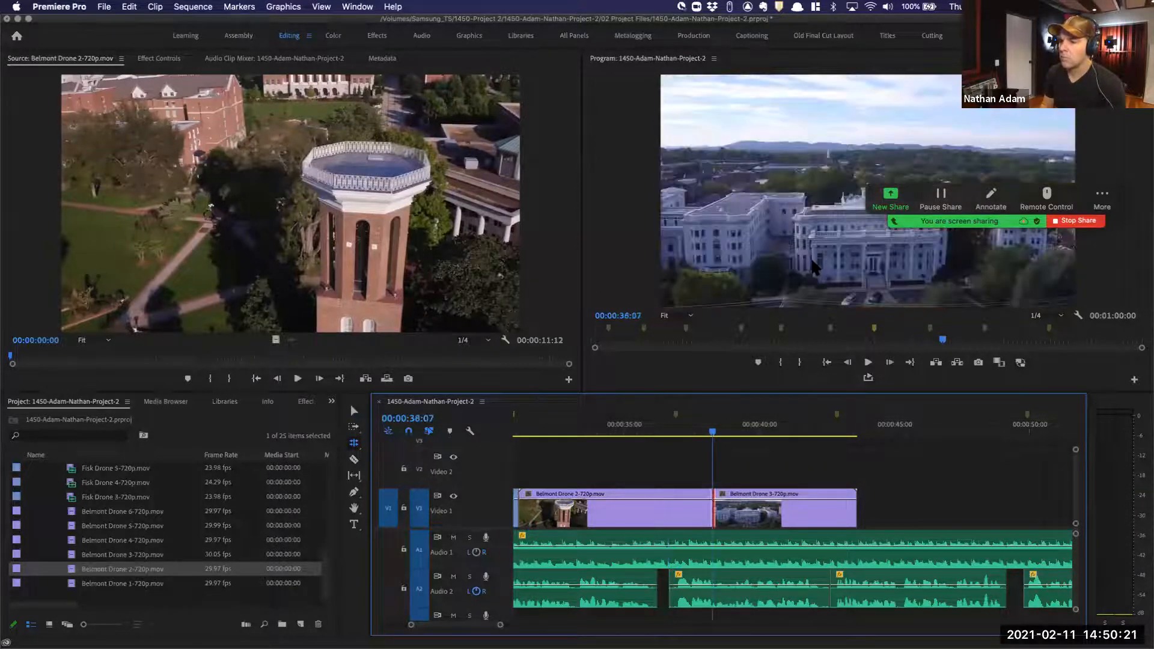
key(alt+Left)
key(alt+Left)
key(alt+Left)
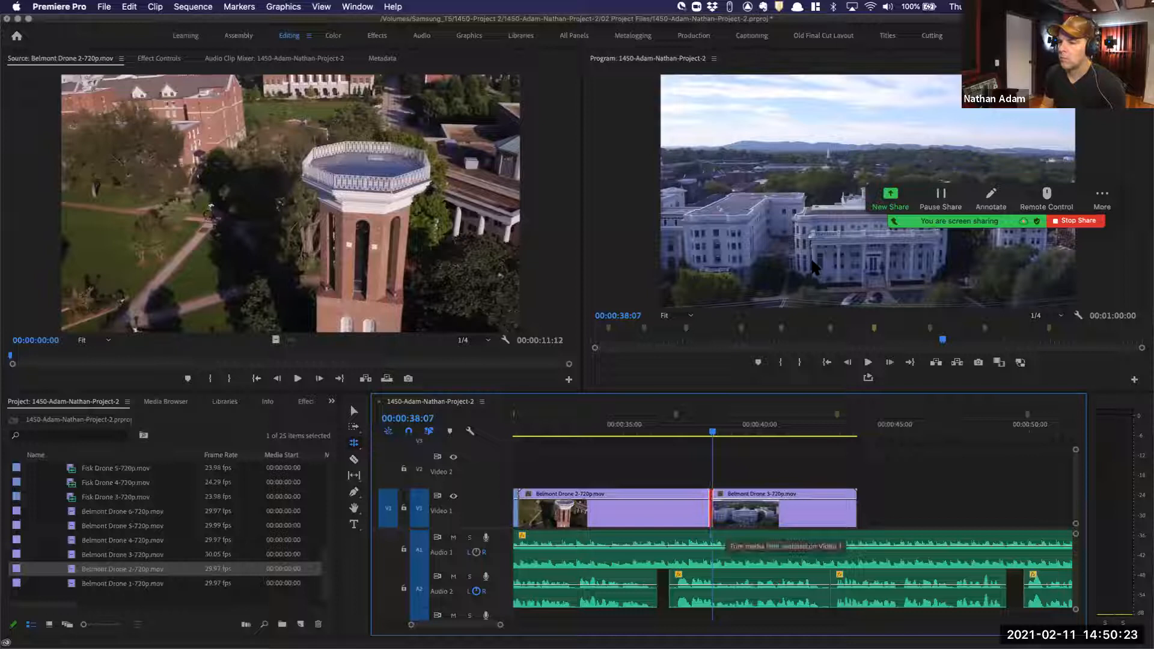
key(alt+Right)
key(alt+Right)
key(alt+Right)
key(super+s)
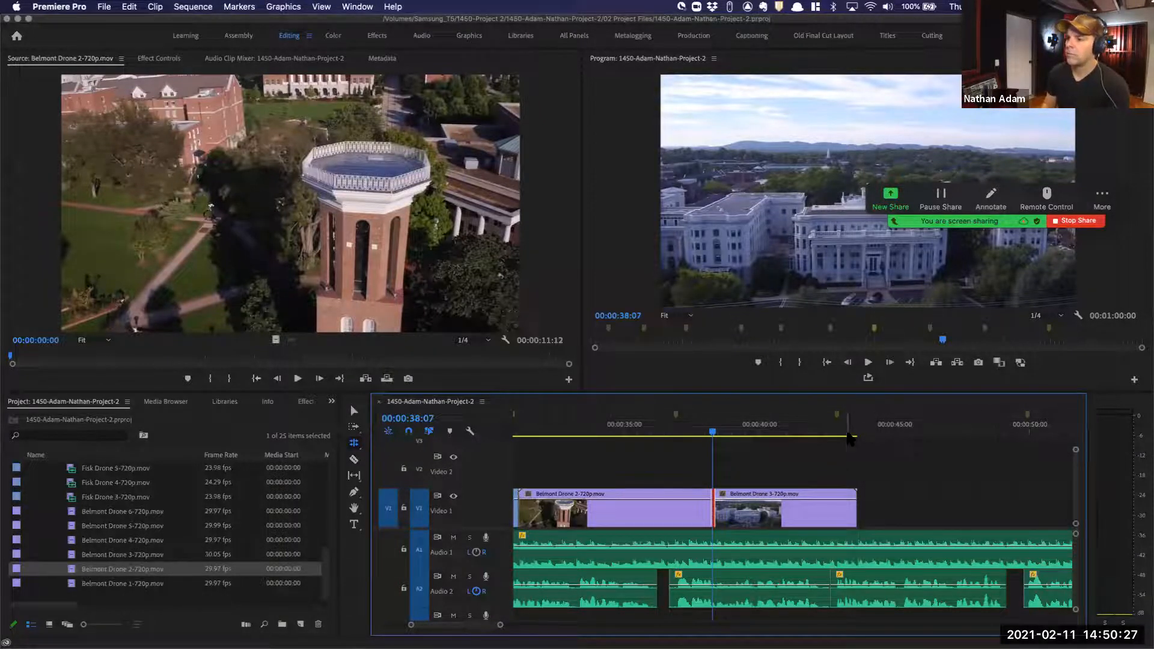
Place Belmont Drone 5-720p.mov on Video 1 at 00:00:43:15, directly after the Belmont Drone 3 clip
click(850, 438)
key(space)
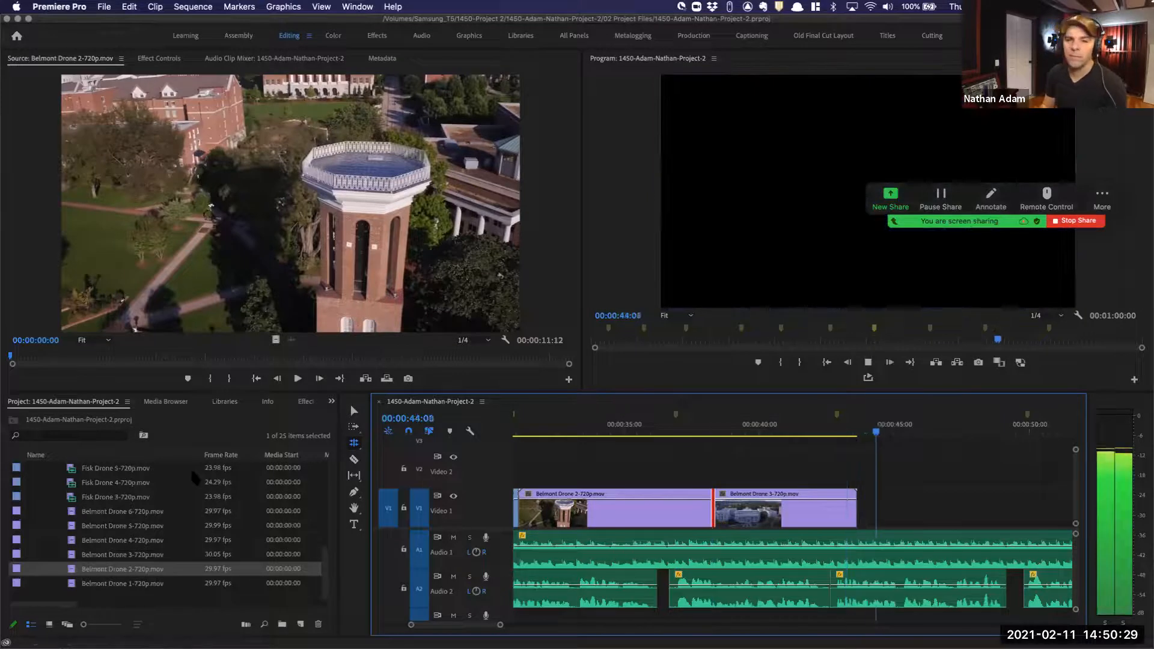
drag(89, 532, 866, 511)
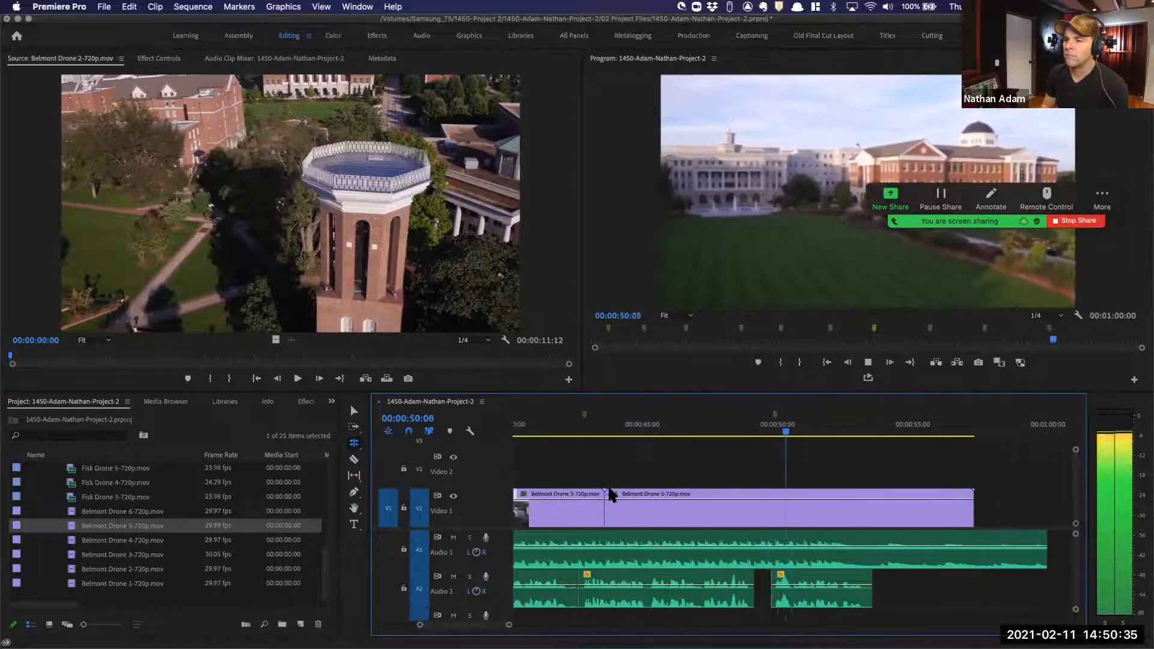
Mark the sequence In and Out points at 00:00:49:22, with the Belmont Drone 5 clip selected on Video 1
key(space)
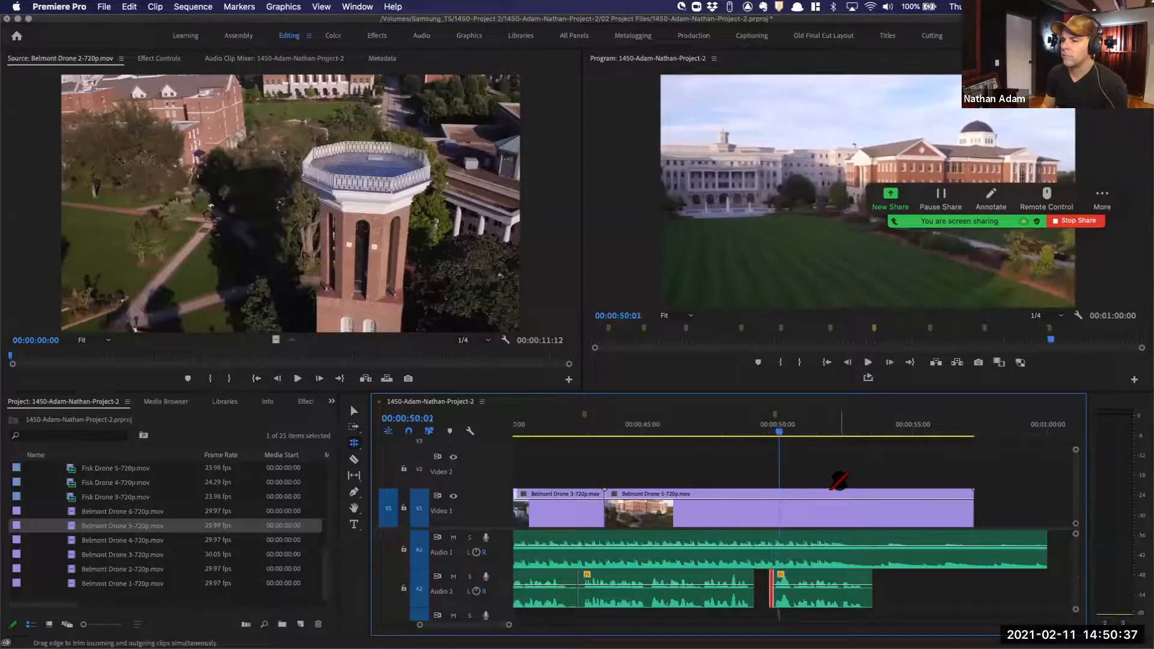
key(Left)
key(Left)
key(Left)
key(Left)
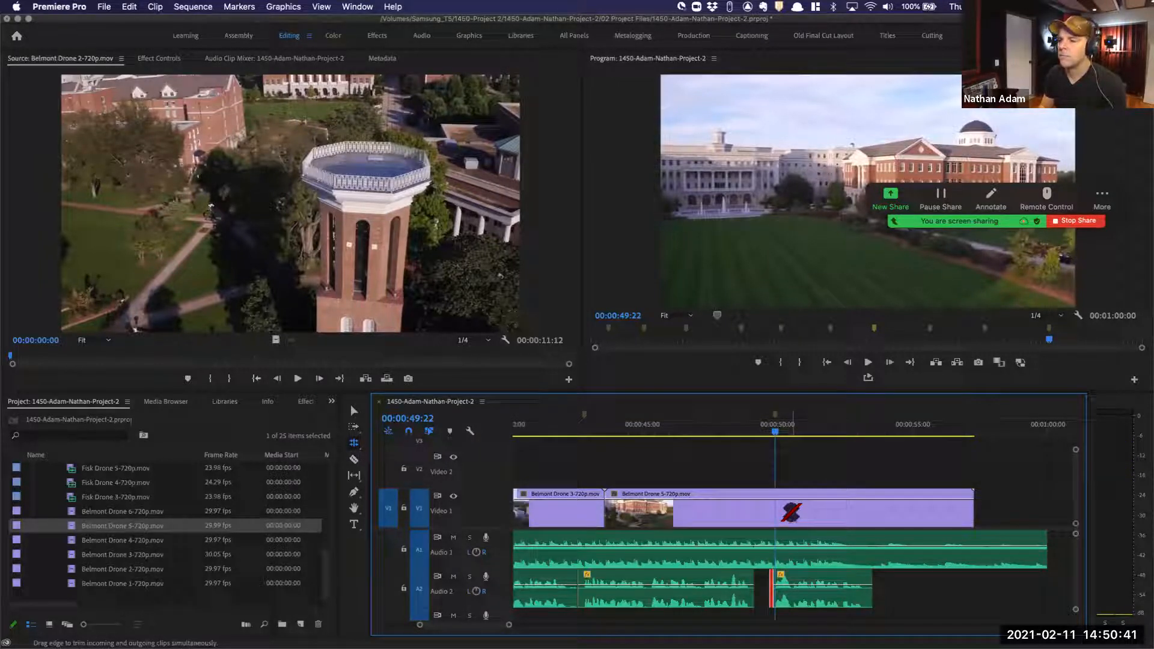
key(v)
click(790, 510)
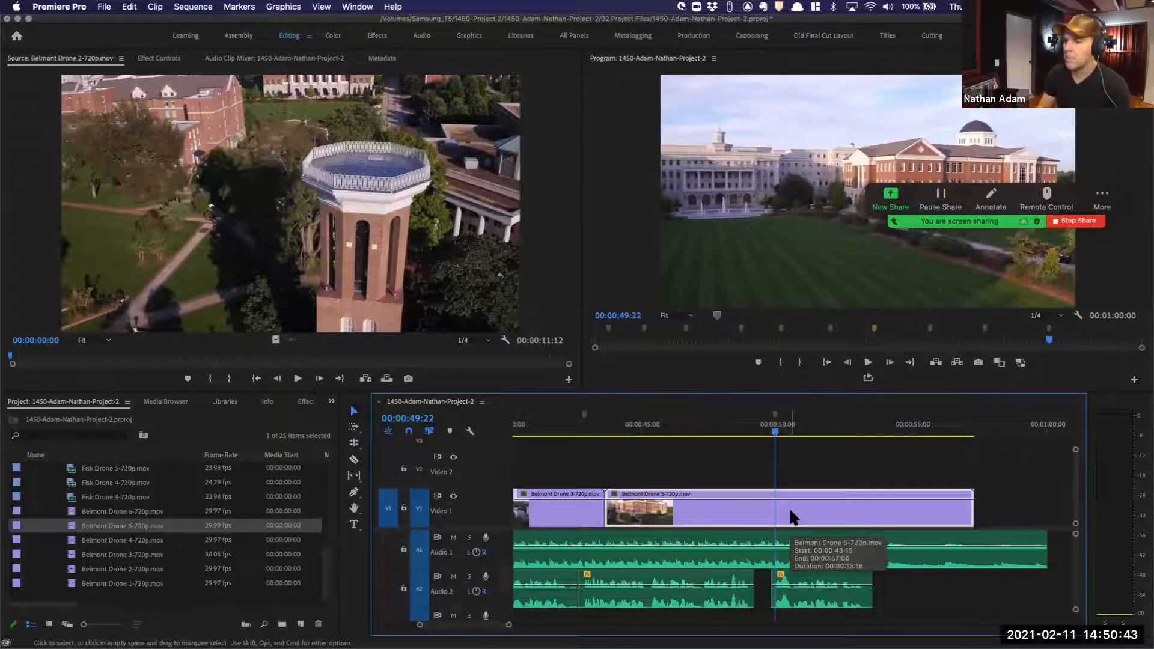
key(o)
key(i)
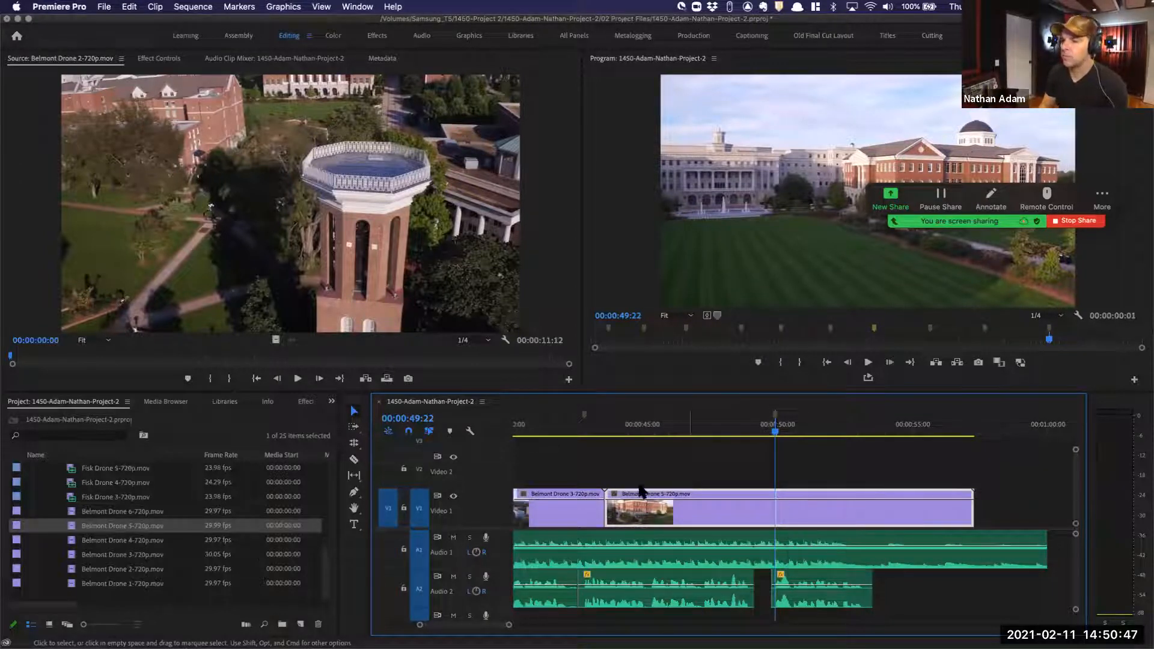
Clear the sequence In and Out points and return the playhead to 00:00:42:15, before the Belmont Drone 5 clip
key(super+Tab)
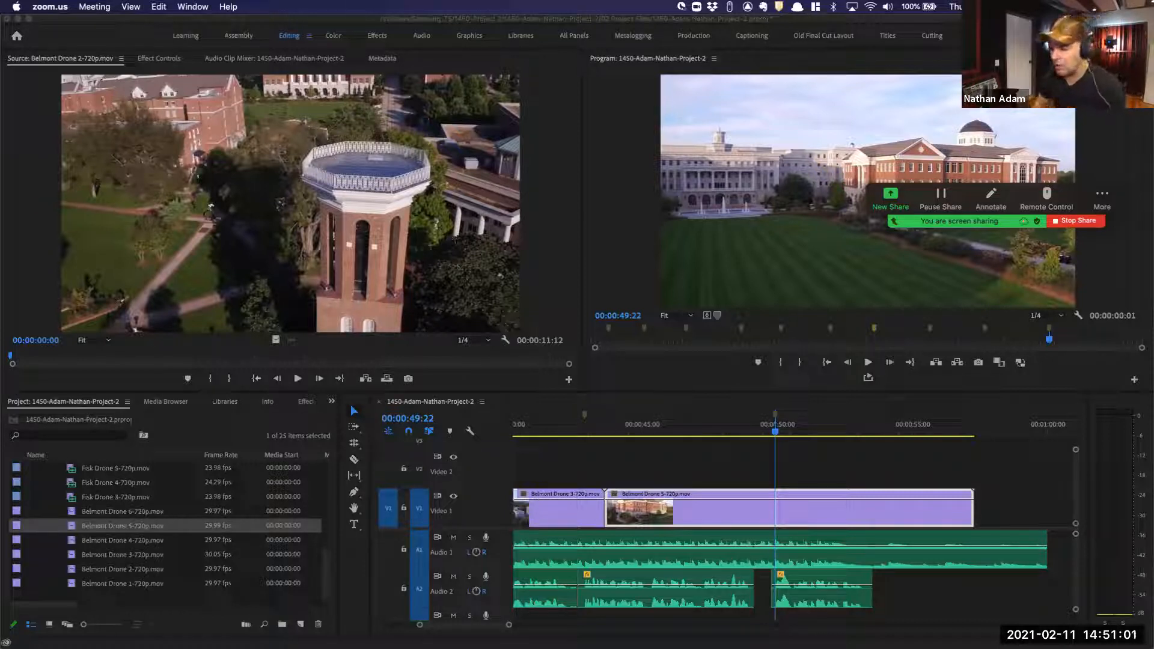
click(711, 477)
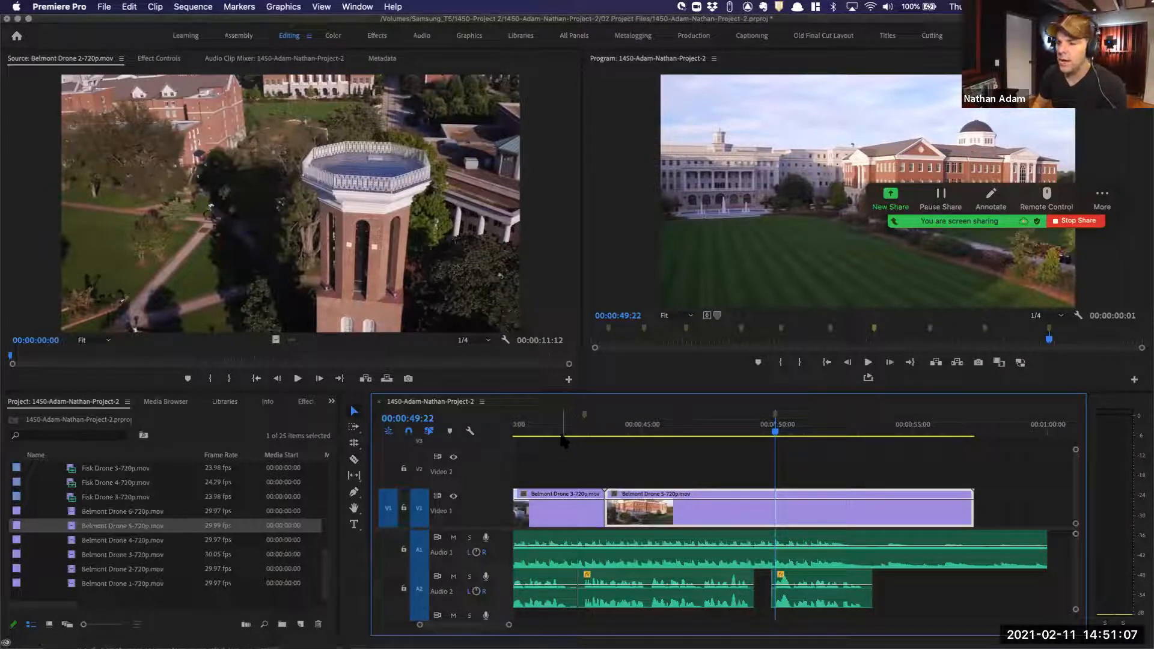
scroll(623, 432, up, 3)
scroll(622, 431, up, 2)
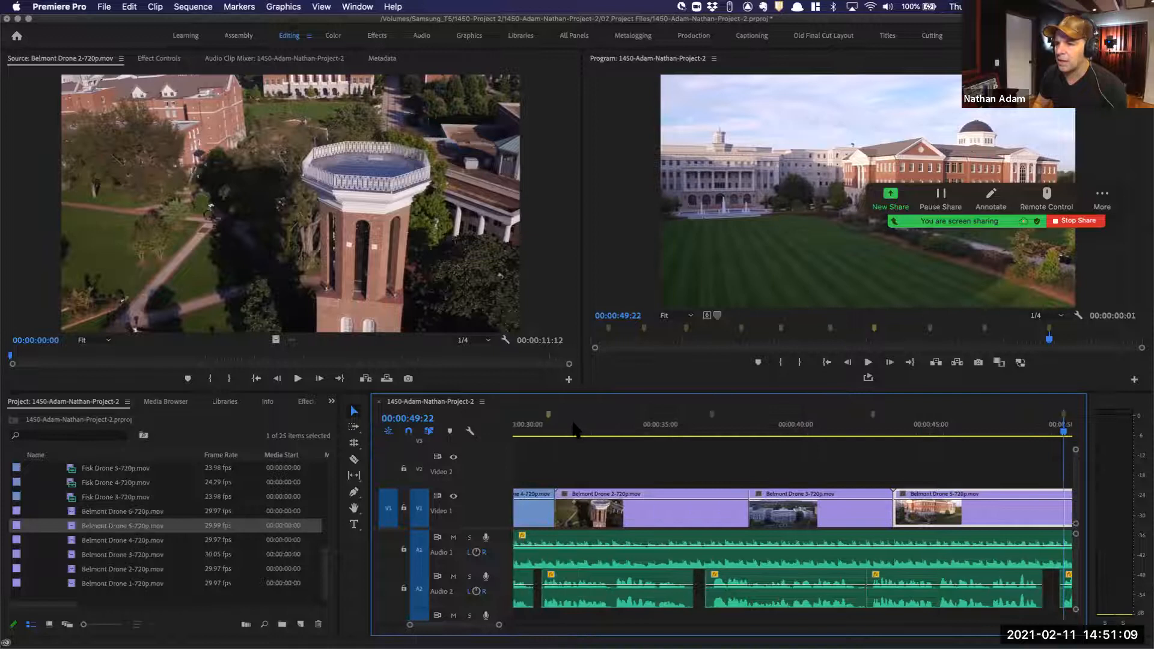
key(space)
key(space)
key(Up)
key(Up)
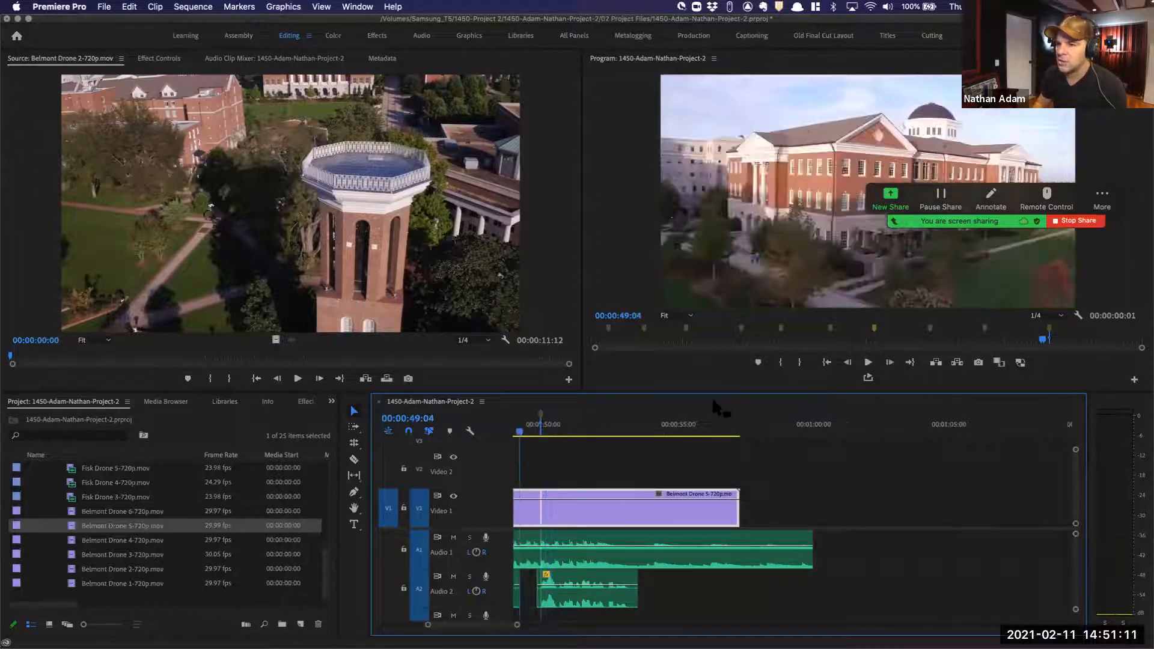
key(Up)
key(Up)
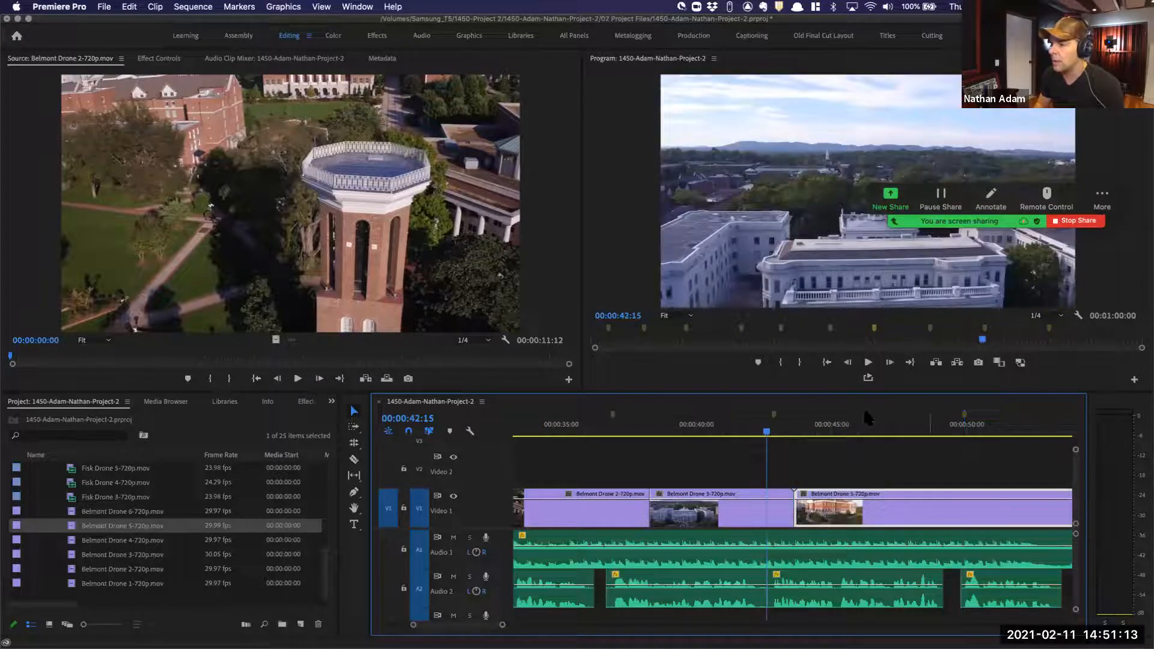
Mark a range inside Belmont Drone 5 from just after 00:00:45:00 to 00:00:48:00, and clear the In and Out points
click(837, 430)
key(i)
click(912, 431)
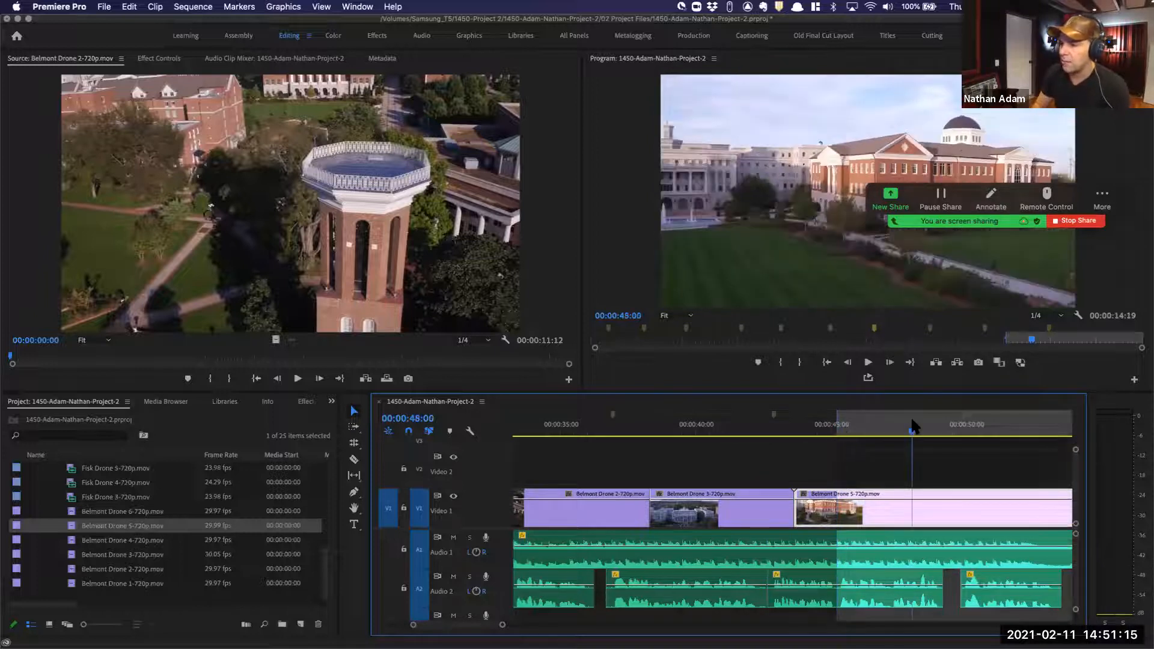
key(o)
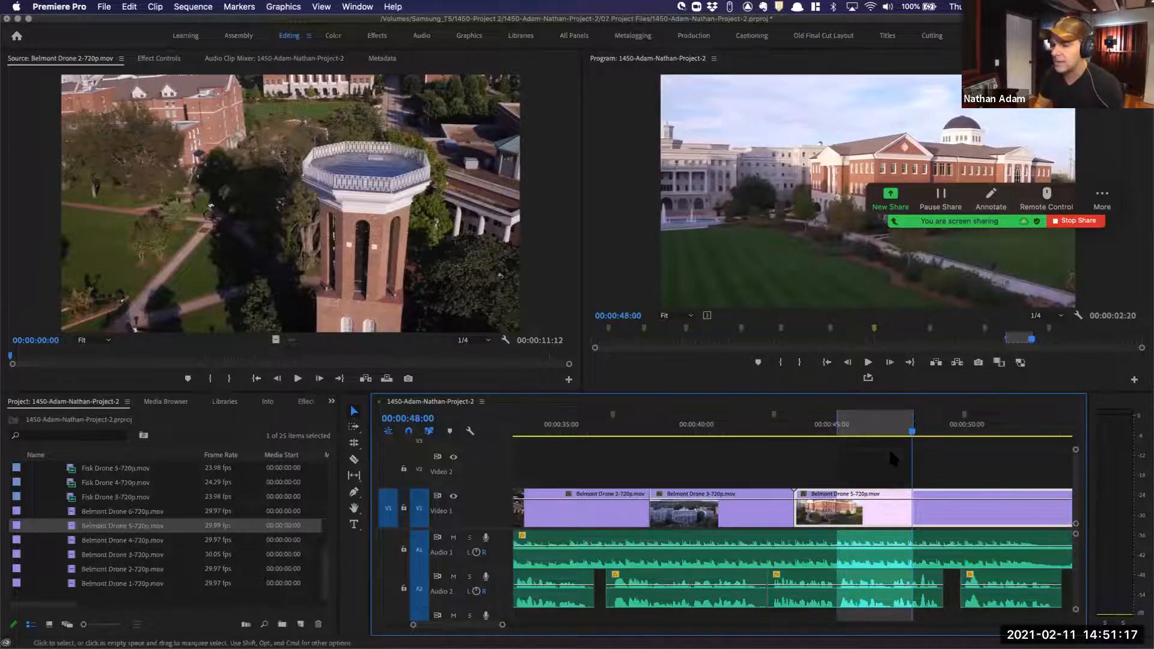
key(alt+x)
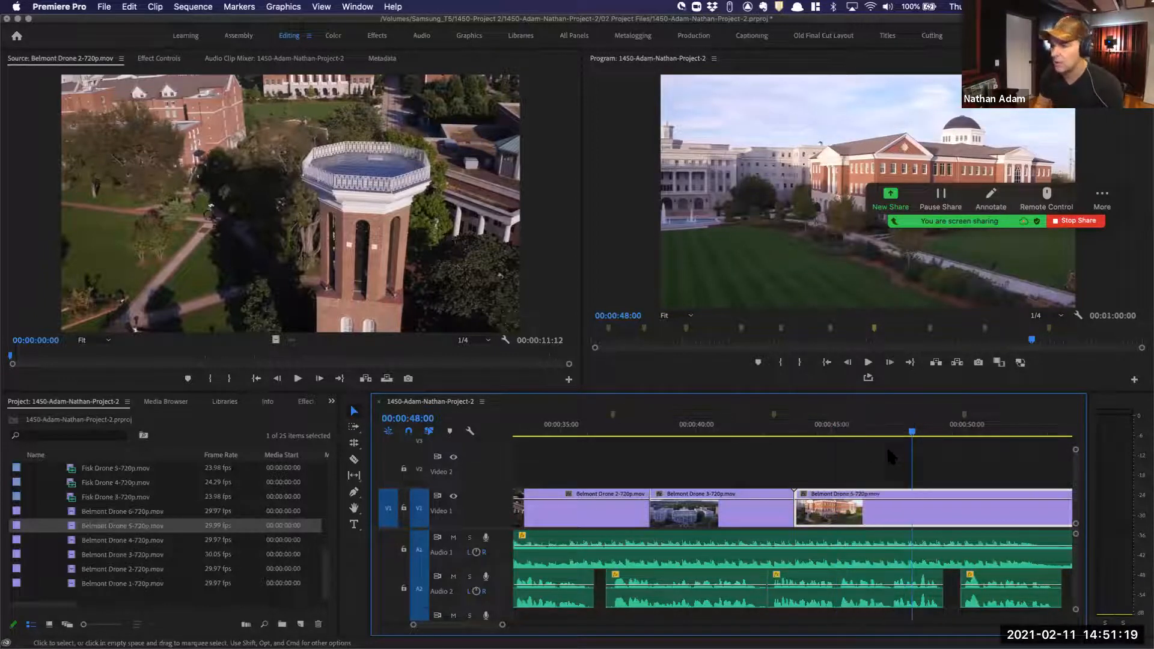
Mark an In point at 00:00:44:17 and an Out point at 00:00:49:04, and clear both
click(823, 431)
key(i)
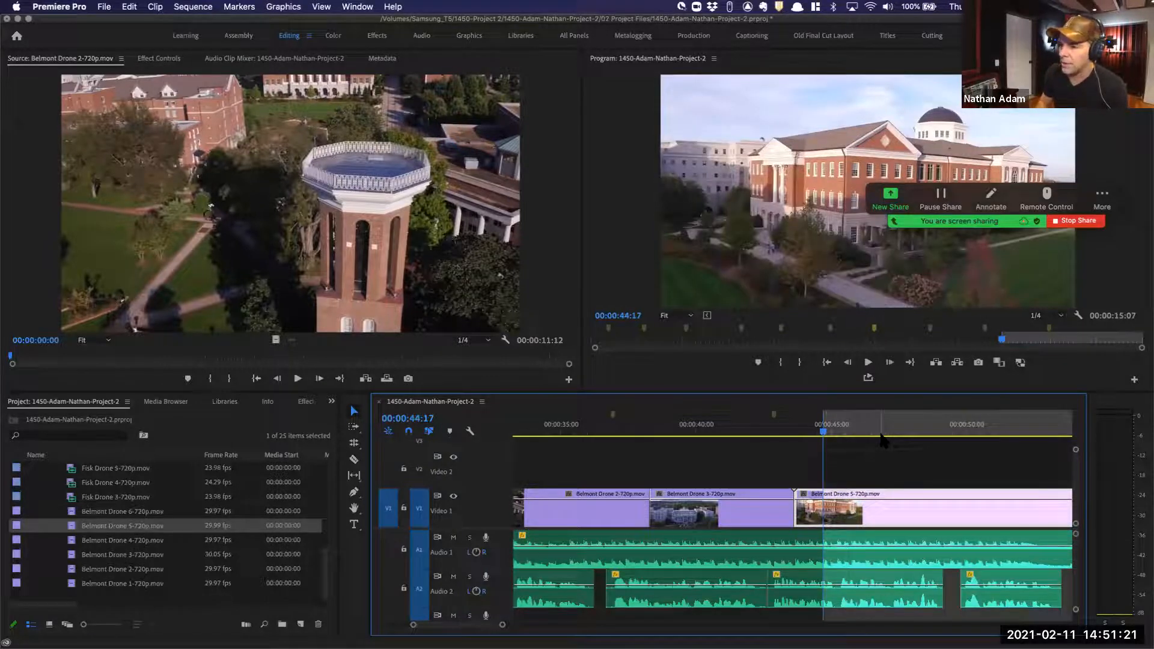
key(Down)
key(o)
key(alt+x)
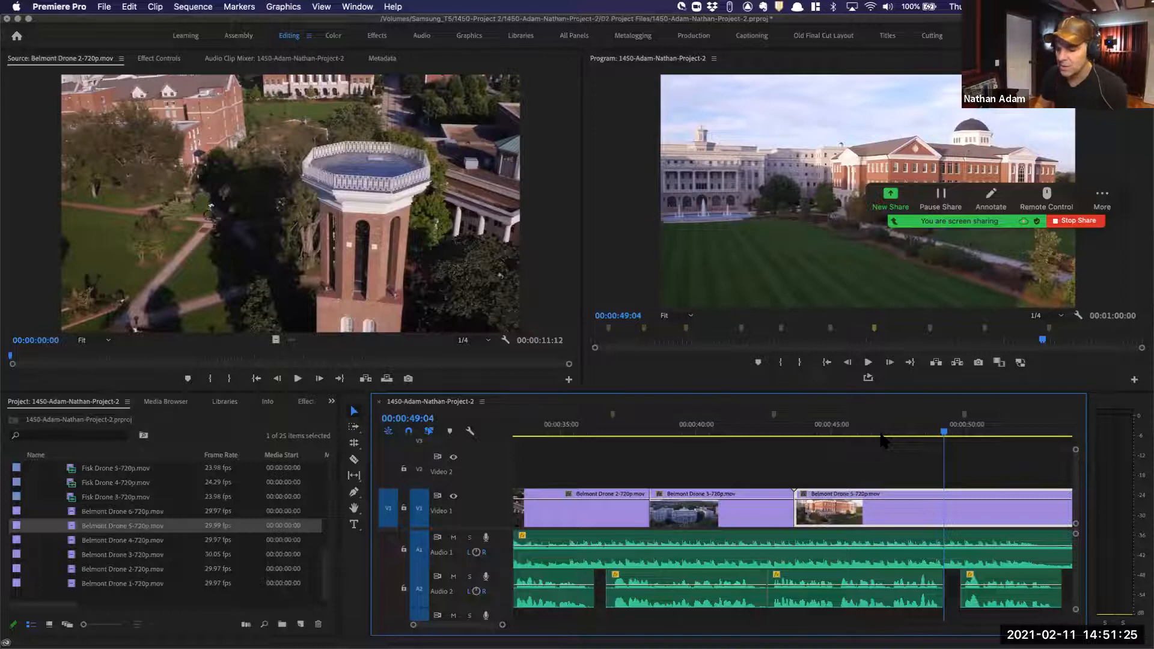
Mark a range from the start of Belmont Drone 5 at 00:00:43:15 to 00:00:44:20, and clear it
key(Up)
key(i)
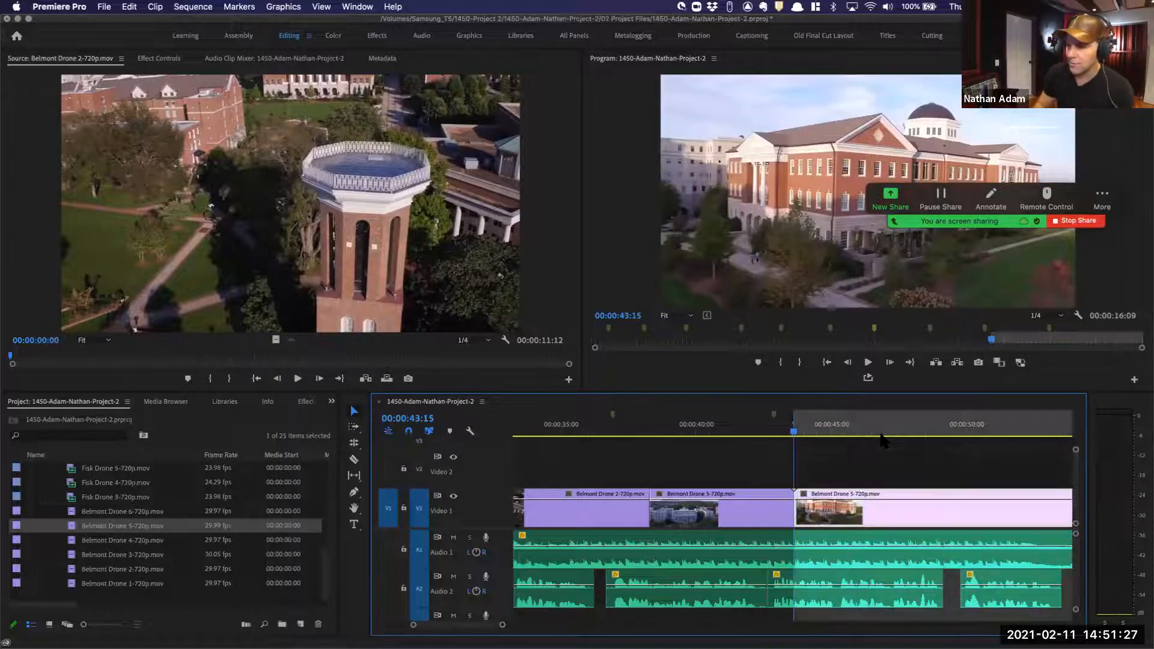
key(space)
key(o)
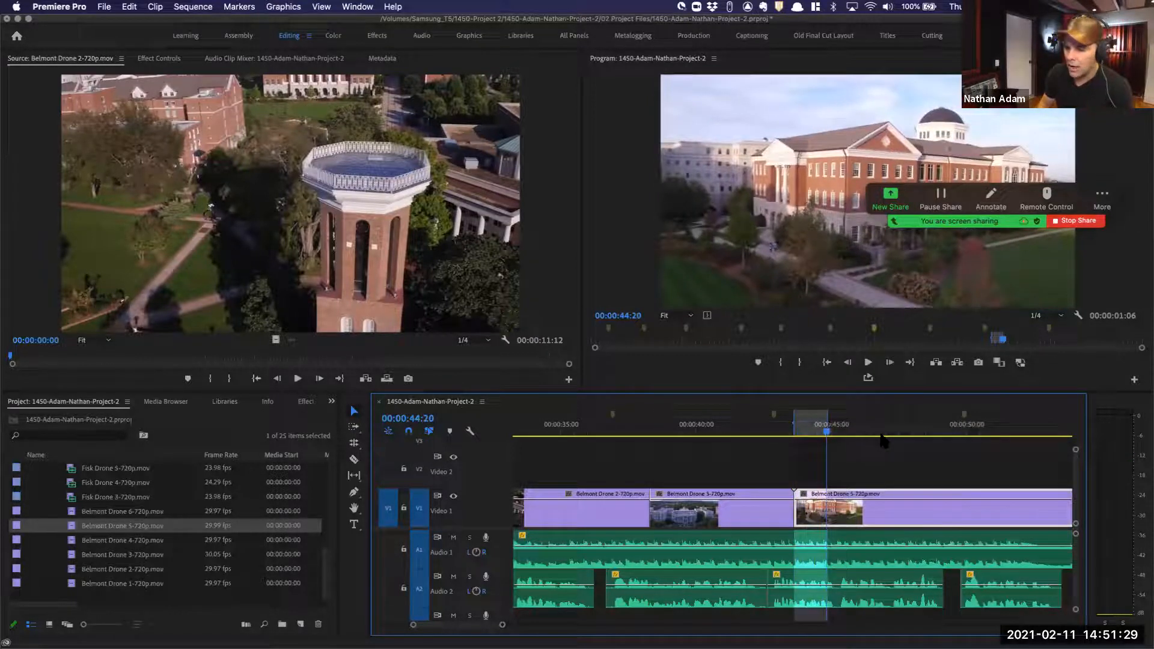
key(alt+x)
Save the project and play the cut from Belmont Drone 3 to Belmont Drone 5 from 00:00:42:15 against the narration
click(875, 433)
key(super+s)
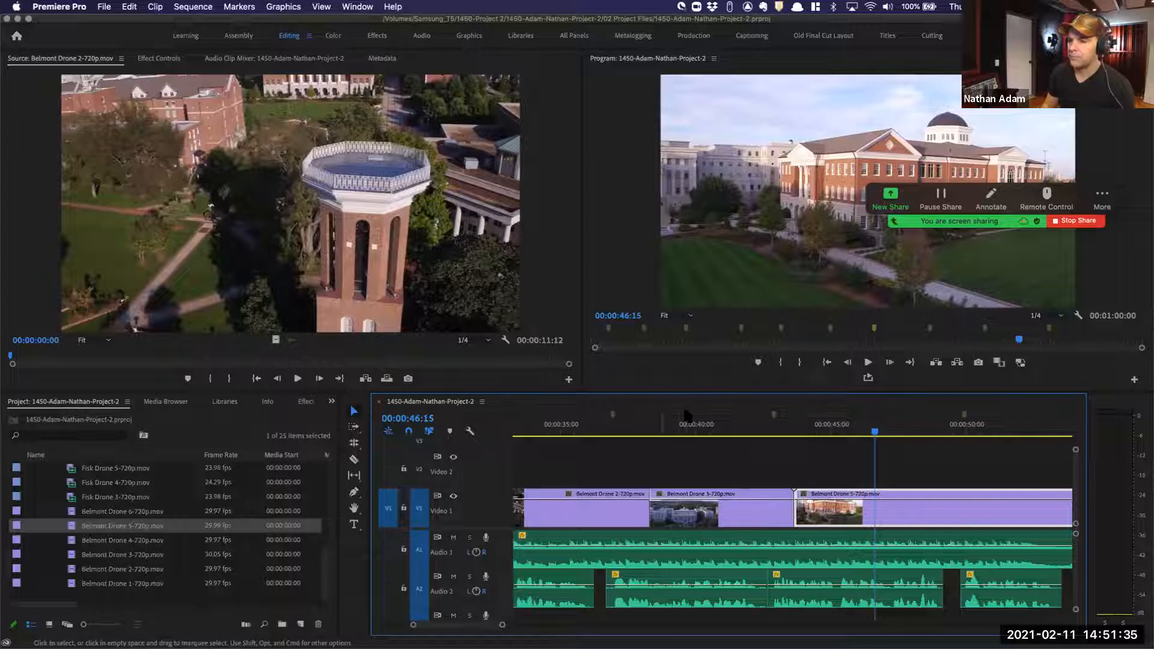
click(767, 433)
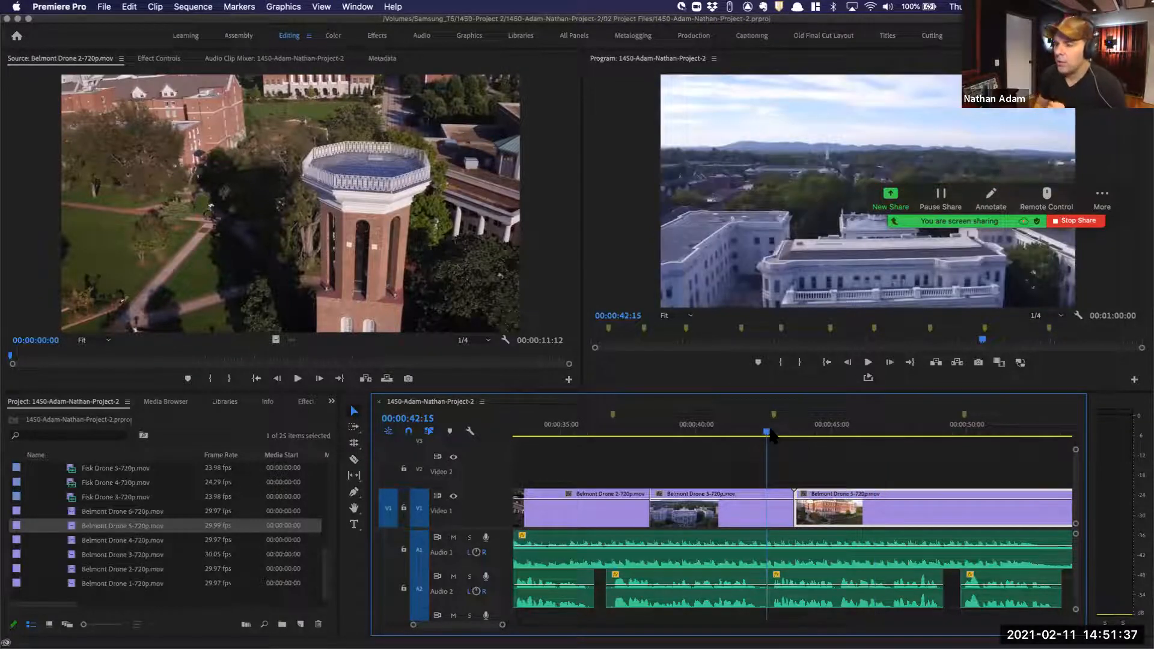
scroll(772, 436, right, 5)
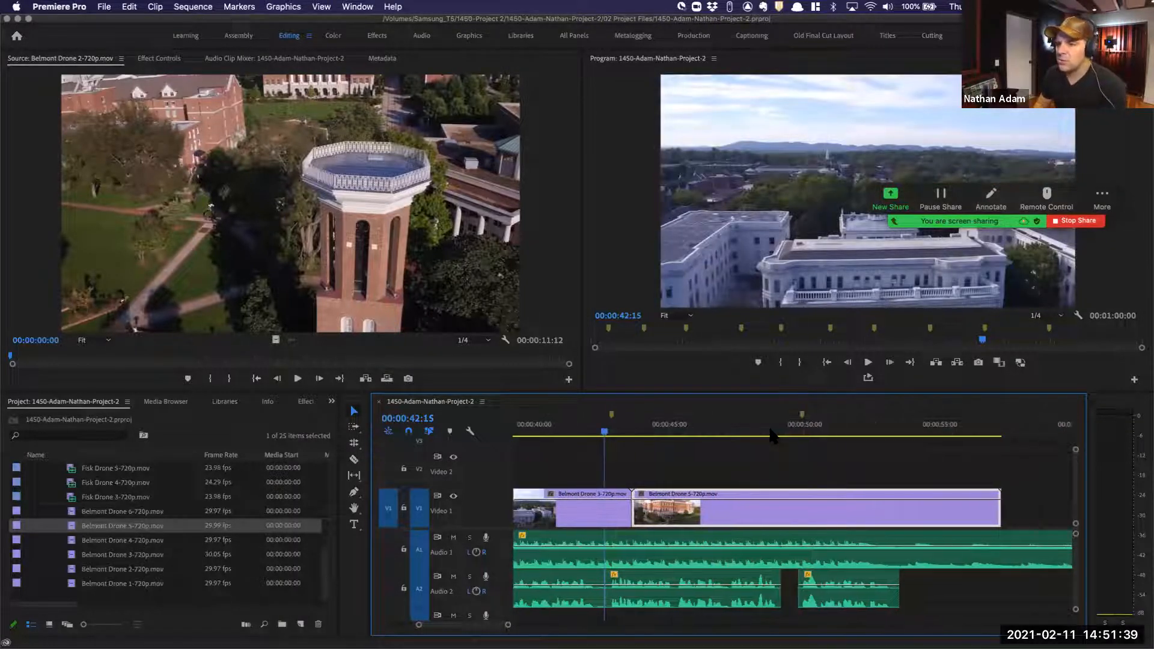
key(space)
key(space)
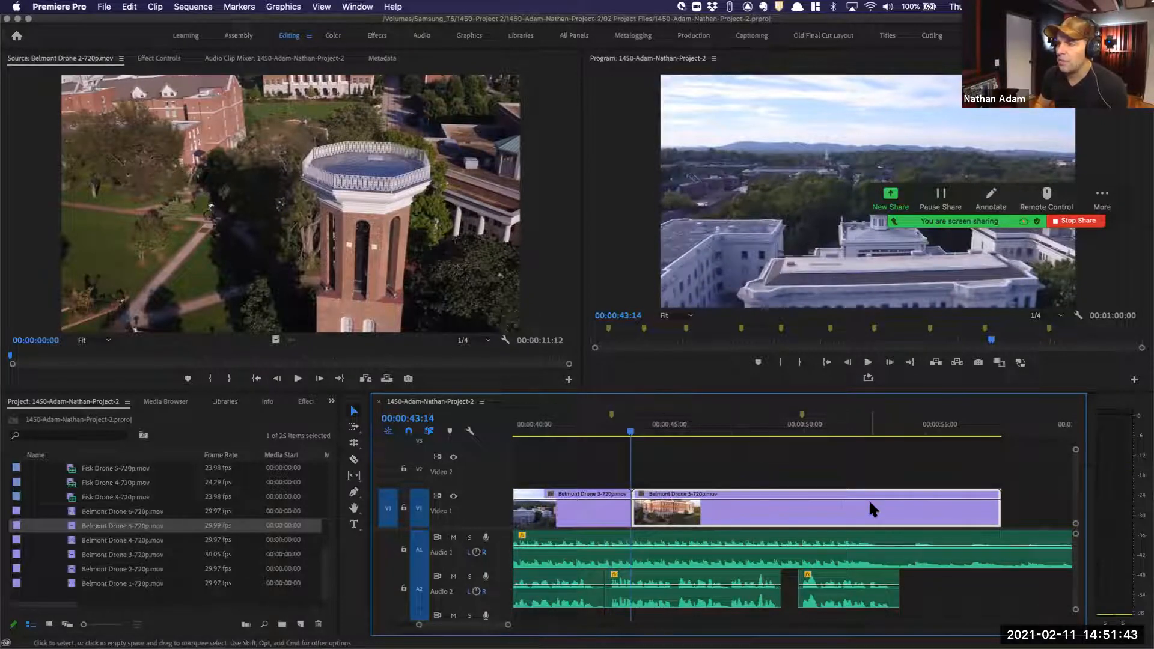
key(space)
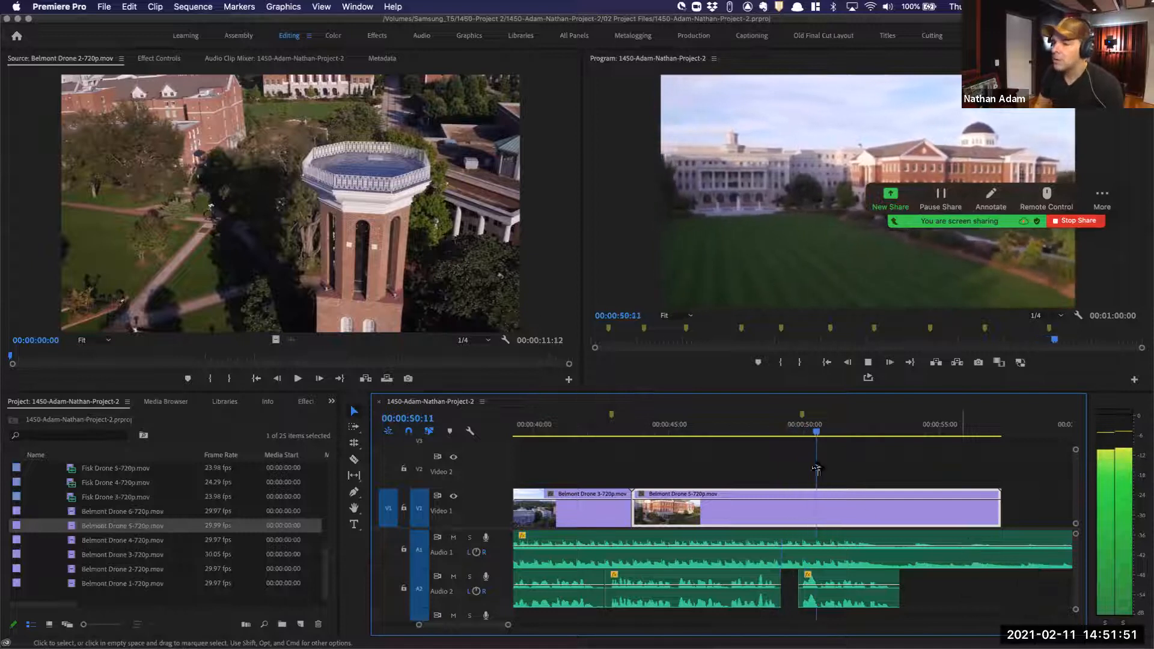
key(space)
click(798, 430)
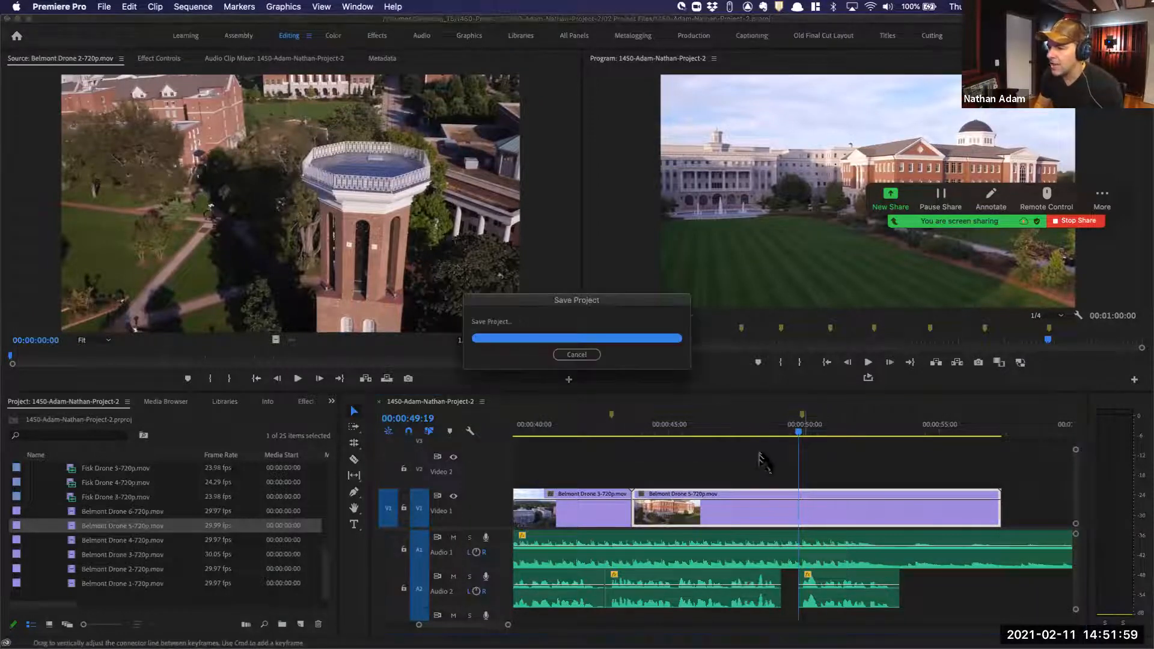
click(762, 431)
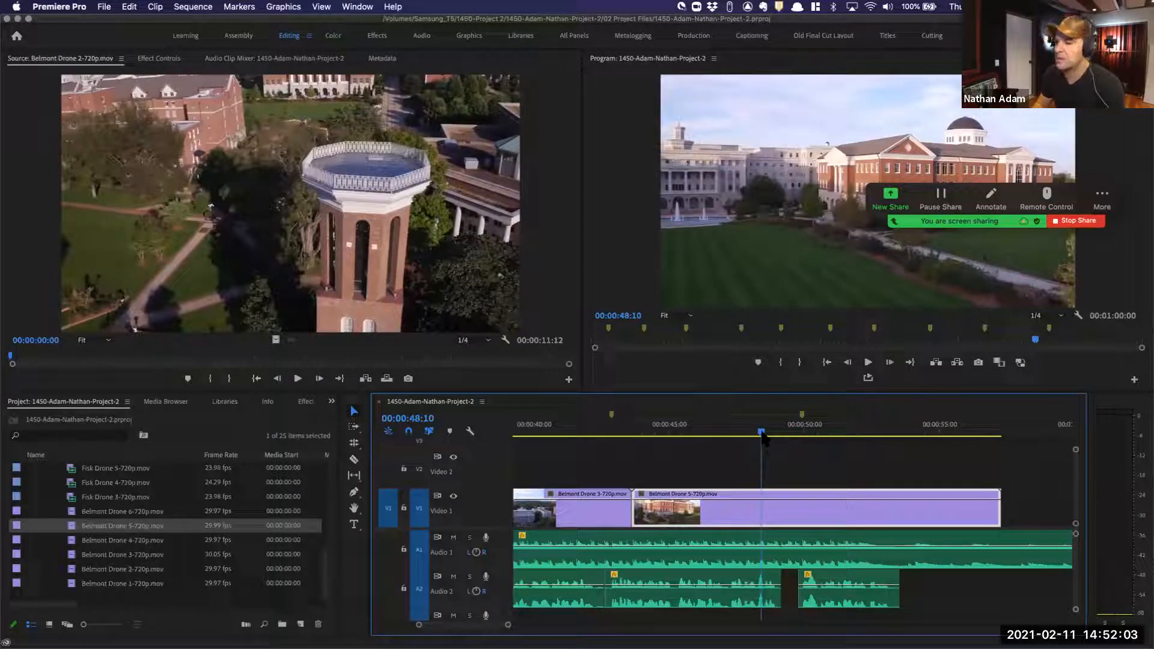
Turn on sound sharing for the Zoom screen share and replay Belmont Drone 5 up to 00:00:50:20
click(1097, 196)
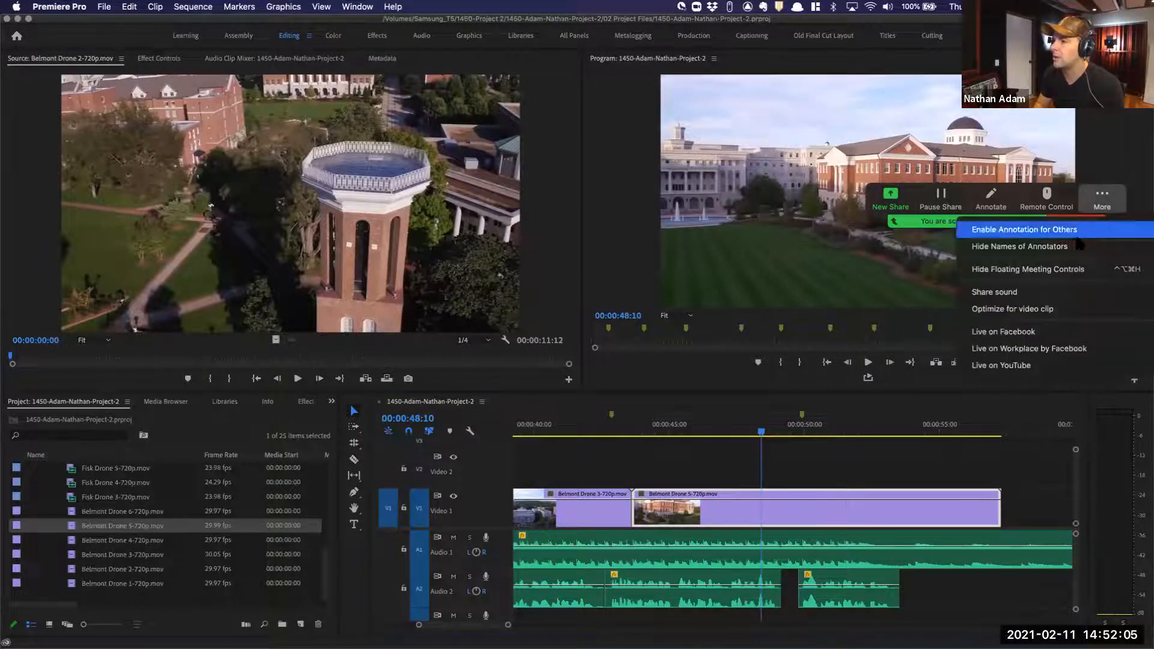
click(971, 291)
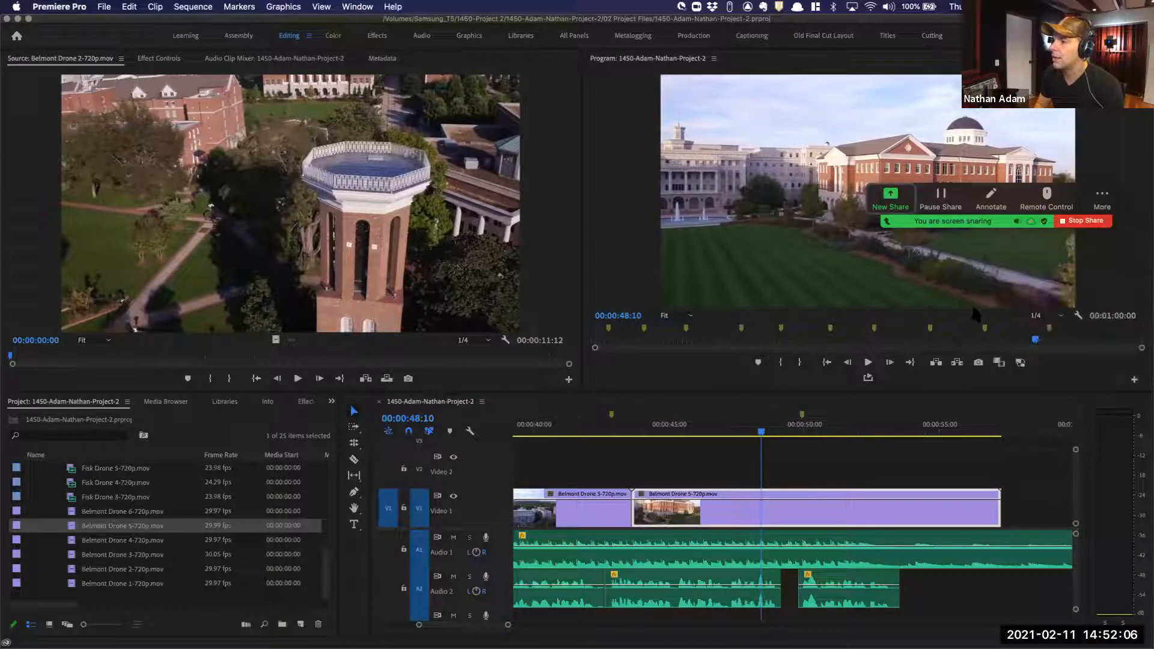
click(746, 435)
key(space)
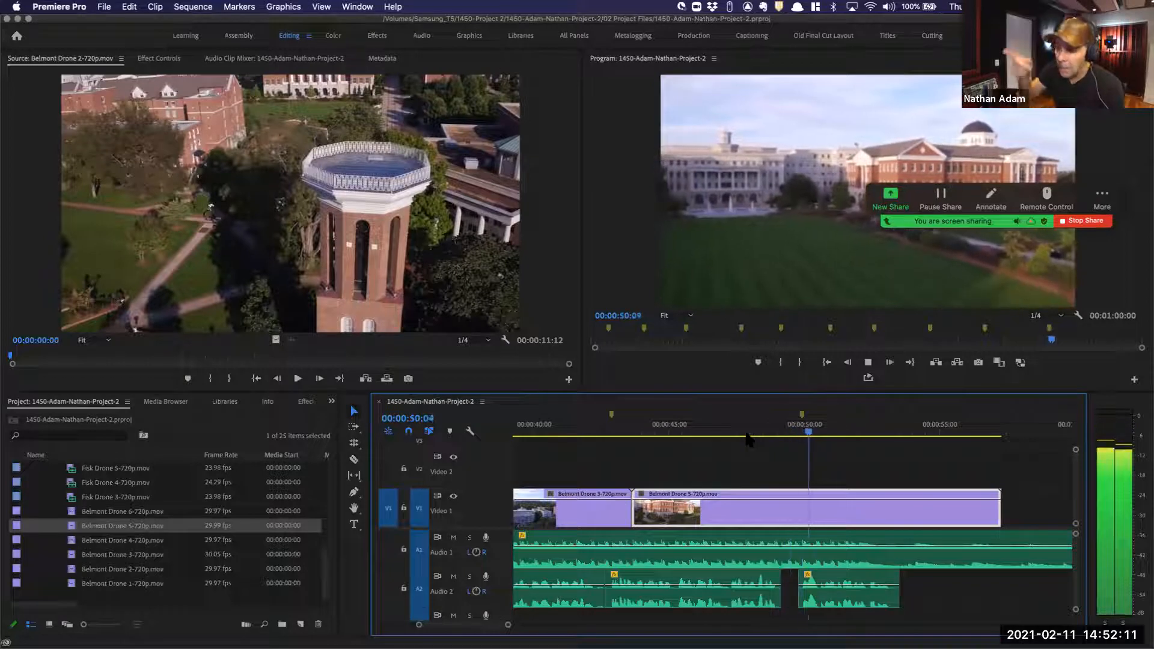
key(space)
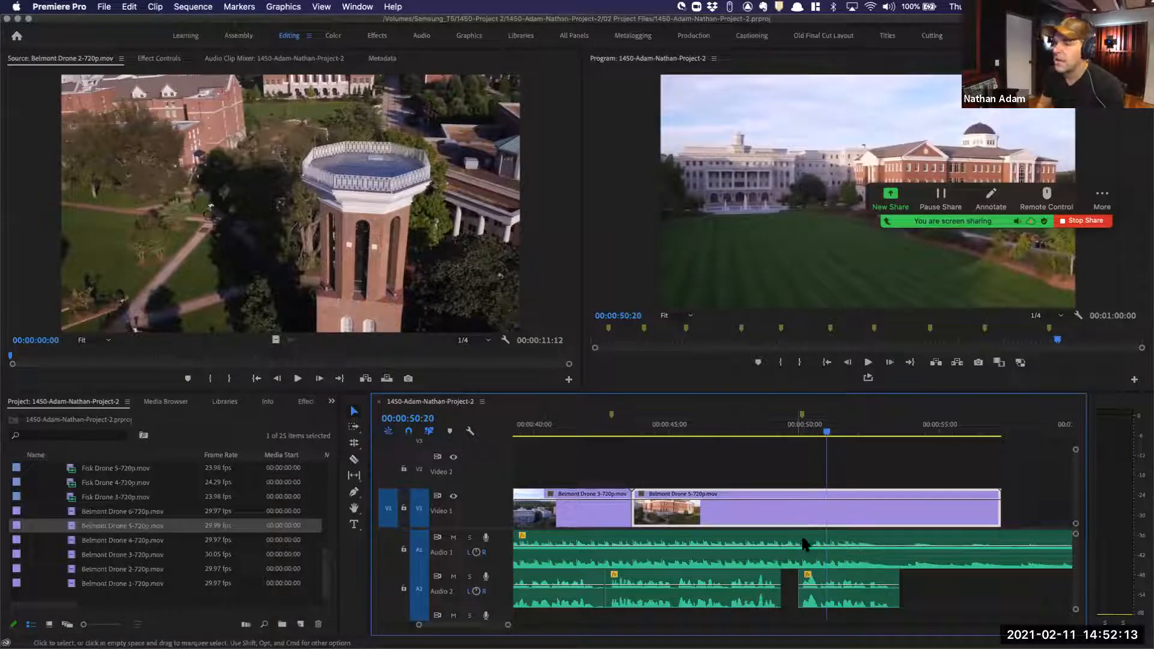
Step frame by frame around the start of the last narration clip and park the playhead at 00:00:49:22
key(j)
key(Left)
key(Left)
key(Left)
key(Left)
key(Left)
key(Left)
key(Left)
key(Left)
key(Left)
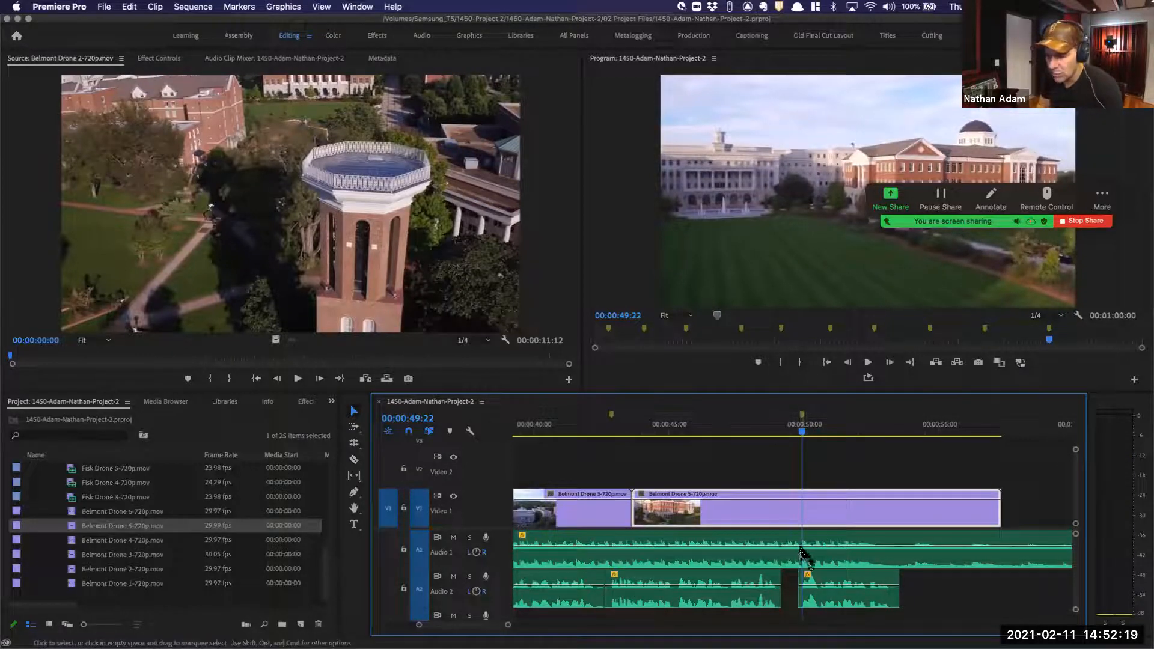
key(Left)
key(Left)
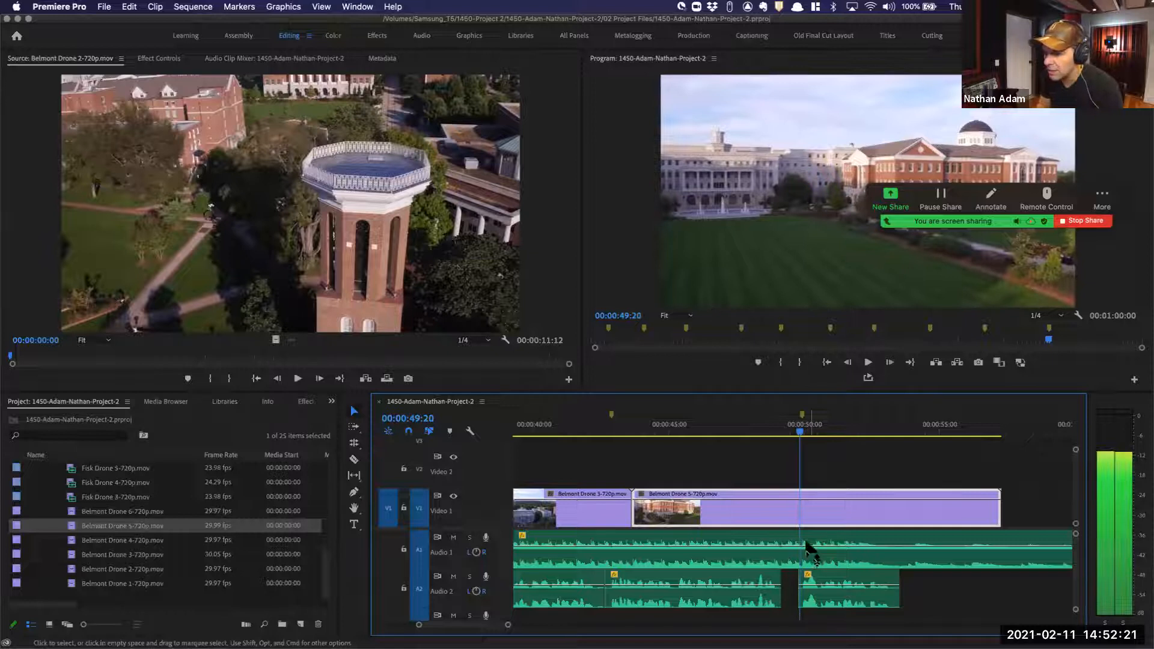
key(Right)
key(Right)
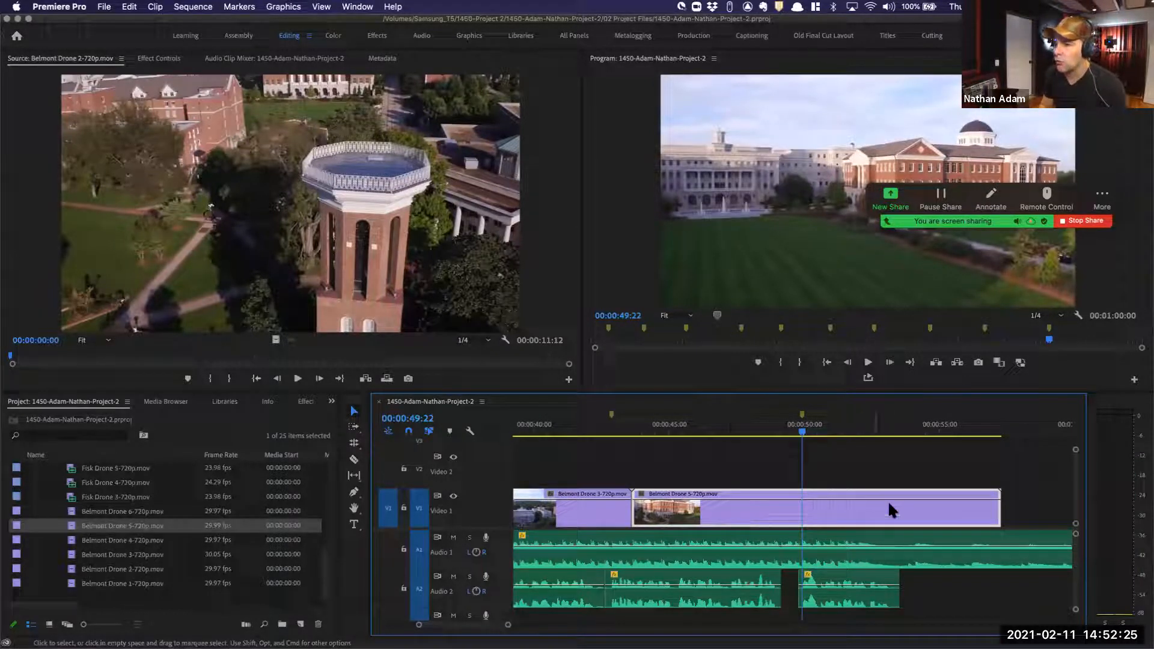
Try to ripple trim Belmont Drone 5 at 00:00:49:22 with the video and audio tracks targeted, and undo it
click(420, 509)
click(420, 509)
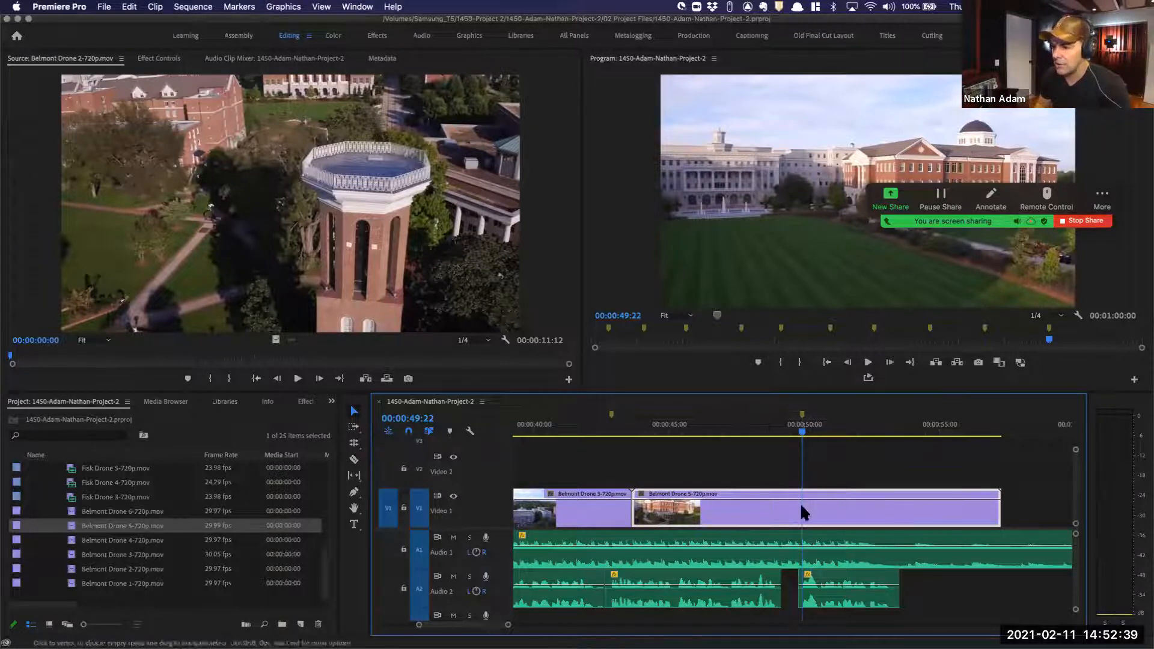
key(q)
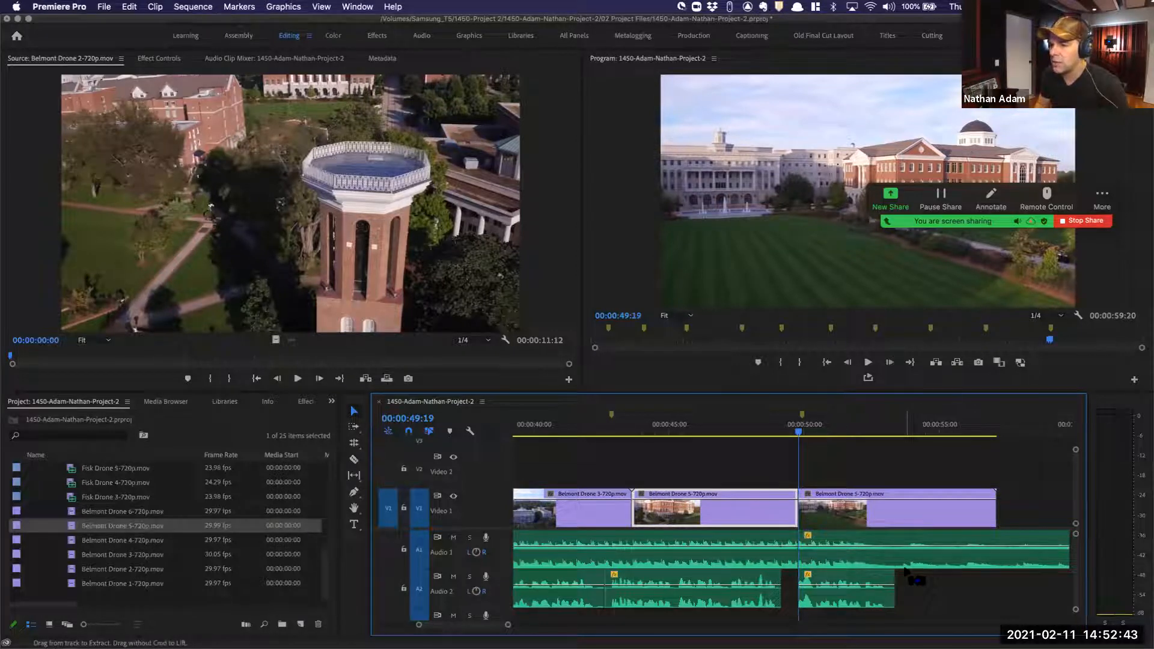
key(super+z)
scroll(907, 574, right, 3)
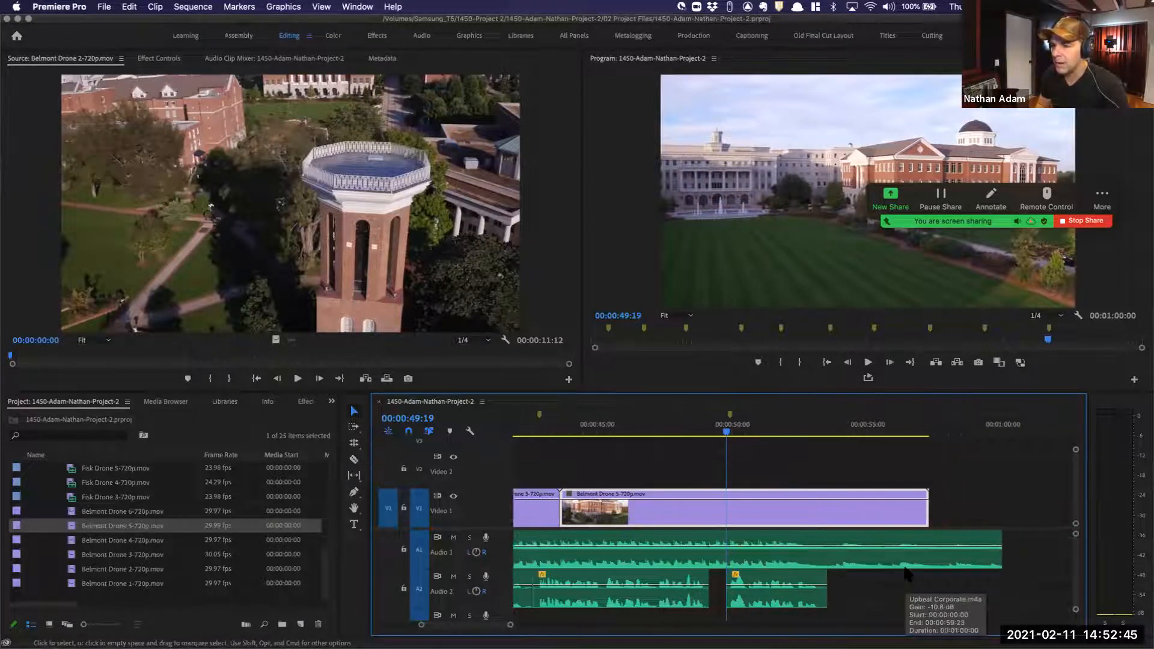
key(apostrophe)
key(super+z)
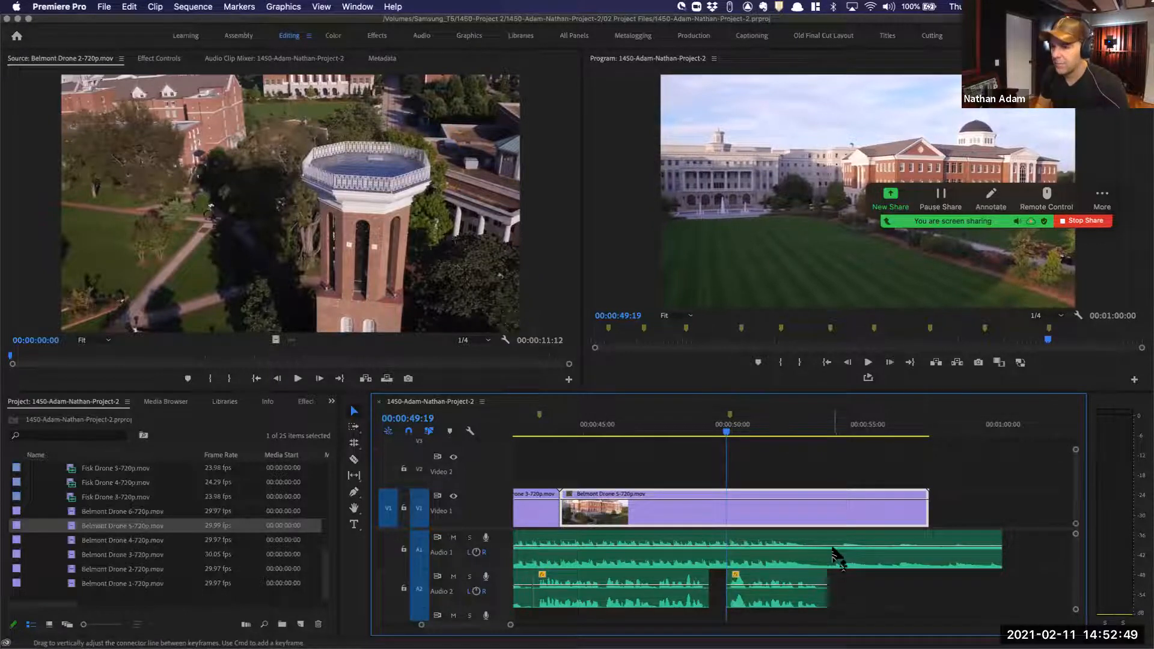
key(apostrophe)
key(super+z)
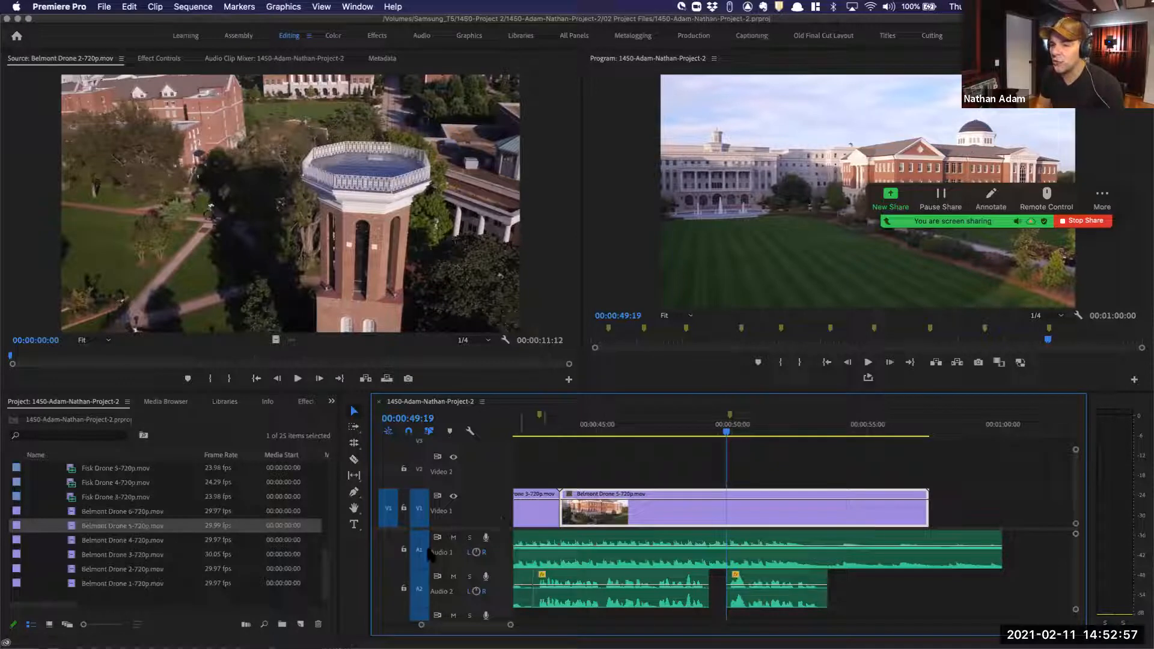
Turn off track targeting for the audio tracks, leaving Video 1 targeted
click(421, 551)
click(421, 589)
click(420, 615)
Try to ripple trim the start of Belmont Drone 5 to 00:00:49:19, undo it, and move the playhead to 00:00:49:04
key(q)
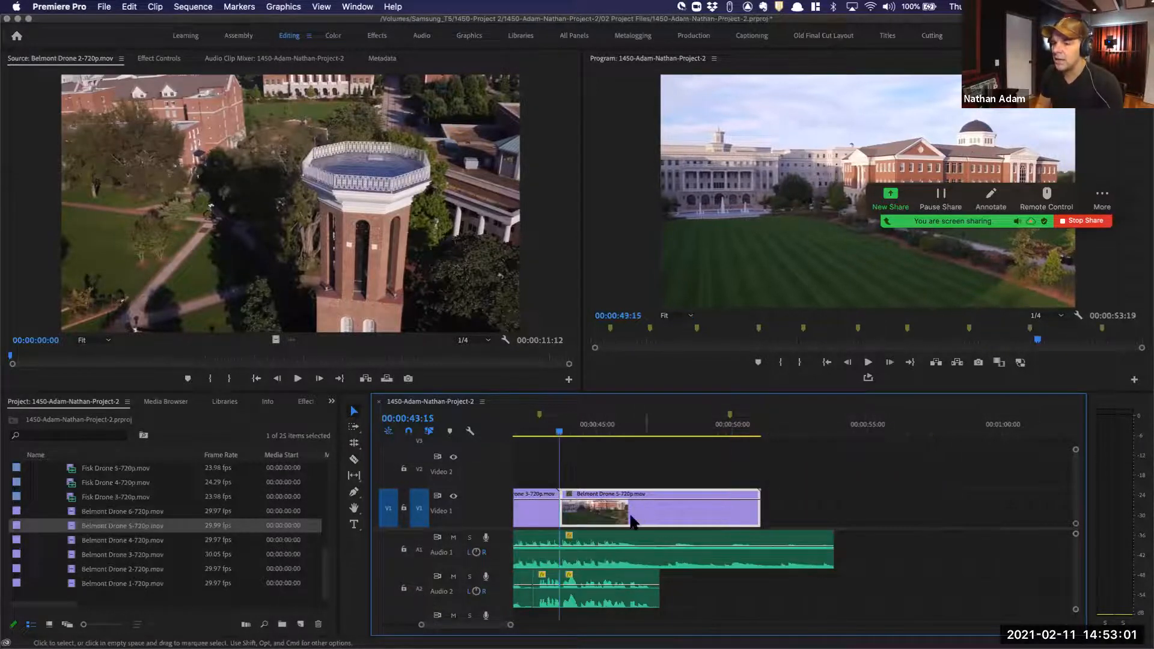
key(super+z)
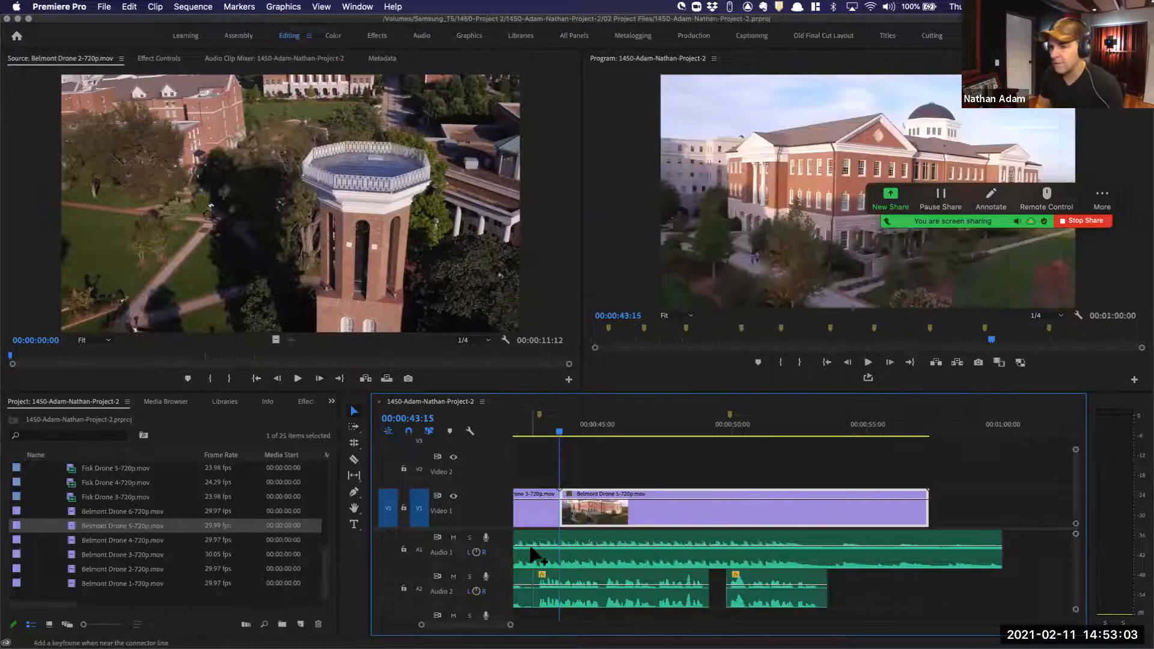
key(super+z)
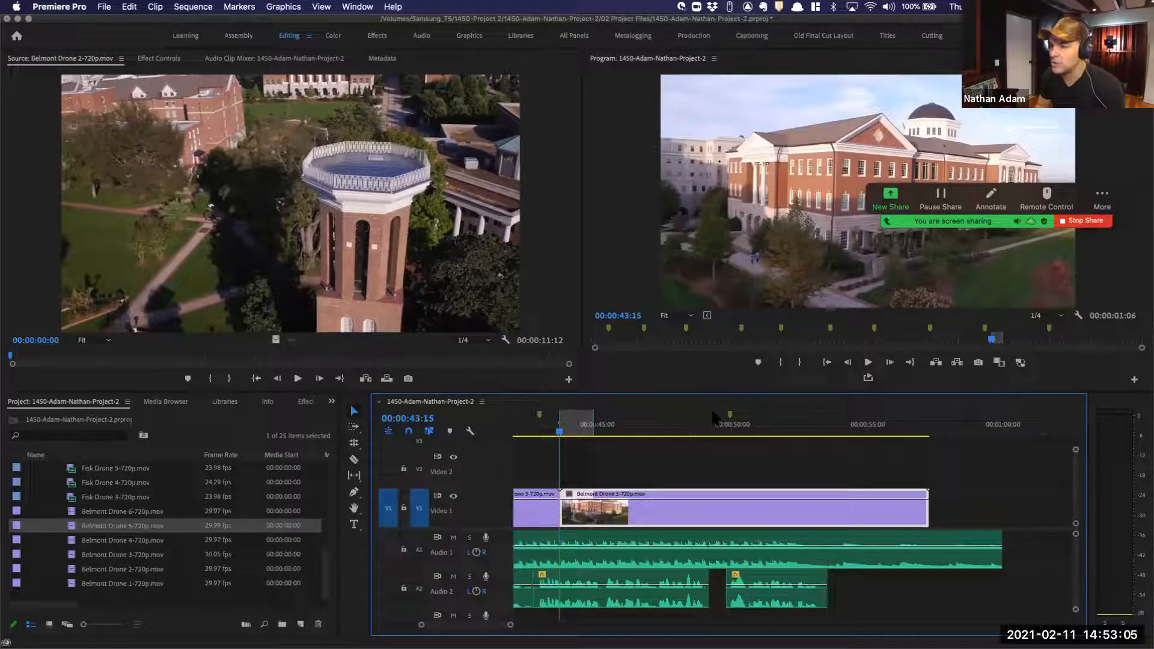
click(713, 415)
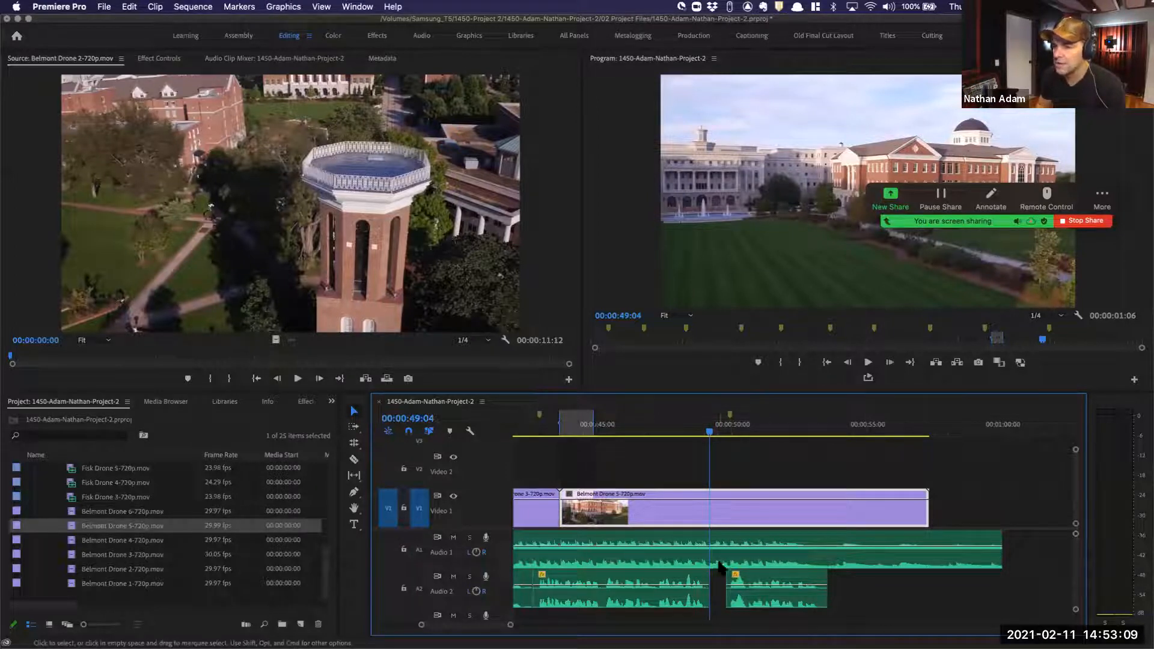
Try to ripple trim the start of Belmont Drone 5 to 00:00:49:04, undo it, and lock Audio 1 and Audio 2
key(q)
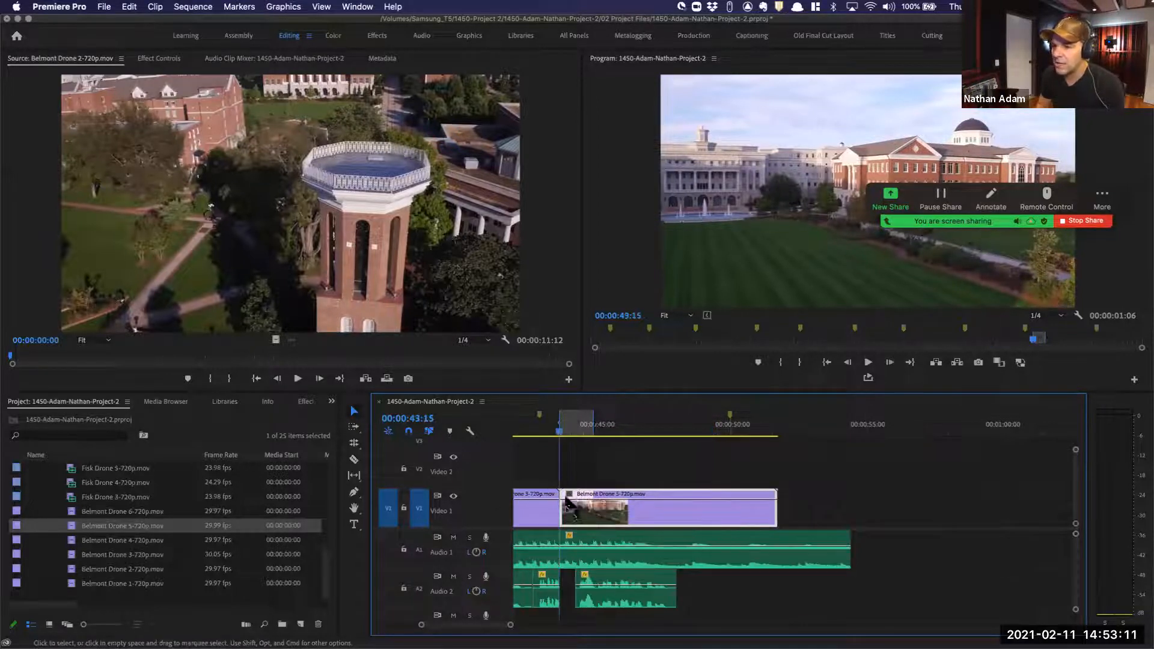
key(super+z)
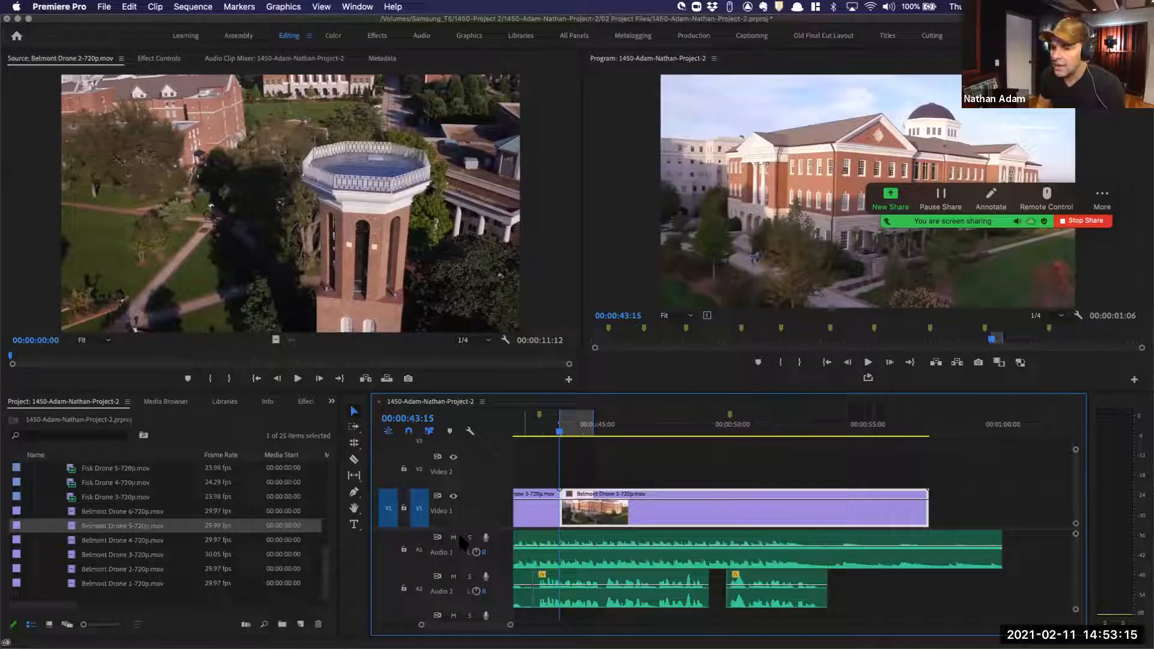
click(404, 549)
click(403, 589)
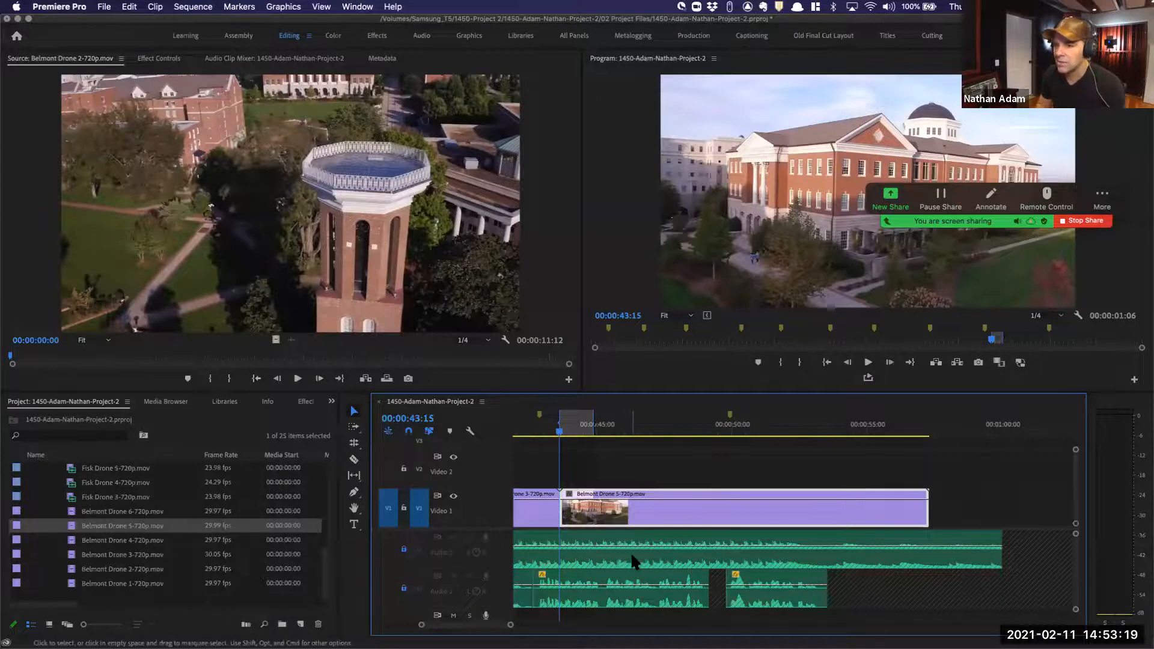
Try to ripple trim the start of Belmont Drone 5 to the marker at 00:00:49:22 with the audio tracks locked, and undo it
key(space)
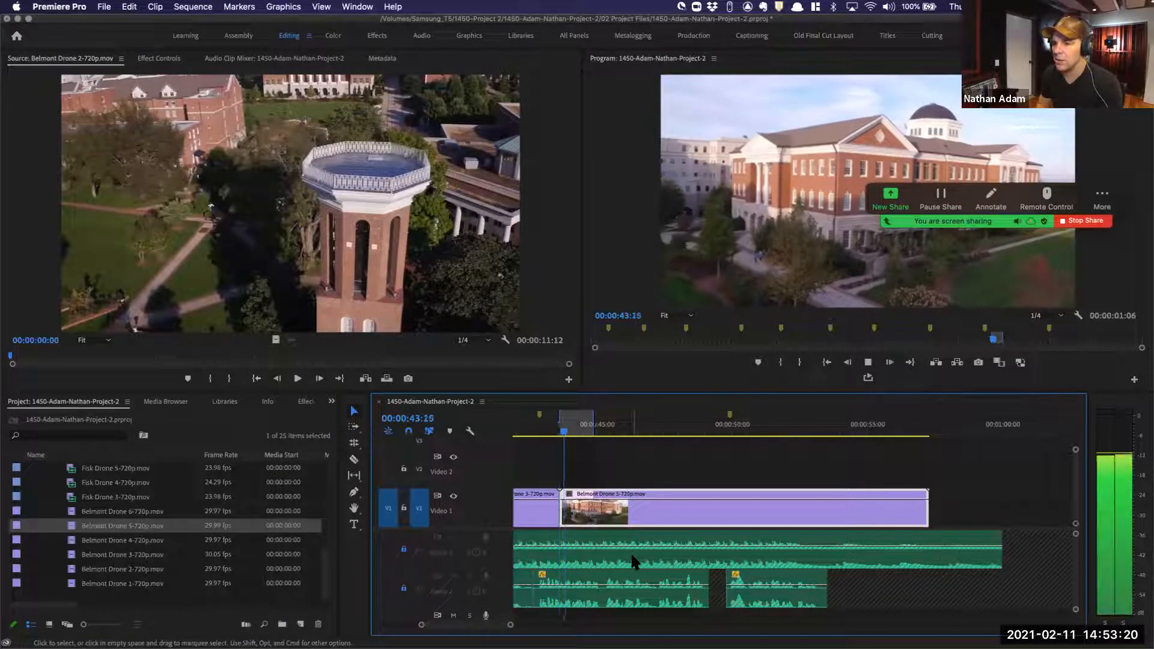
click(711, 425)
key(space)
key(space)
click(730, 424)
key(q)
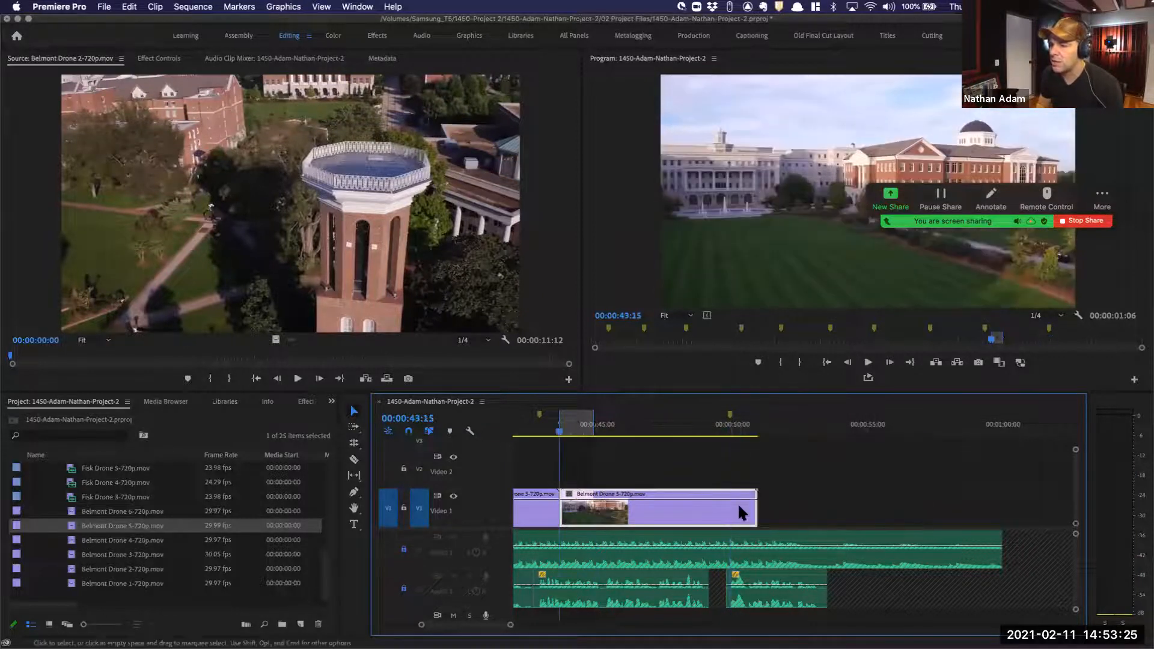
key(super+z)
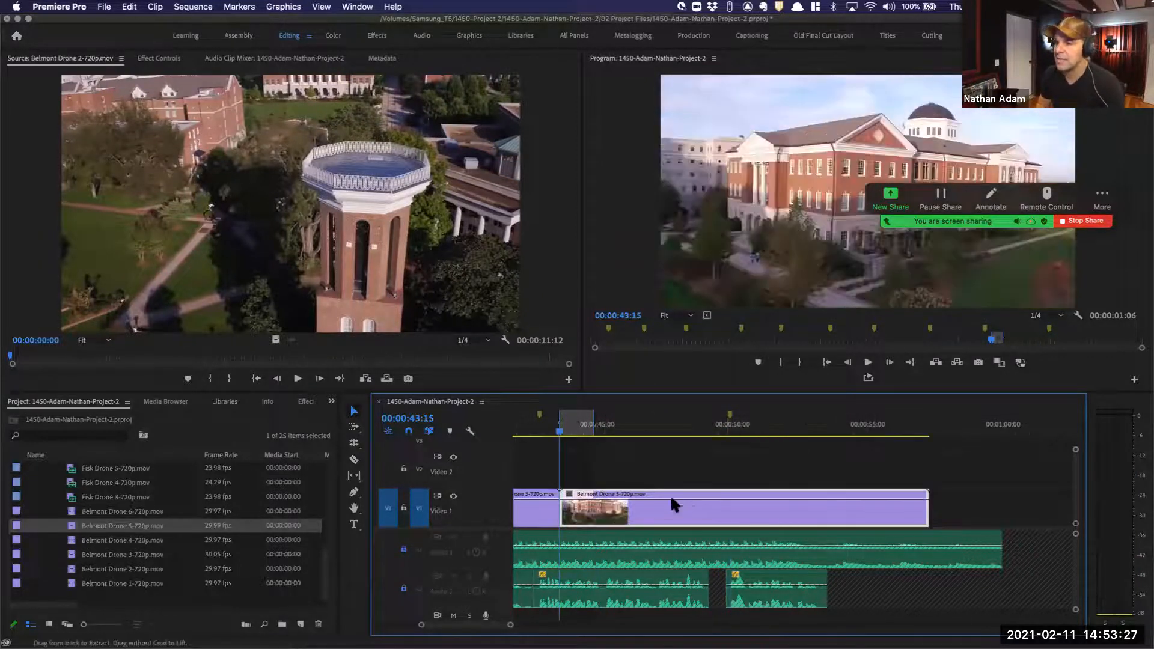
Try to ripple trim the end of Belmont Drone 5 to 00:00:49:22 with the audio tracks unlocked, and undo it
click(693, 437)
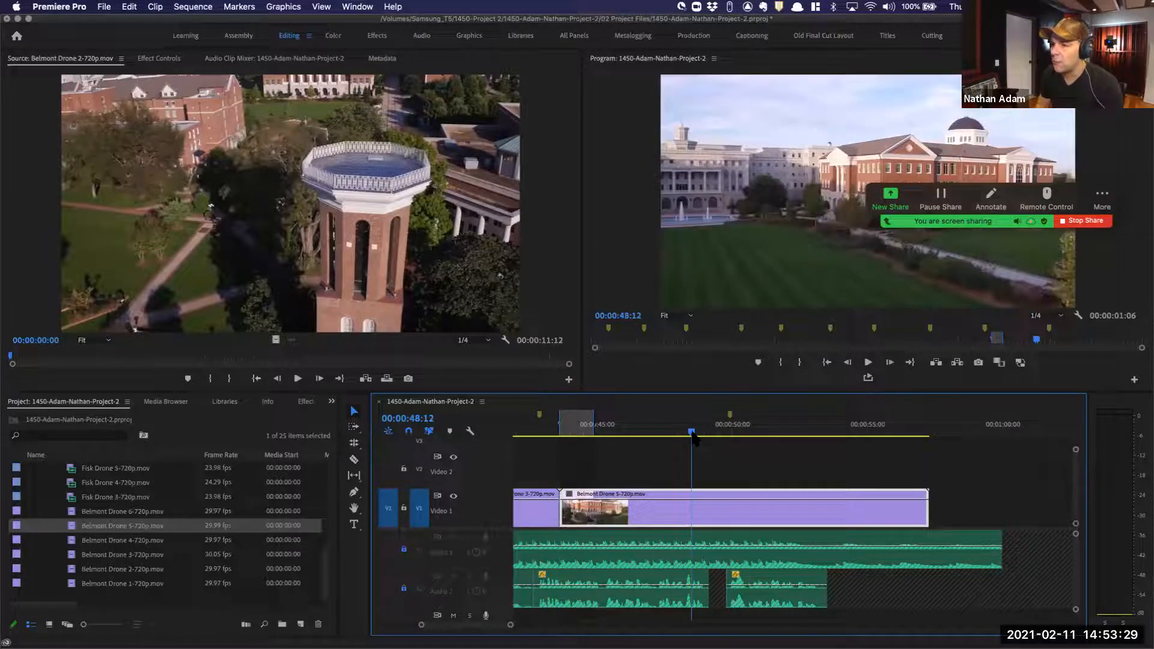
key(space)
key(space)
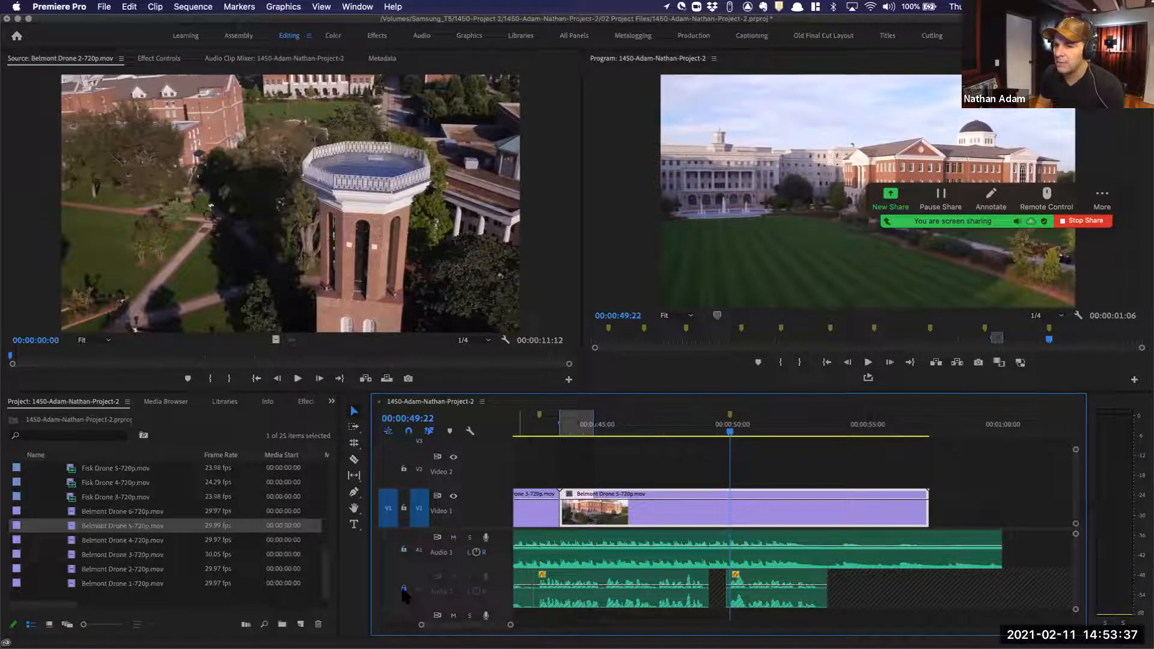
key(w)
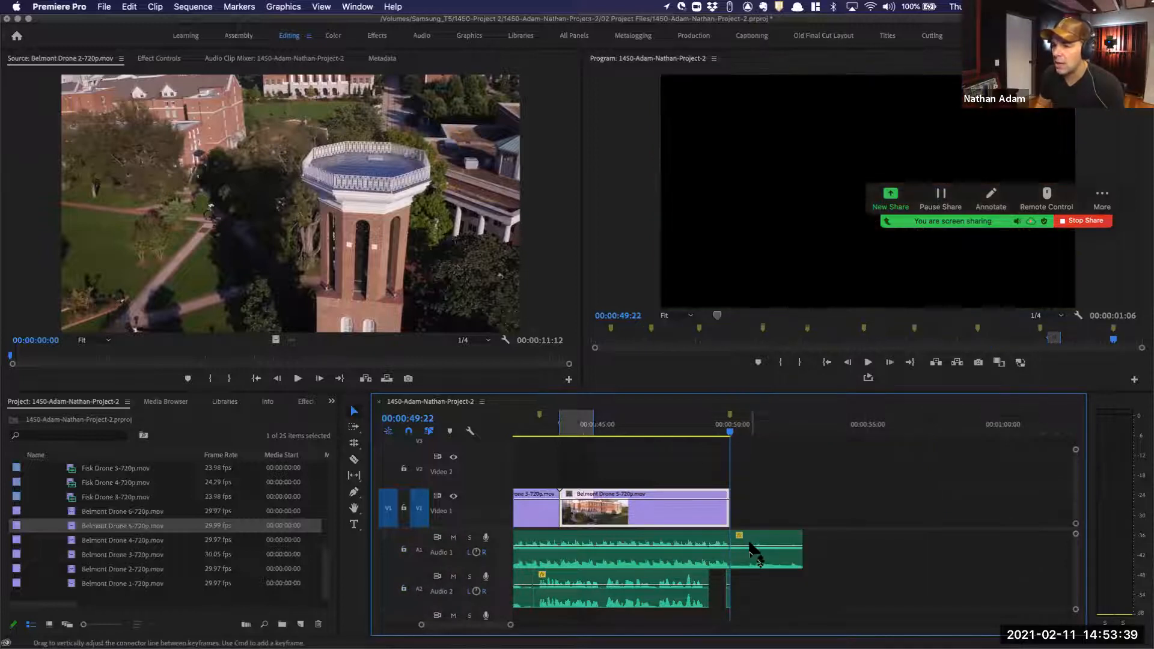
key(super+z)
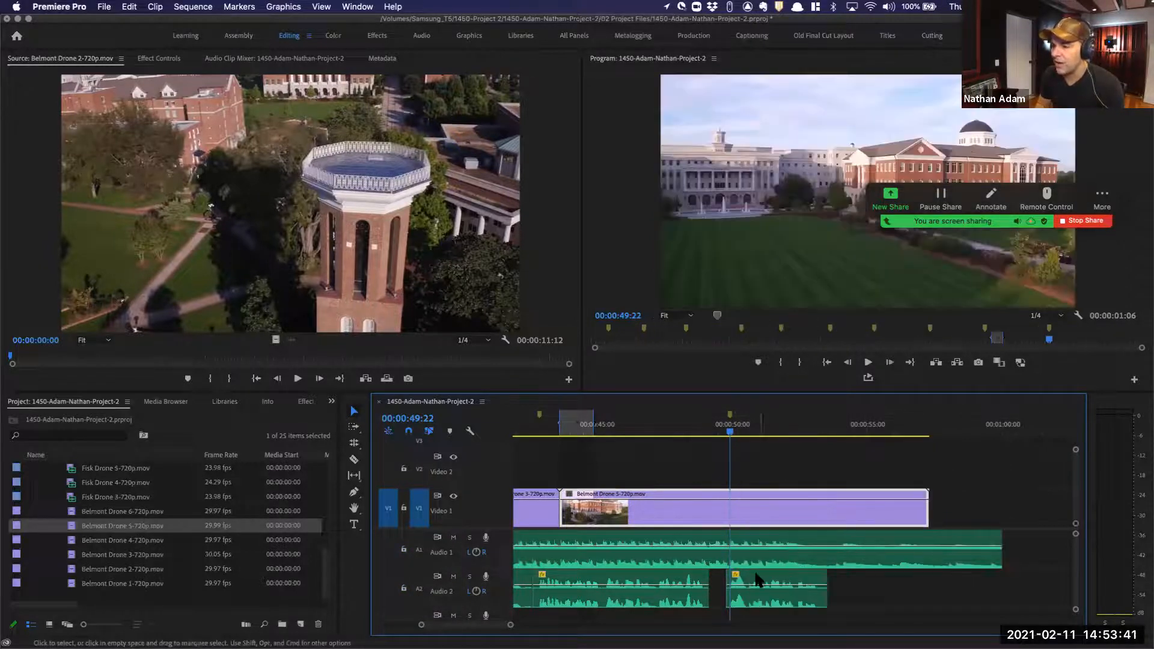
Lock the Audio 1 and Audio 2 tracks, leaving Video 1 unlocked
click(404, 549)
click(404, 589)
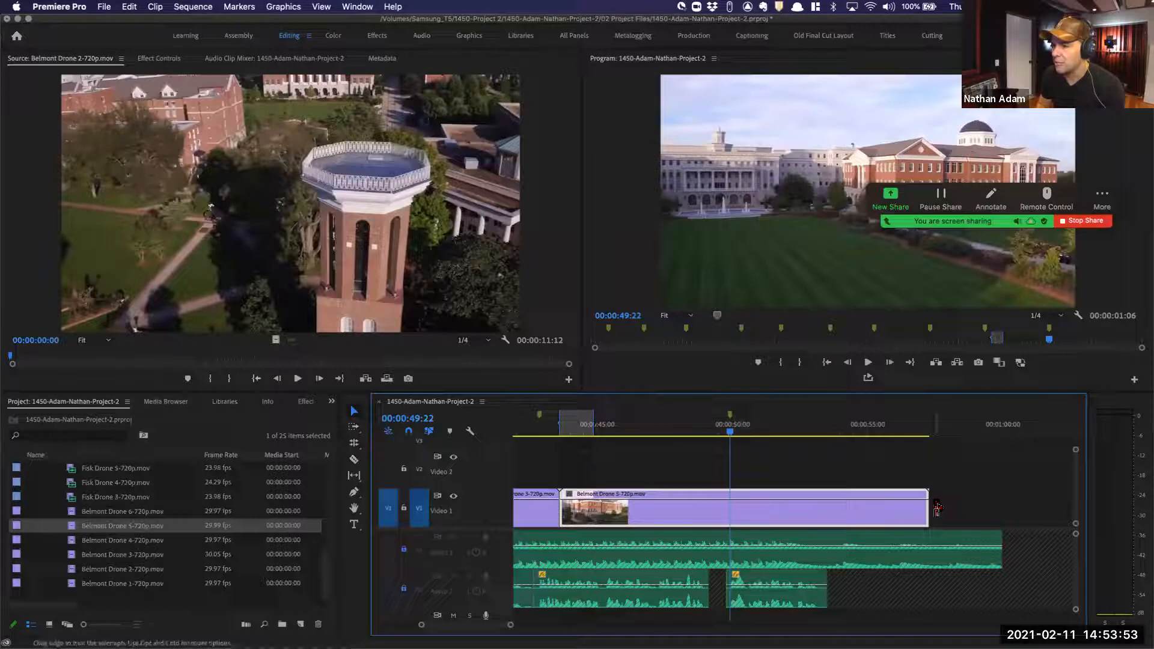
Try to shorten Belmont Drone 5 by pulling its end edge to the playhead at 00:00:49:22, and undo it
drag(924, 508, 729, 509)
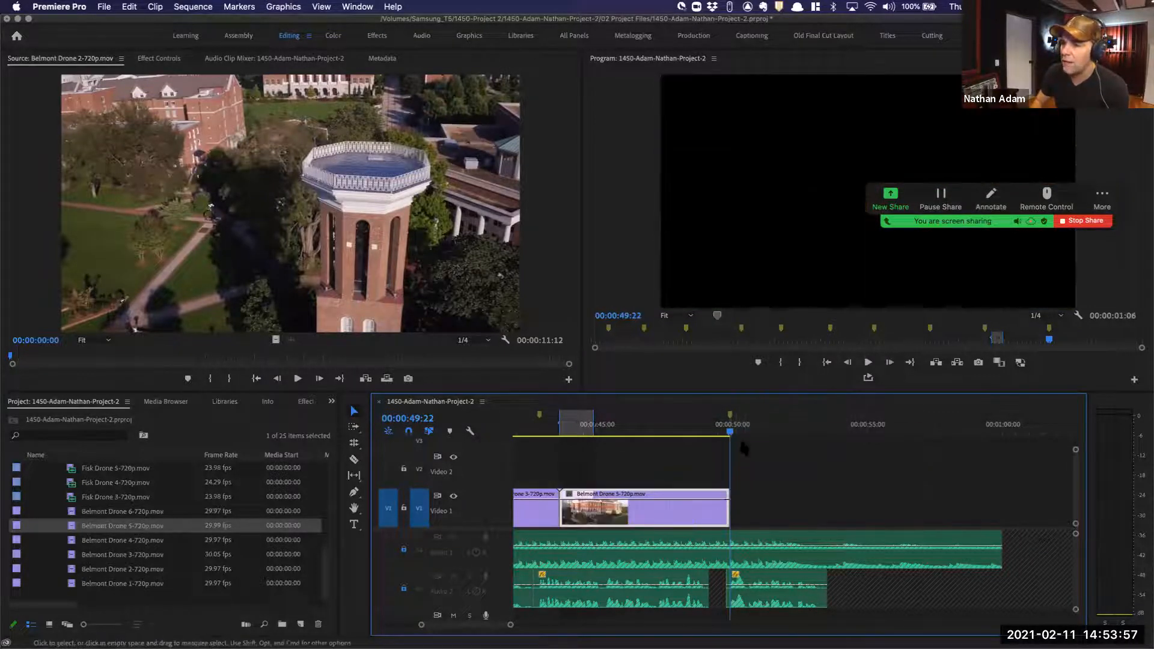
key(super+z)
key(super+shift+z)
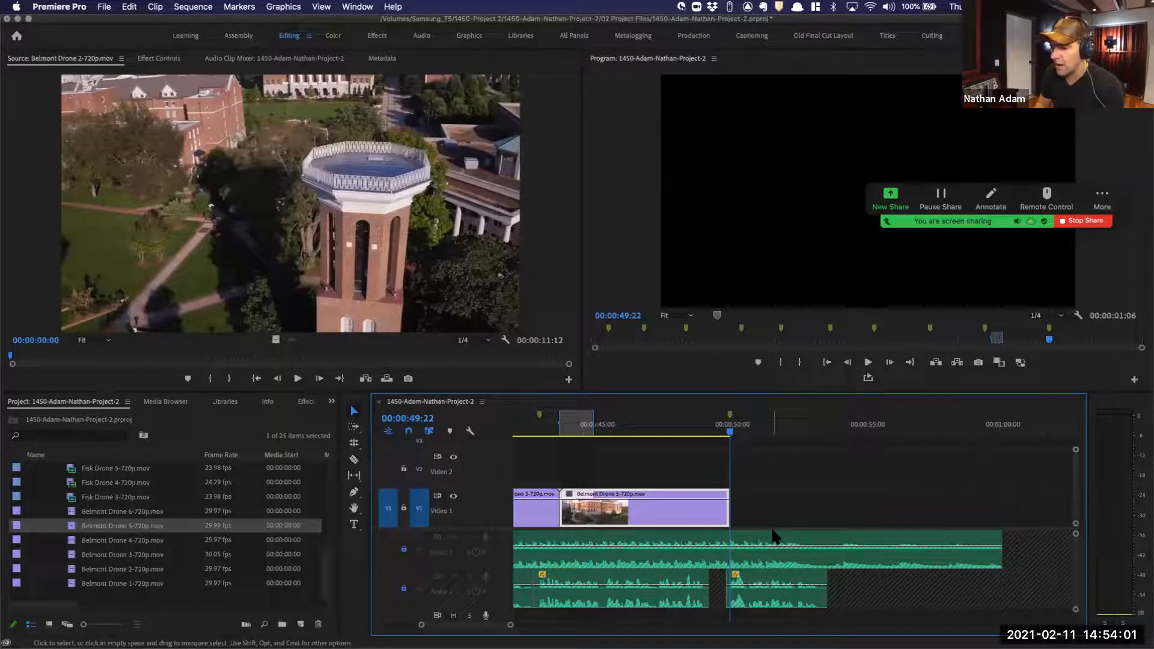
key(super+z)
Play from 00:00:48:08 up to 00:00:49:22, ripple trim the end of Belmont Drone 5 there, and save the project
click(687, 433)
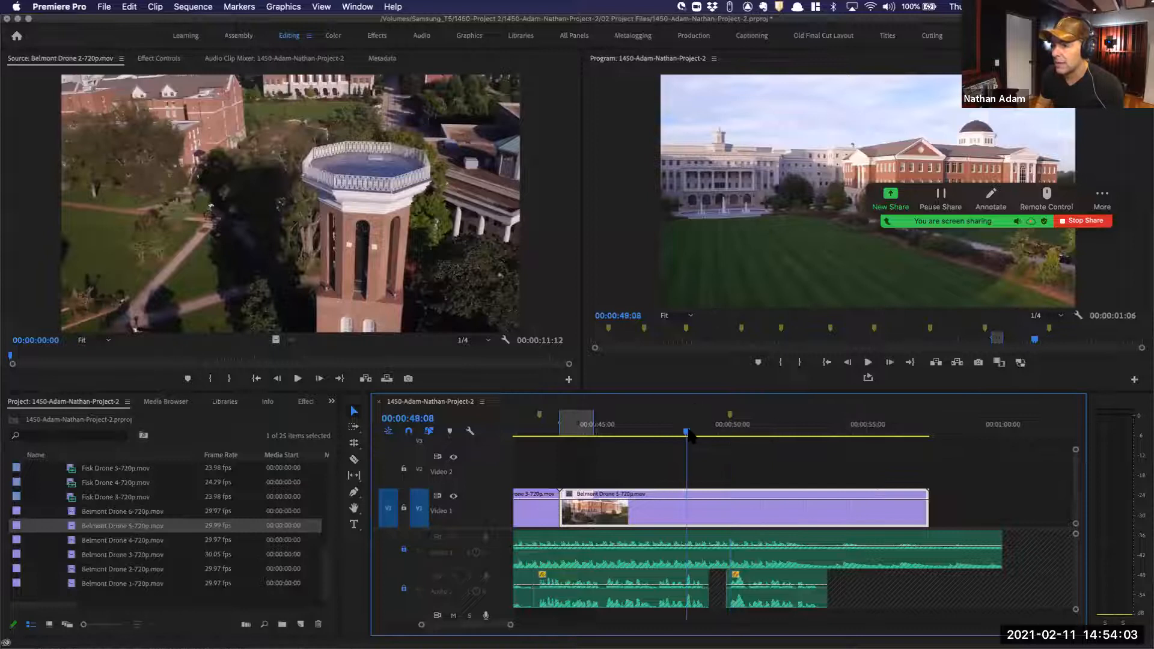
key(space)
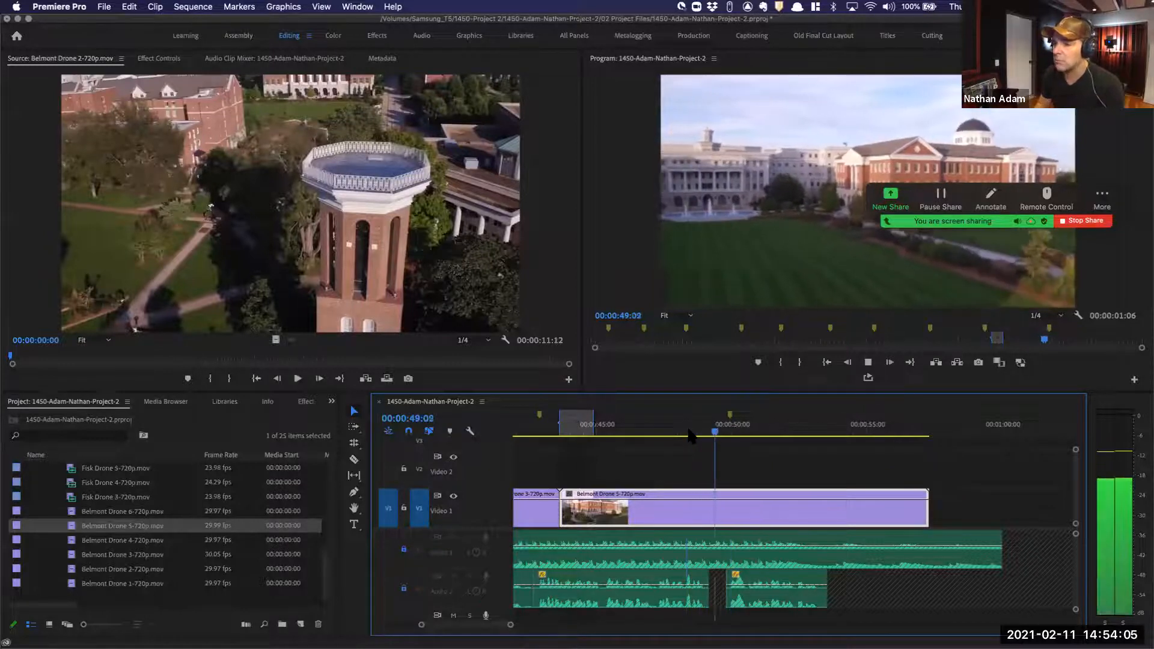
key(space)
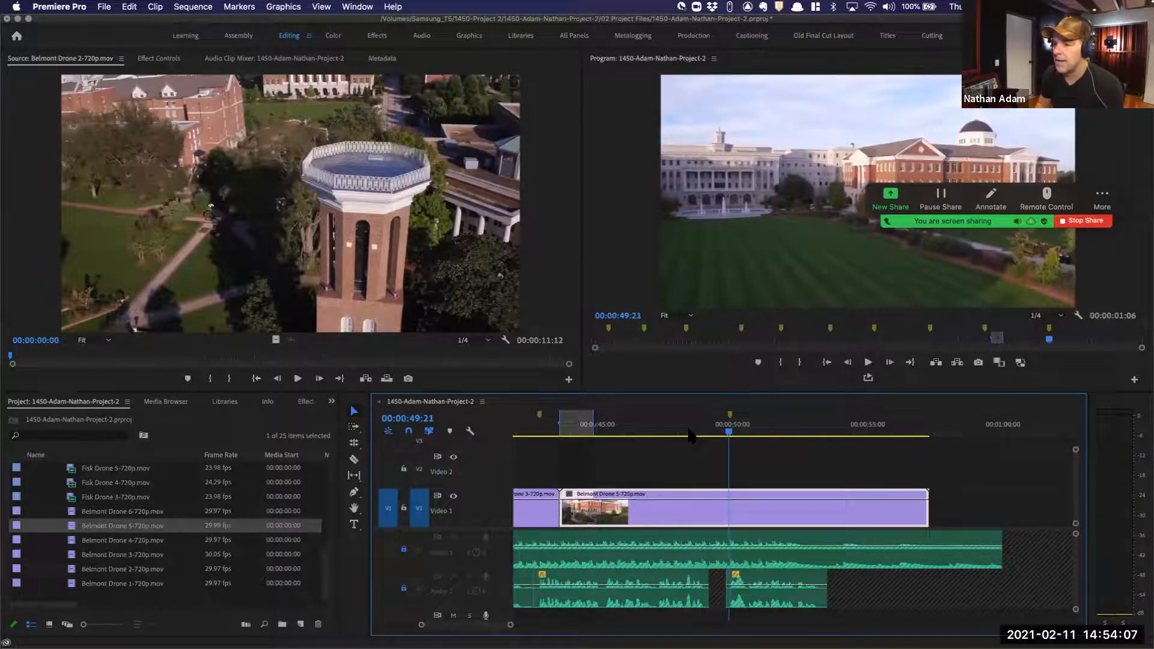
key(Right)
key(w)
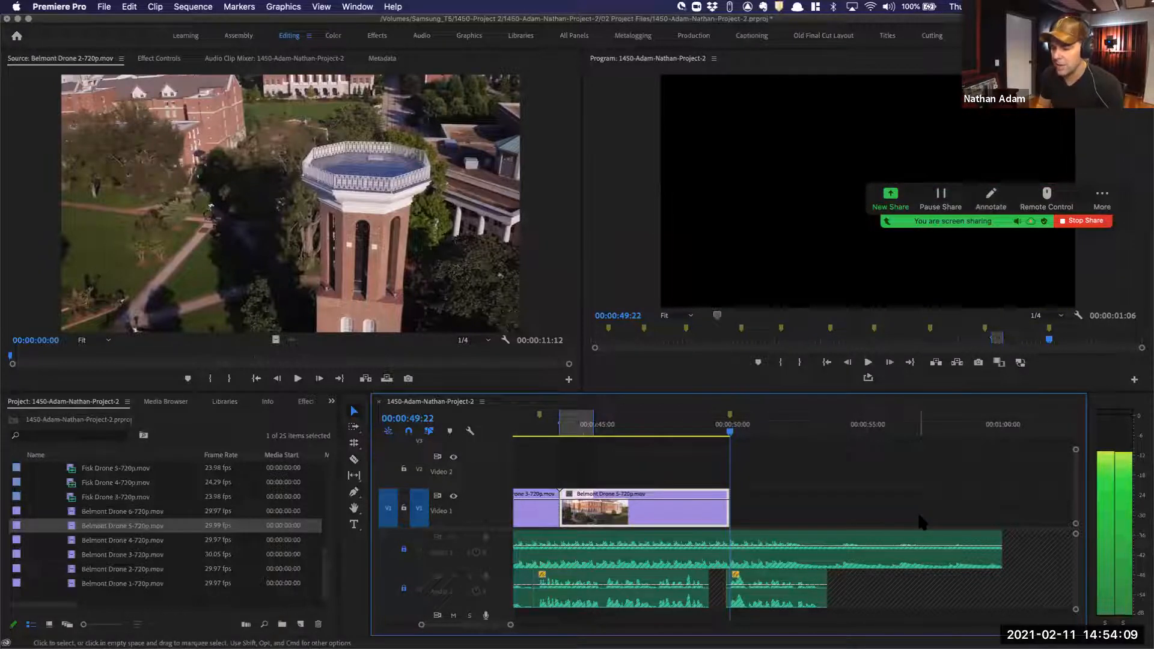
key(super+s)
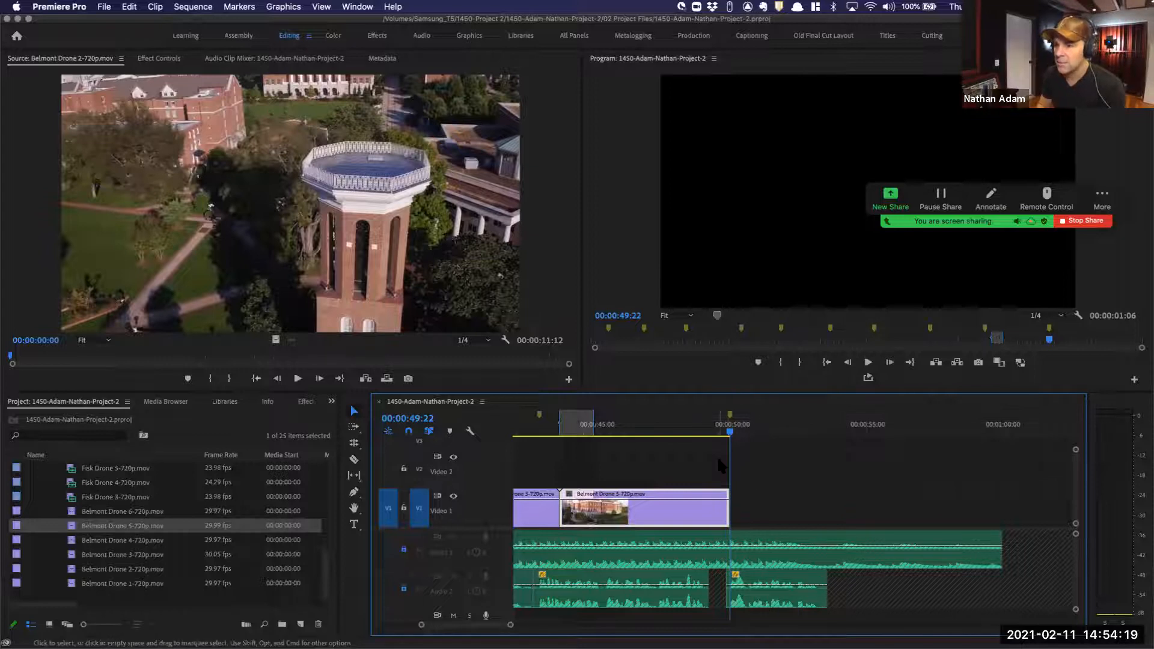
Open Belmont Drone 6-720p.mov in the Source monitor and preview its marked section
double_click(111, 511)
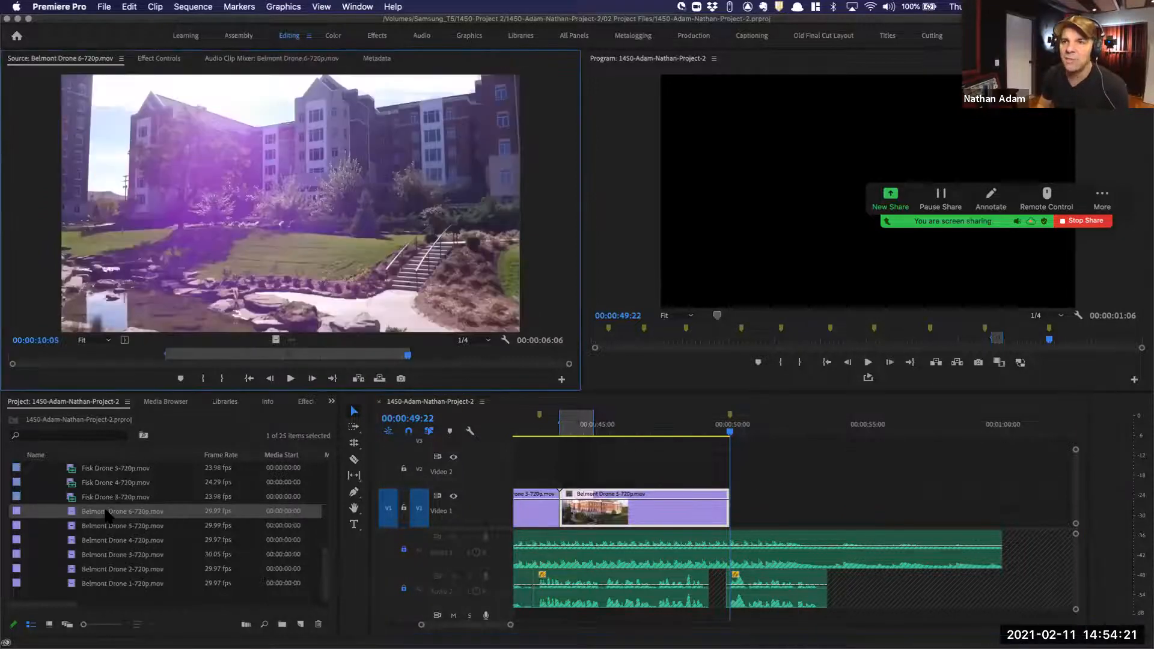
key(space)
key(space)
key(Up)
key(Up)
key(space)
key(space)
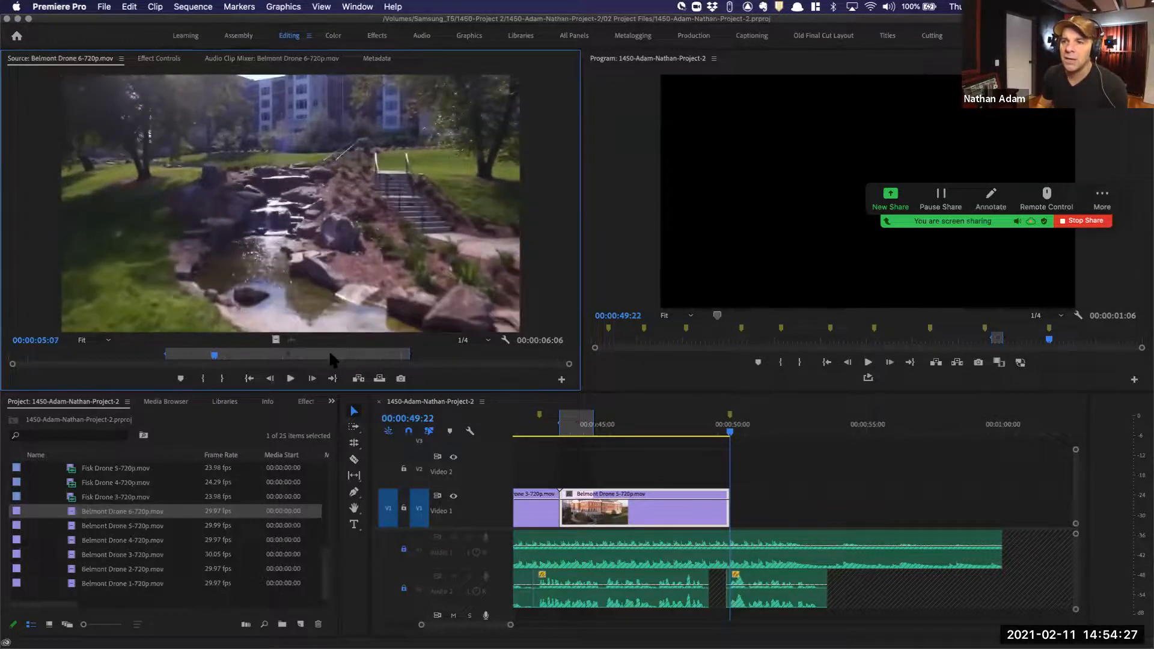
Clear the in and out points of Belmont Drone 6 and preview the clip from its first frame
key(alt+x)
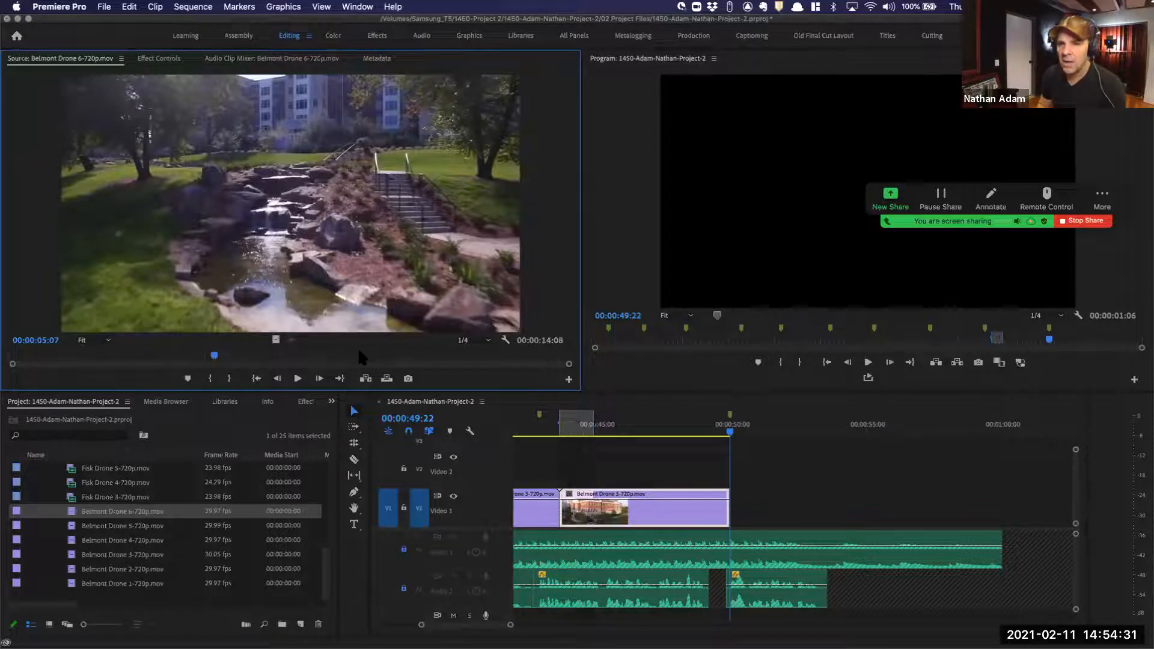
key(Home)
key(space)
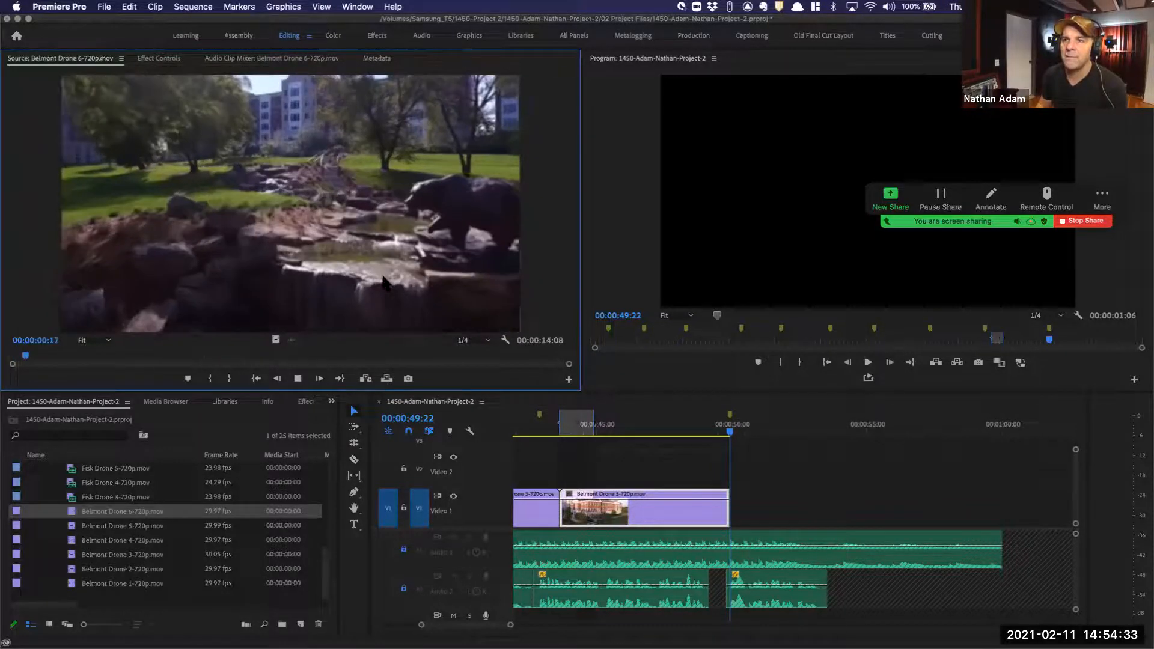
key(Home)
Mark a sequence in point at 00:00:49:22, try overwriting the whole of Belmont Drone 6 onto Video 1, and undo the overwrite
click(1009, 416)
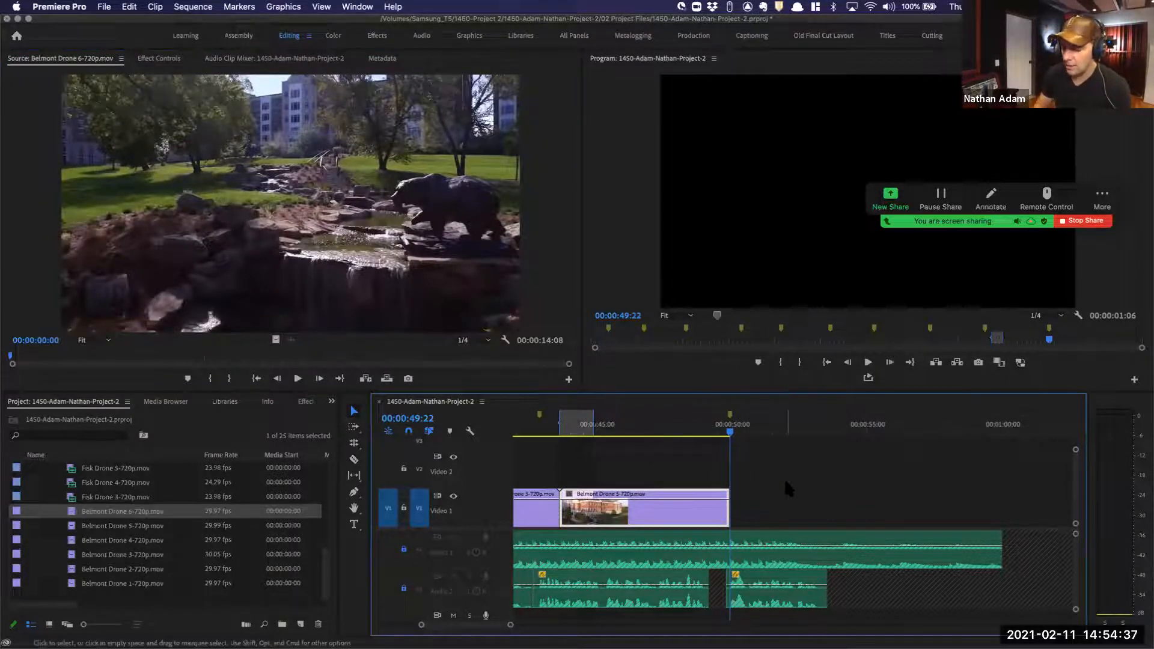
key(i)
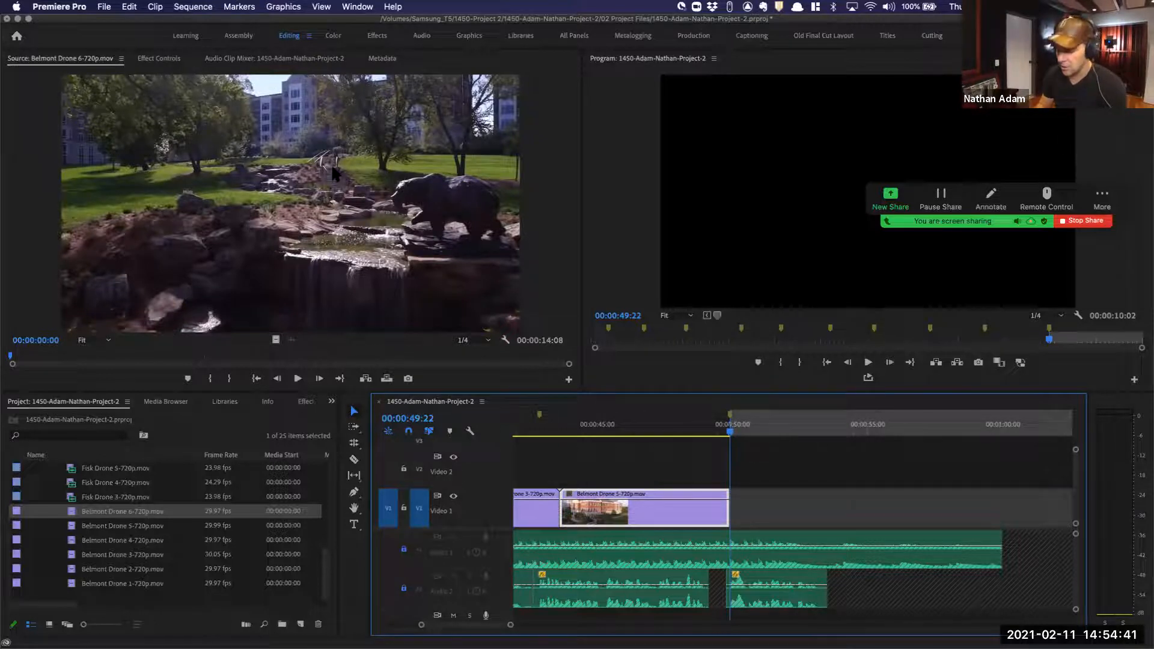
key(period)
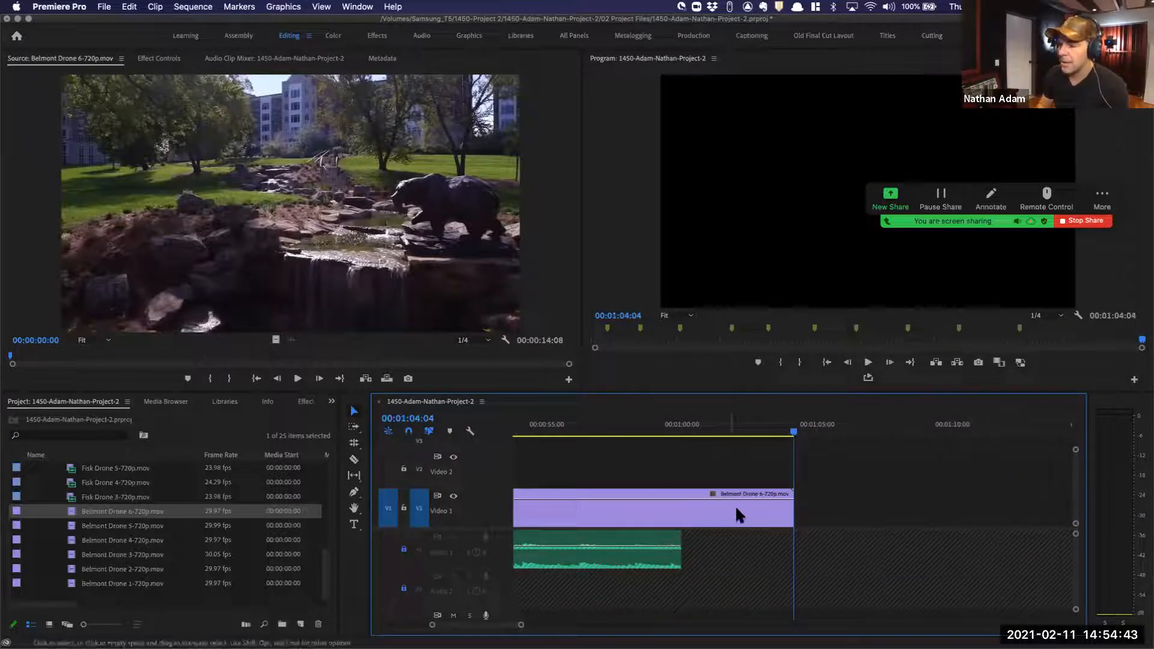
key(super+z)
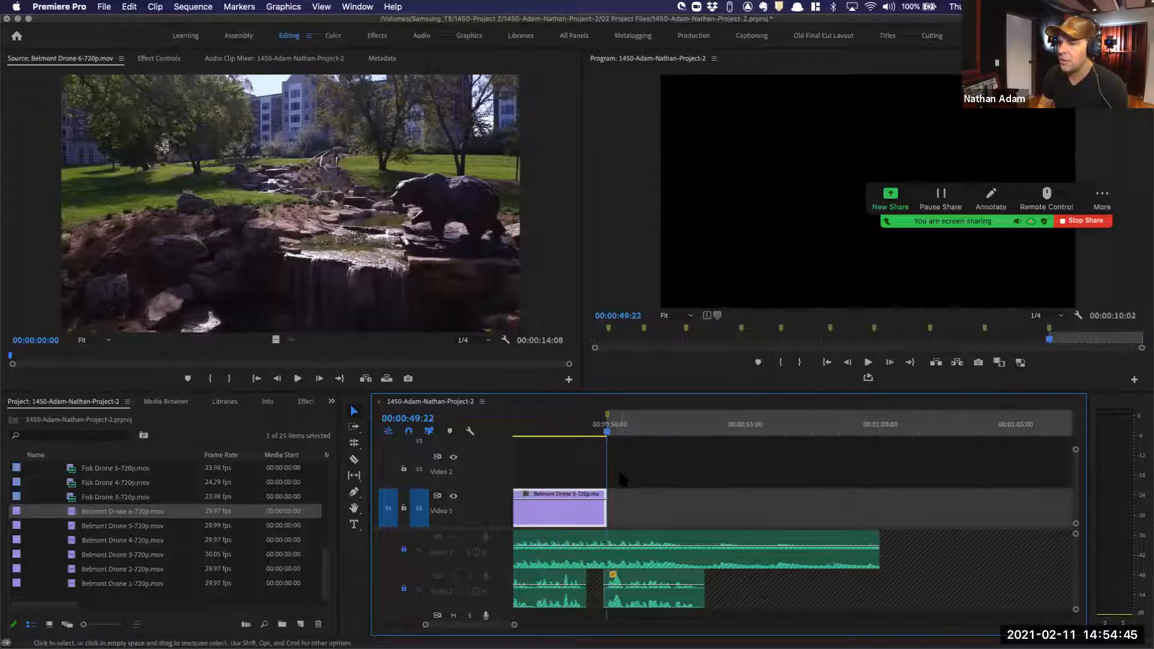
Mark a sequence out point at 00:00:56:02 and overwrite Belmont Drone 6 onto Video 1 between the in and out points
click(218, 272)
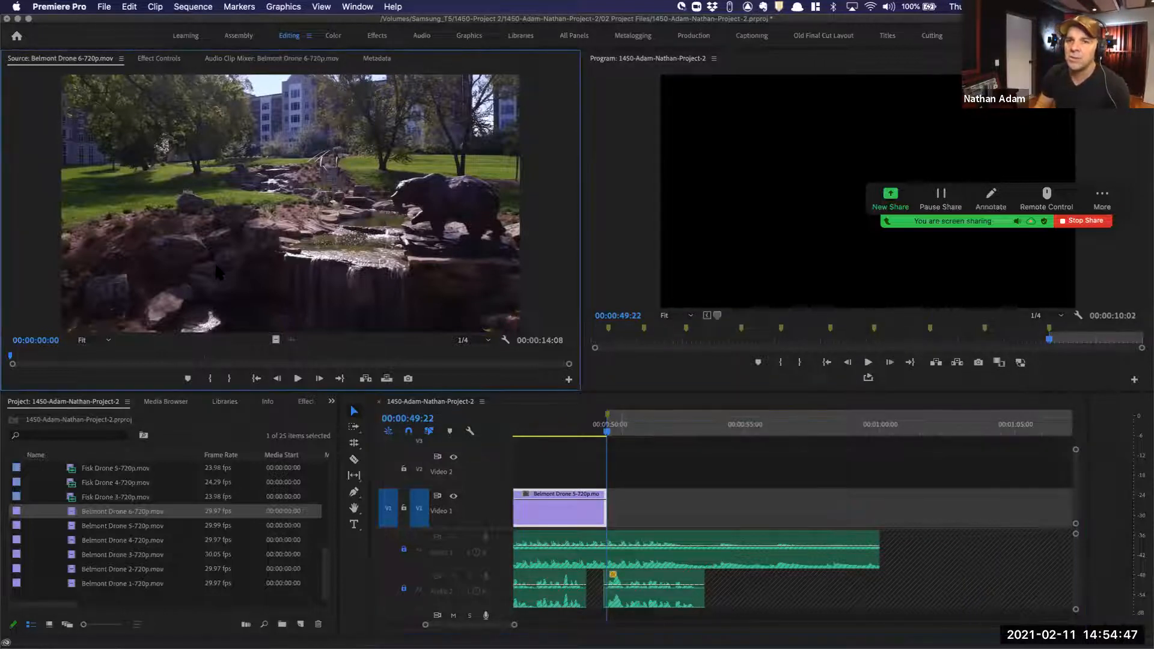
key(space)
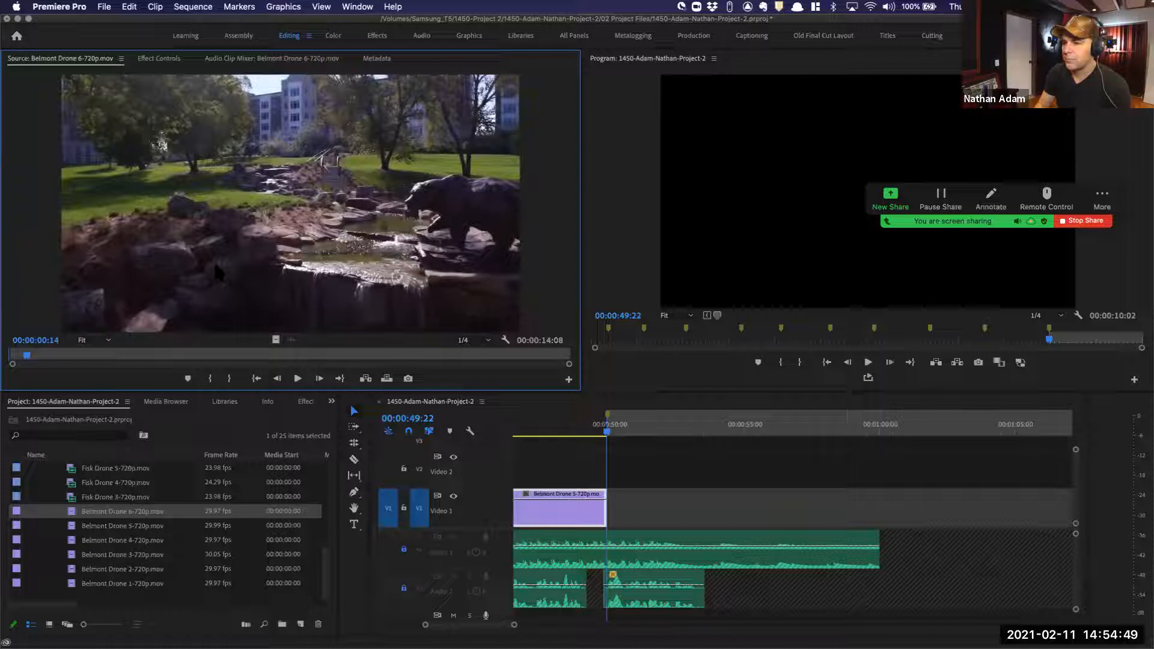
key(shift+3)
key(space)
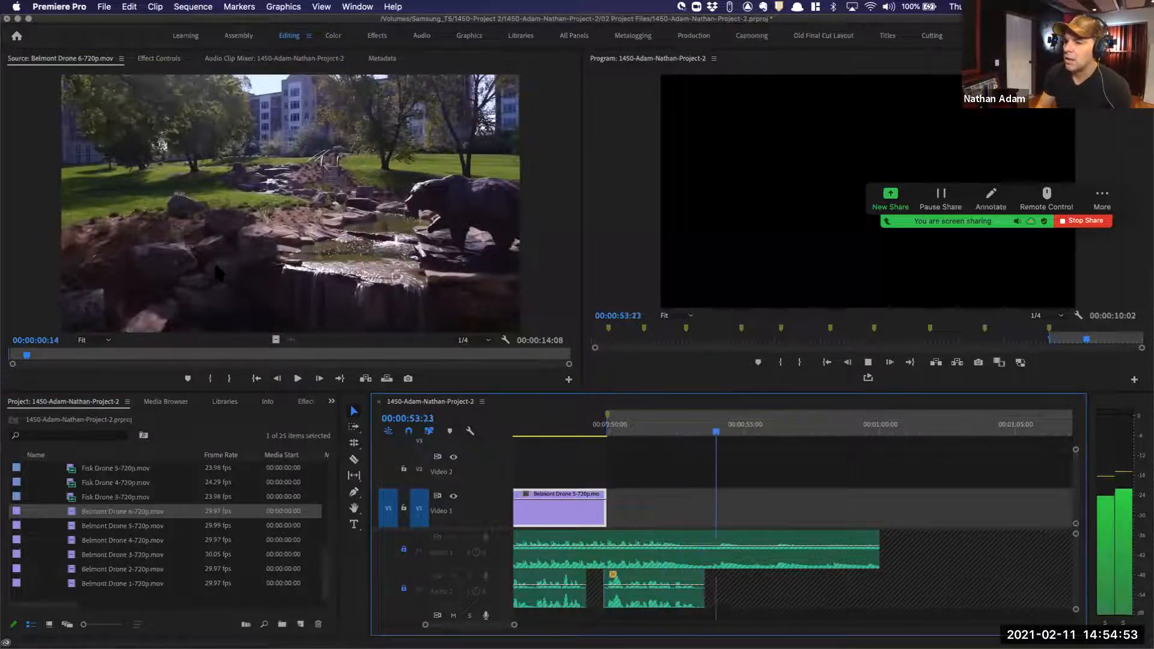
key(space)
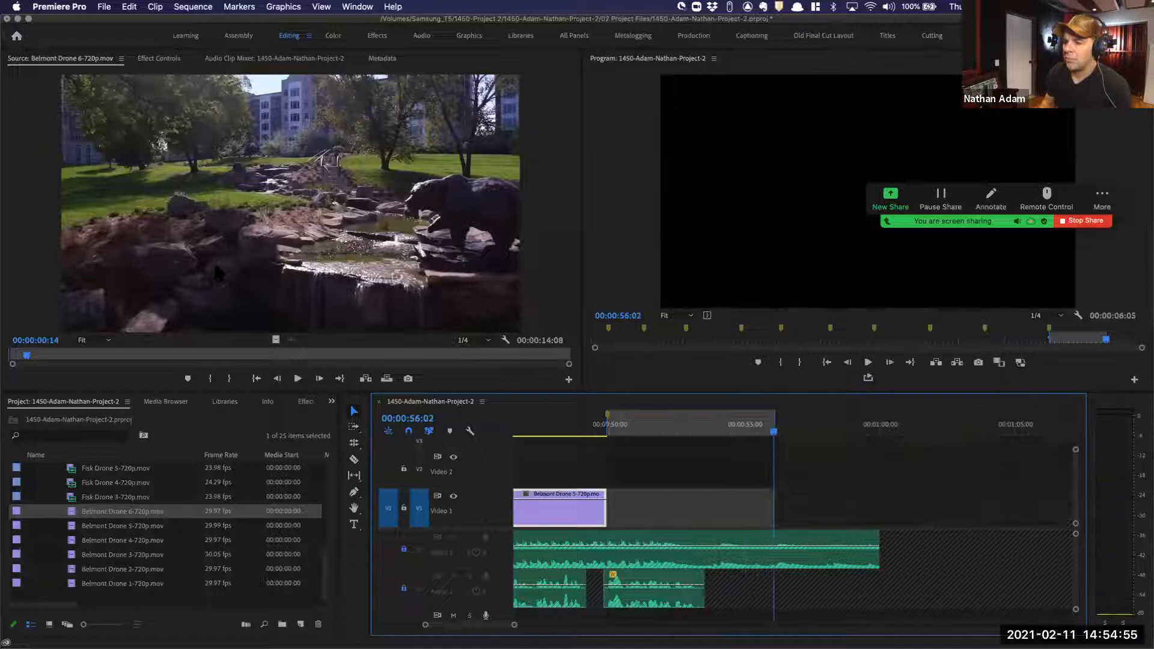
key(period)
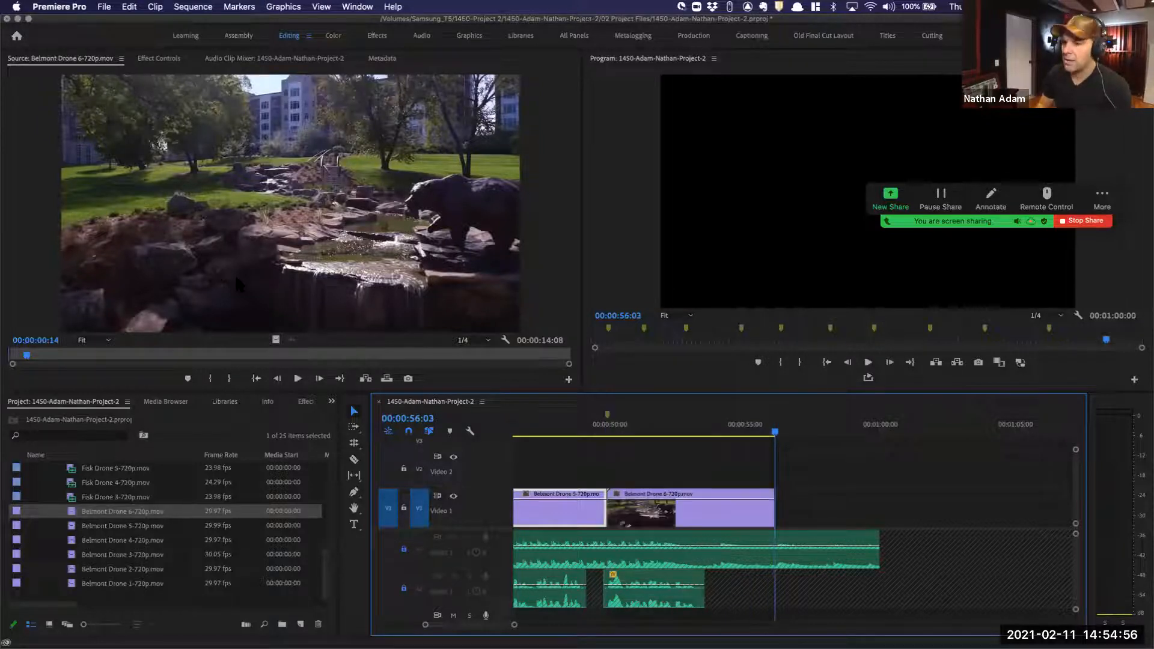
Play the whole sequence from 00:00:00:00 to review the drone cuts against the narration
click(589, 429)
key(minus)
key(minus)
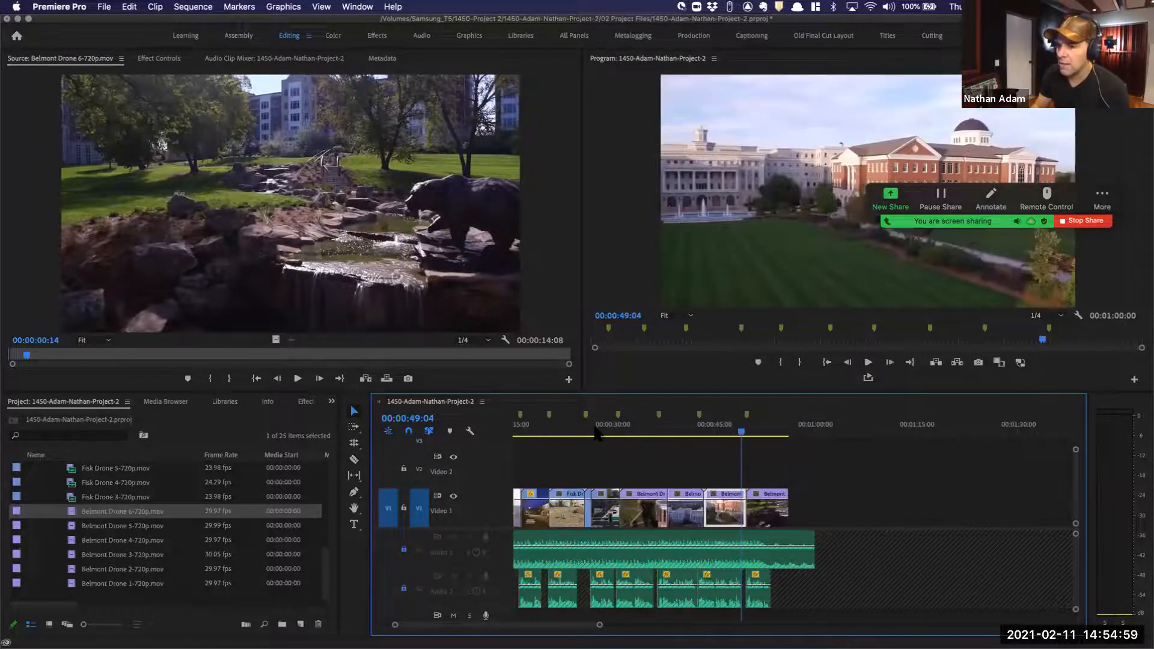
key(Left)
key(Home)
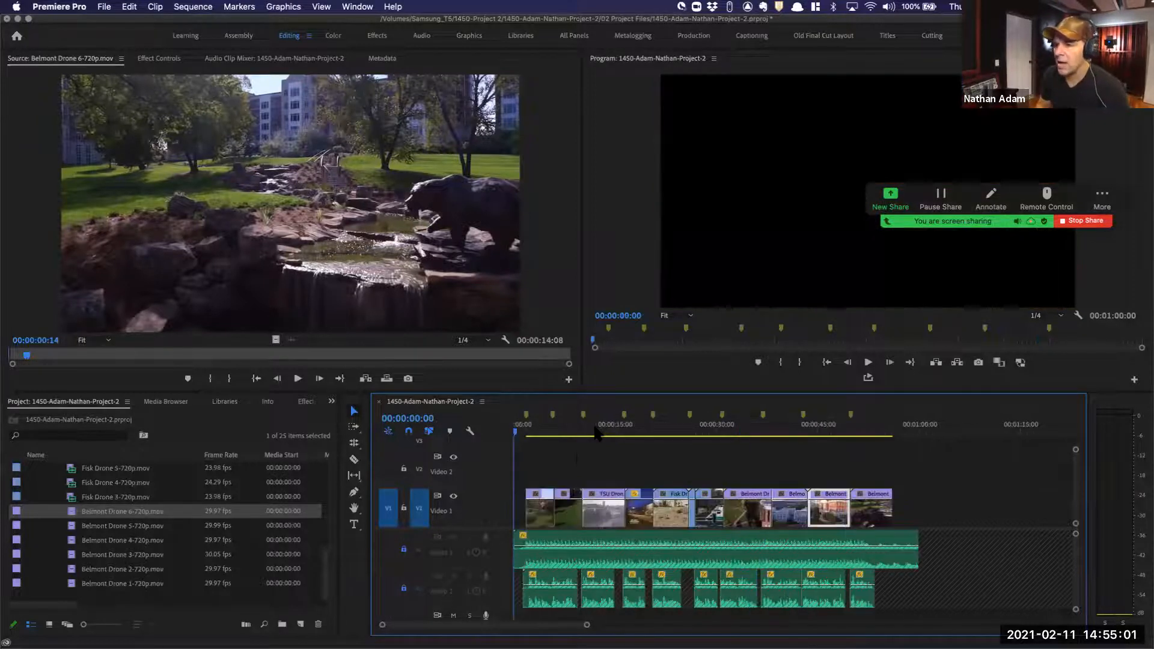
key(space)
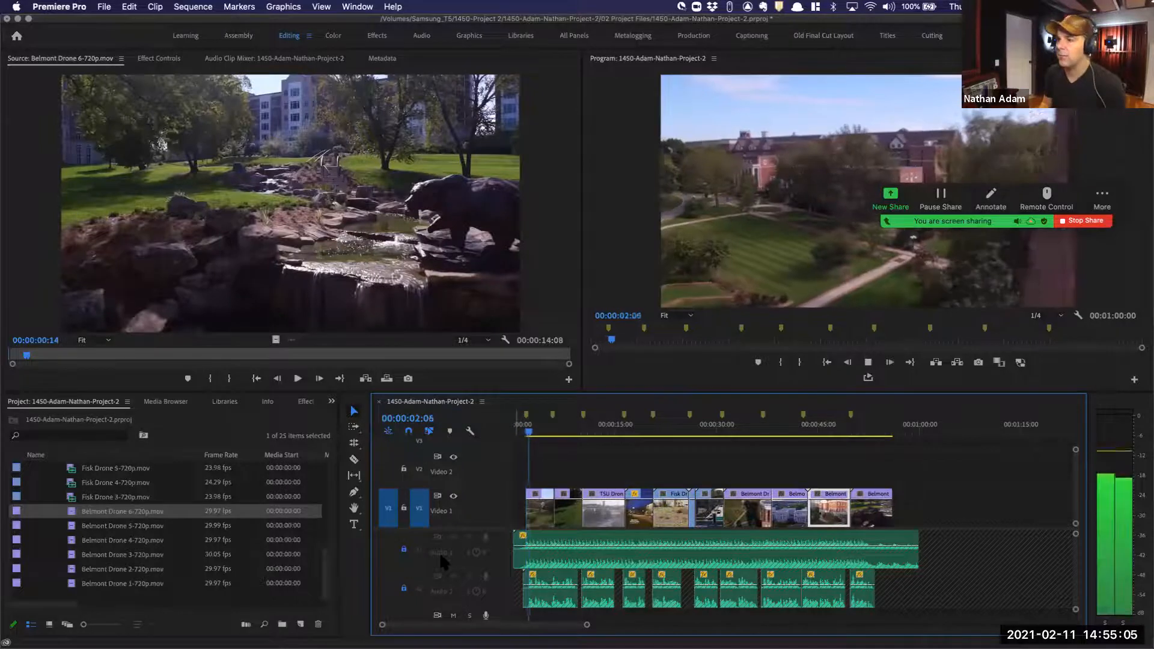
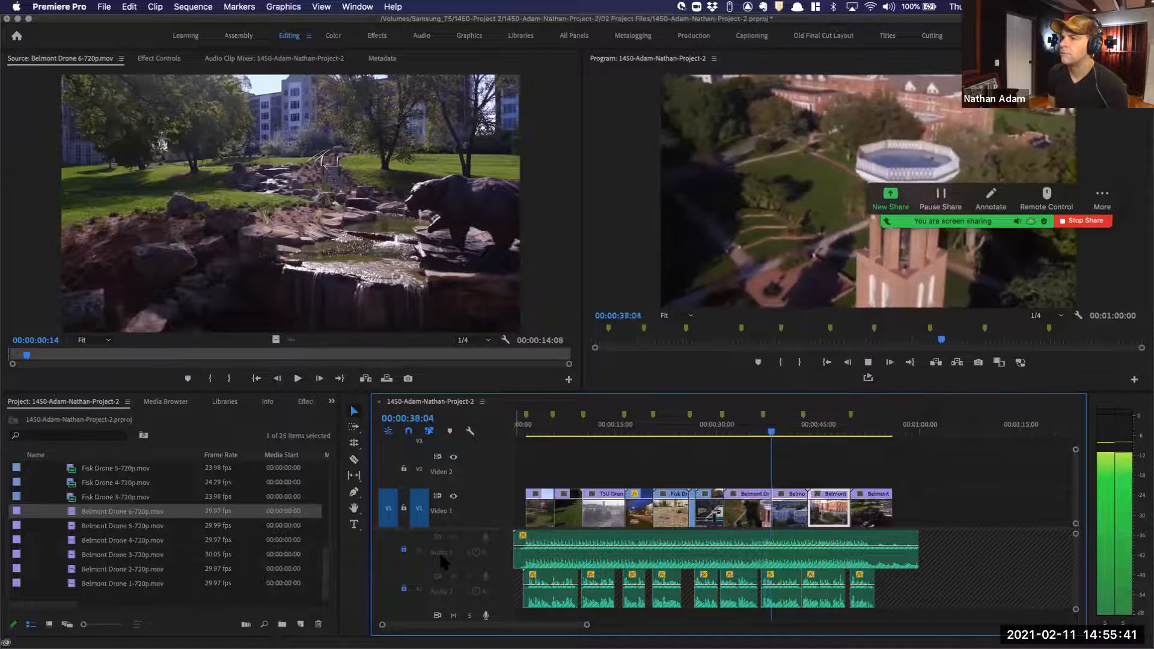
Replay the cut from Belmont Drone 2 to Belmont Drone 3 against the narration, starting at 00:00:35:18
key(space)
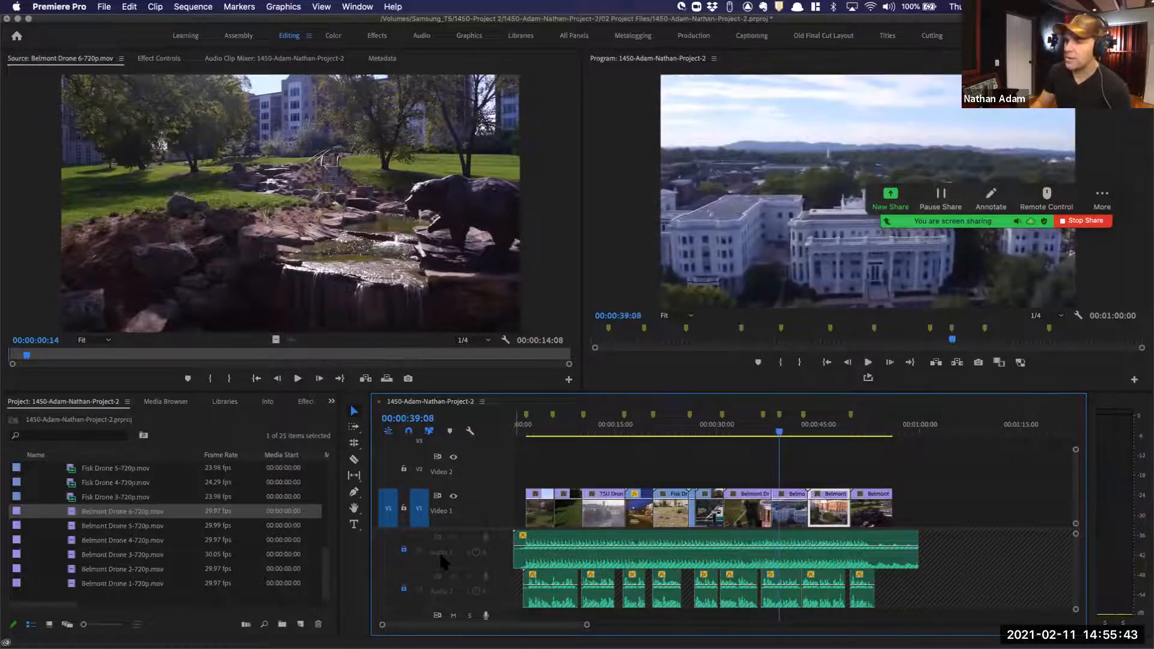
key(=)
key(=)
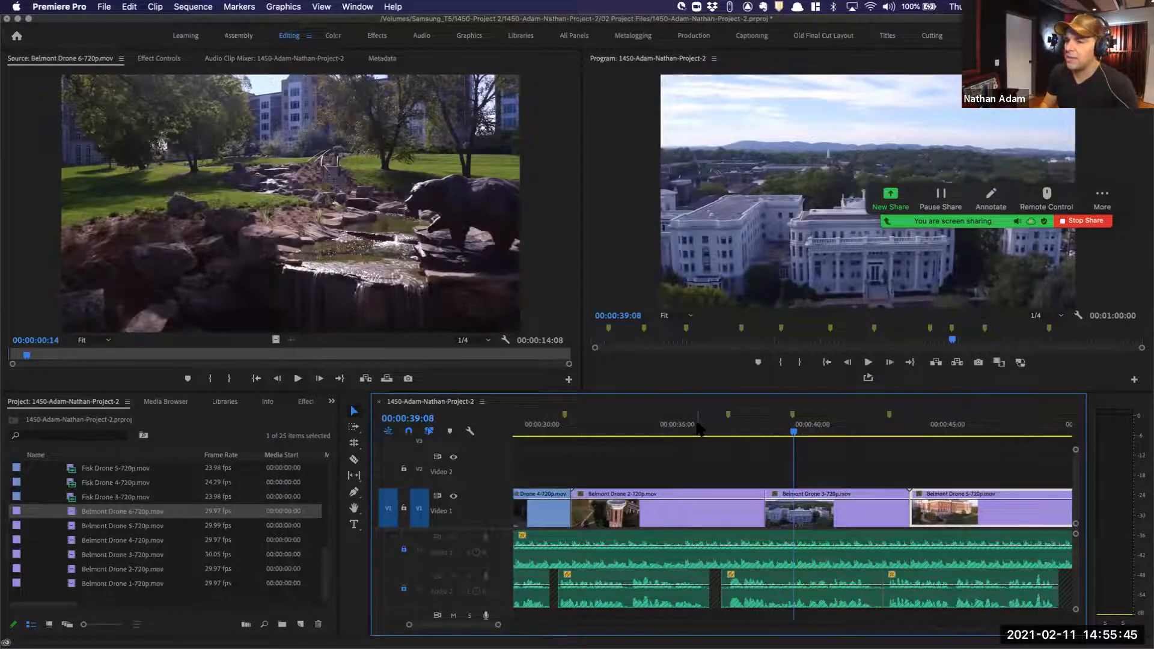
click(696, 431)
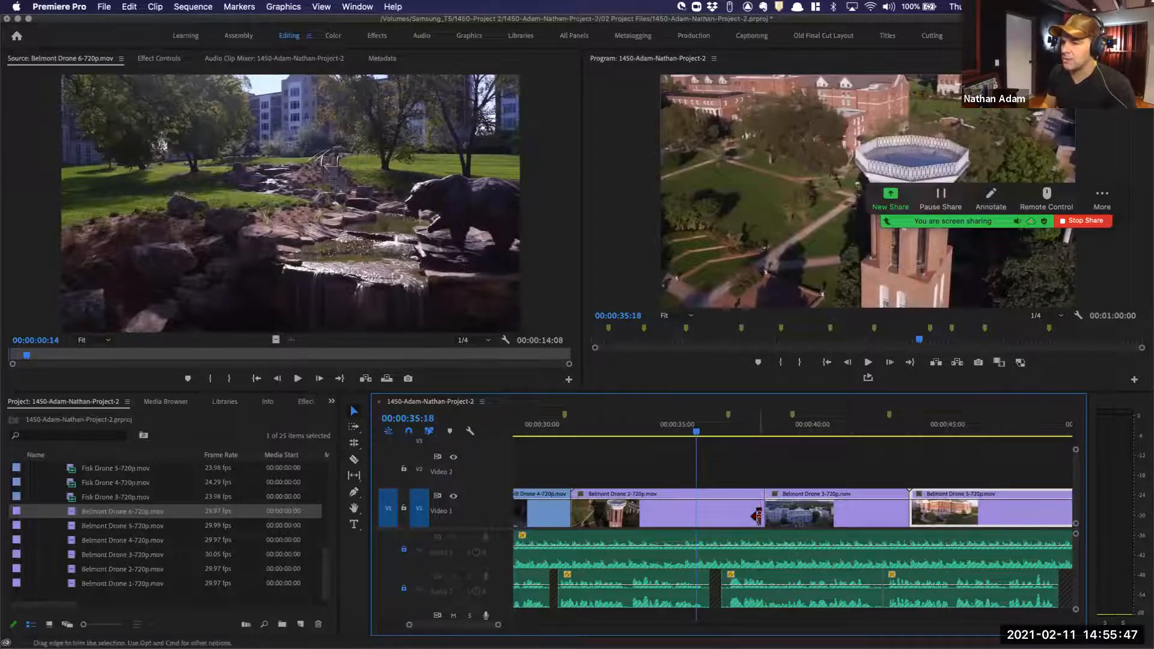
key(space)
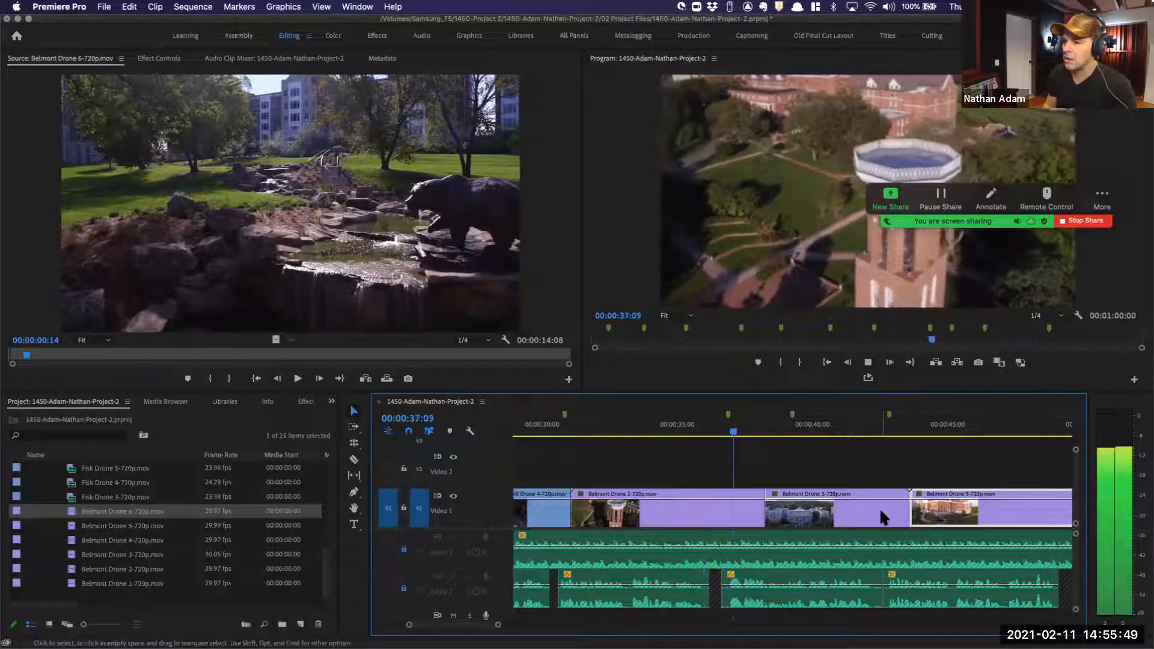
key(space)
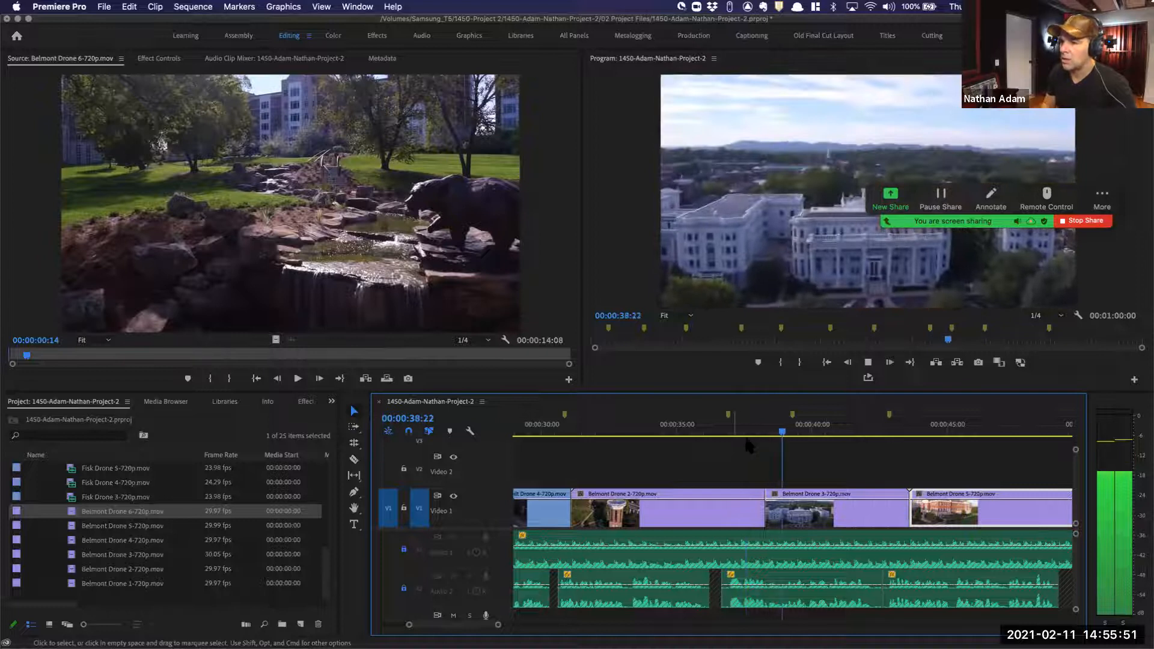
Trim the end of Belmont Drone 2 to 00:00:37:09 and move Belmont Drone 3 to start at that point
click(737, 431)
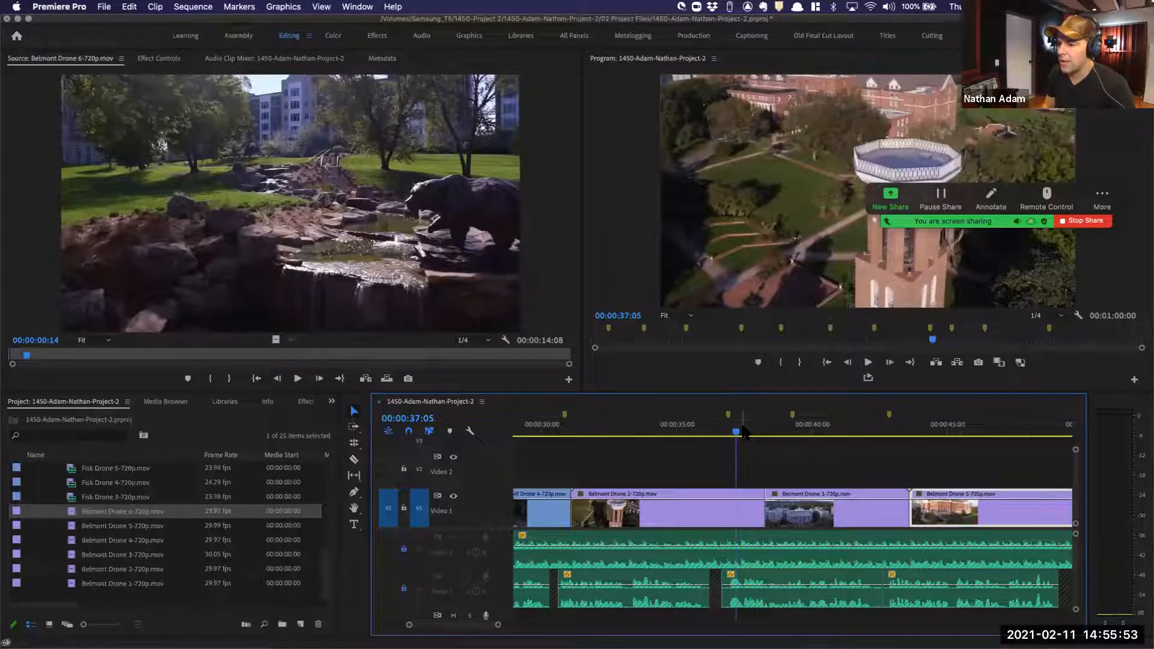
key(space)
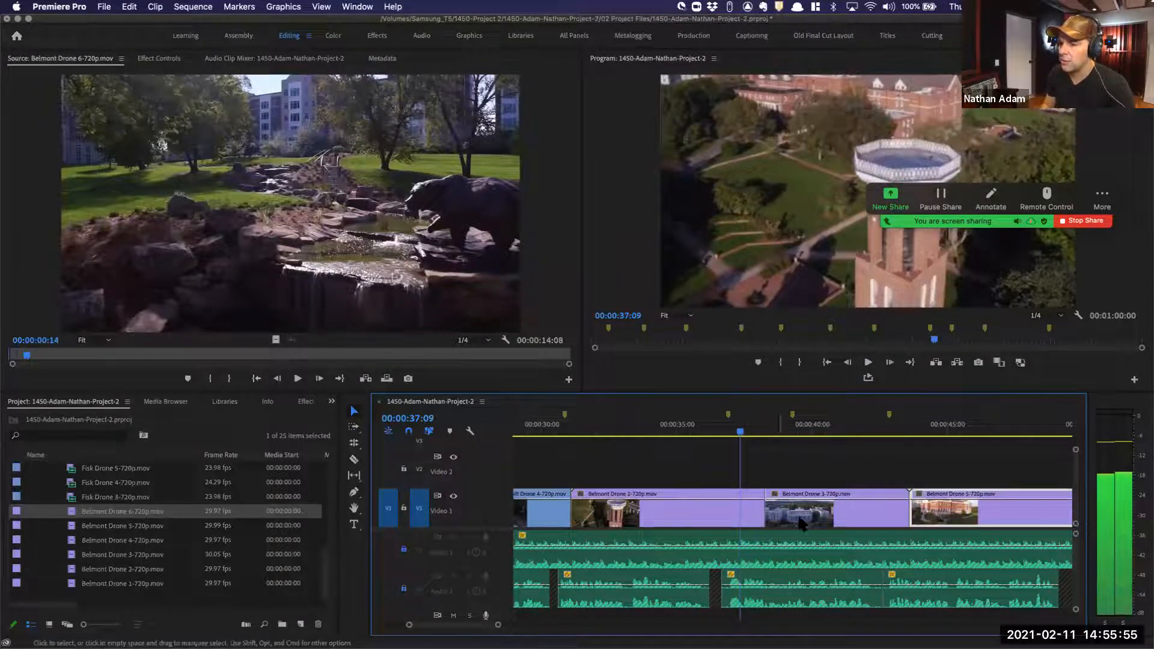
drag(760, 513, 736, 510)
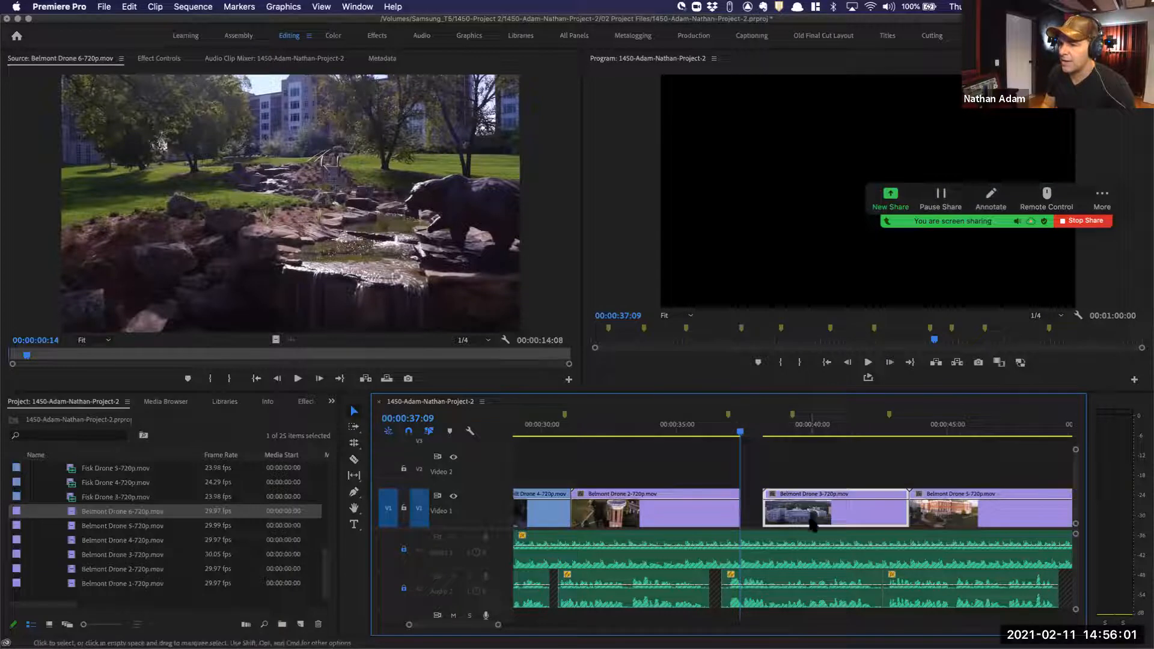
mouse_move(806, 512)
mouse_down()
mouse_move(783, 514)
mouse_move(798, 511)
mouse_up()
Slow Belmont Drone 3 to 86.67% with the Rate Stretch tool so its end meets the start of the next clip
click(884, 513)
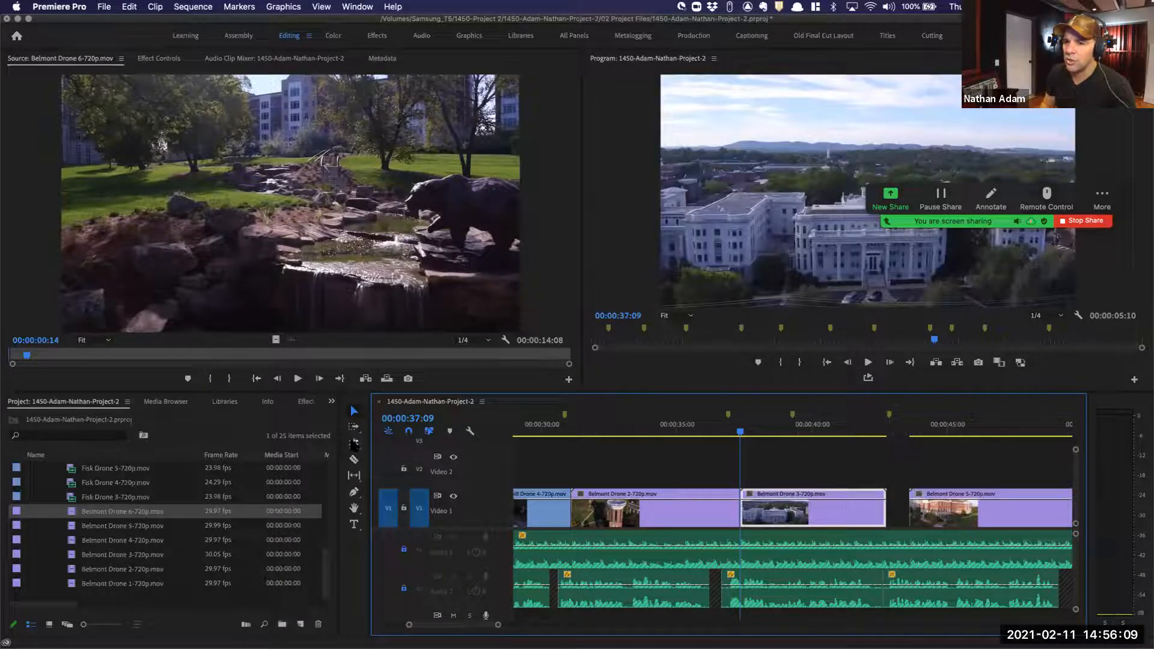
click(355, 444)
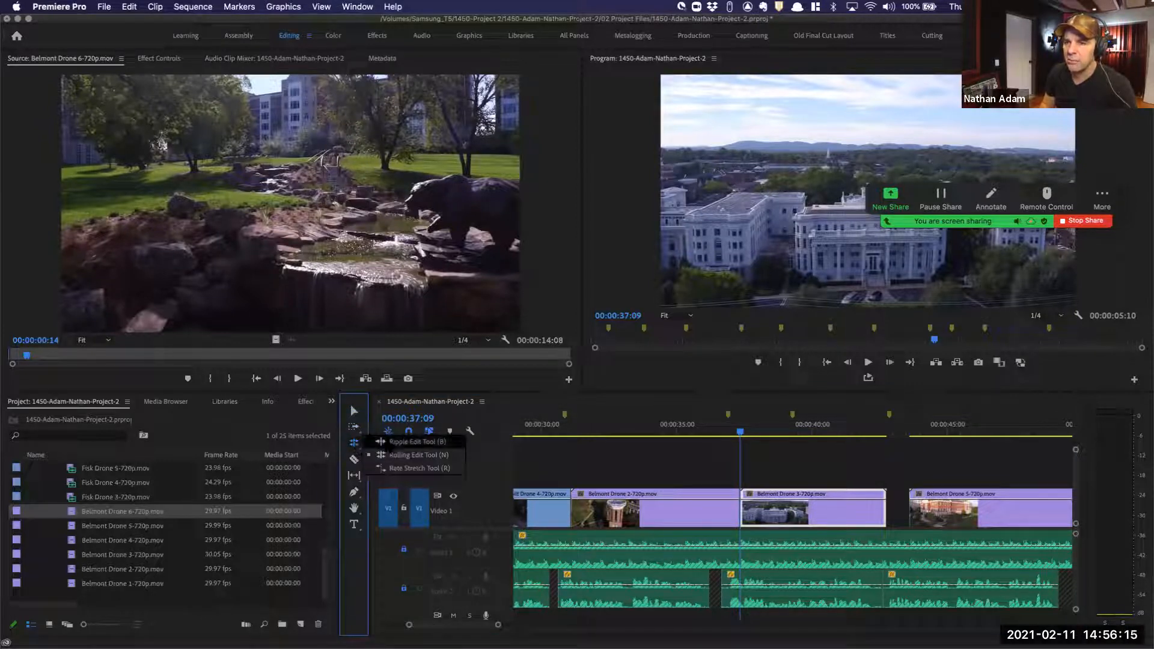
click(415, 468)
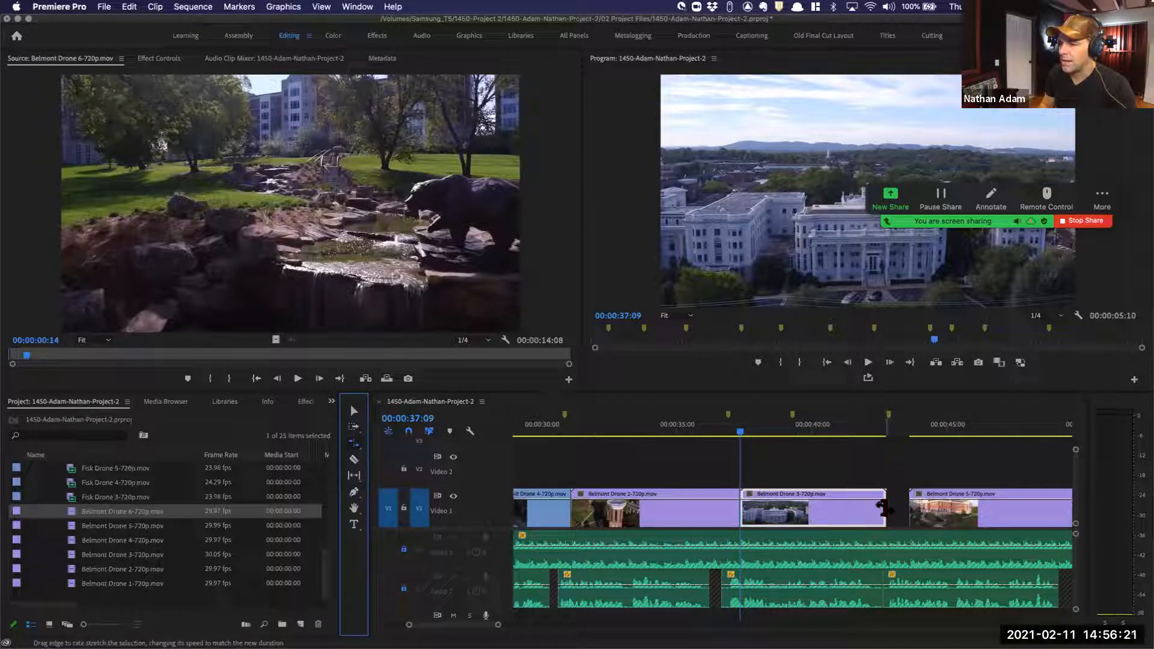
drag(884, 508, 908, 510)
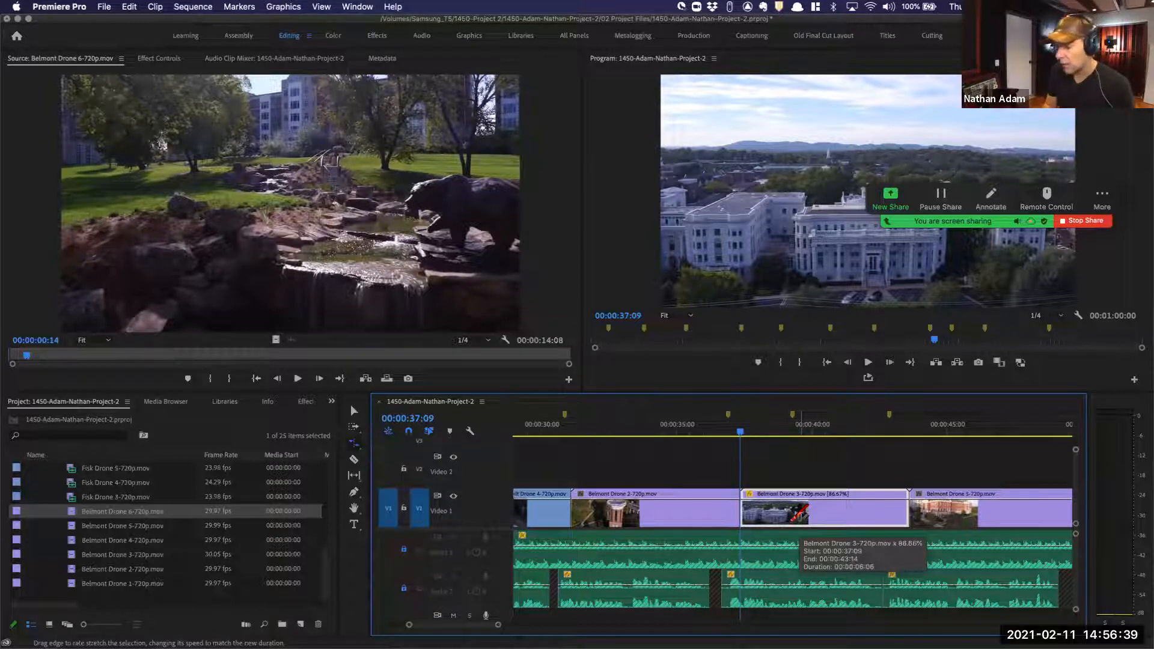
Play the slowed Belmont Drone 3 from 00:00:36:06 and check the frame rates of the drone clips in the project
click(710, 431)
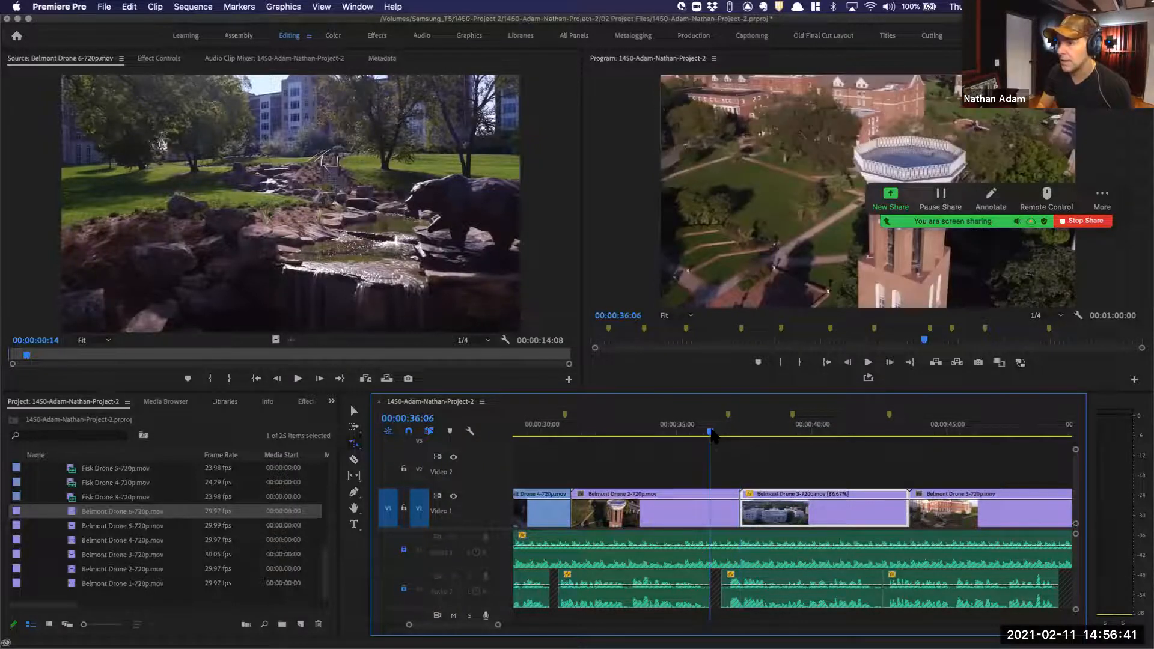
key(space)
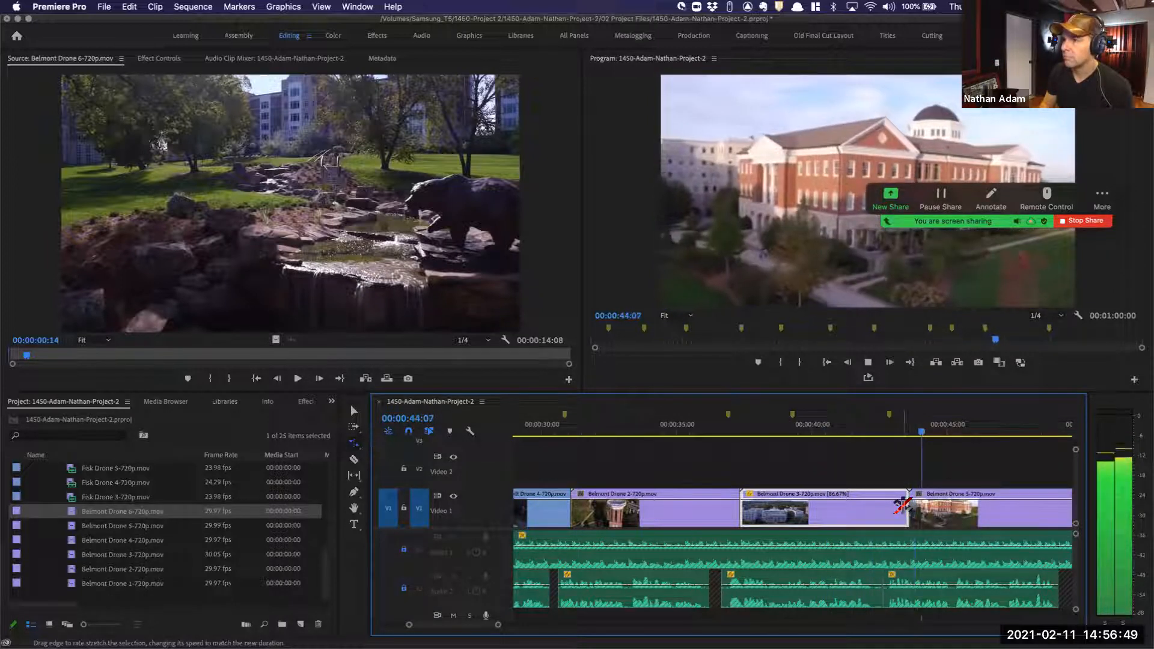
key(space)
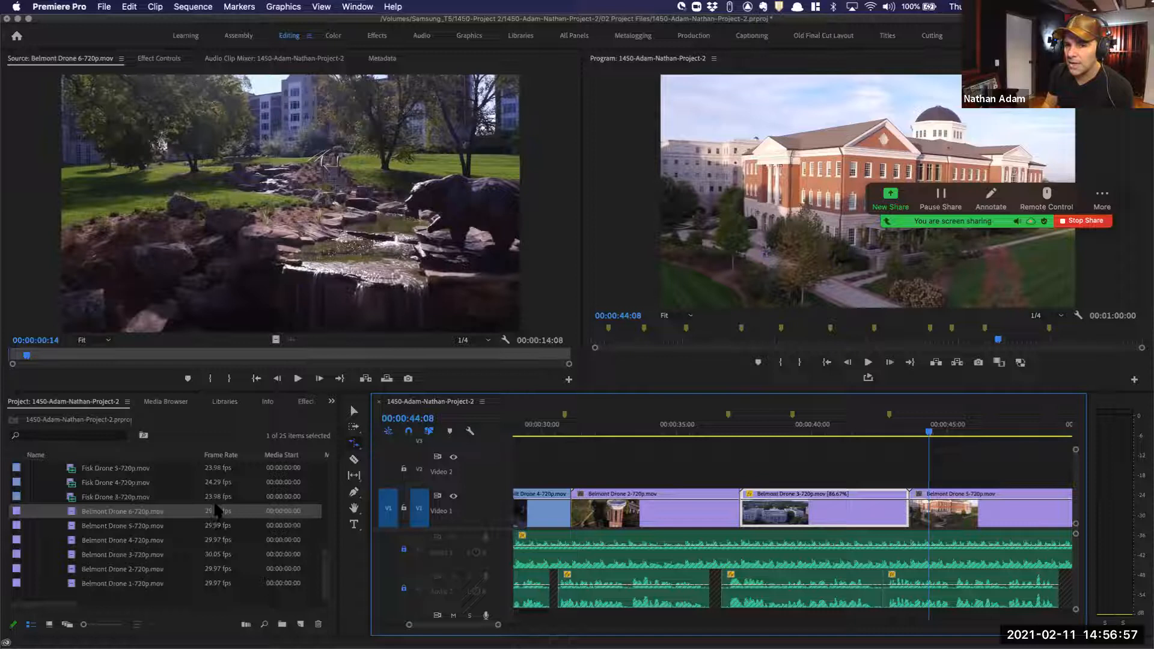
click(211, 481)
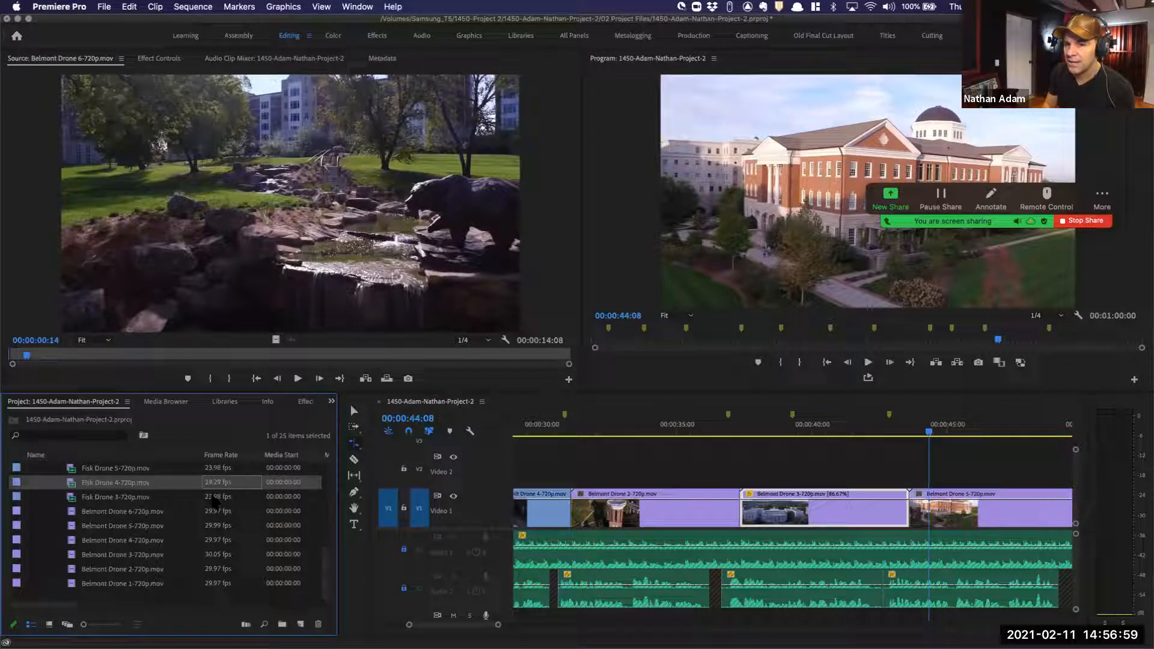
click(213, 469)
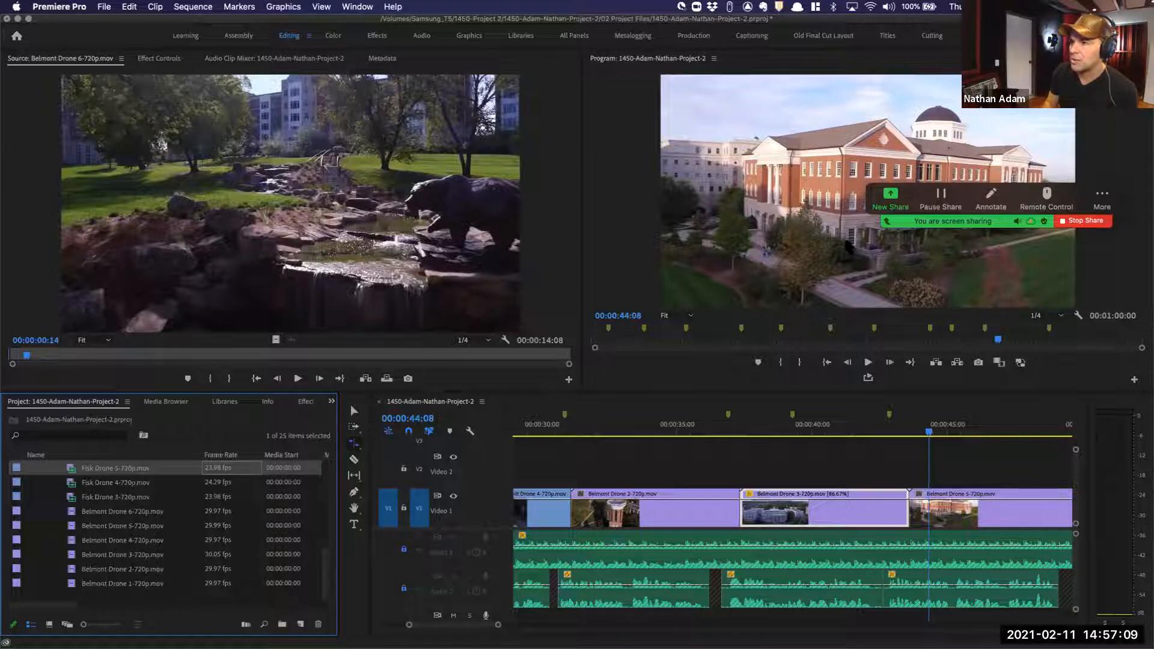
Set the Program monitor's playback resolution to Full and replay the slowed clip from 00:00:35:10
click(831, 433)
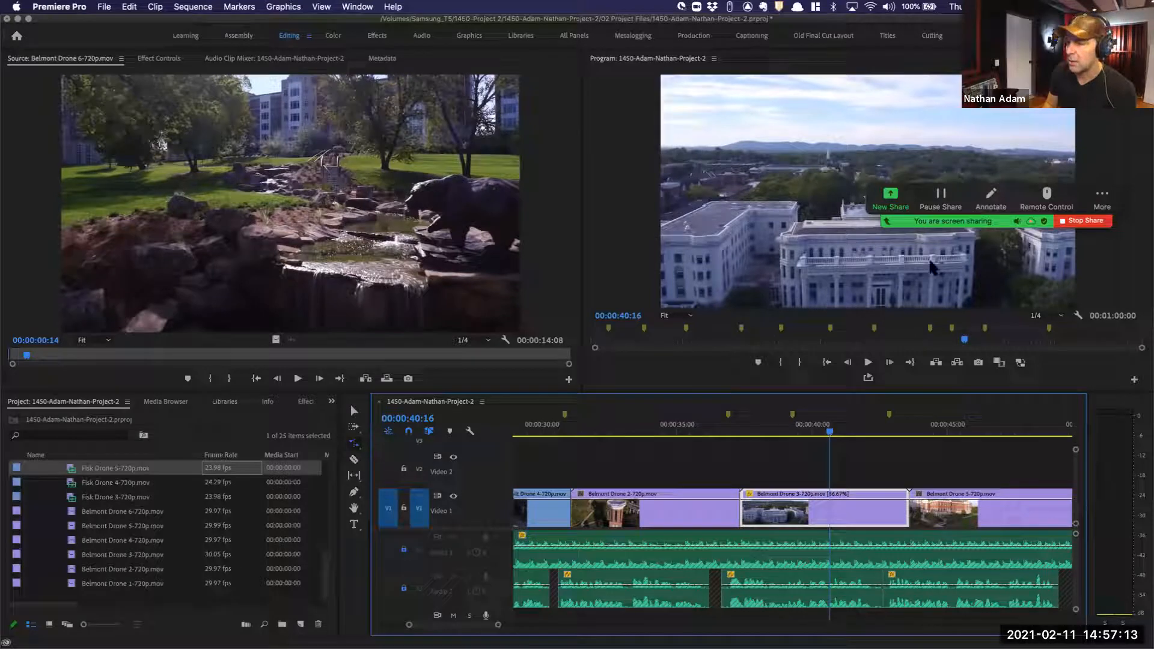
click(1059, 315)
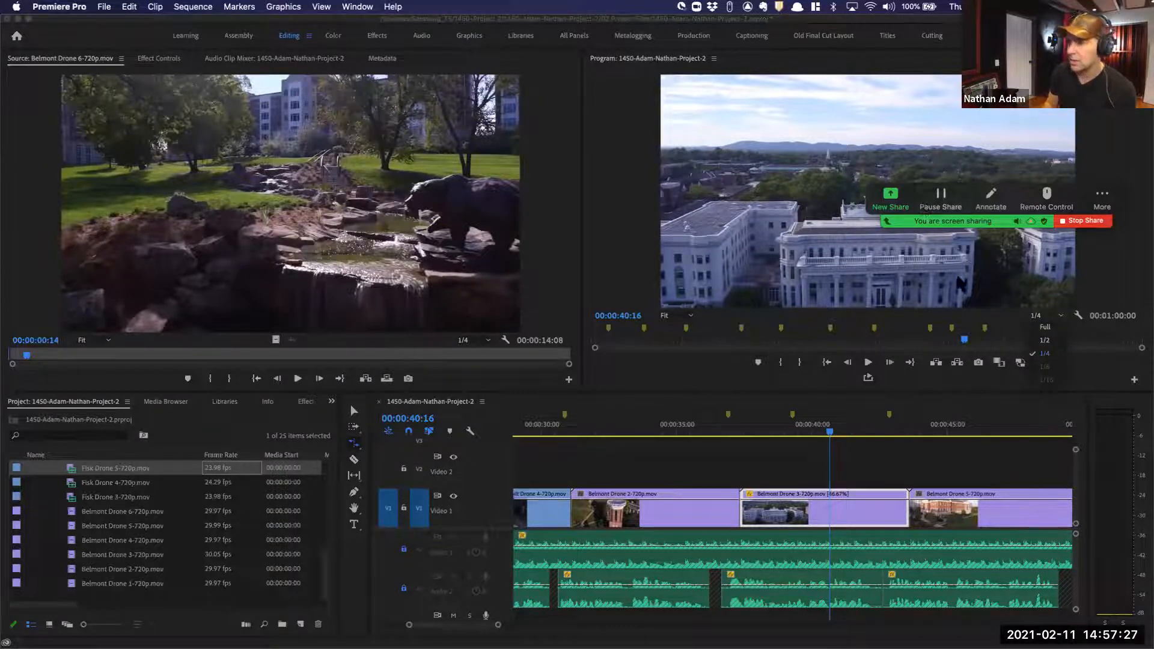
click(1049, 328)
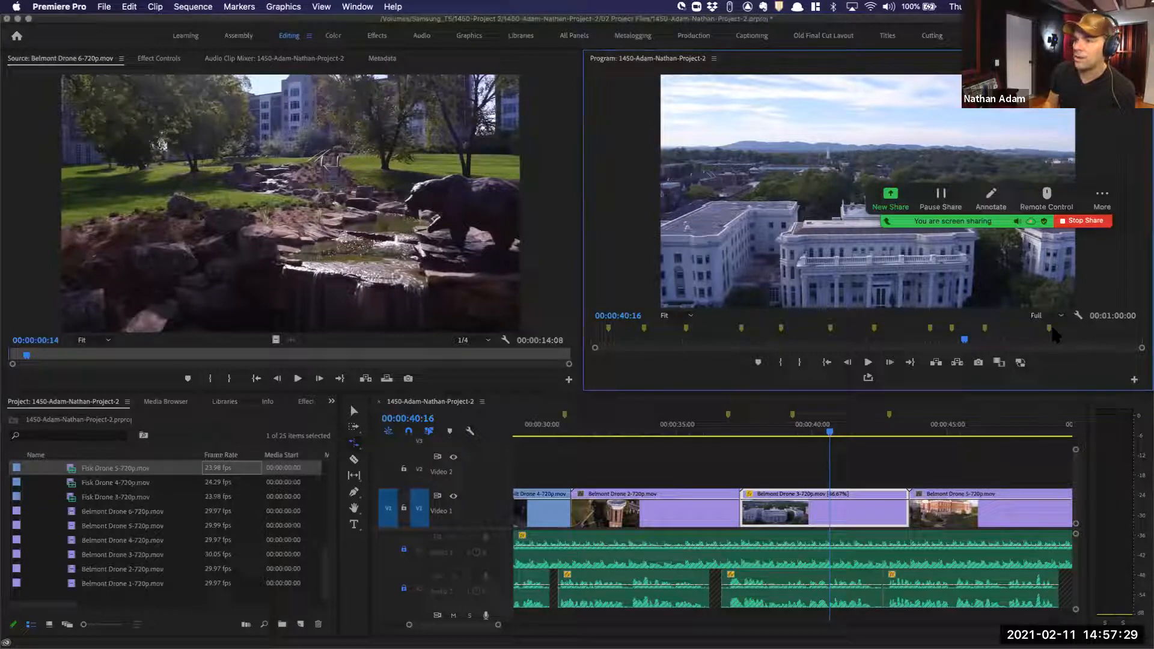
click(687, 432)
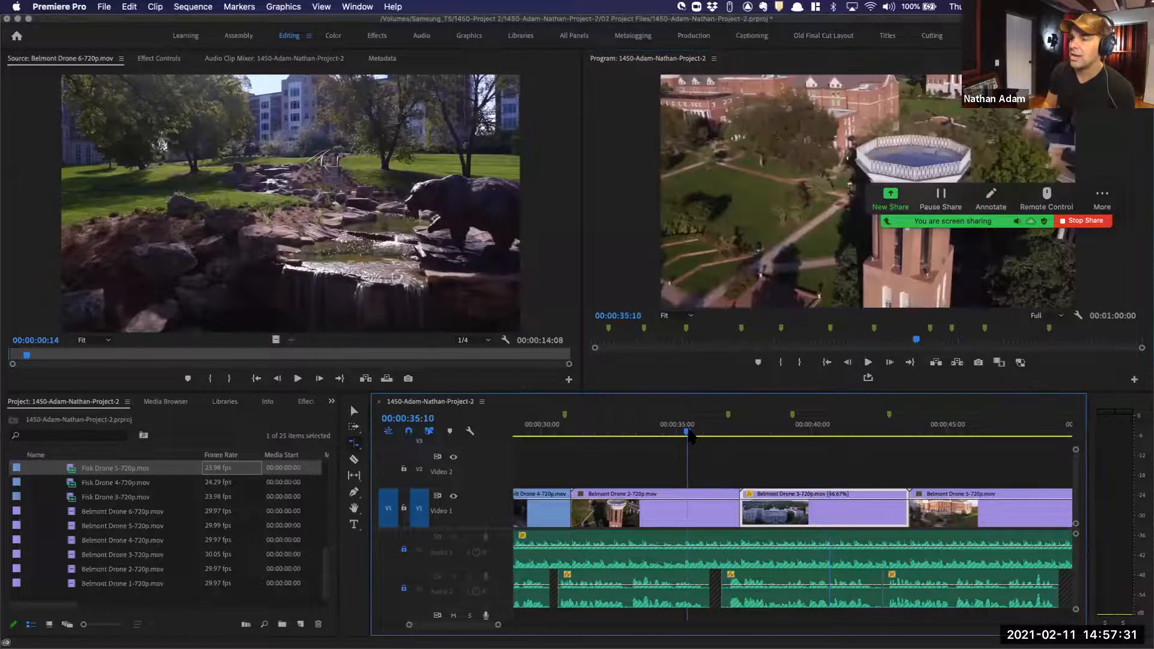
key(space)
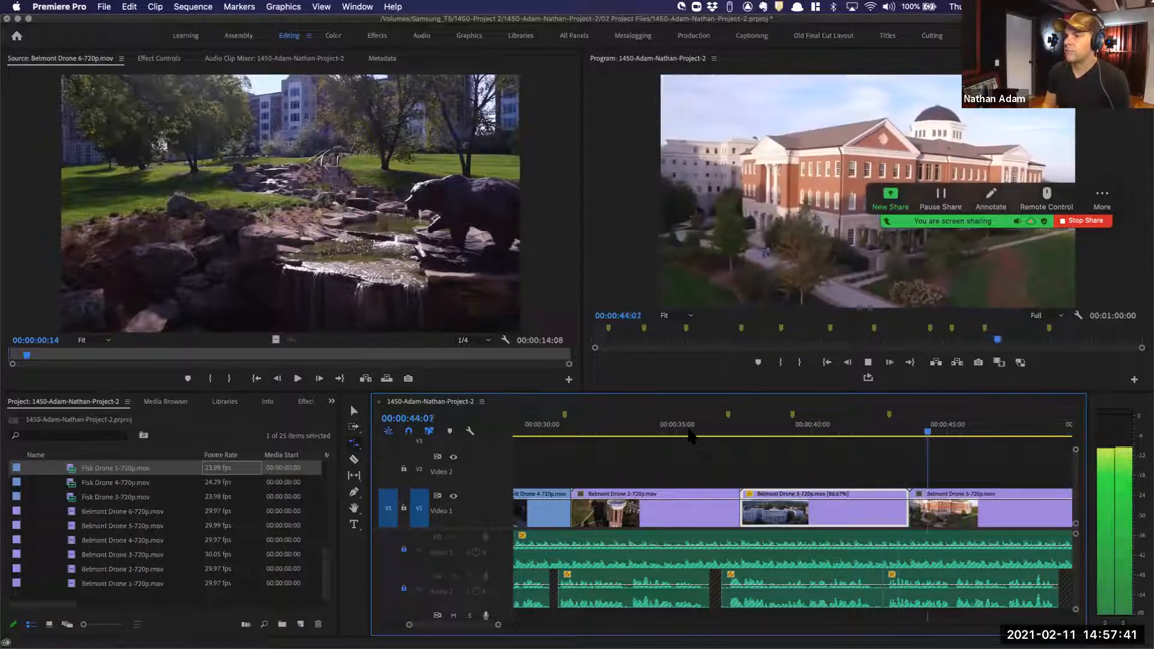
key(space)
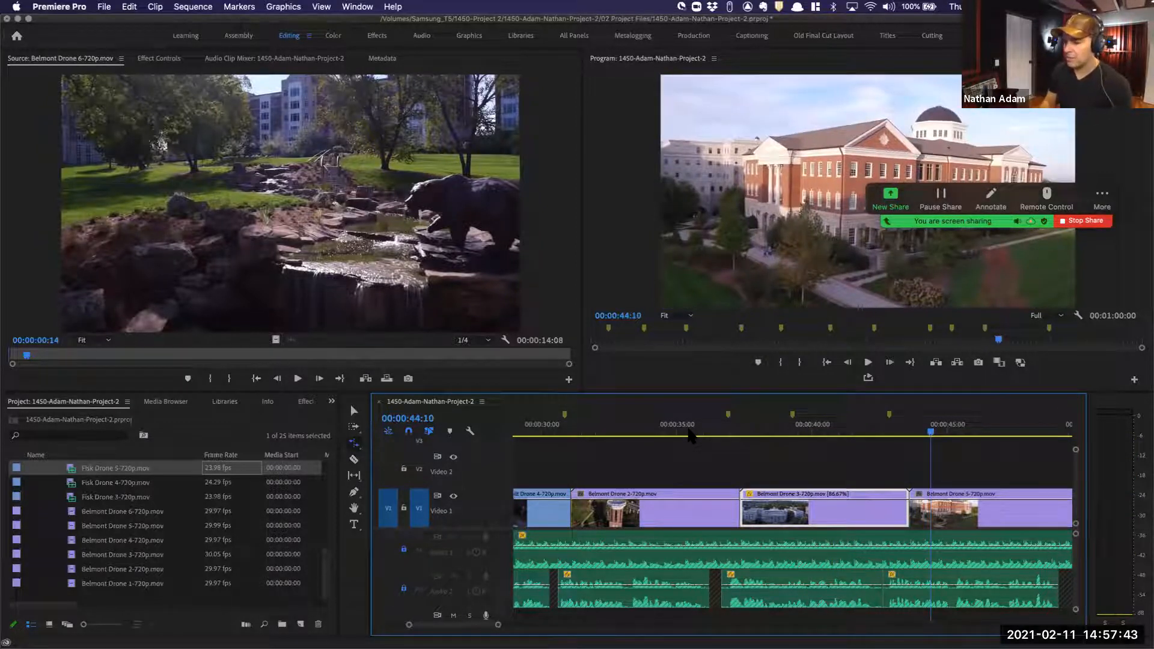
Review Belmont Drone 3 from 00:00:37:09 in the maximized Program monitor, restore the layout, and save the project
key(Up)
key(Up)
click(637, 212)
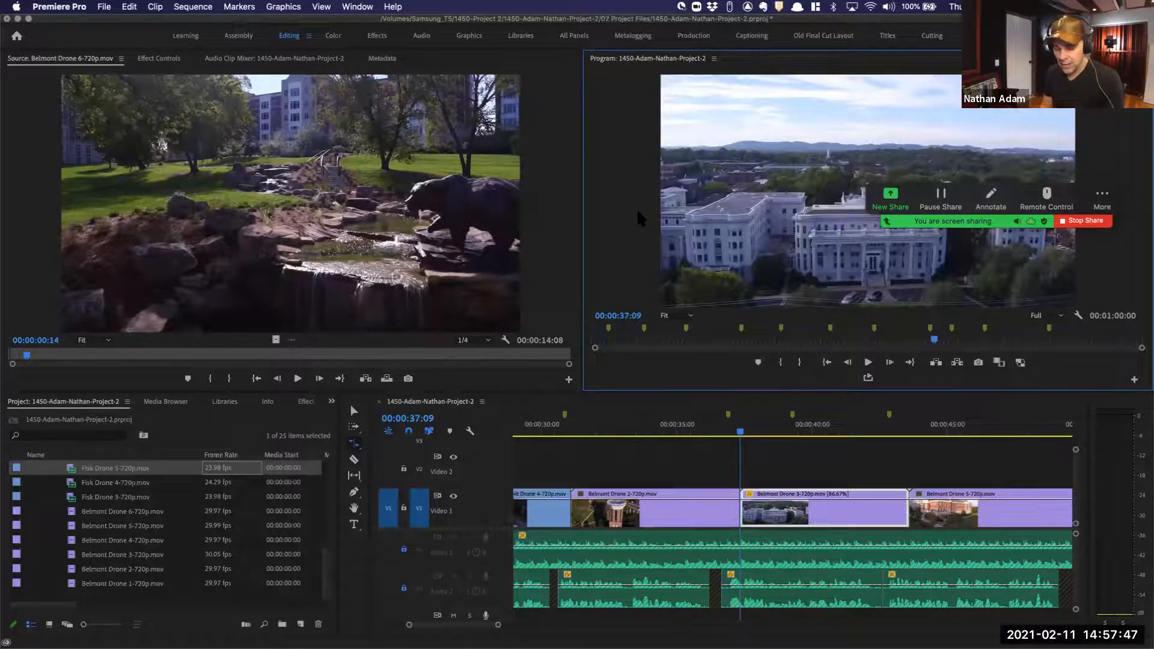
key(grave)
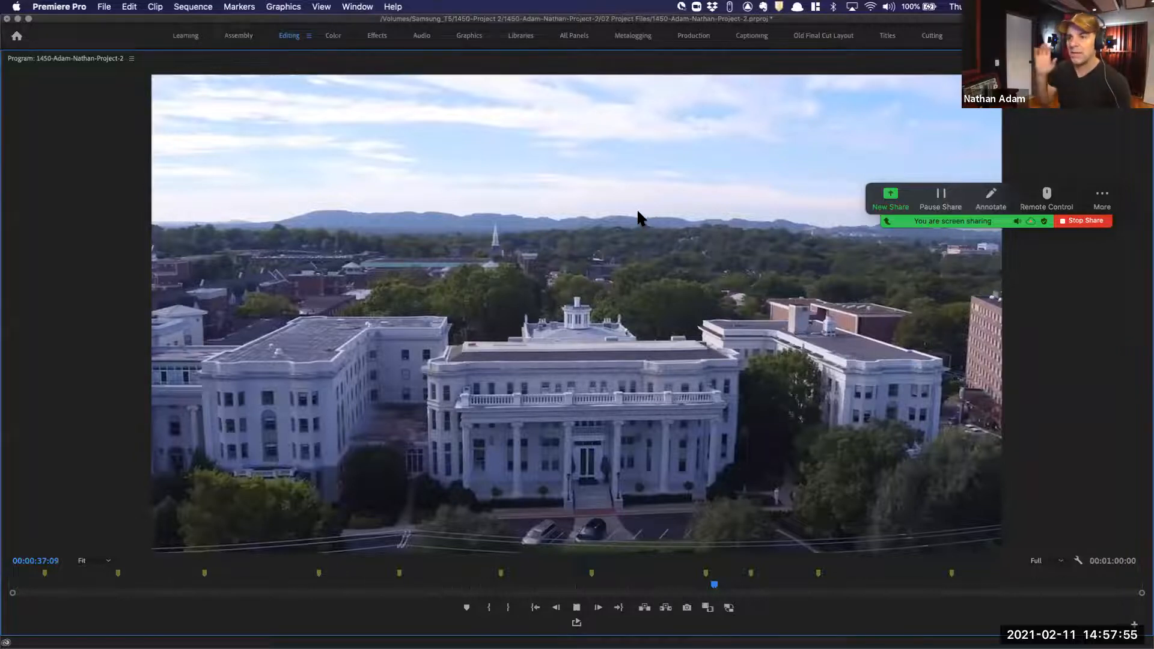
key(space)
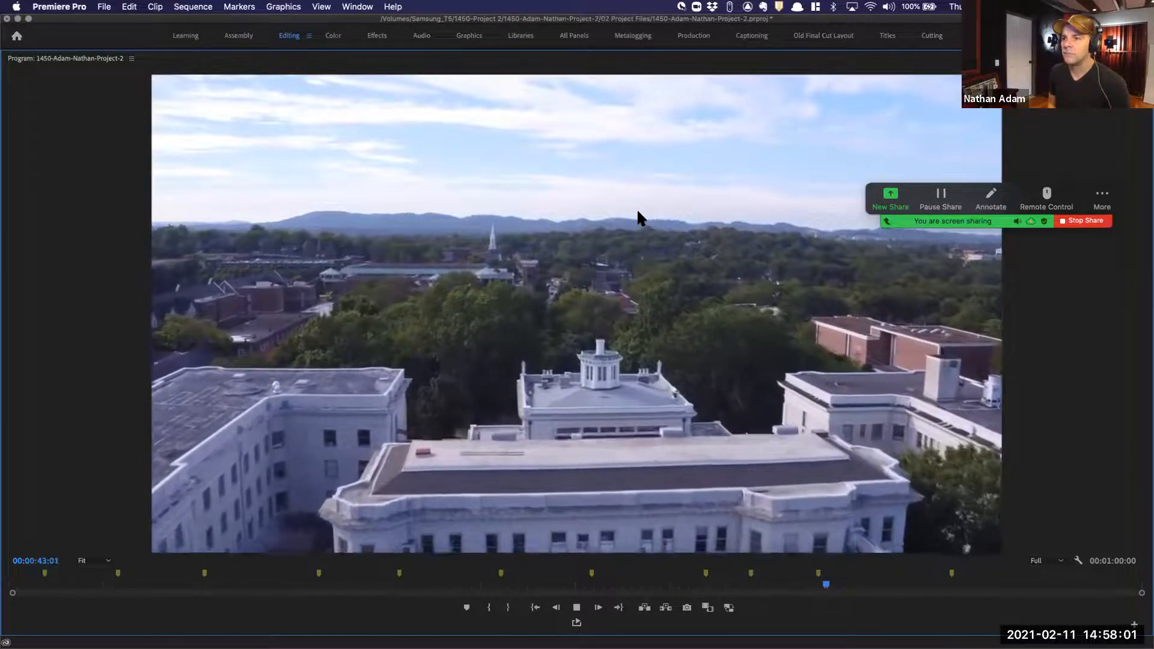
key(space)
key(grave)
key(super+s)
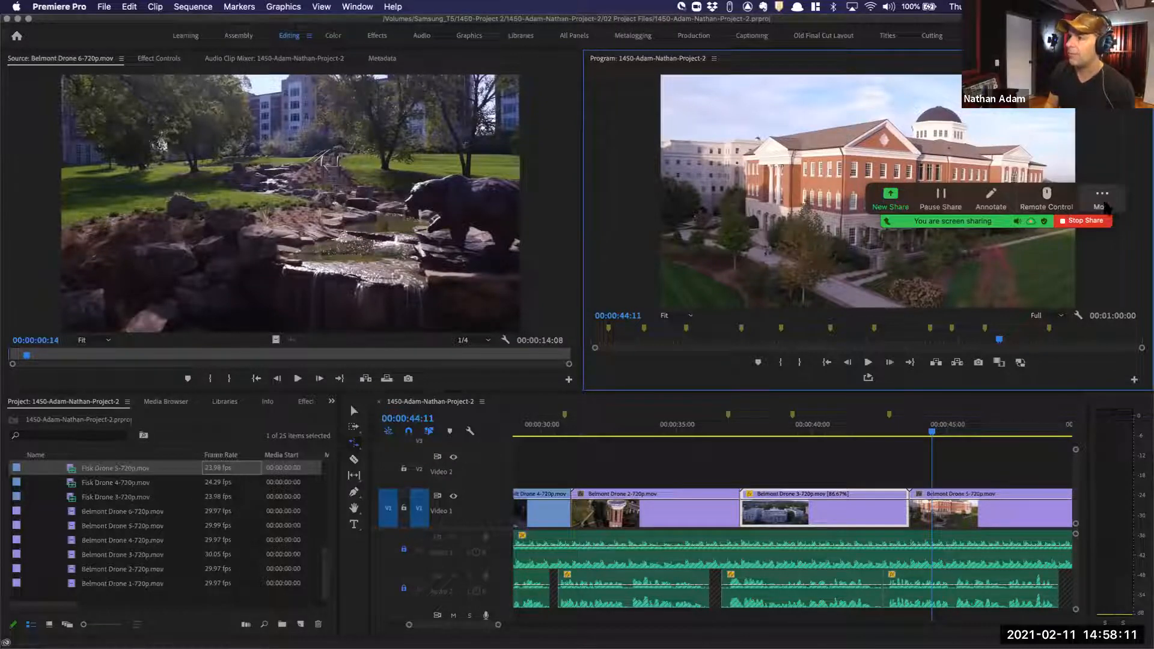
Launch the Howler Timer app and return to Premiere Pro
key(alt+space)
text(timer)
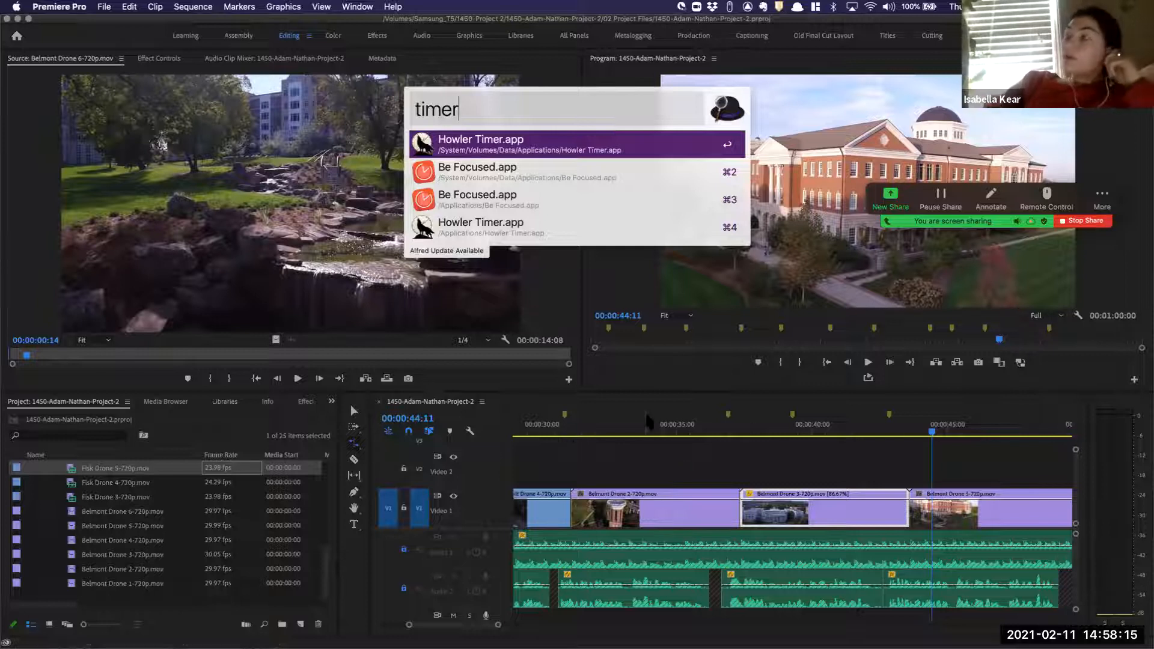
key(Return)
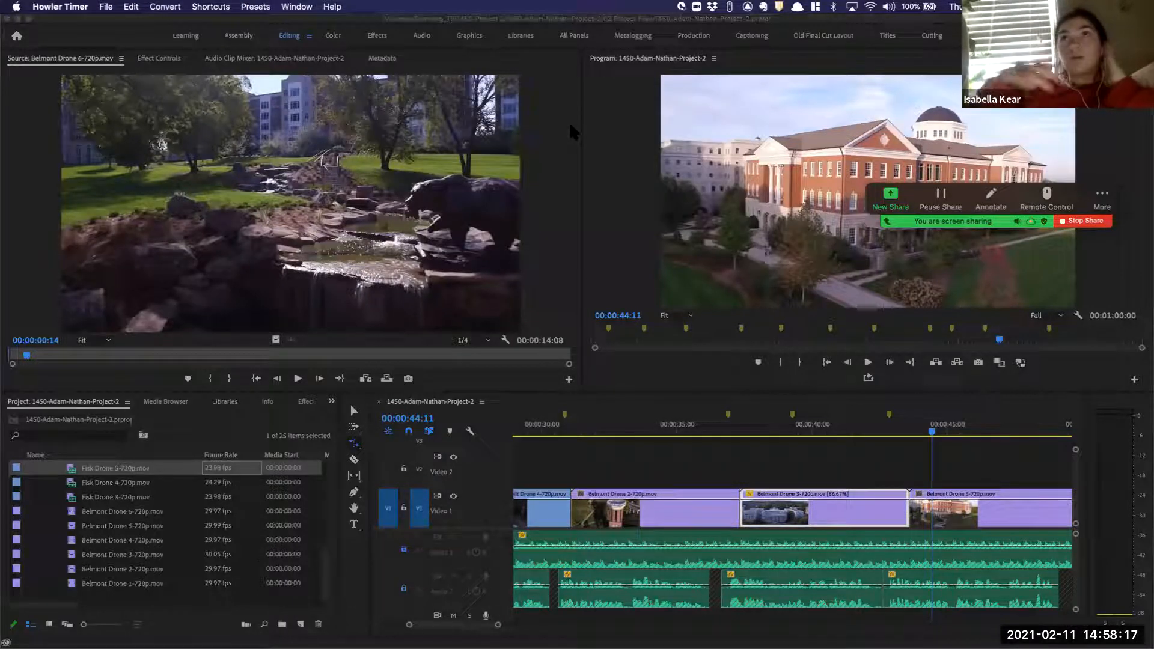
click(701, 458)
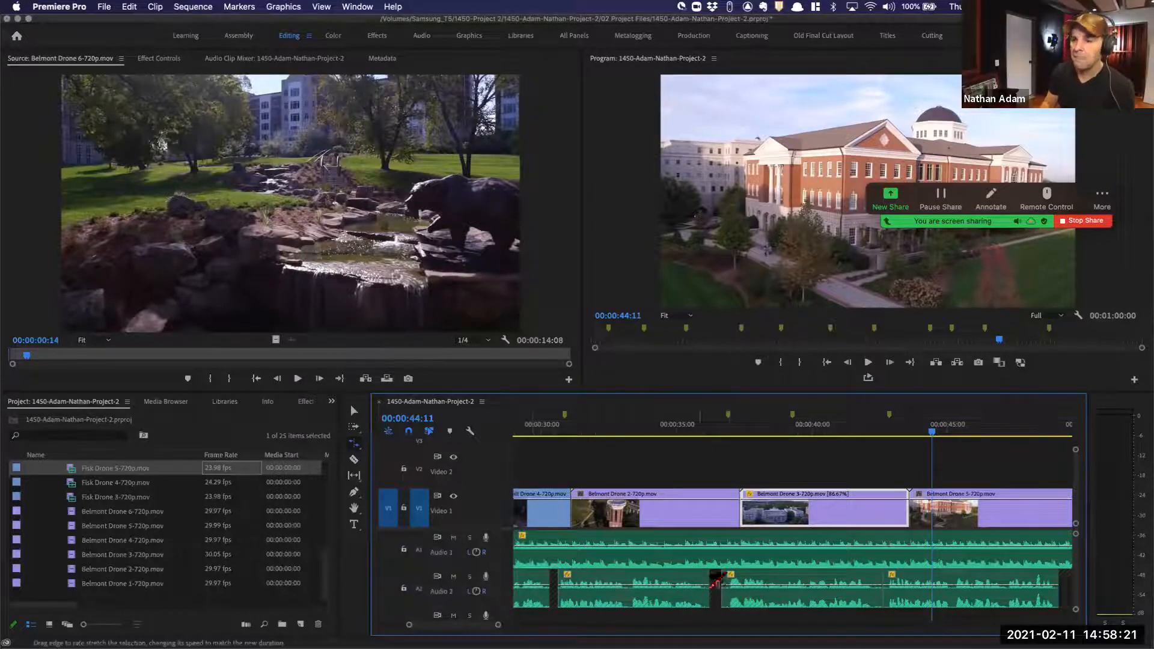
Trim the end of the Audio 2 narration clip under the playhead back to about 00:00:47 and remove the clip
key(v)
click(917, 597)
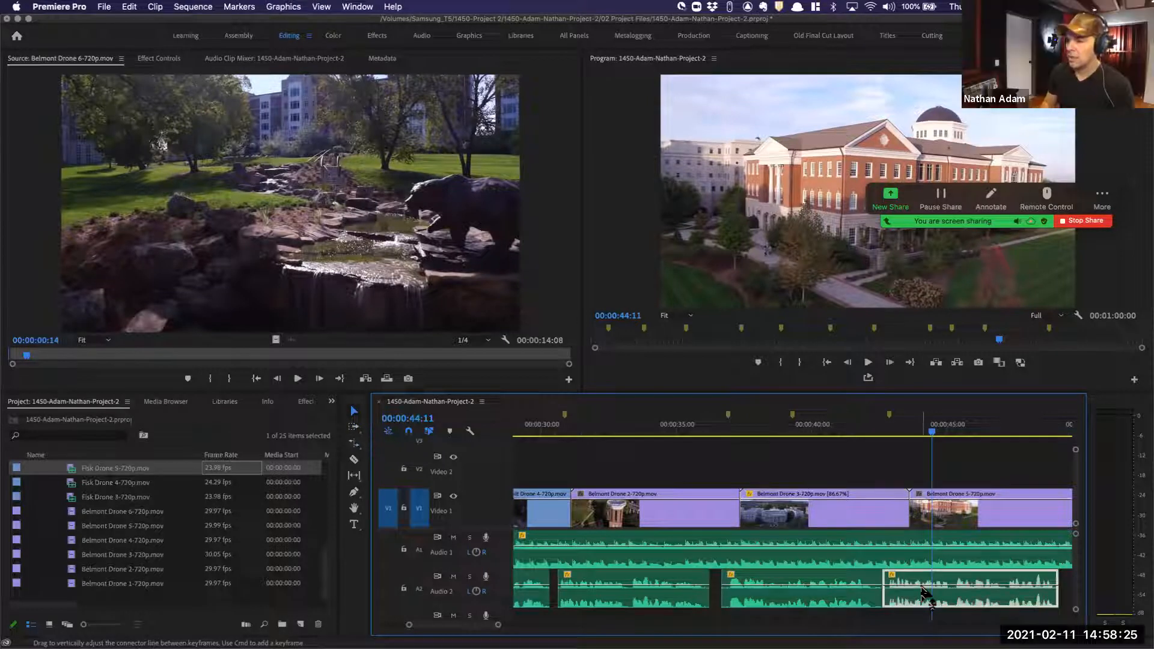
scroll(938, 598, down, 3)
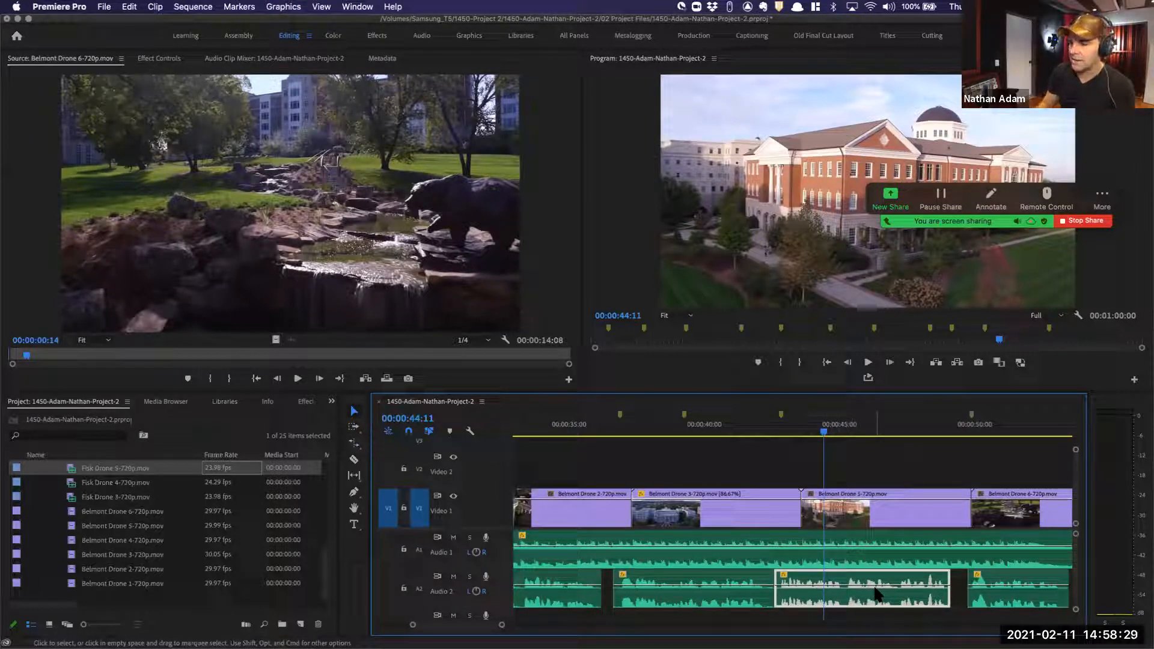
drag(949, 595, 886, 595)
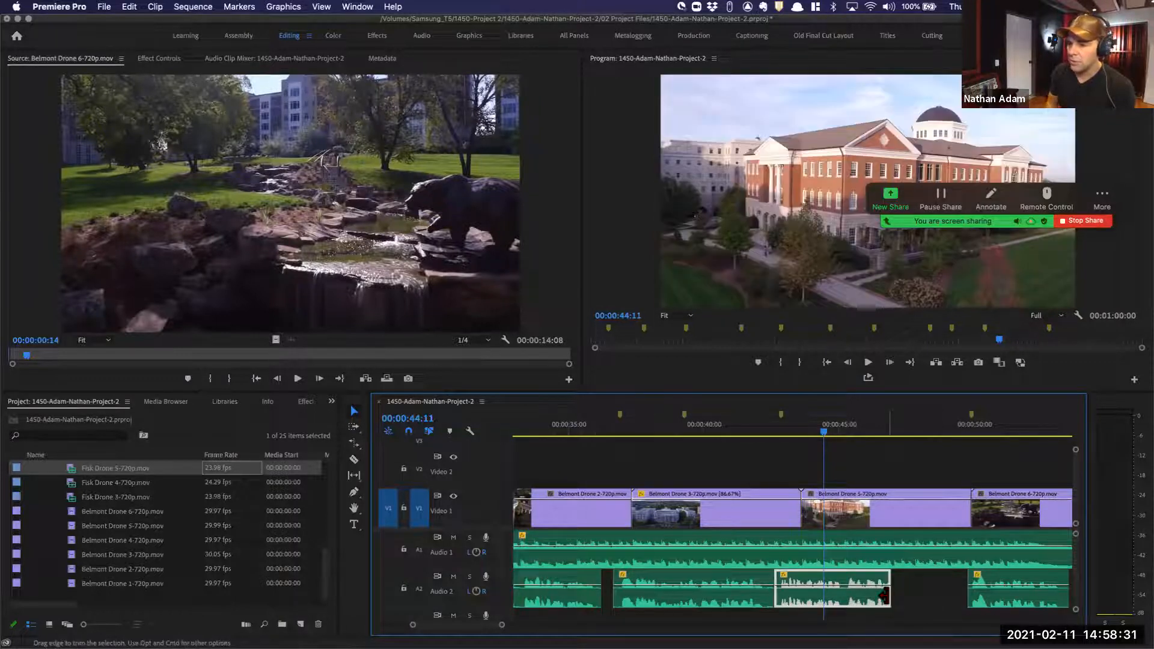
key(backslash)
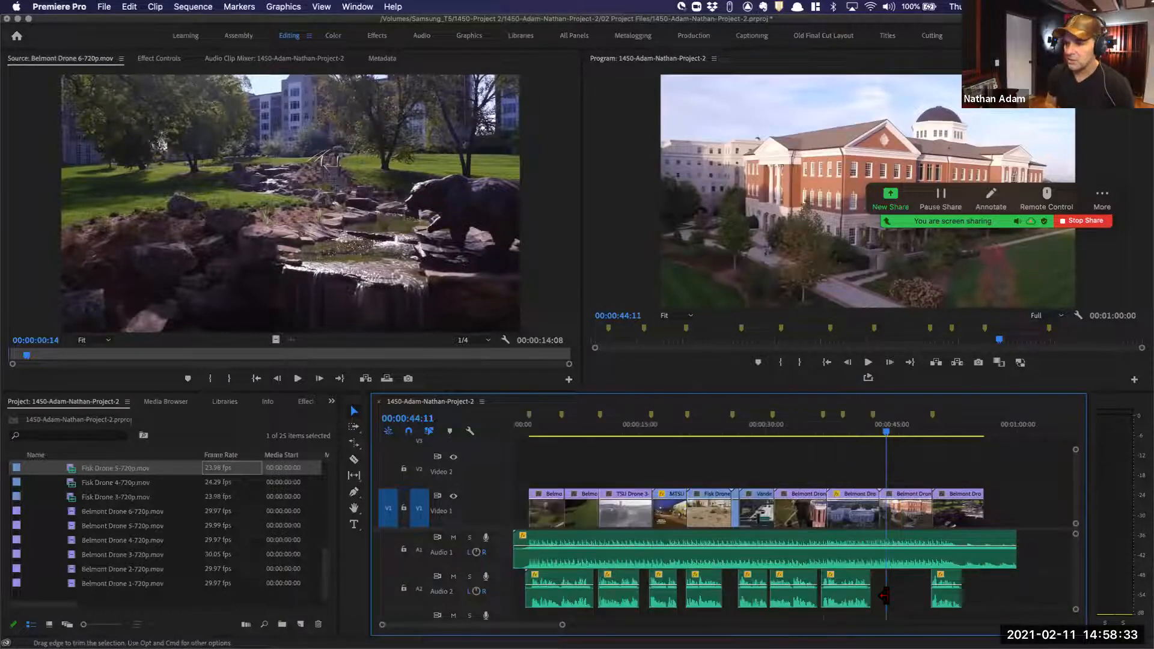
Extend the Audio 2 narration clip below Belmont Drone 3 up to the last narration clip, and trim it back to its earlier length
click(845, 602)
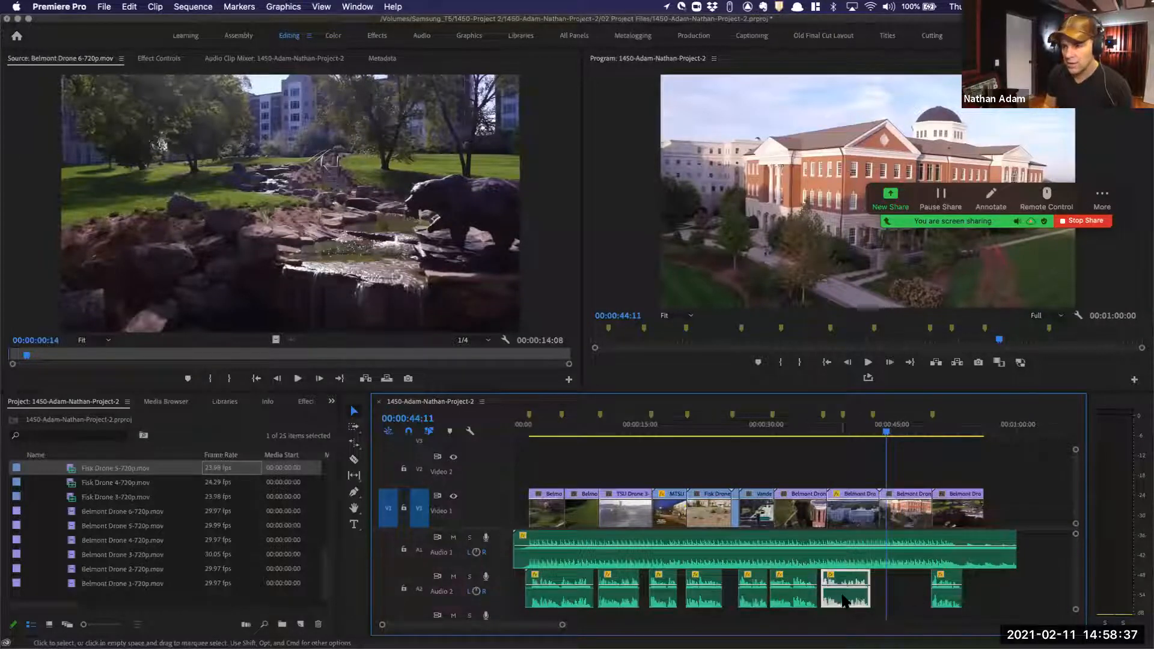
click(777, 593)
click(864, 598)
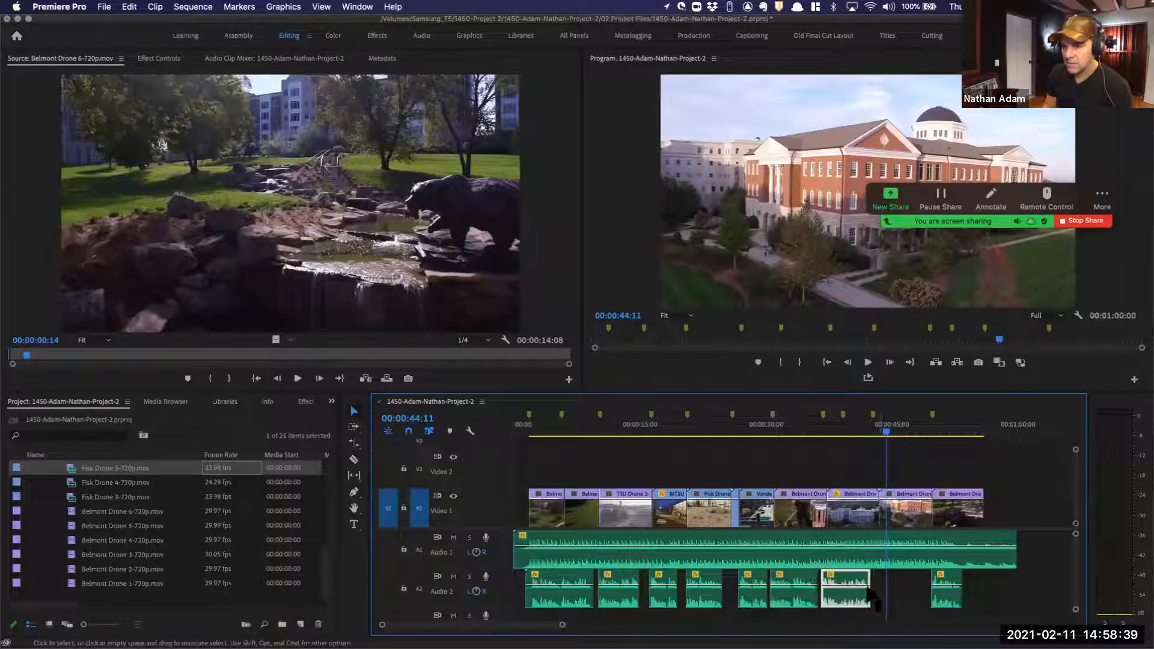
drag(864, 589, 987, 581)
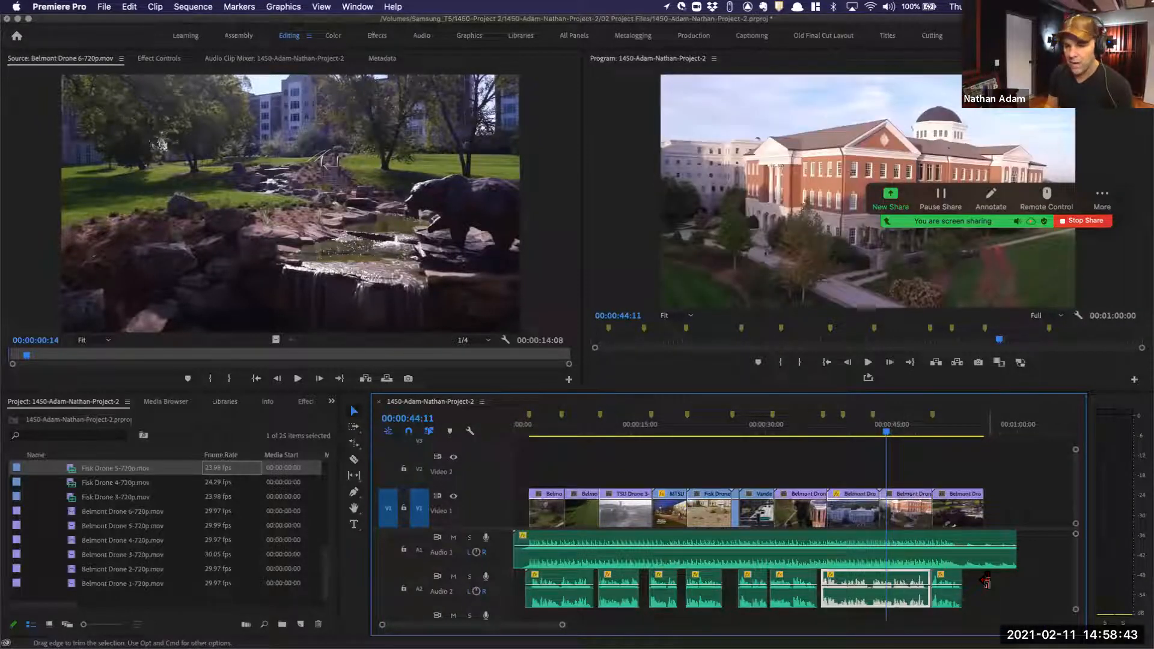
drag(930, 593, 867, 594)
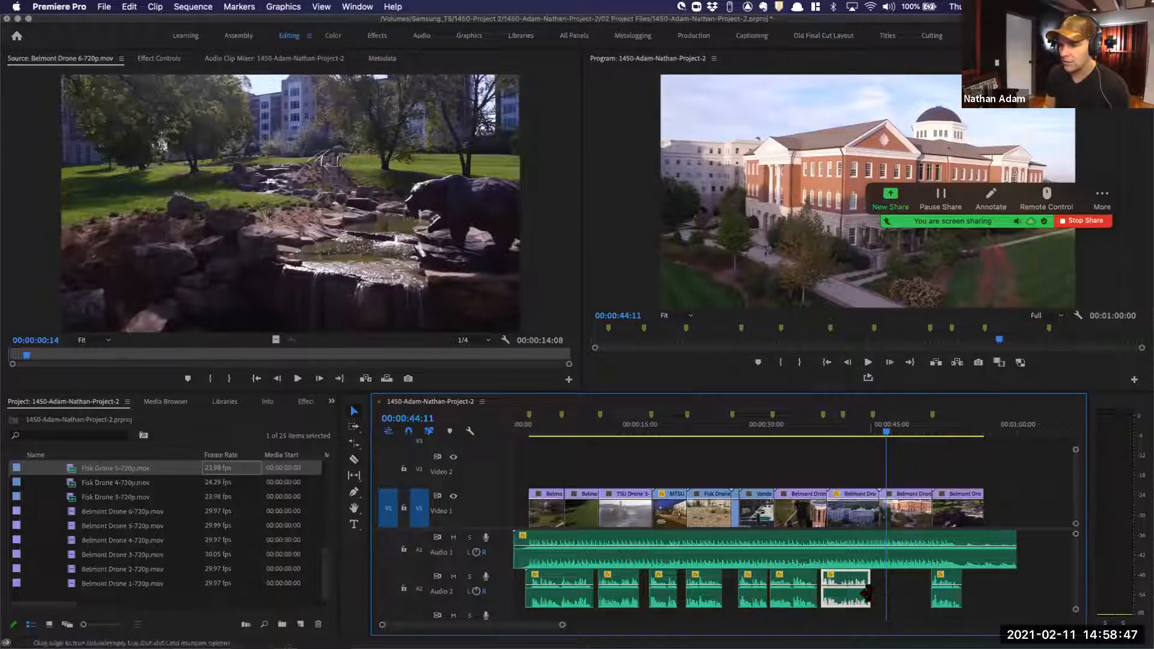
Delete the last narration clip on Audio 2 and extend the preceding one to about the end of the final drone clip
click(953, 598)
key(Delete)
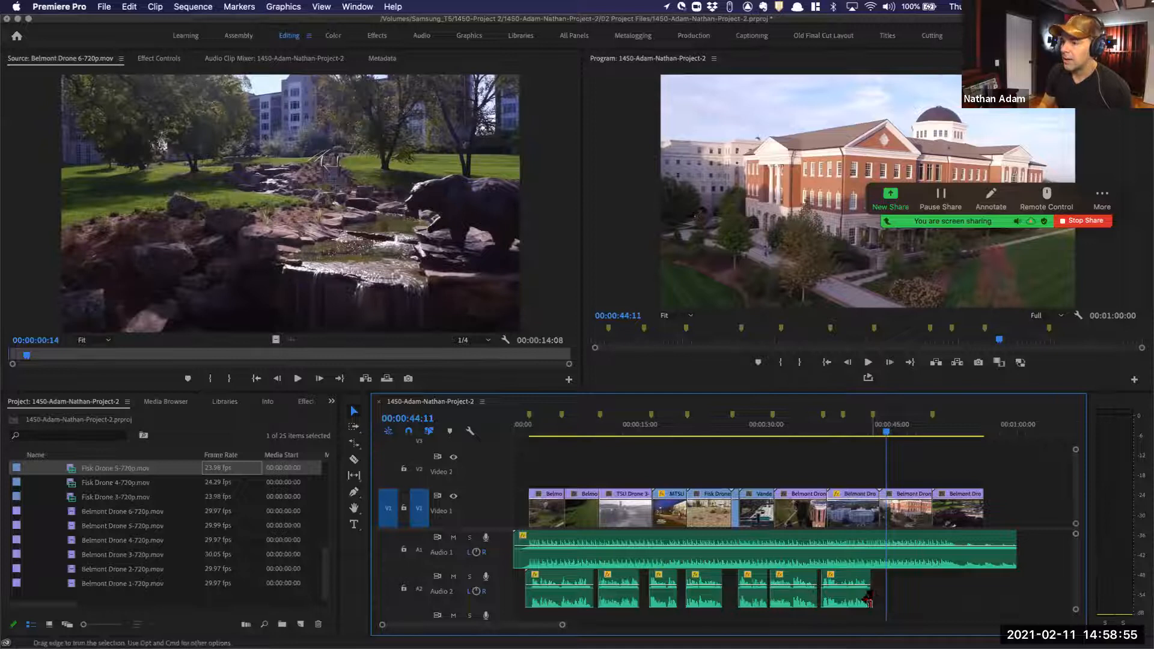
drag(866, 601, 982, 600)
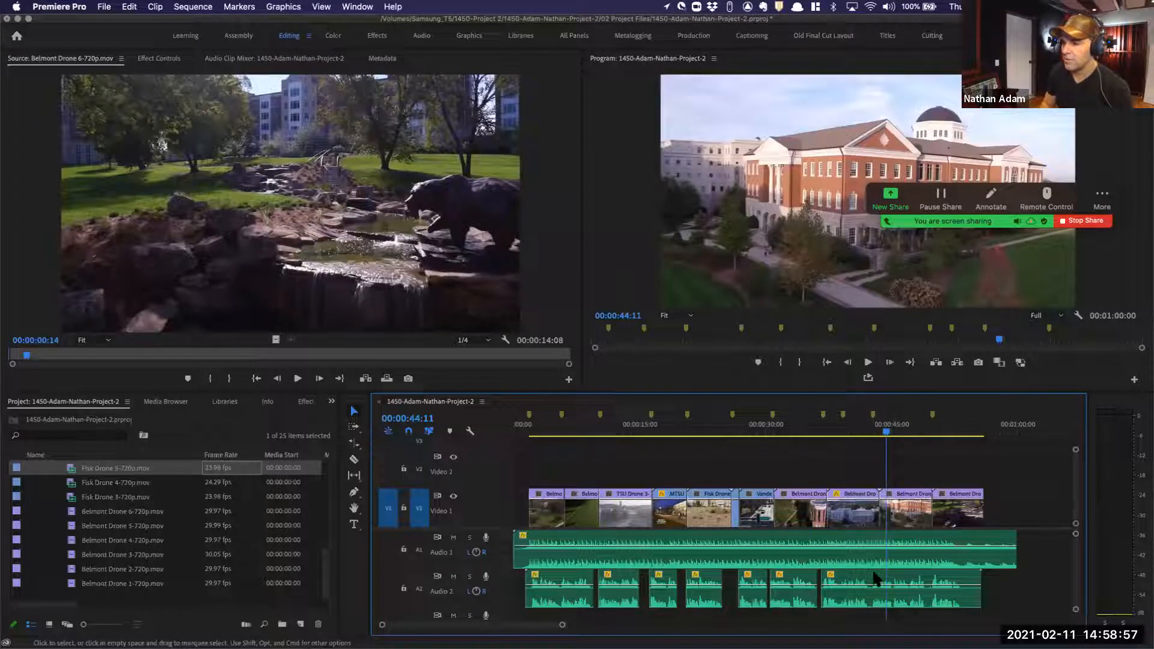
Undo the narration clip trims and deletions on Audio 2 and save the project
key(super+z)
key(super+z)
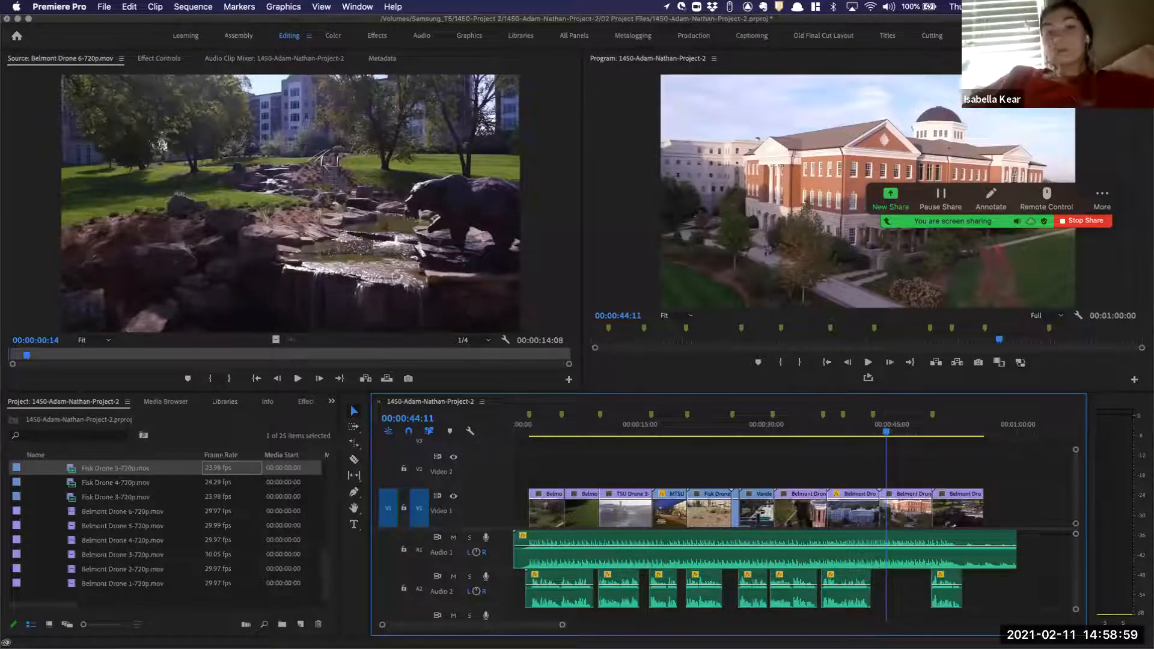
key(super+z)
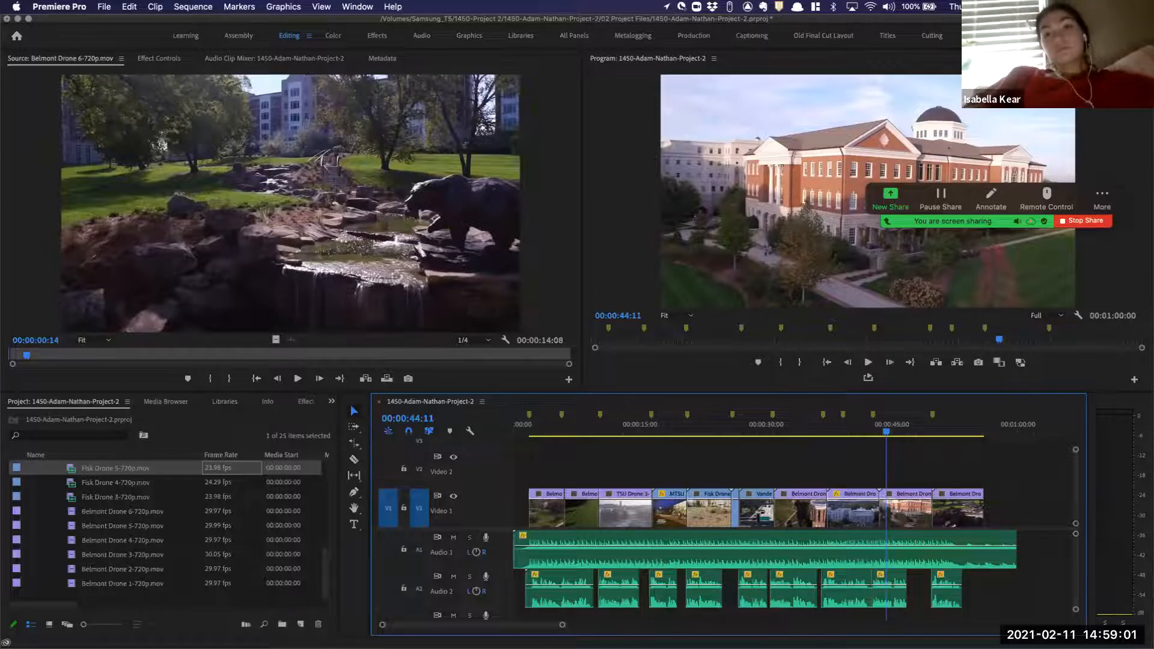
key(super+z)
key(super+s)
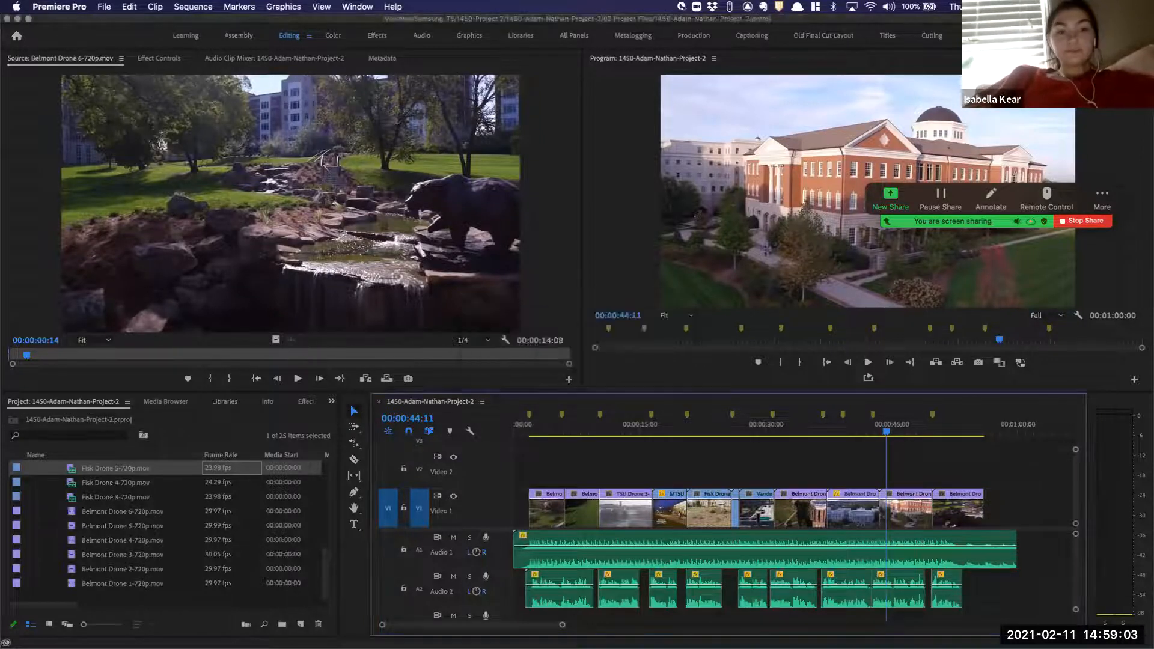
key(super+space)
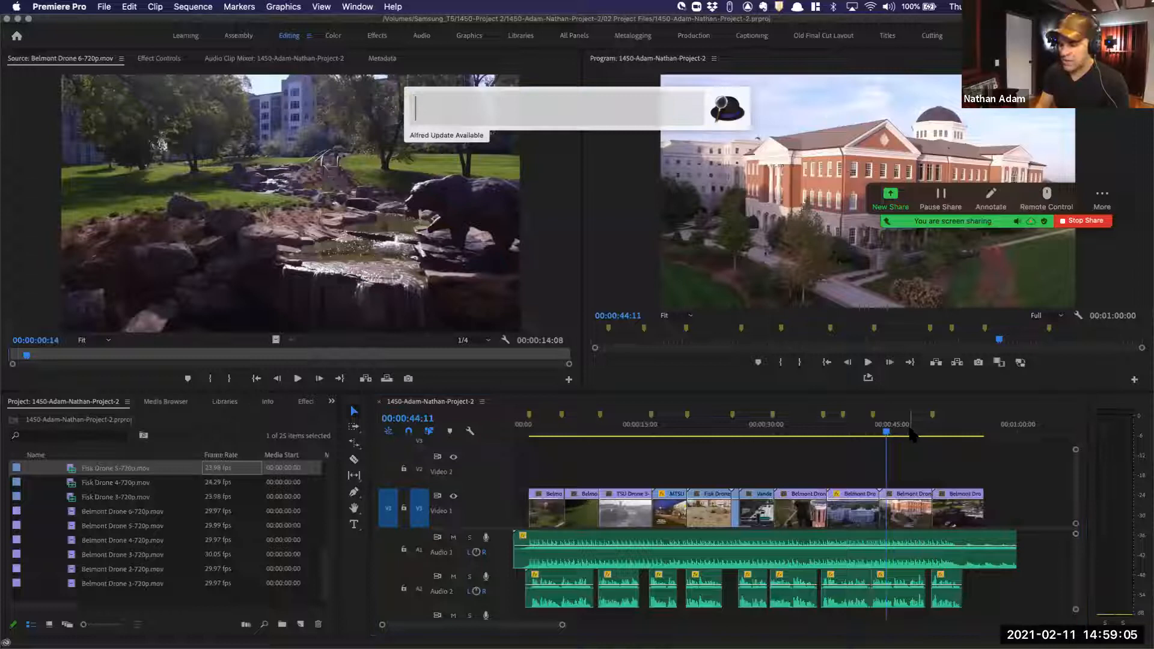
text(t)
key(Return)
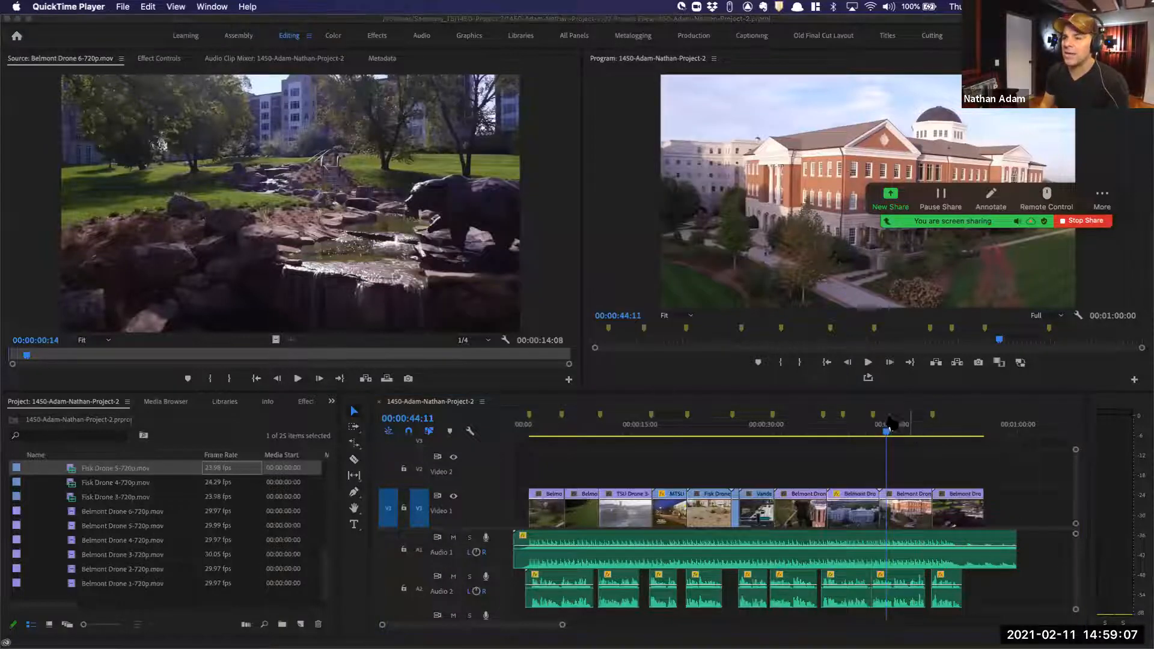
key(super+Tab)
key(super+Tab)
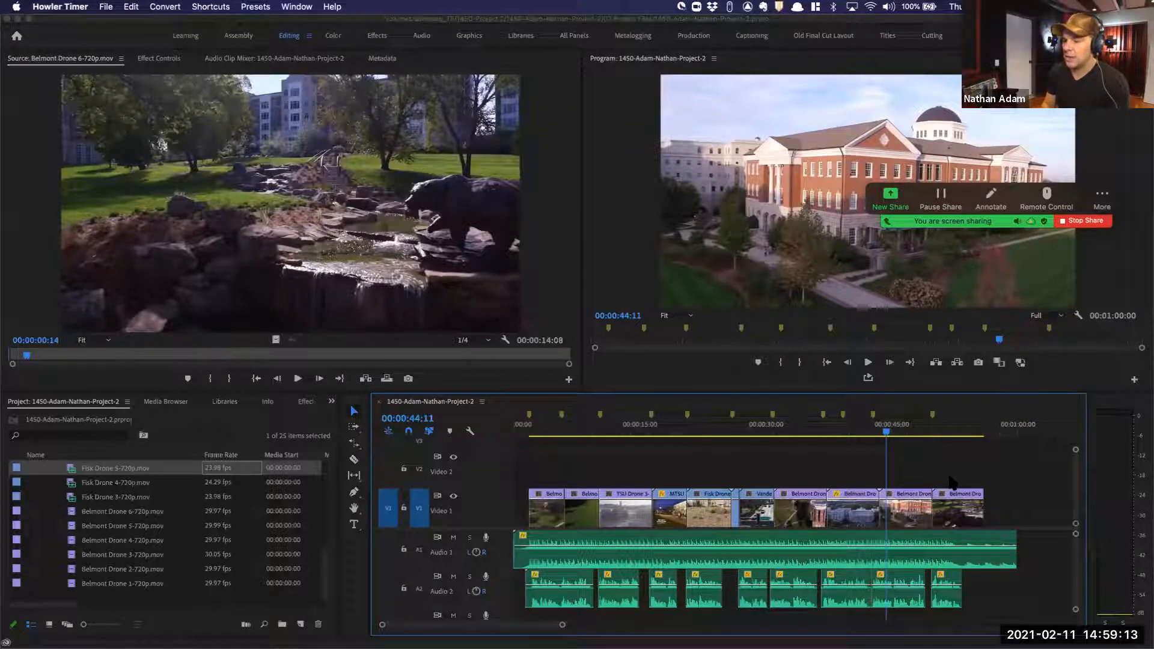
key(super+Tab)
key(alt+space)
text(time)
key(Return)
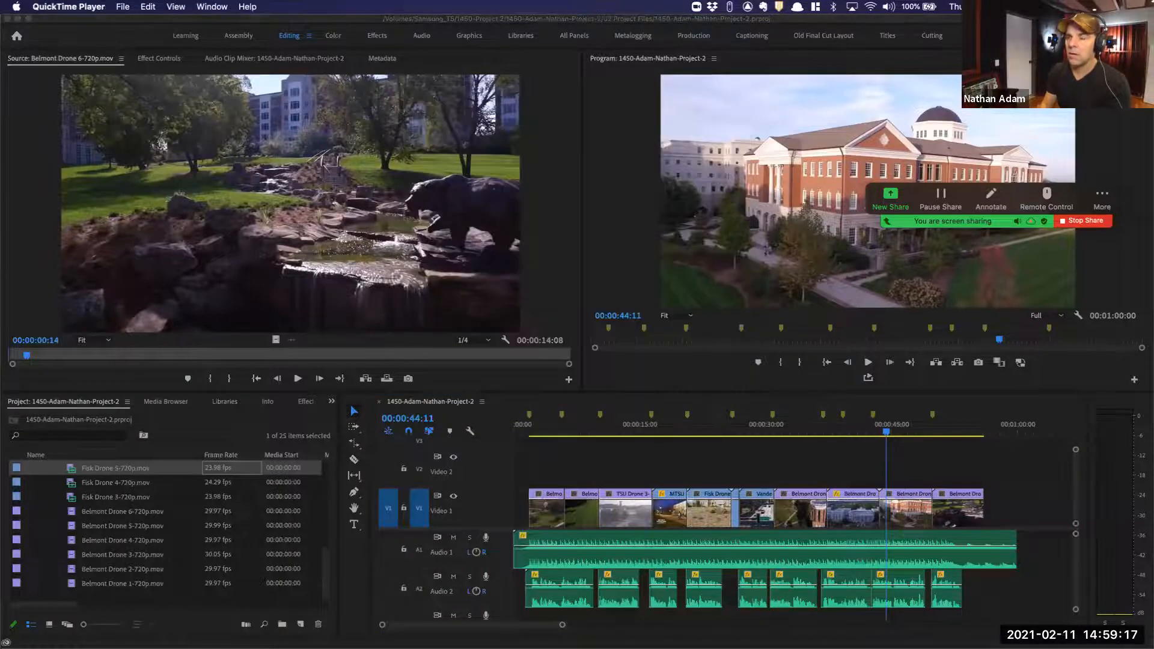
key(super+q)
Launch the Howler Timer app and start a 2-minute countdown
key(alt+space)
text(timer)
key(Return)
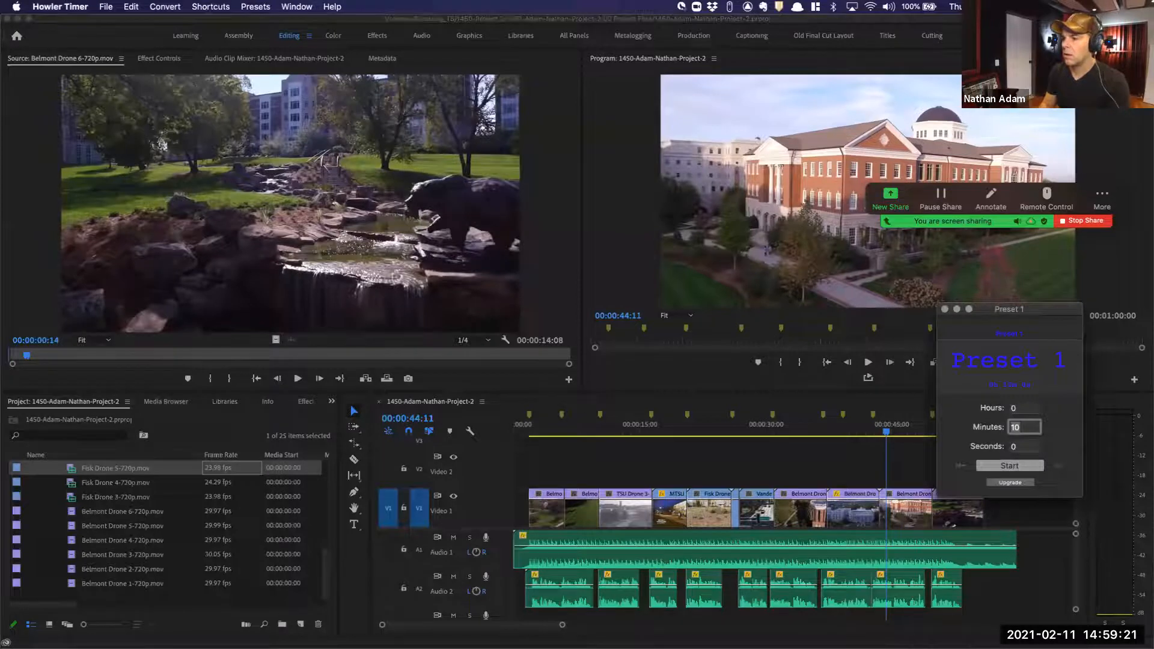
text(2)
key(Return)
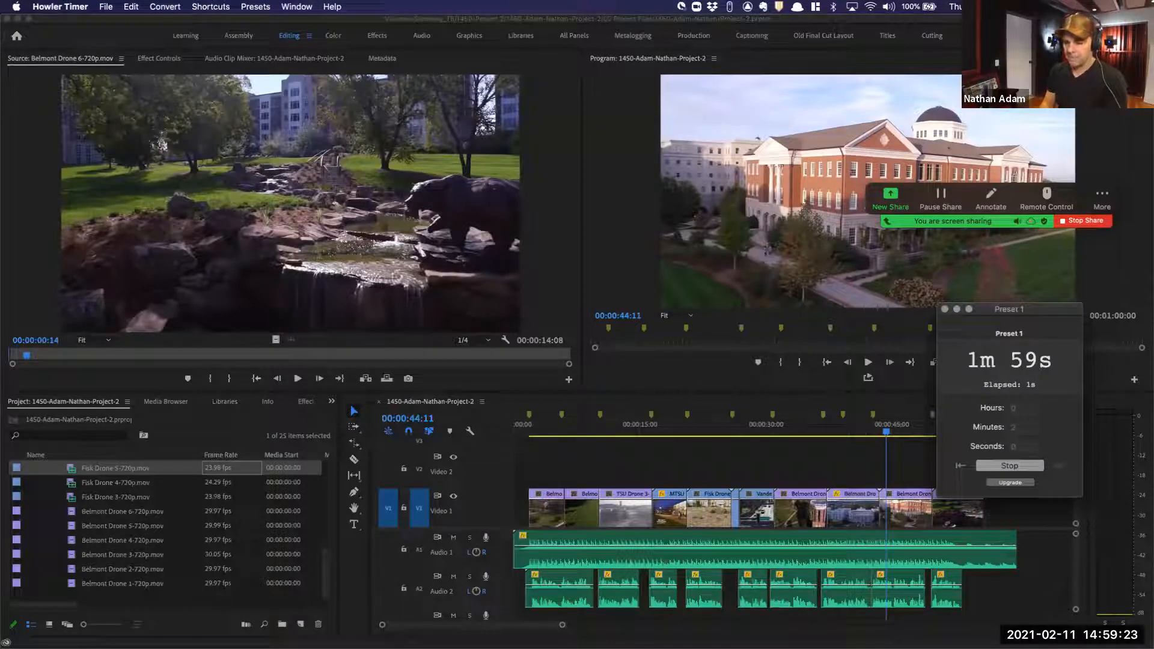
Return to Premiere Pro, move the playhead to the start of the sequence, and save the project
key(super+Tab)
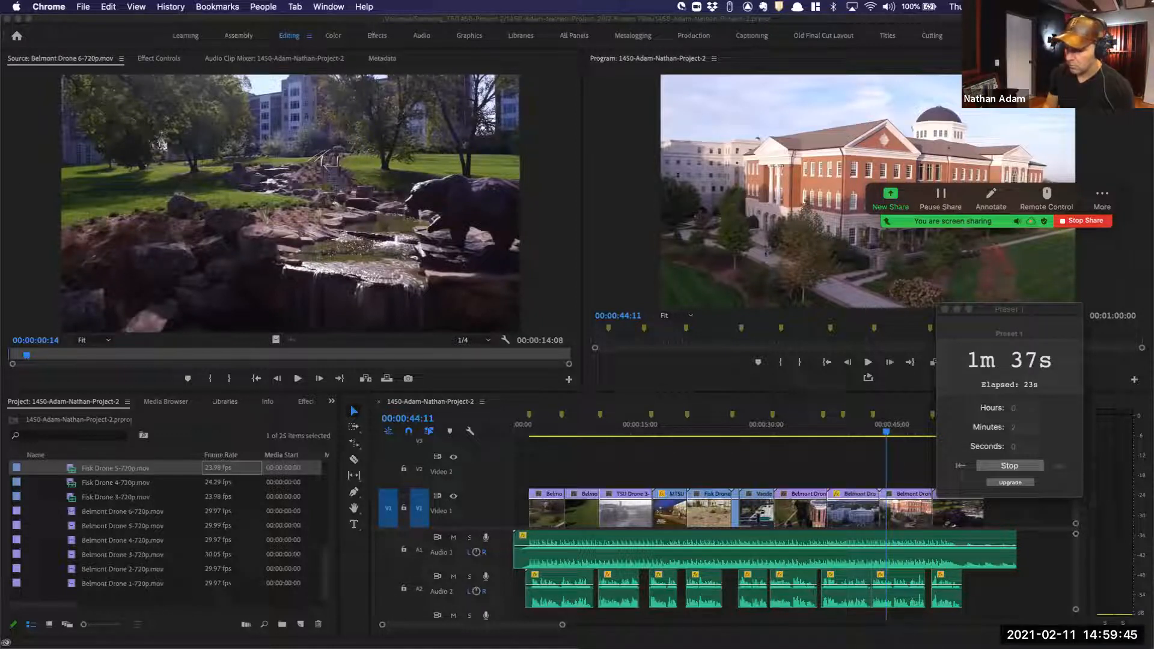
key(super+Tab)
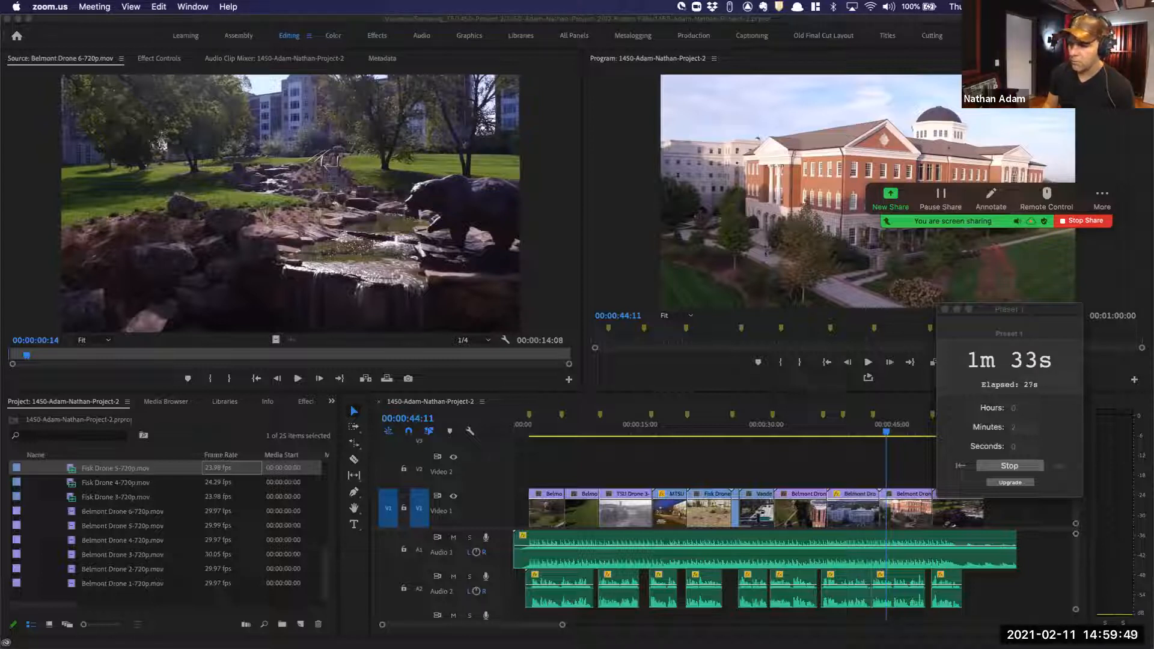
click(580, 435)
drag(580, 436, 541, 434)
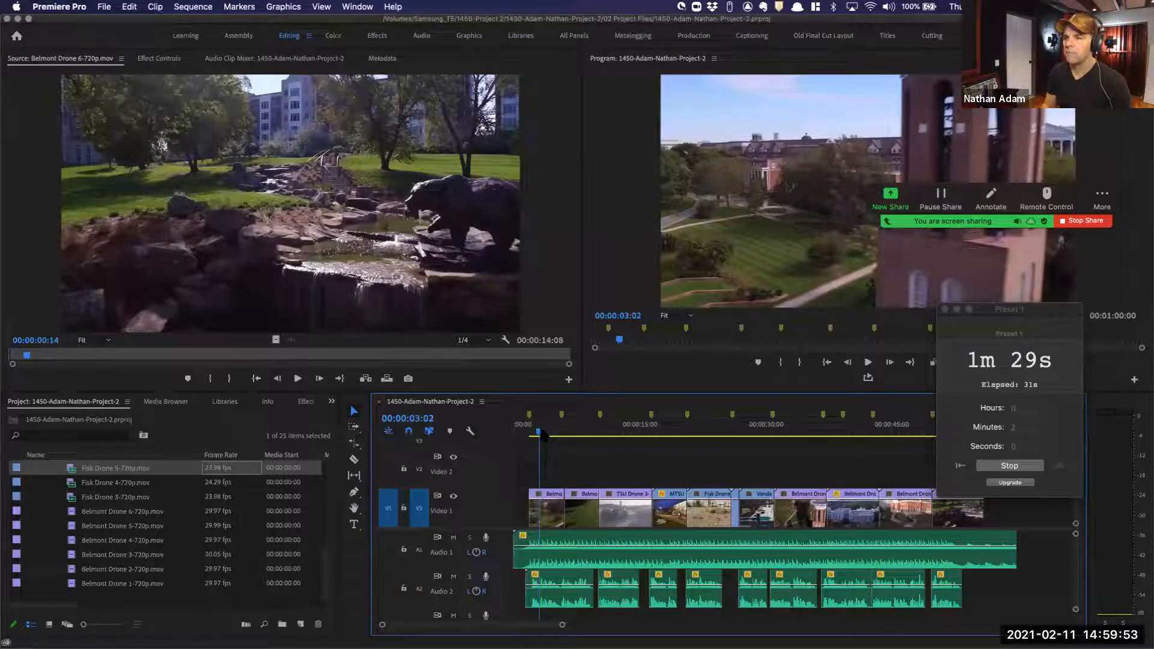
key(Home)
key(ctrl+s)
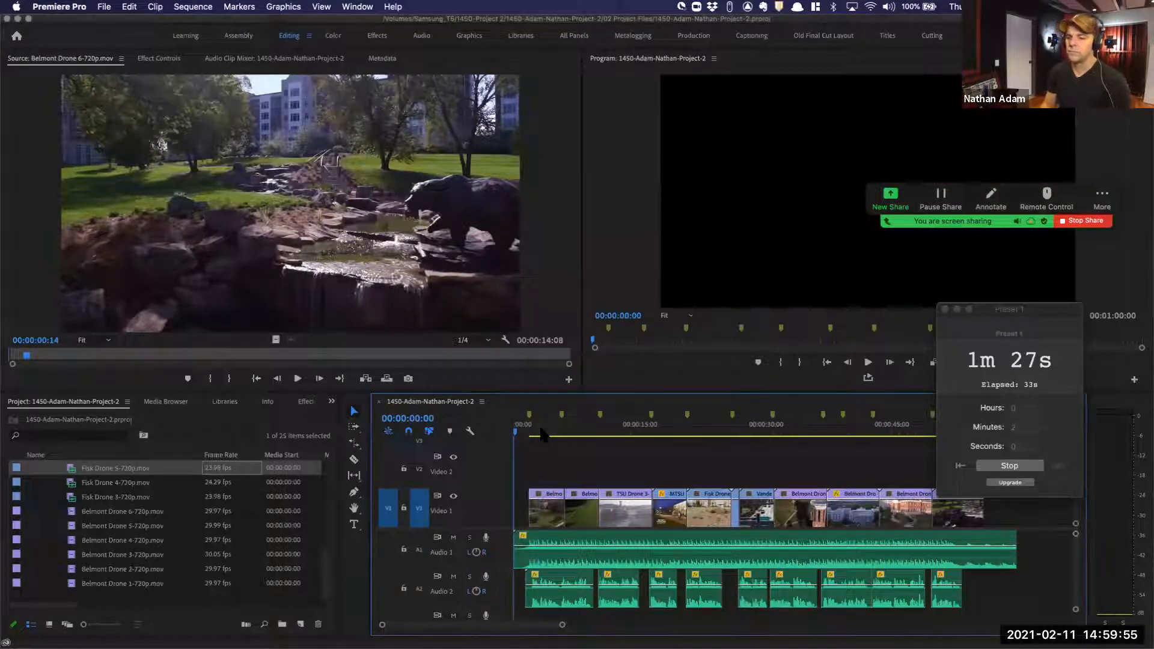
Switch to Zoom, dismiss its Report dialog without submitting a report, and return to Premiere Pro
key(super+Tab)
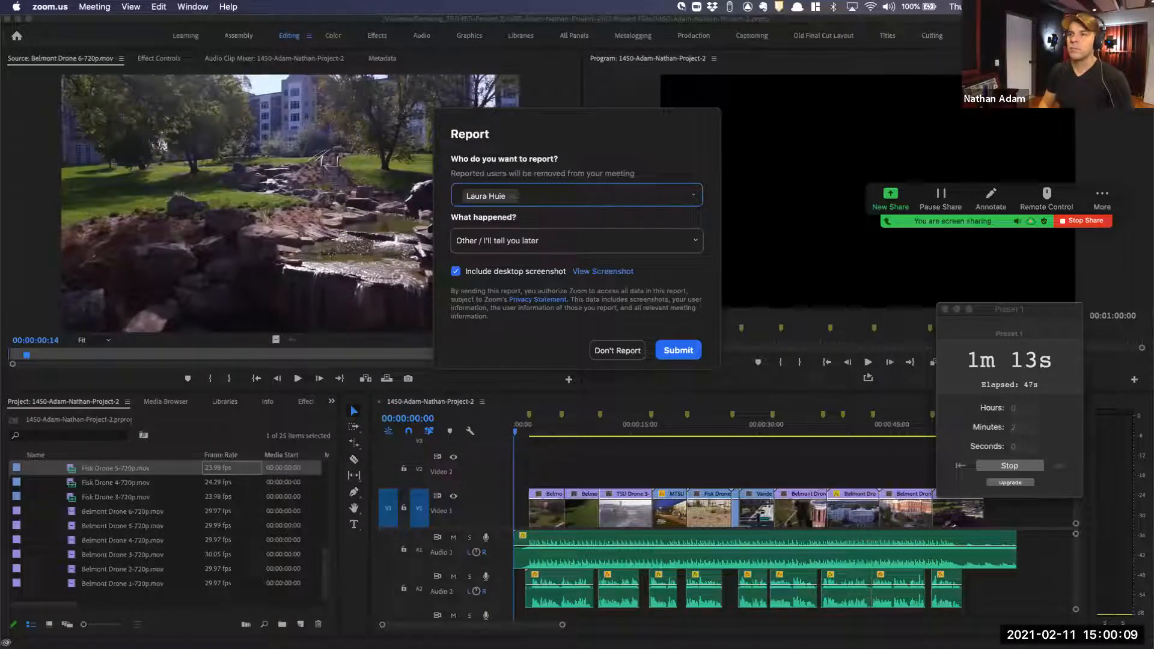
click(615, 351)
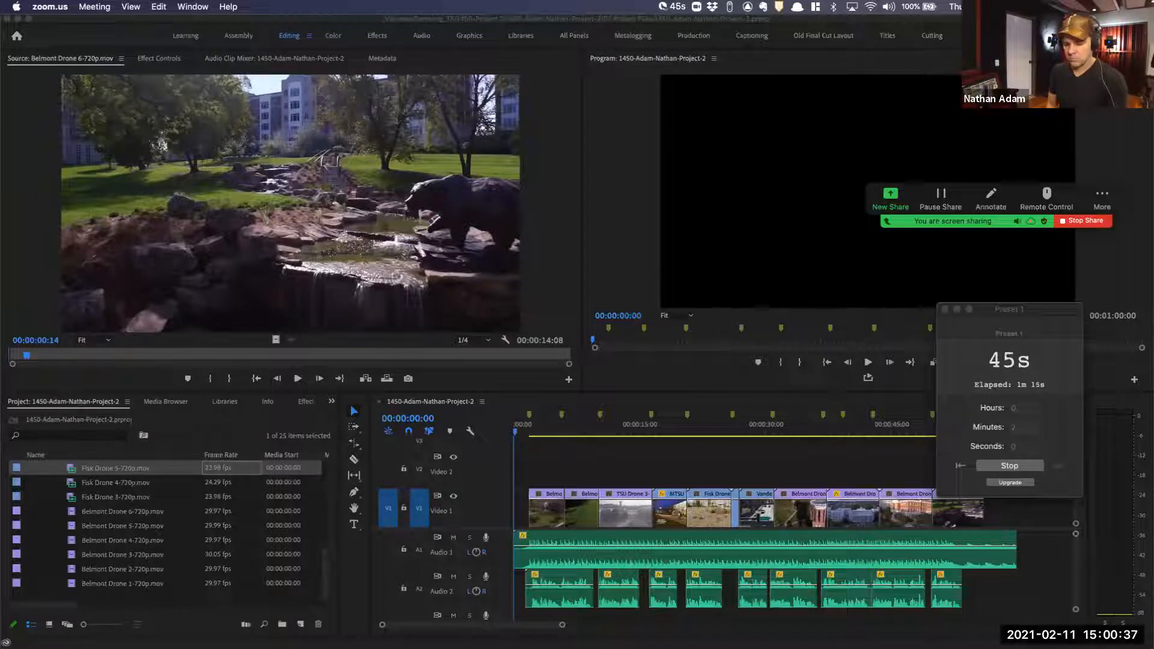
key(super+Tab)
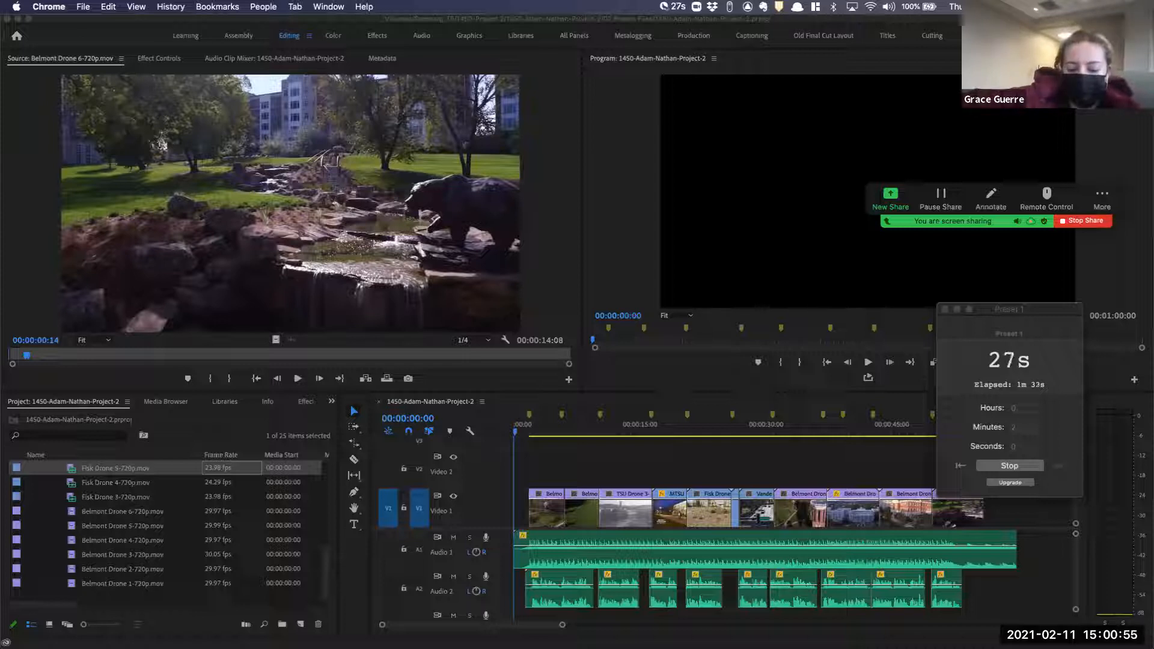
key(super+Tab)
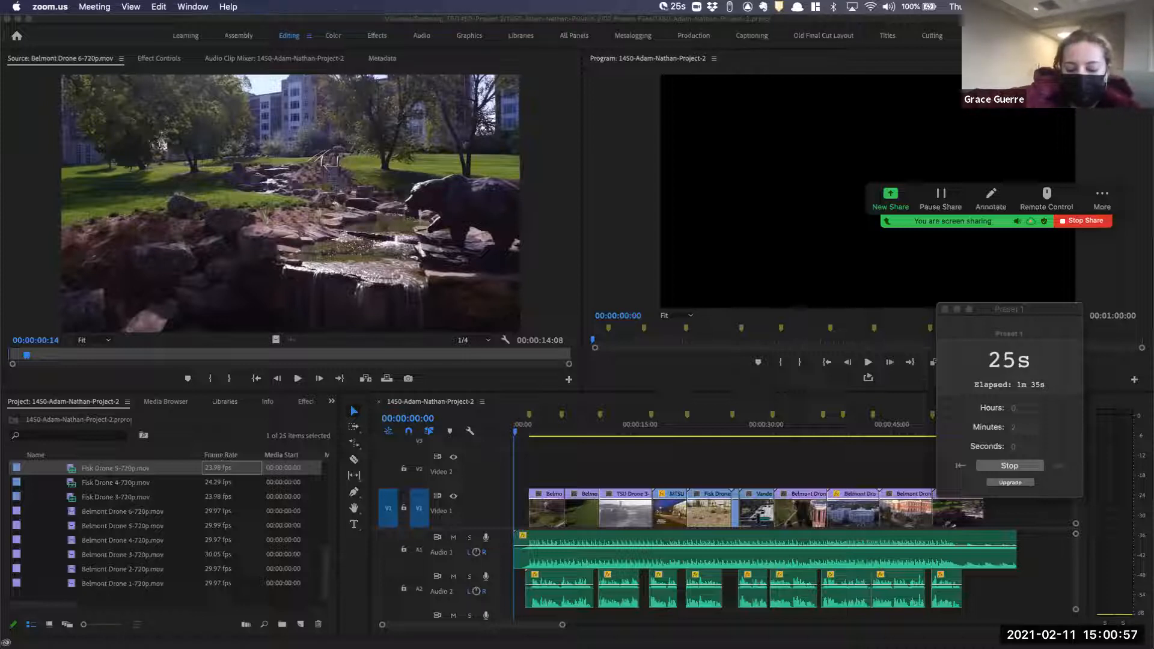
key(super+Tab)
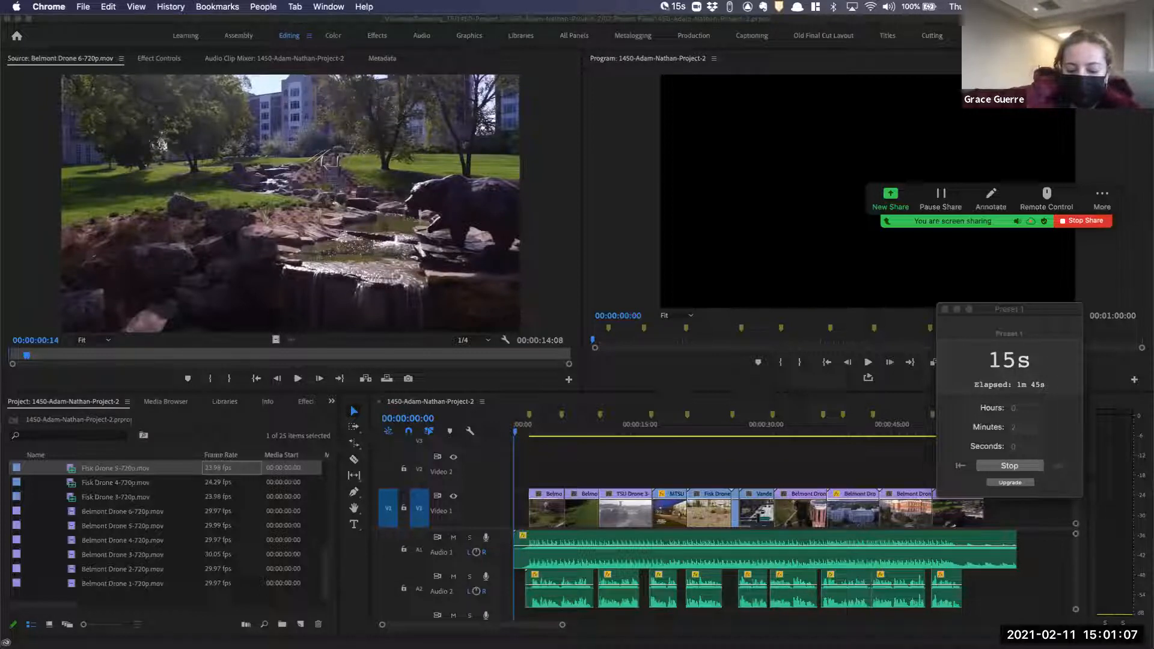
key(super+Tab)
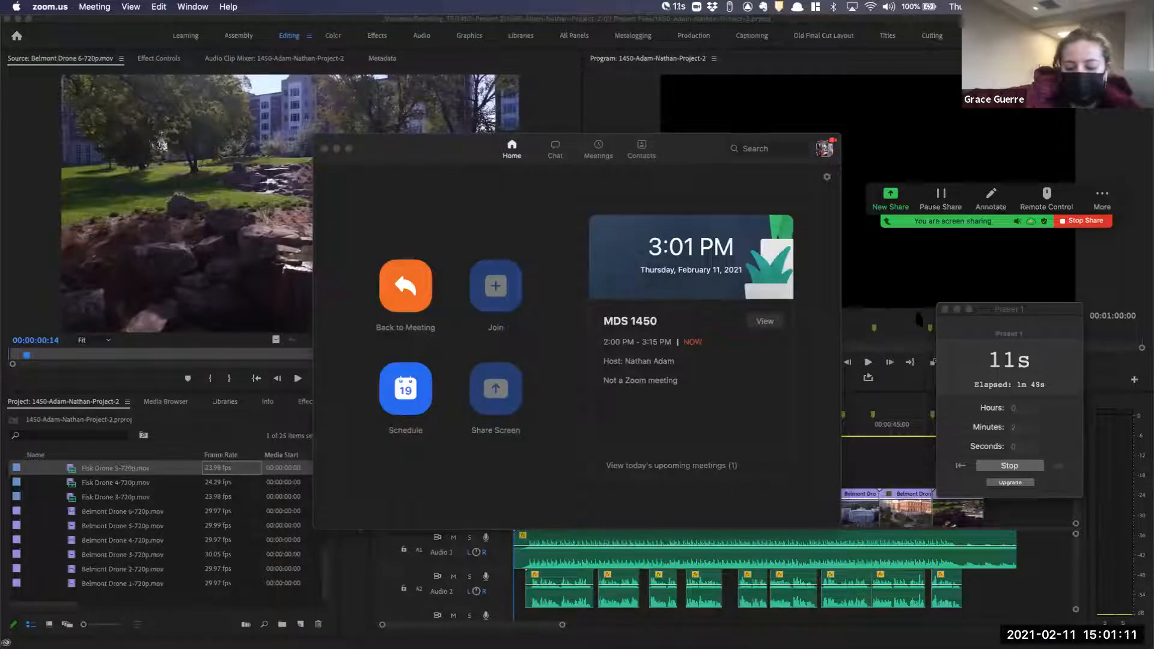
click(852, 402)
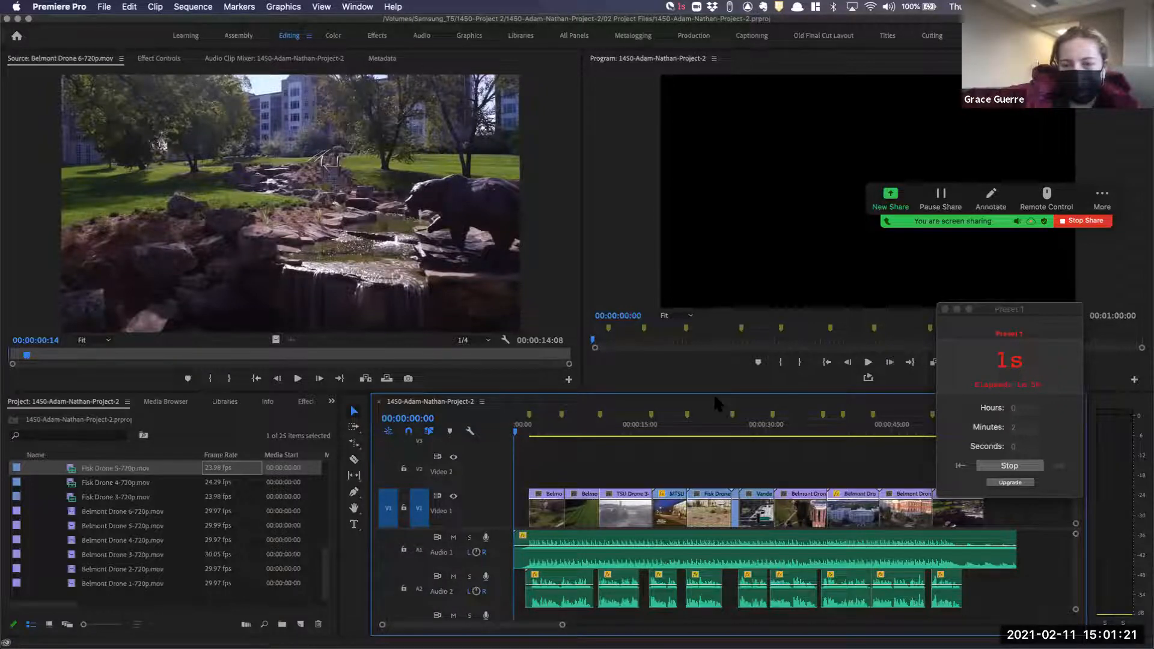
Place the playhead at 00:00:14:01 in the Premiere Pro sequence and save the project
click(1102, 199)
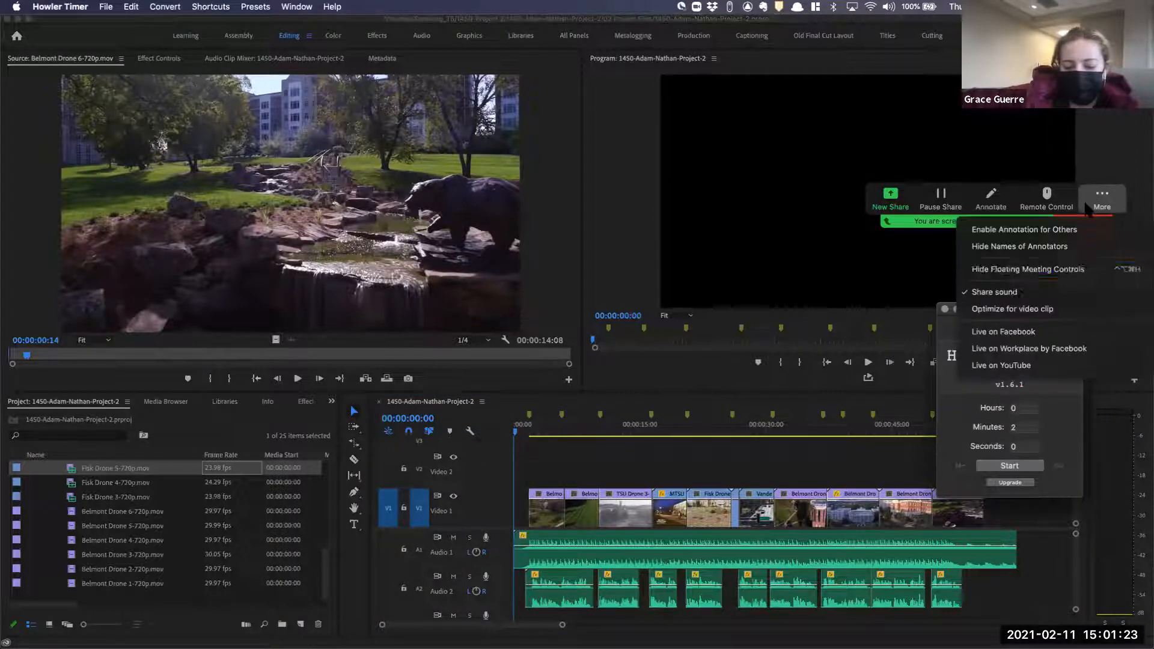
click(667, 443)
click(632, 430)
key(super+s)
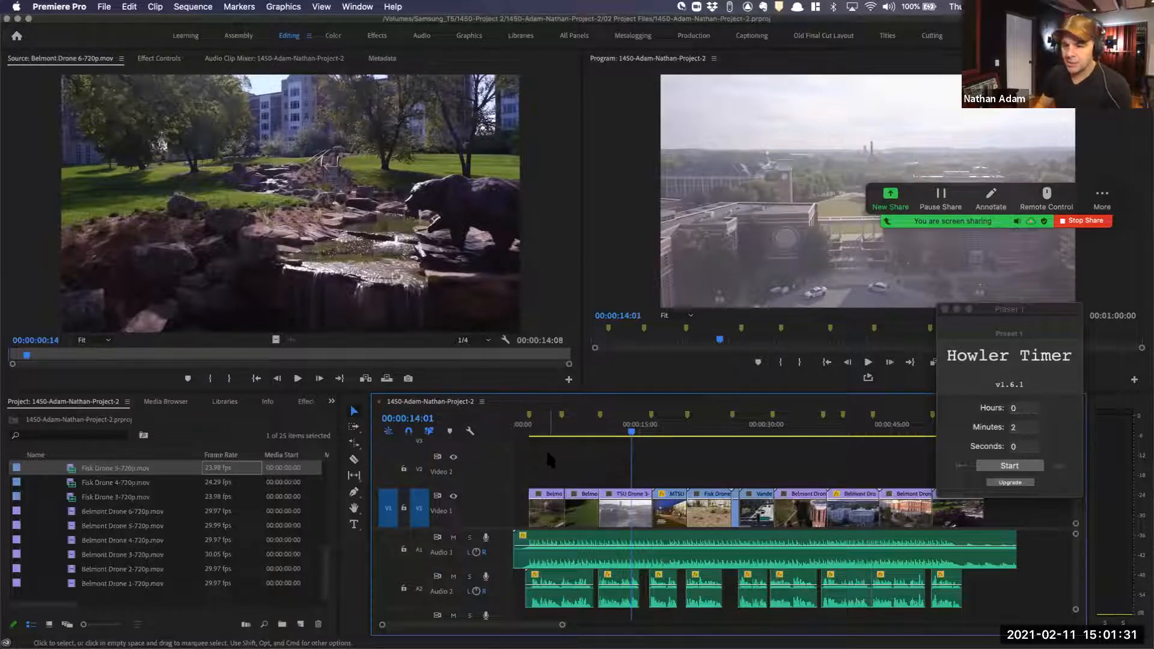
Review the opening of the first drone clip at 00:00:03:04 and place the playhead at 00:00:01:11, where the first narration clip starts
key(equal)
key(equal)
key(Home)
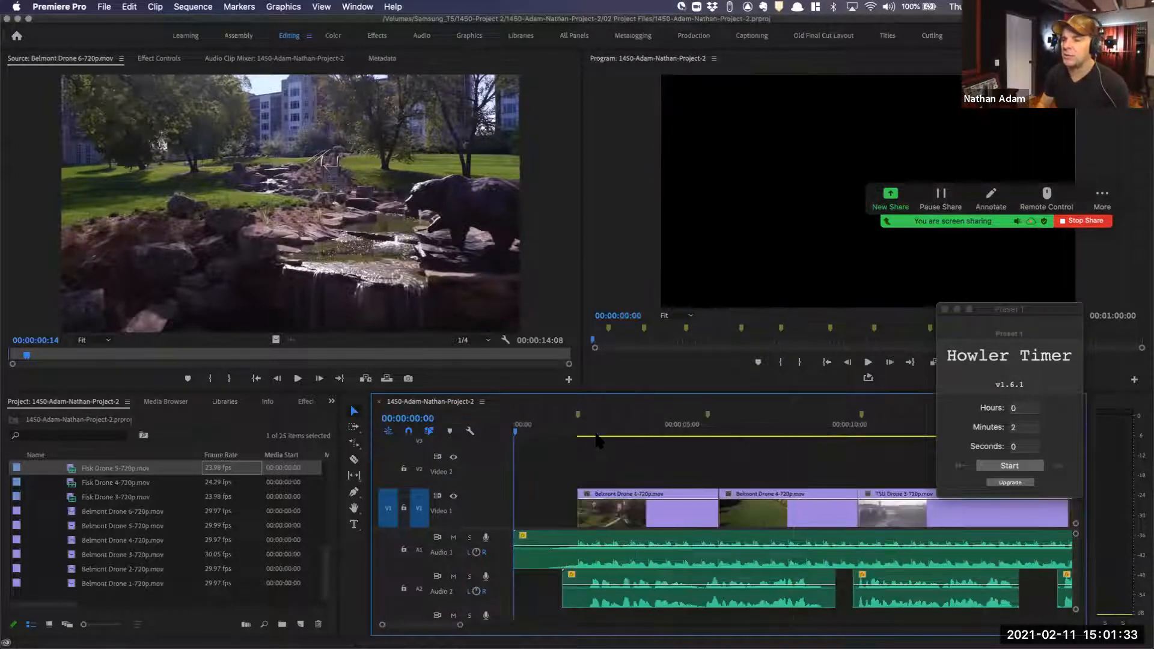
click(620, 428)
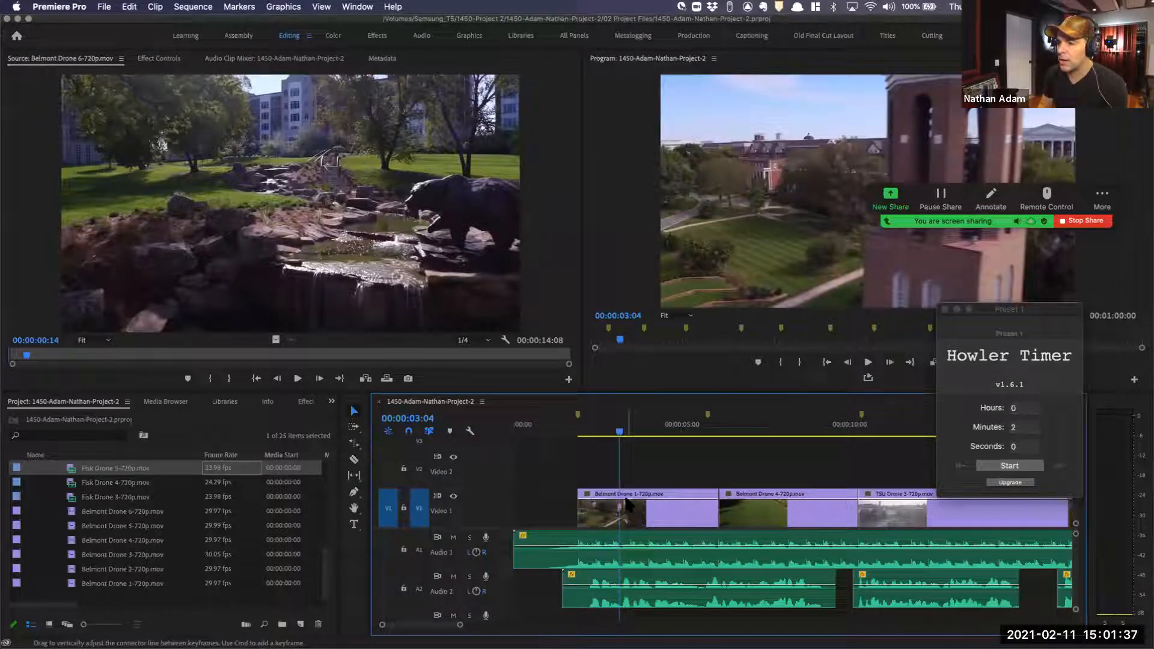
click(561, 428)
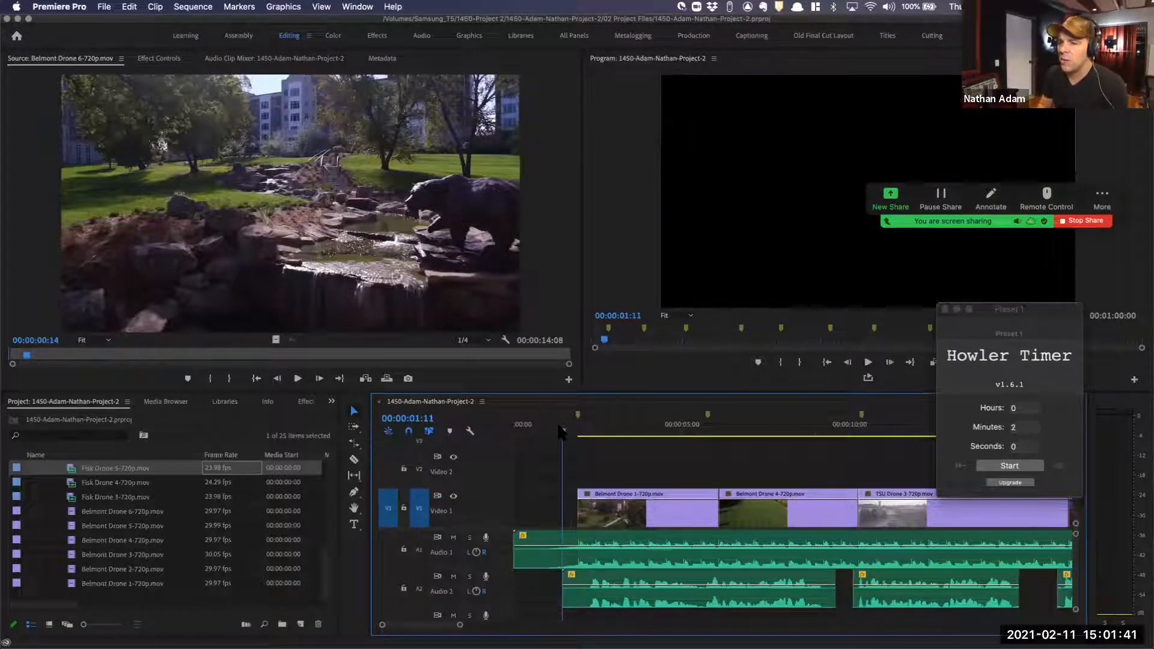
Patch the source video to the Video 2 track and place the playhead at the first drone clip's start, 00:00:01:22
click(390, 469)
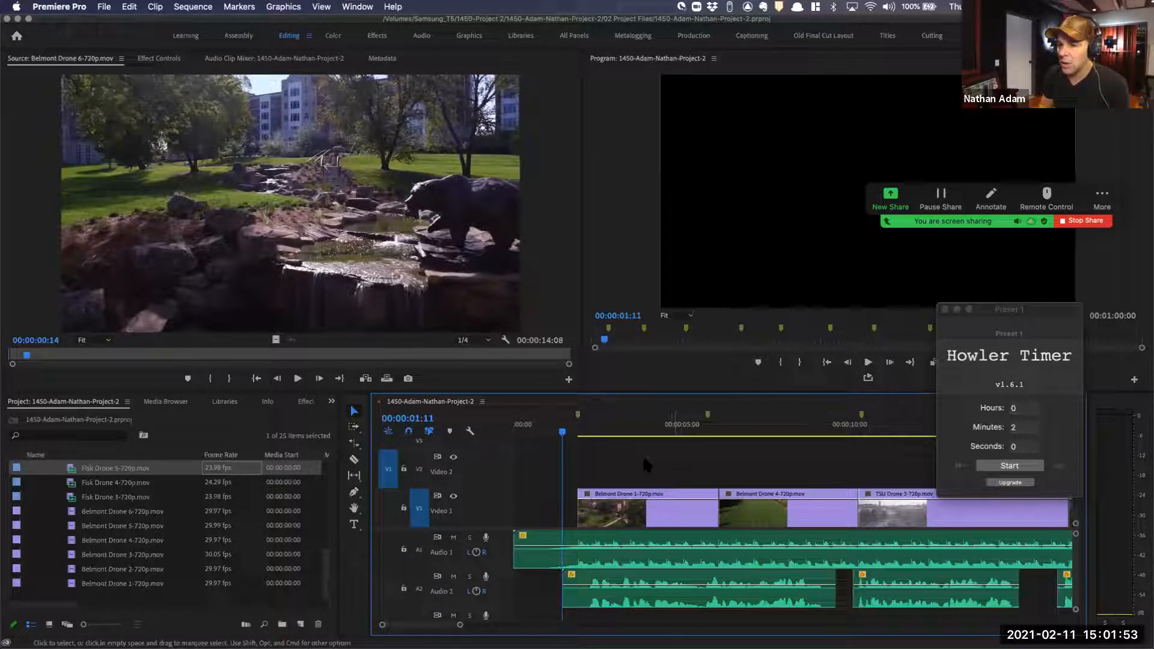
click(625, 519)
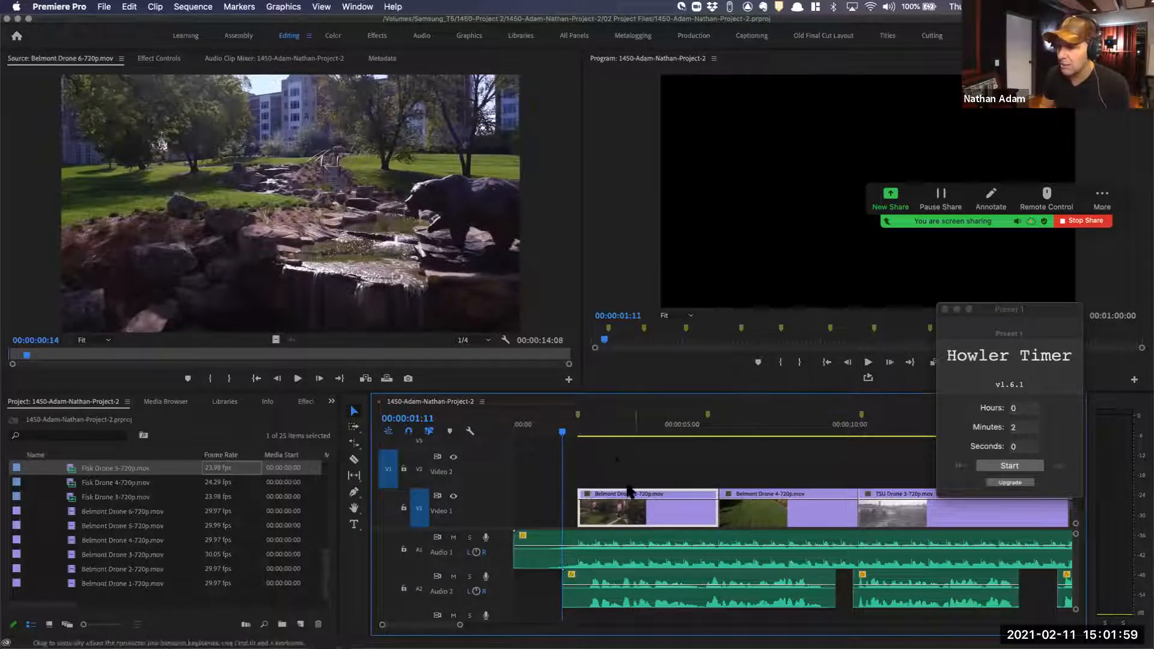
click(628, 427)
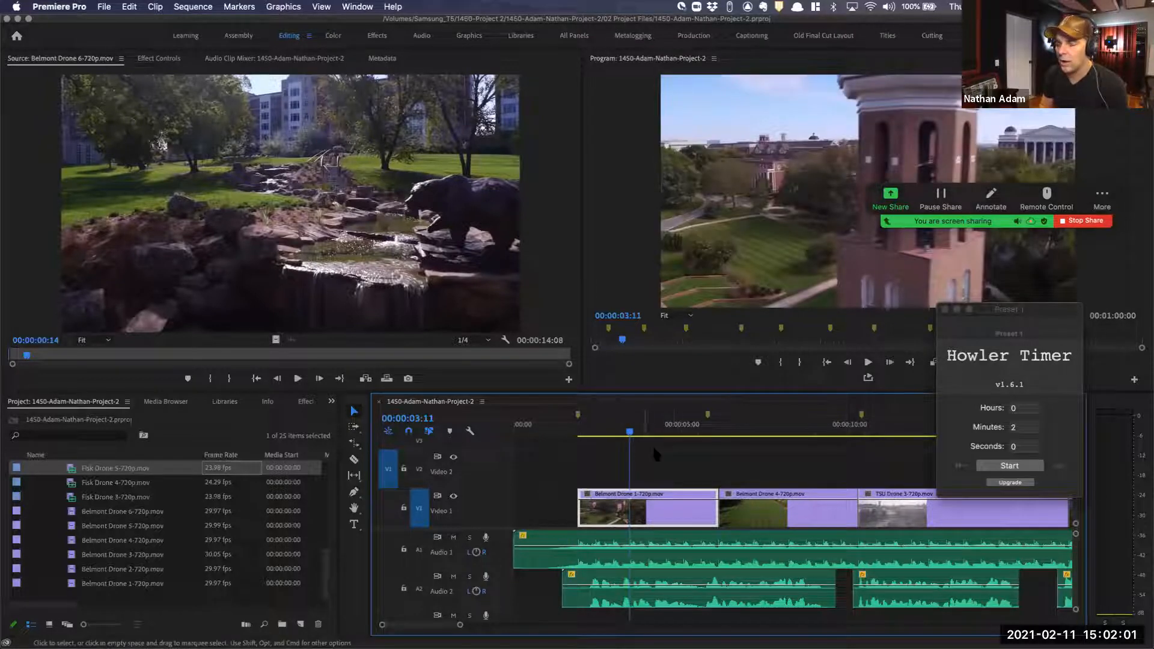
key(Up)
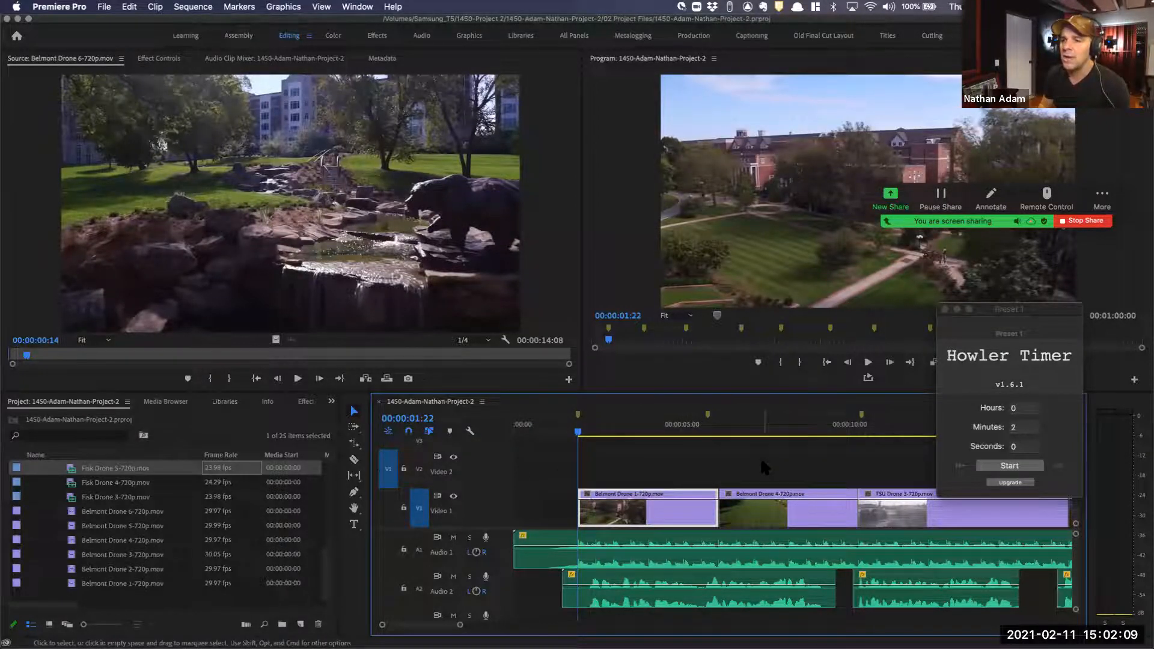
Play the sequence from the first drone clip to 00:00:33:03, following the playhead to check the clips against the narration
key(space)
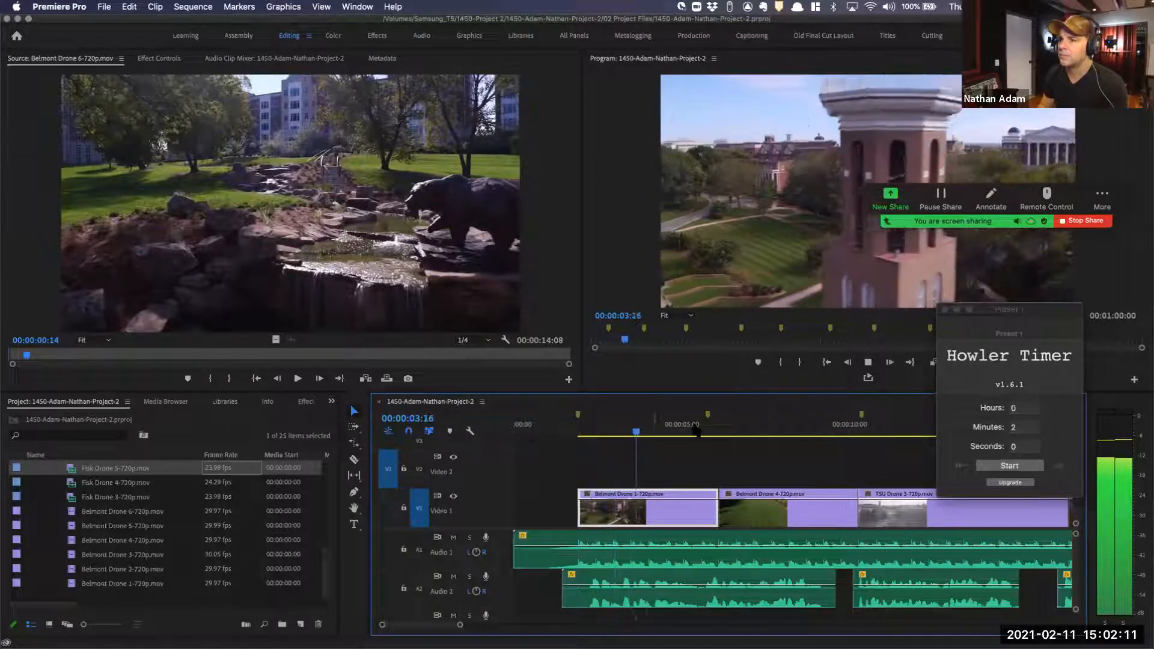
scroll(798, 431, right, 1)
scroll(800, 433, right, 3)
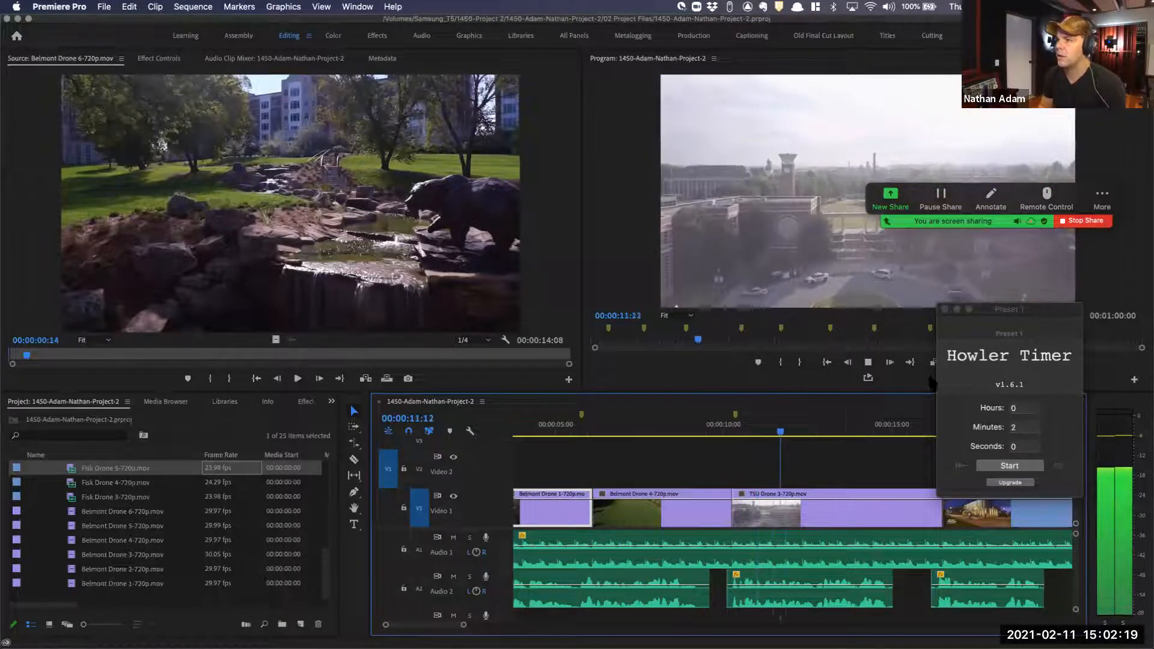
scroll(843, 449, right, 3)
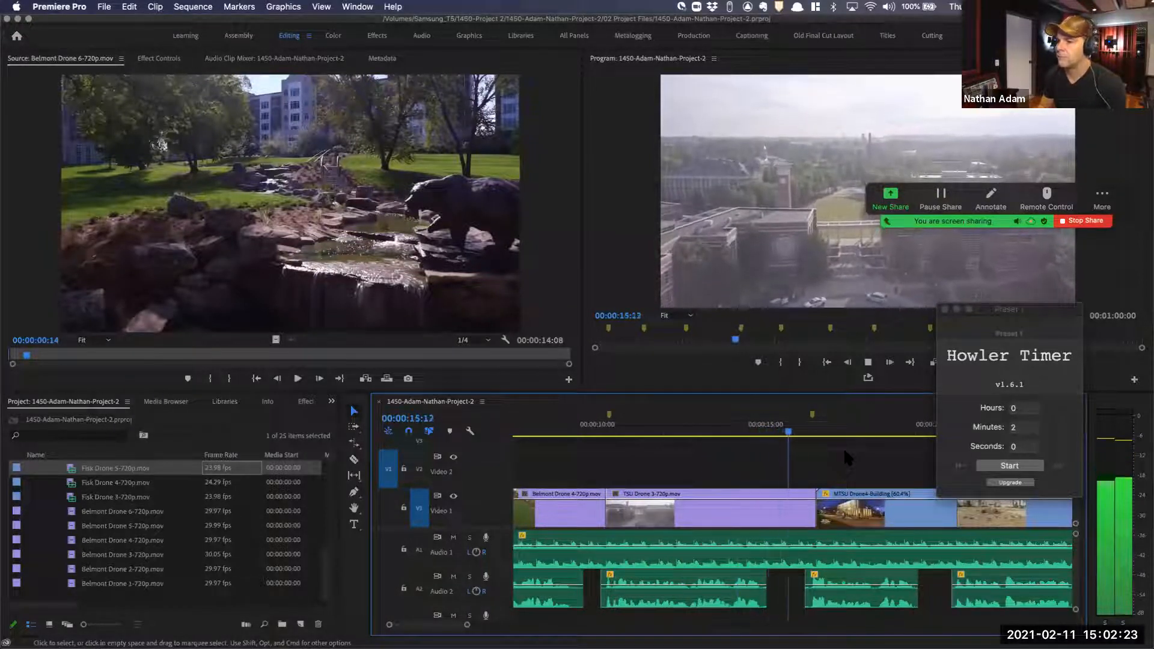
scroll(845, 451, right, 1)
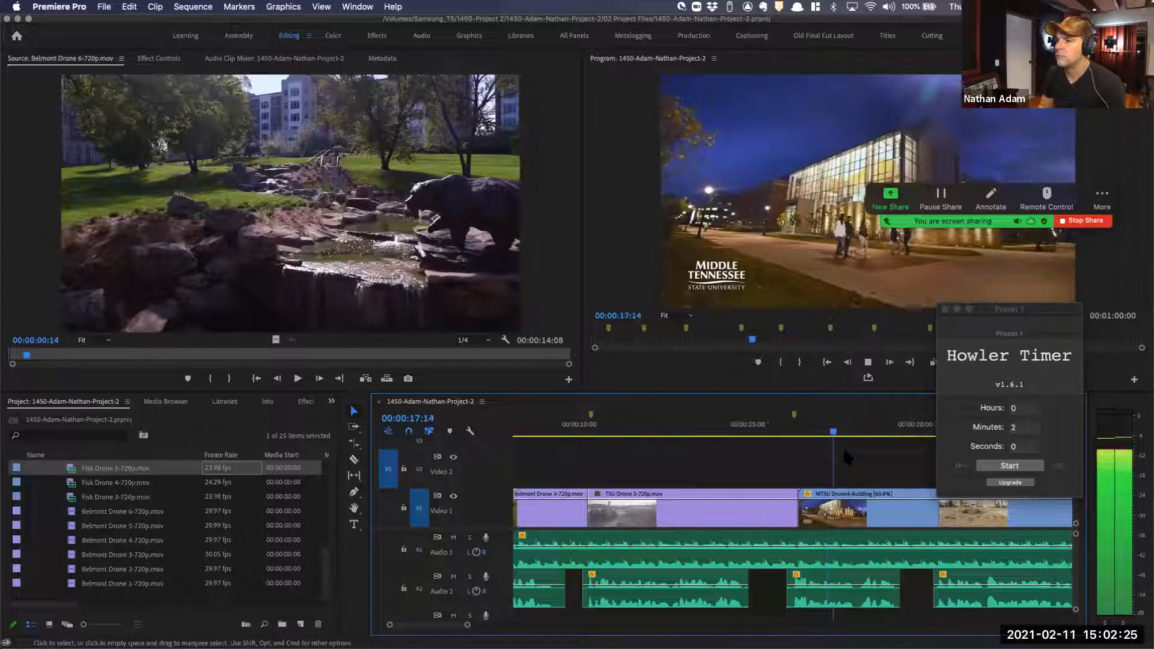
scroll(843, 447, right, 4)
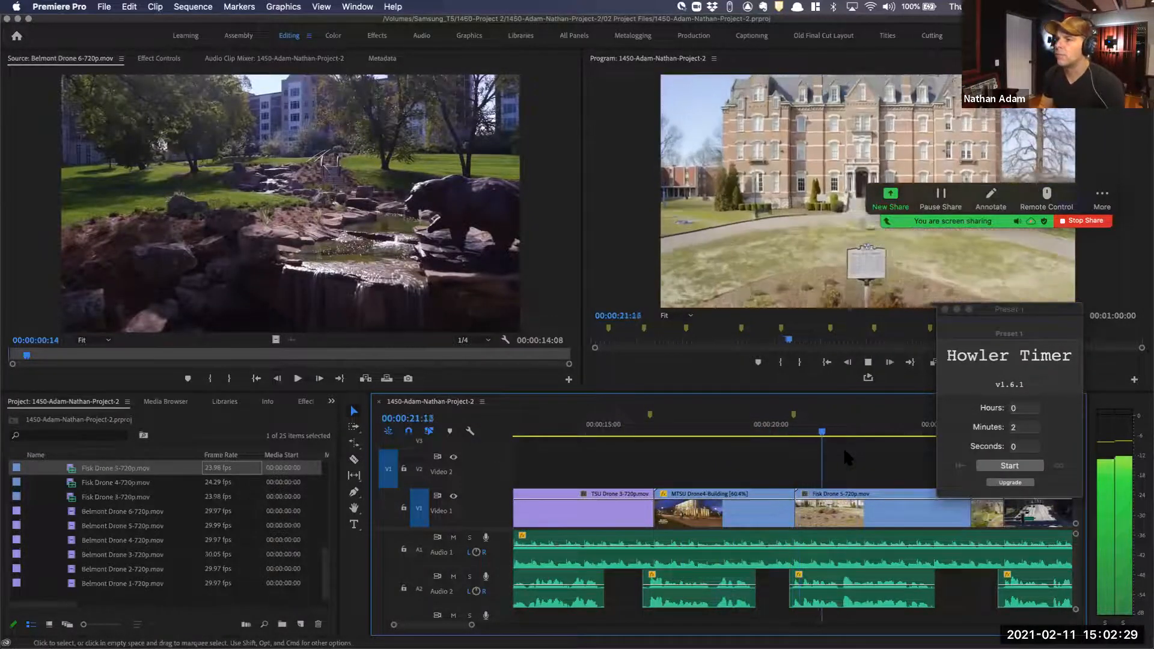
scroll(843, 447, right, 2)
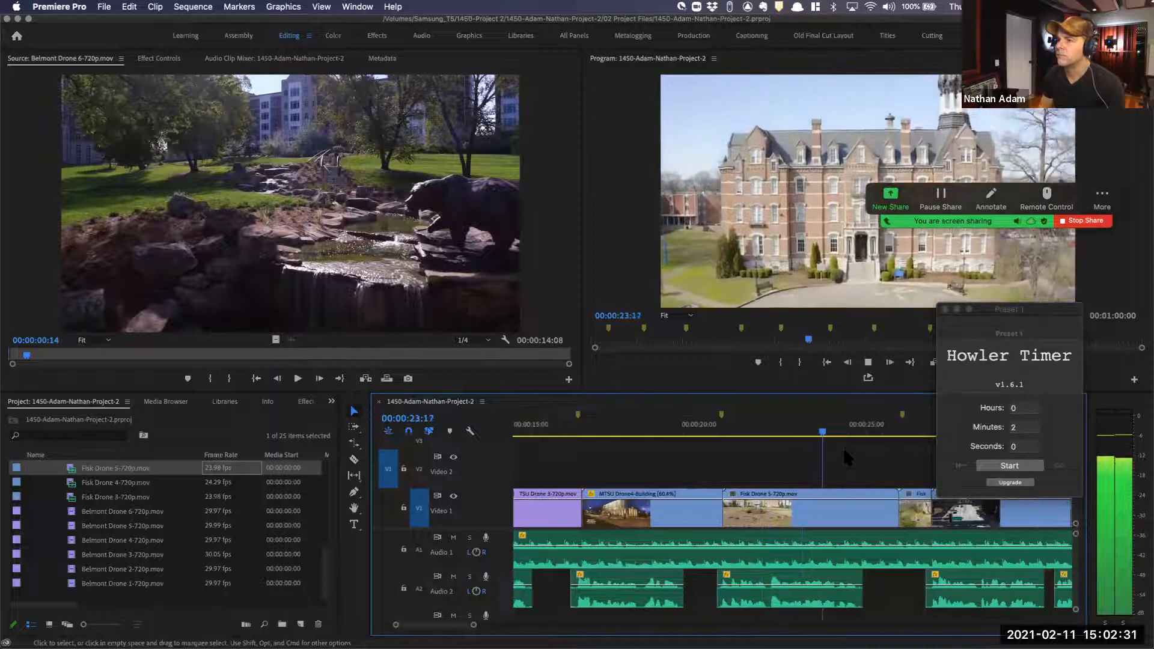
scroll(843, 447, right, 4)
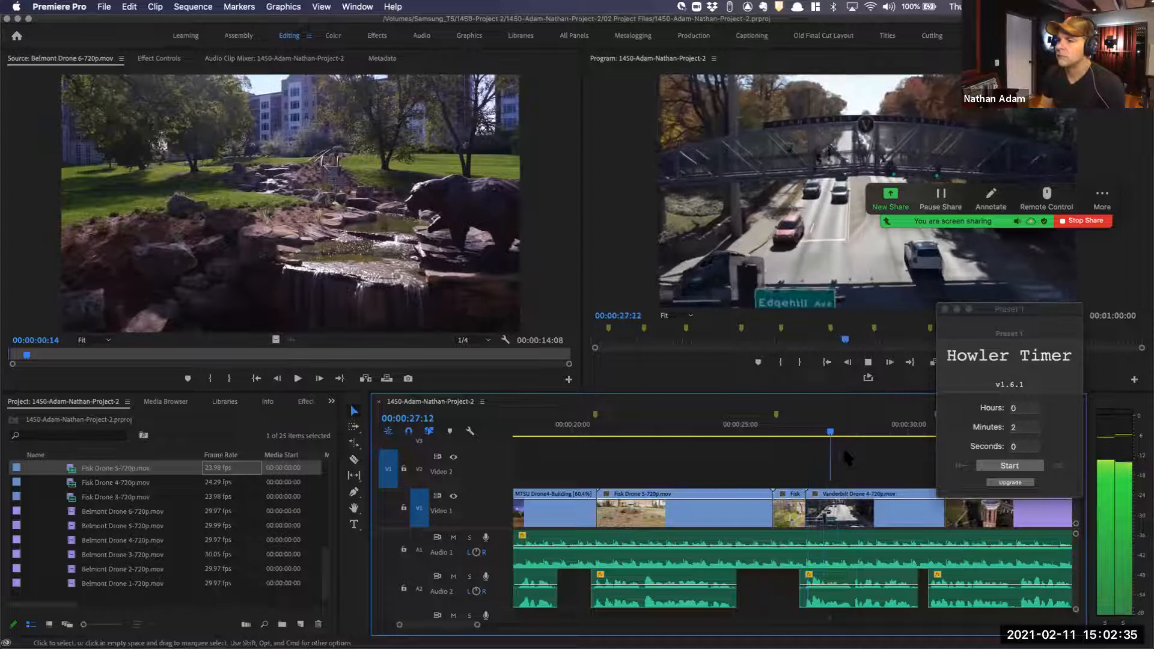
scroll(843, 459, right, 3)
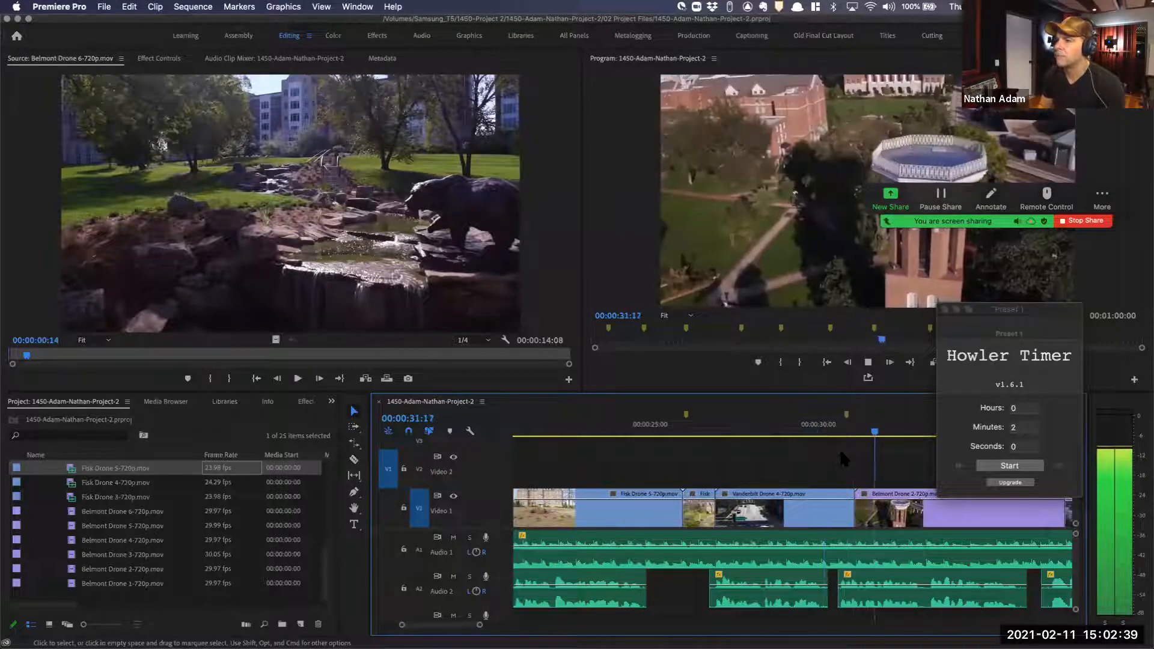
scroll(841, 454, right, 3)
key(space)
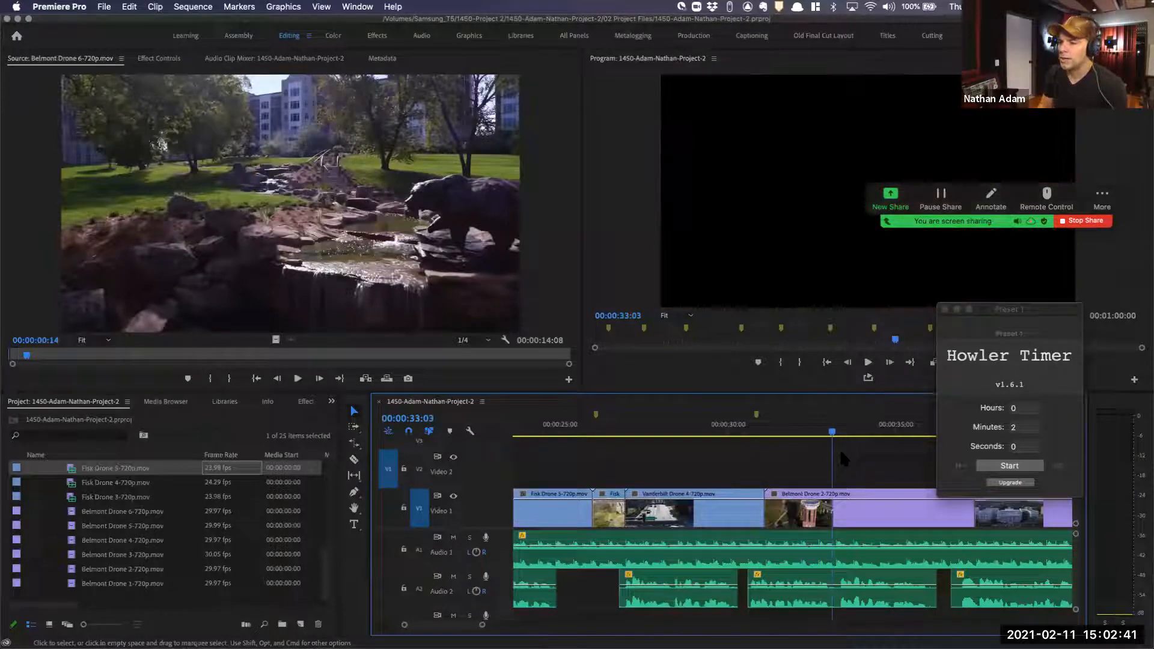
Return the playhead to the start of the sequence and save the project
key(Home)
key(super+s)
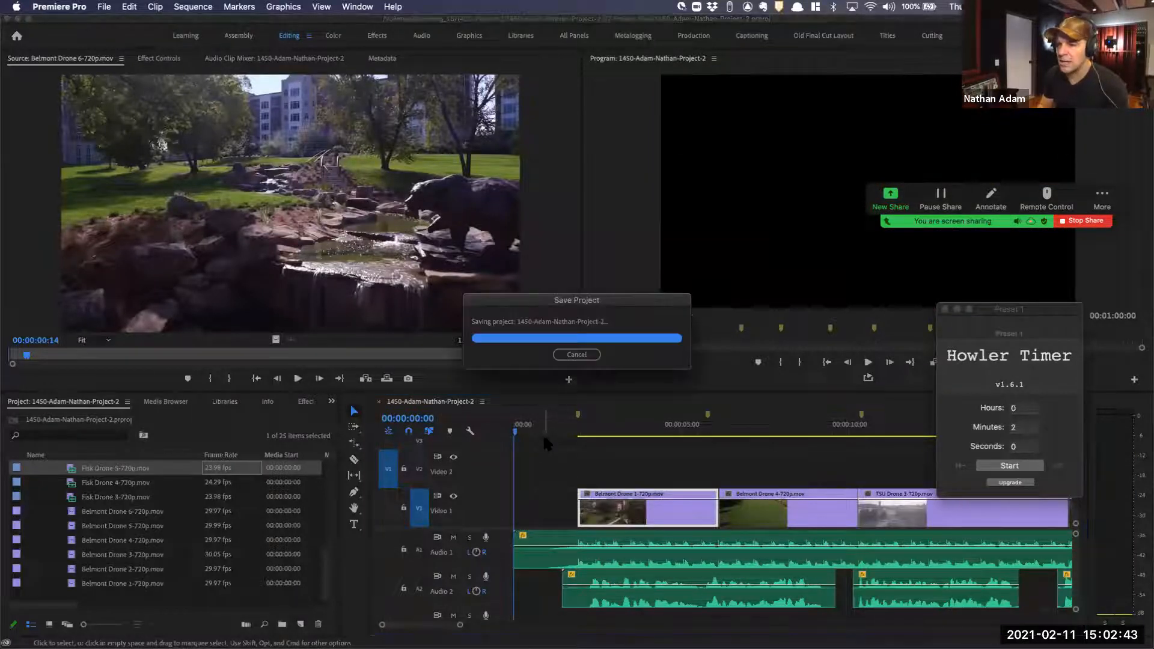
Replay the opening narration, and replay the TSU drone clip from 00:00:10:07 to 00:00:13:21
click(569, 426)
key(space)
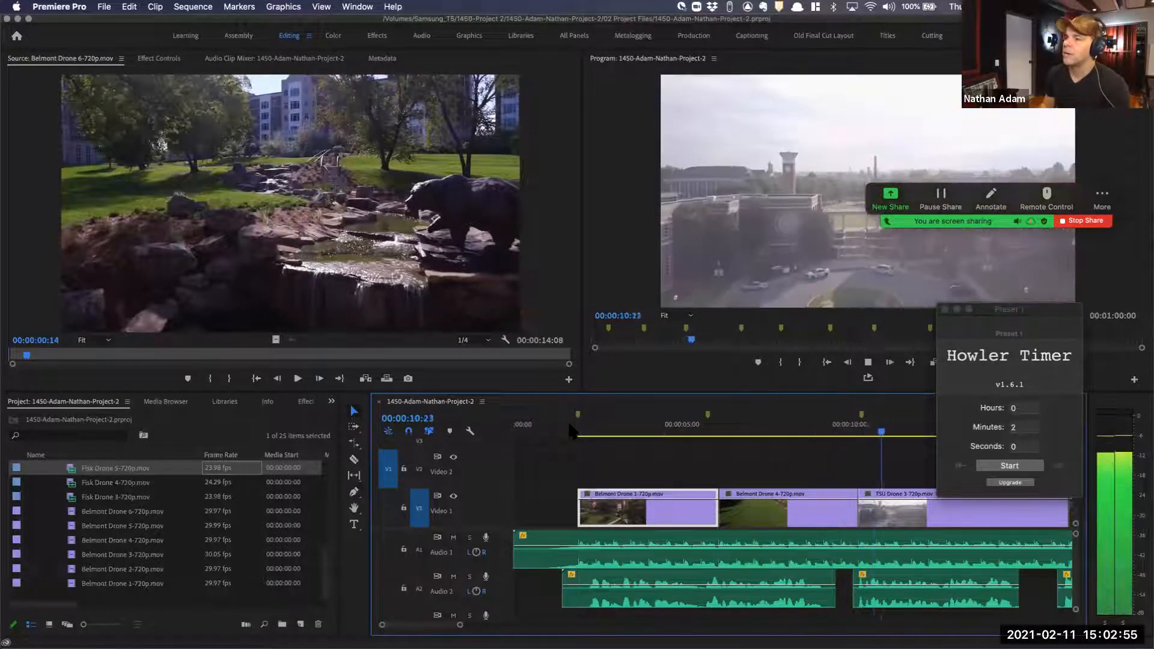
scroll(717, 481, down, 5)
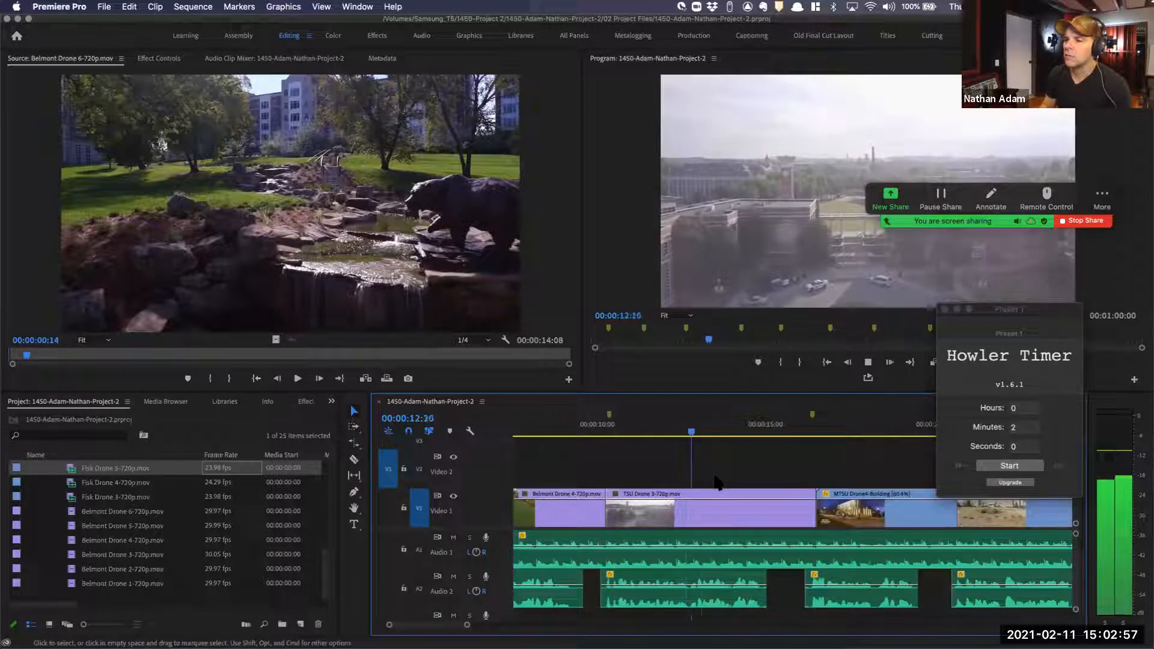
click(606, 428)
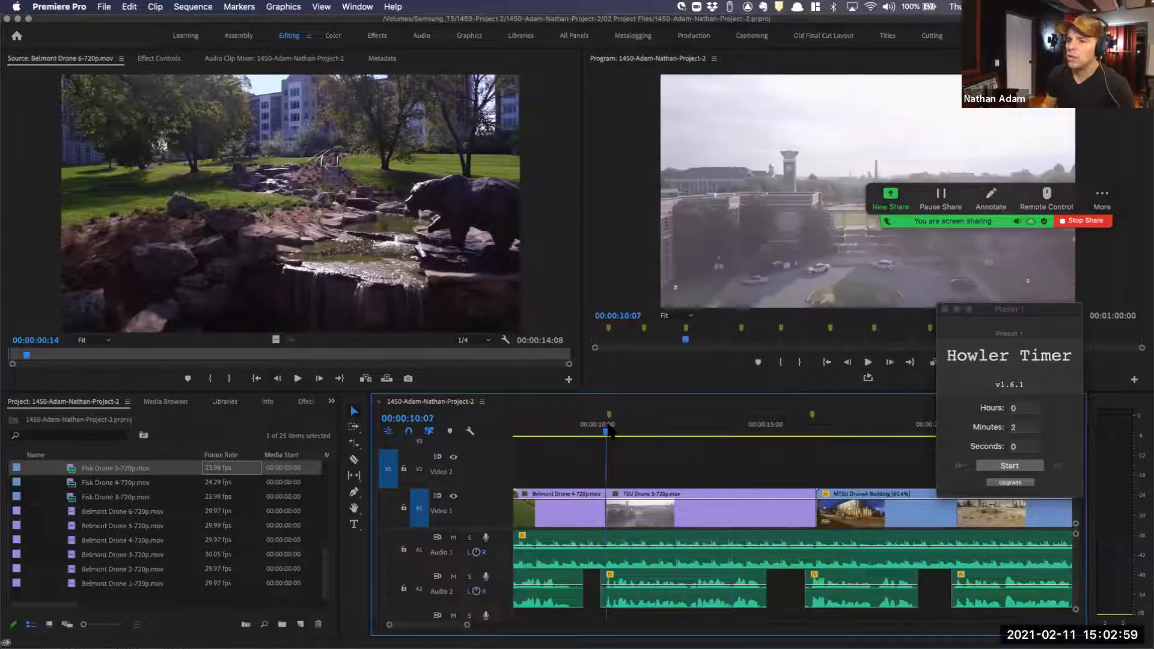
key(space)
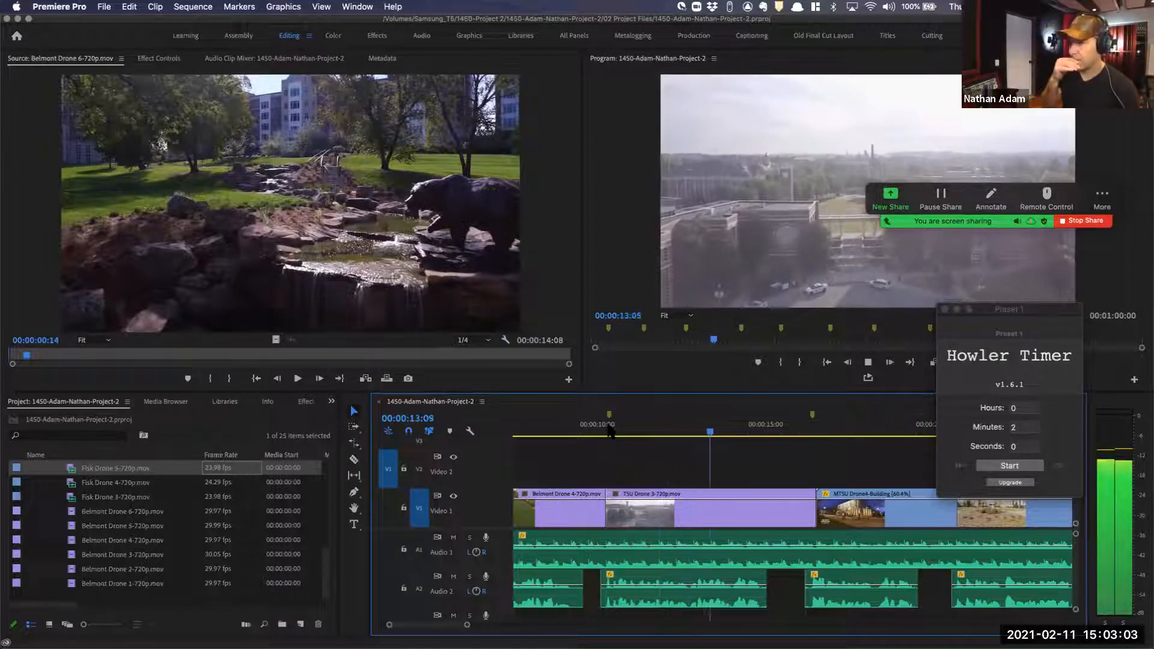
key(space)
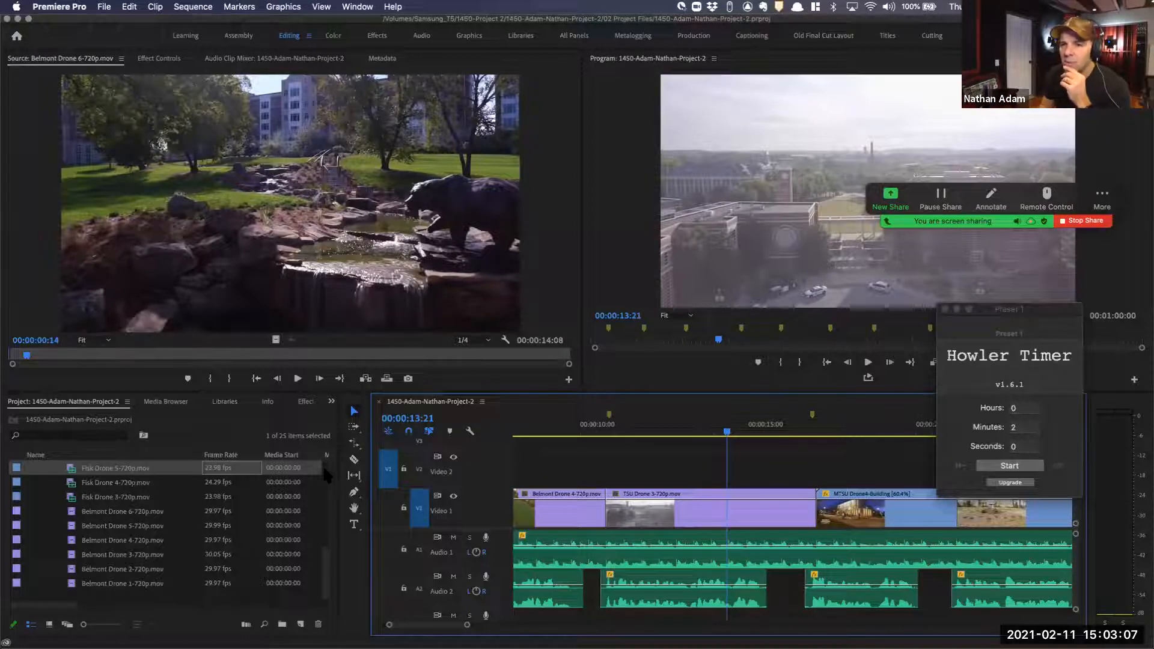
Collapse the 01 Capture Scratch bin, expand the Logos bin inside 03 Graphic Sources, and preview the Belmont and TSU logos
scroll(325, 474, up, 5)
scroll(325, 475, up, 3)
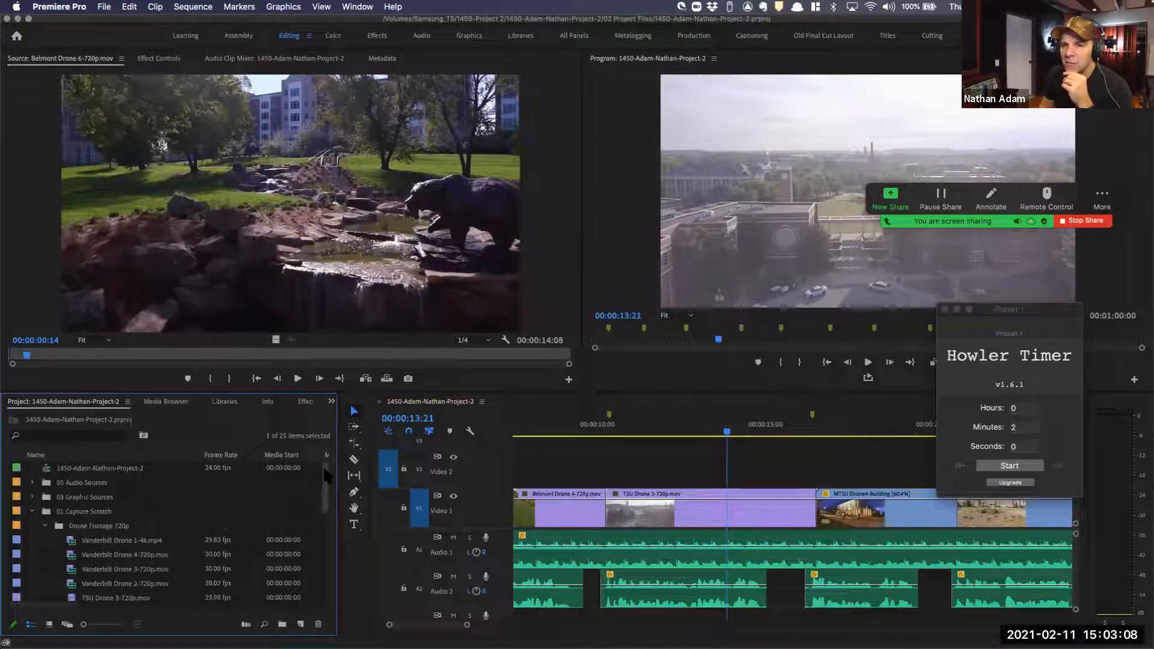
click(32, 512)
click(66, 499)
key(Right)
key(Down)
key(Right)
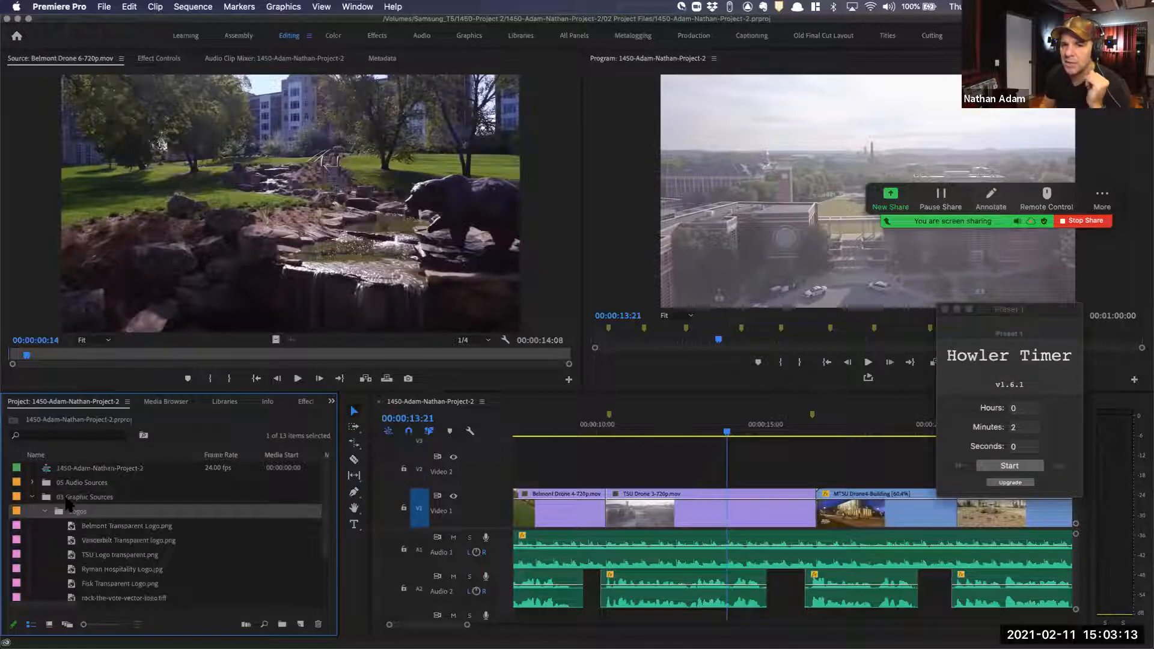
key(Left)
key(Right)
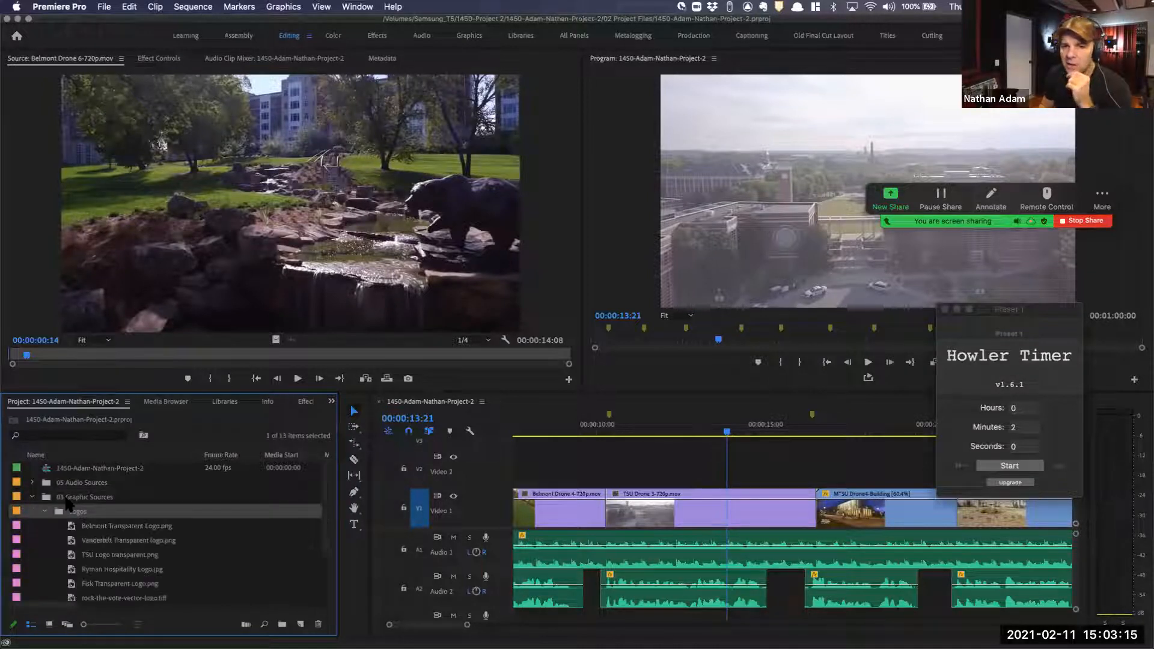
double_click(72, 527)
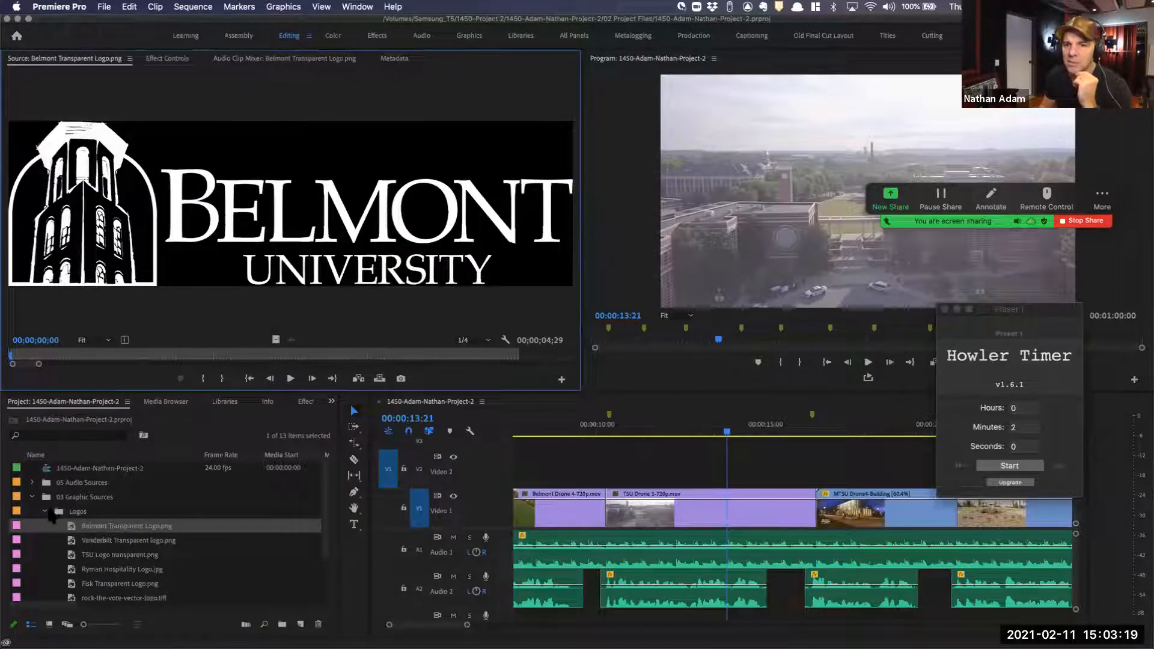
double_click(89, 557)
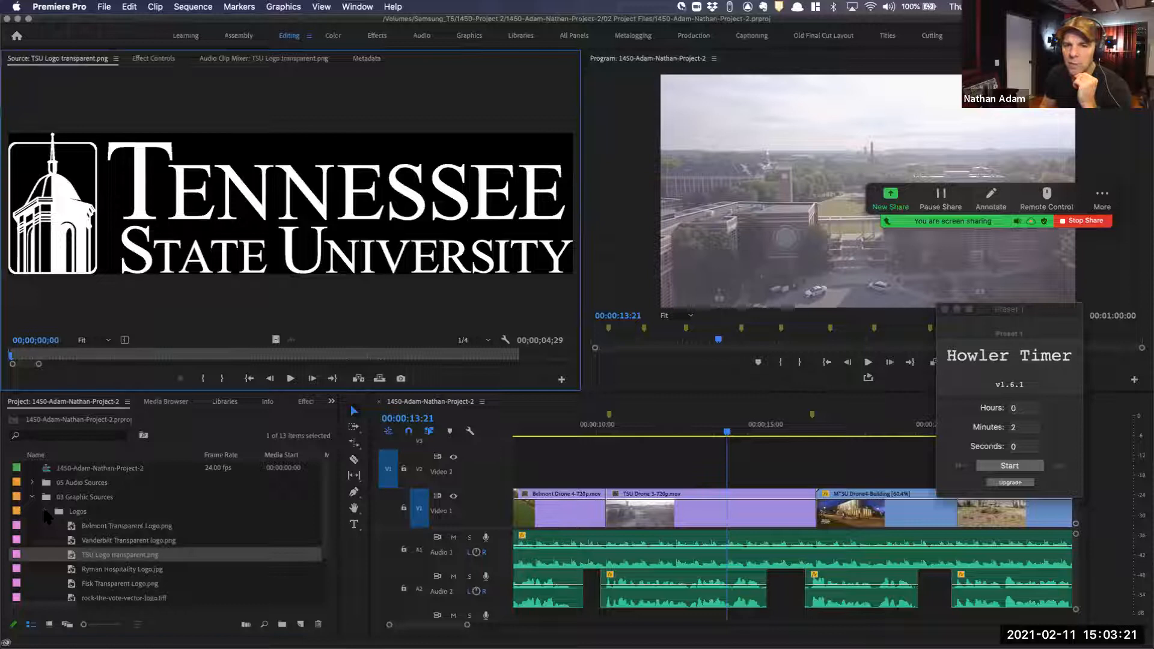
Collapse the Logos bin, expand the Artist Photos bin, and preview its first three photos
click(45, 512)
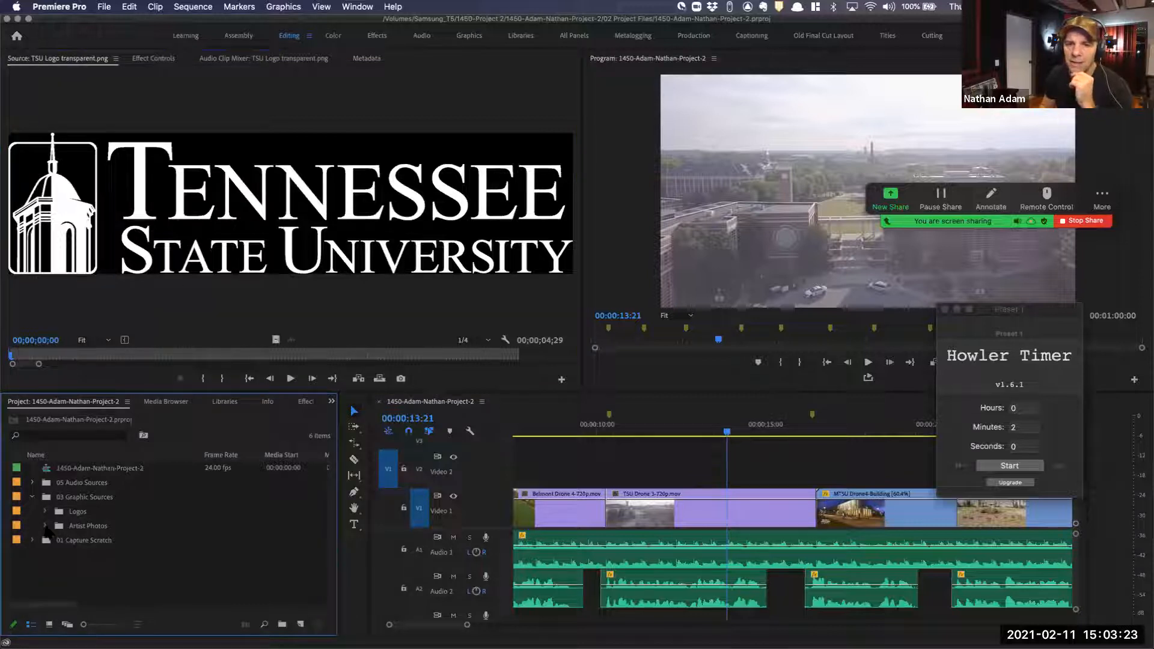
click(45, 526)
double_click(73, 541)
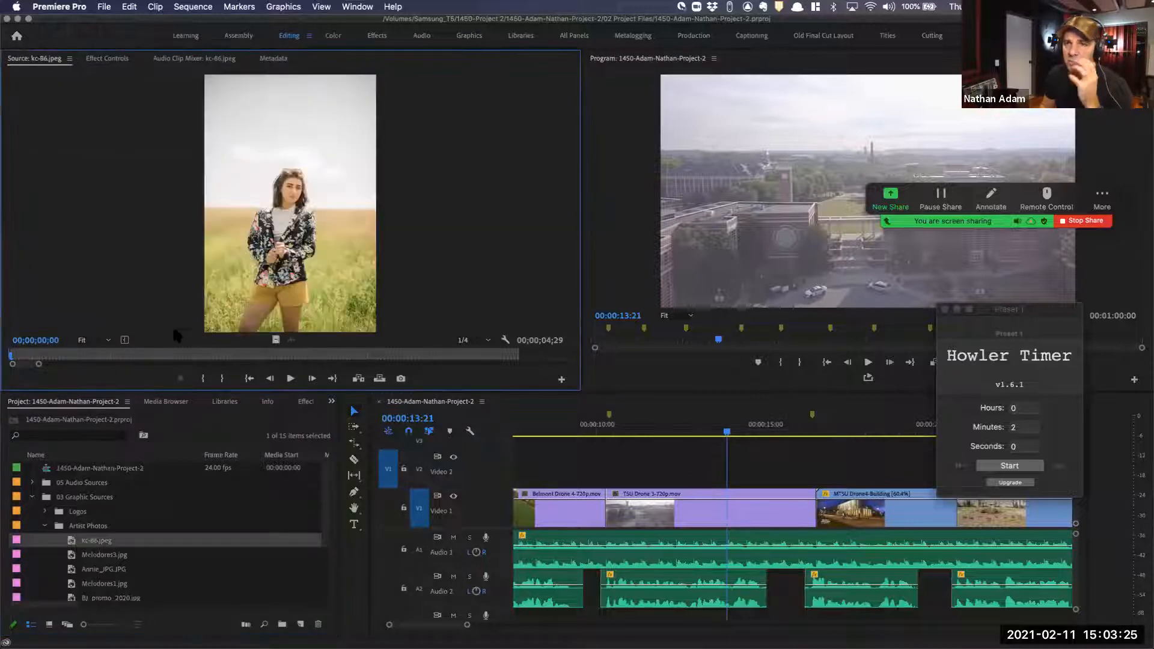
double_click(73, 555)
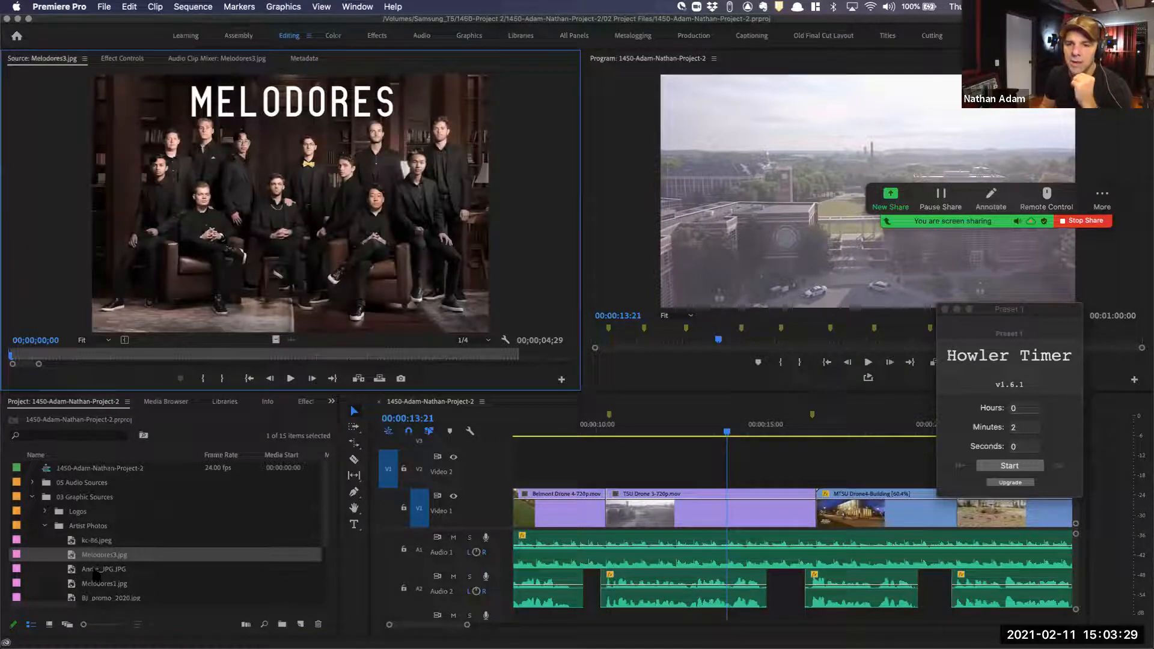
double_click(95, 570)
click(57, 529)
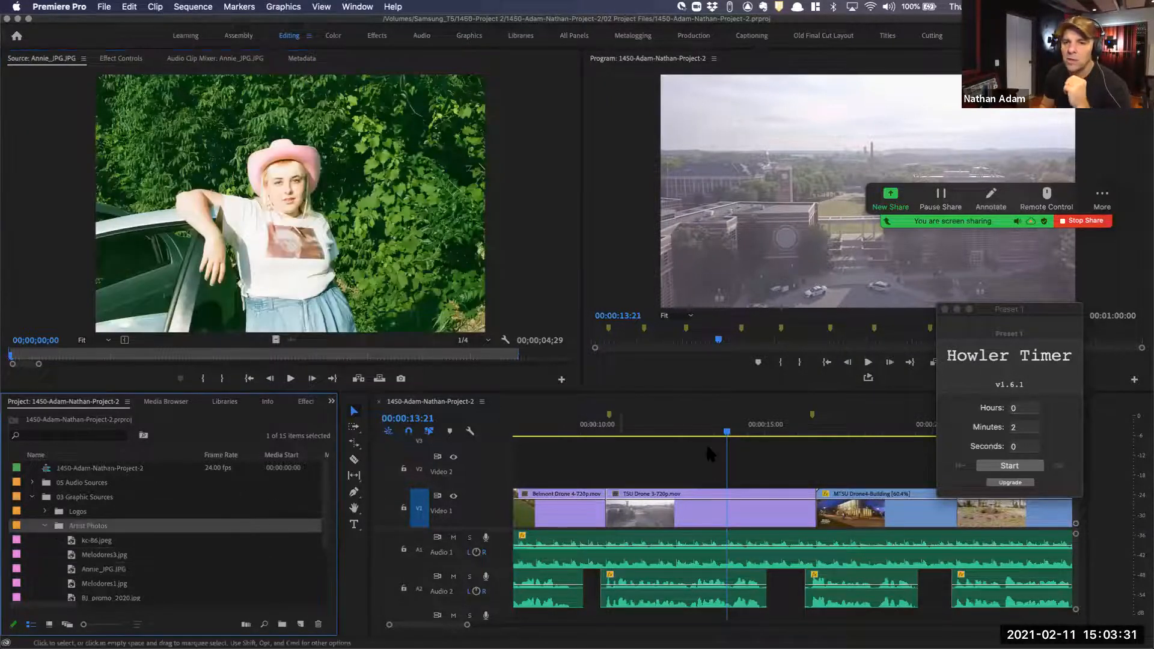
Play the opening narration over the first drone clip and place the playhead at 00:00:03:07
click(575, 430)
key(Home)
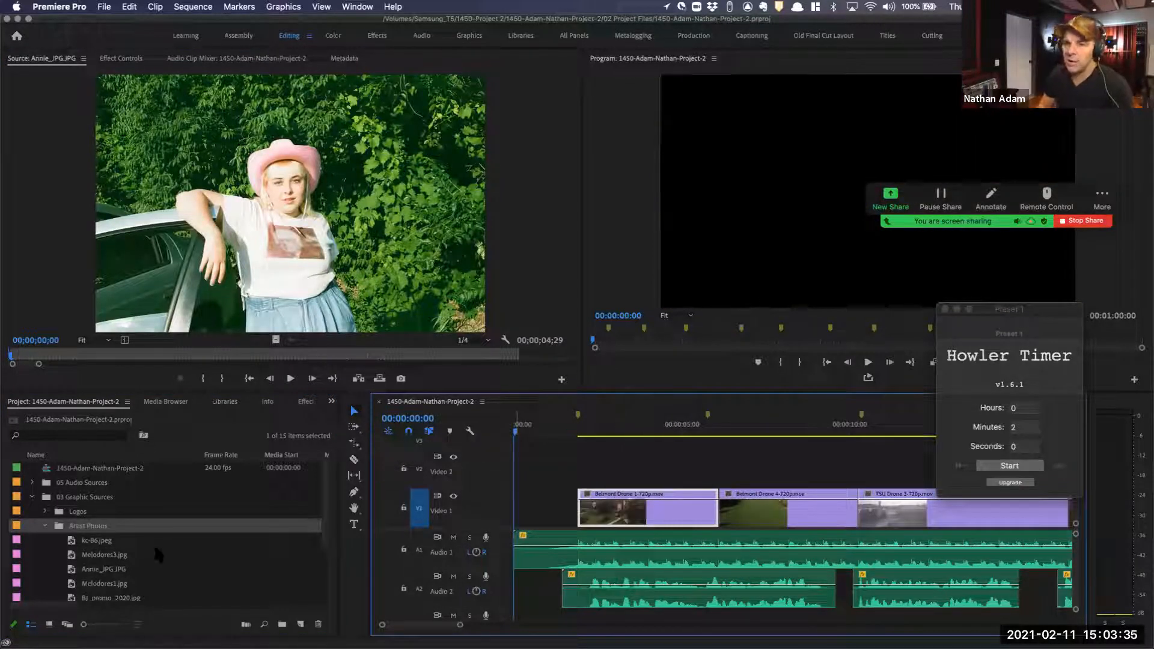
click(97, 540)
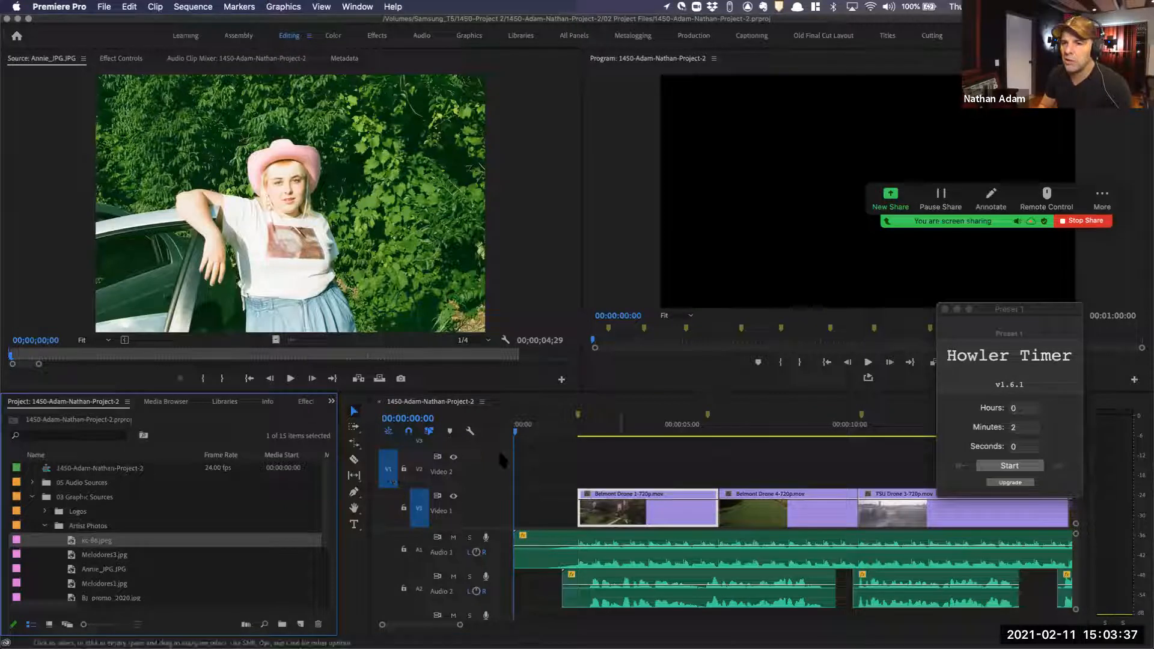
drag(568, 432, 569, 433)
key(space)
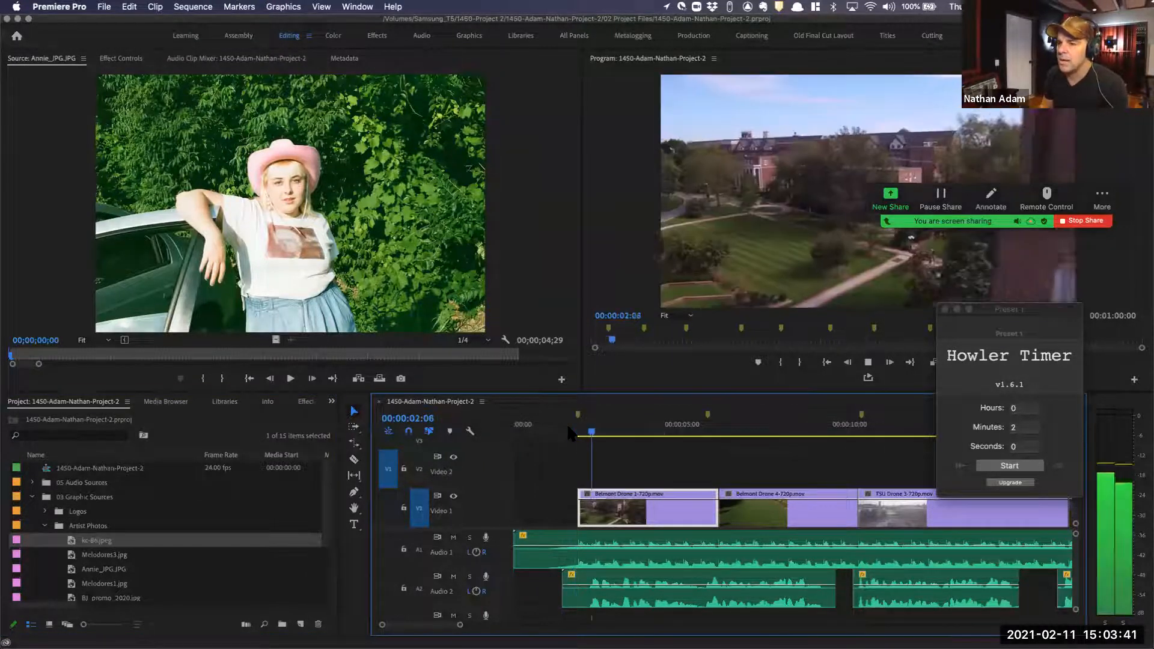
click(610, 431)
key(space)
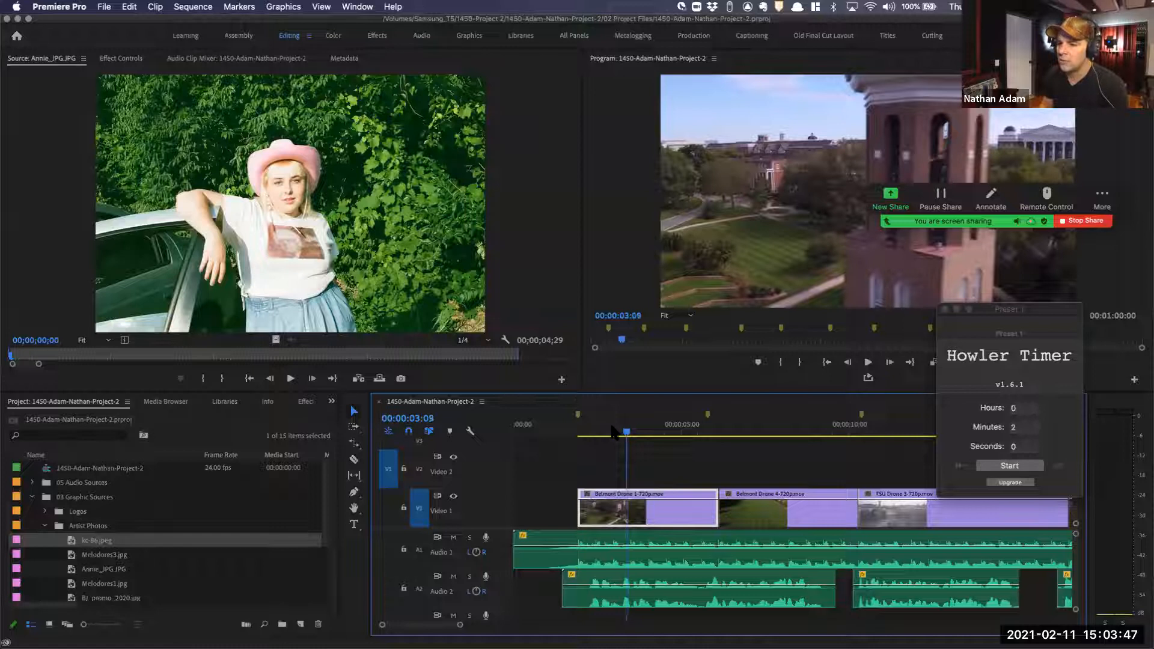
key(Left)
key(Left)
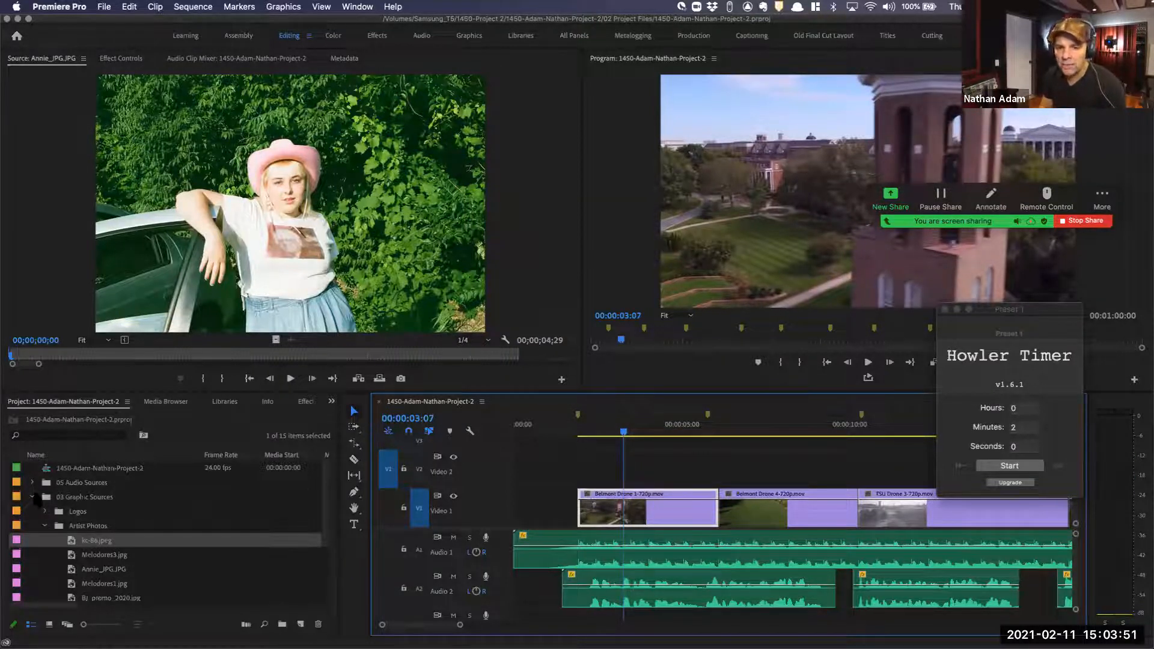
Collapse the 03 Graphic Sources bin and search the project's media for "rock"
click(33, 497)
click(78, 435)
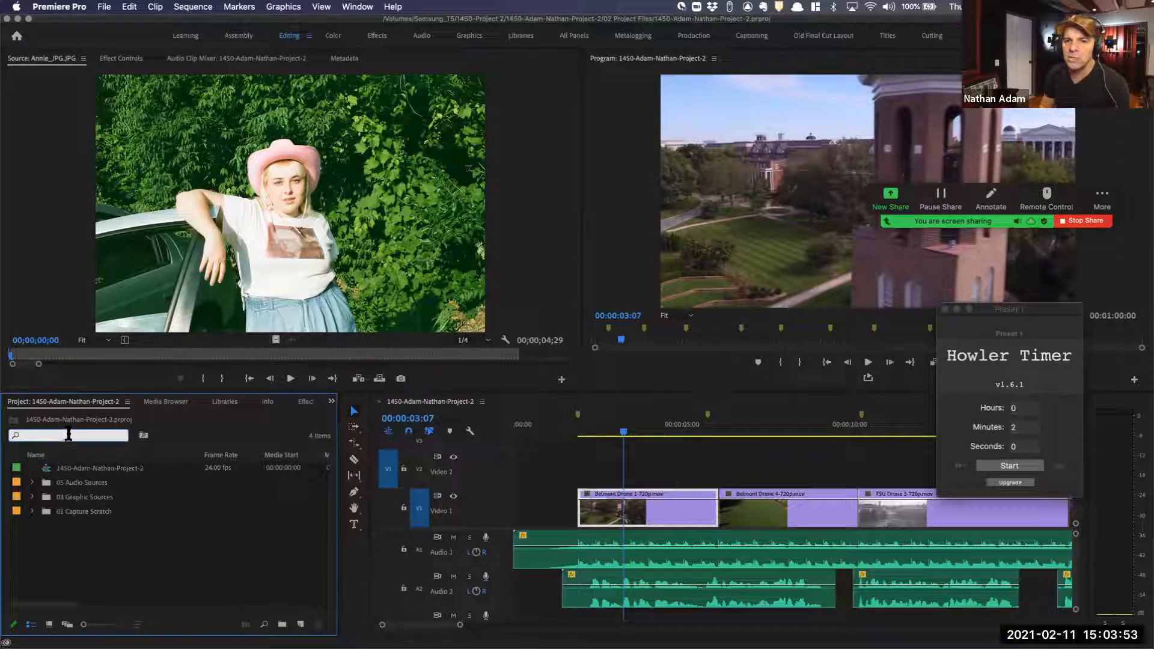
text(rock)
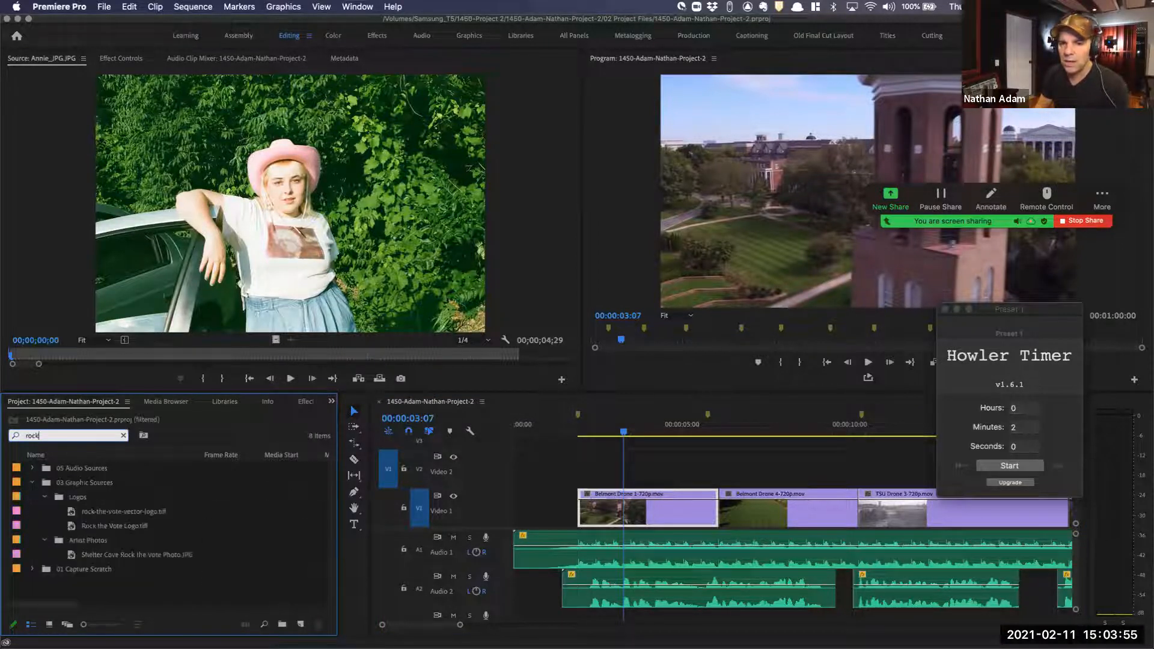
Preview both Rock the Vote logos and overwrite Rock the Vote Logo.tiff onto Video 2 at 00:00:03:07
double_click(112, 527)
double_click(132, 512)
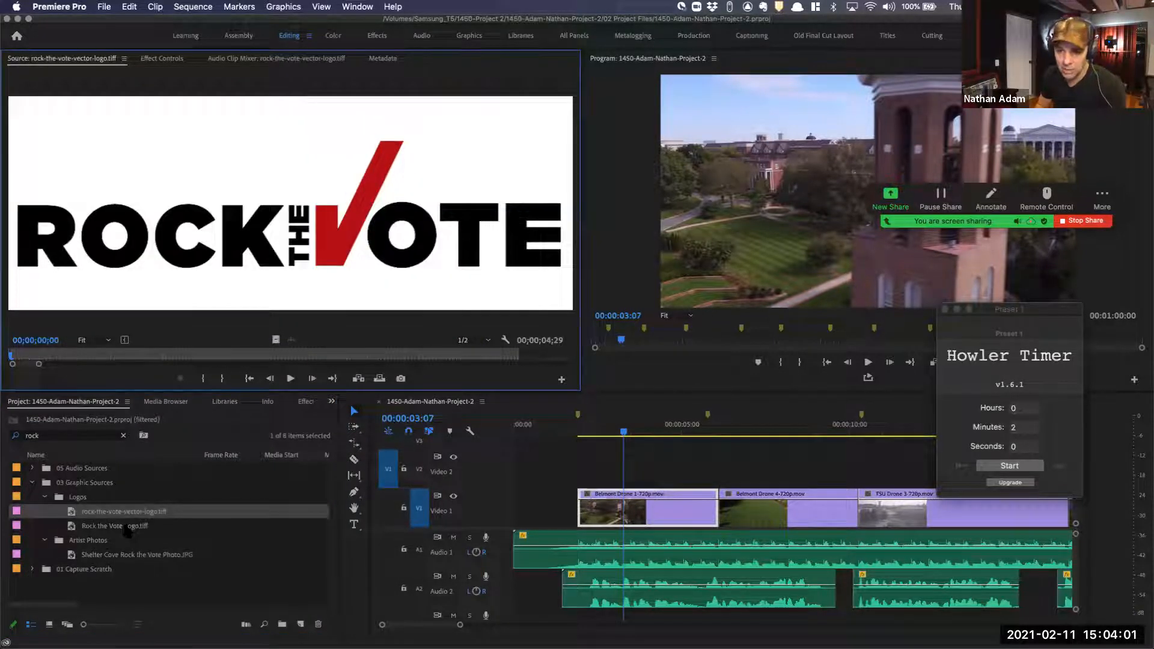
double_click(126, 527)
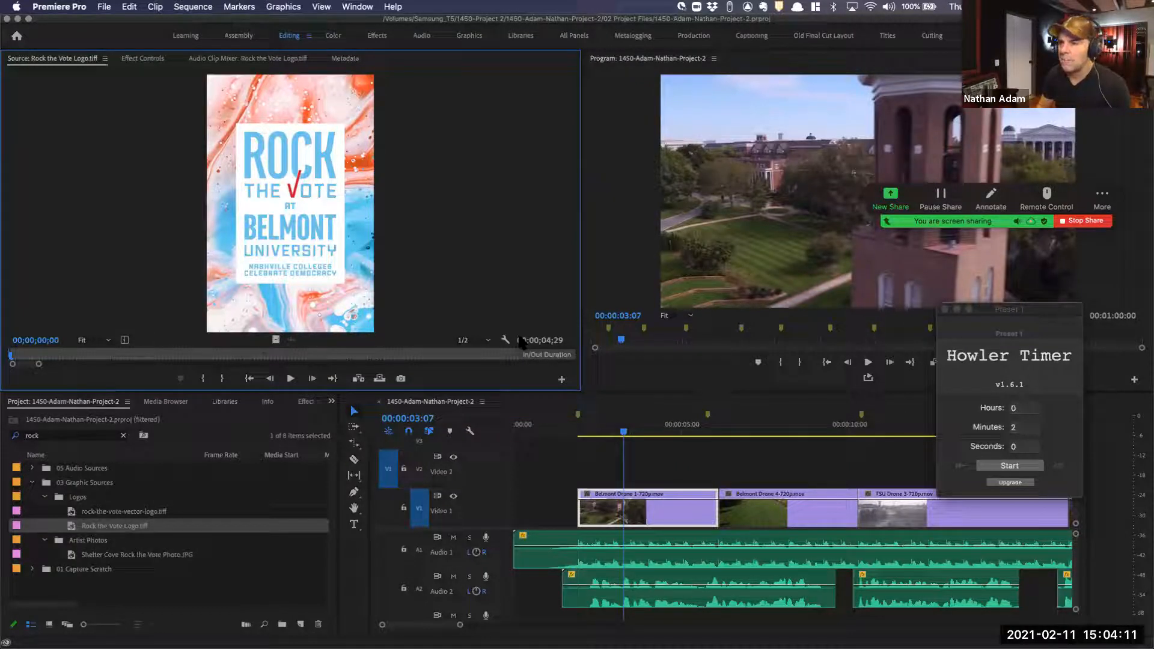
key(.)
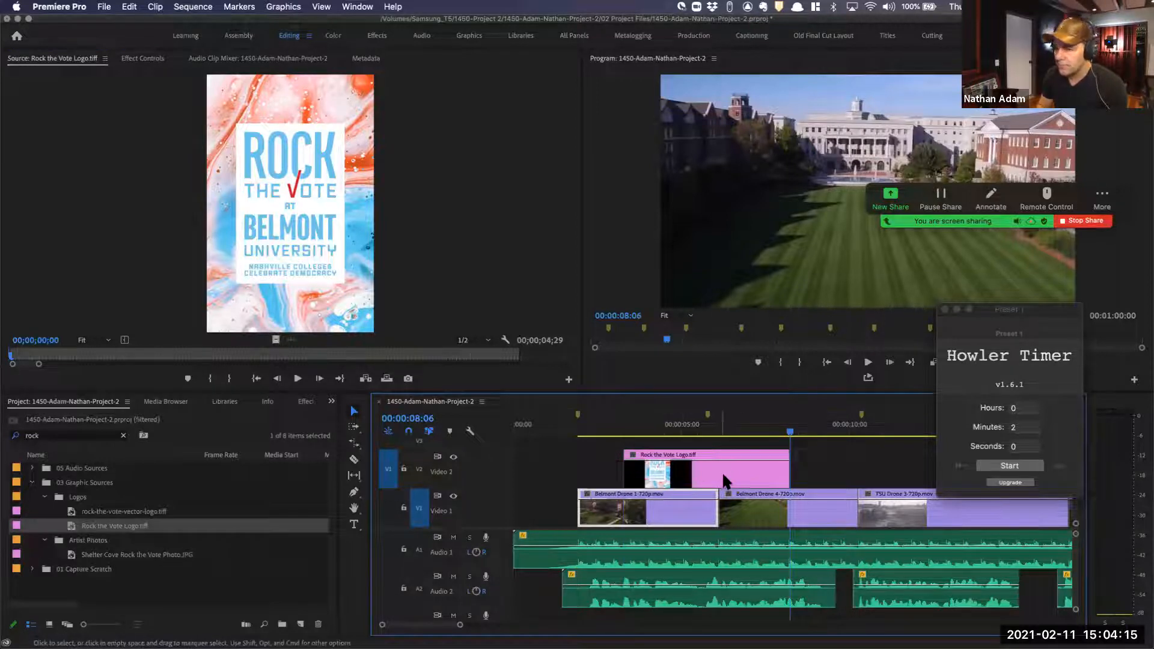
Trim the end of the Rock the Vote logo clip on Video 2 to 00:00:05:11 and play back that section
drag(787, 470, 718, 468)
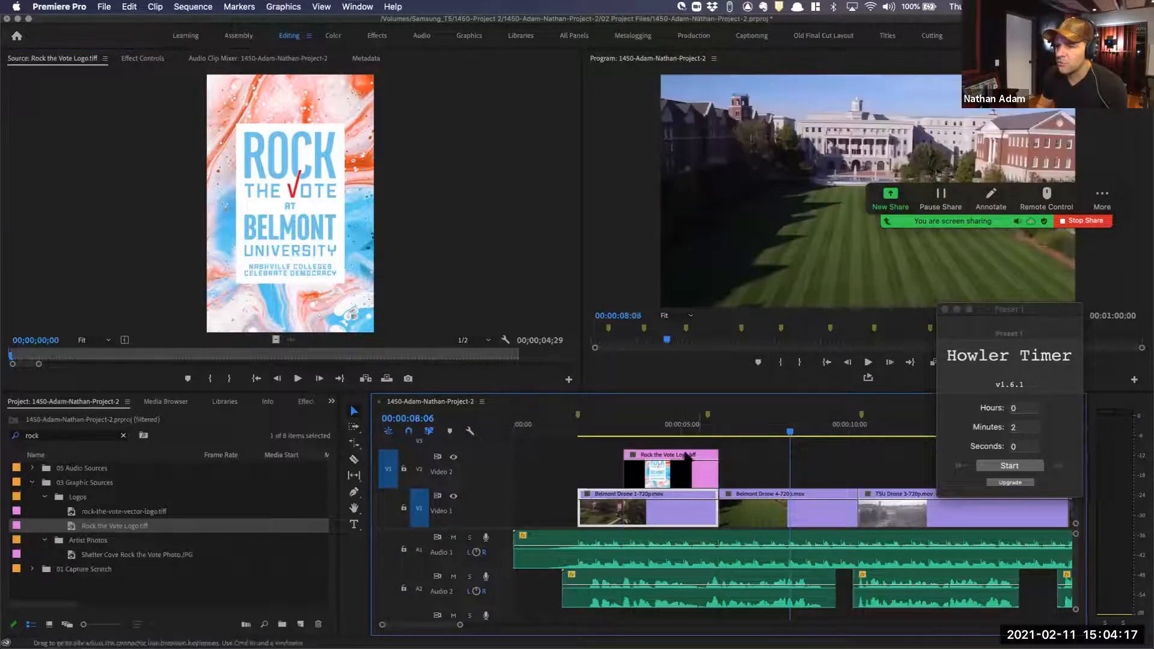
click(581, 428)
key(space)
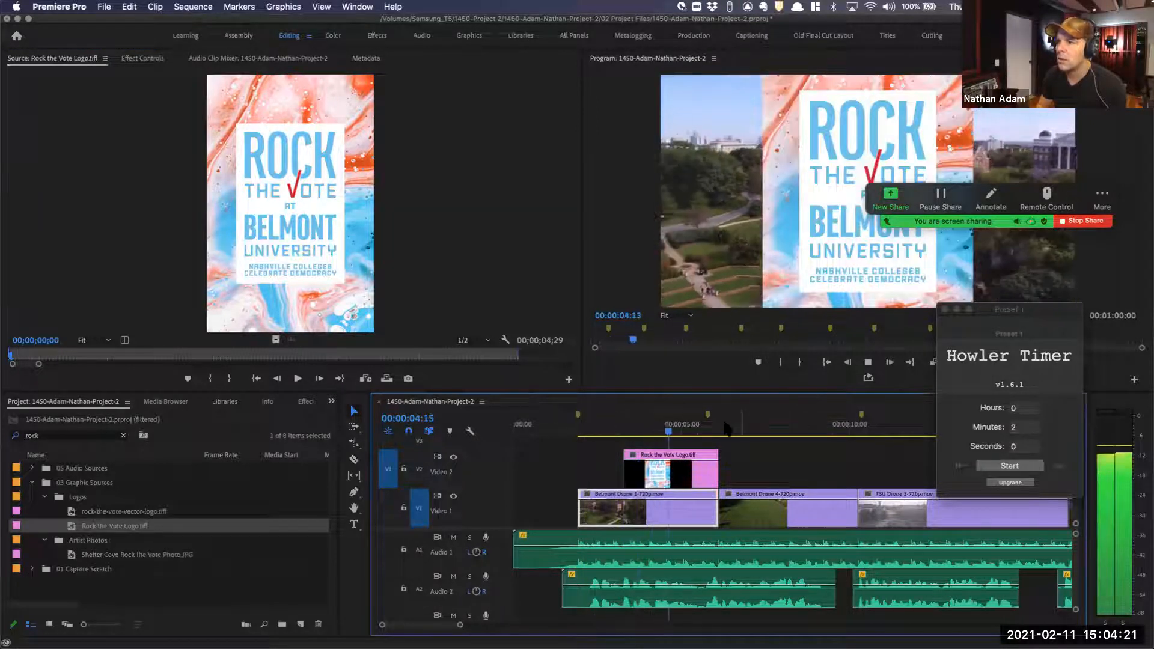
key(space)
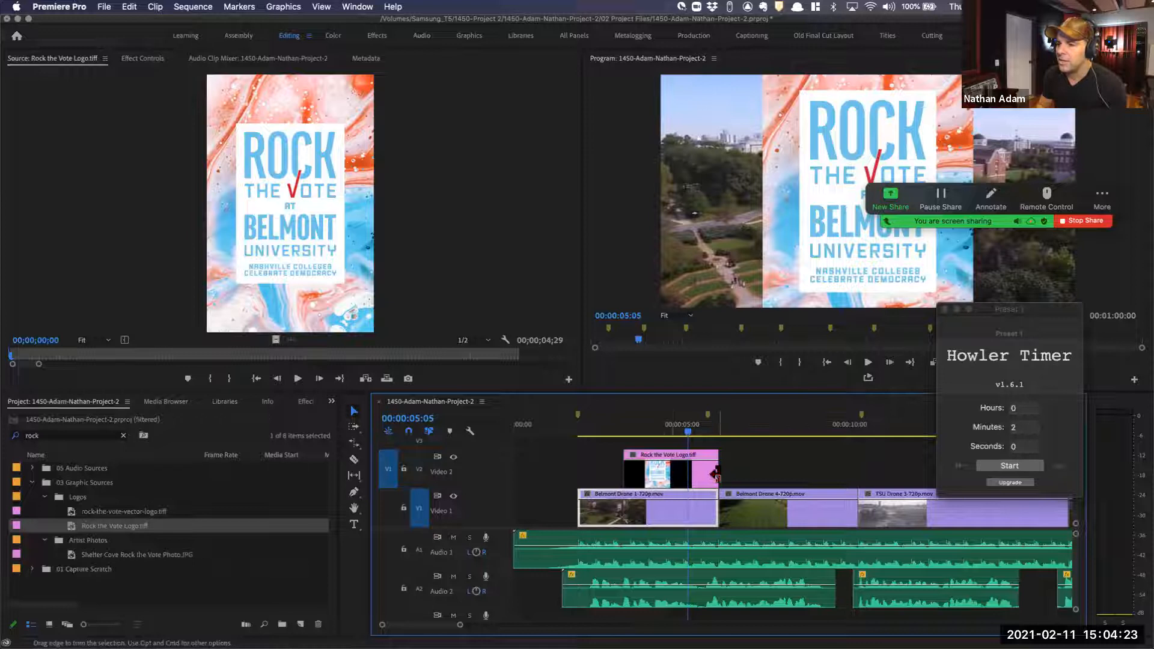
key(space)
click(592, 425)
key(space)
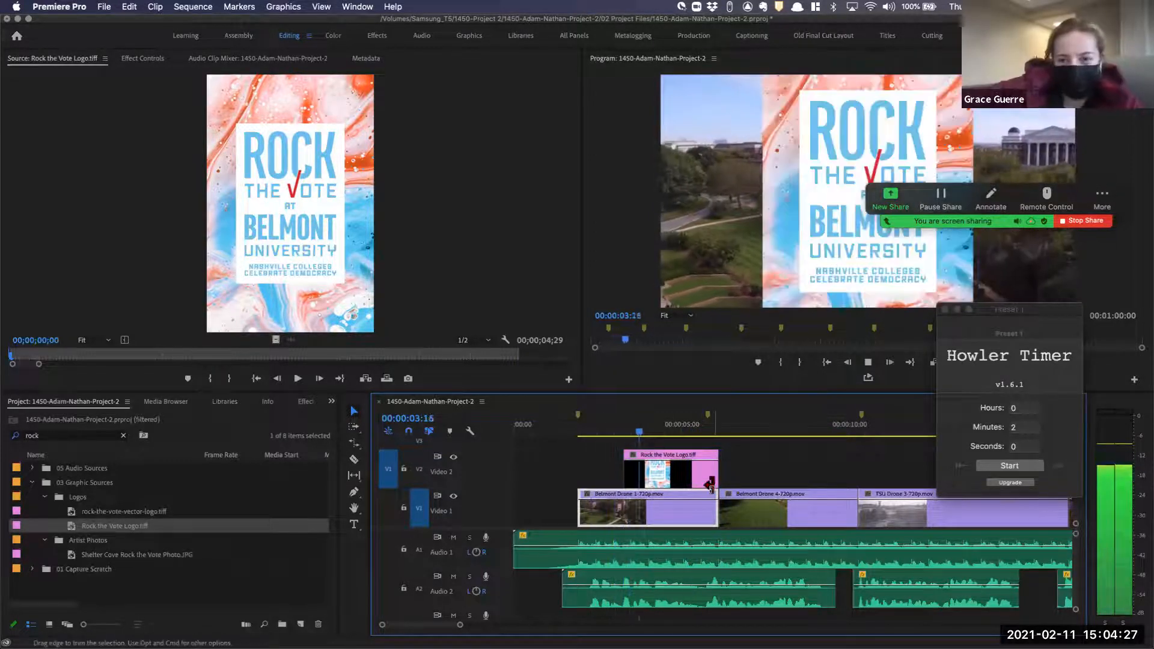
key(space)
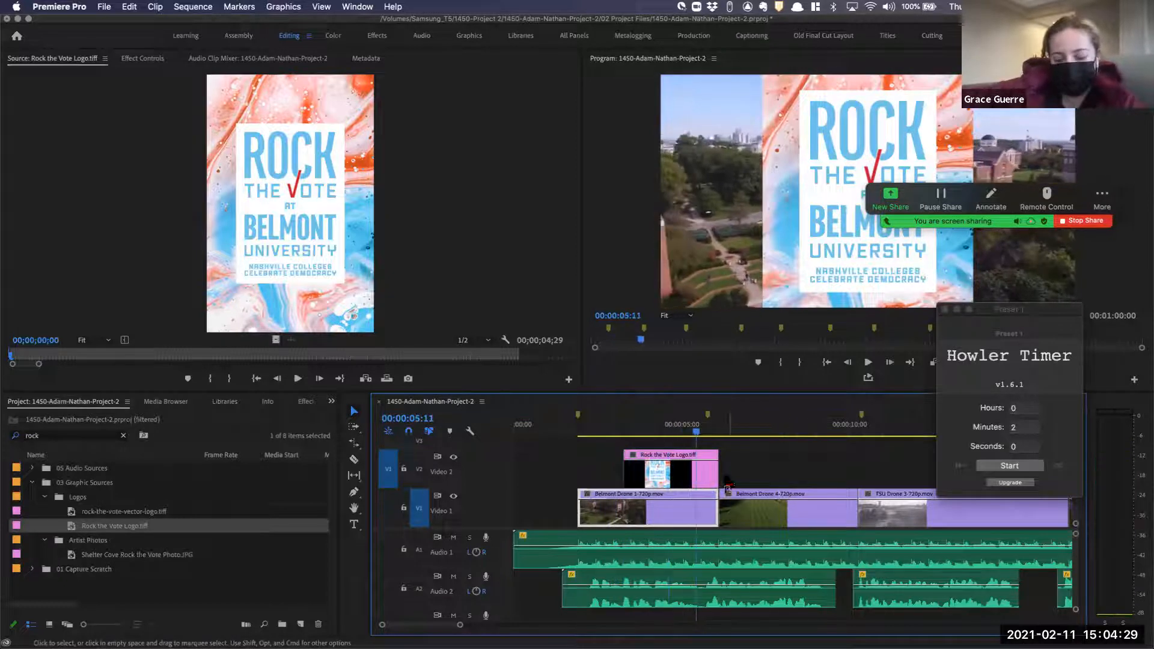
drag(719, 481, 696, 481)
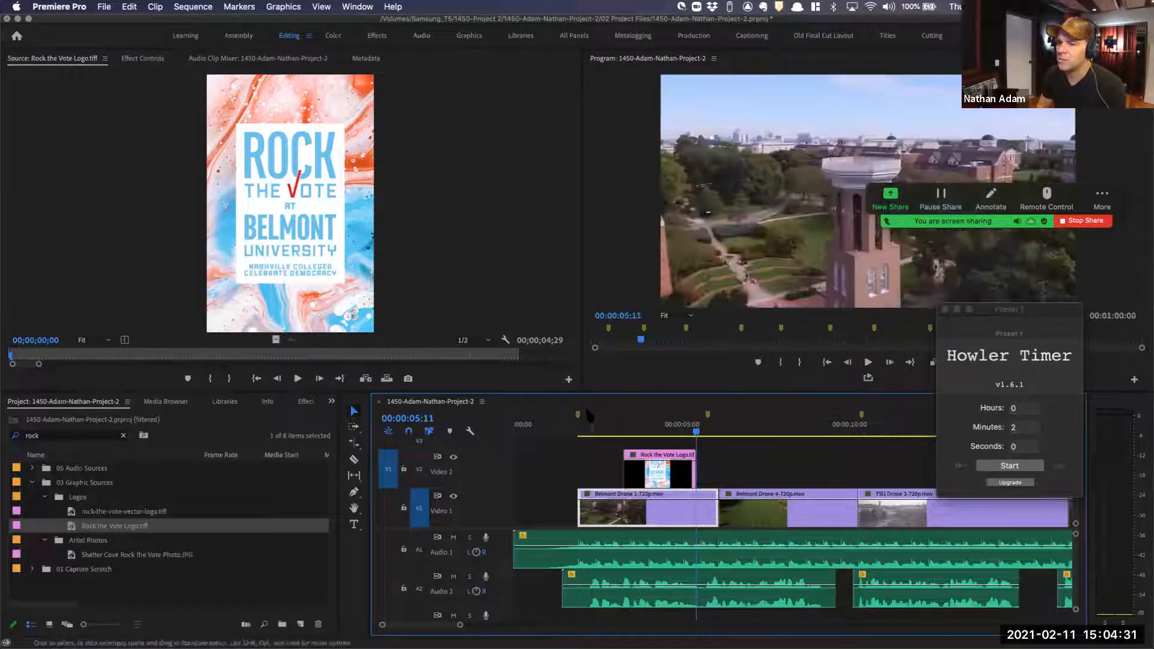
click(610, 425)
key(space)
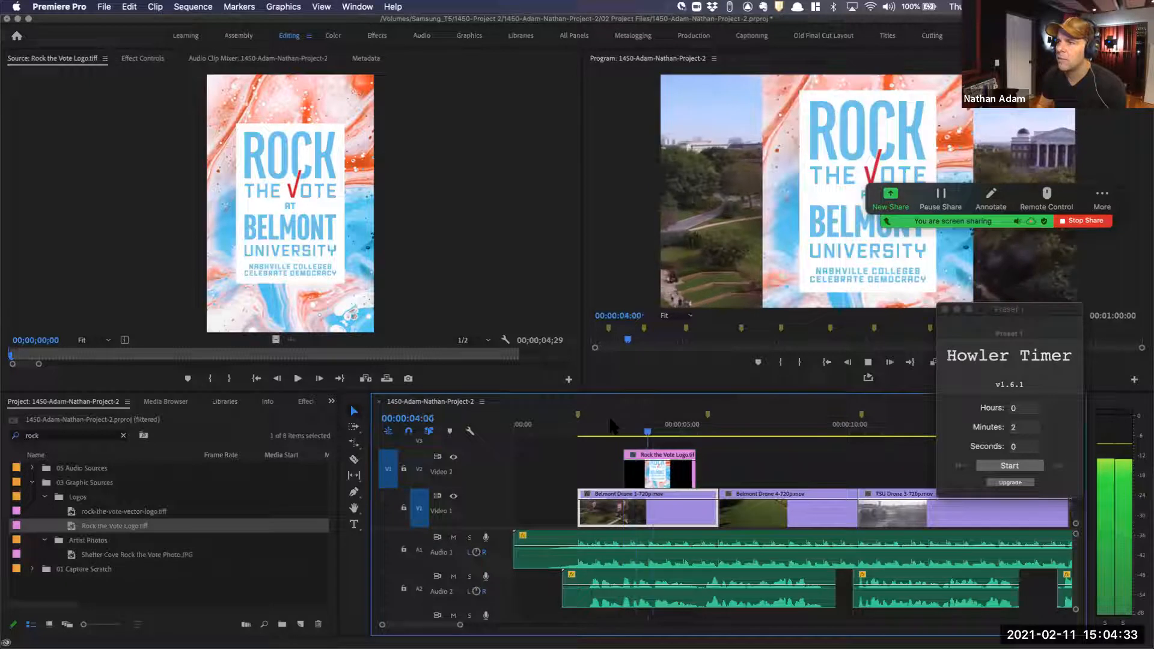
key(space)
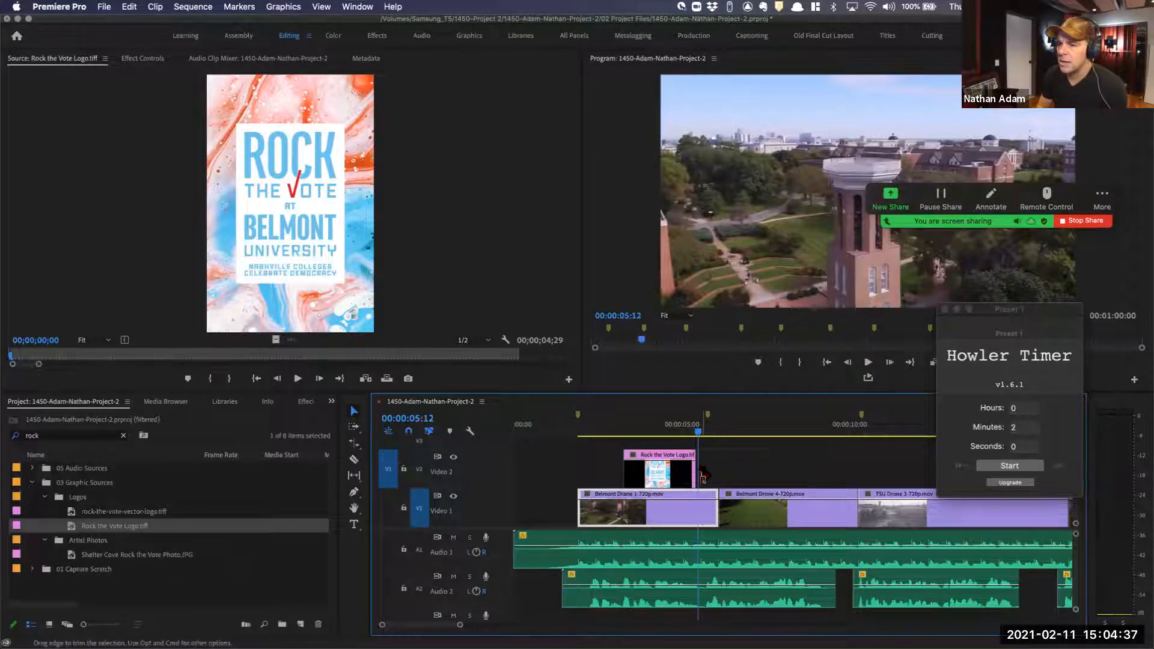
Play the narration on into the TSU drone clip and place the playhead at 00:00:14:00
scroll(703, 475, right, 4)
key(space)
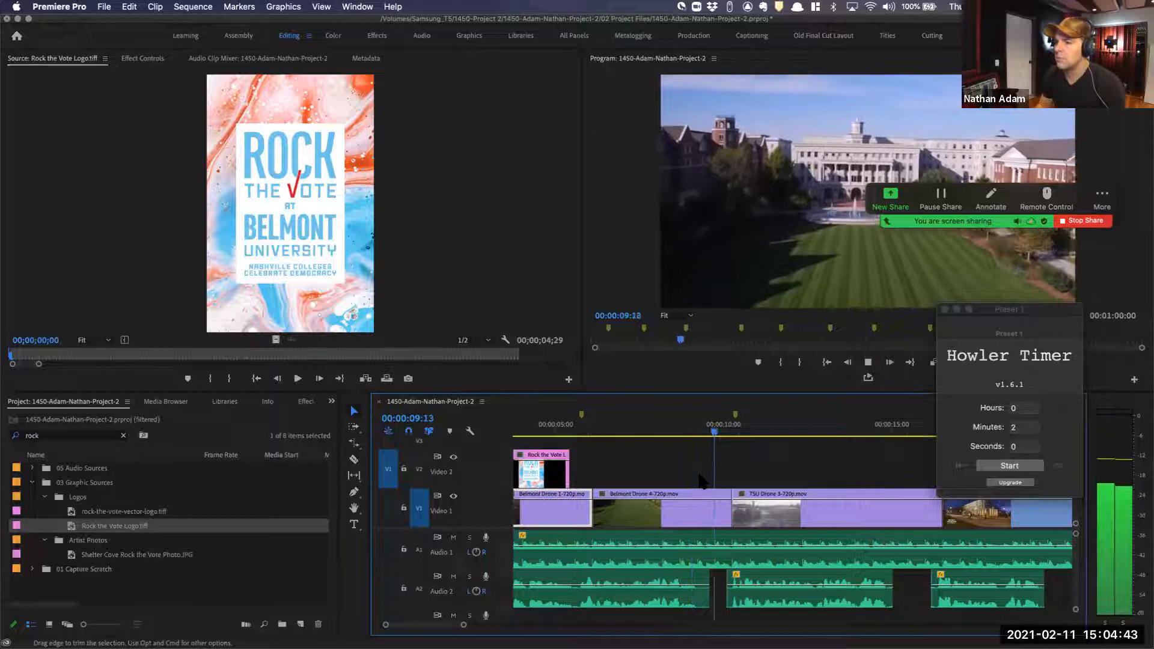
scroll(789, 489, right, 1)
scroll(788, 489, right, 2)
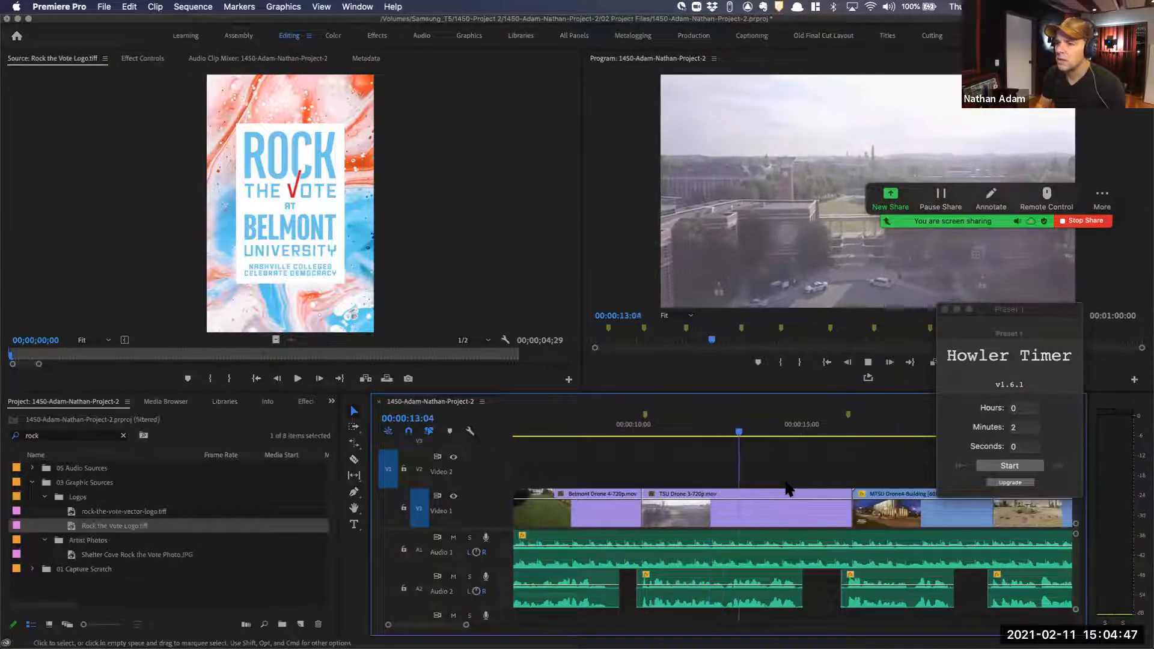
key(space)
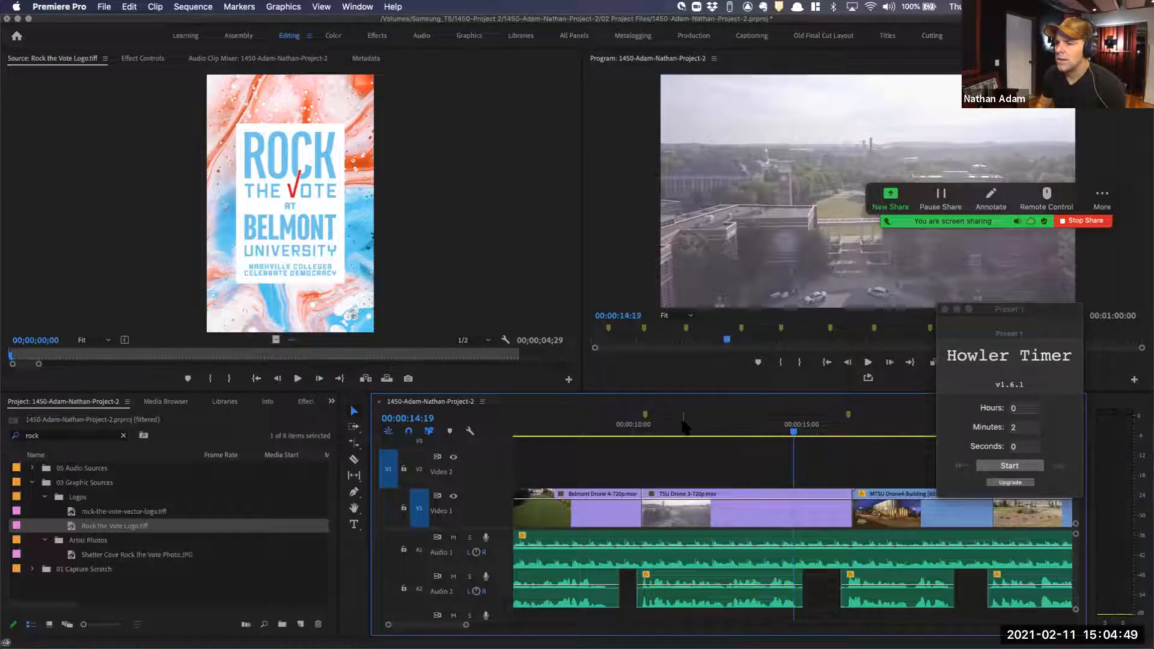
click(682, 425)
key(space)
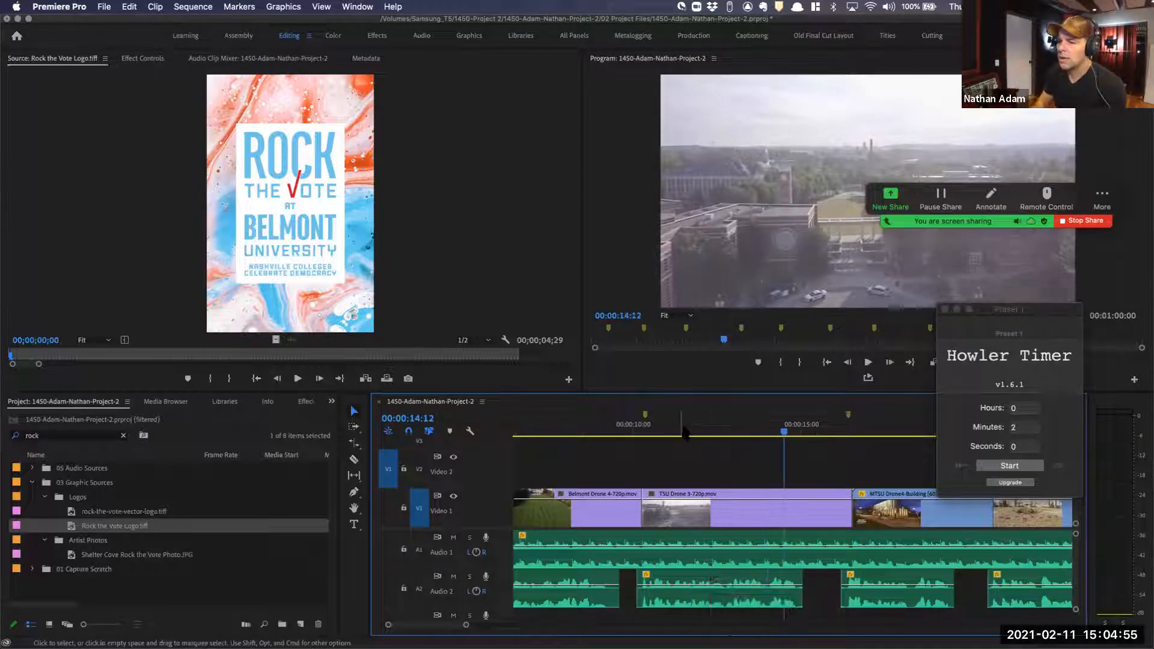
click(655, 428)
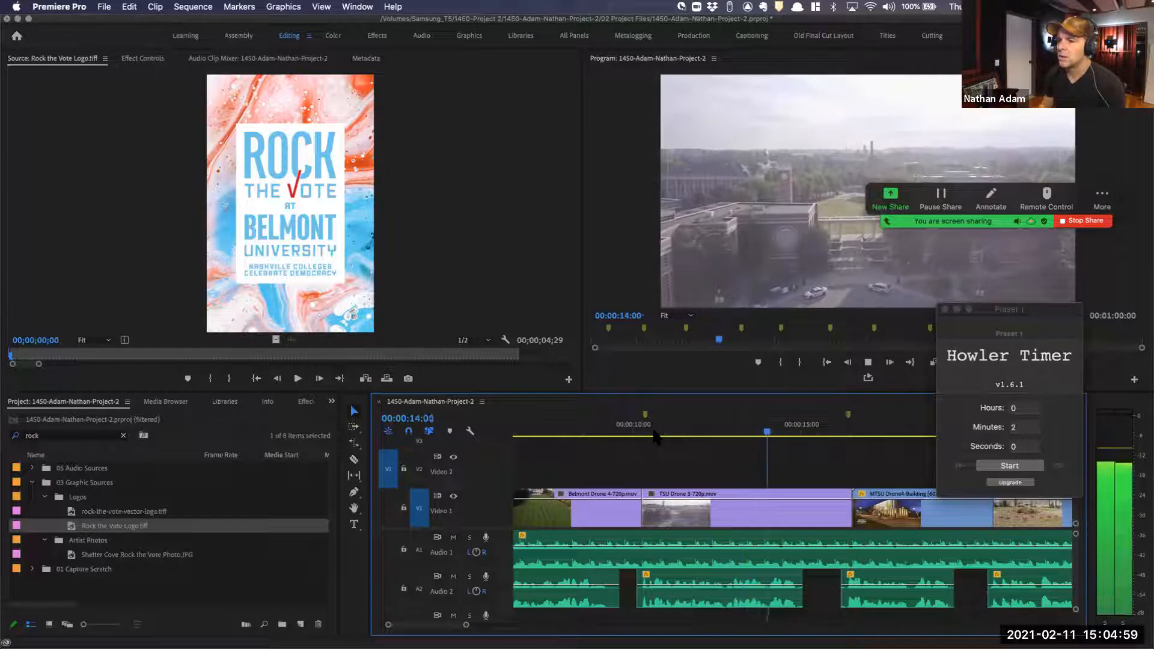
key(space)
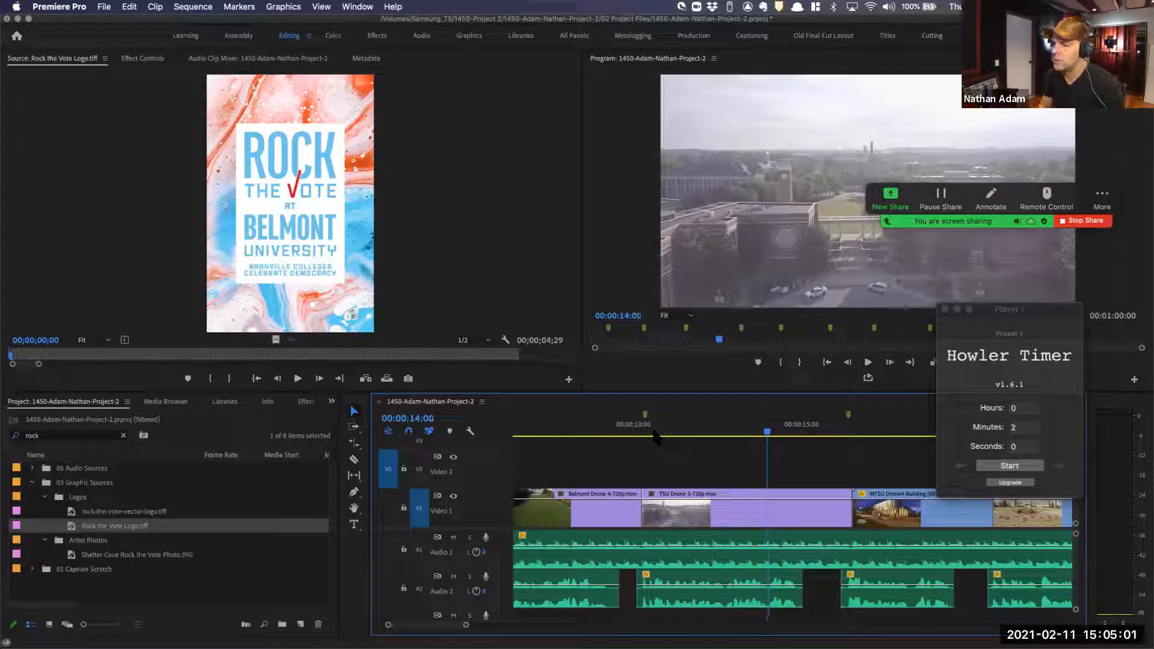
Search the media for "som" and overwrite the found artist photo onto Video 2 at 00:00:14:00, trimmed to the TSU drone clip's end
click(68, 438)
text(som)
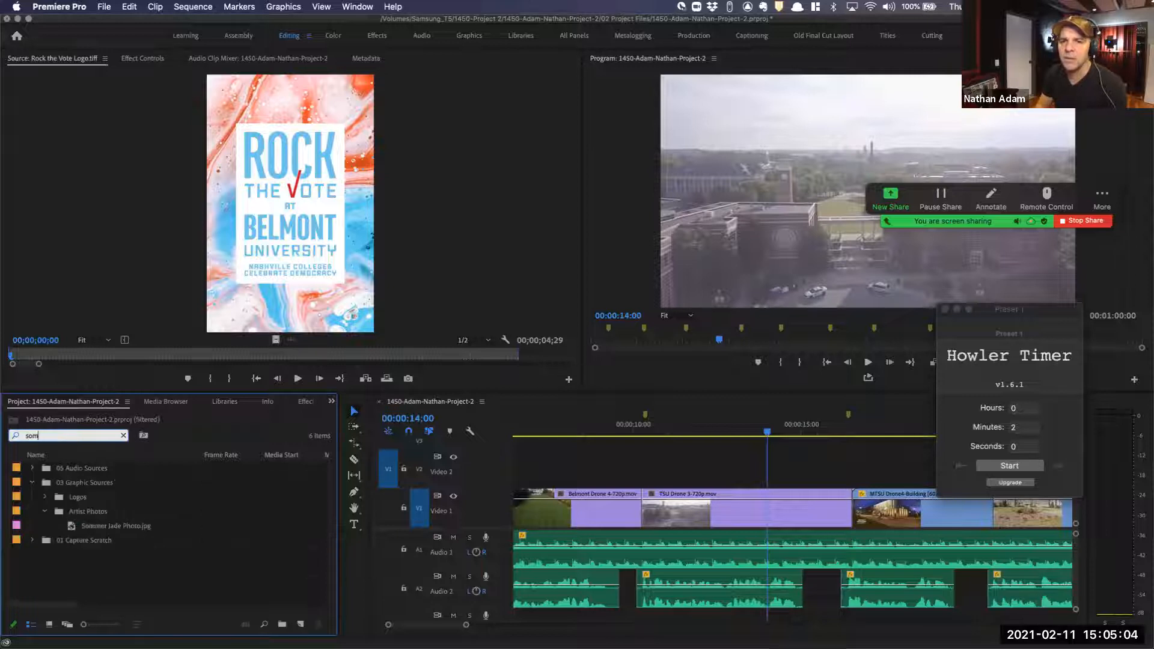
double_click(107, 527)
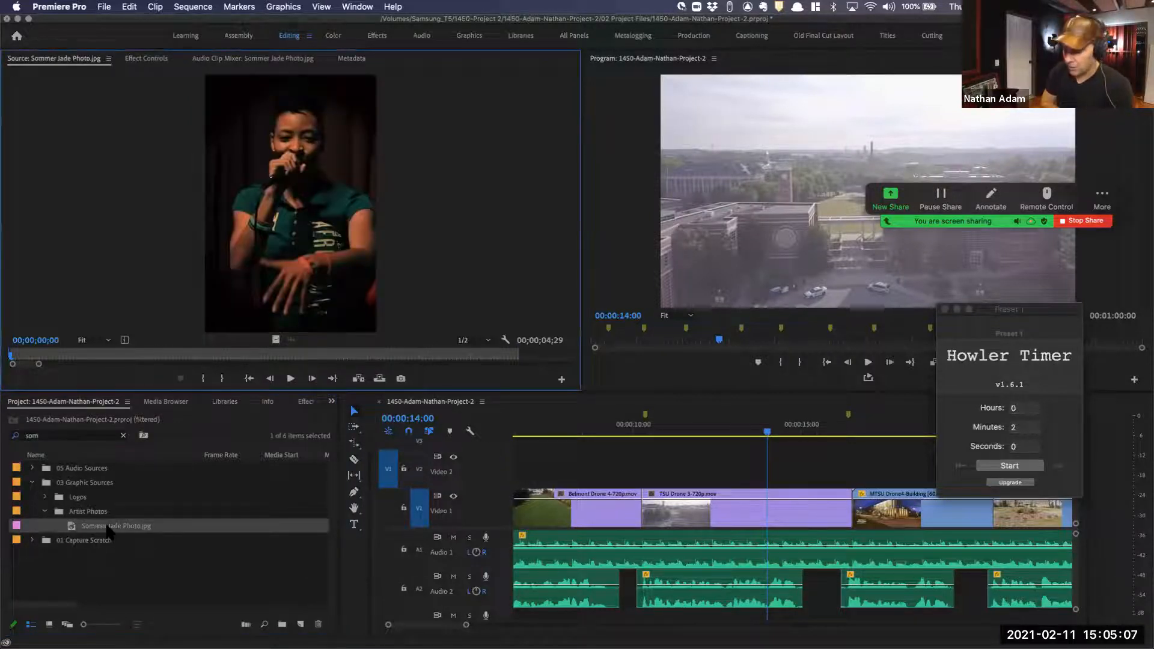
key(period)
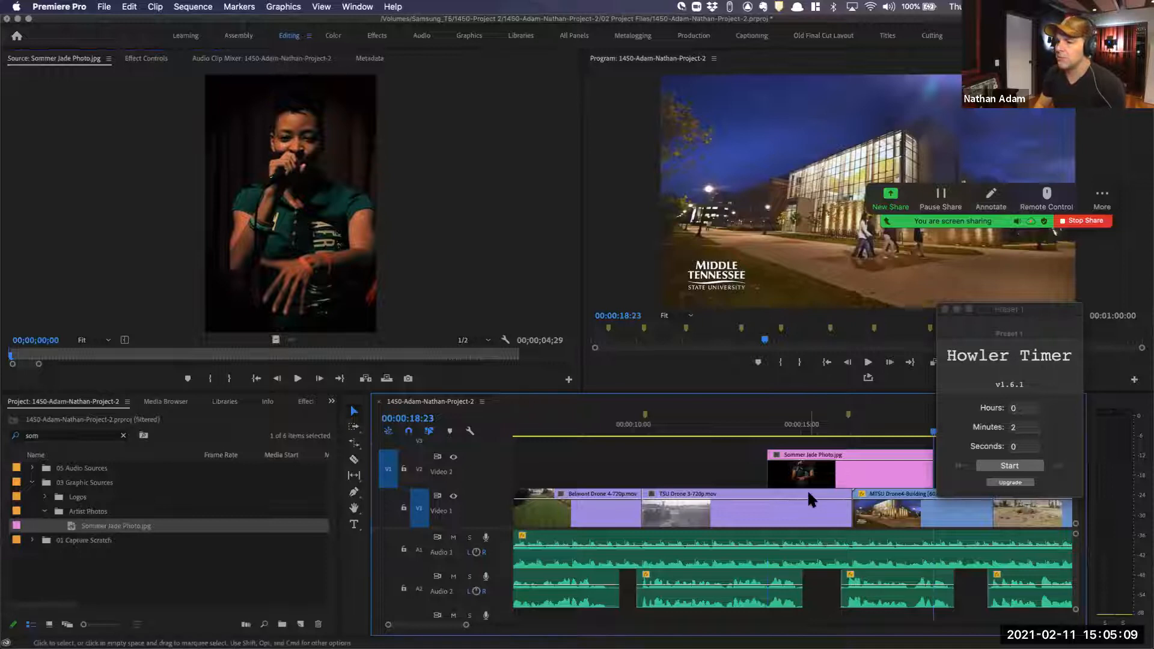
scroll(807, 490, down, 5)
drag(778, 465, 708, 467)
Play the narration over the MTSU building clip and mark an In point partway through that clip
click(603, 428)
key(space)
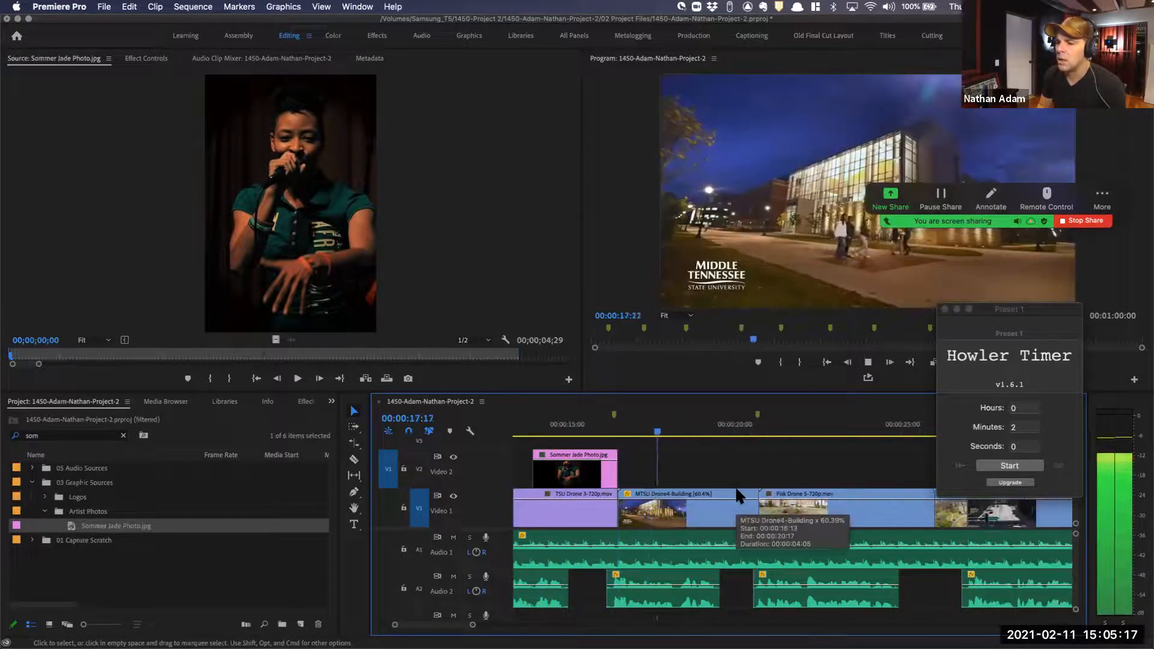
key(space)
click(646, 430)
key(space)
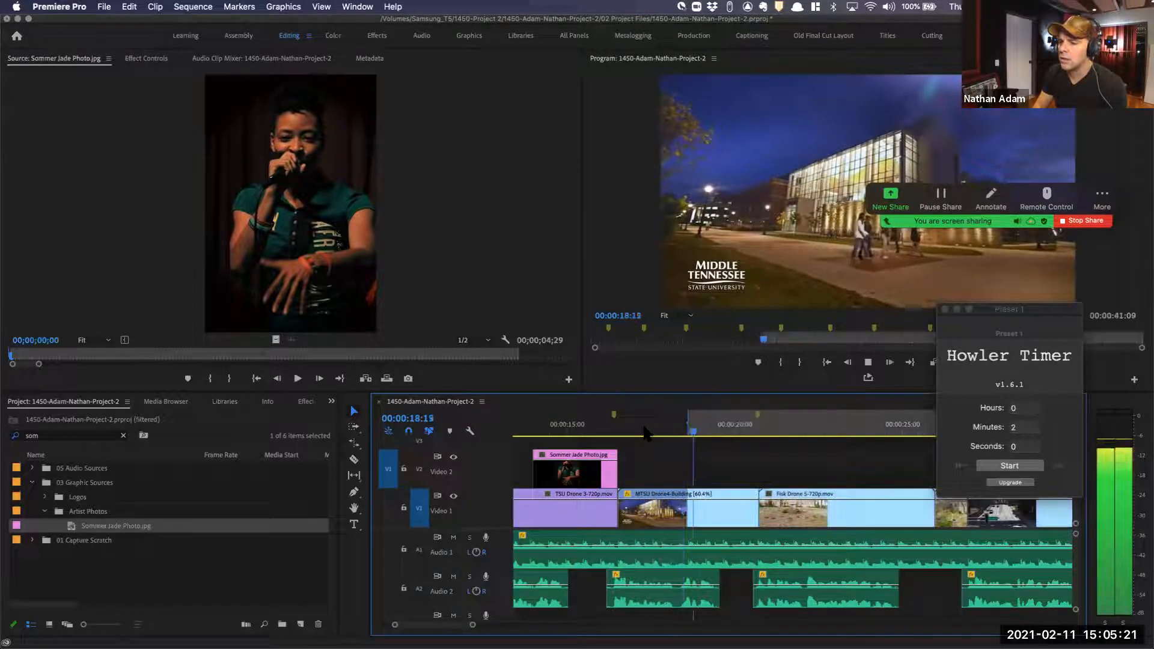
key(space)
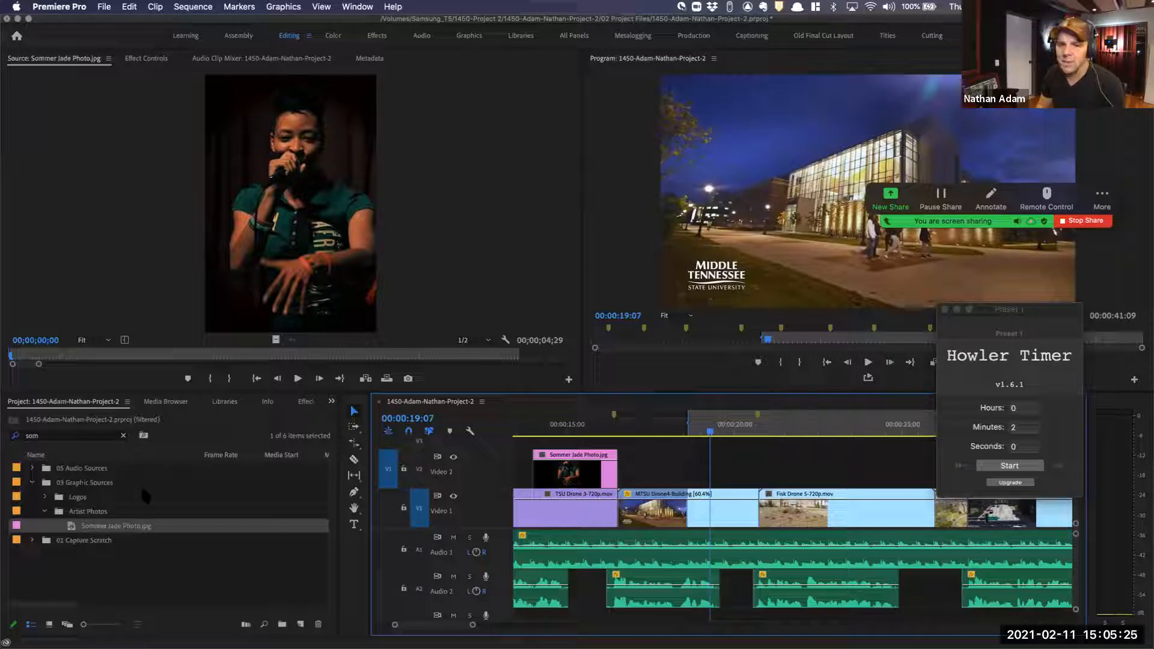
Search for "shelter" and overwrite Shelter Cove Rock the Vote Photo.JPG onto Video 2 at the In point, trimmed to the MTSU building clip's end
click(94, 436)
text(sh)
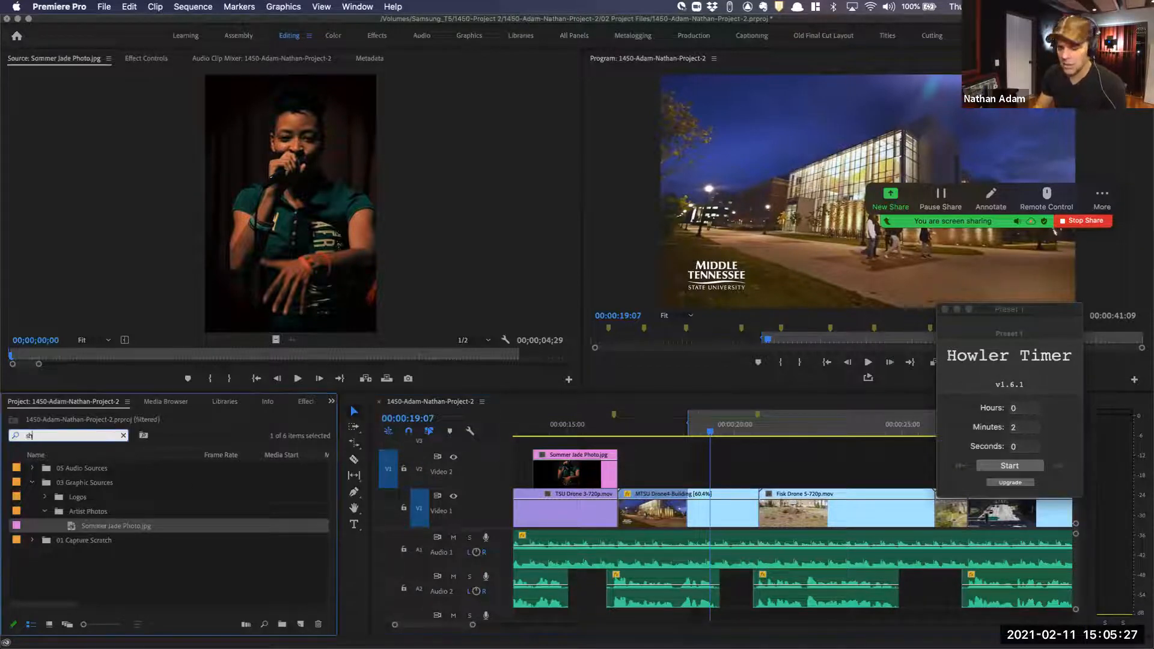
text(elter)
double_click(106, 528)
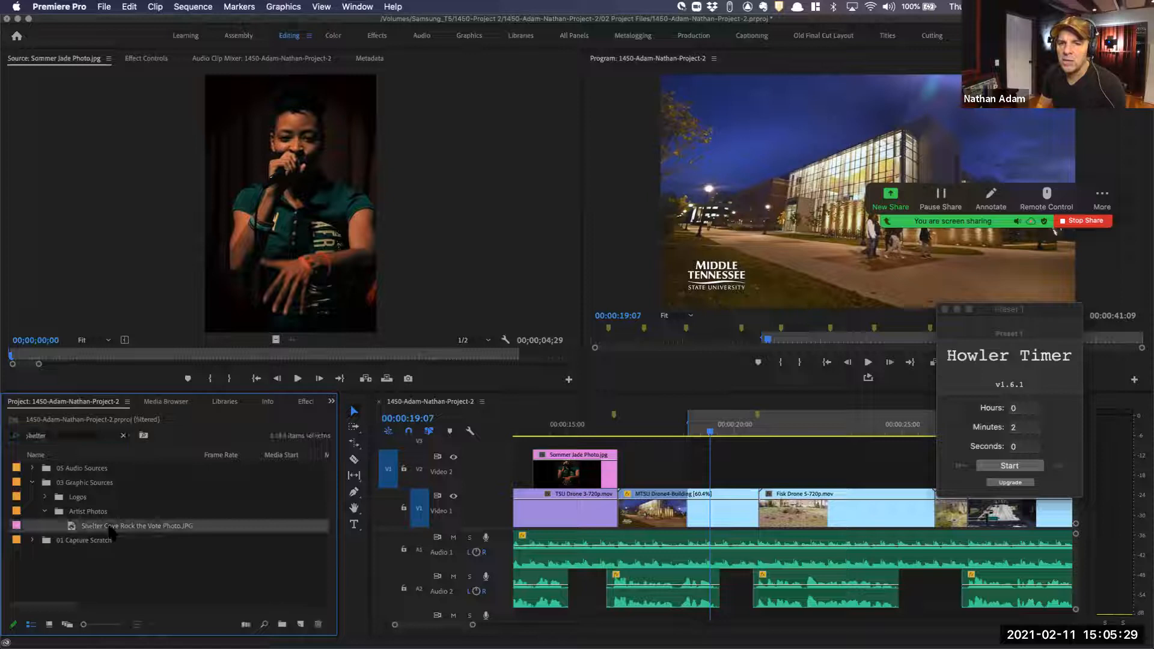
key(period)
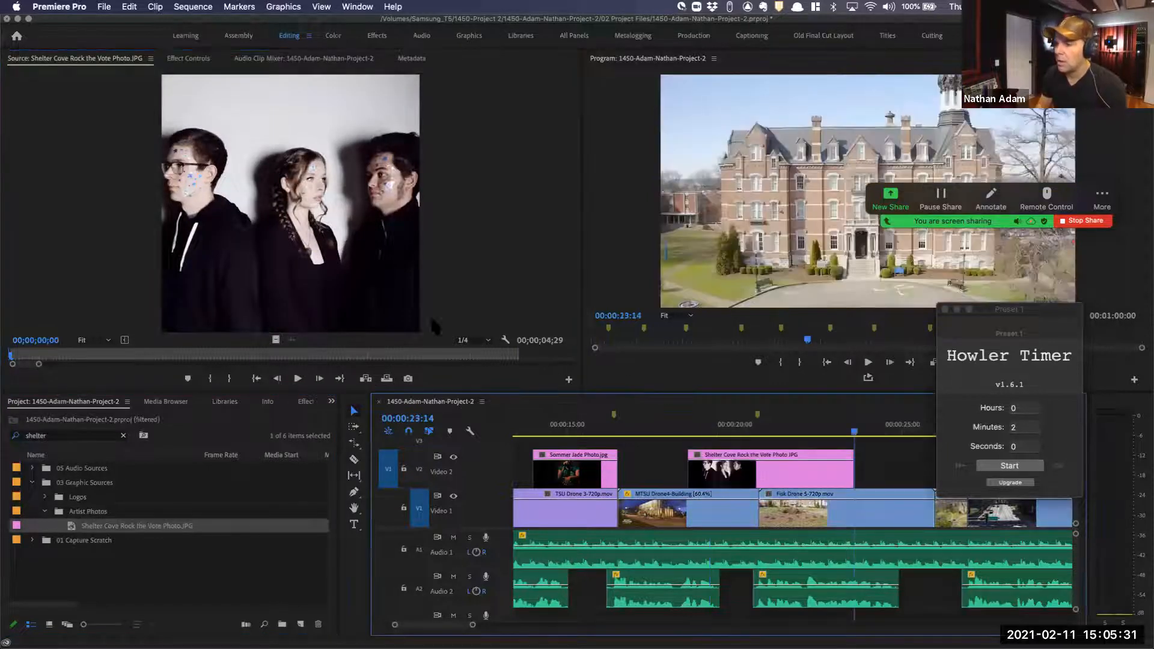
drag(852, 475, 757, 477)
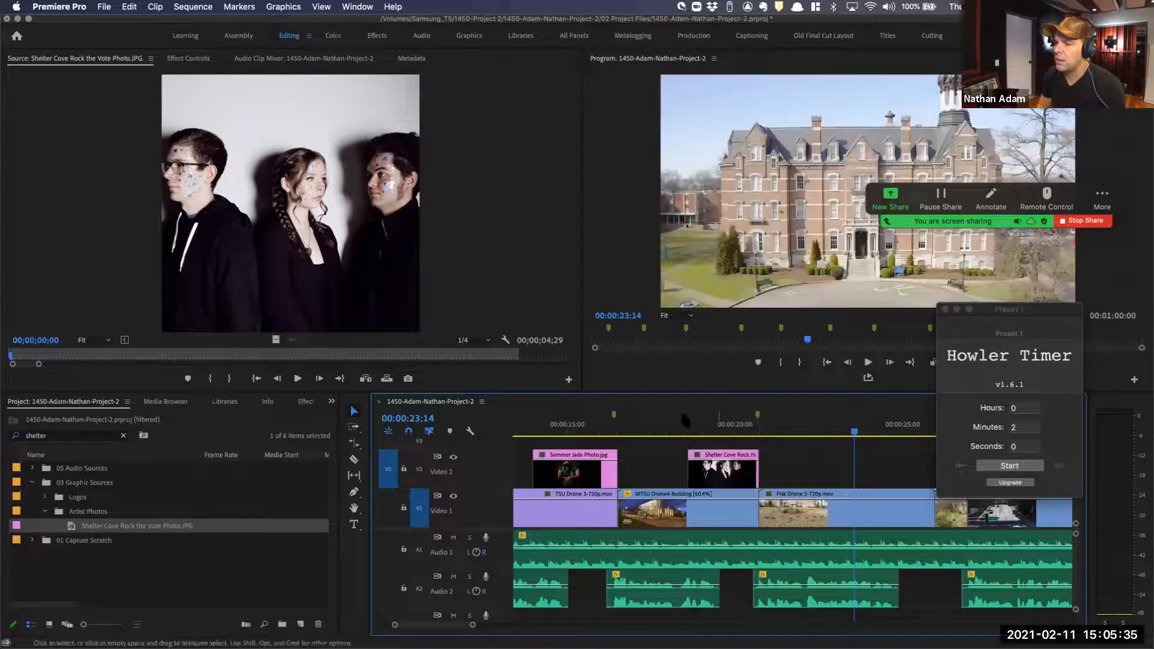
Save the project and play back the Shelter Cove photo over the MTSU building clip
scroll(746, 502, right, 3)
key(super+s)
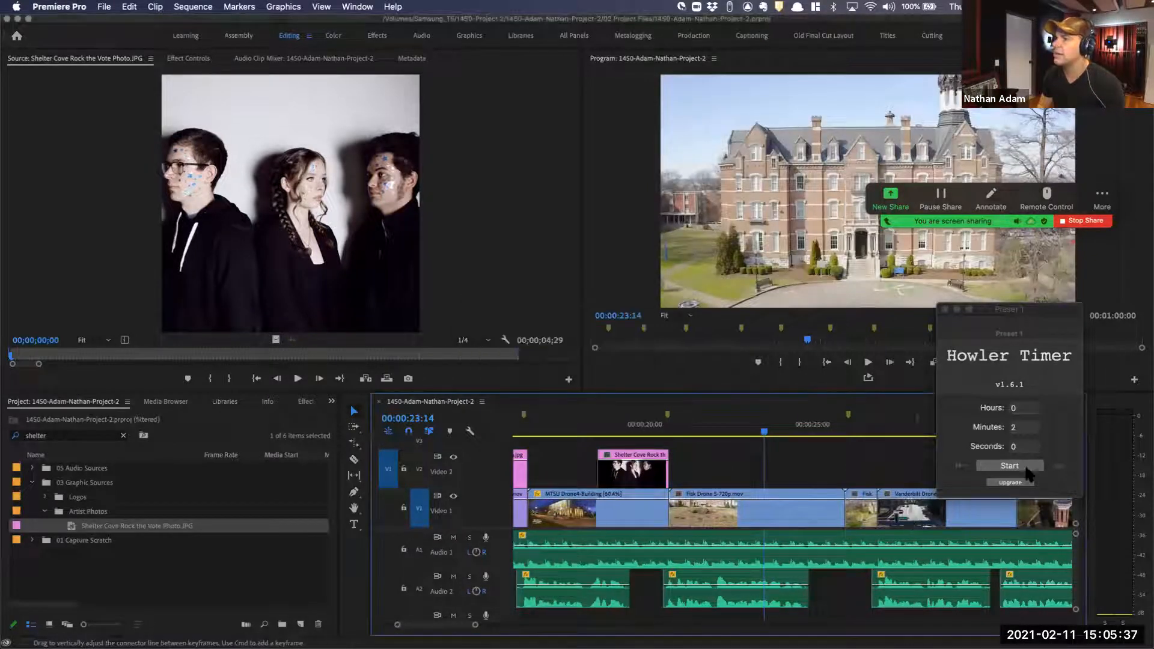
click(632, 472)
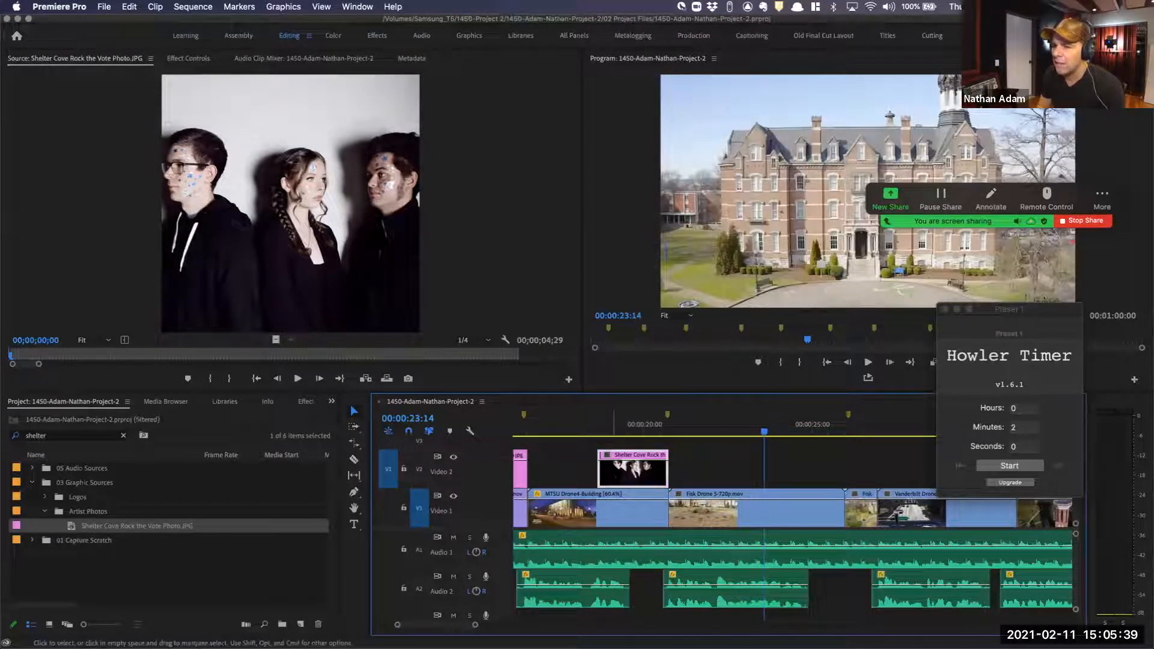
scroll(679, 461, right, 2)
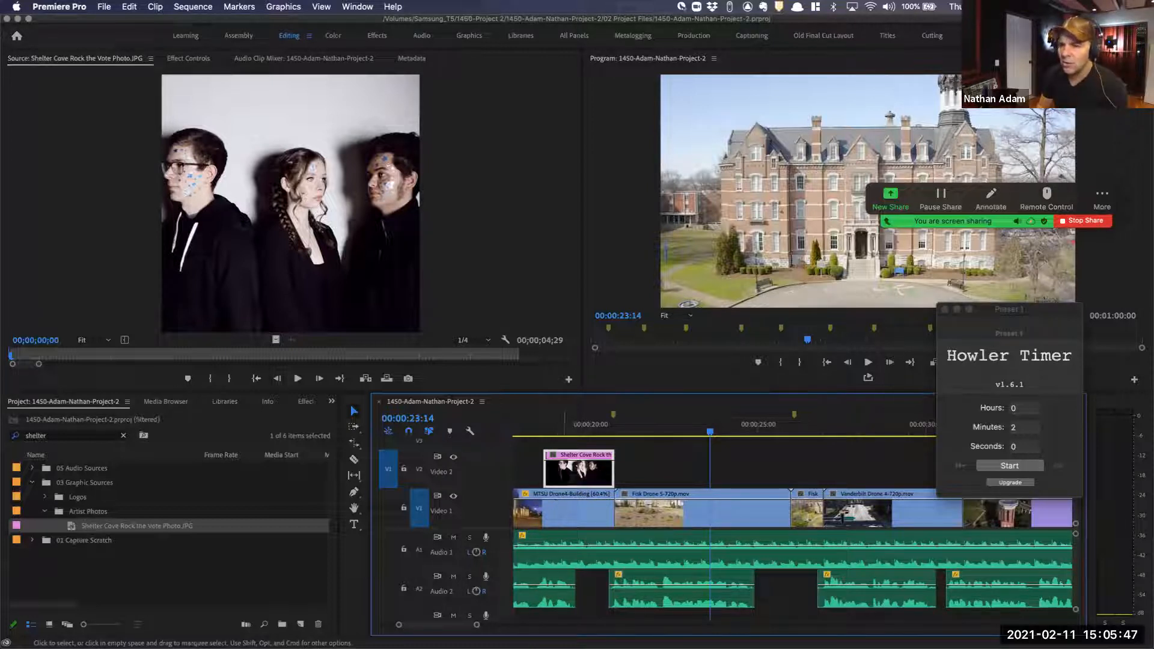
scroll(559, 469, left, 3)
click(576, 432)
key(space)
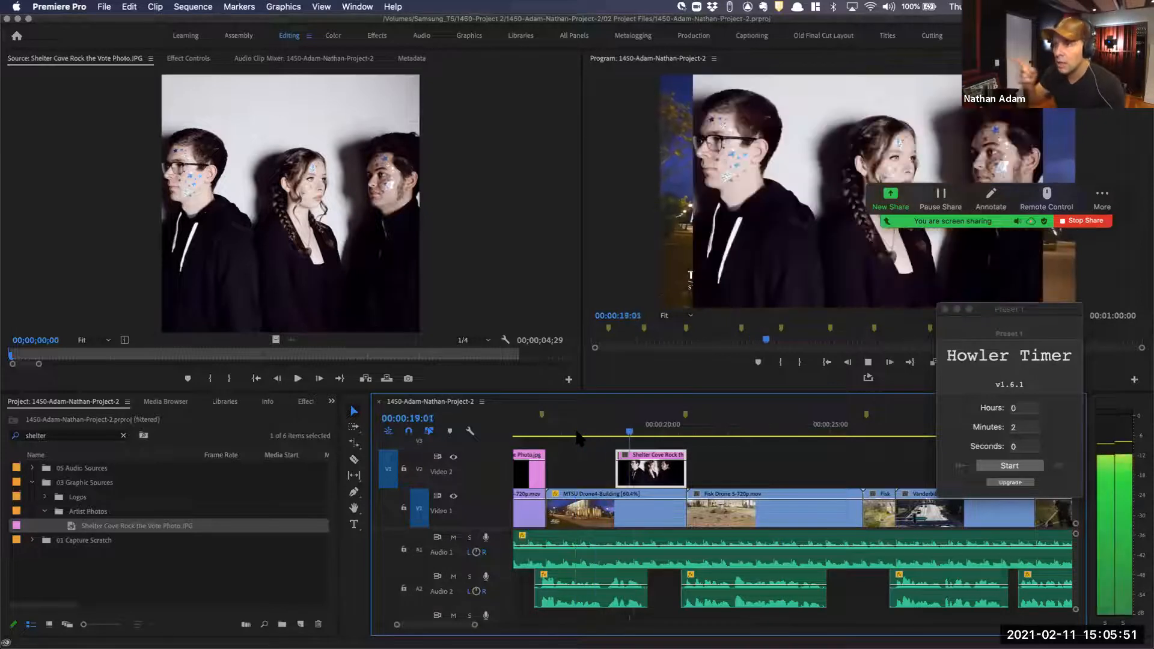
key(space)
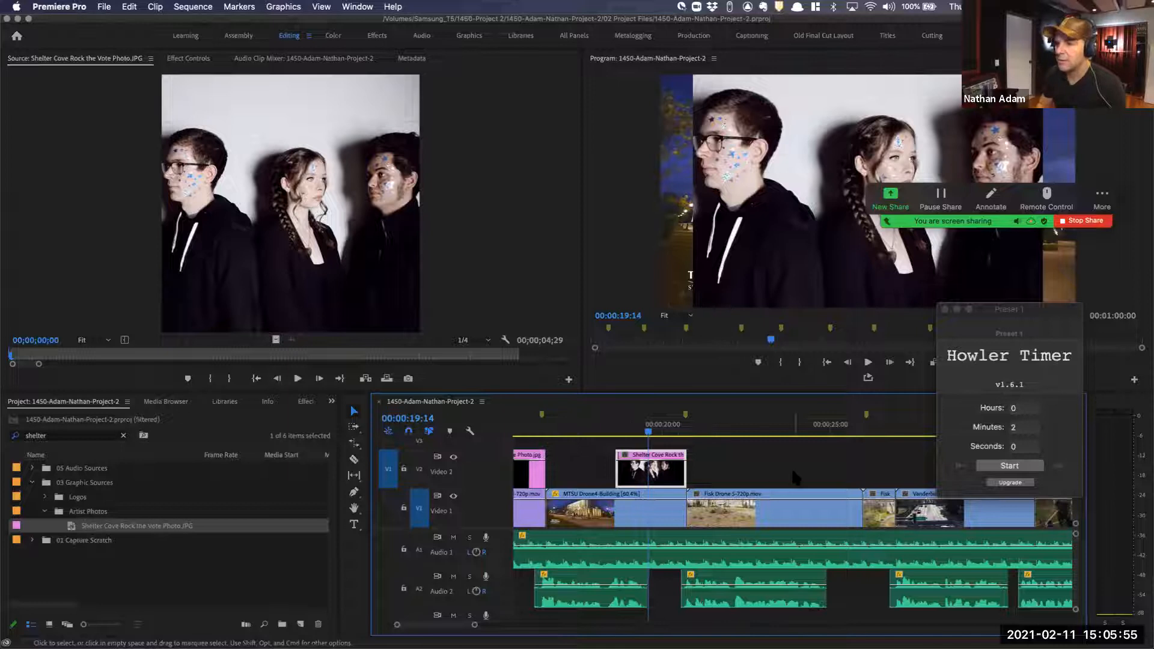
Play the narration over the Fisk drone clip from 00:00:22:03 and stop at 00:00:24:04
scroll(796, 478, right, 3)
click(626, 434)
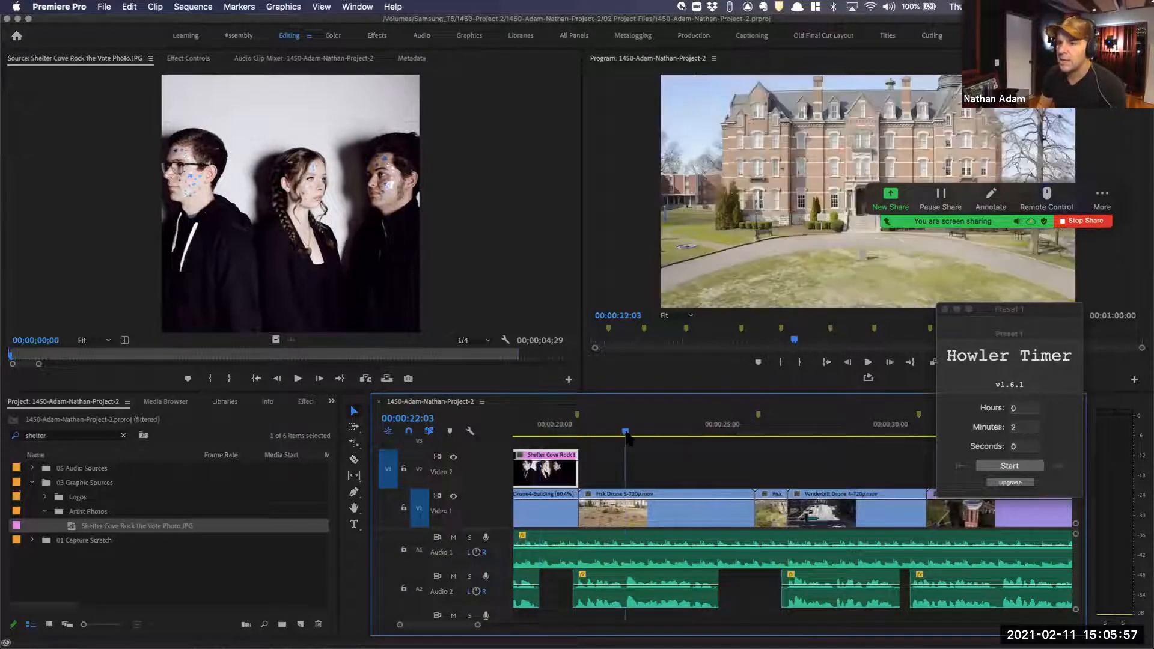
key(space)
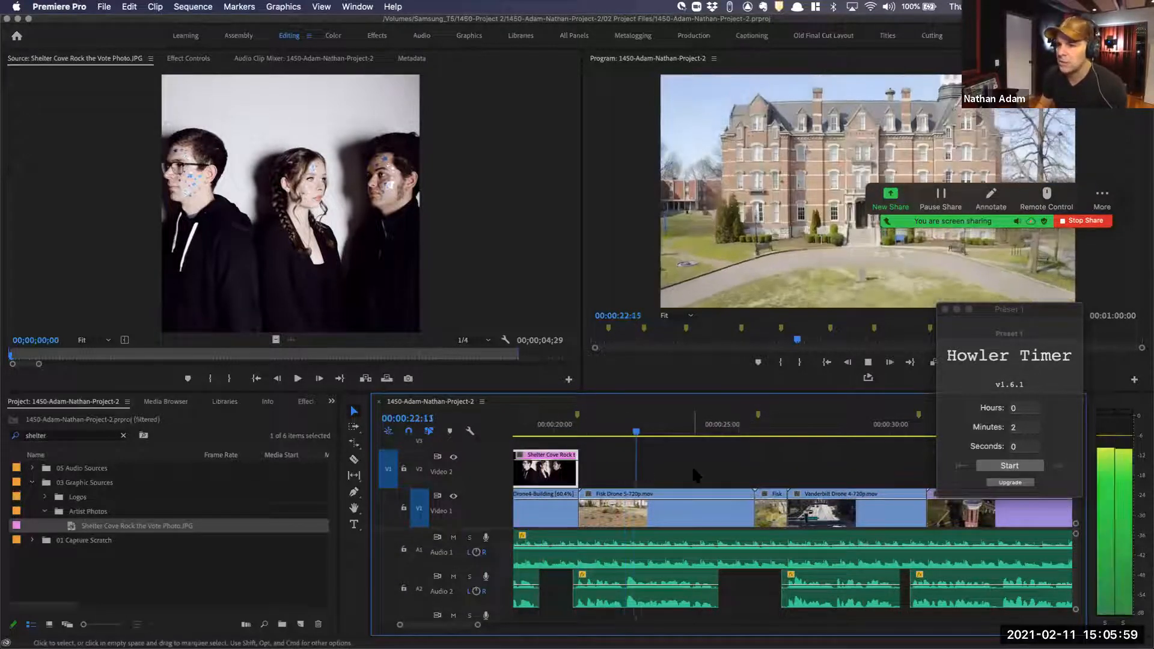
key(space)
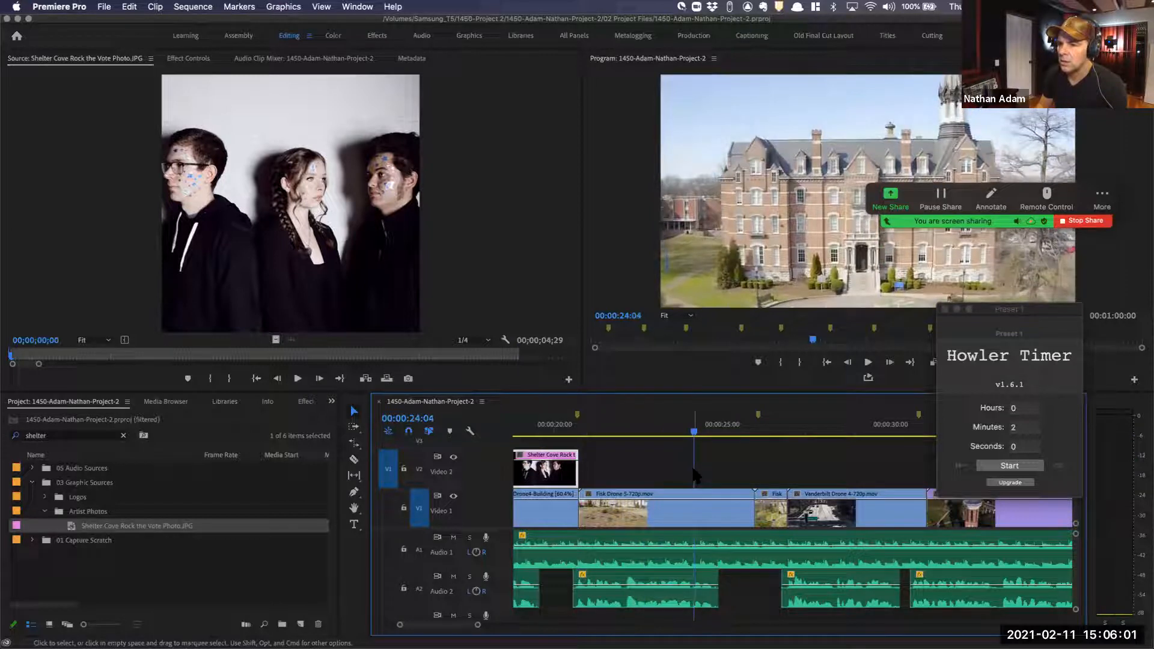
Replay the narration over the Fisk drone clip and mark an In point at 00:00:23:14
click(626, 435)
key(space)
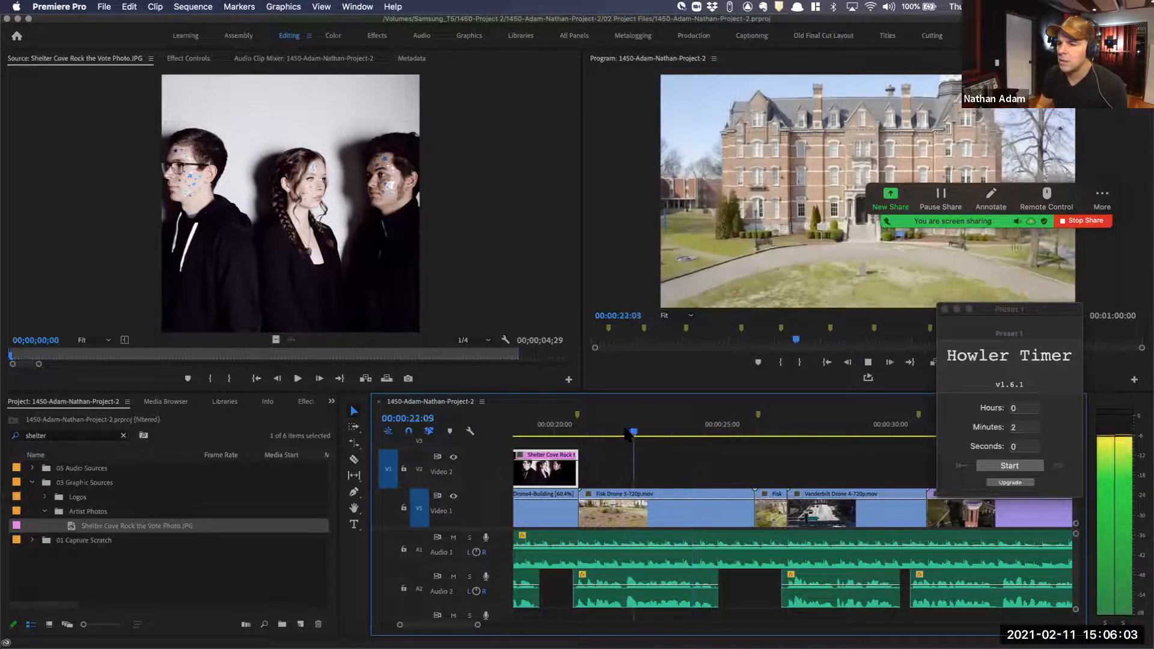
key(space)
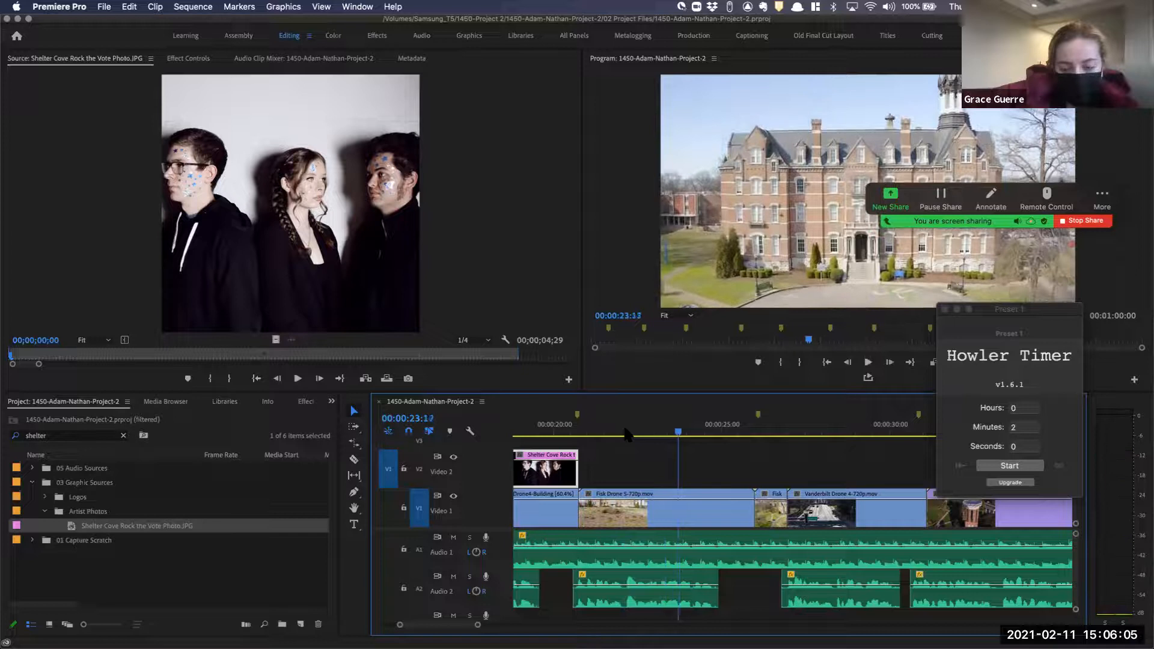
key(Left)
key(Left)
key(Left)
key(Left)
key(Right)
key(Right)
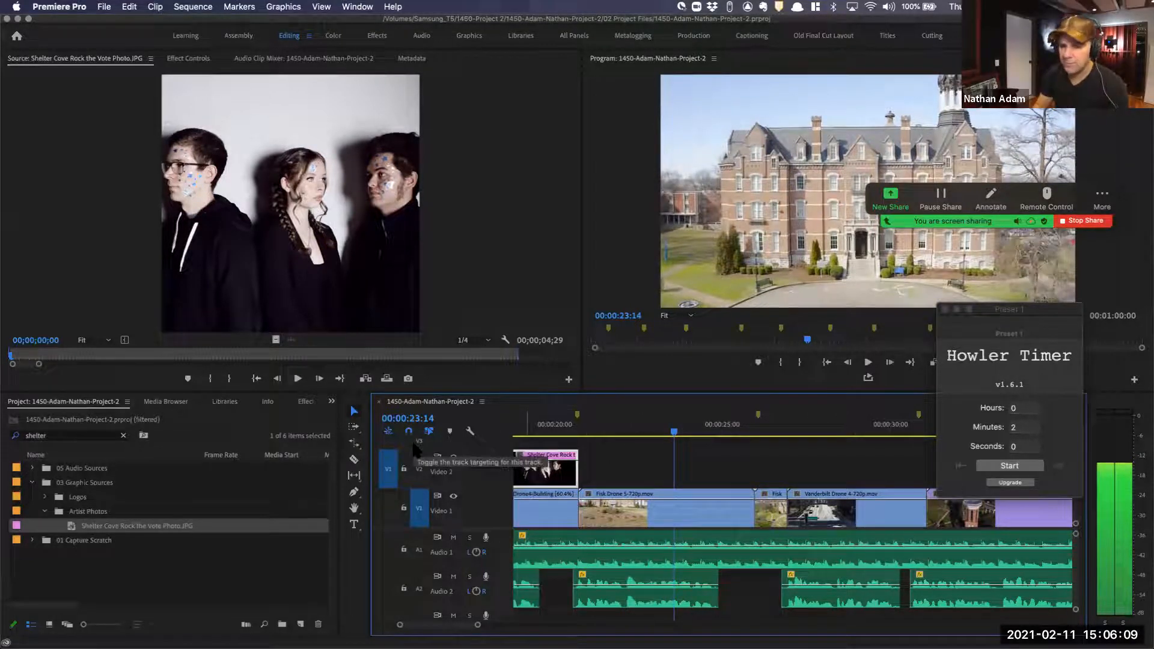
key(i)
Search for "lau", overwrite the matching artist headshot onto Video 2 at the In point, trimmed to the Fisk clip's end, and save
click(65, 438)
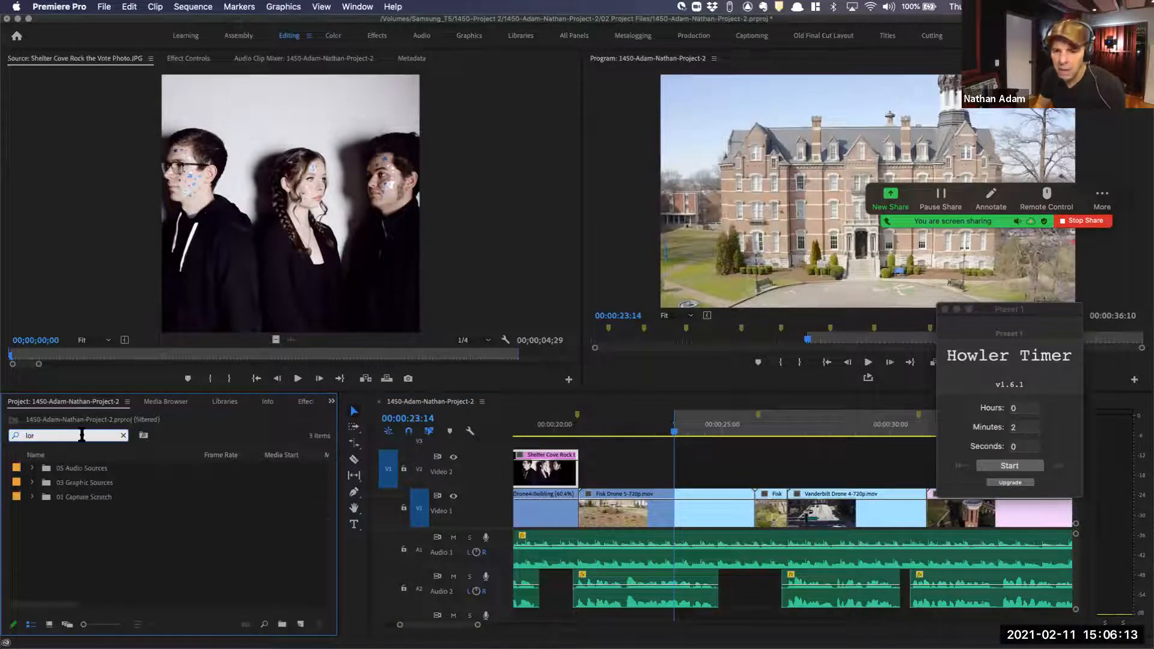
text(lau)
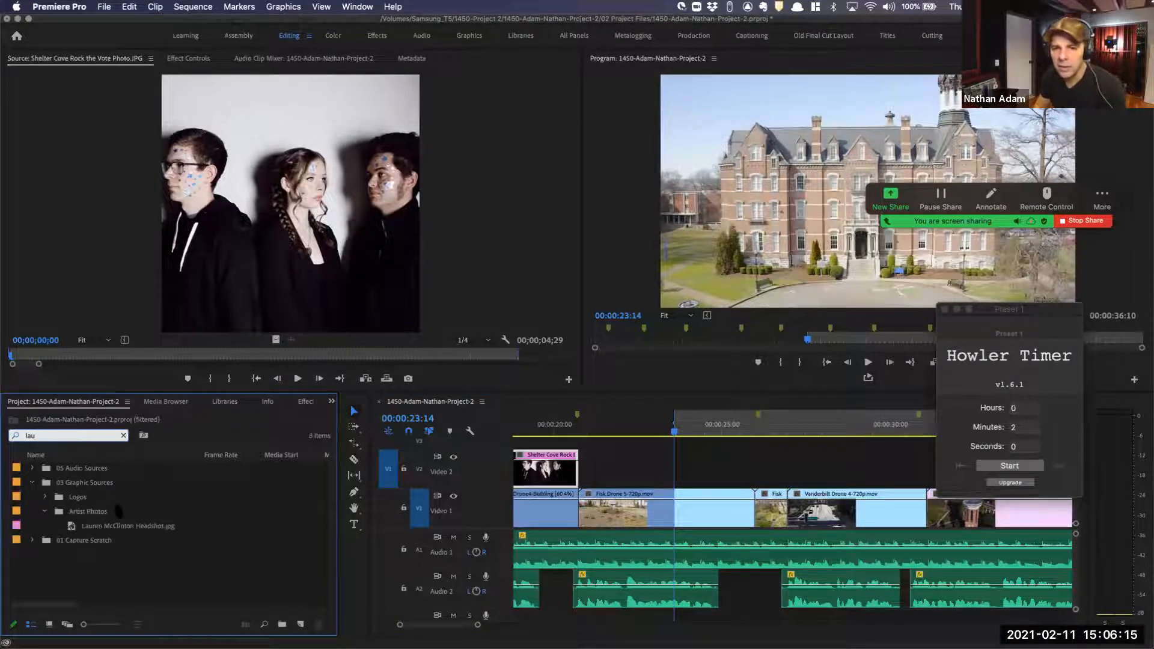
double_click(132, 530)
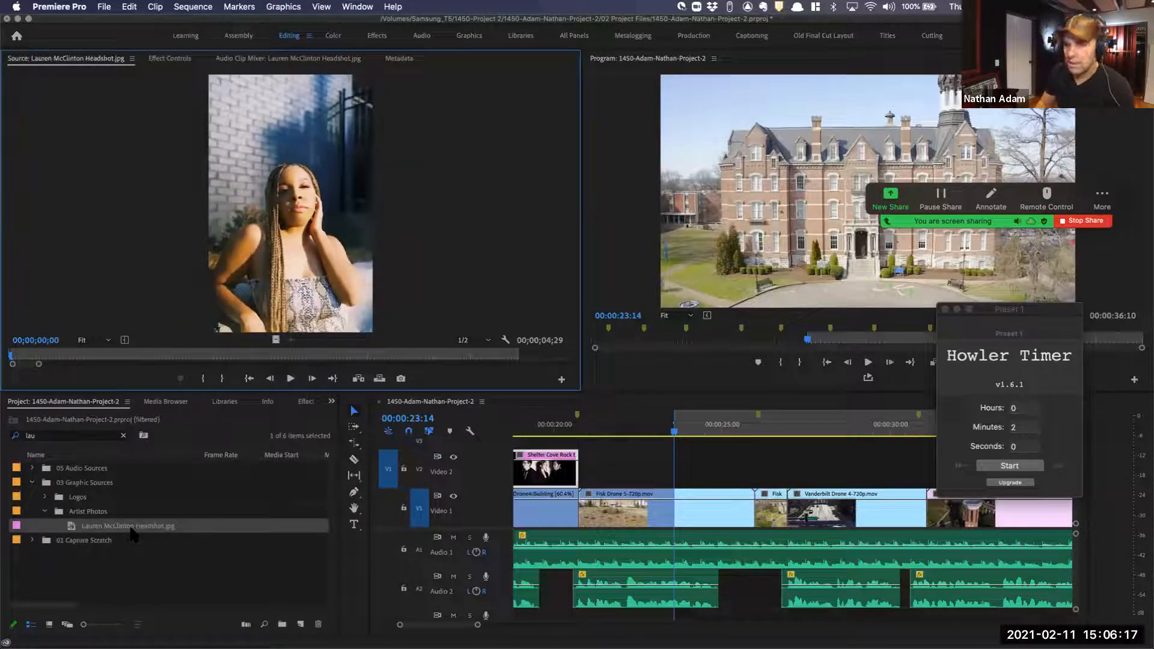
key(period)
drag(770, 465, 749, 466)
scroll(748, 465, right, 3)
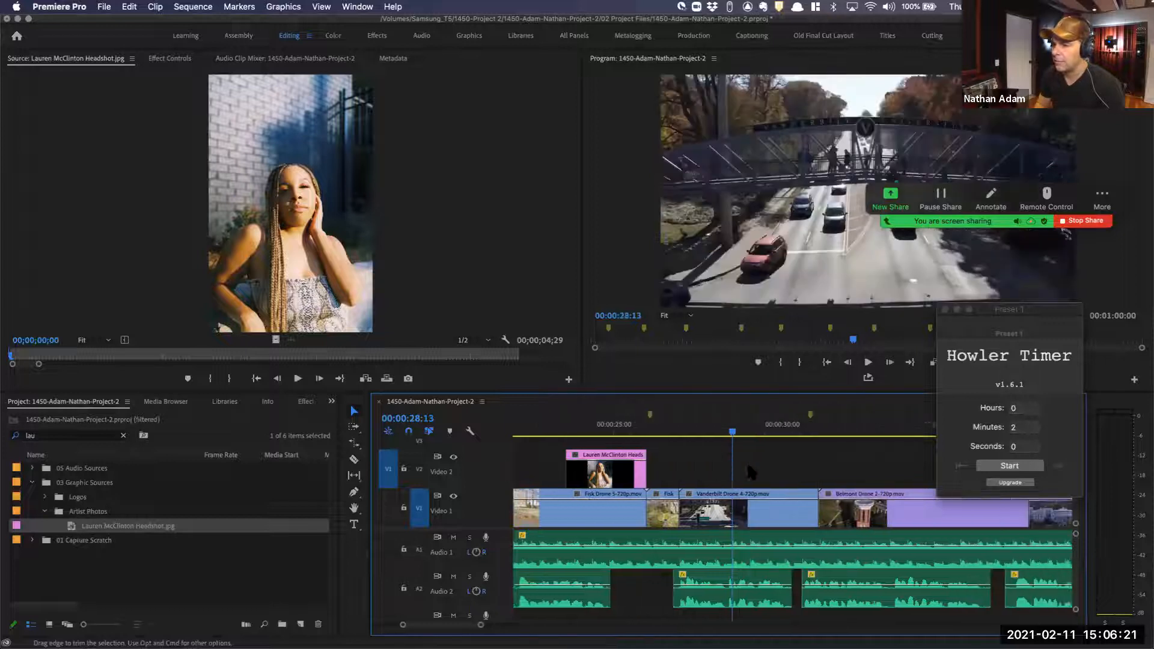
key(super+s)
Switch to Howler Timer, set the countdown to 4 minutes and start it
text(2)
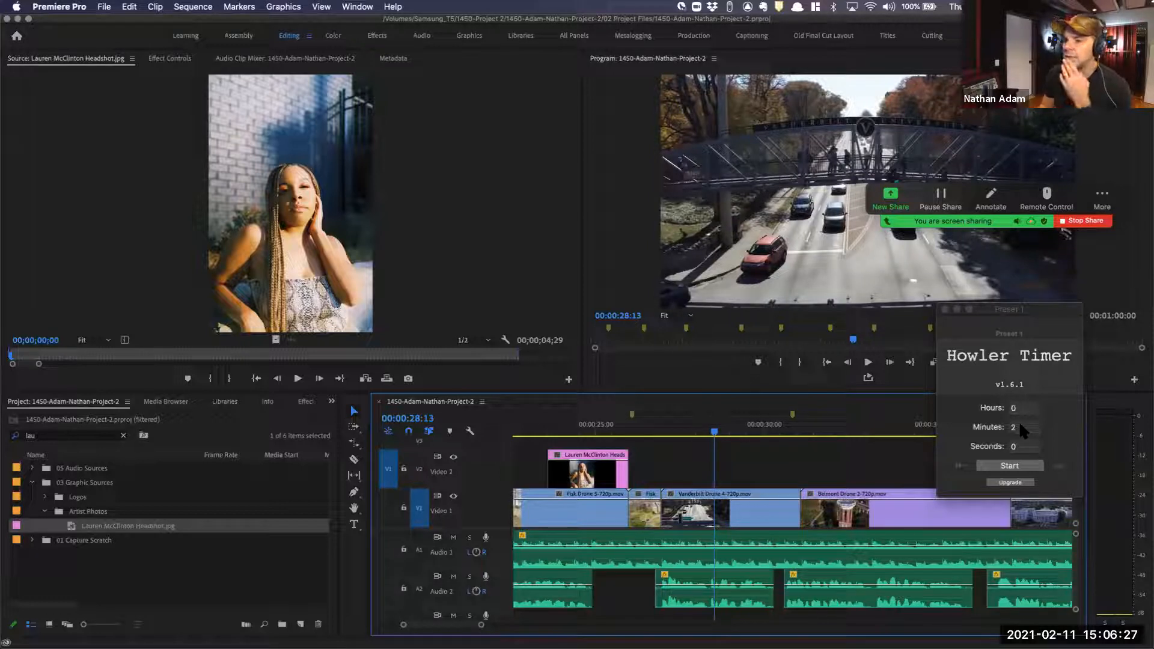
click(1022, 426)
key(BackSpace)
text(4)
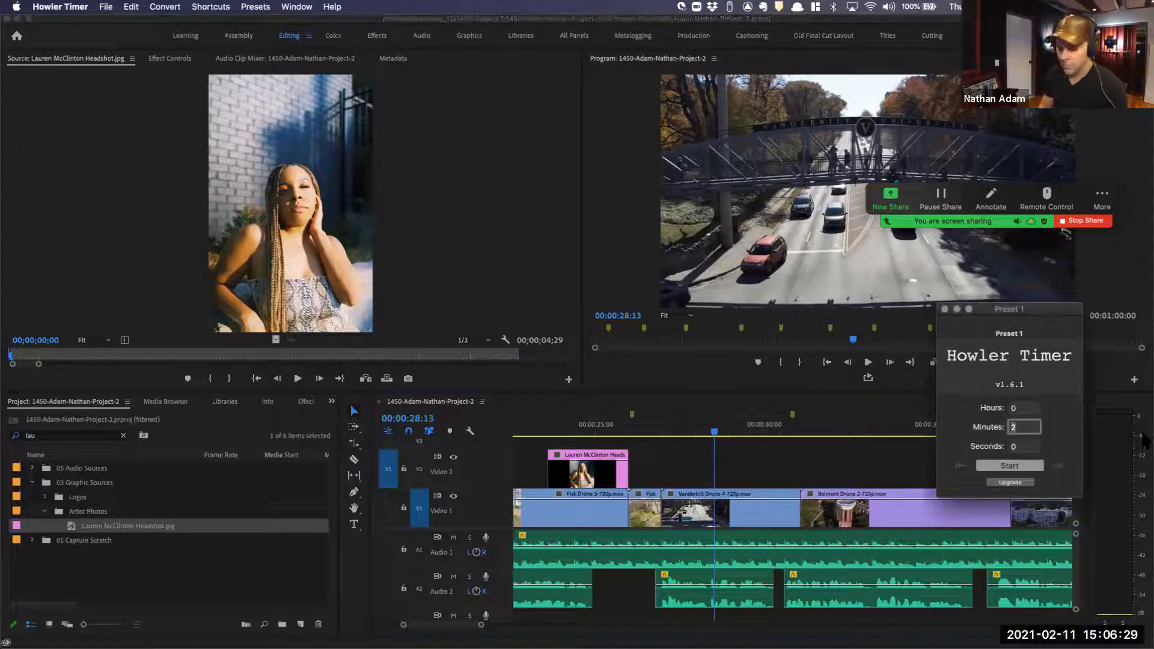
key(Return)
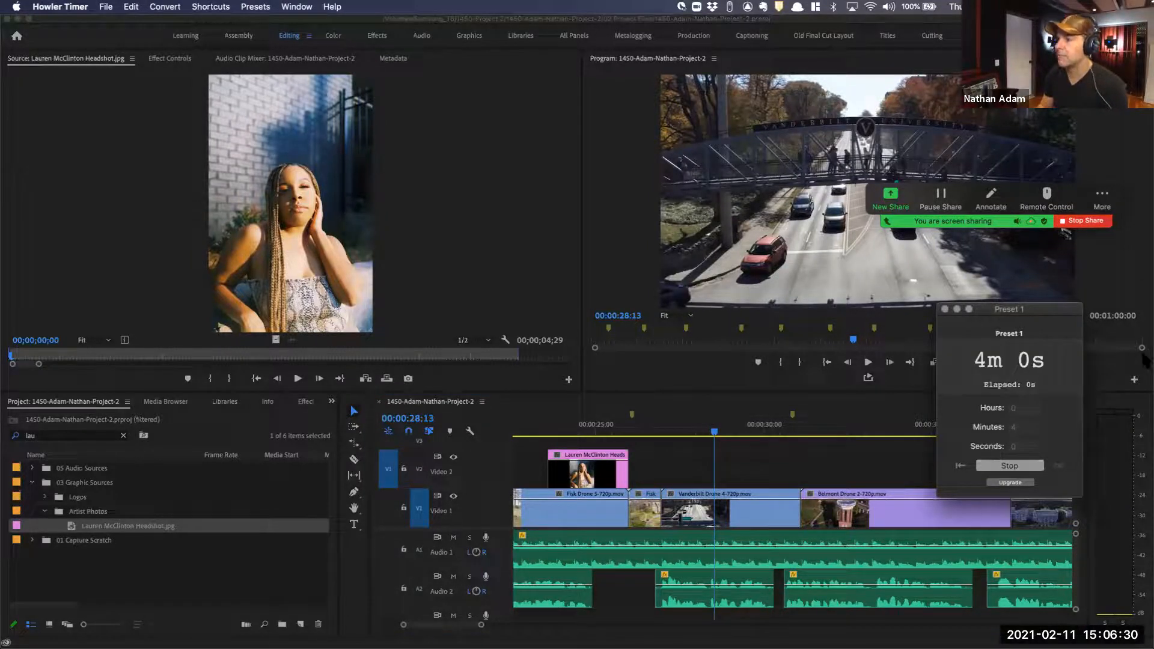
Turn off sound sharing for the Zoom screen share
click(1105, 199)
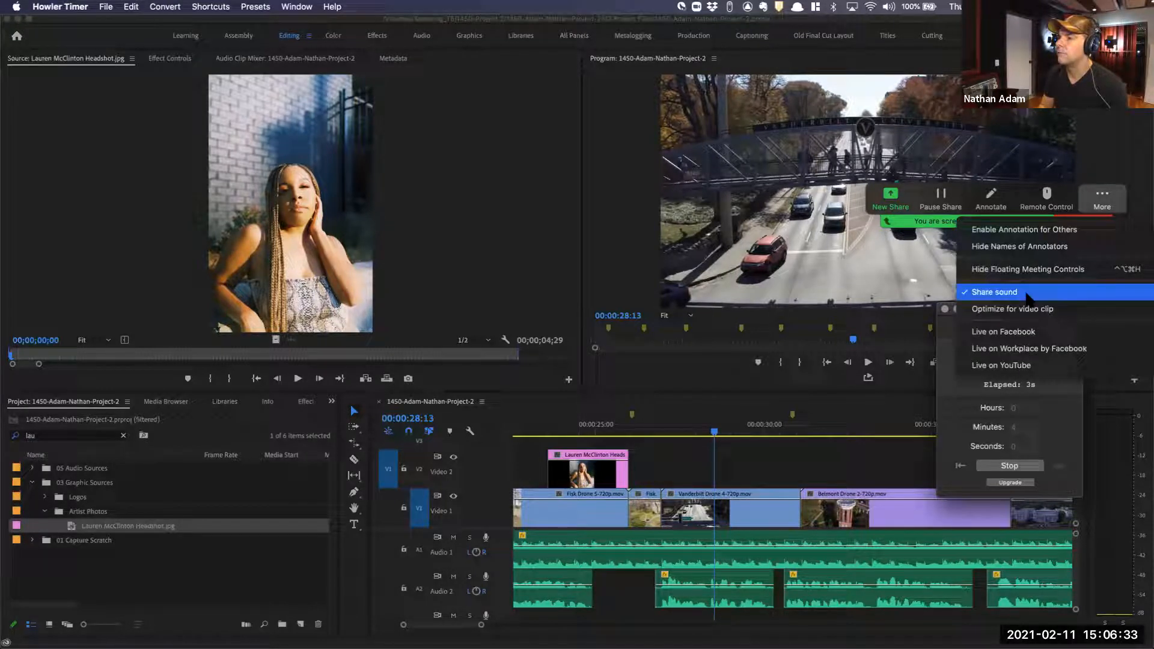
click(879, 410)
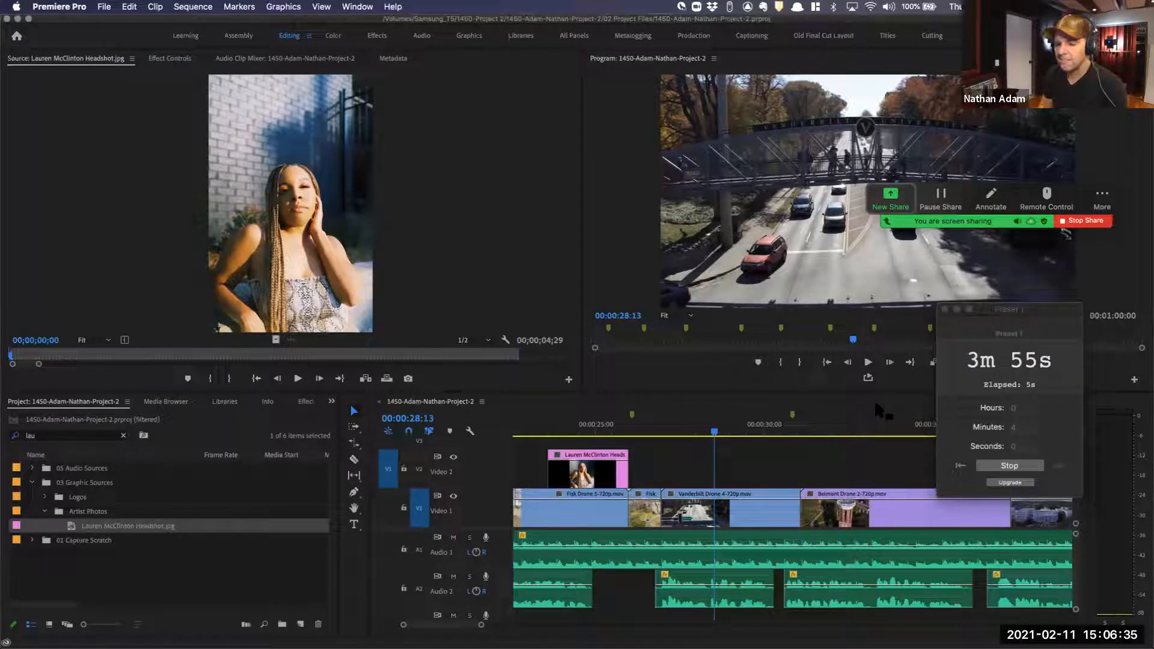
click(1104, 205)
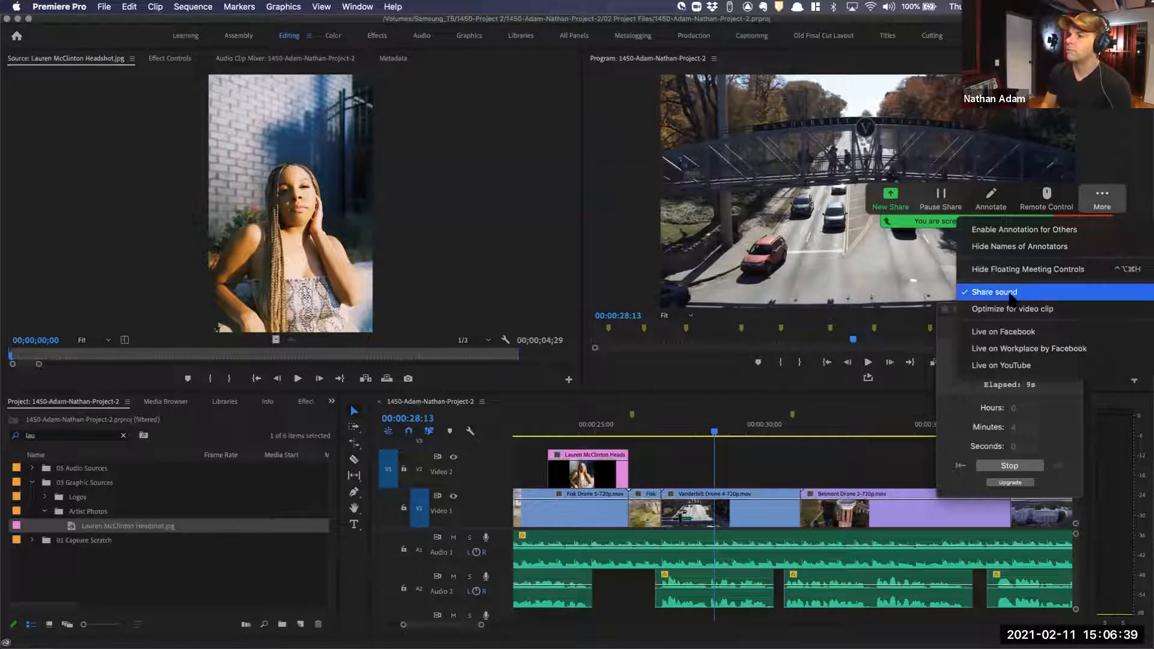
click(848, 426)
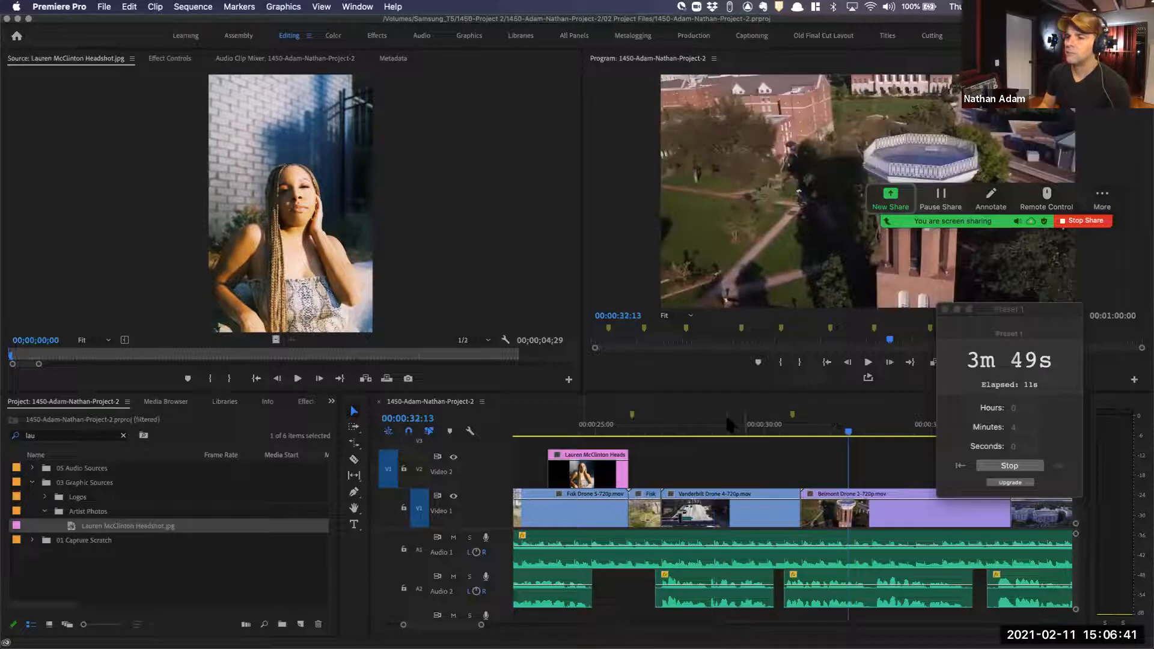
click(1102, 199)
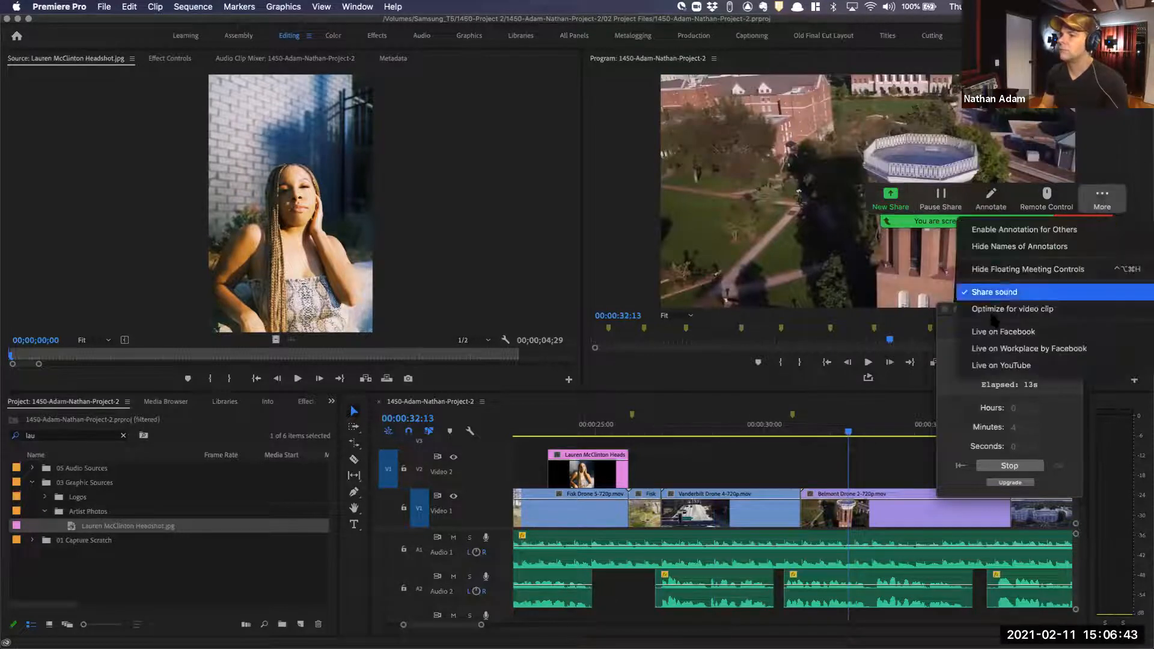
click(1016, 293)
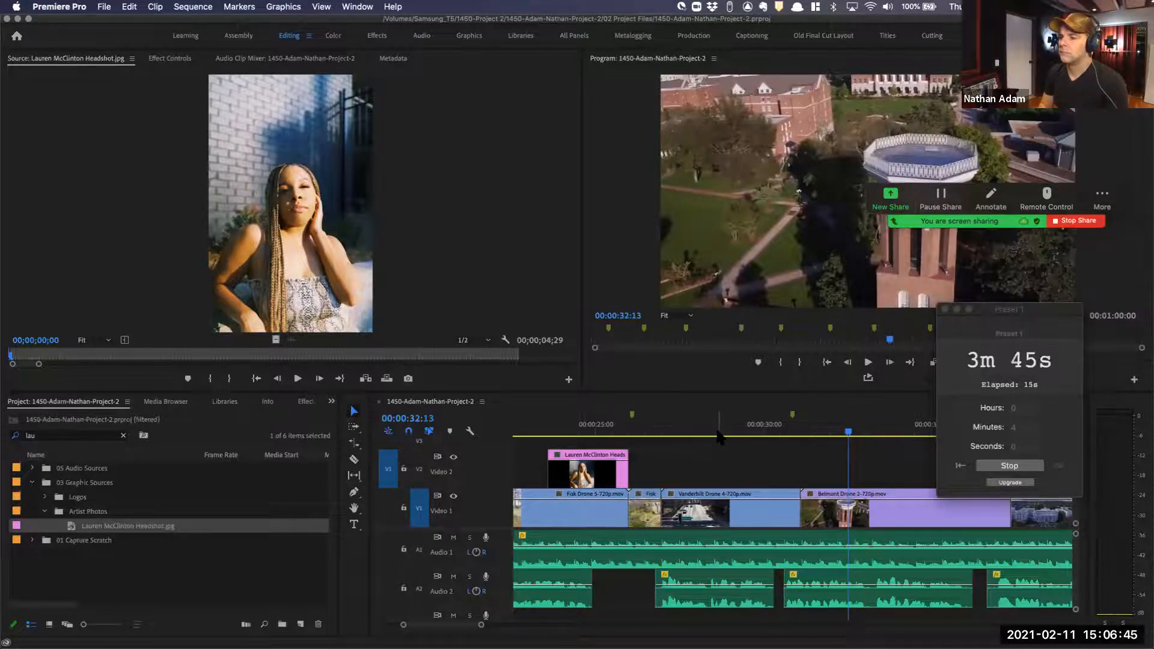
Play the narration over the Vanderbilt drone clip and park the playhead at 00:00:29:01
click(720, 429)
key(space)
click(683, 431)
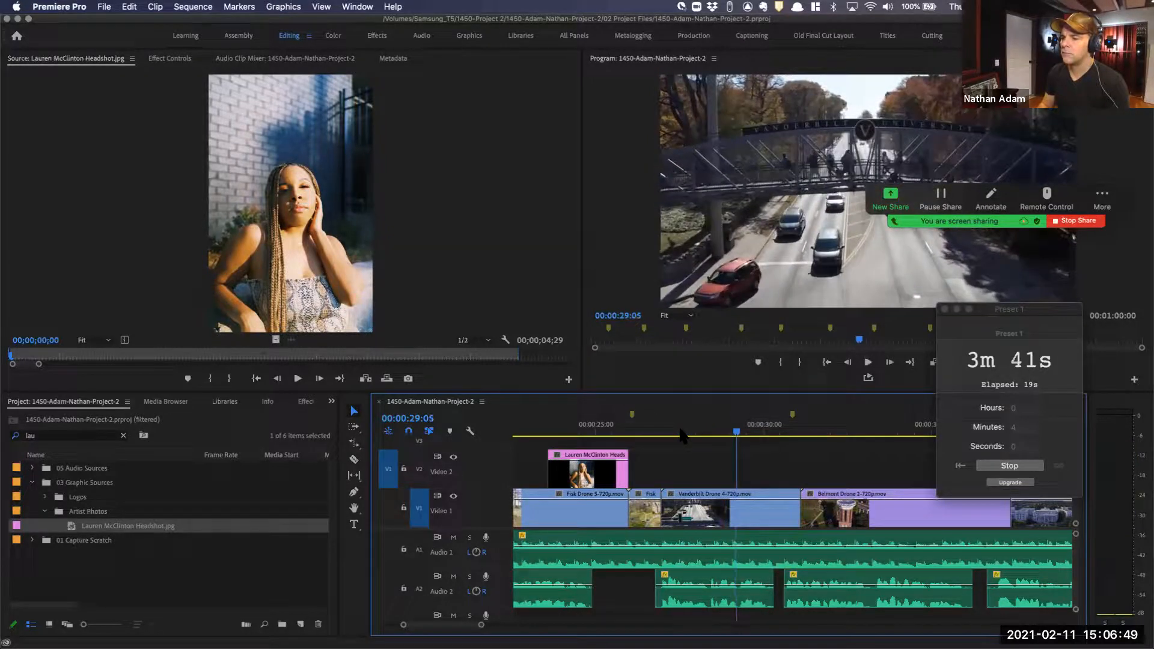
key(space)
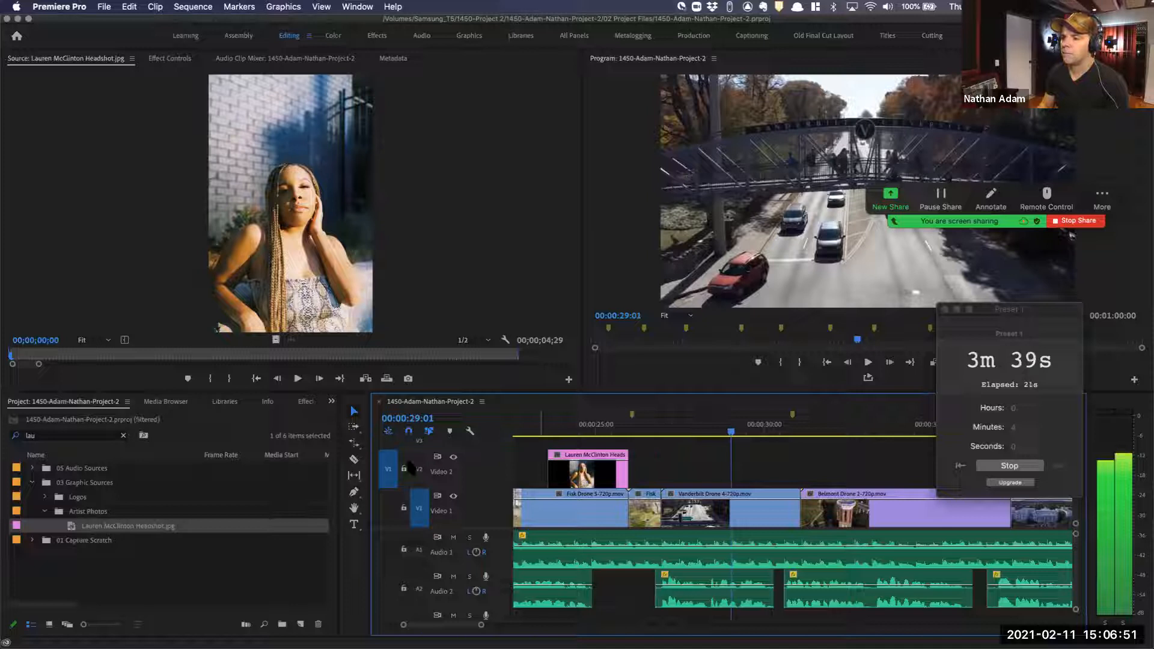
Search for "mel" and overwrite Melodores1.jpg onto Video 2 at the playhead, trimmed to the Vanderbilt drone clip's end
click(109, 436)
text(a)
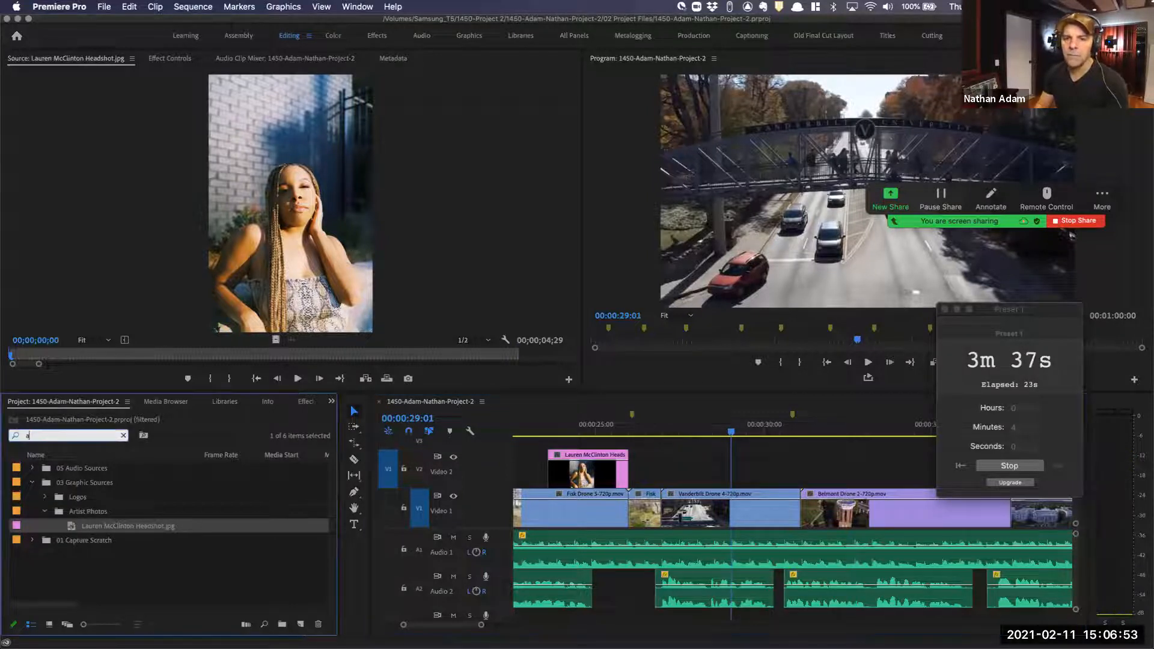
text(melmel)
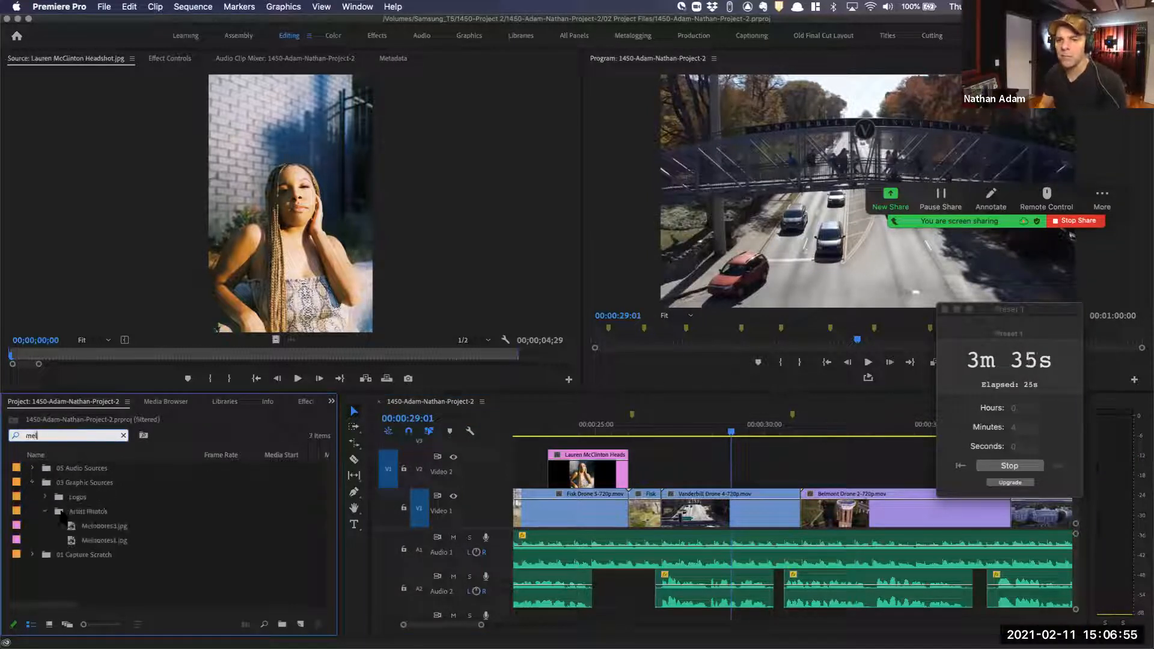
double_click(90, 541)
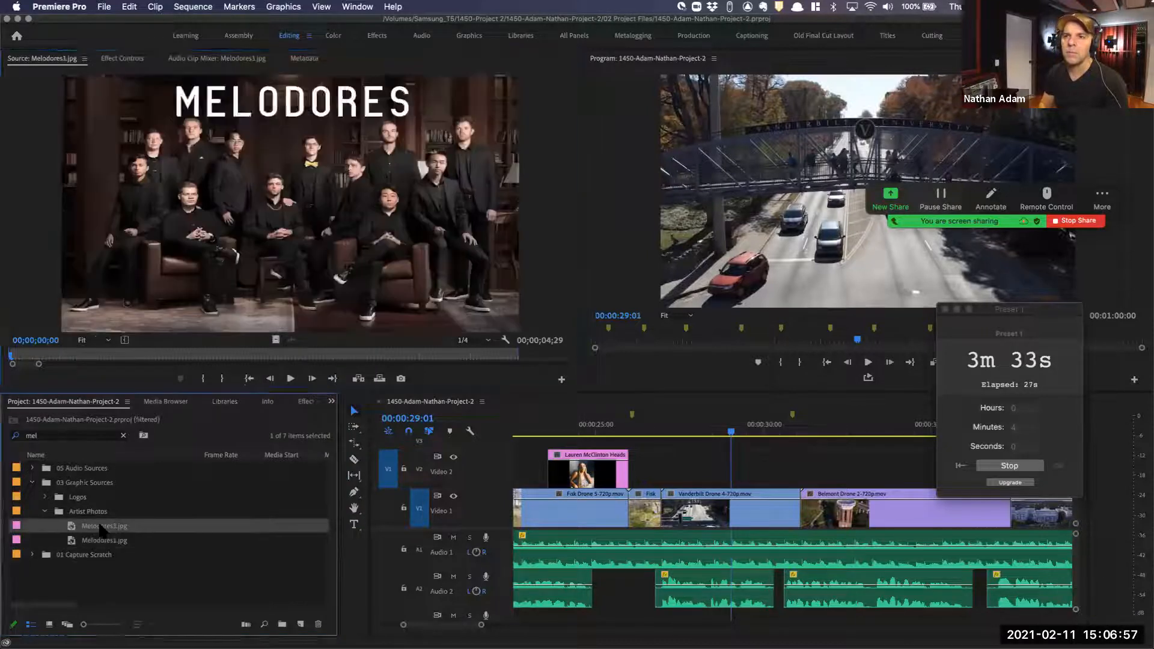
key(period)
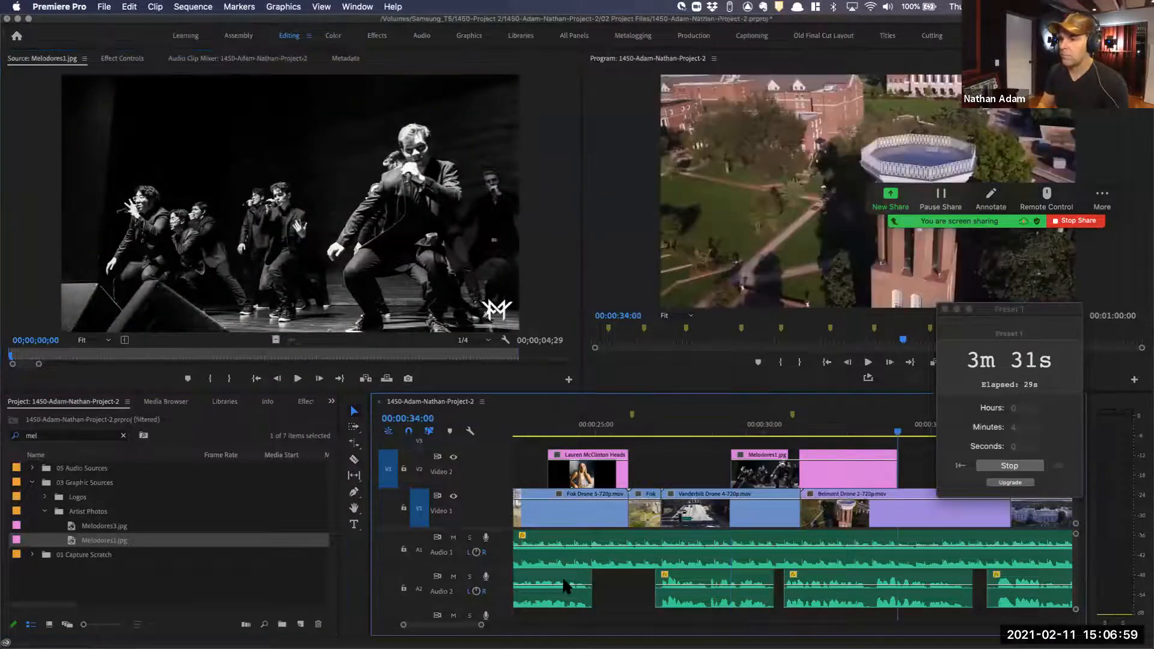
drag(895, 467, 800, 467)
Play back the Melodores photo over the Vanderbilt clip and continue into the first Belmont drone clip
click(700, 427)
key(space)
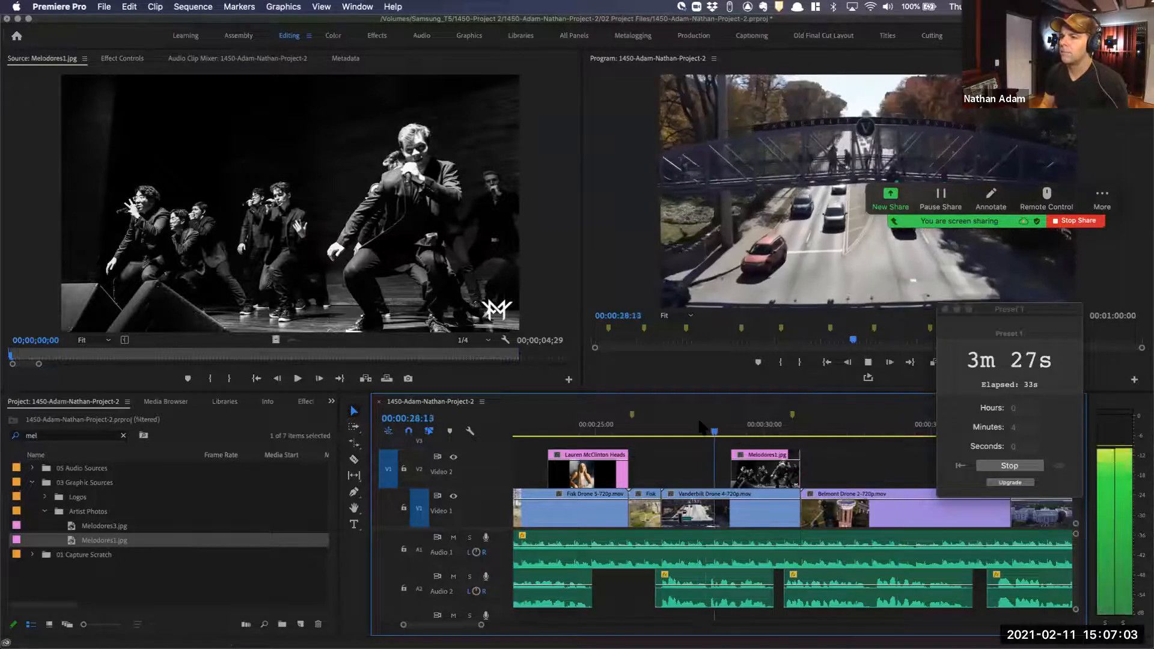
scroll(827, 445, right, 5)
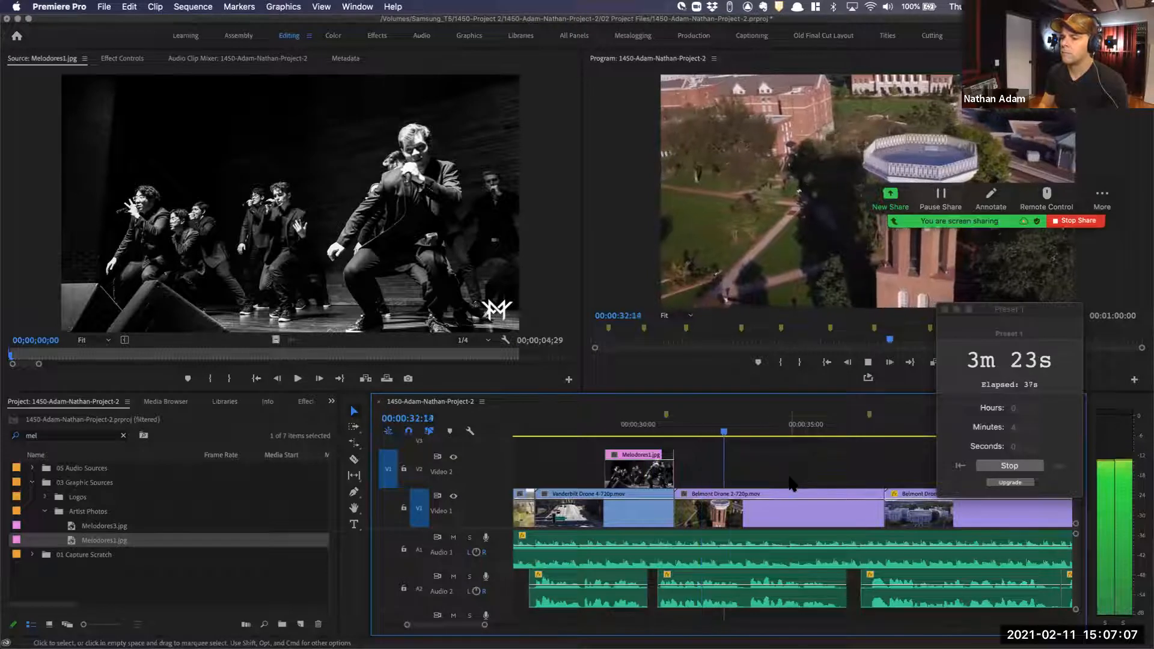
key(space)
key(space)
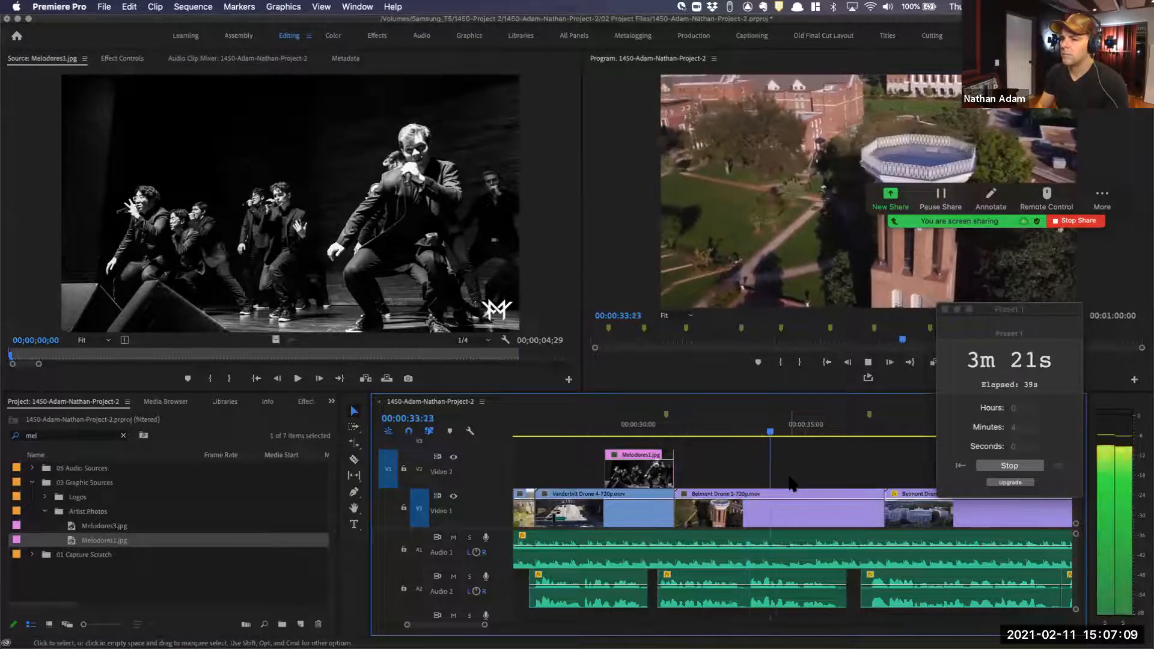
Replay the narration over the first Belmont drone clip and mark an In point at 00:00:33:06
click(726, 432)
key(space)
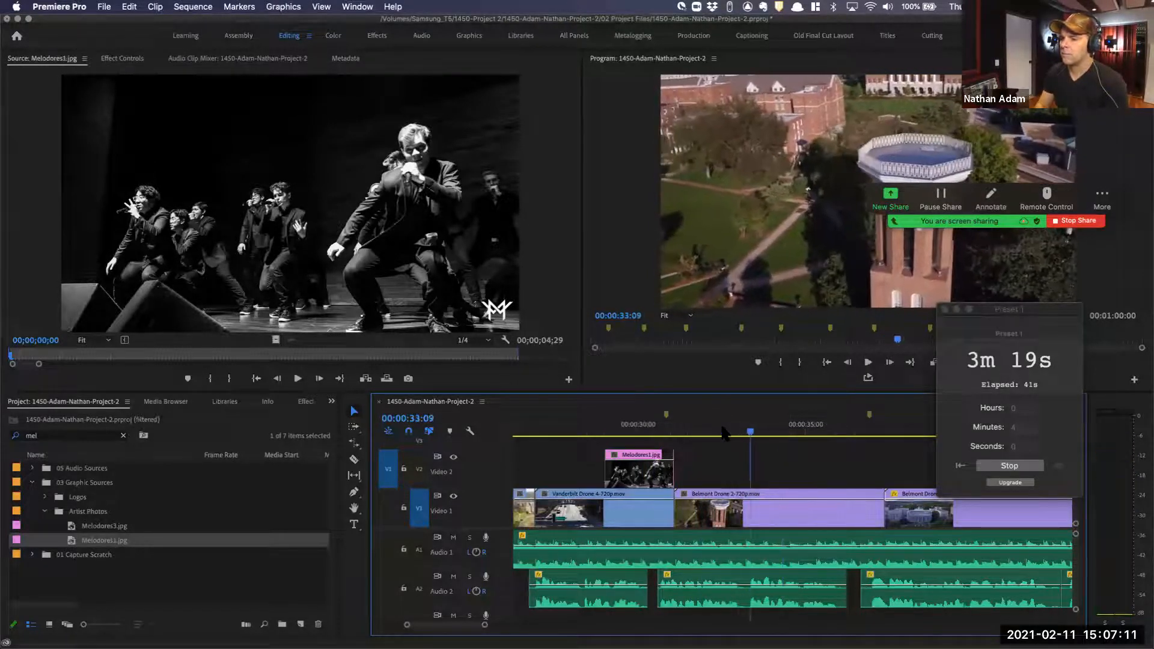
key(Right)
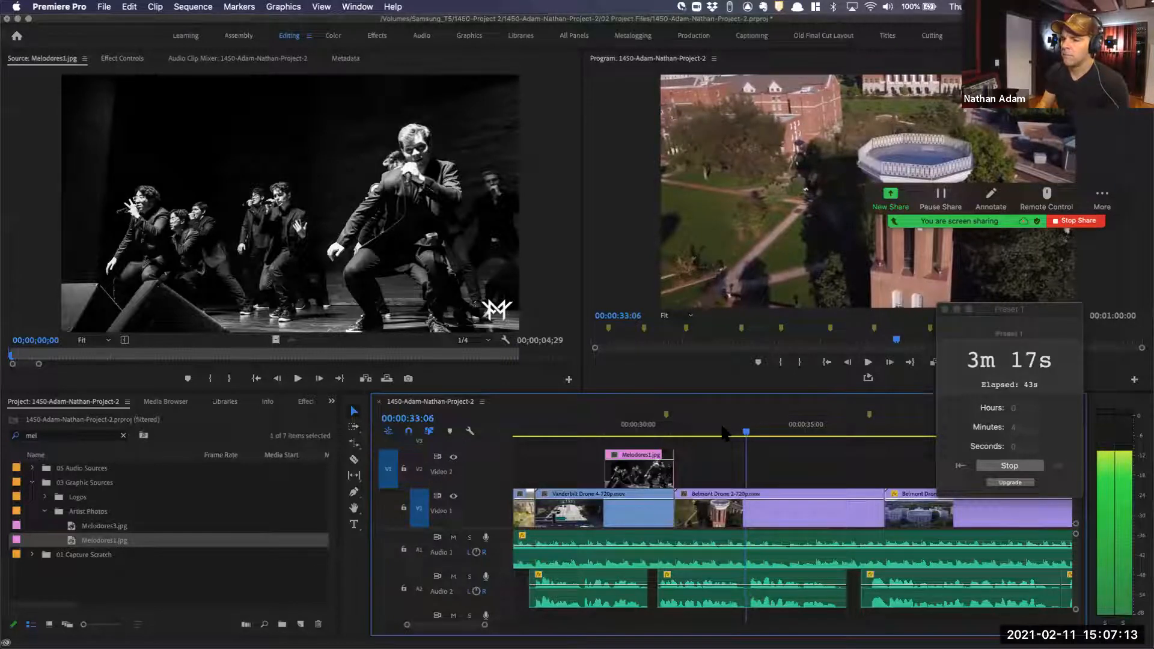
key(i)
Search for "ann" and overwrite the matching artist photo onto Video 2 at the In point over the Belmont drone clip
click(123, 435)
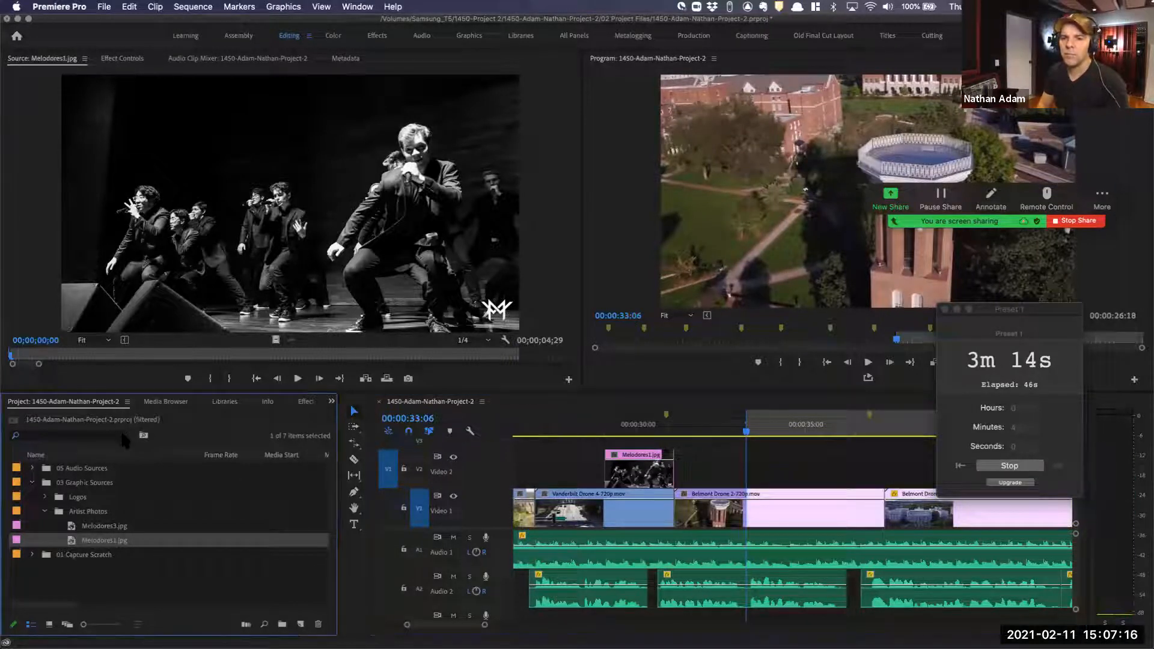
click(69, 435)
text(ann)
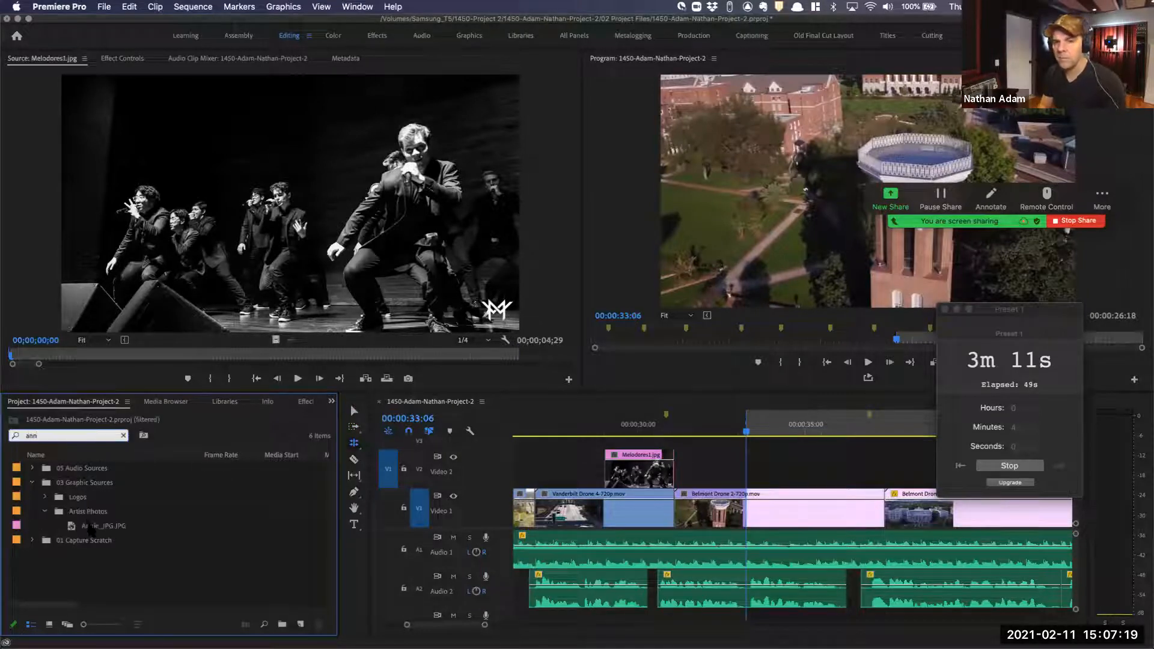
double_click(90, 526)
key(.)
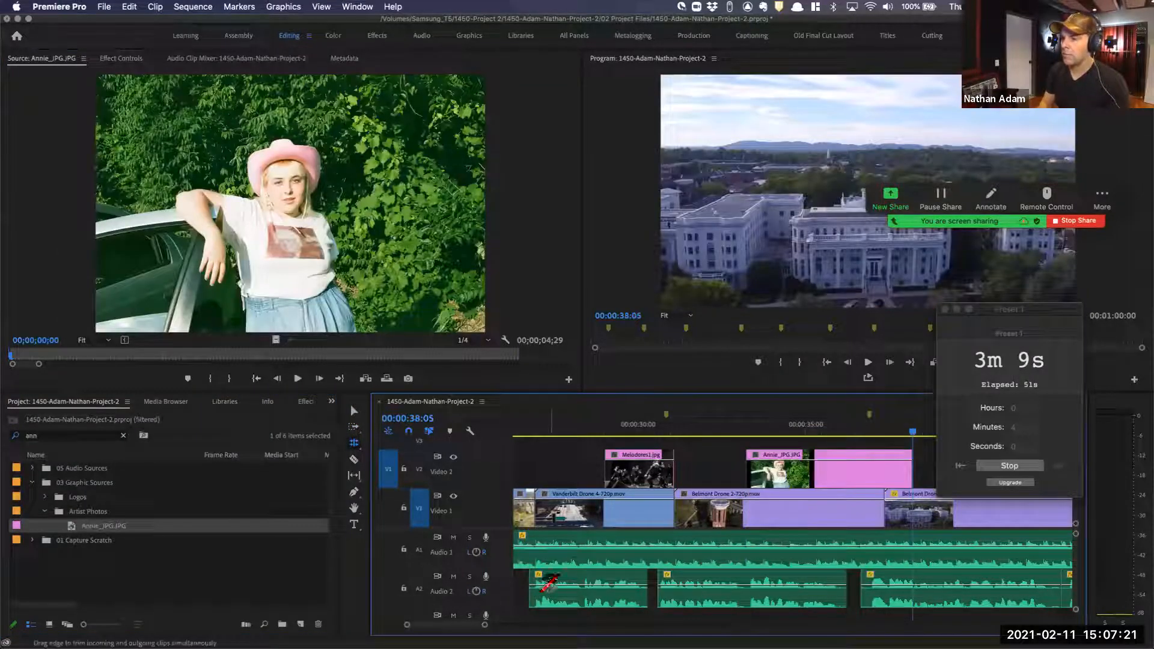
key(a)
click(896, 472)
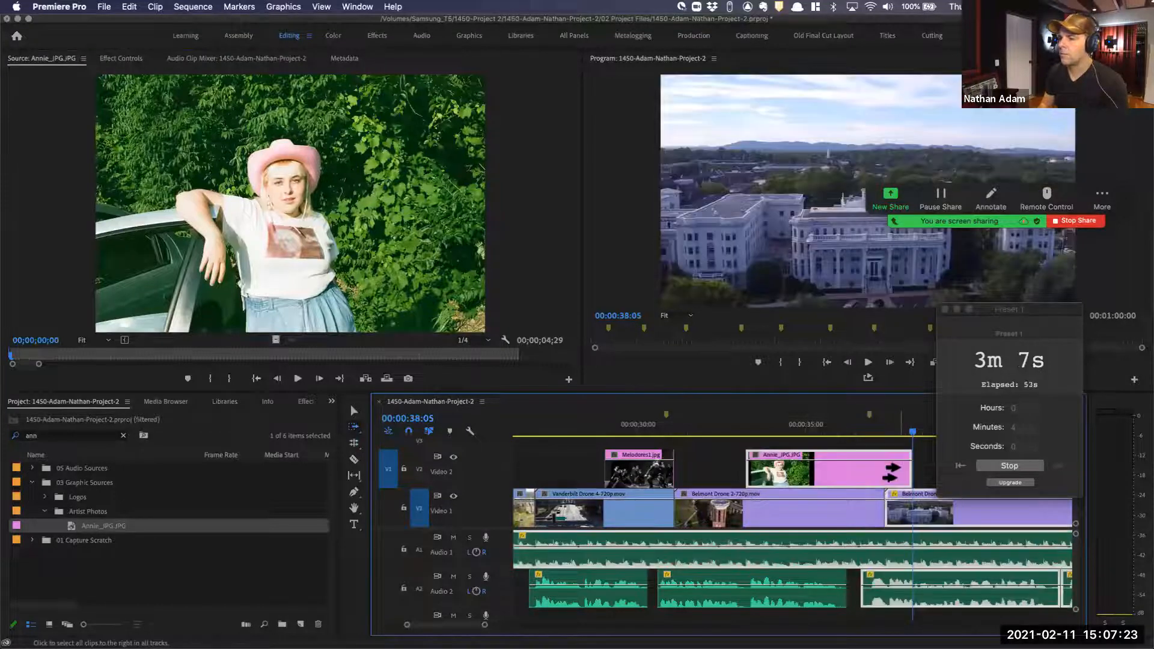
key(super+z)
key(.)
Trim the new artist photo to the first Belmont drone clip's end and play back the narration from there until 00:00:39:01
key(v)
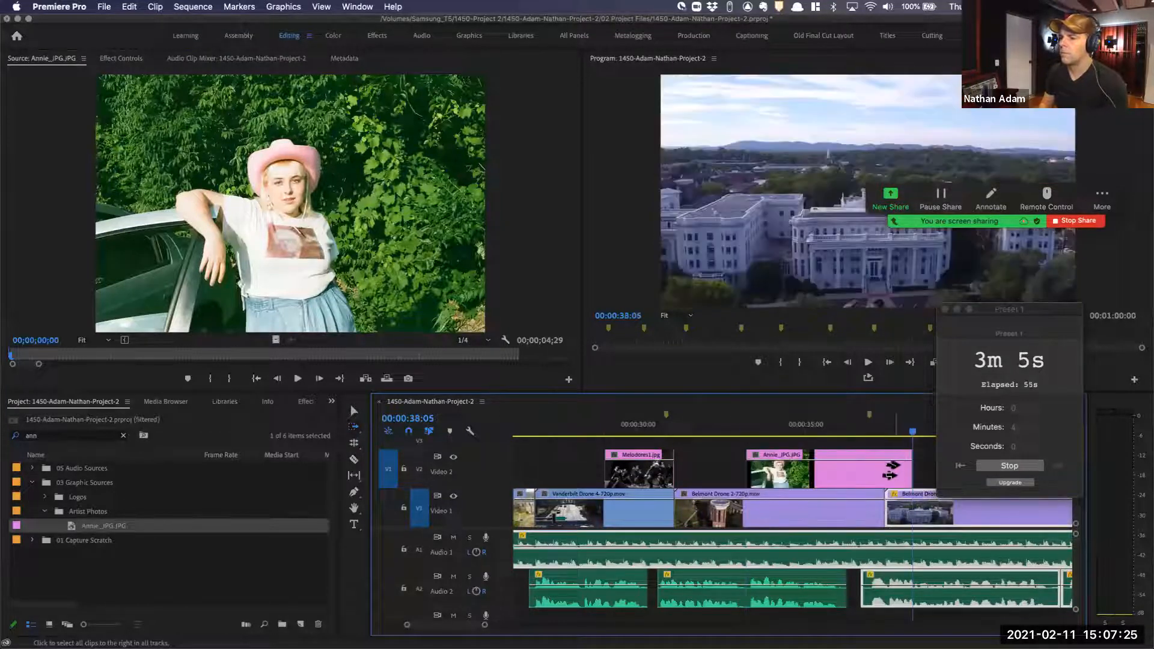
drag(904, 467, 882, 467)
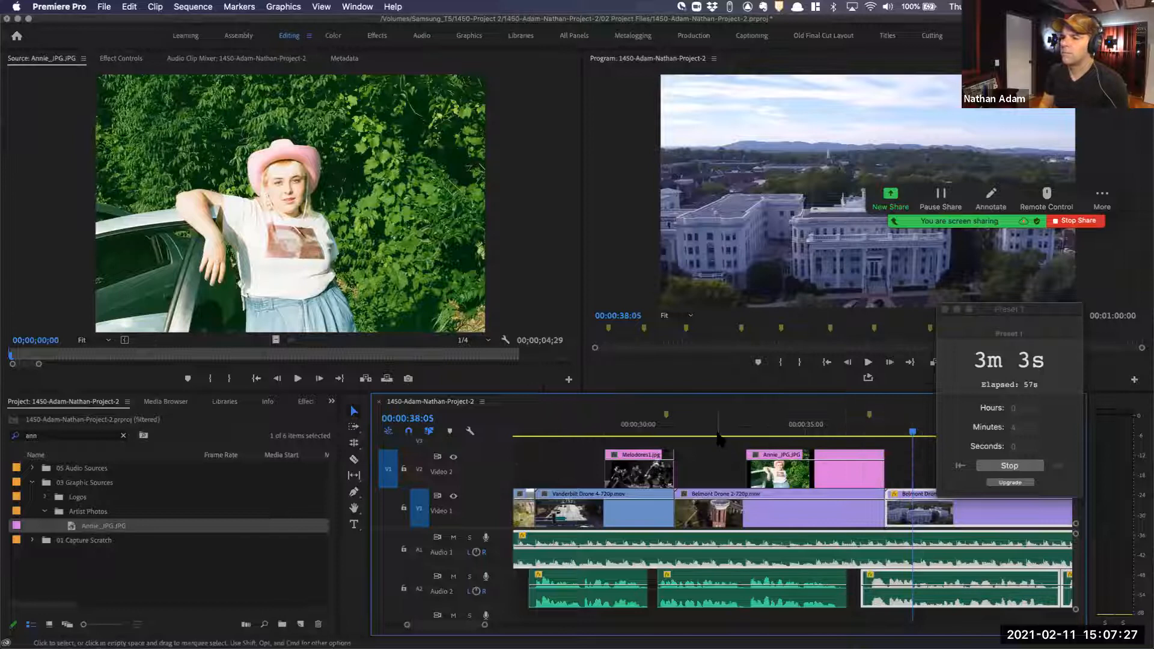
click(717, 430)
key(space)
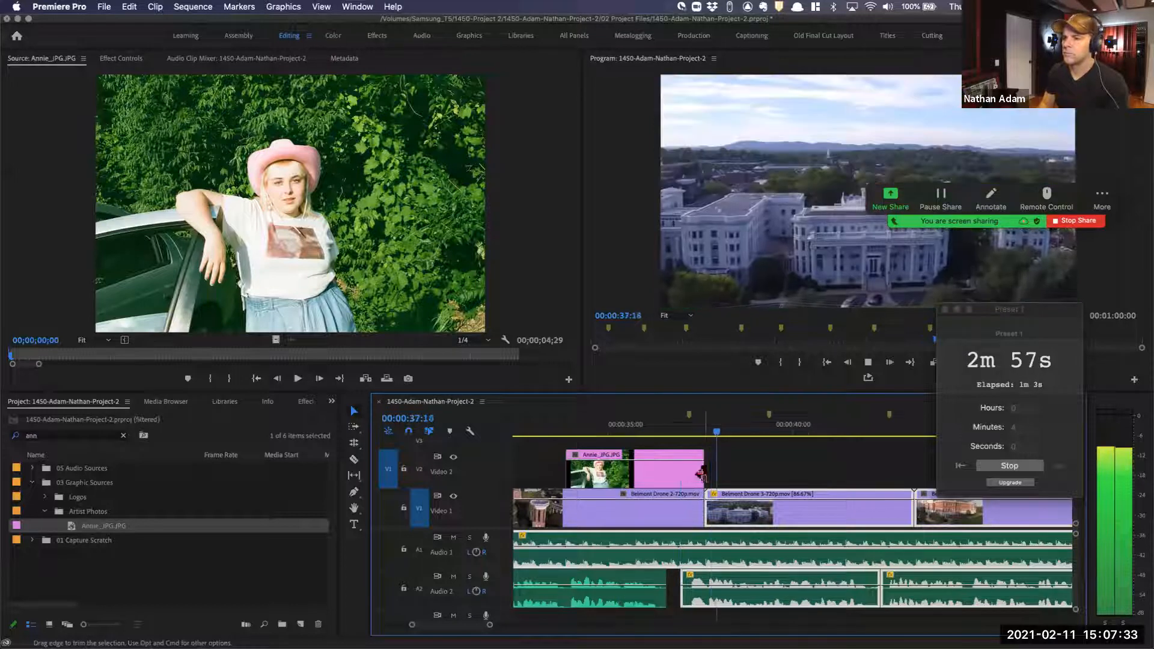
key(space)
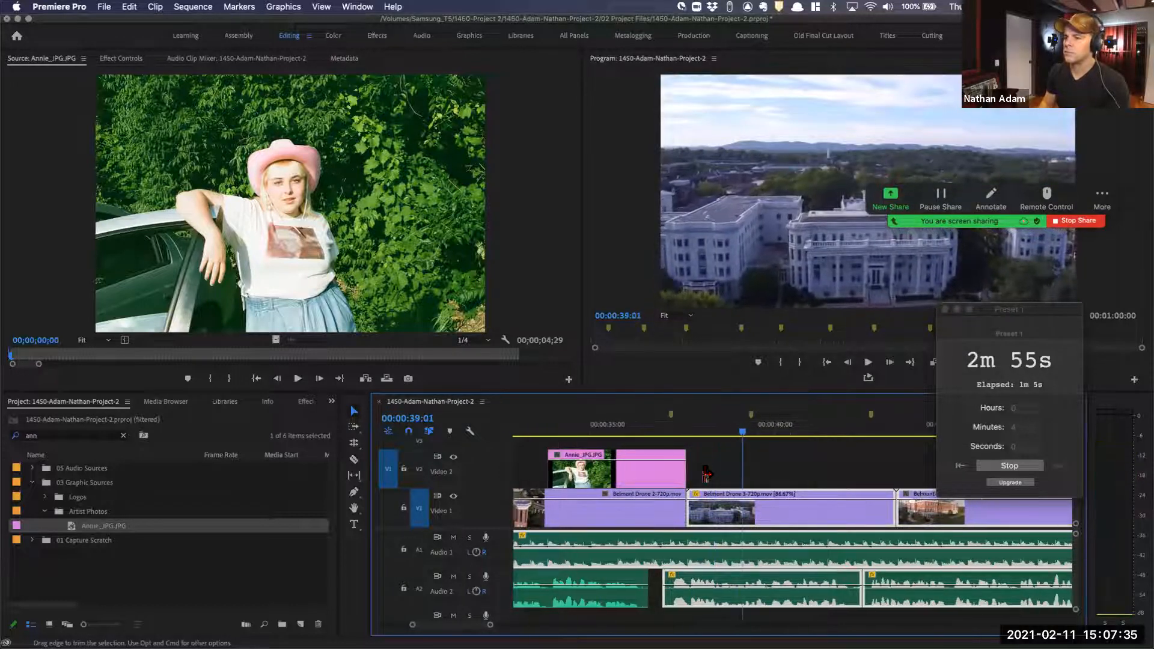
Play back the narration over the Belmont Drone 3 clip and mark an In point at 00:00:39:21
key(space)
key(space)
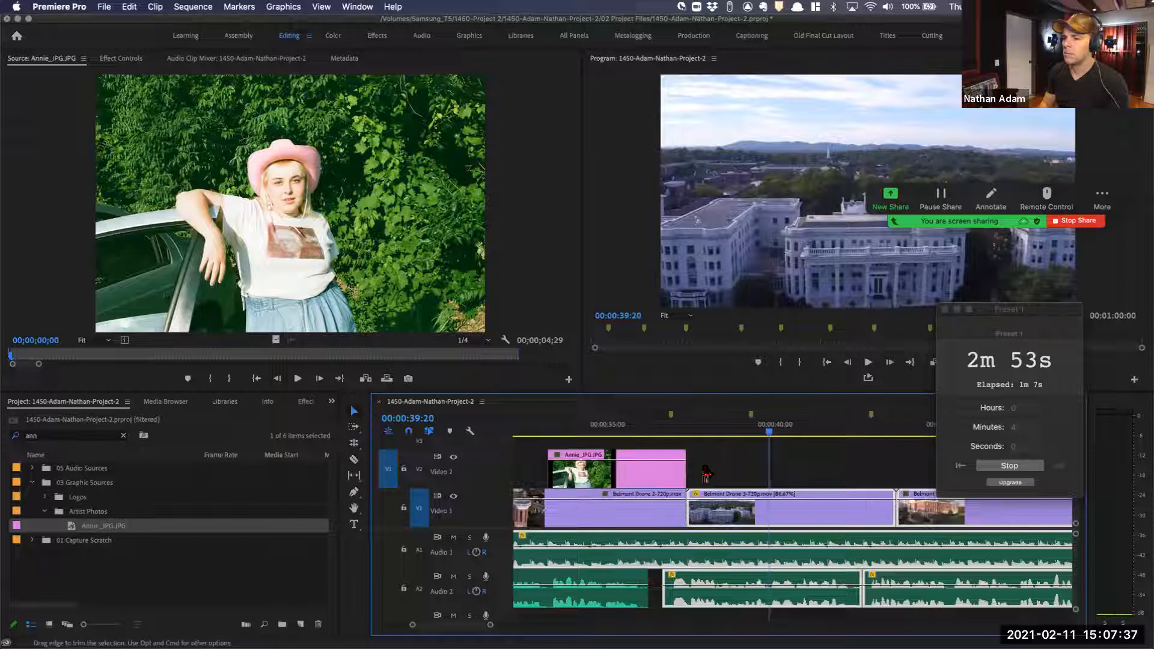
key(space)
key(i)
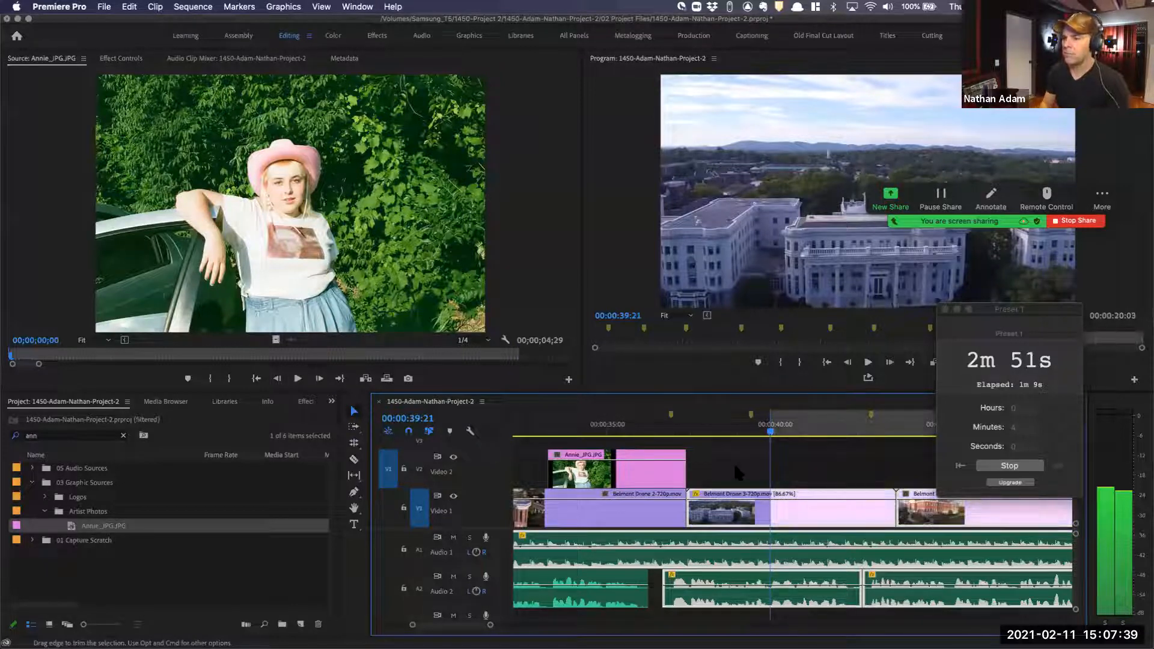
Try to find the artist photo by searching the project for "br" and looking through the bins
click(60, 437)
text(b)
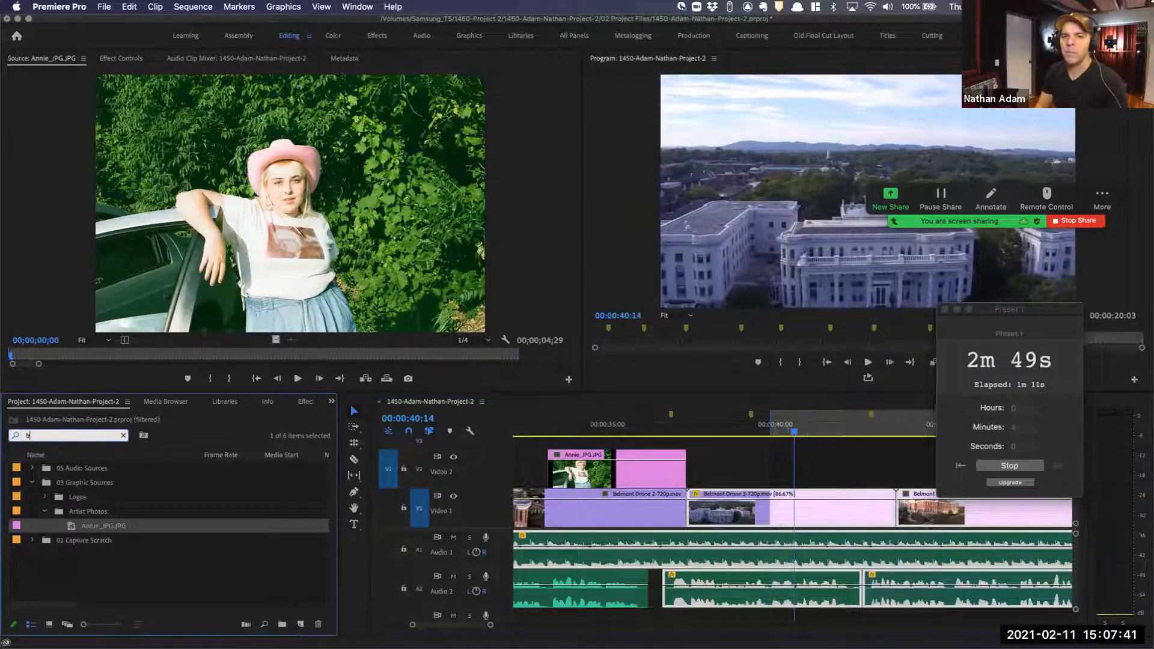
text(ry)
text(r)
key(Tab)
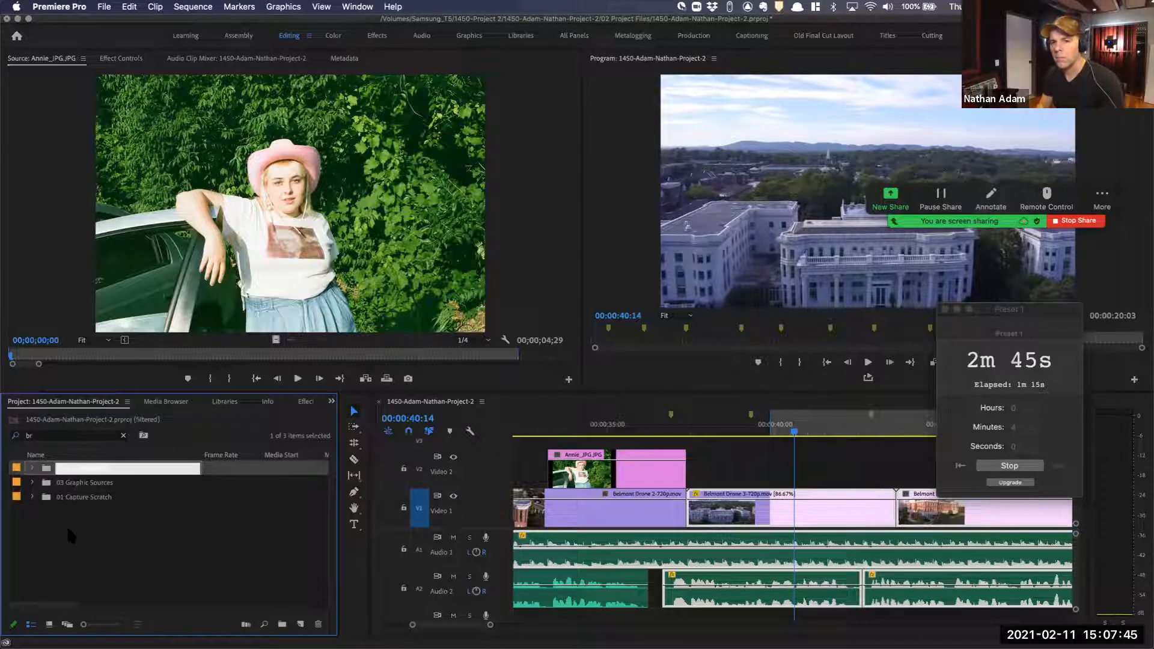
click(67, 525)
click(58, 483)
key(Right)
key(Down)
key(Down)
key(Down)
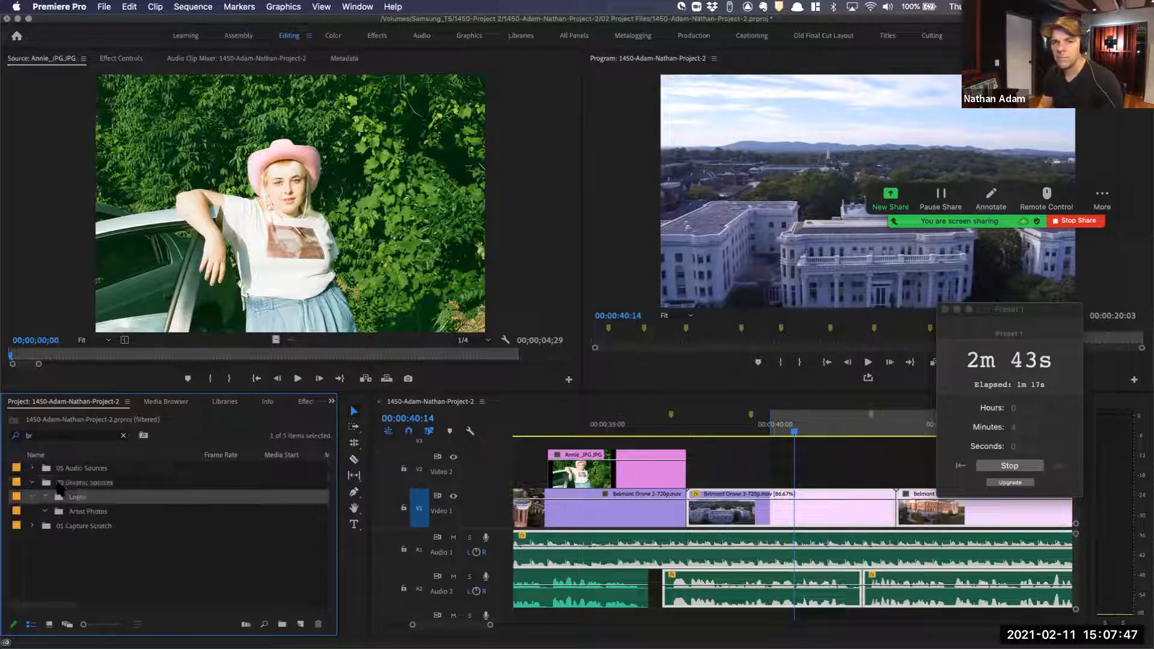
key(Right)
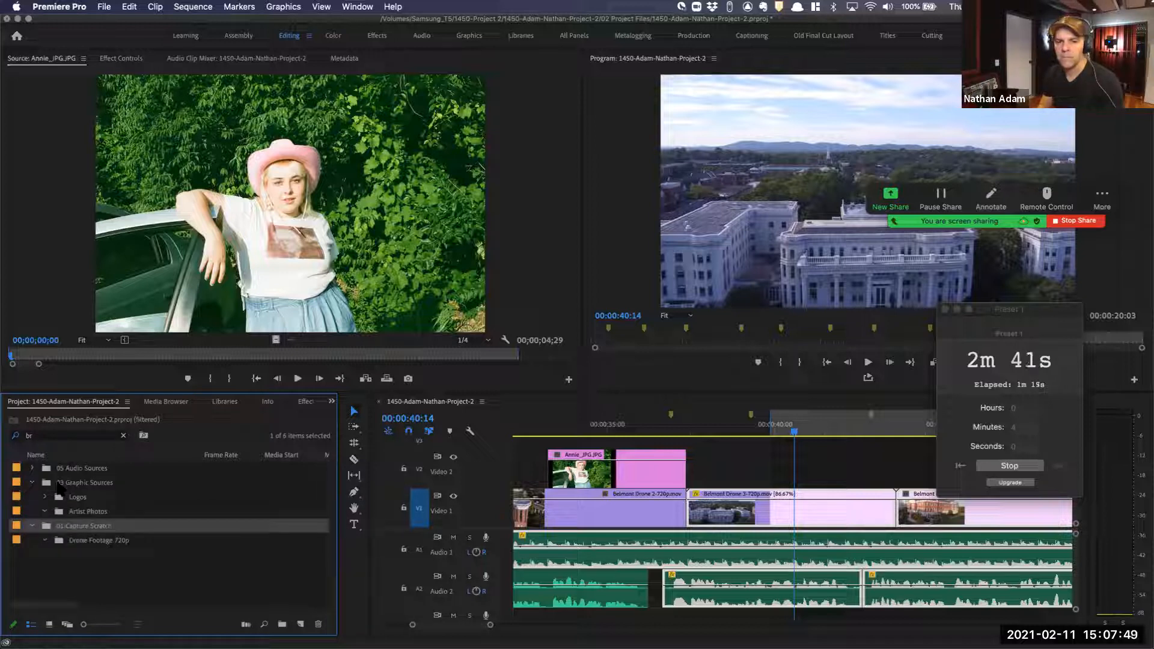
key(Up)
Clear the project search and overwrite BJ_promo_2020.jpg onto Video 2 at the In point above the Belmont Drone 3 clip
click(123, 436)
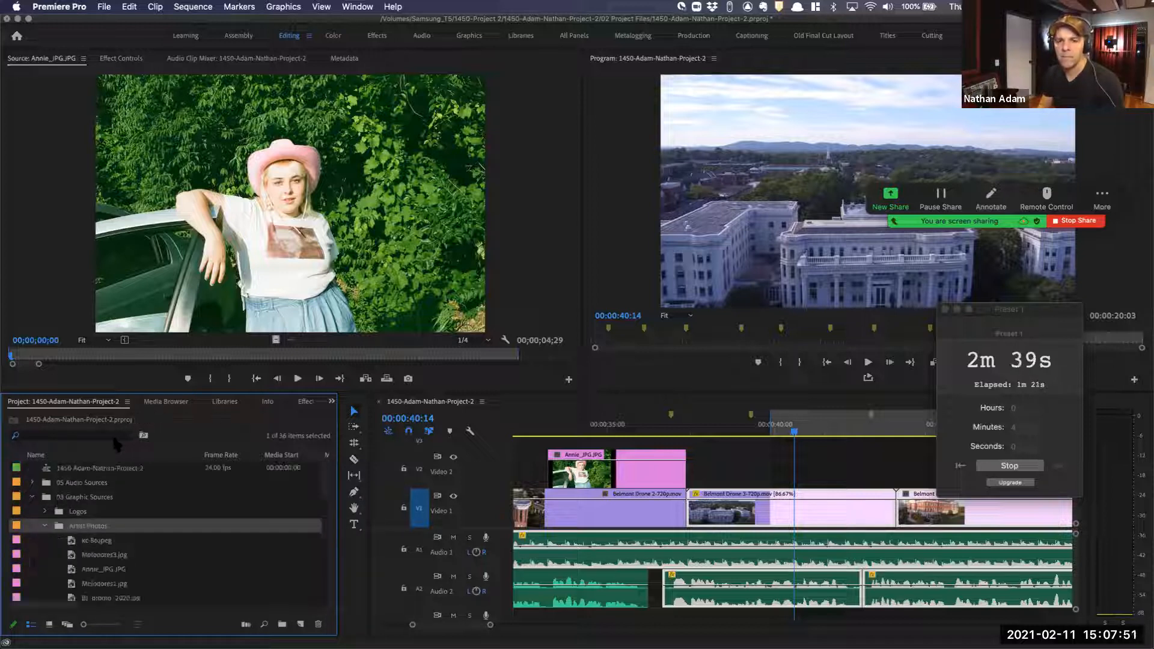
scroll(88, 538, down, 2)
double_click(97, 570)
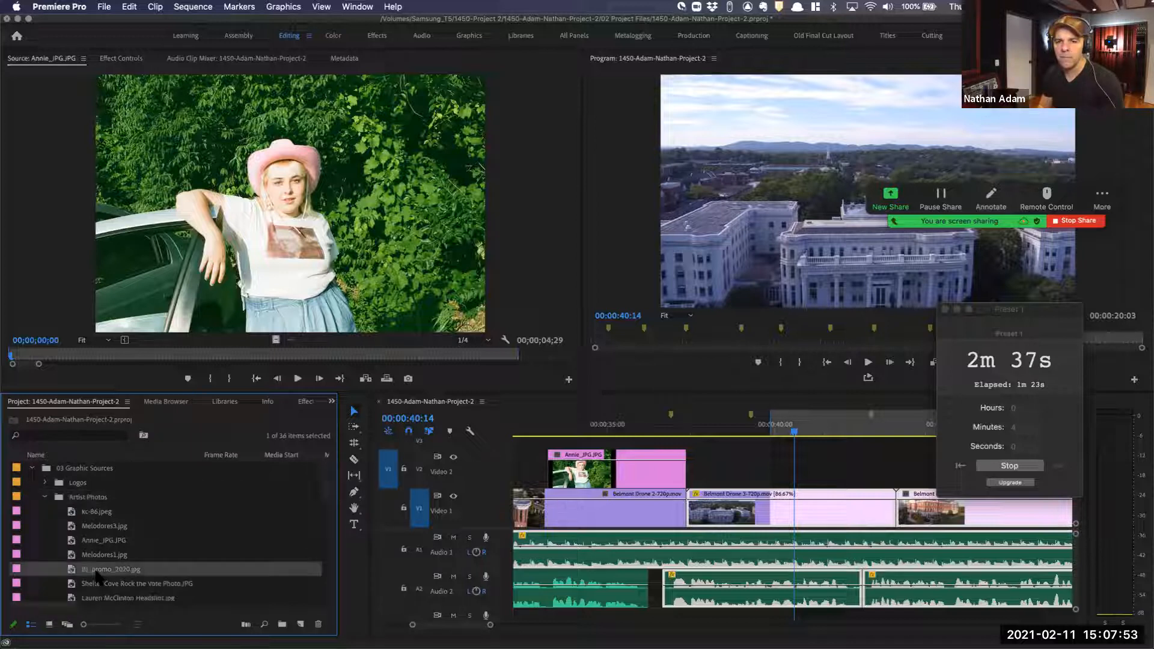
drag(262, 209, 779, 460)
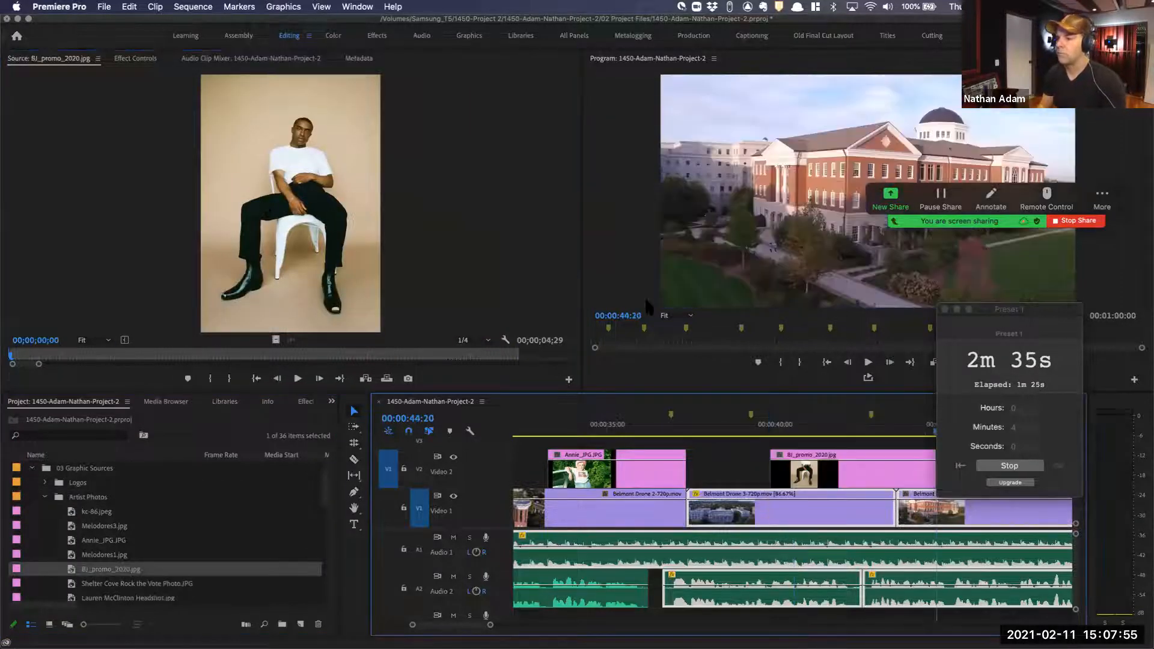
Play back the narration over the BJ_promo_2020.jpg photo and trim the photo's end to 00:00:41:08
click(694, 429)
key(space)
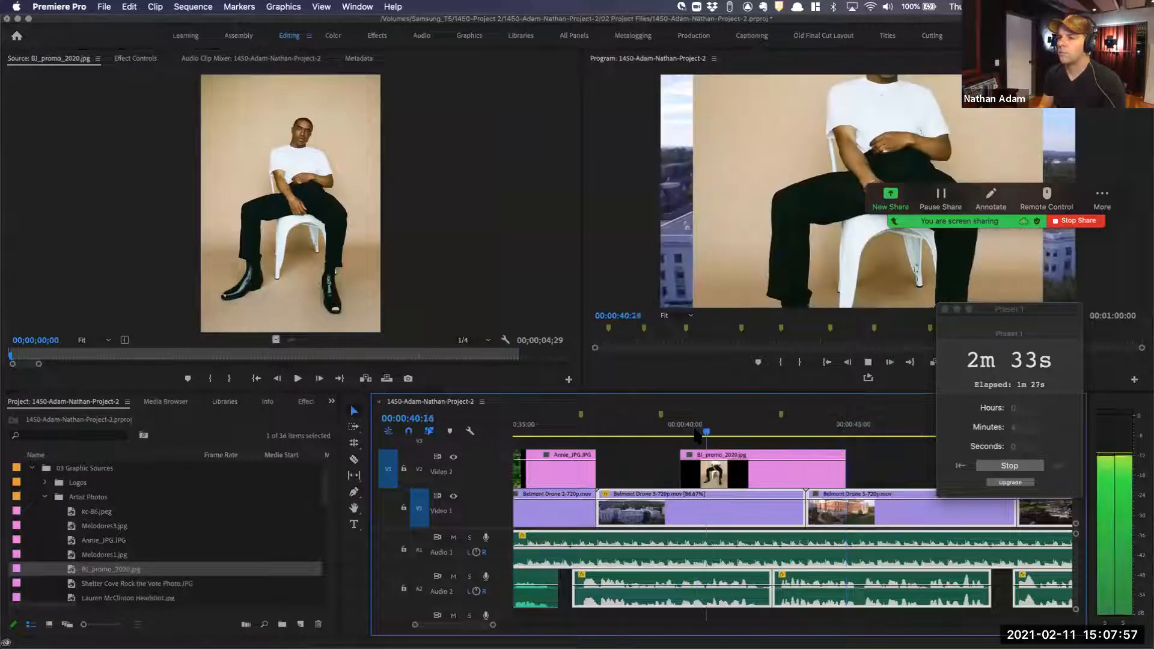
key(space)
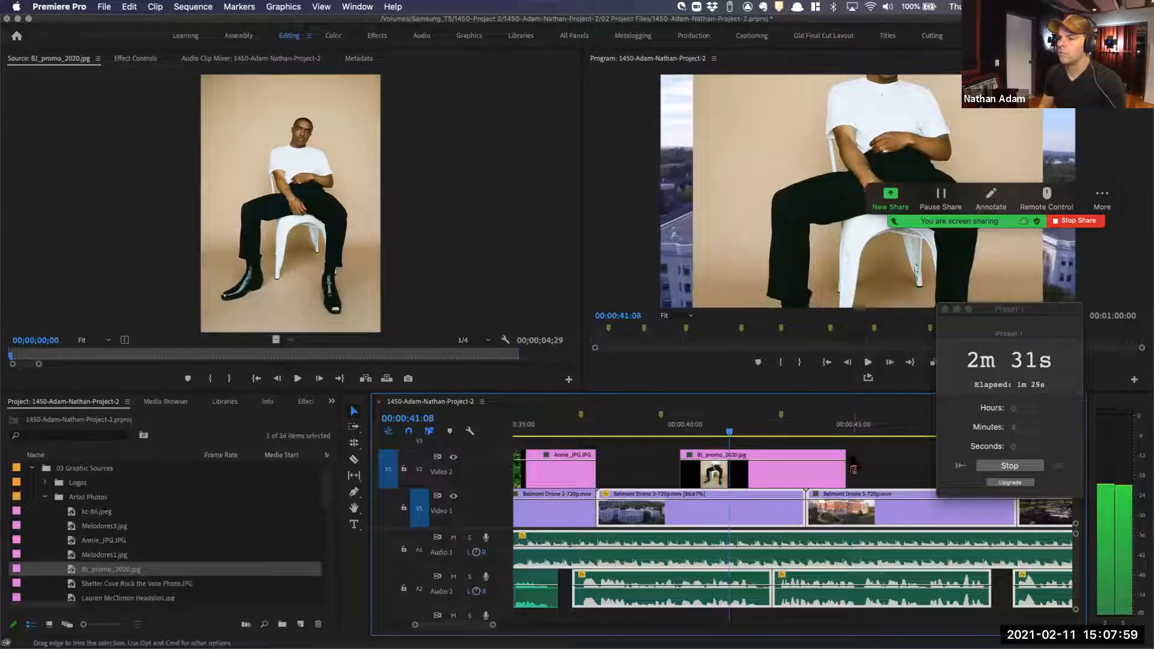
drag(800, 469, 728, 468)
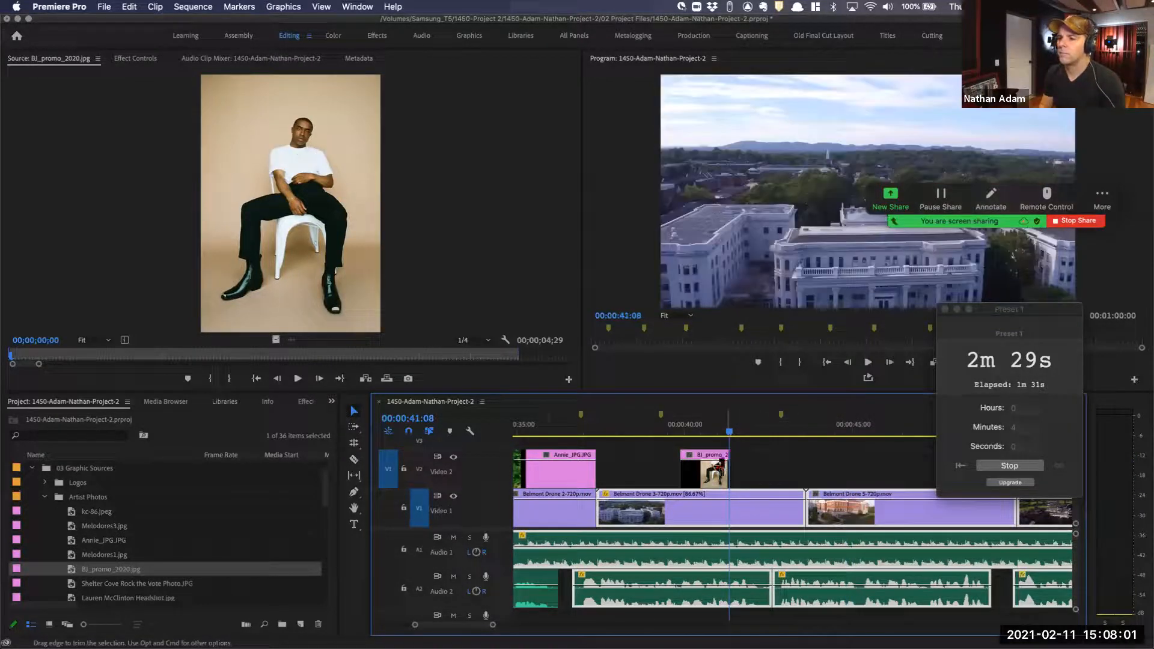
Place Moon_Taxi.jpeg on Video 2 directly after the BJ_promo_2020.jpg photo and trim it to the end of the Belmont Drone 3 clip
scroll(118, 562, down, 3)
double_click(109, 571)
key(period)
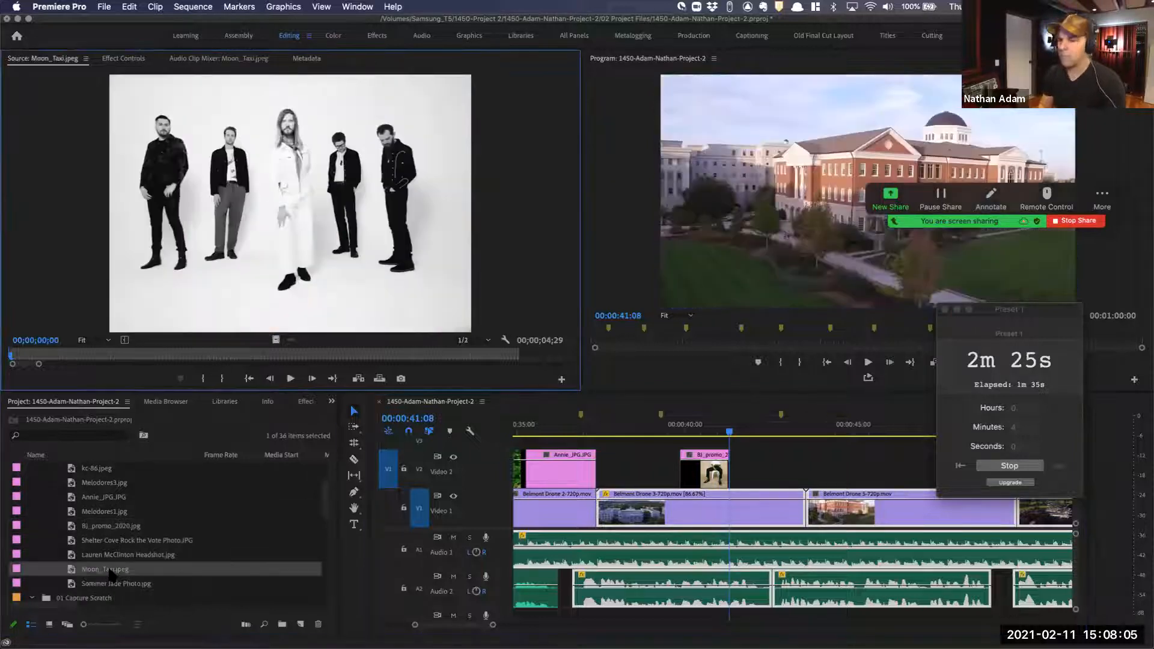
drag(772, 475, 773, 475)
drag(896, 472, 806, 472)
Play back the two new photos into the Belmont Drone 5 clip and save the project
click(682, 428)
key(space)
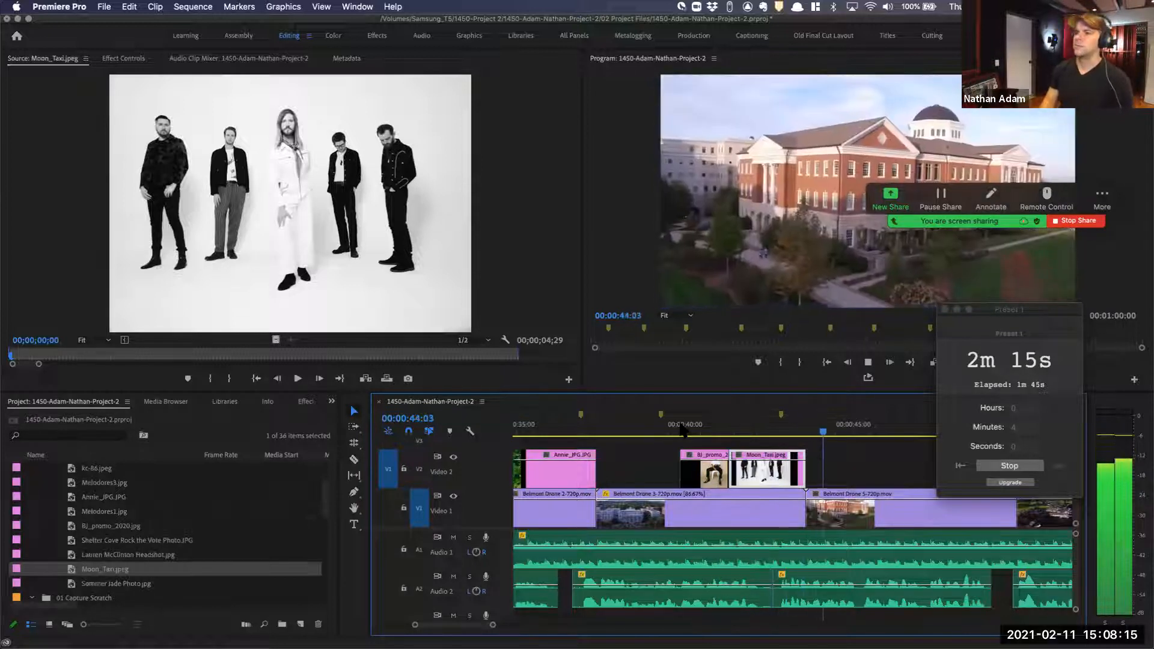
key(super+s)
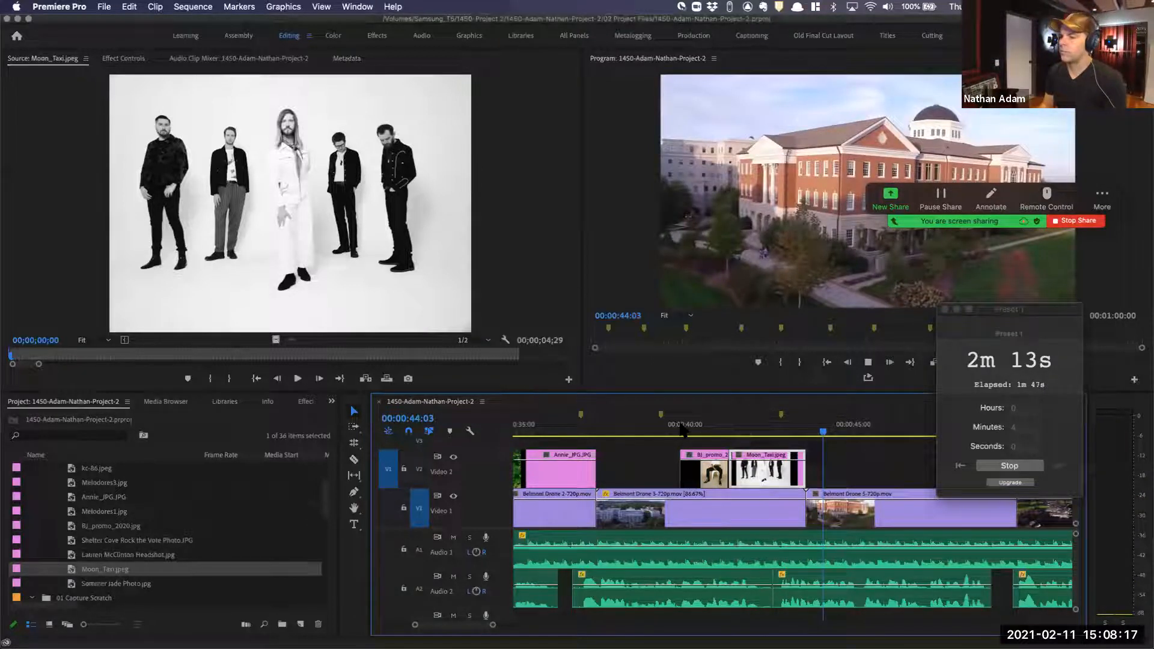
Mark an In point just after 00:00:45:00 over the Belmont Drone 5 clip, and collapse the Artist Photos bin and expand Logos
key(space)
key(i)
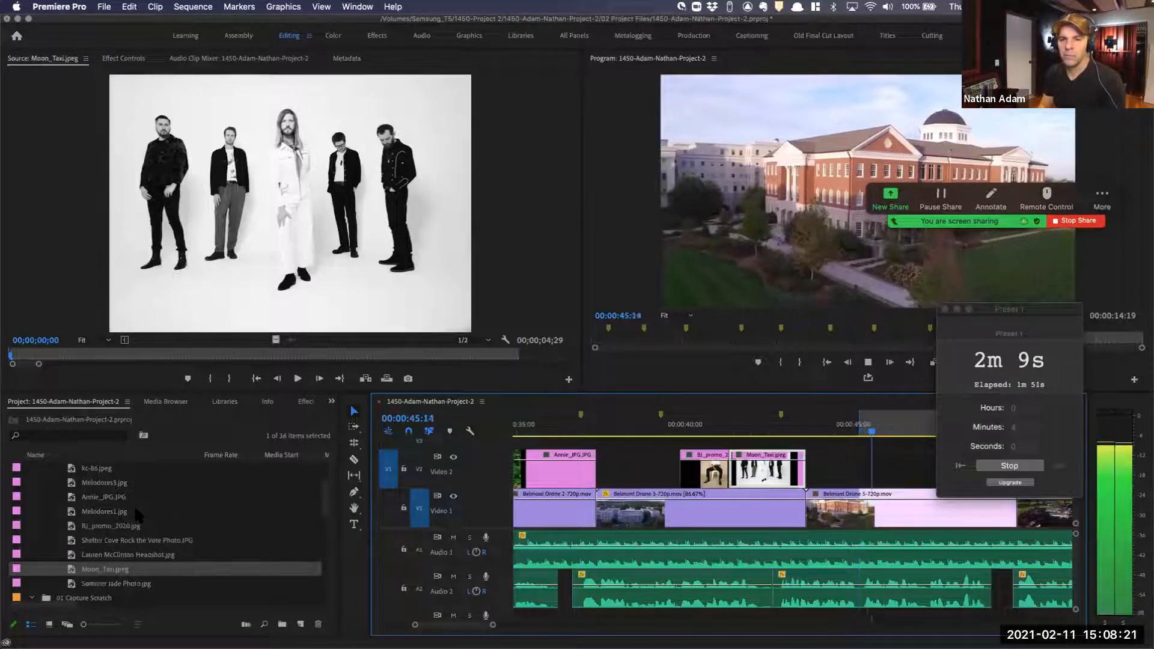
scroll(137, 515, up, 2)
scroll(134, 506, up, 2)
click(45, 511)
click(45, 497)
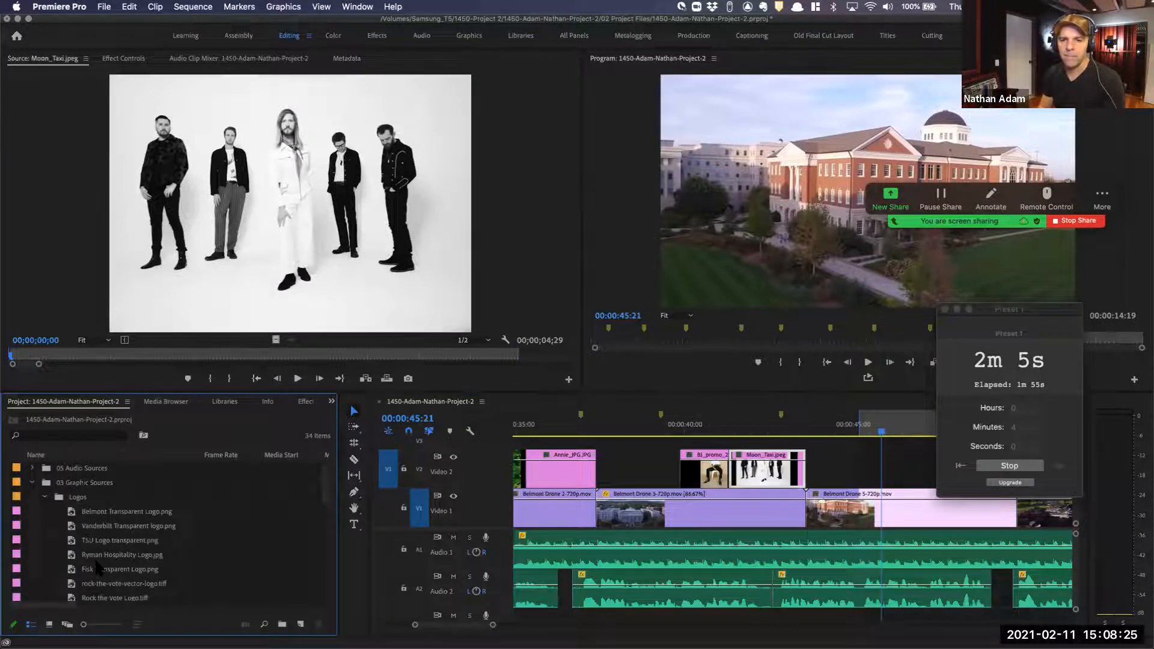
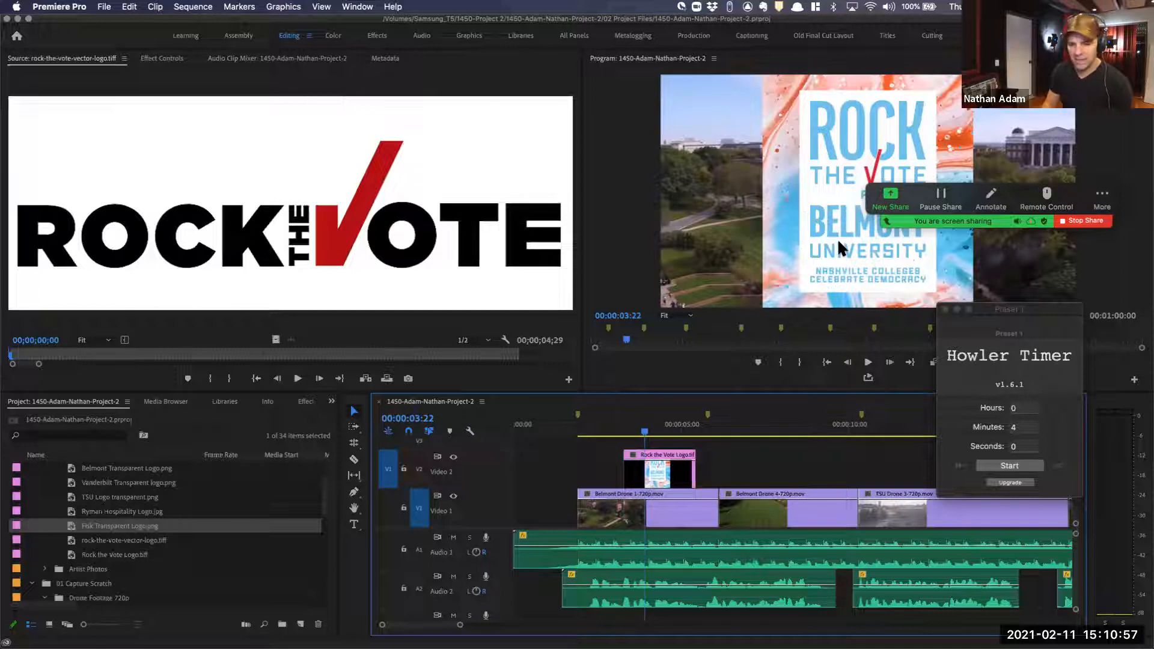
View the Rock the Vote logo, the music track and the Belmont Drone 1 clip from the timeline in the Source monitor
click(661, 472)
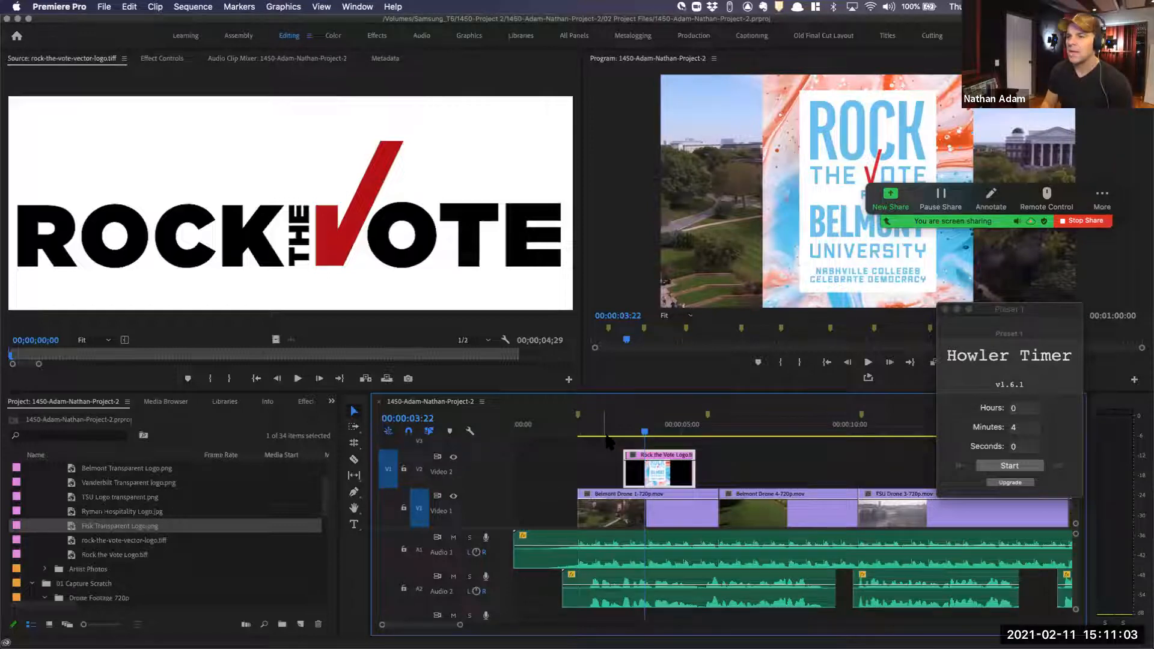
key(shift+Left)
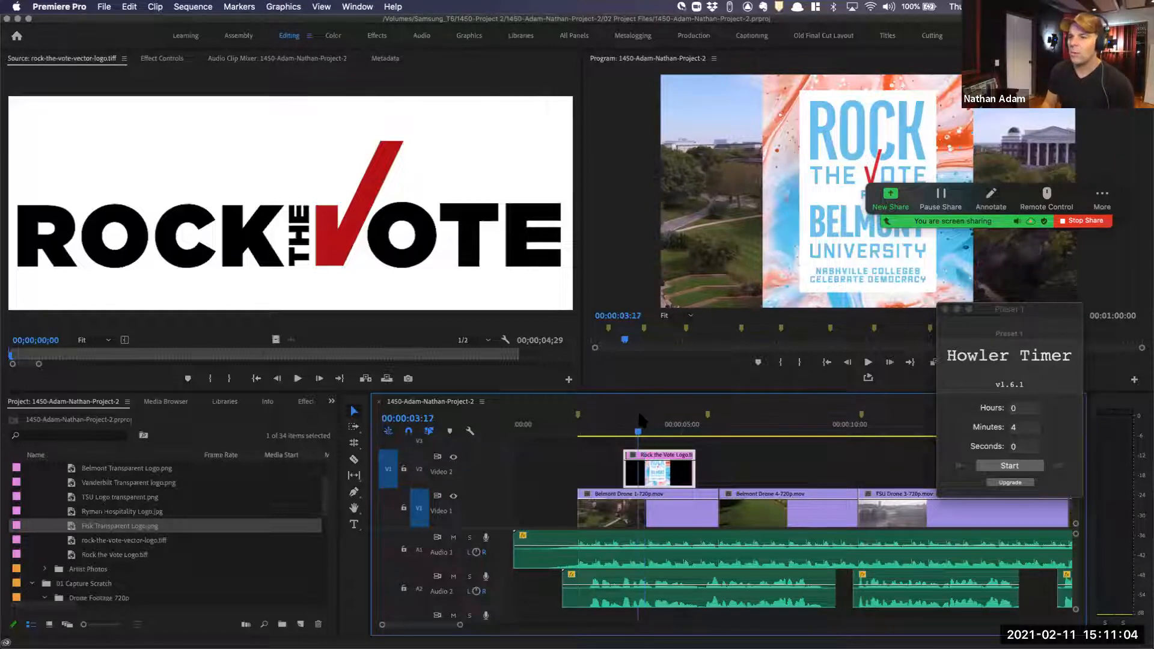
double_click(660, 468)
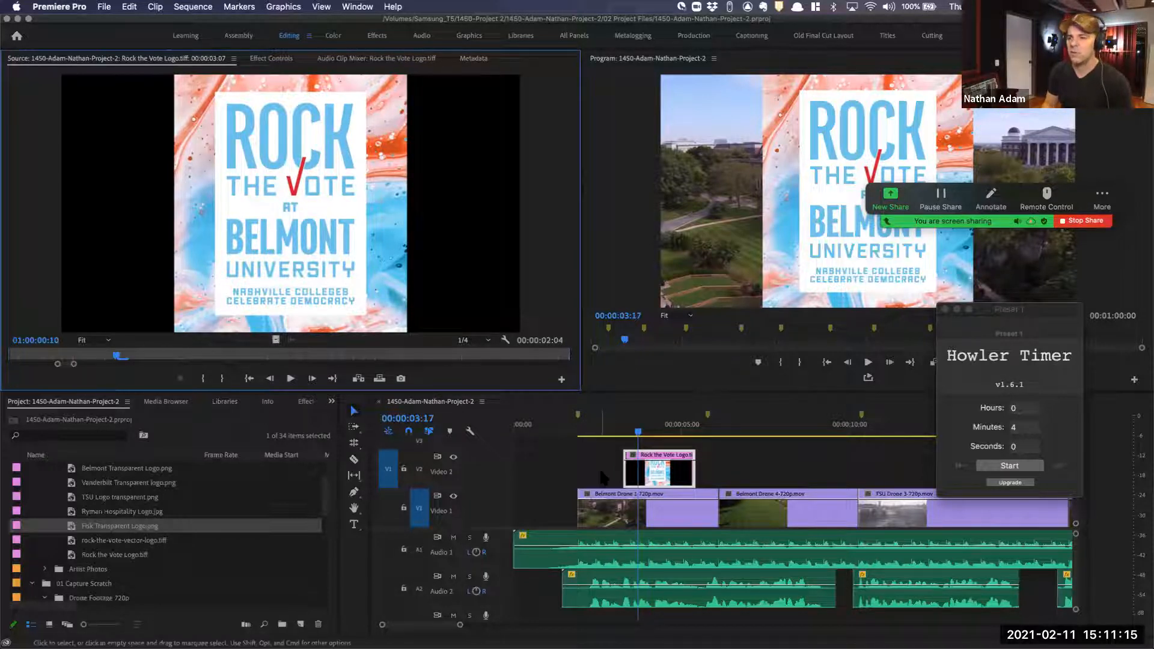
double_click(642, 541)
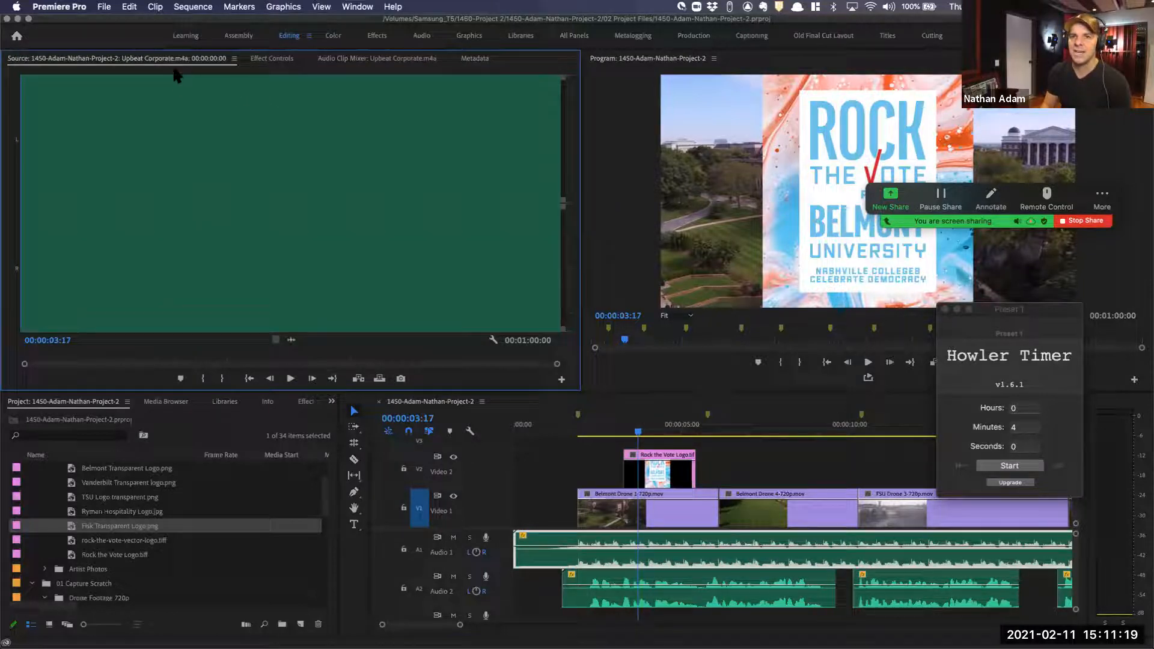
double_click(608, 511)
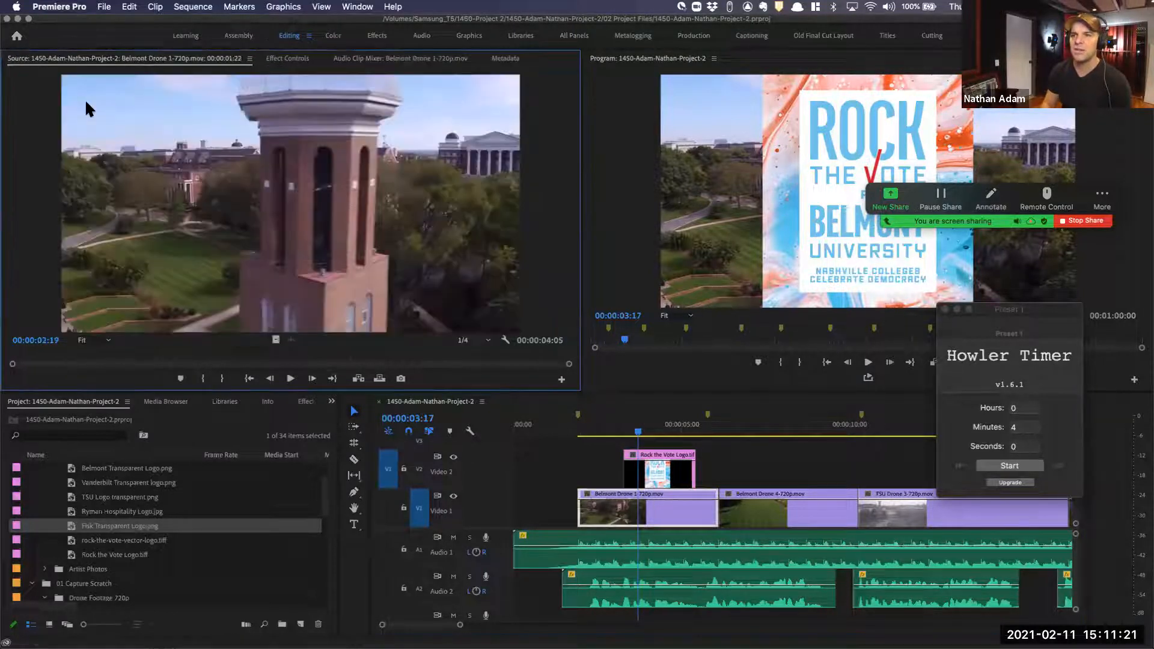
Load the Rock the Vote logo clip from Video 2 and show the effects library and the clip's Effect Controls
double_click(648, 475)
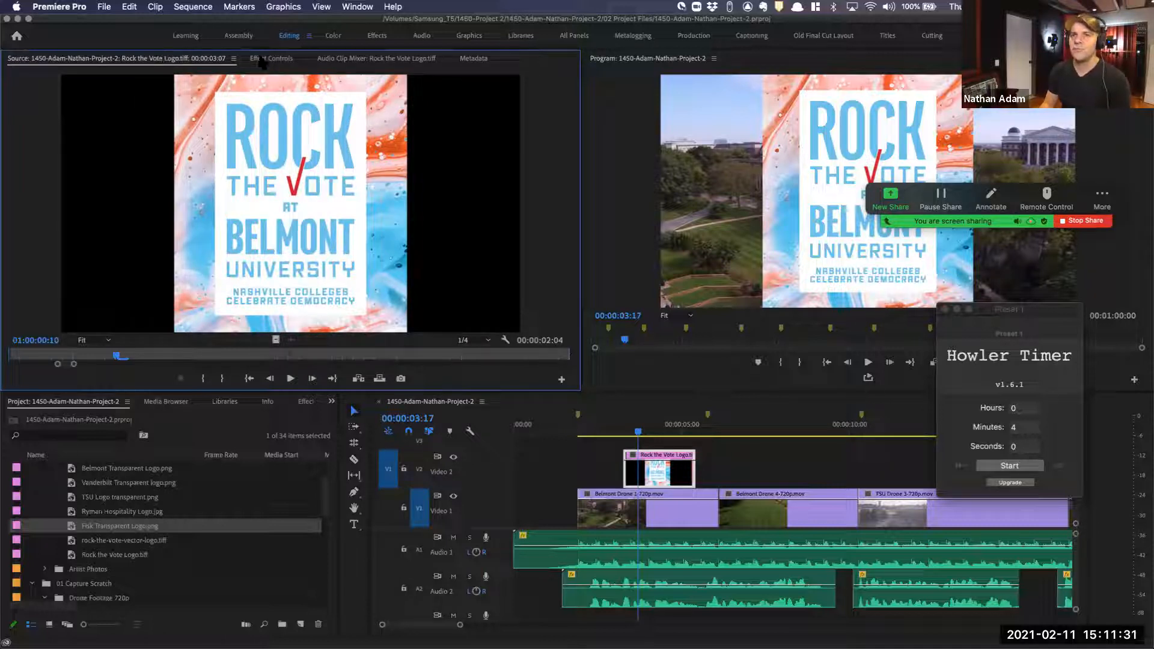
key(shift+7)
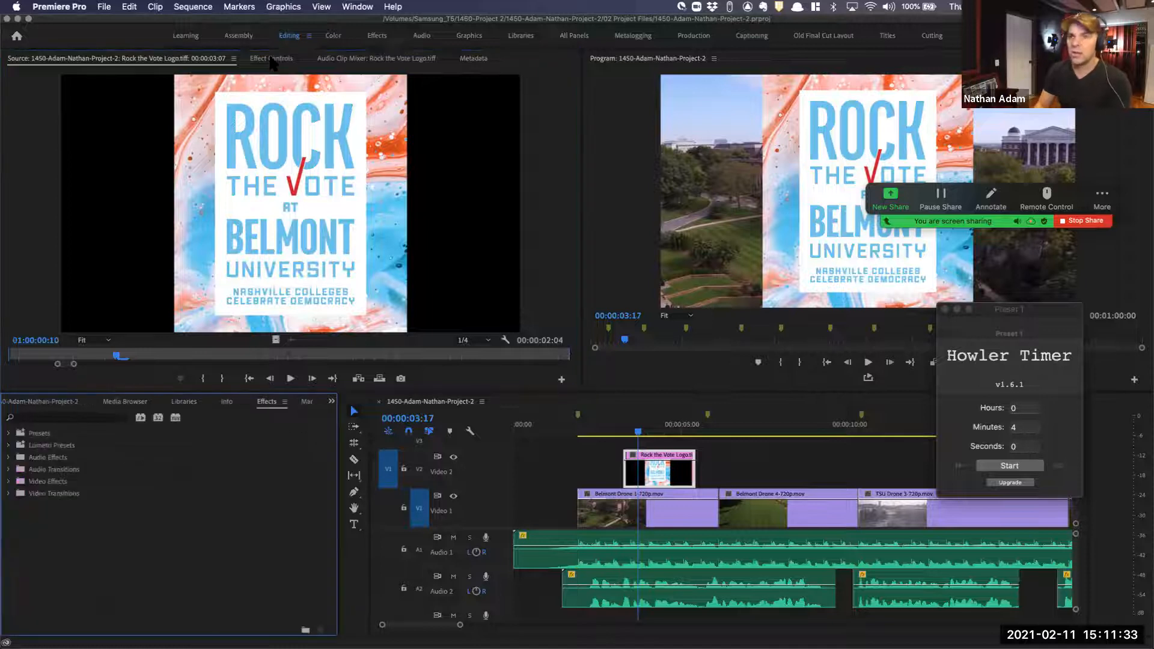
click(272, 61)
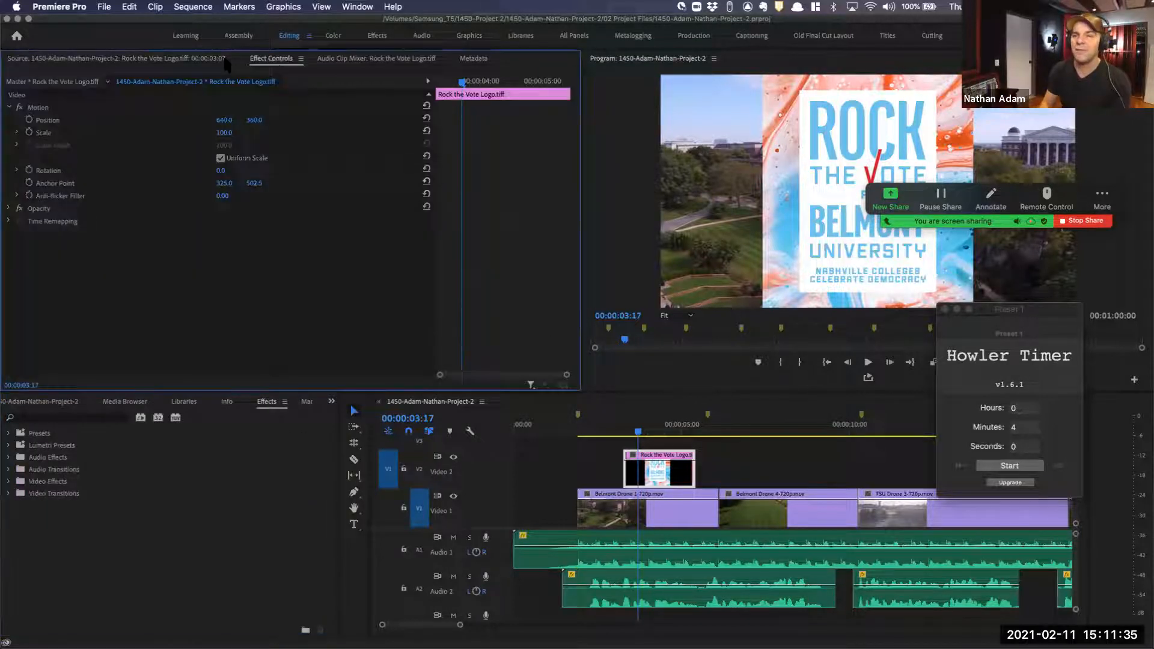
Close the Effect Controls, restore them and place them back beside the Source monitor
click(358, 7)
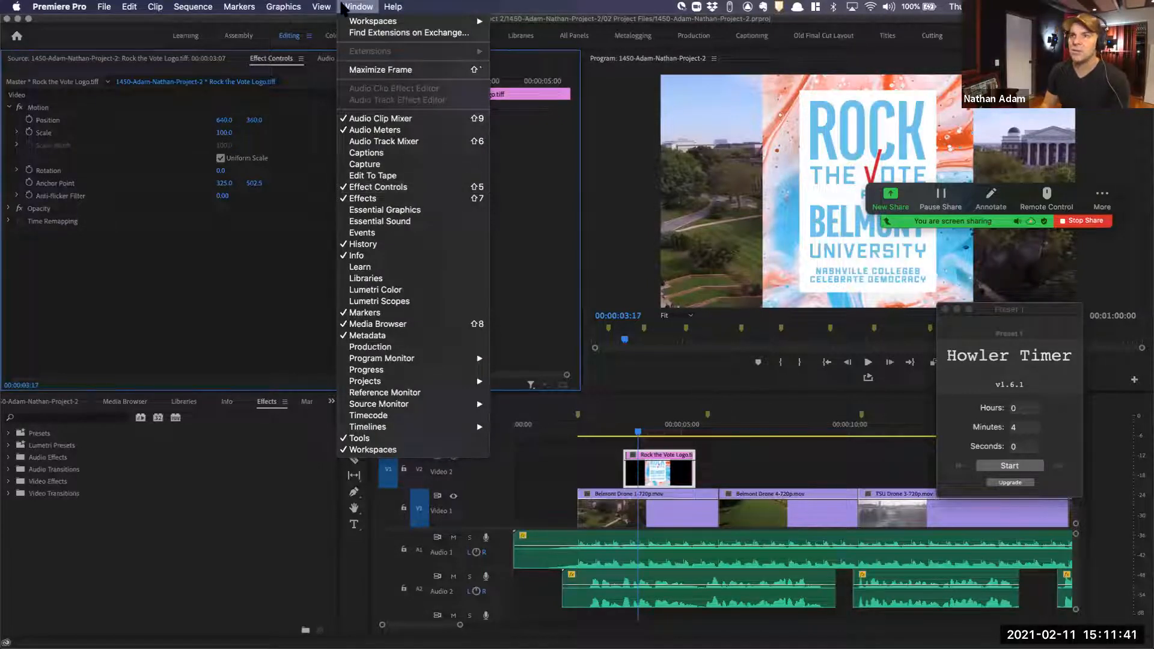
click(309, 53)
click(301, 59)
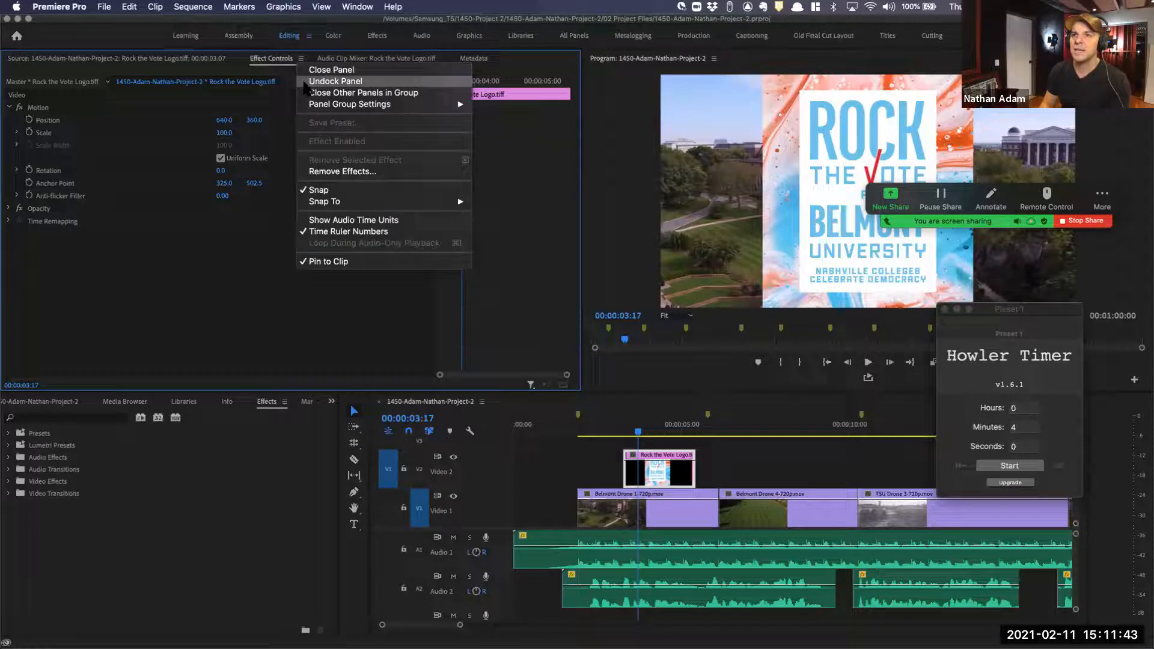
click(325, 72)
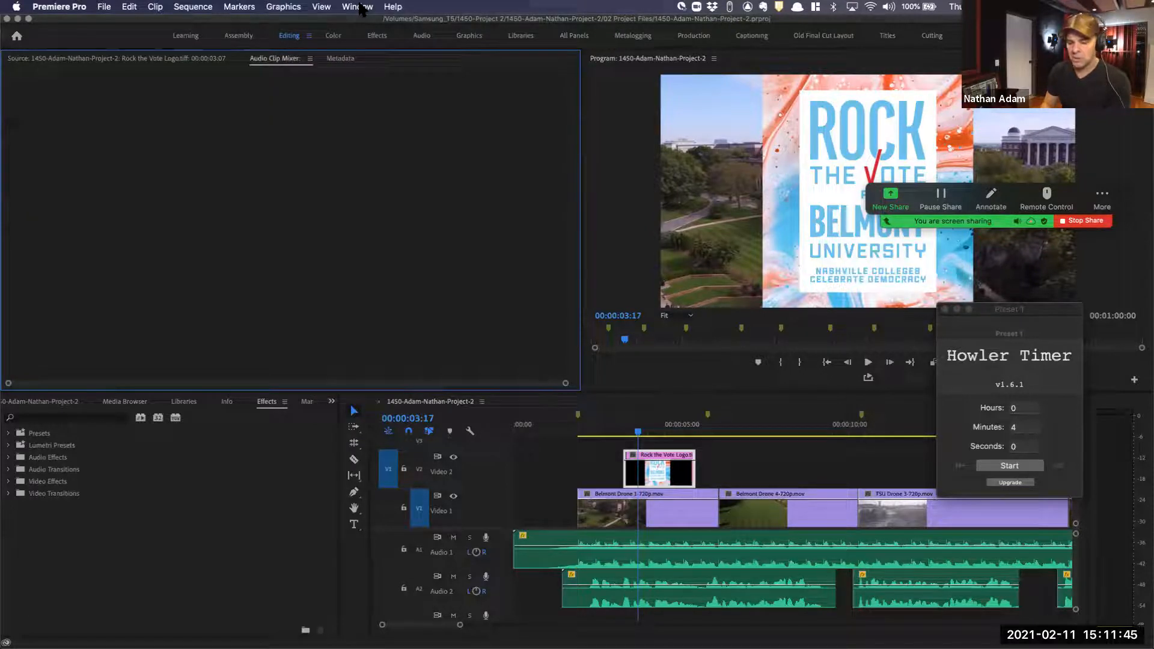
key(shift+5)
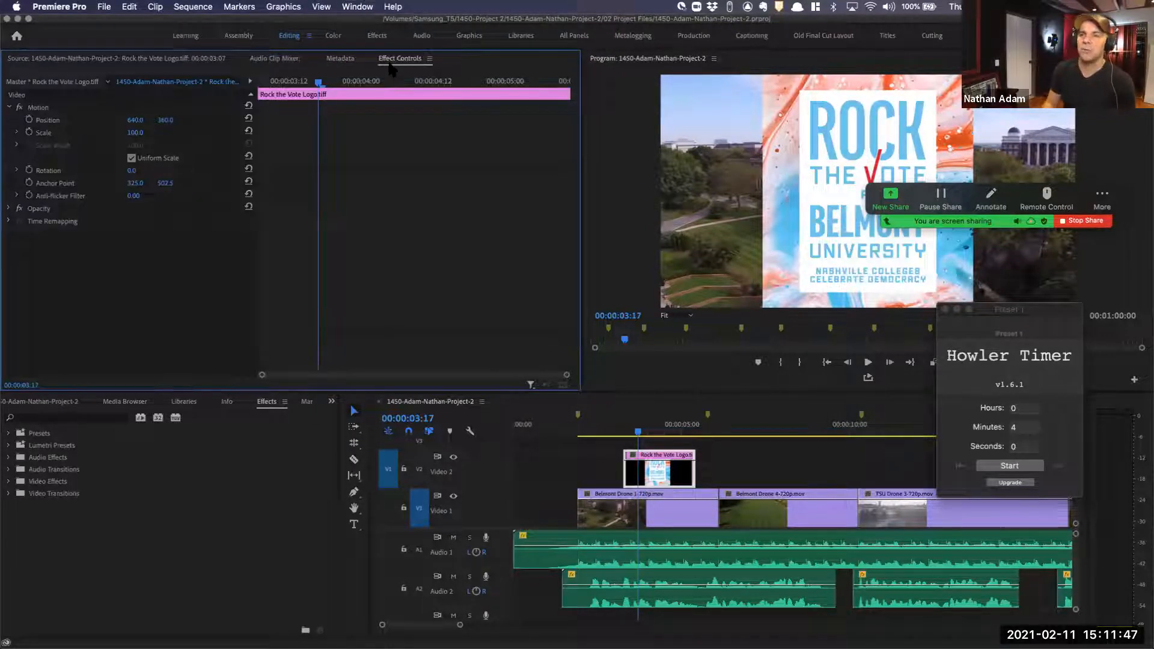
drag(359, 64, 268, 58)
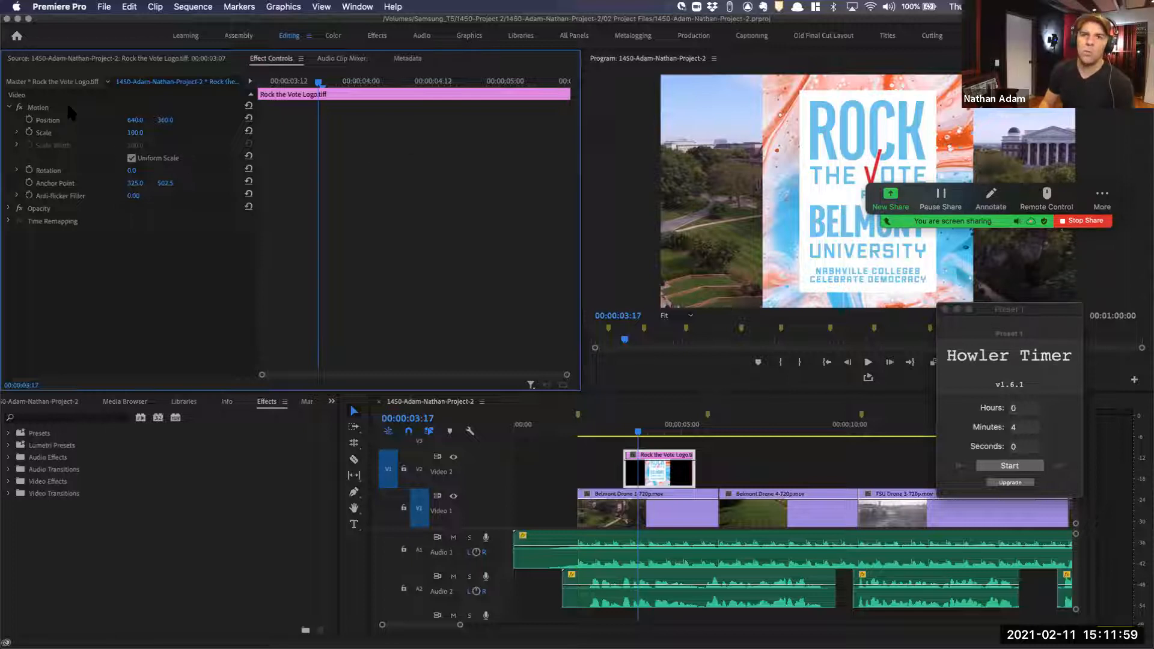
Examine the Rock the Vote logo's effect groups by collapsing and expanding its Motion settings
click(9, 108)
click(9, 109)
click(9, 108)
click(9, 133)
click(9, 133)
click(9, 133)
click(9, 135)
click(8, 109)
click(8, 108)
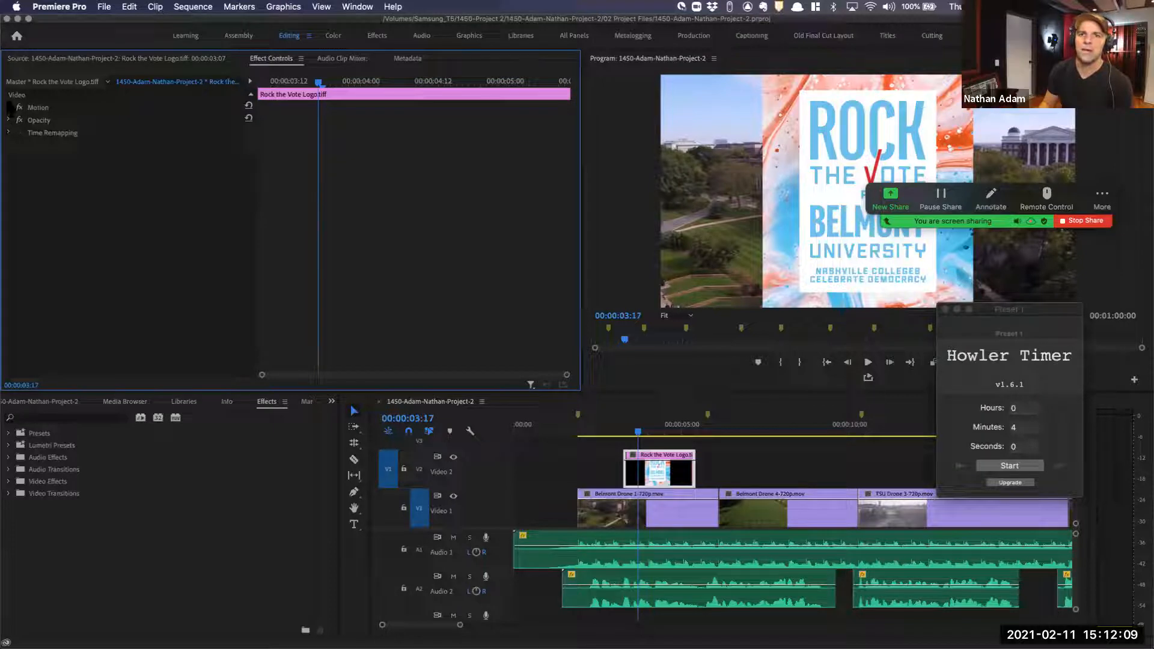
click(8, 108)
click(9, 107)
click(9, 107)
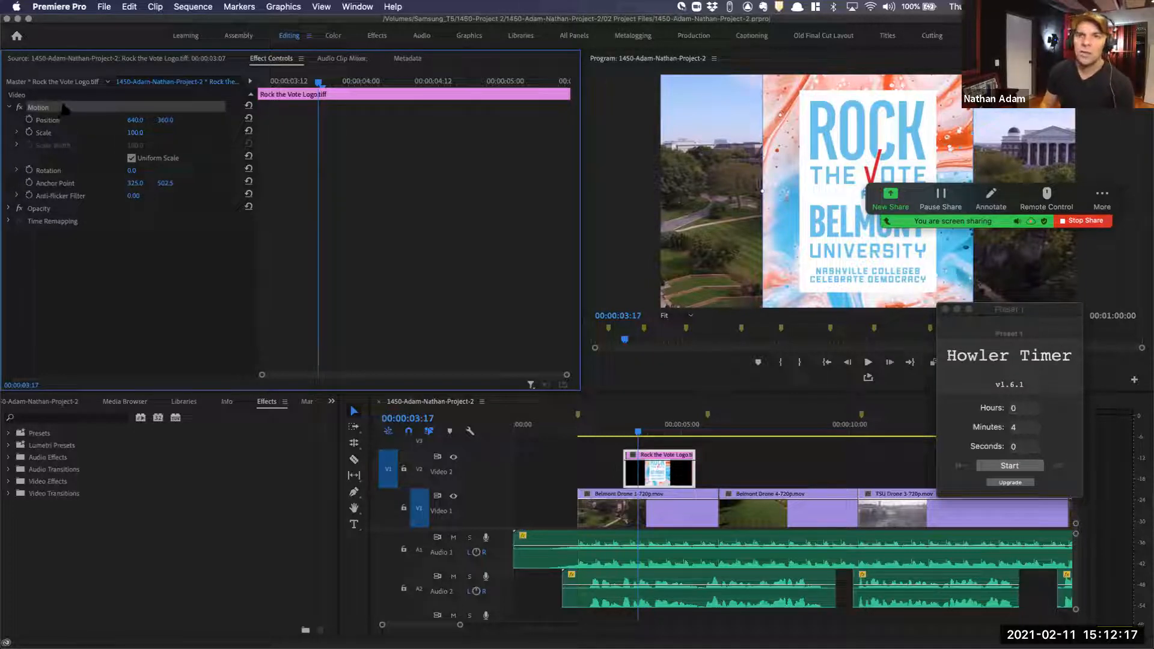
Turn Position keyframing on and off twice for the Rock the Vote logo, deleting the created keyframes each time
click(29, 119)
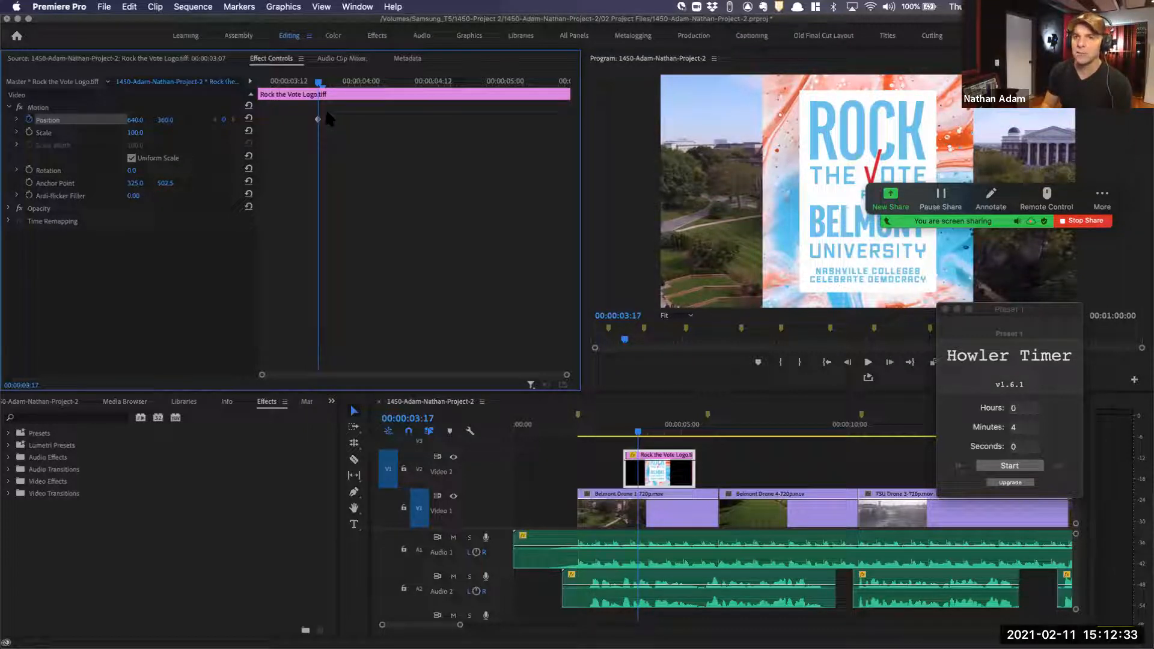
click(29, 120)
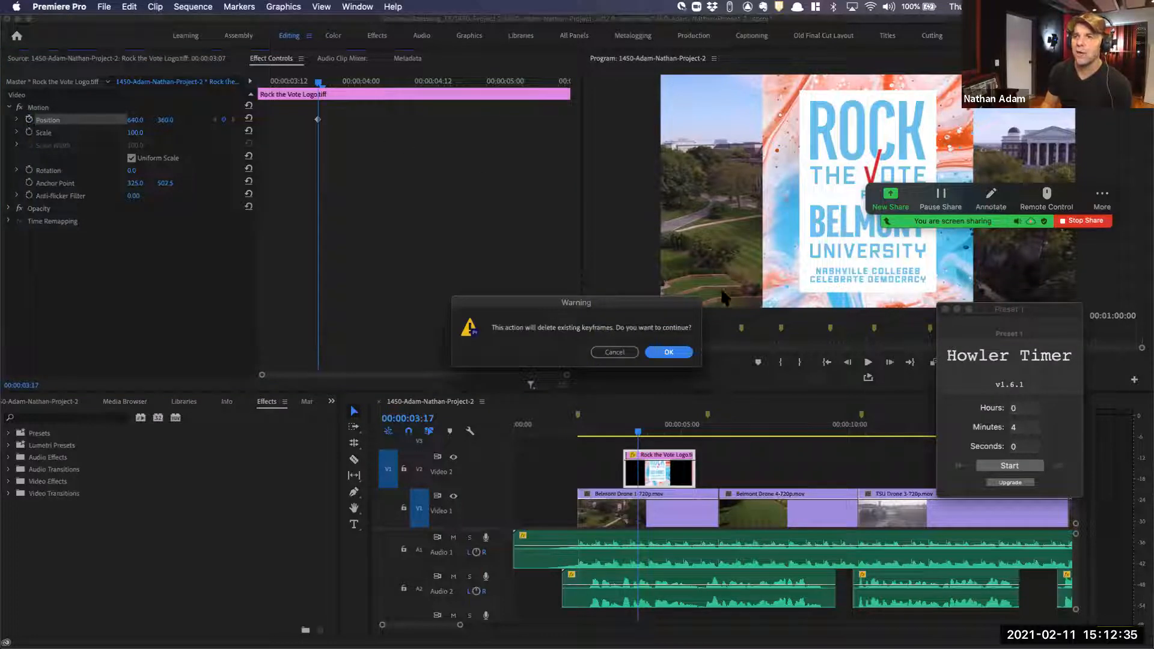
click(669, 352)
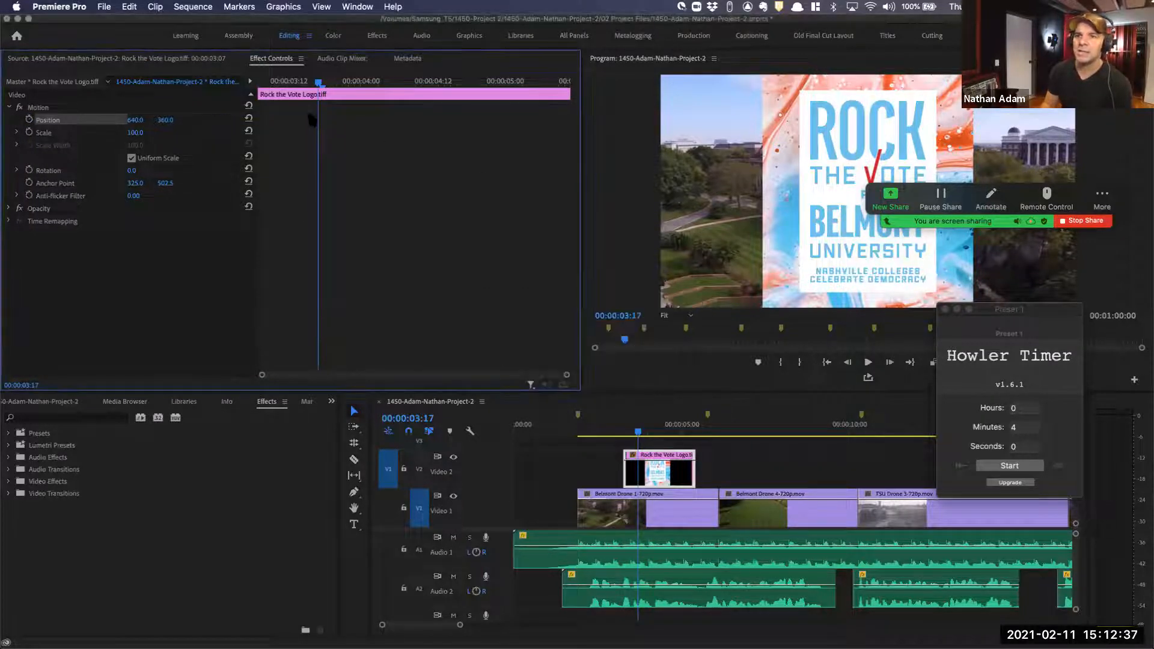
click(29, 119)
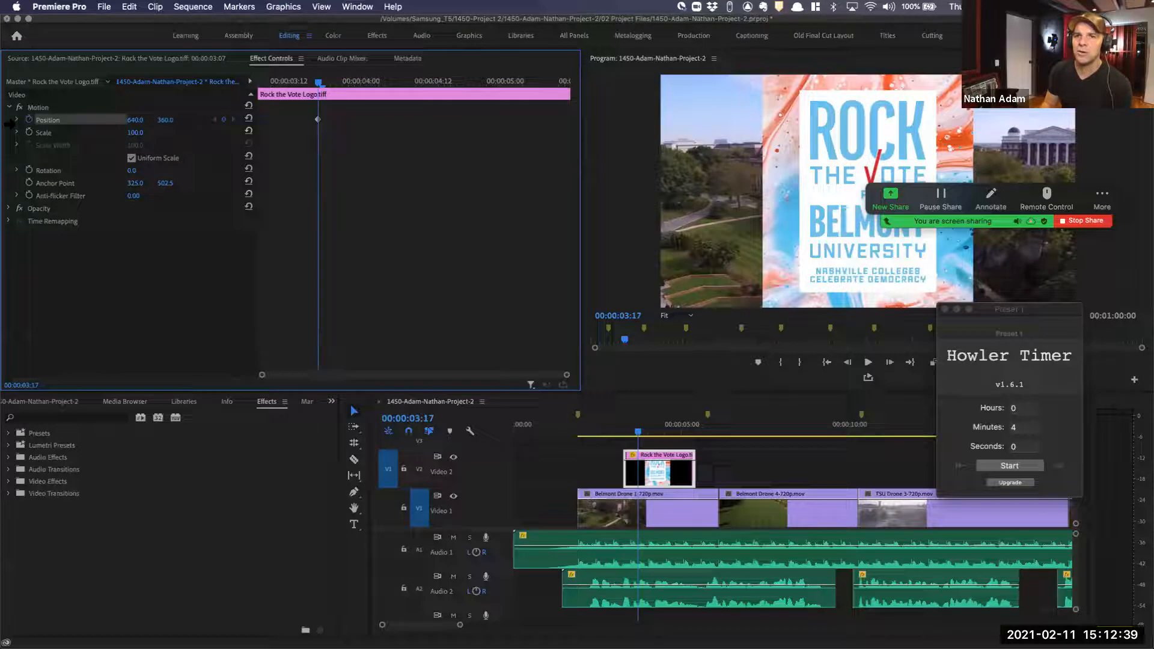
click(29, 120)
click(669, 352)
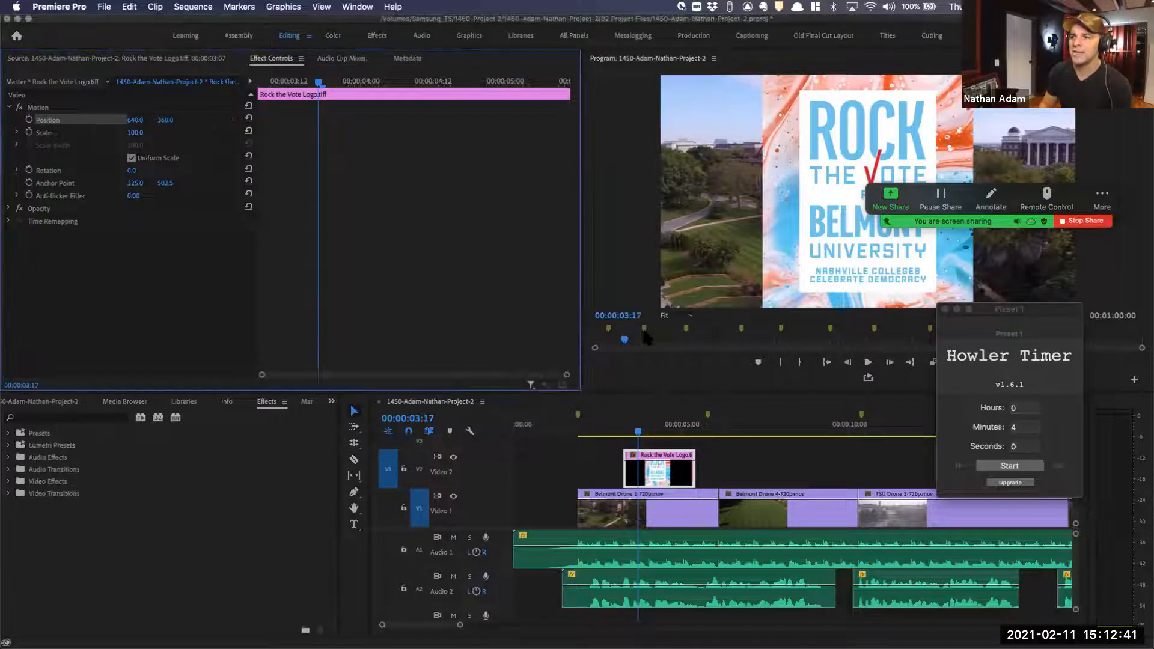
Select the Rock the Vote logo's Motion effect and scale the logo down to about 65% in the Program monitor
click(38, 107)
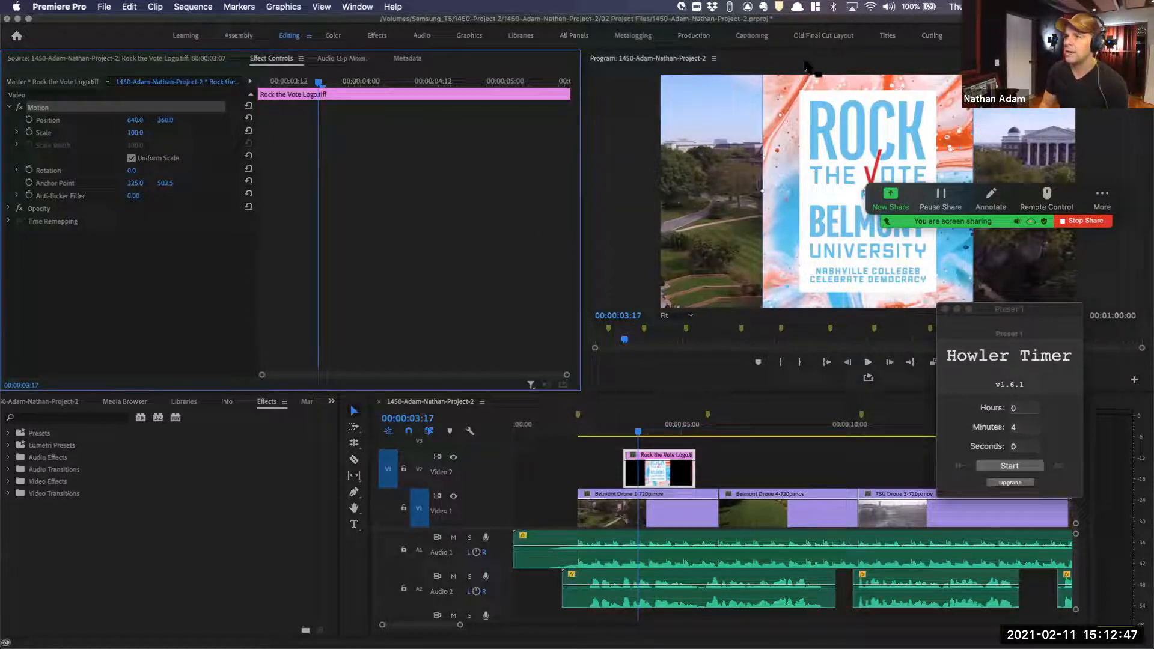
click(864, 84)
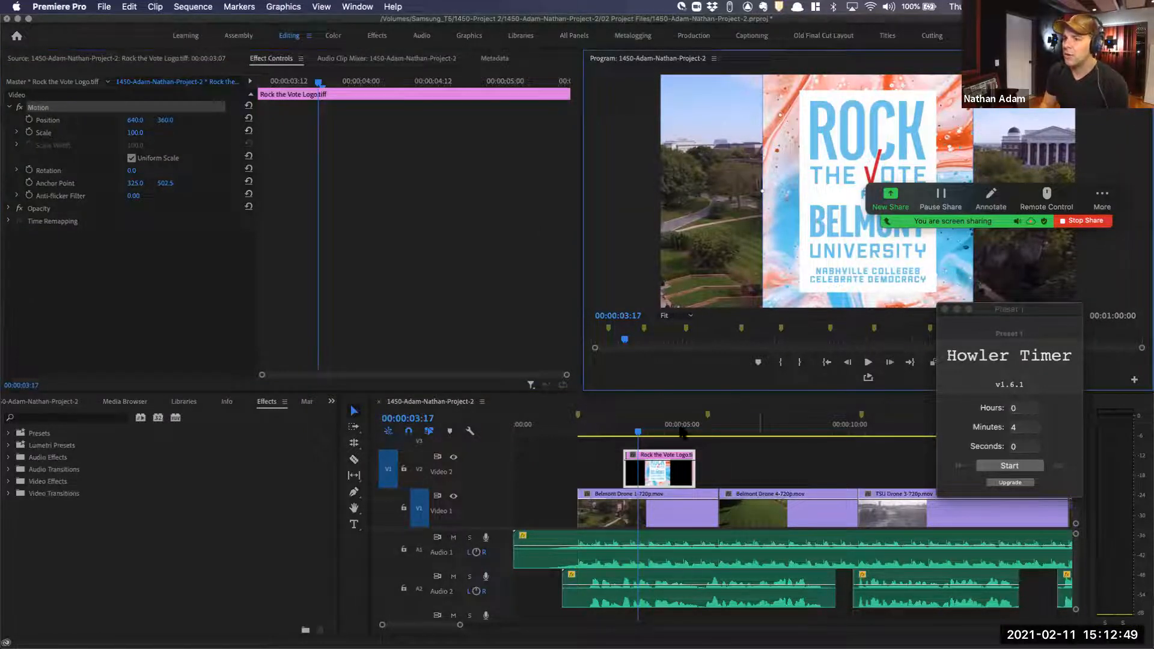
click(659, 471)
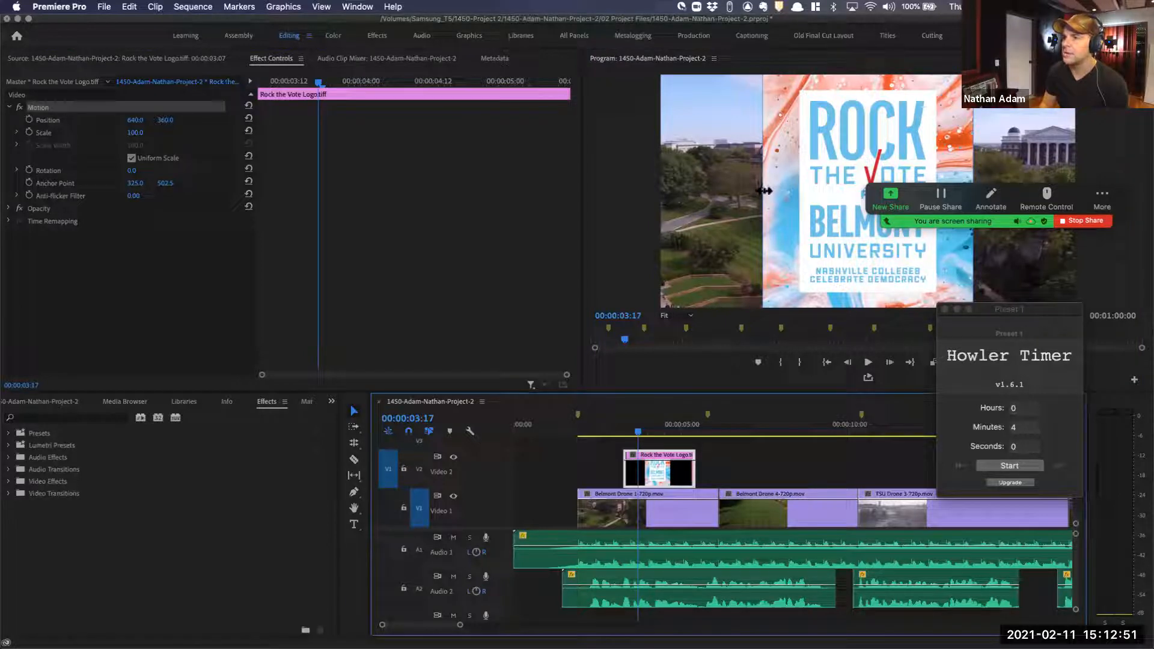
drag(762, 190, 800, 205)
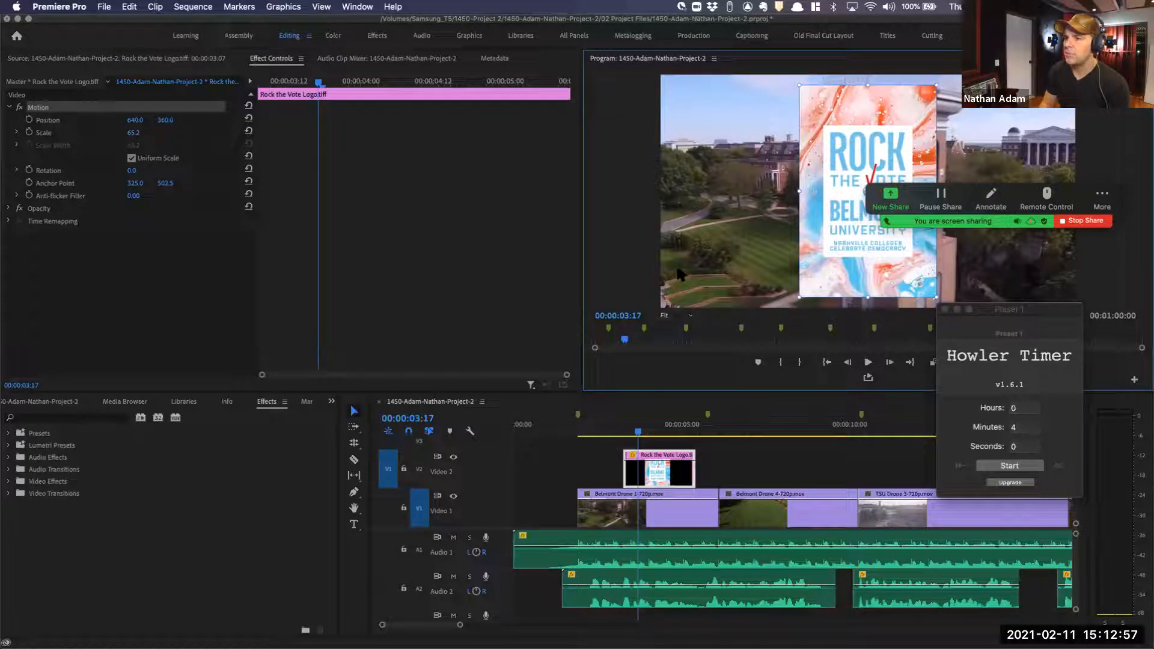
Set the Program monitor's zoom level to 50% so the logo's transform handles are reachable
click(690, 319)
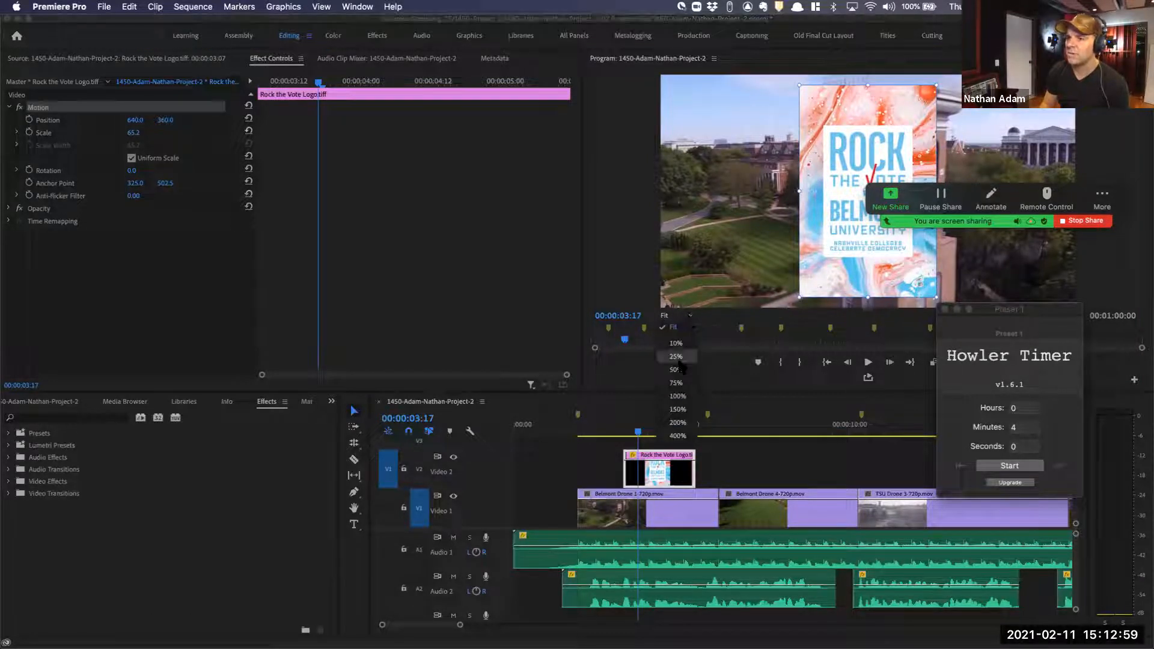
click(679, 366)
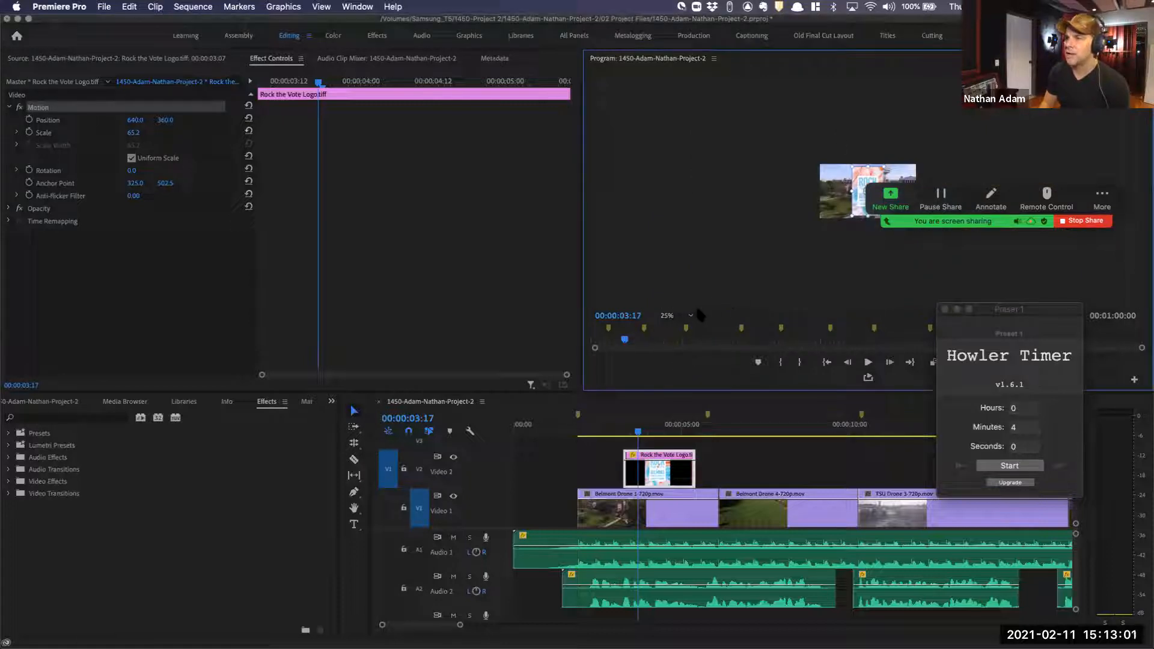
click(691, 315)
click(684, 375)
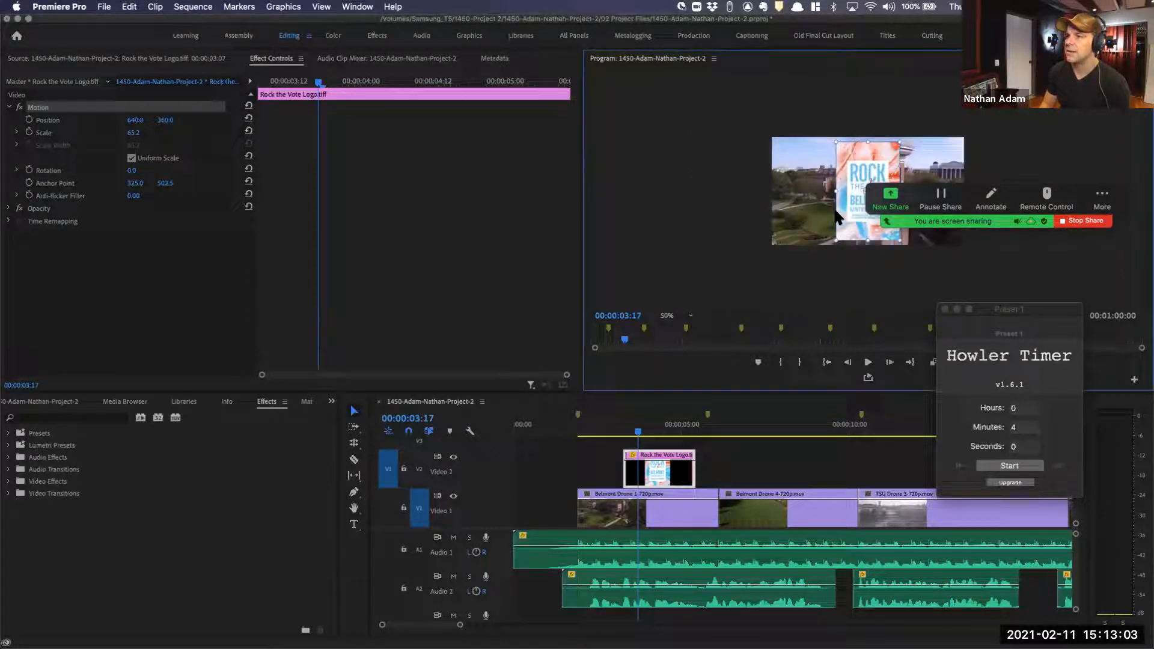
Scale the Rock the Vote logo to about 51% and place it in the left half of the frame at about 312, 388
drag(836, 241, 809, 273)
click(773, 88)
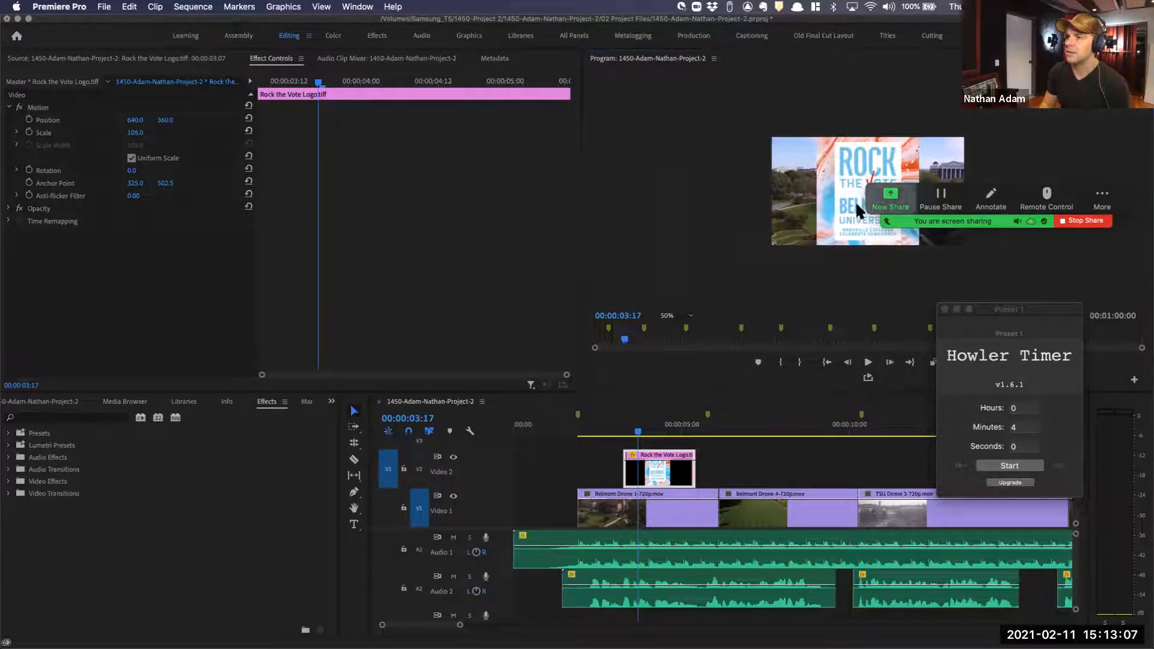
click(890, 199)
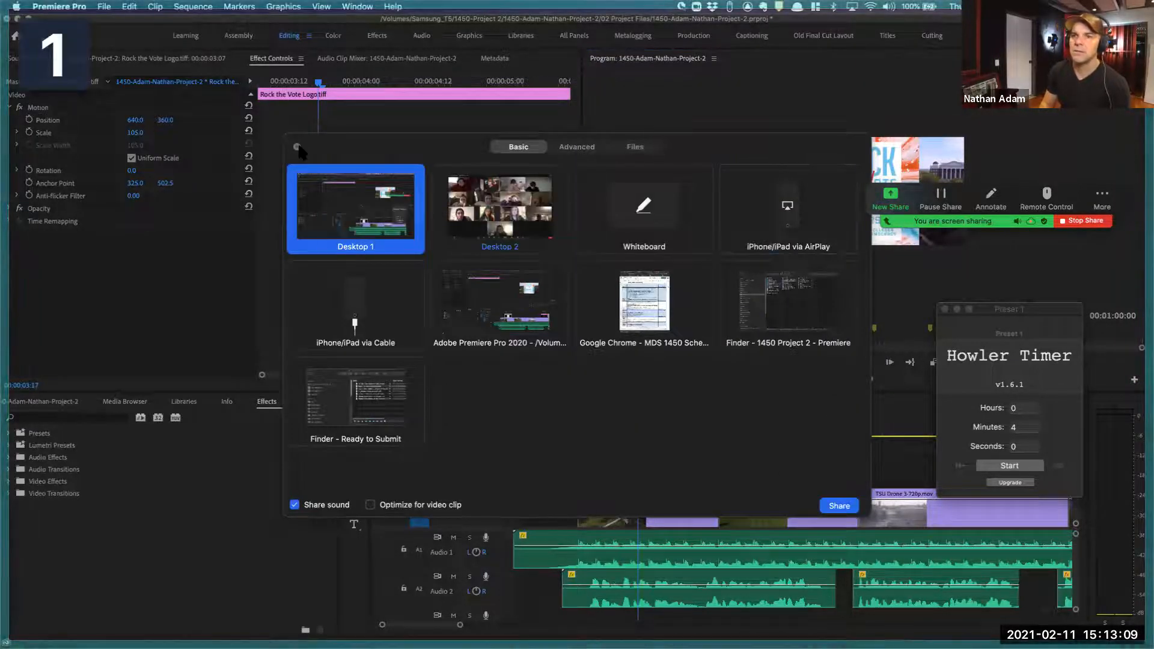
click(297, 148)
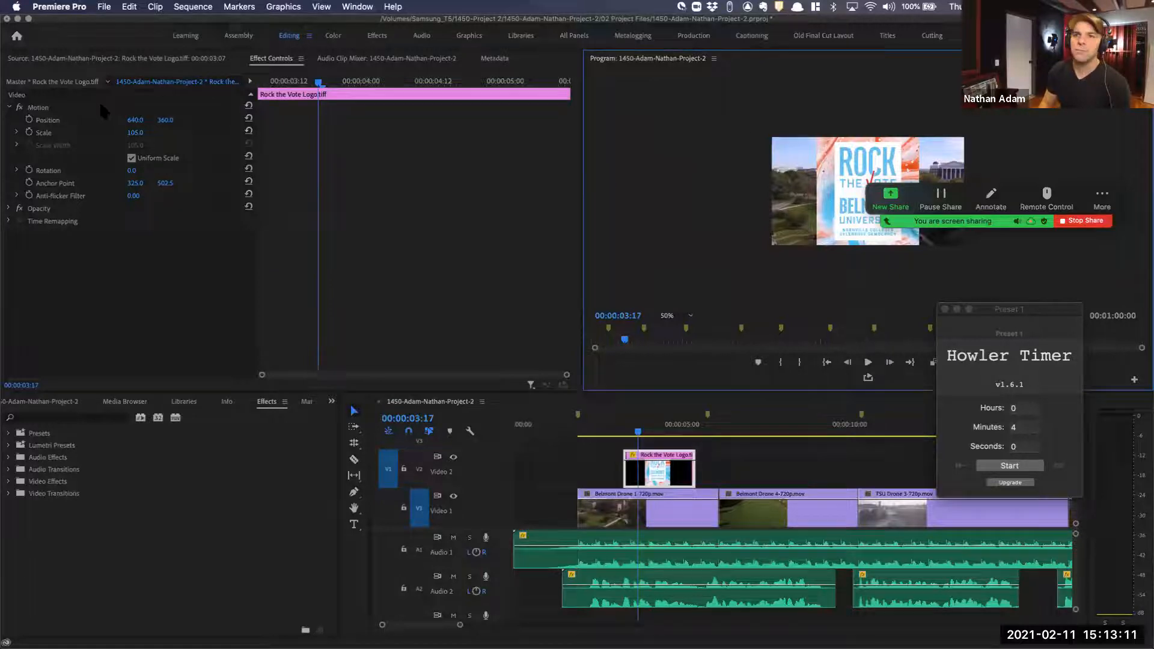
click(86, 108)
drag(816, 112, 821, 178)
Scale the solo singer's photo above TSU Drone 3 to about 56% and place it in the left half of the frame
scroll(792, 457, right, 5)
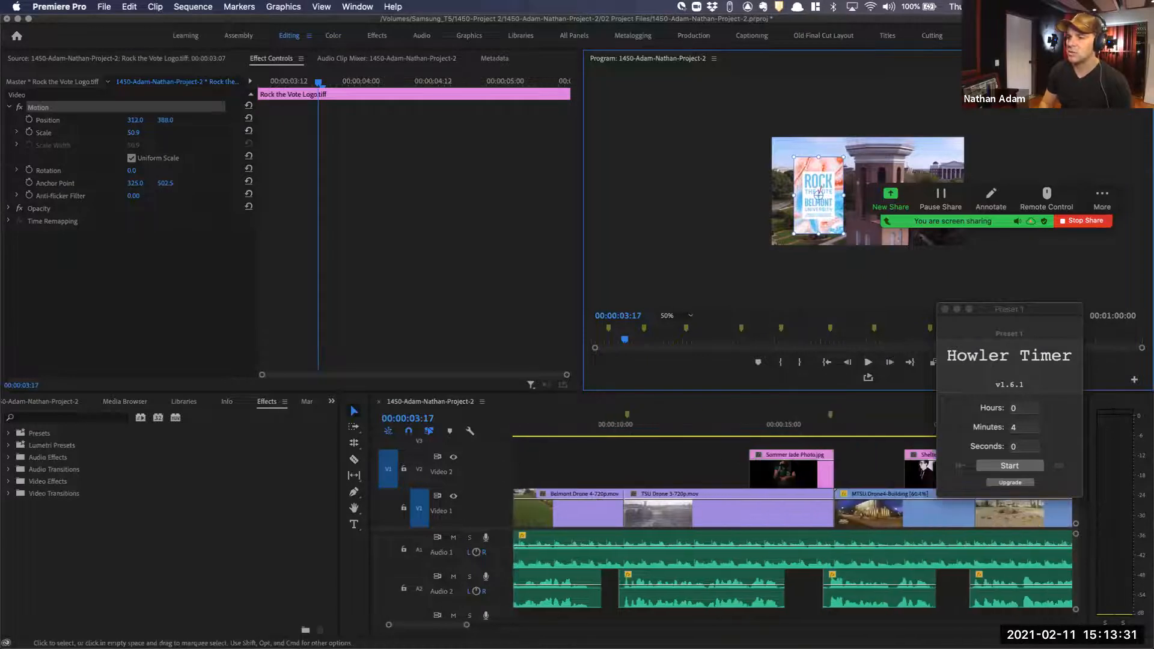
click(786, 425)
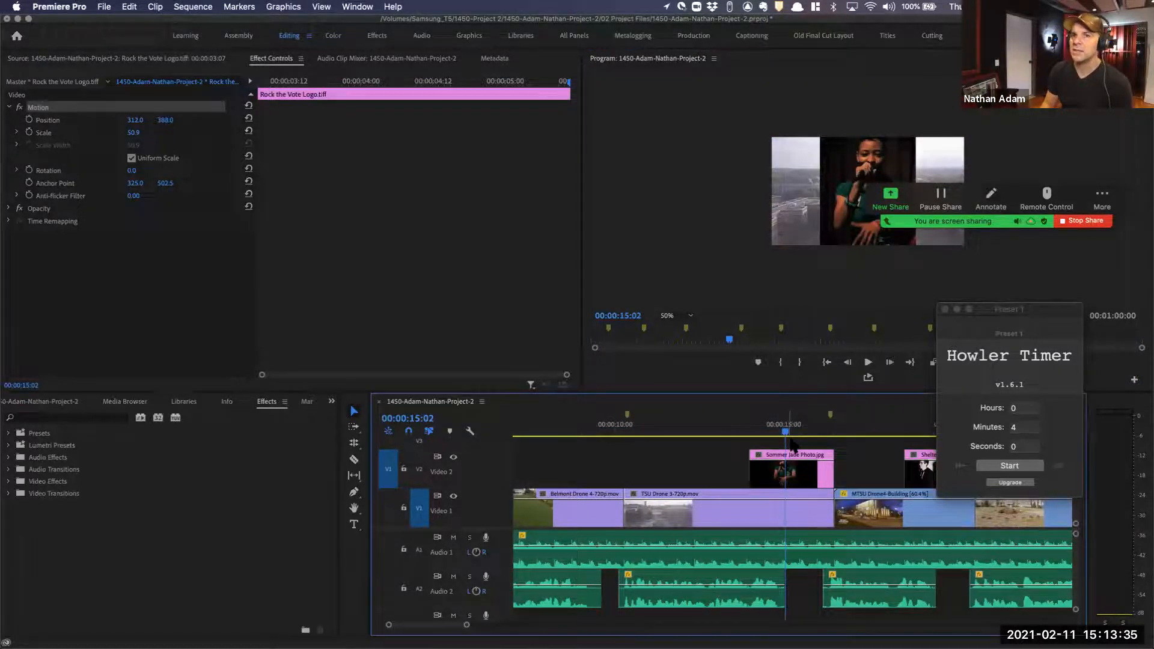
click(793, 463)
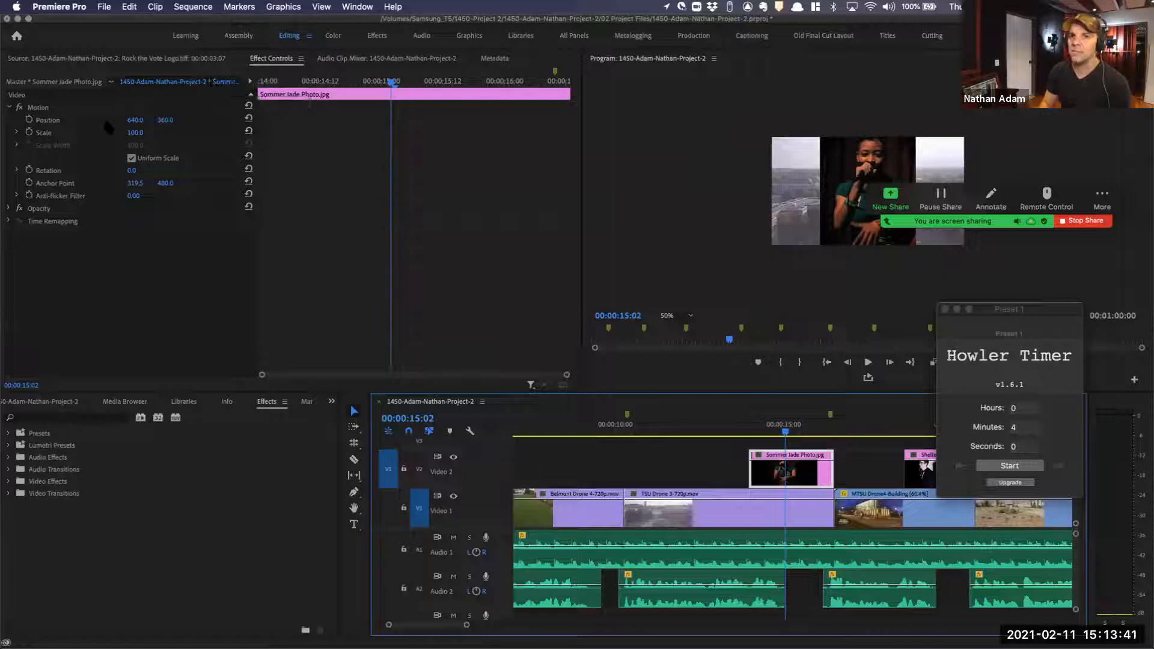
click(53, 108)
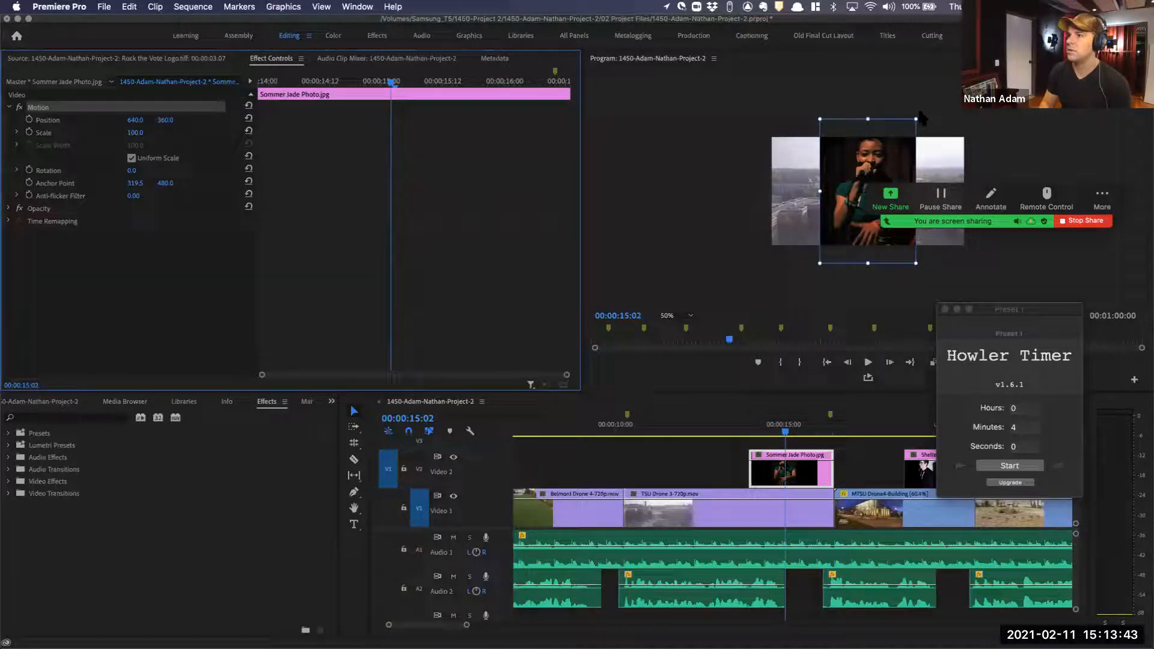
drag(916, 117, 818, 188)
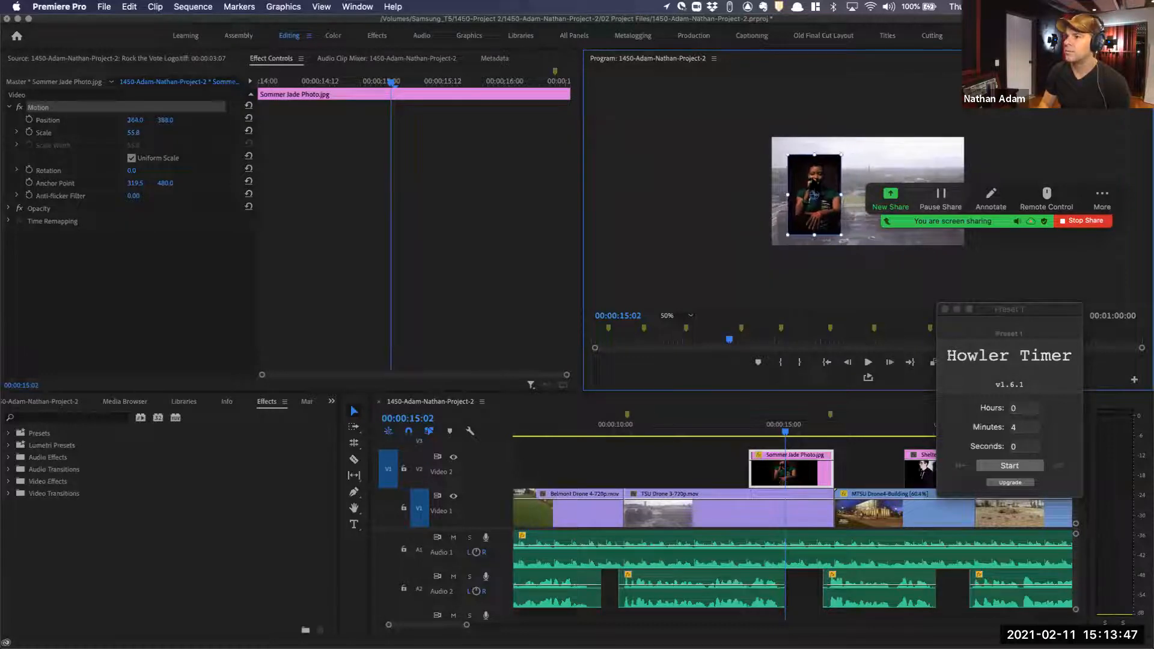
Scale the Shelter Cove photo above MTSU Drone4-Building to about 49% and place it in the right half of the frame
scroll(882, 451, right, 5)
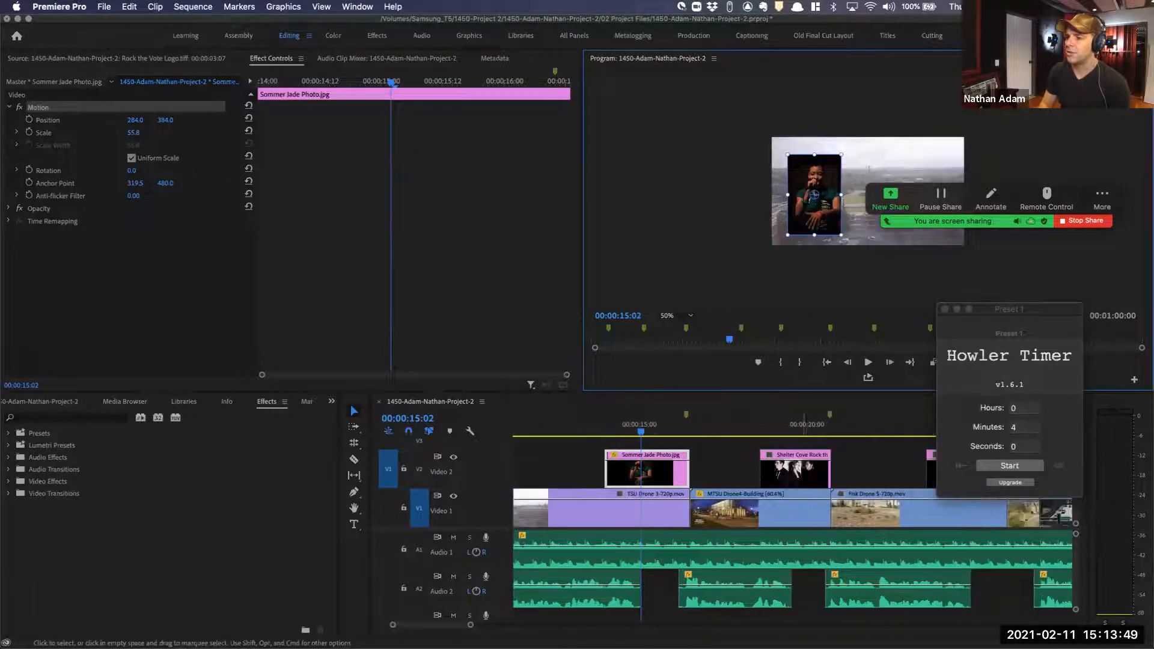
click(793, 471)
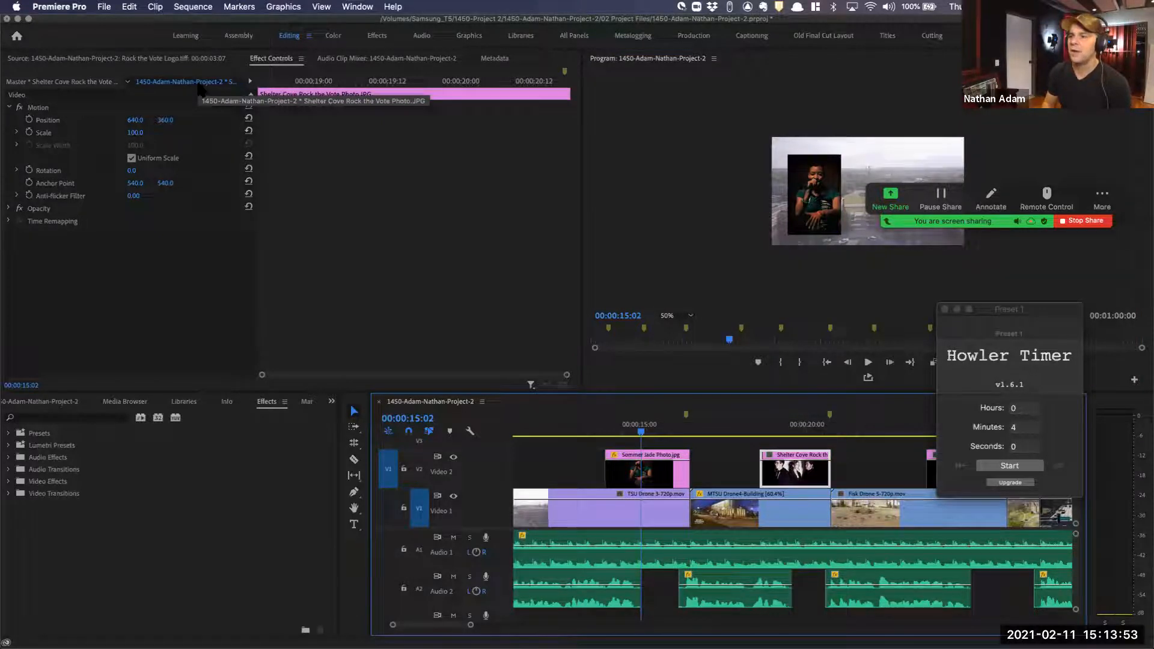
click(63, 110)
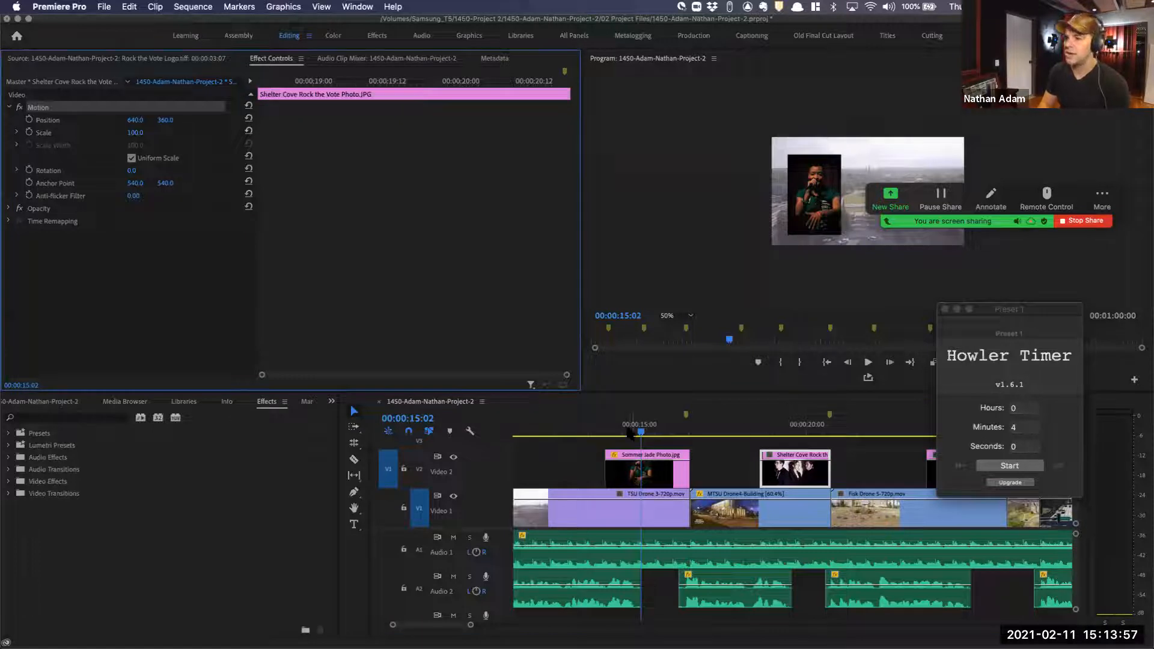
click(793, 432)
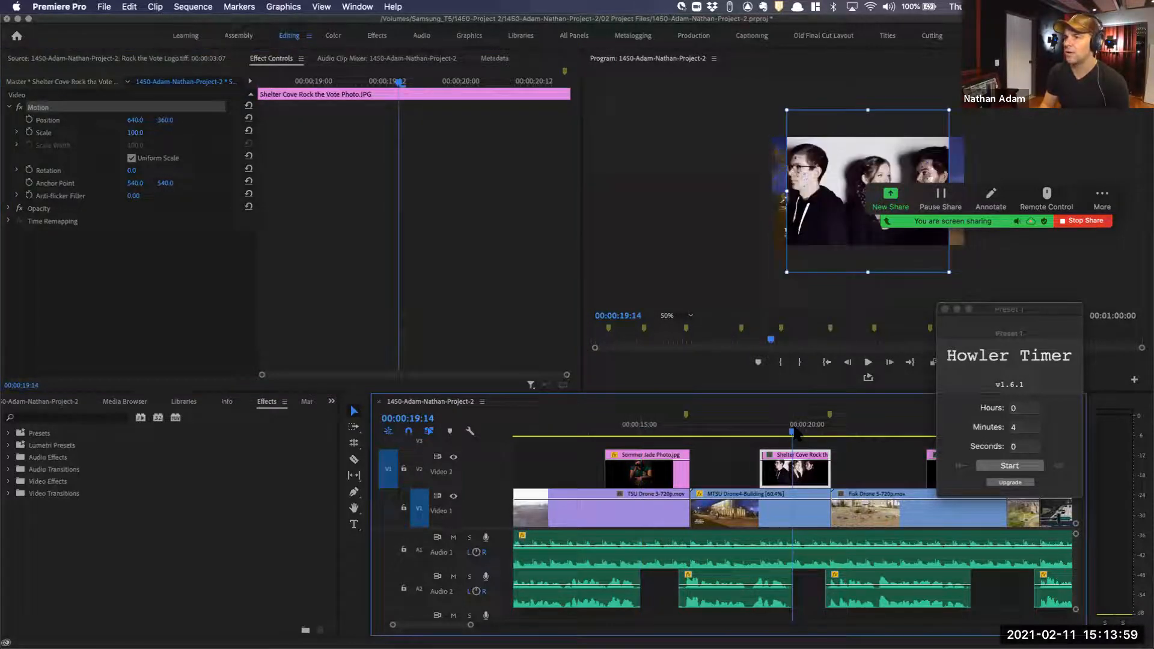
drag(787, 272, 865, 246)
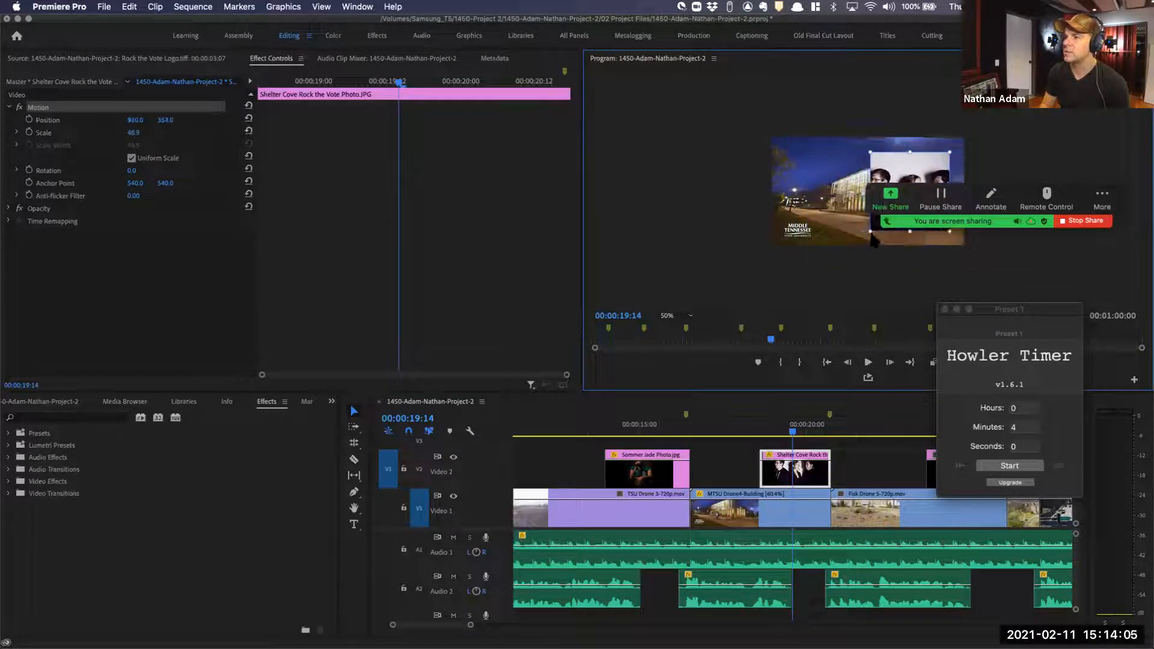
click(874, 240)
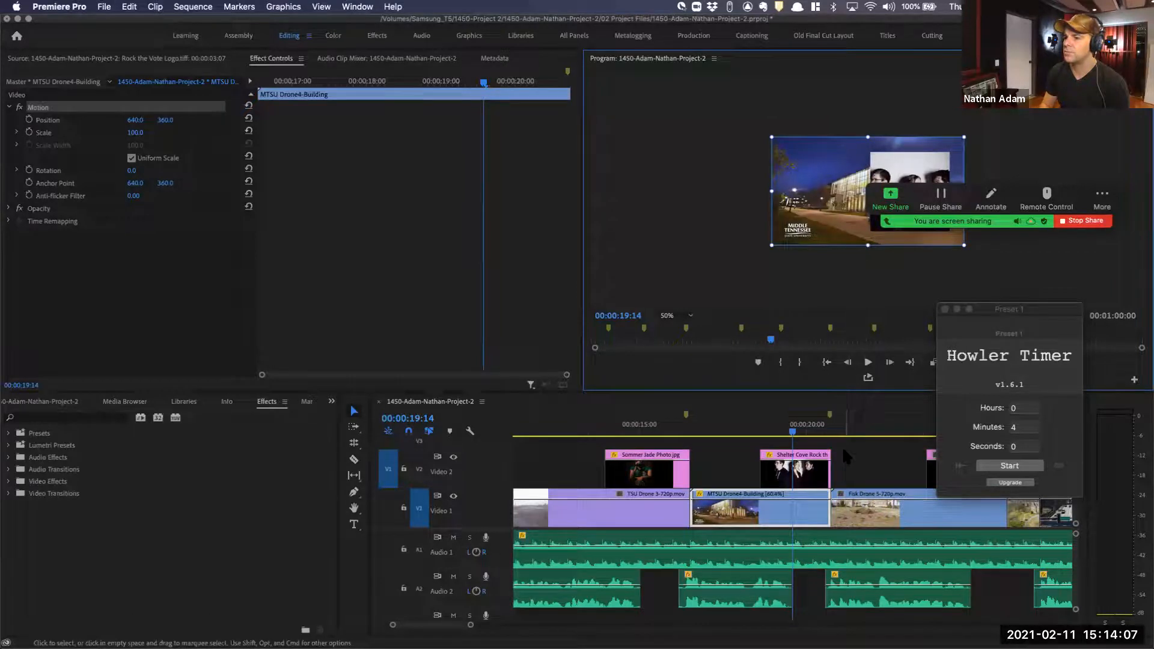
Scale the headshot above Fisk Drone 5 to about 46% and place it in the left half of the frame at about 292, 372
scroll(844, 450, right, 5)
click(812, 429)
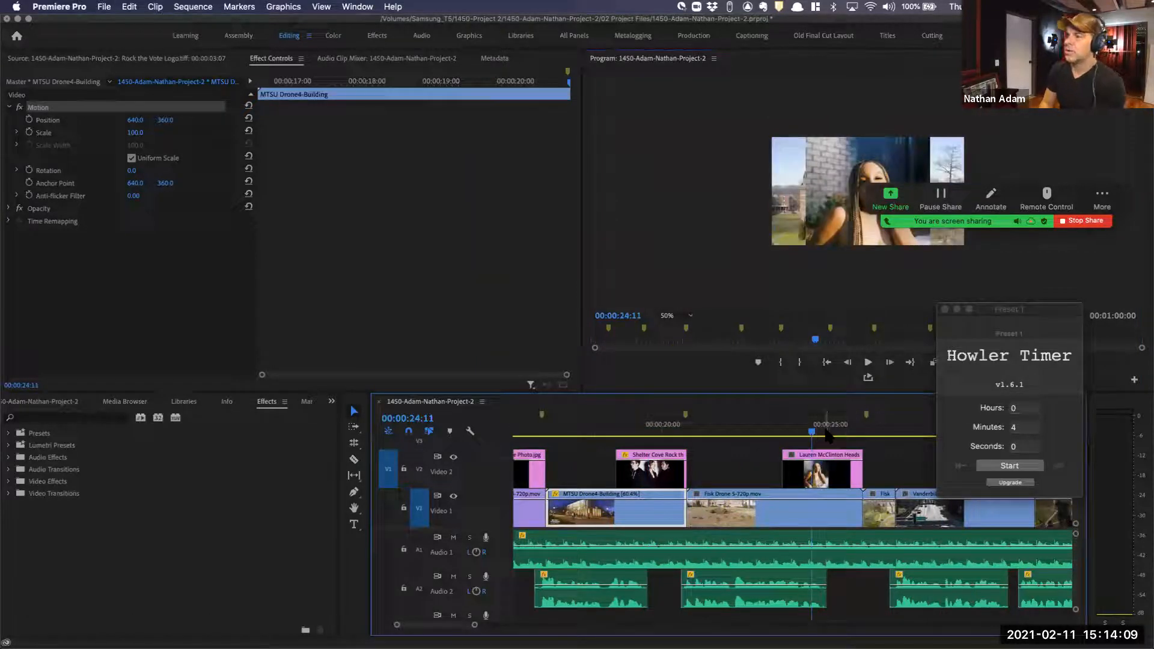
click(822, 472)
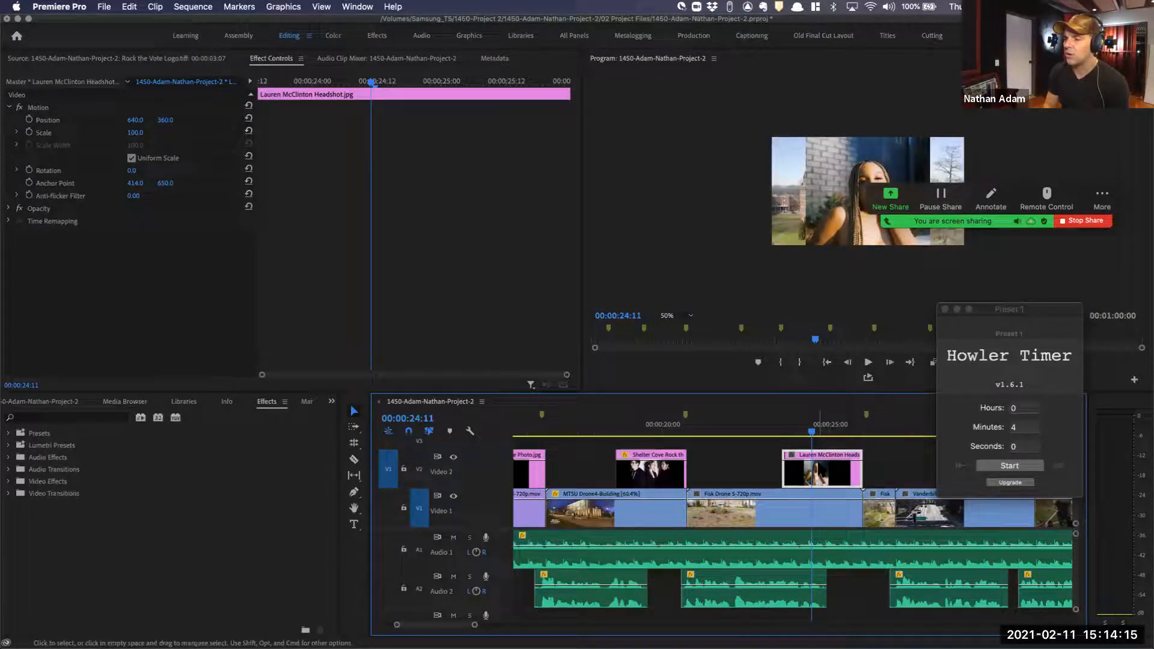
scroll(818, 470, down, 3)
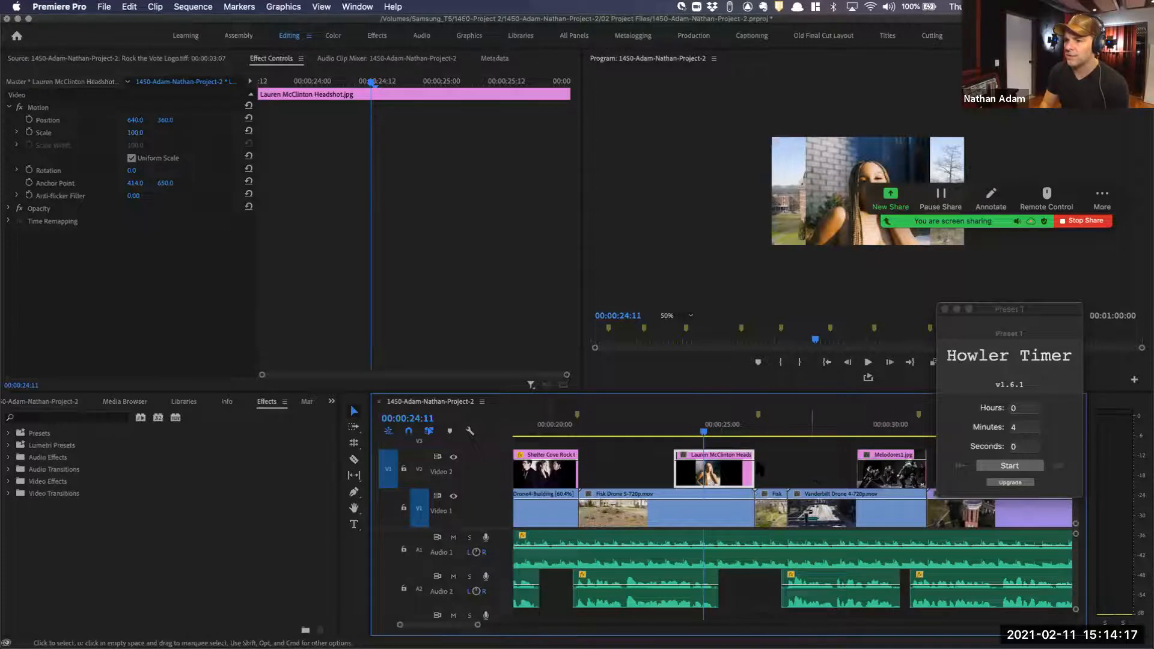
scroll(821, 477, right, 3)
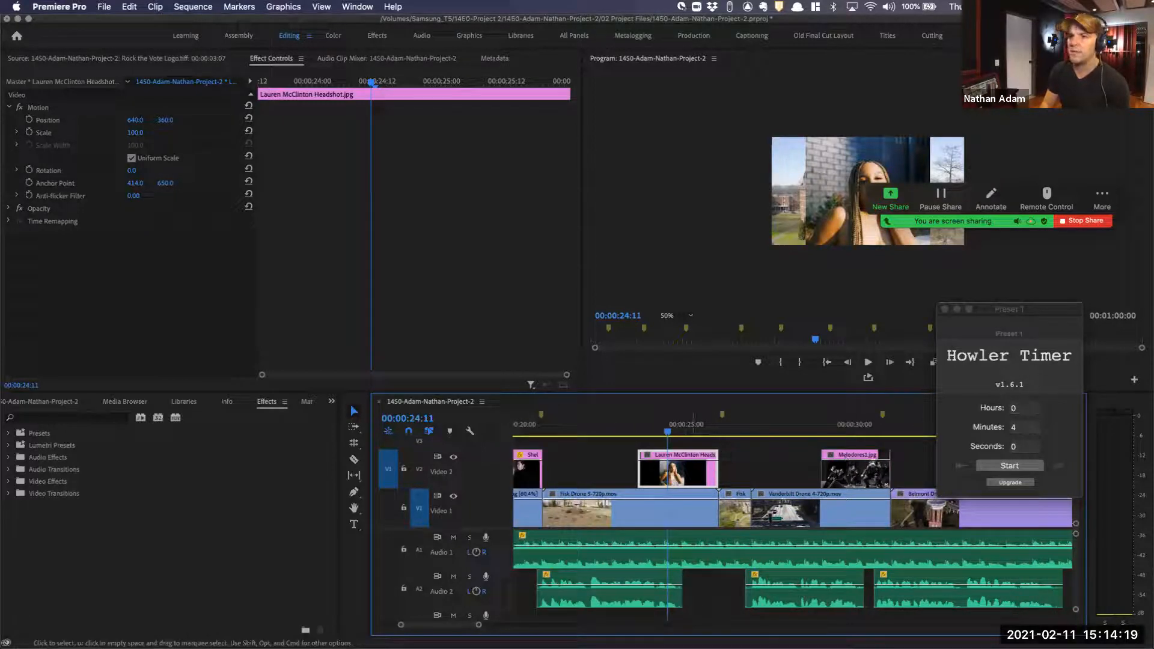
click(77, 107)
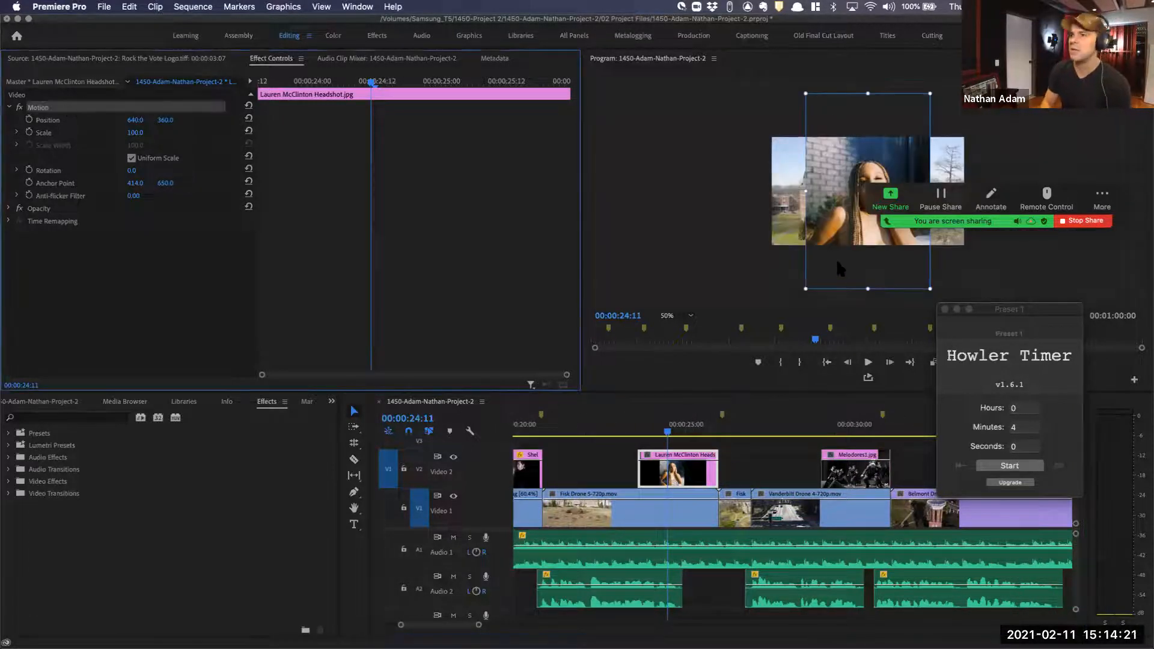
drag(803, 293, 798, 215)
Move the playhead to the Melodores1.jpg photo above Vanderbilt Drone 4 and select that clip to show its motion settings
click(849, 427)
scroll(880, 446, right, 3)
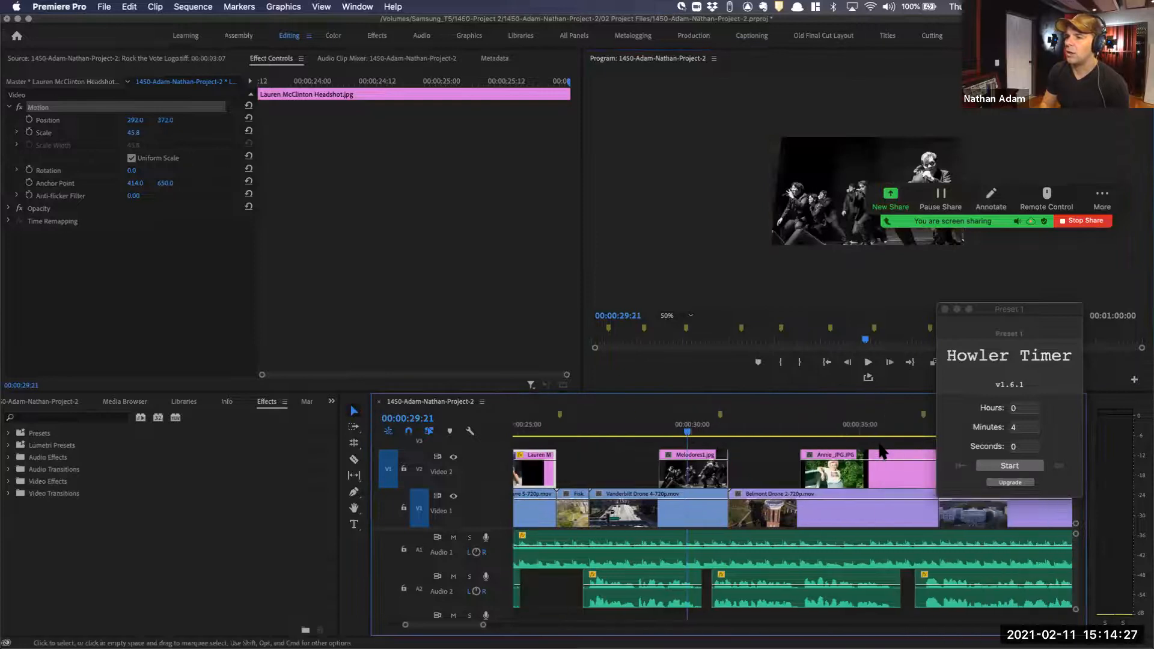
click(690, 475)
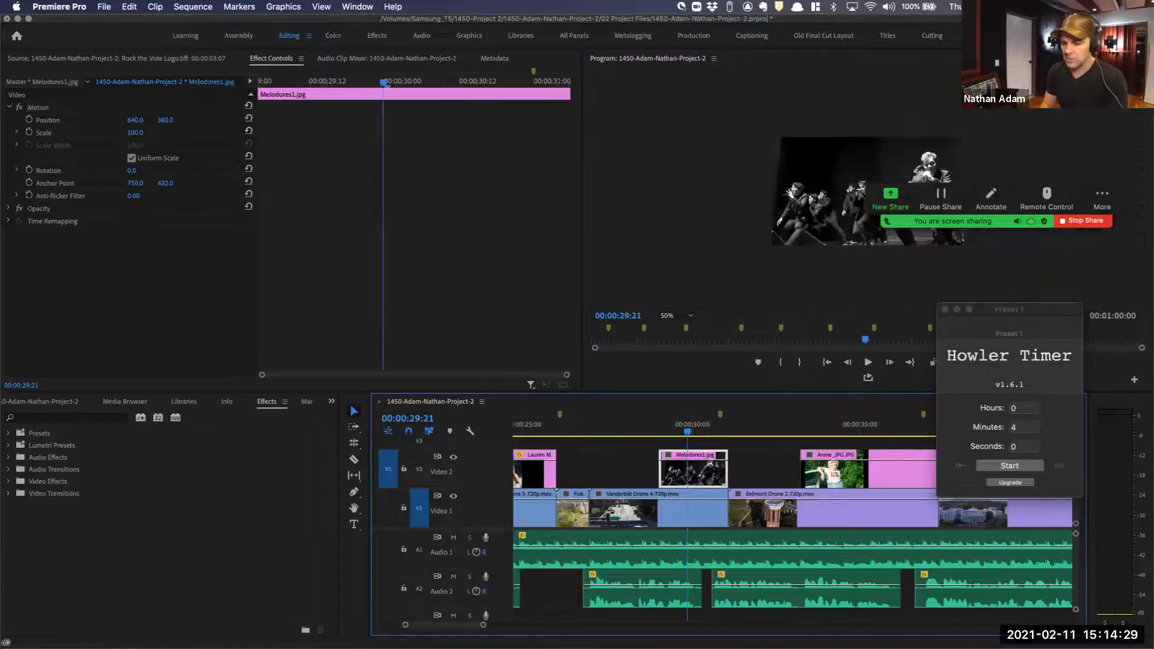
Switch to Chrome and review the Project 2 video editing instructions on the rough cut, footage scaling, B-roll, logos, titles and color correction
key(super+Tab)
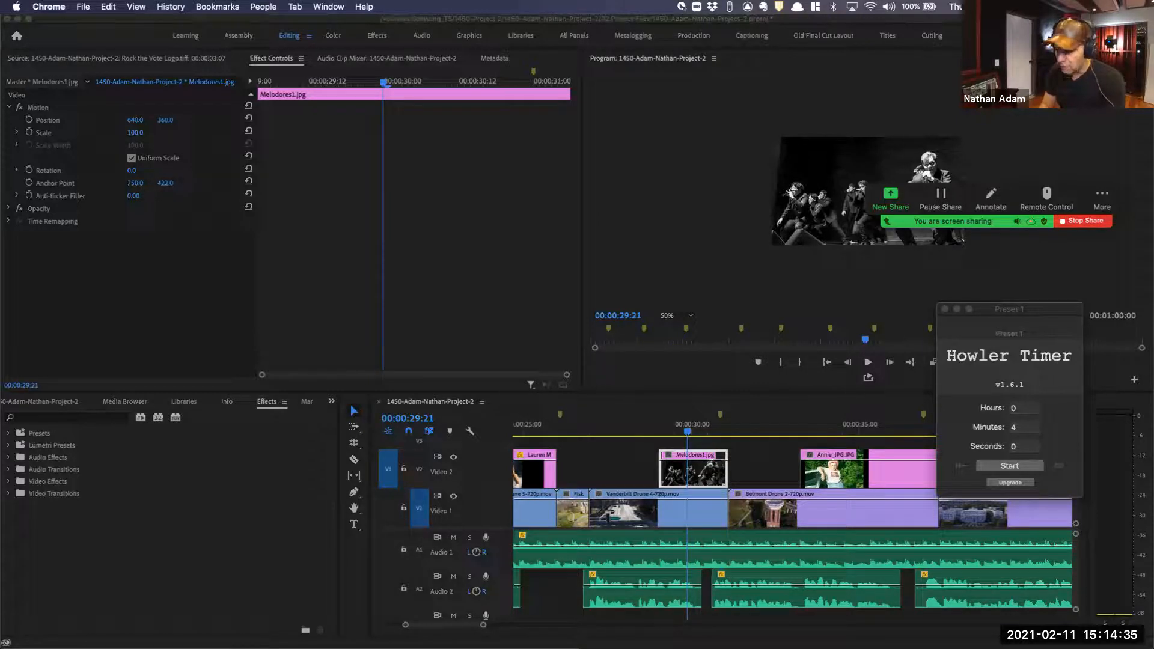
key(super+Tab)
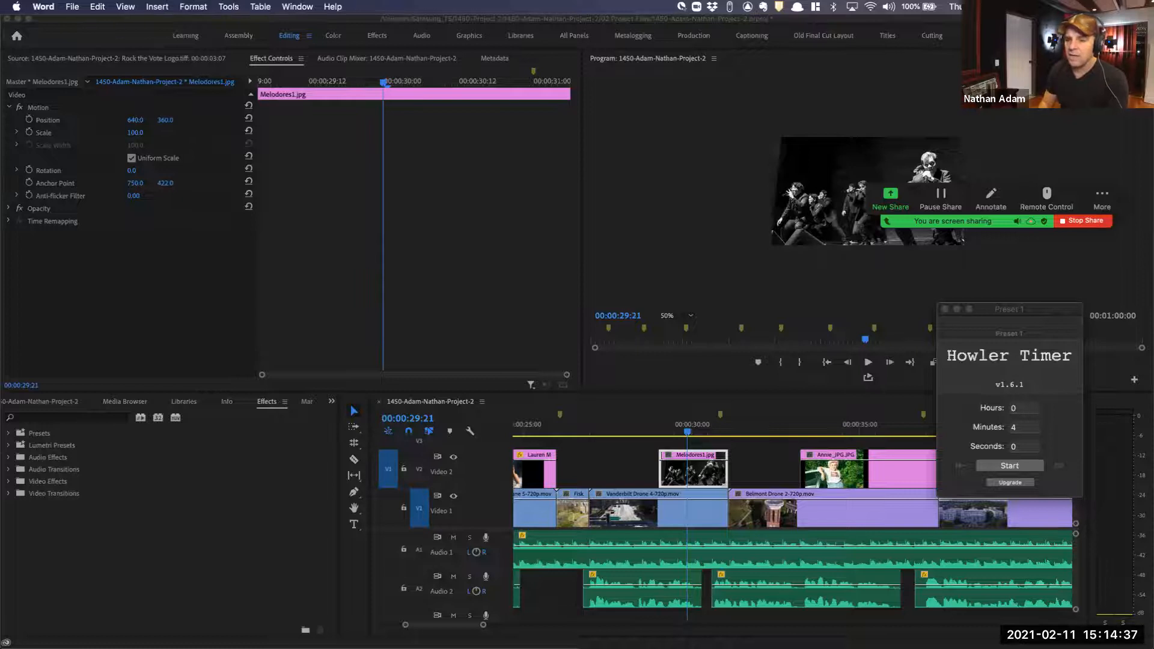
key(super+Tab)
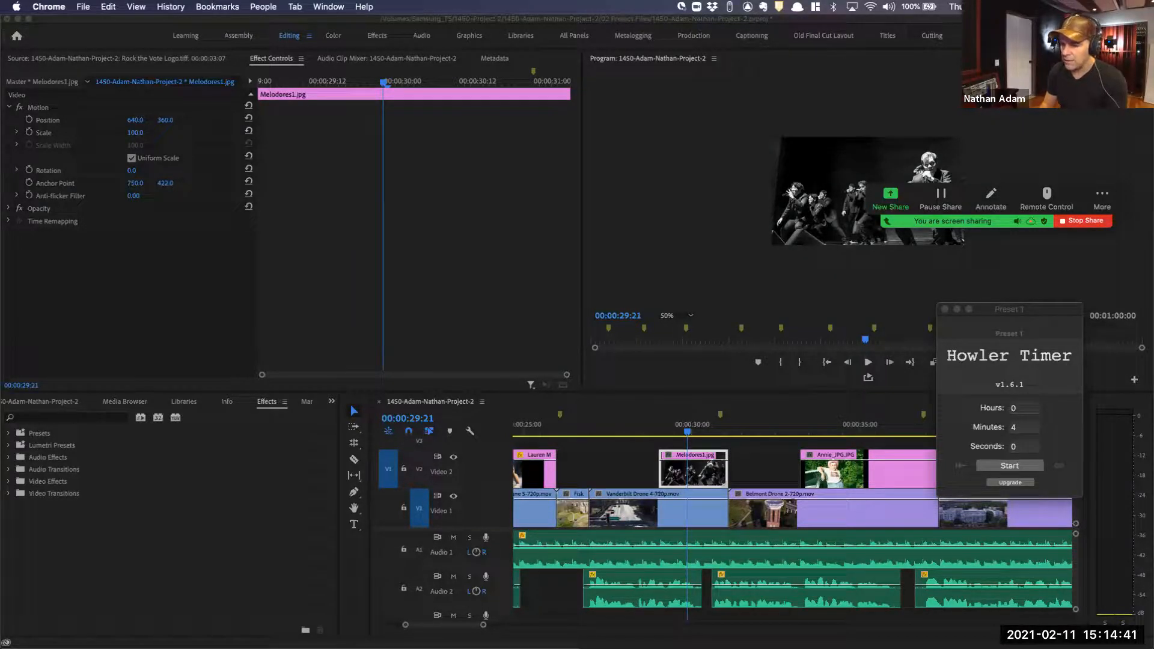
drag(938, 387, 757, 3)
scroll(338, 339, down, 15)
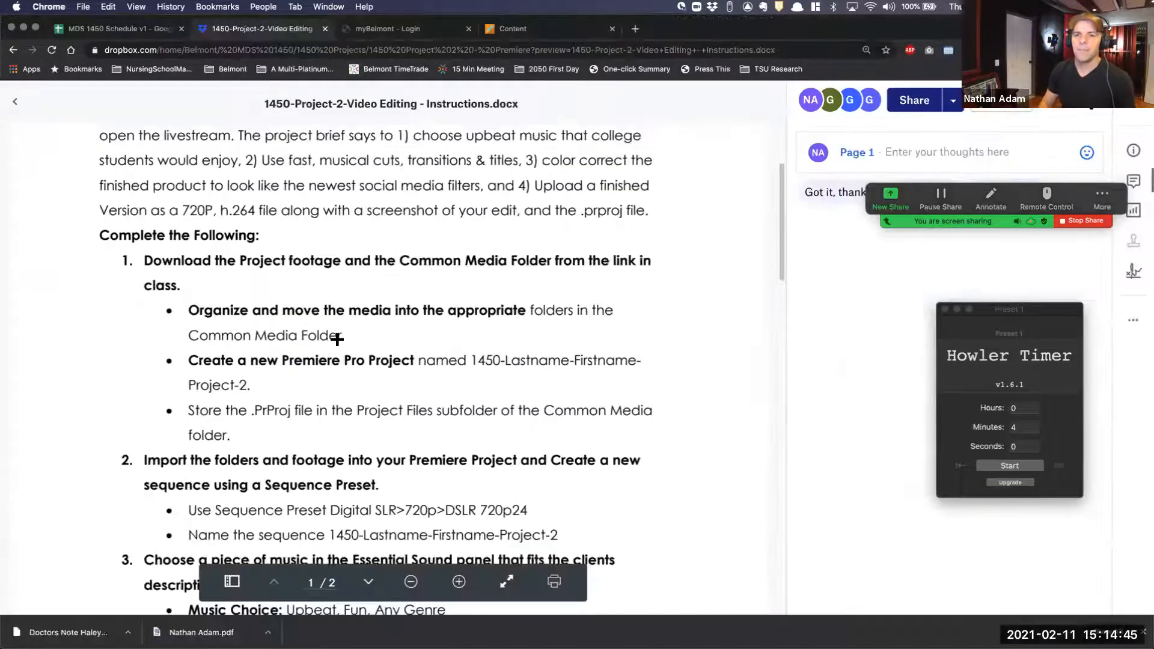
scroll(361, 216, up, 1)
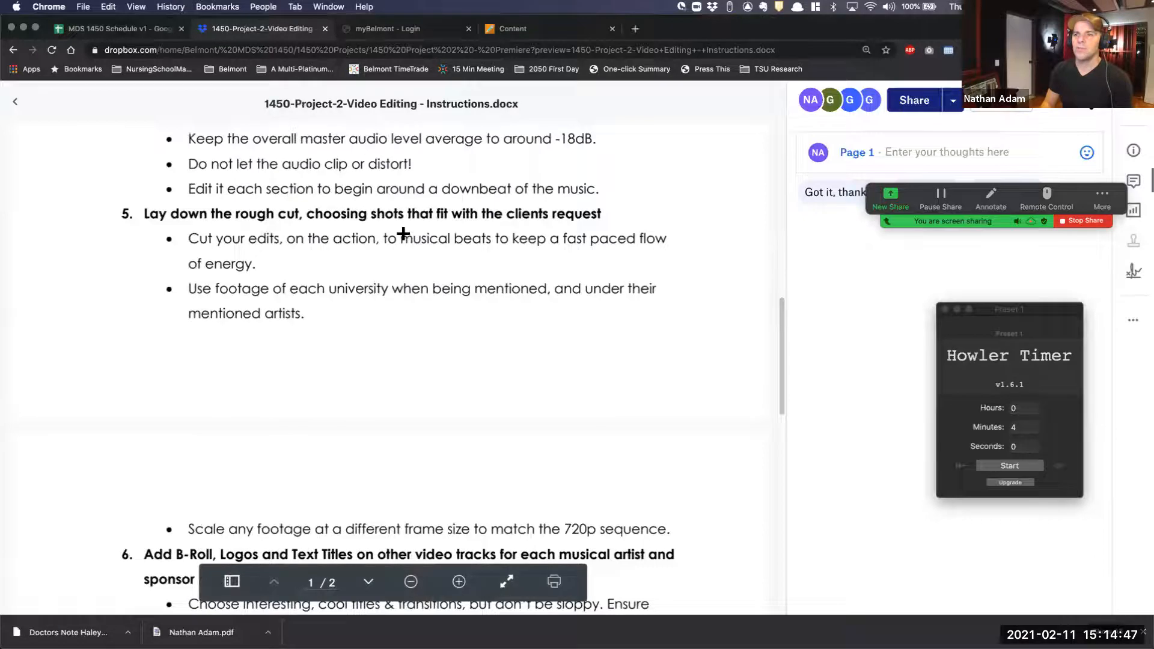
scroll(577, 266, down, 5)
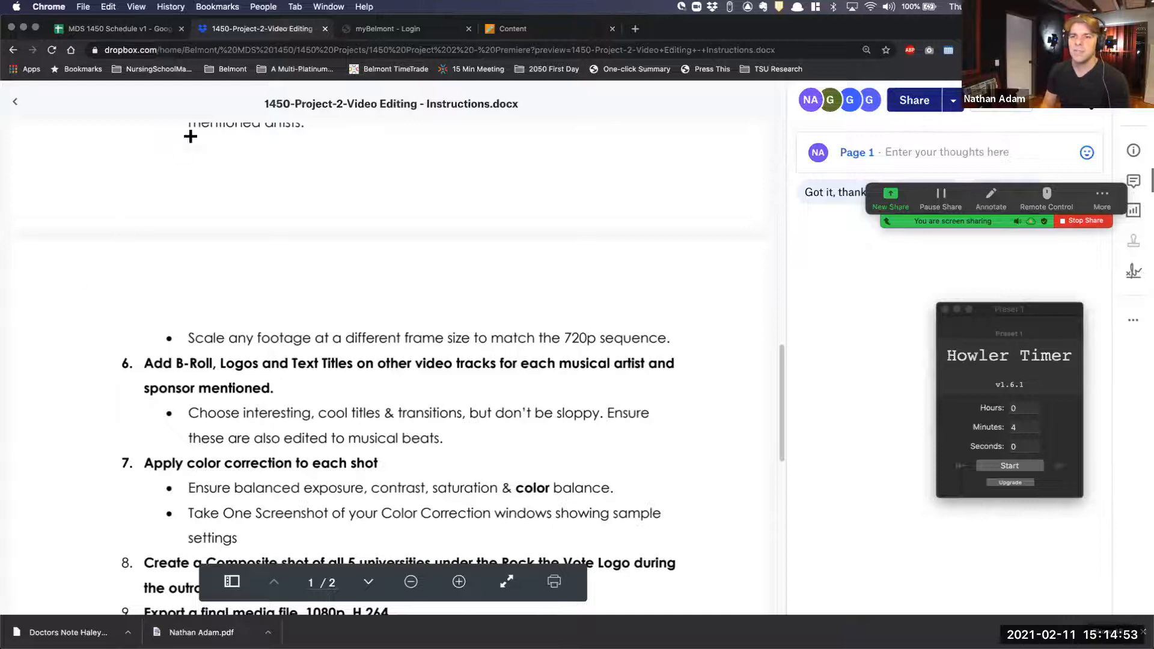
scroll(178, 173, up, 4)
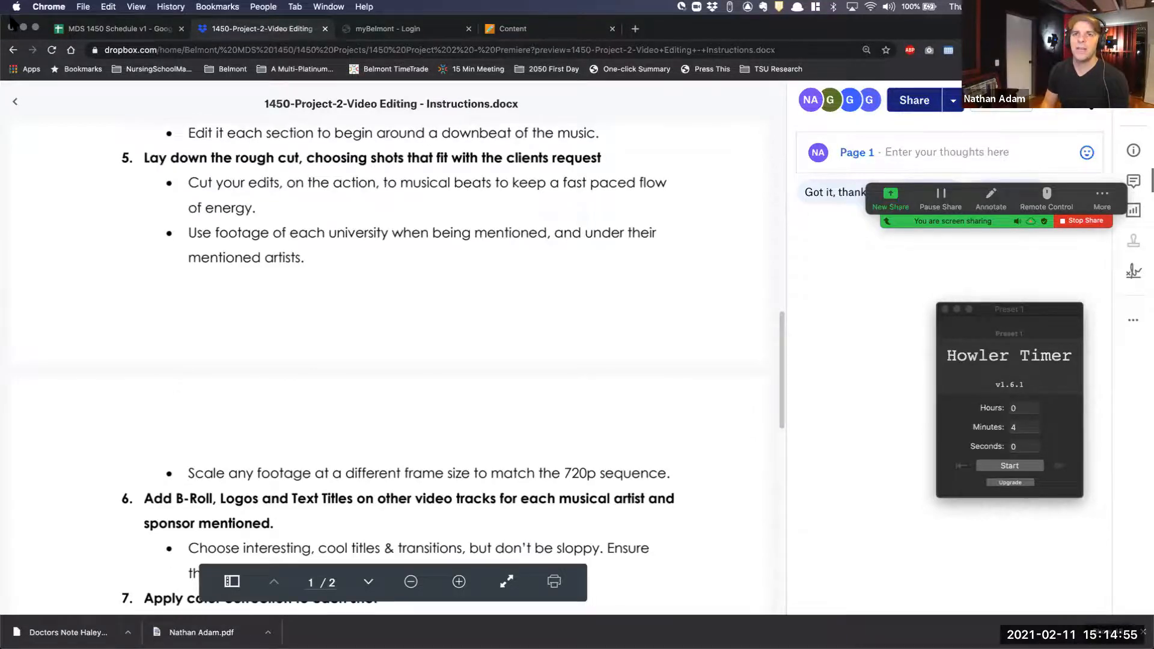
key(super+m)
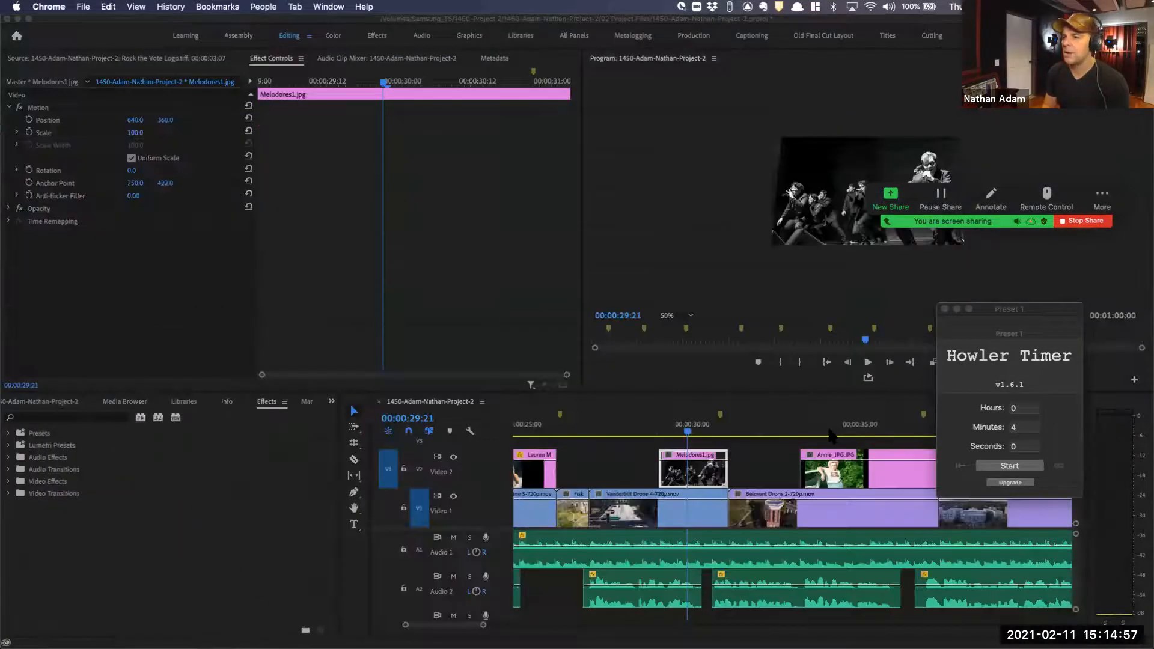
Return to Premiere Pro and move the playhead to 00:00:33:16, over the photo above Belmont Drone 2
click(816, 428)
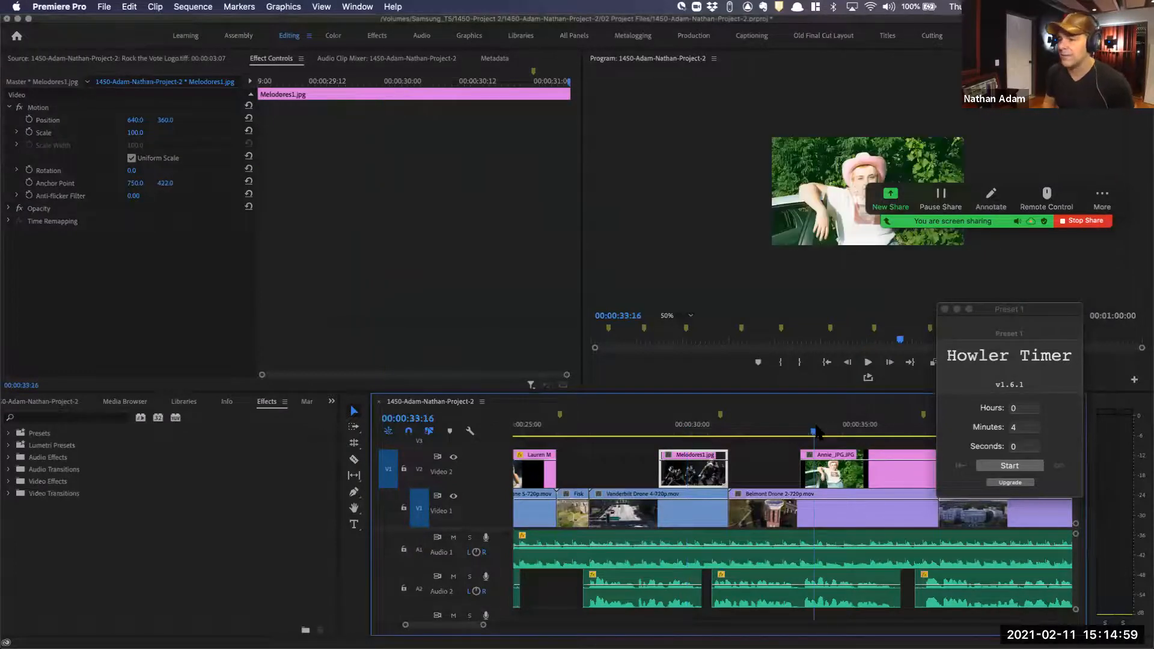